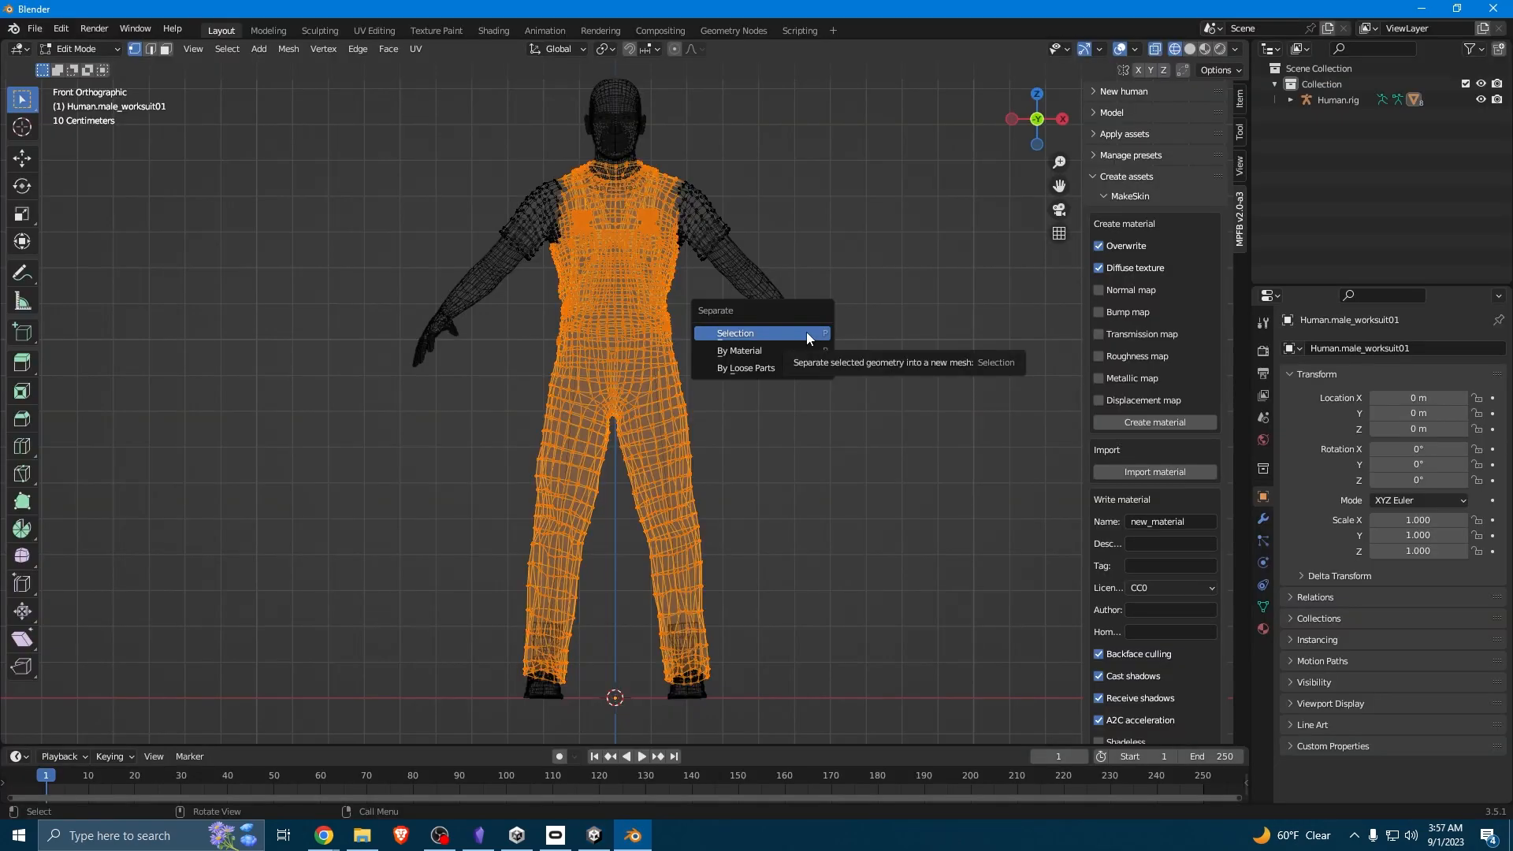
Separate the selected overalls geometry of the work suit into its own mesh by selection.
click(806, 332)
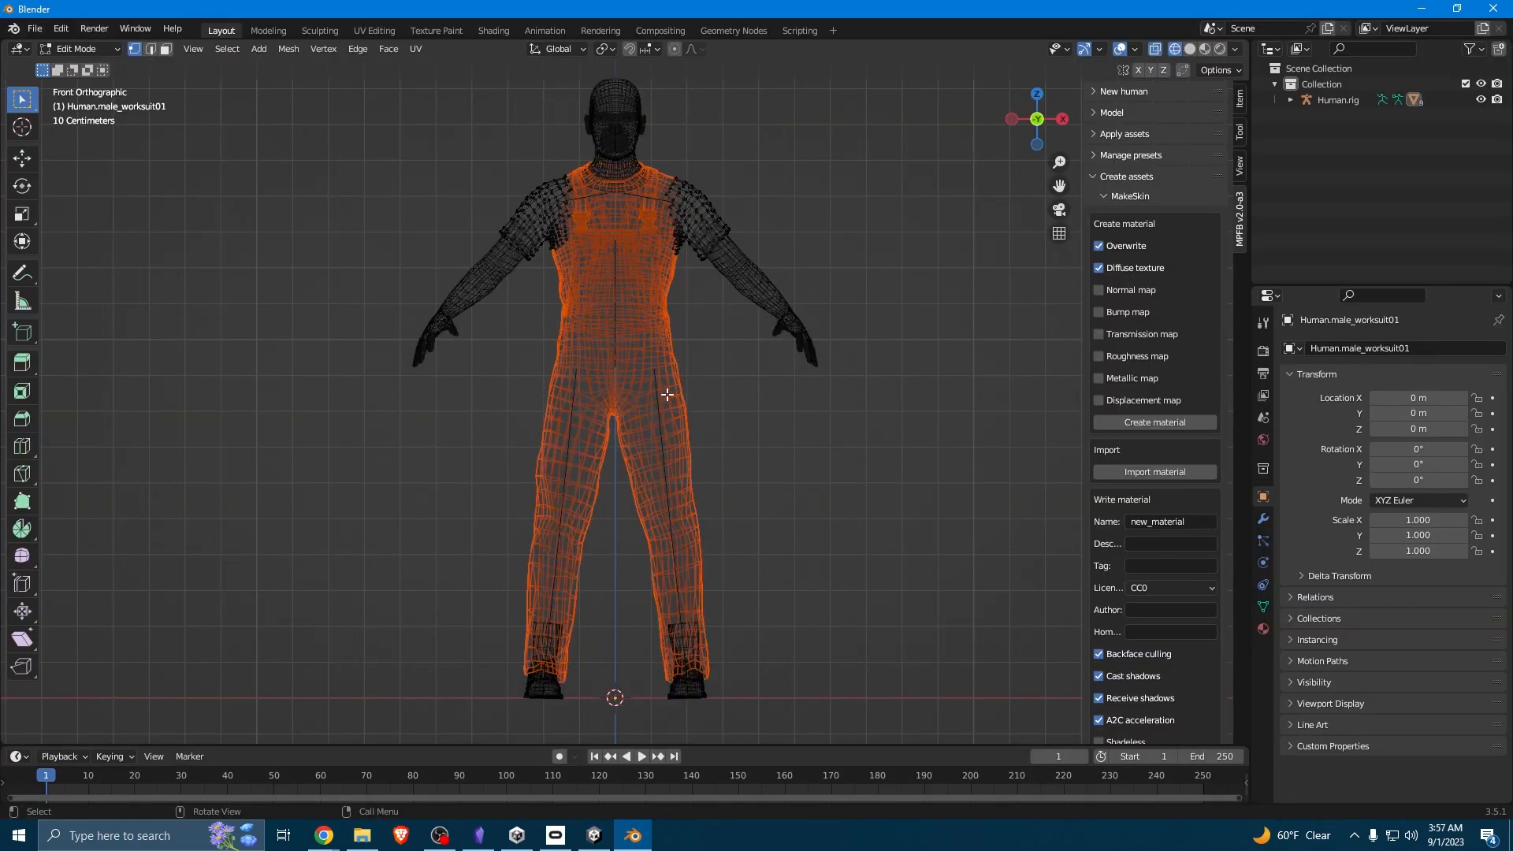
middle_drag(754, 433, 514, 504)
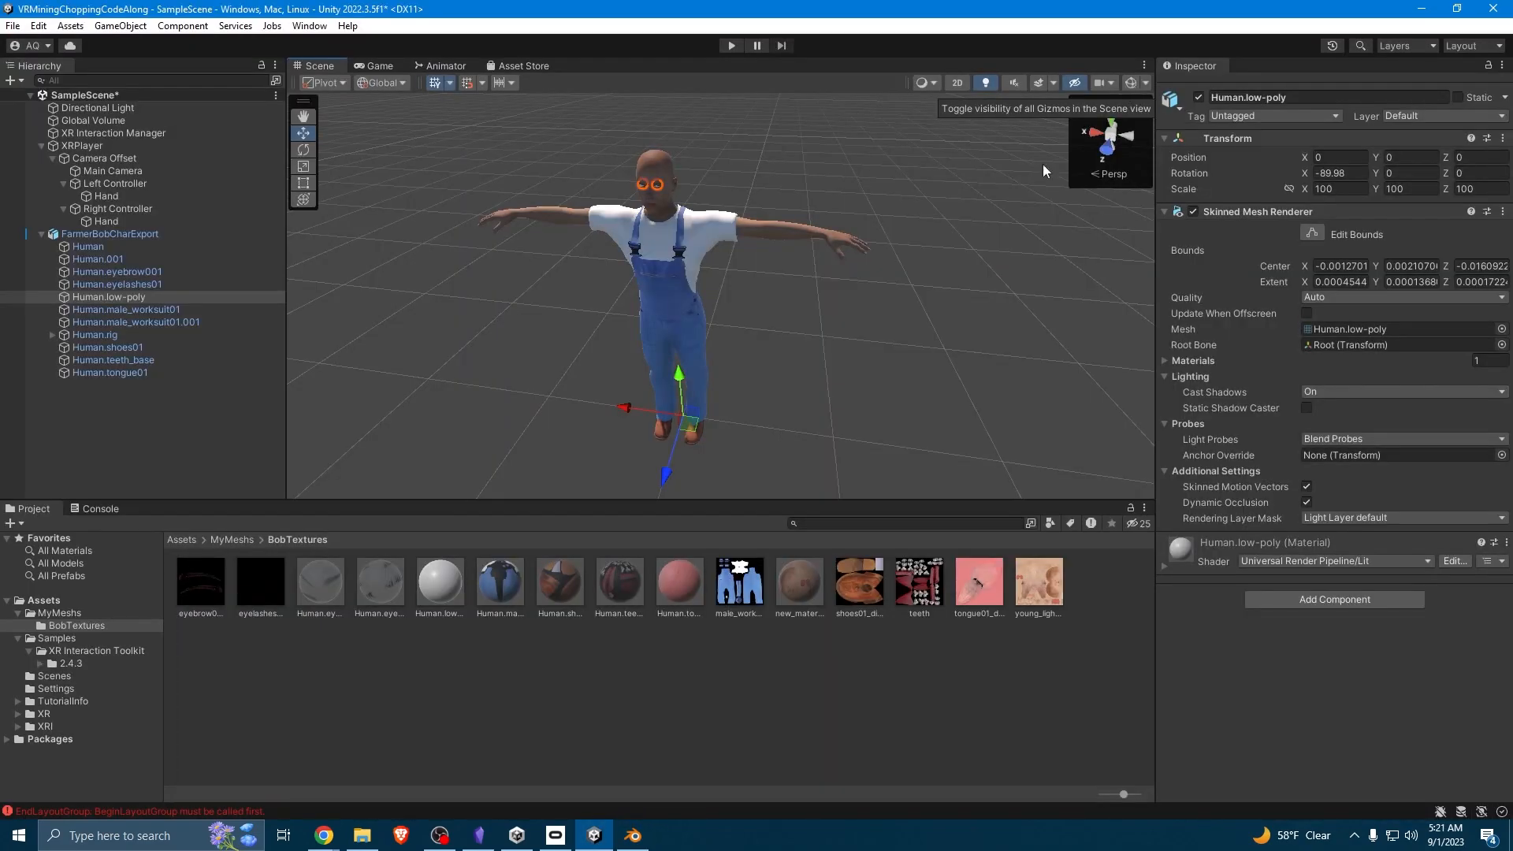
alt+drag(828, 303, 793, 229)
alt+scroll(794, 229, down, 8)
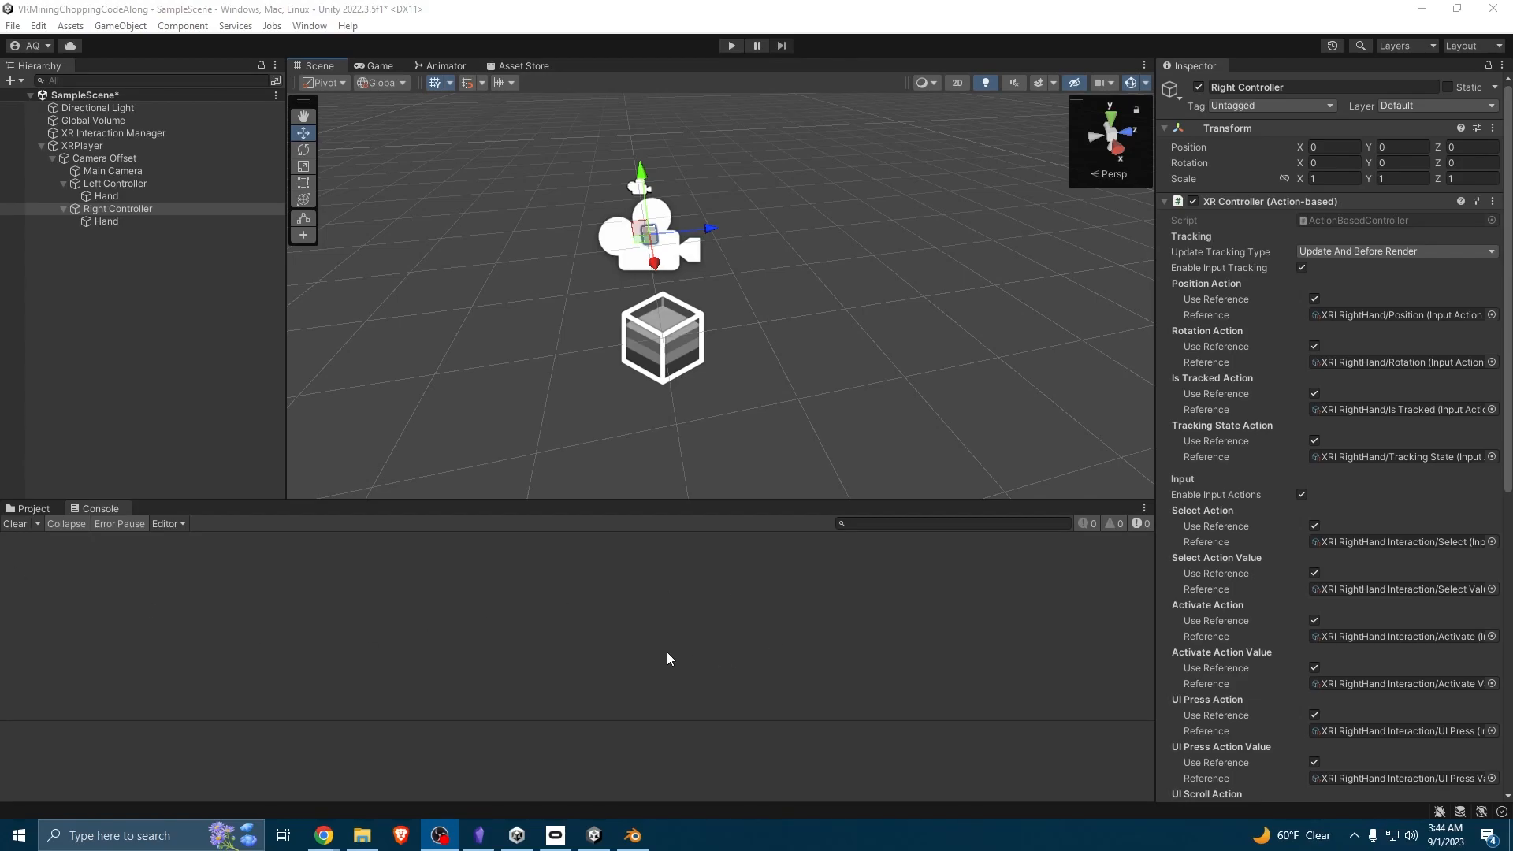
Switch to Blender, dismiss the splash screen and show the MPFB v2.0-a3 add-on's tools.
click(639, 839)
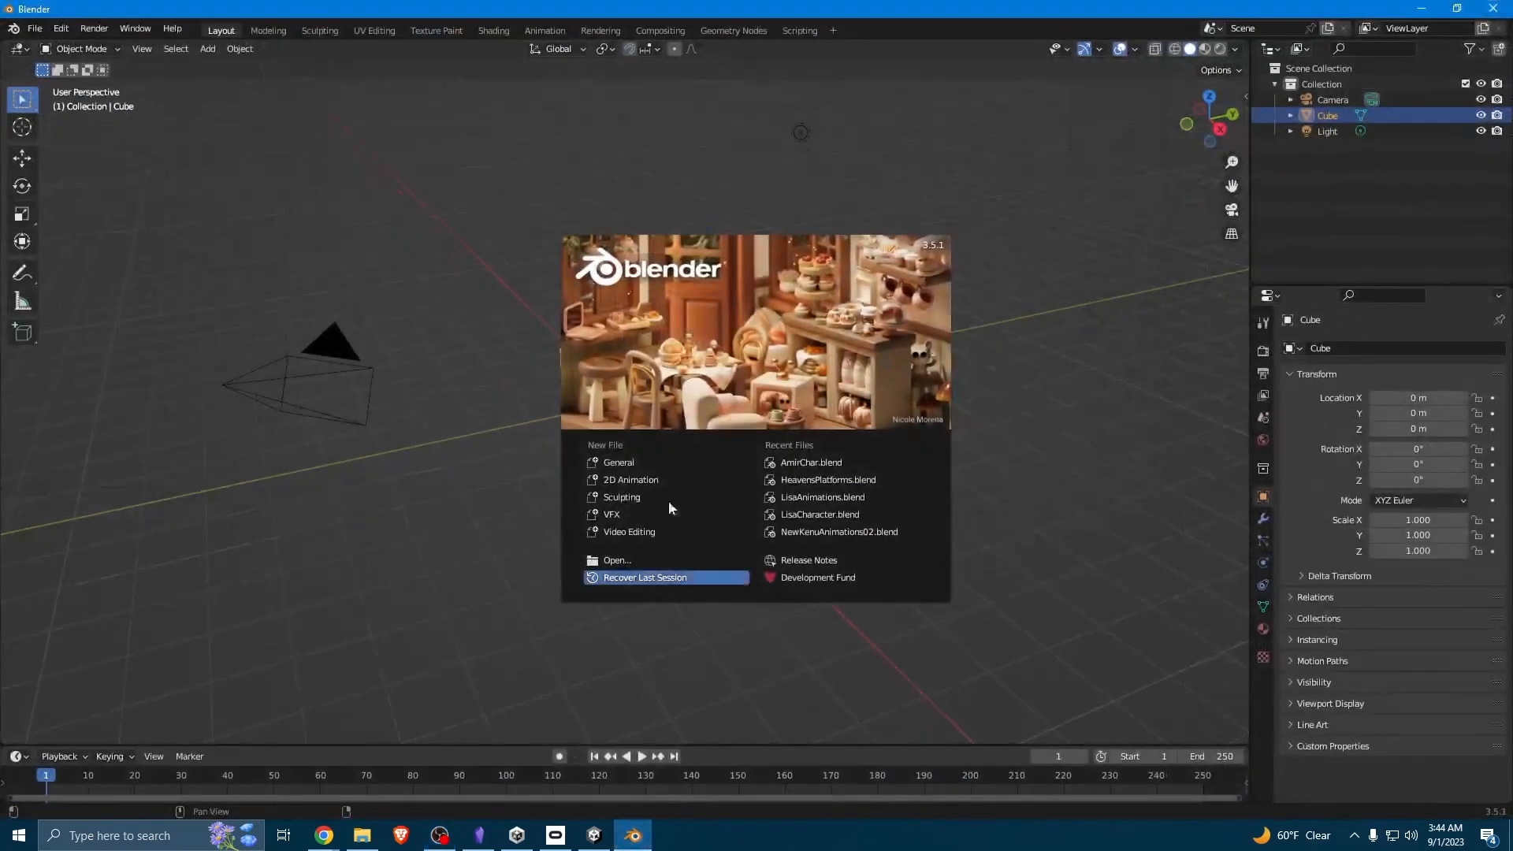
click(837, 310)
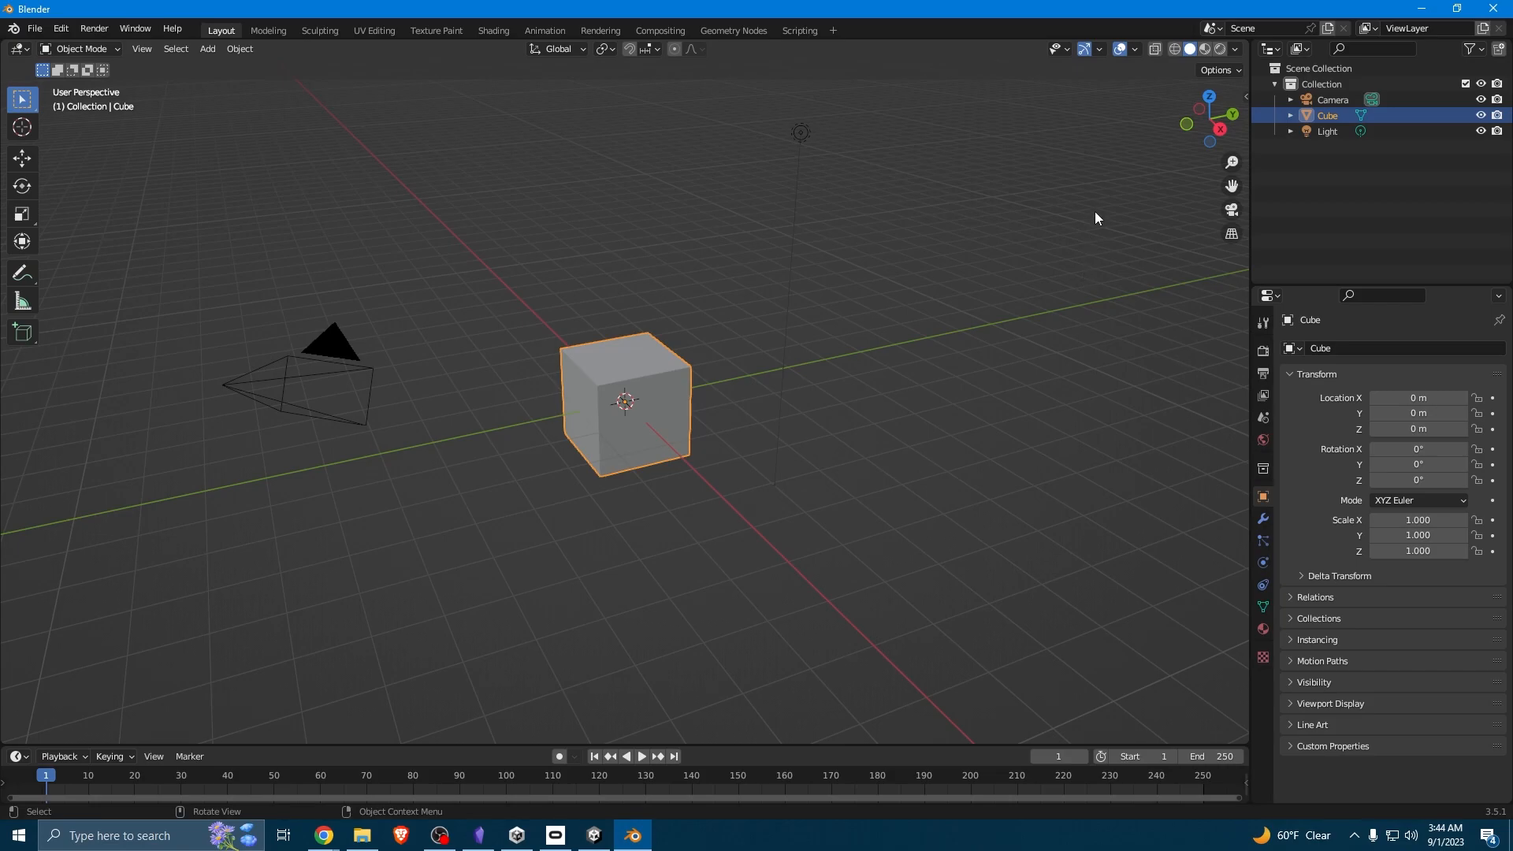
click(1246, 90)
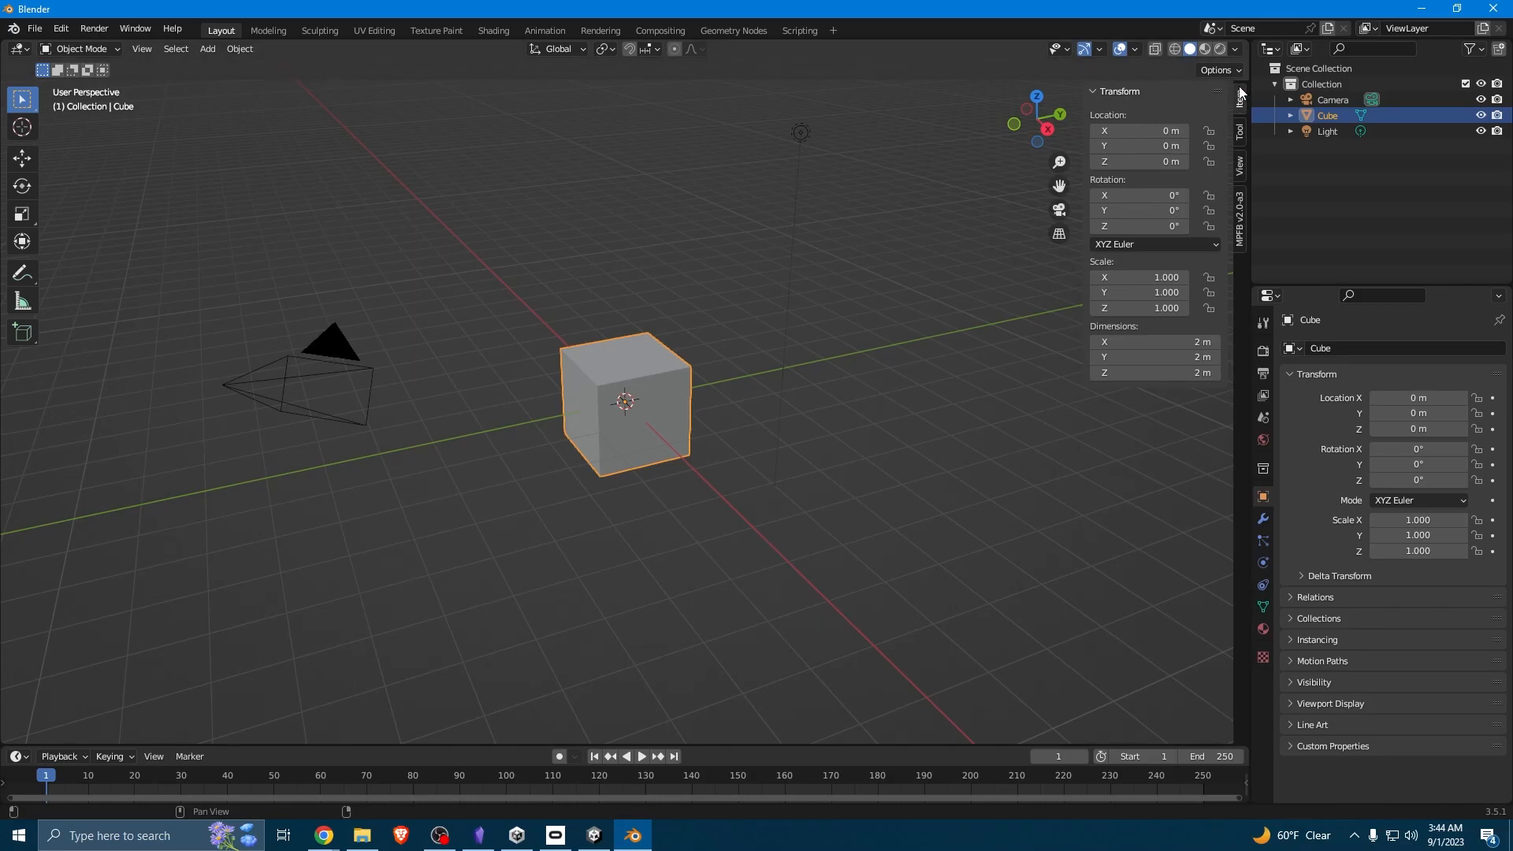
click(1239, 221)
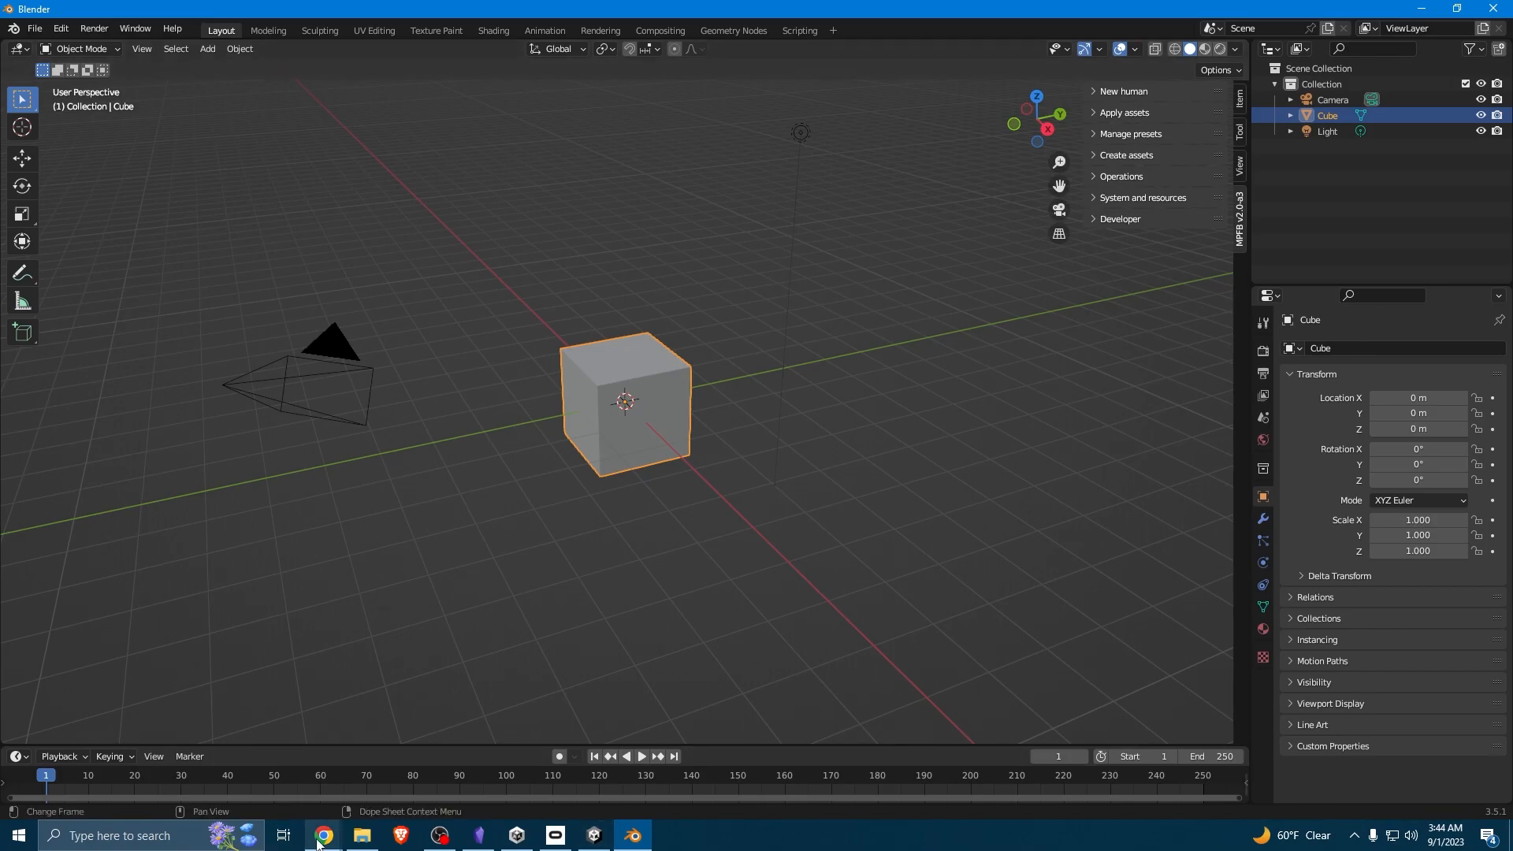
Switch to Chrome to look at the Getting Started with MPFB2 video, and return to Blender.
mouse_move(318, 842)
click(427, 777)
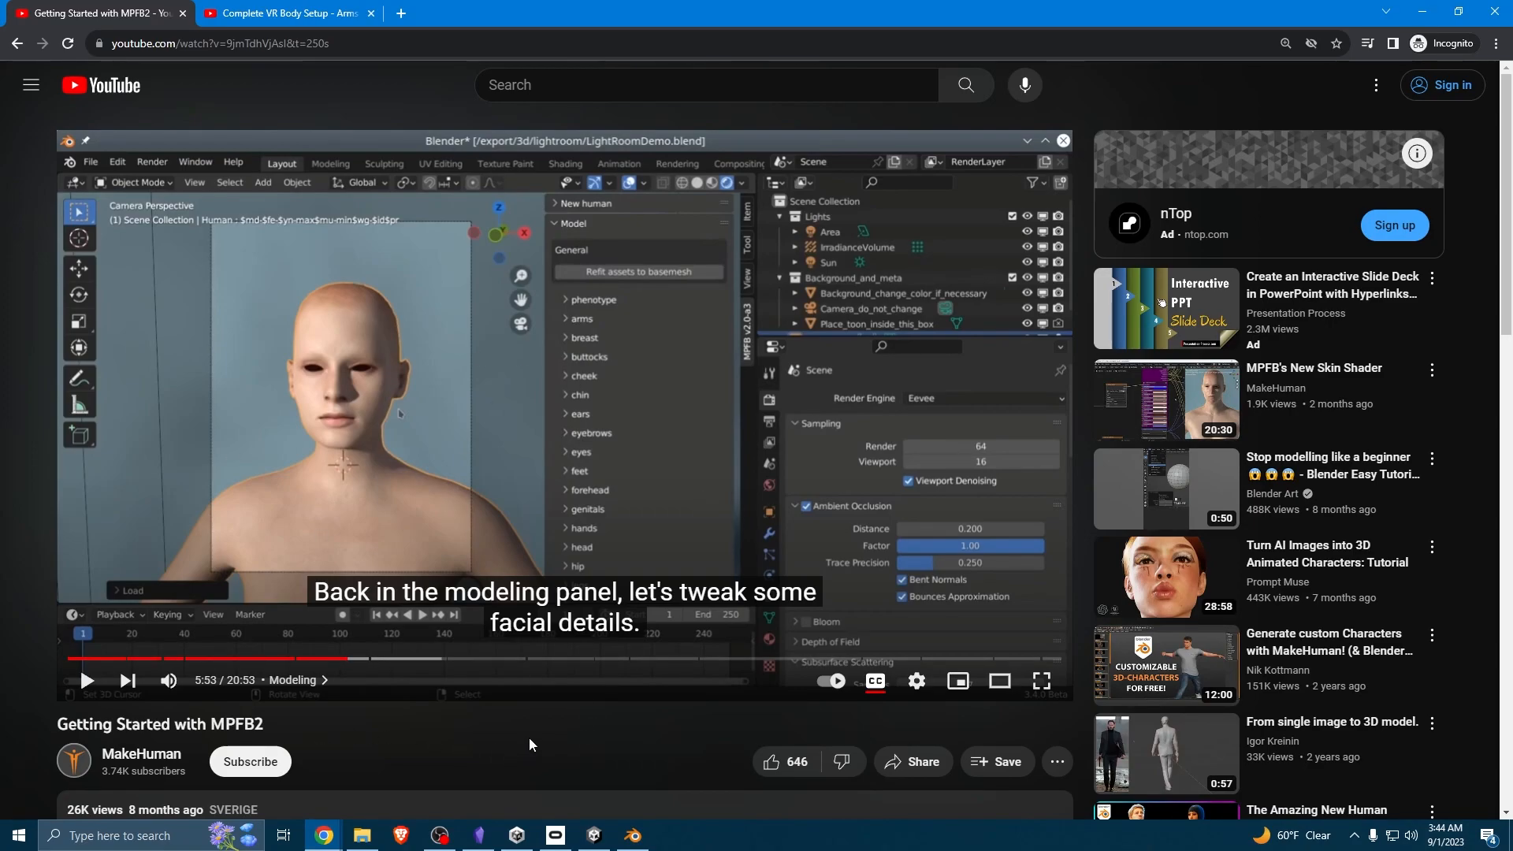
click(633, 836)
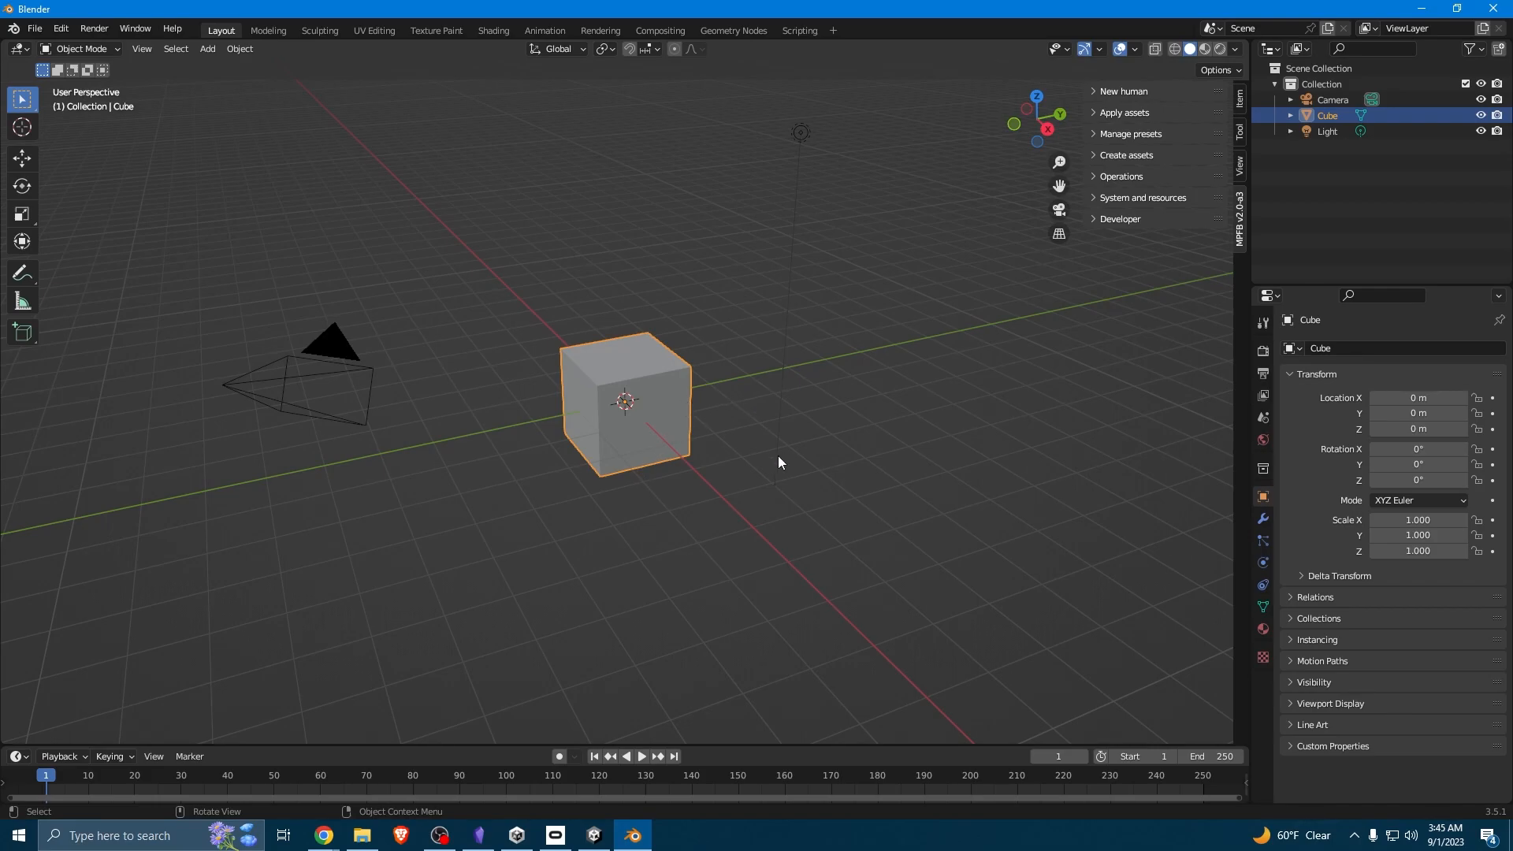
Delete the default camera, cube and light from the scene.
scroll(787, 459, down, 4)
middle_drag(816, 423, 913, 354)
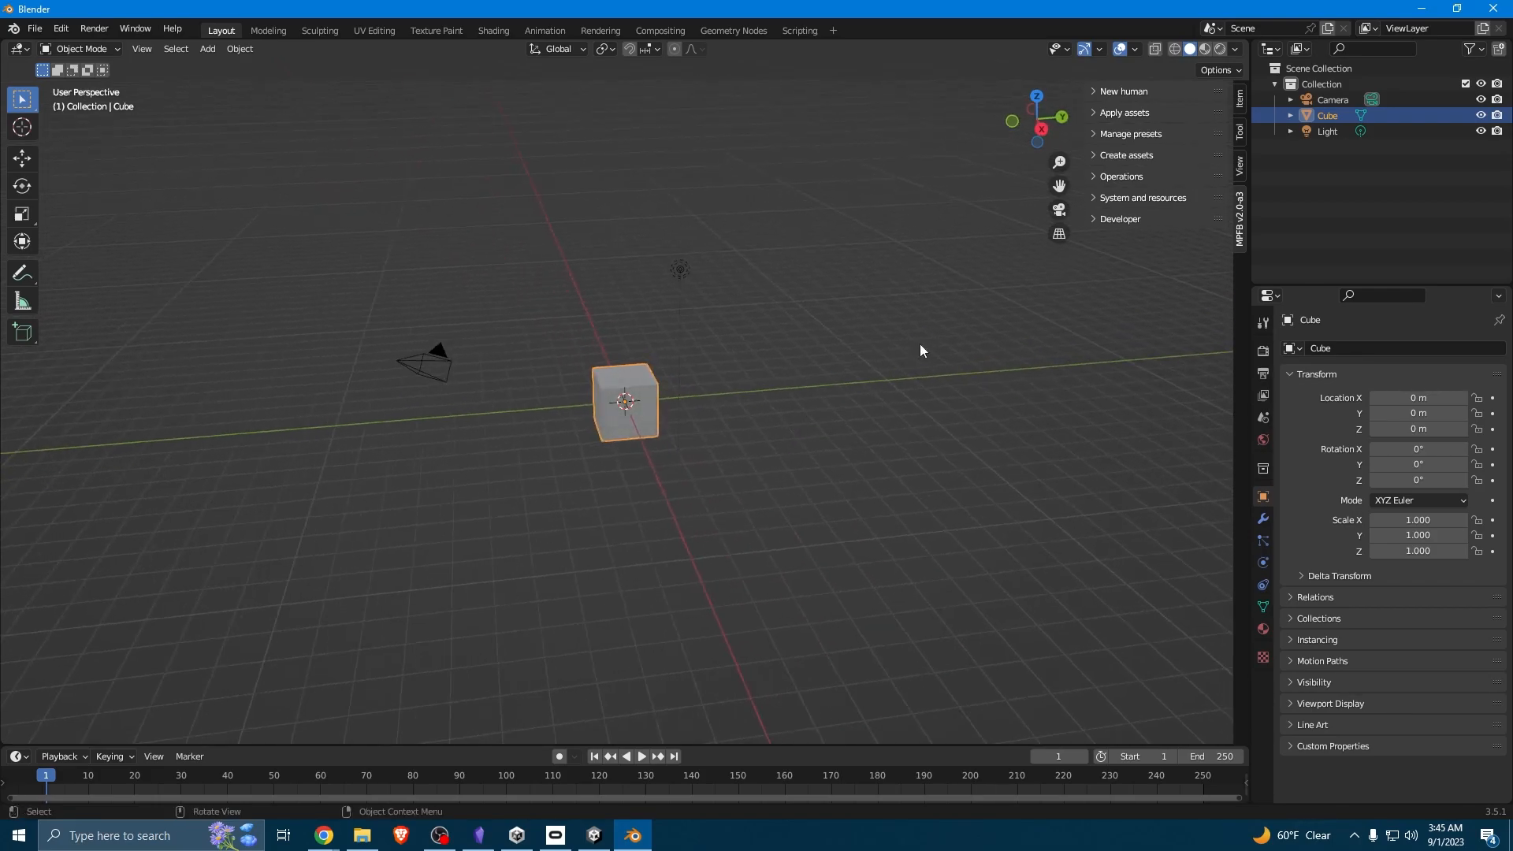
scroll(773, 519, up, 3)
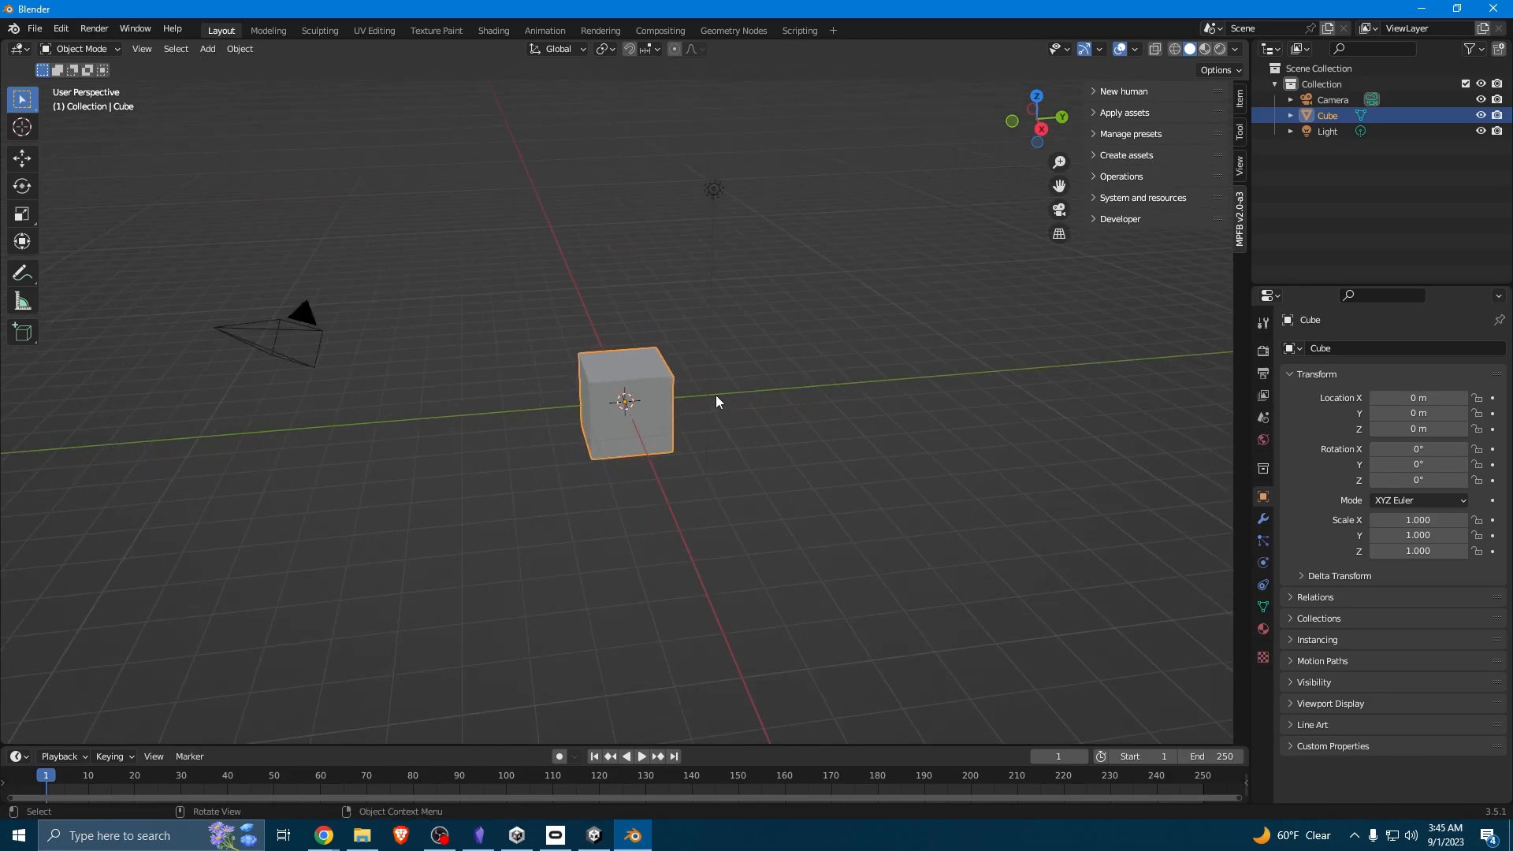
key(a)
key(x)
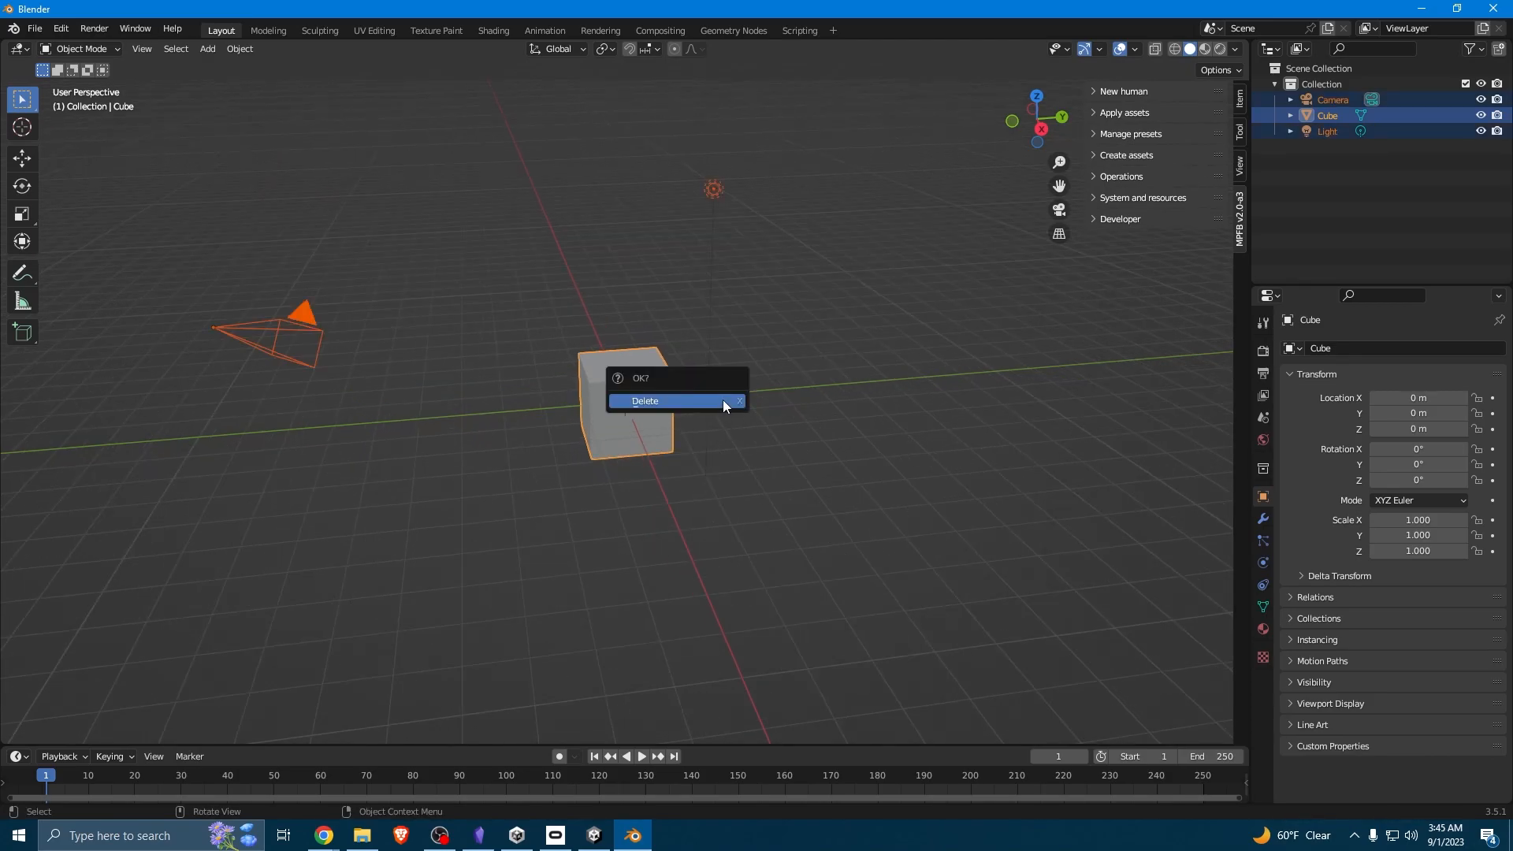
click(722, 400)
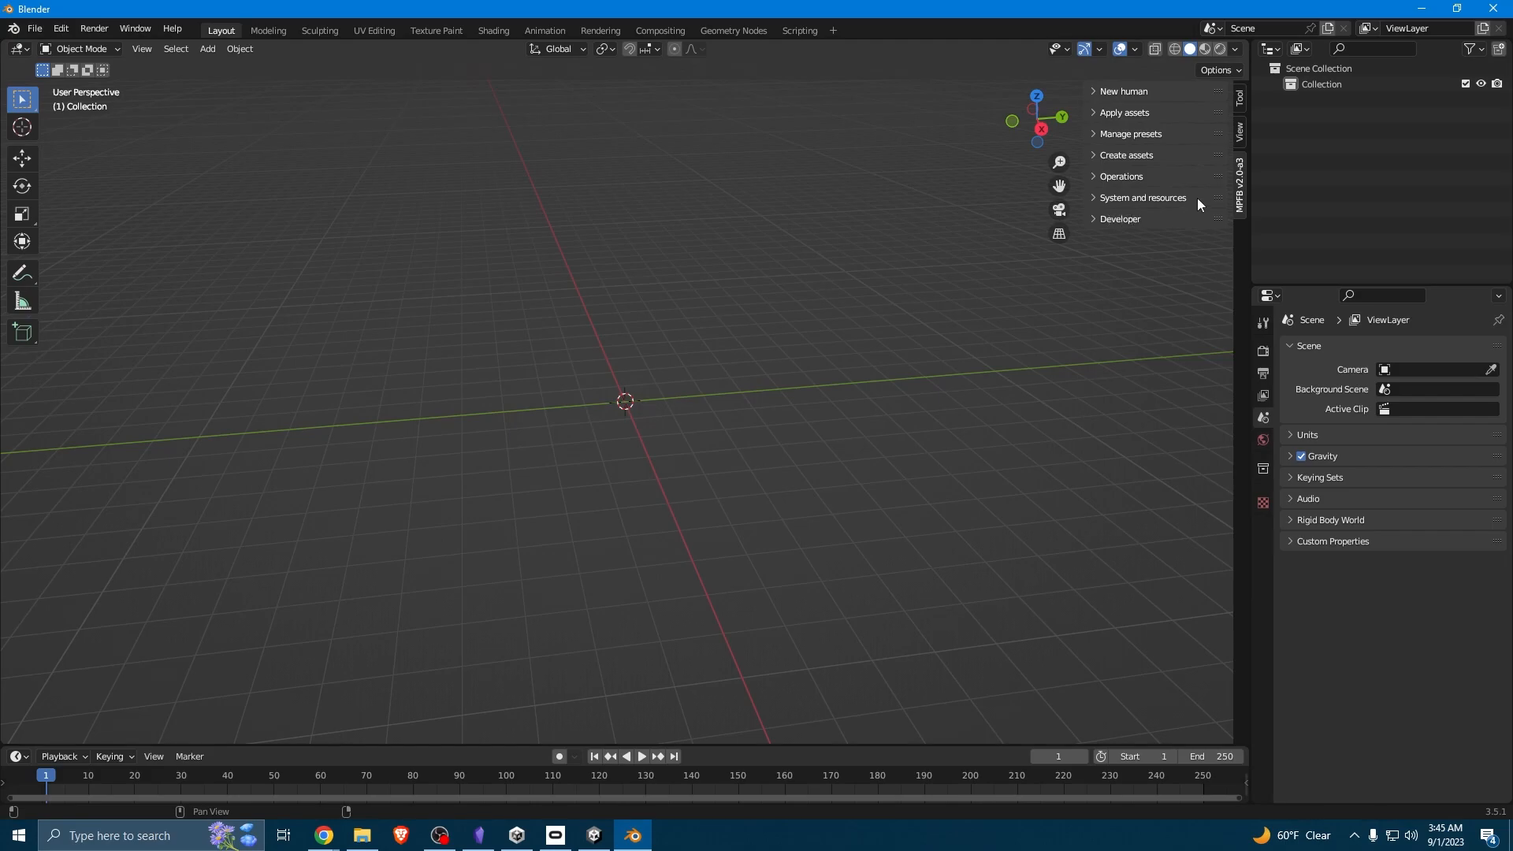
Set up a new human from scratch with gender Male, age Young and muscle Average.
click(1095, 90)
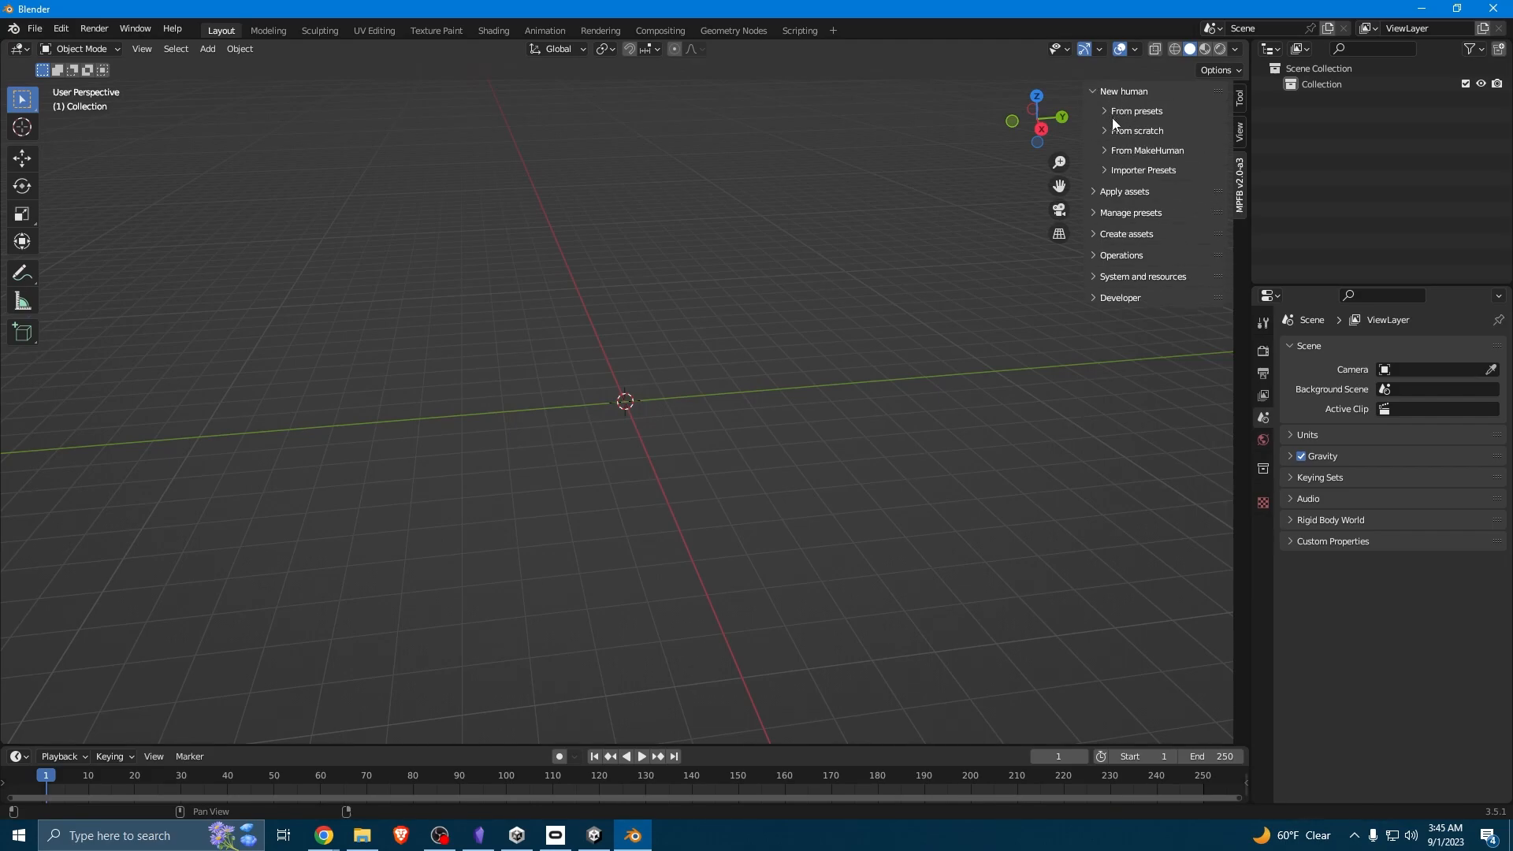
click(1109, 129)
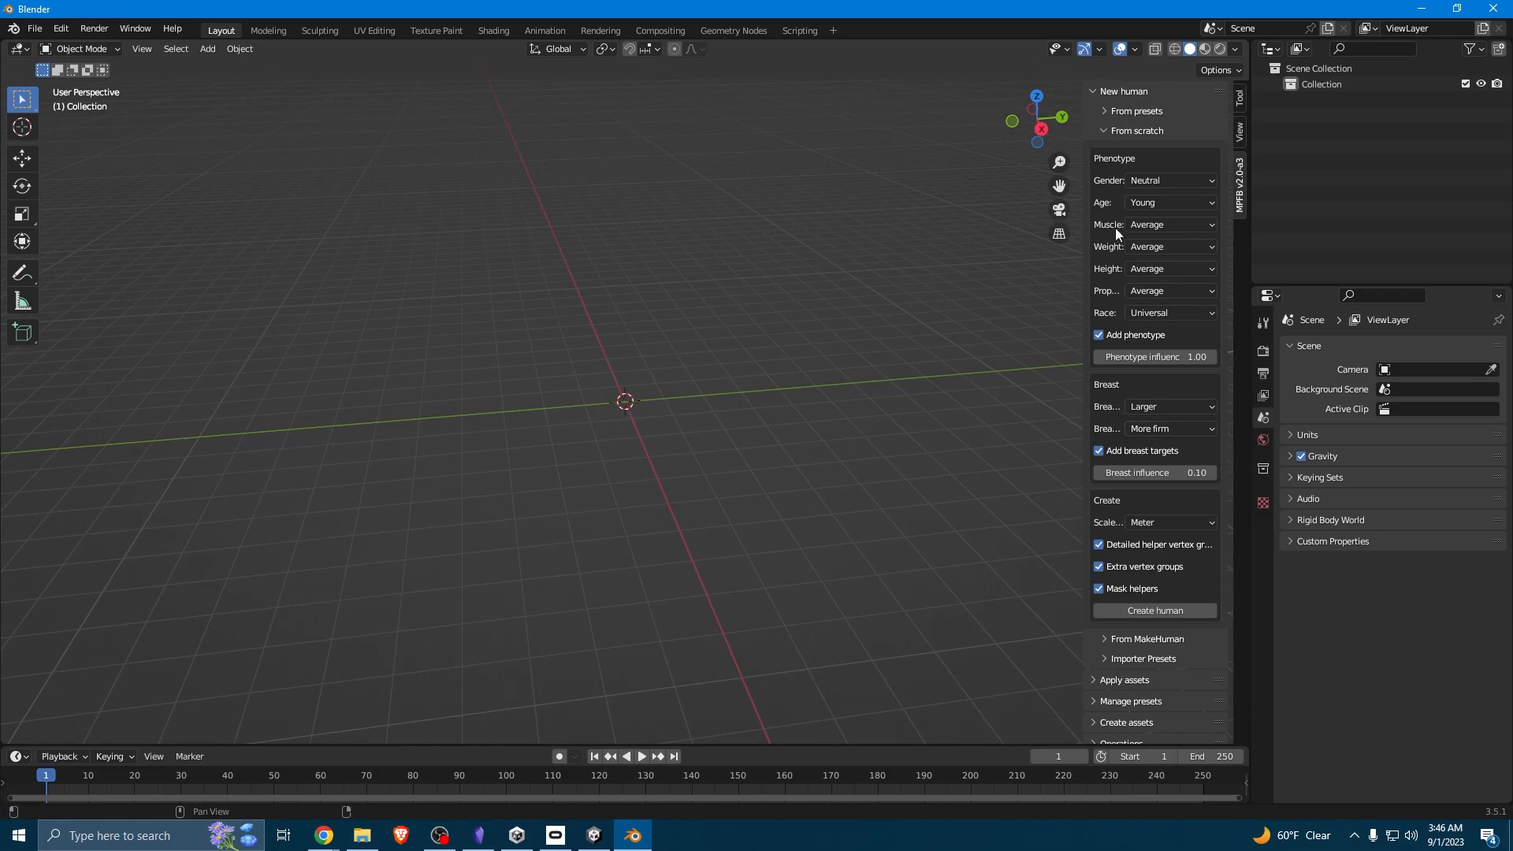
click(1165, 179)
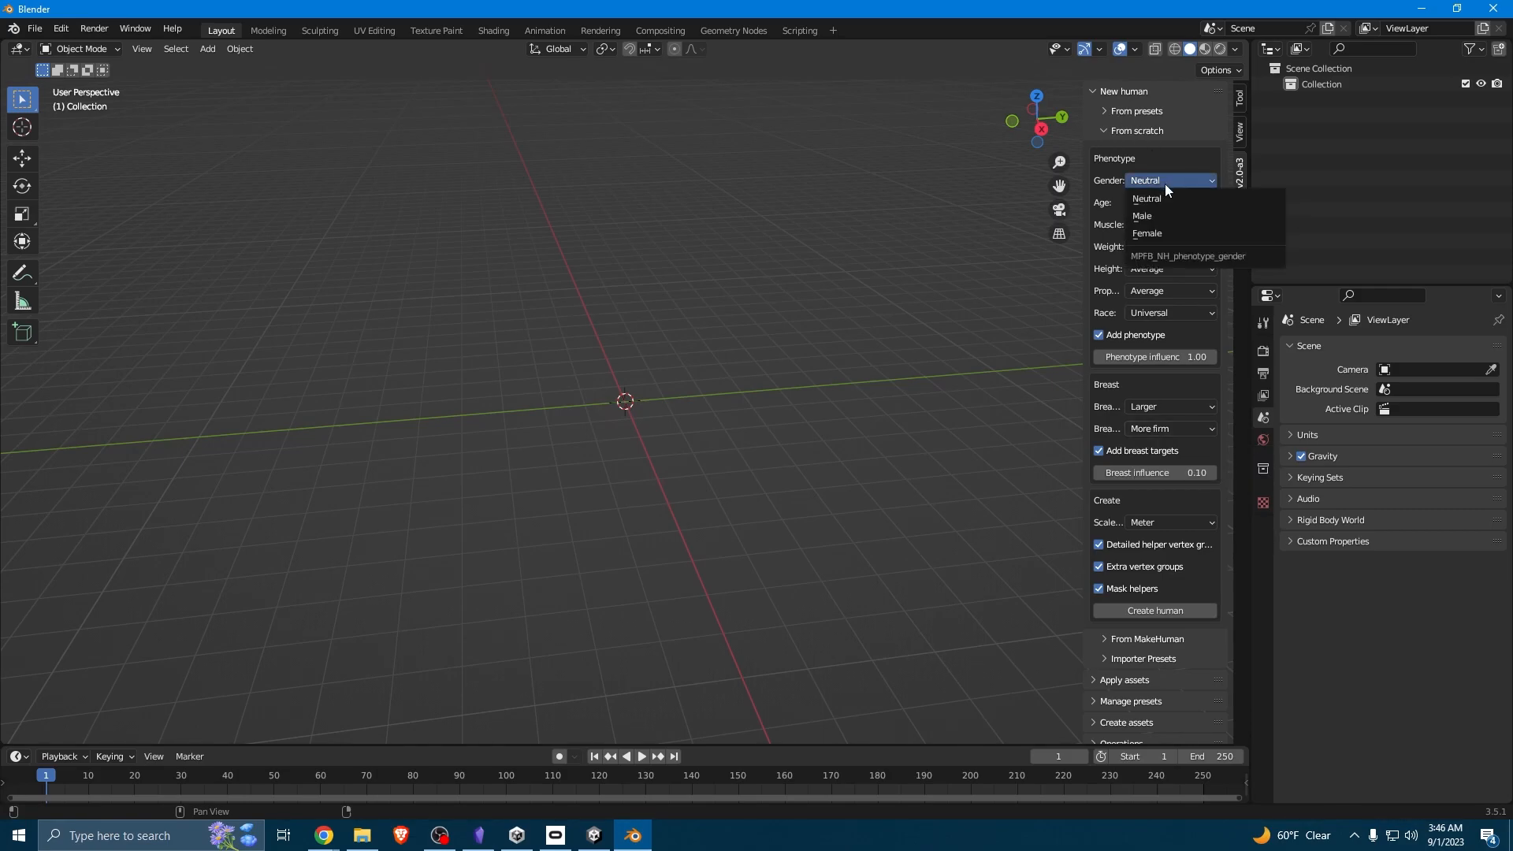
click(1169, 218)
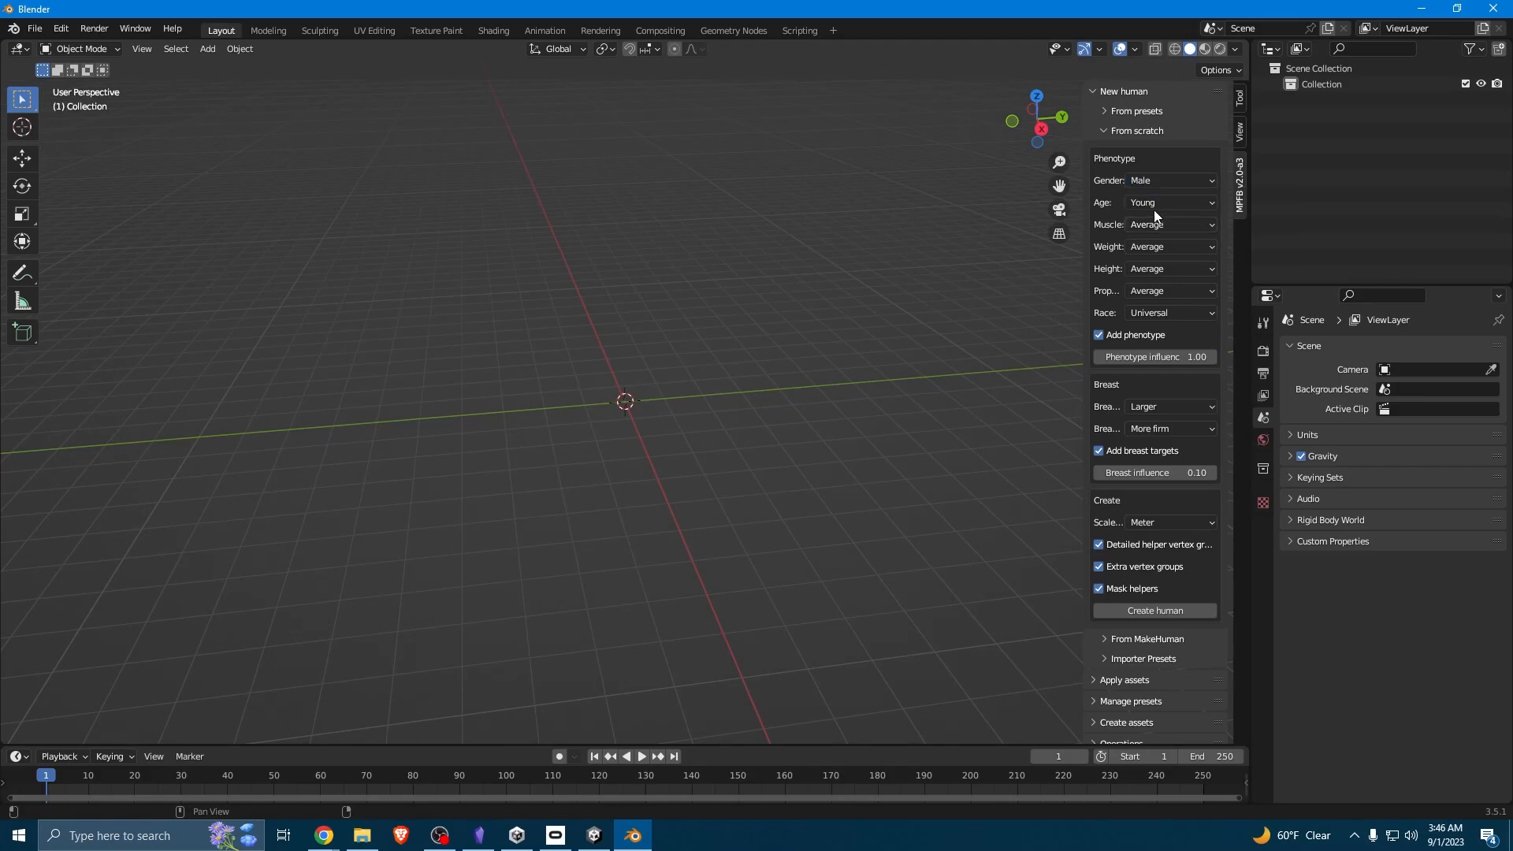
click(1152, 204)
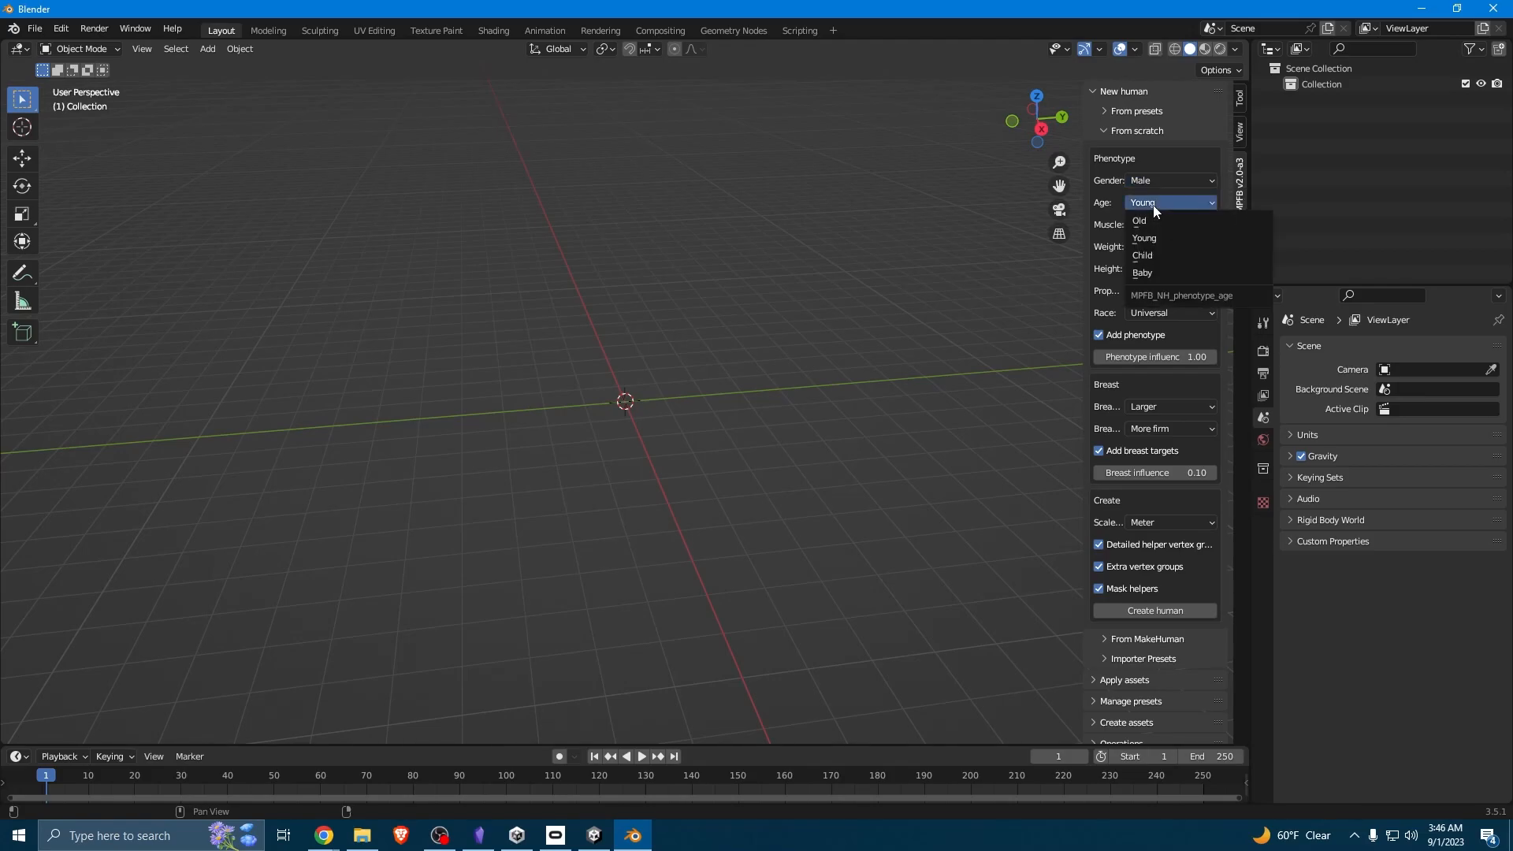
click(1177, 239)
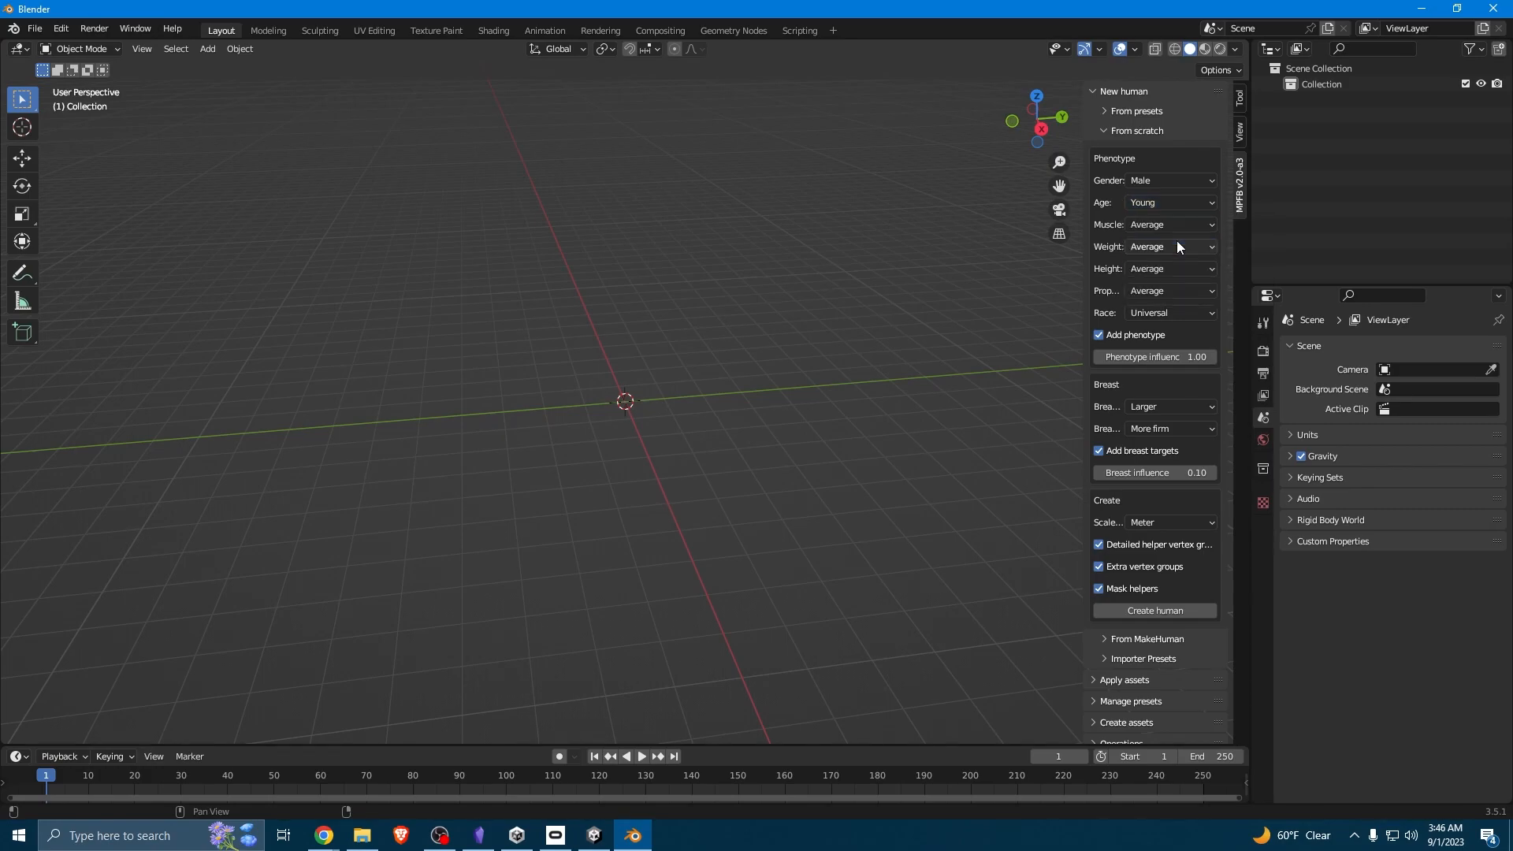
click(1165, 225)
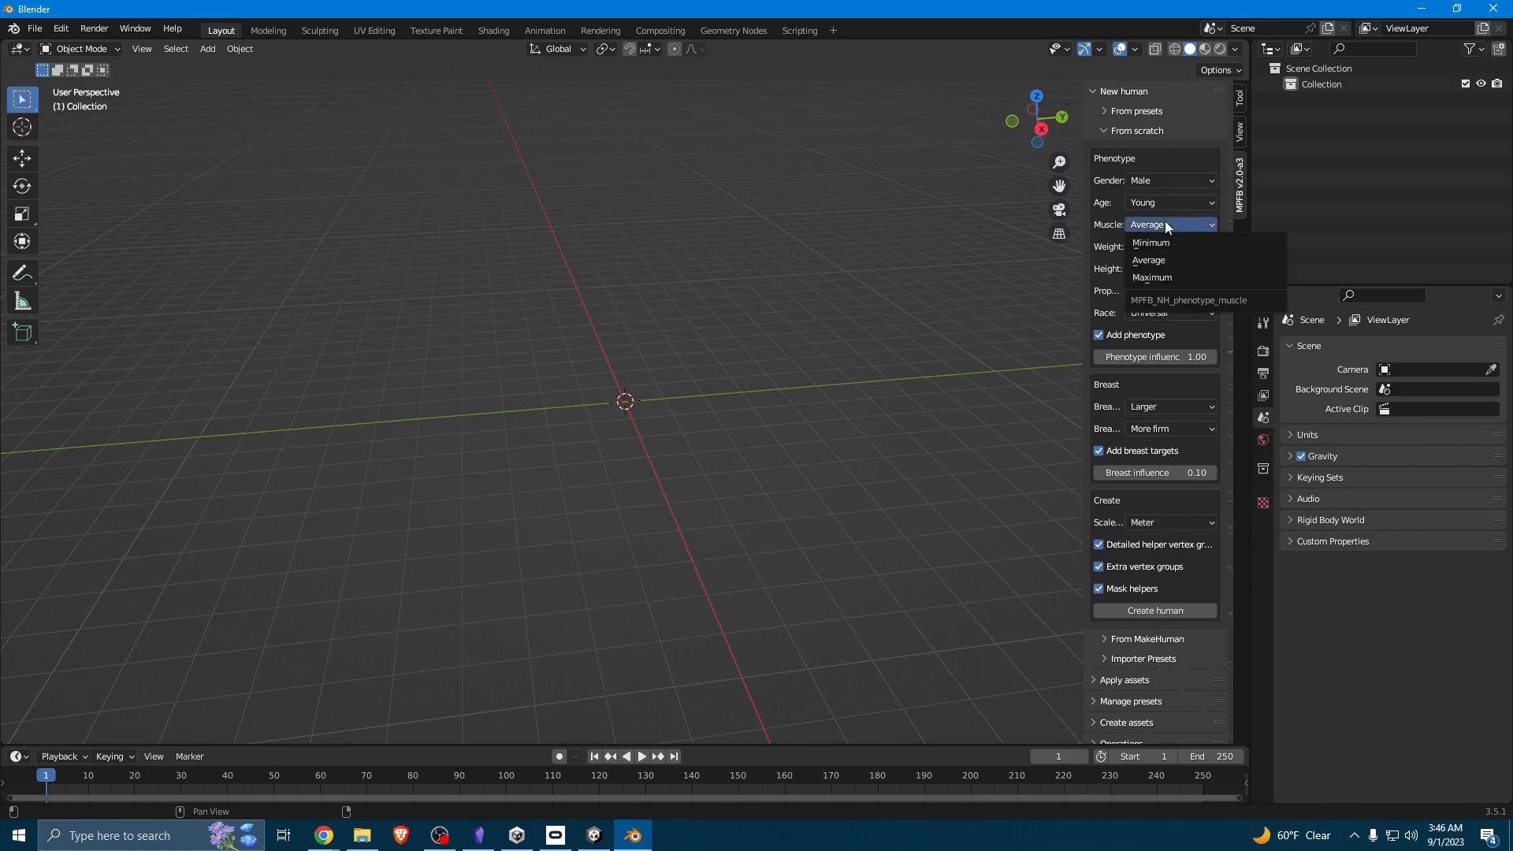
click(1179, 258)
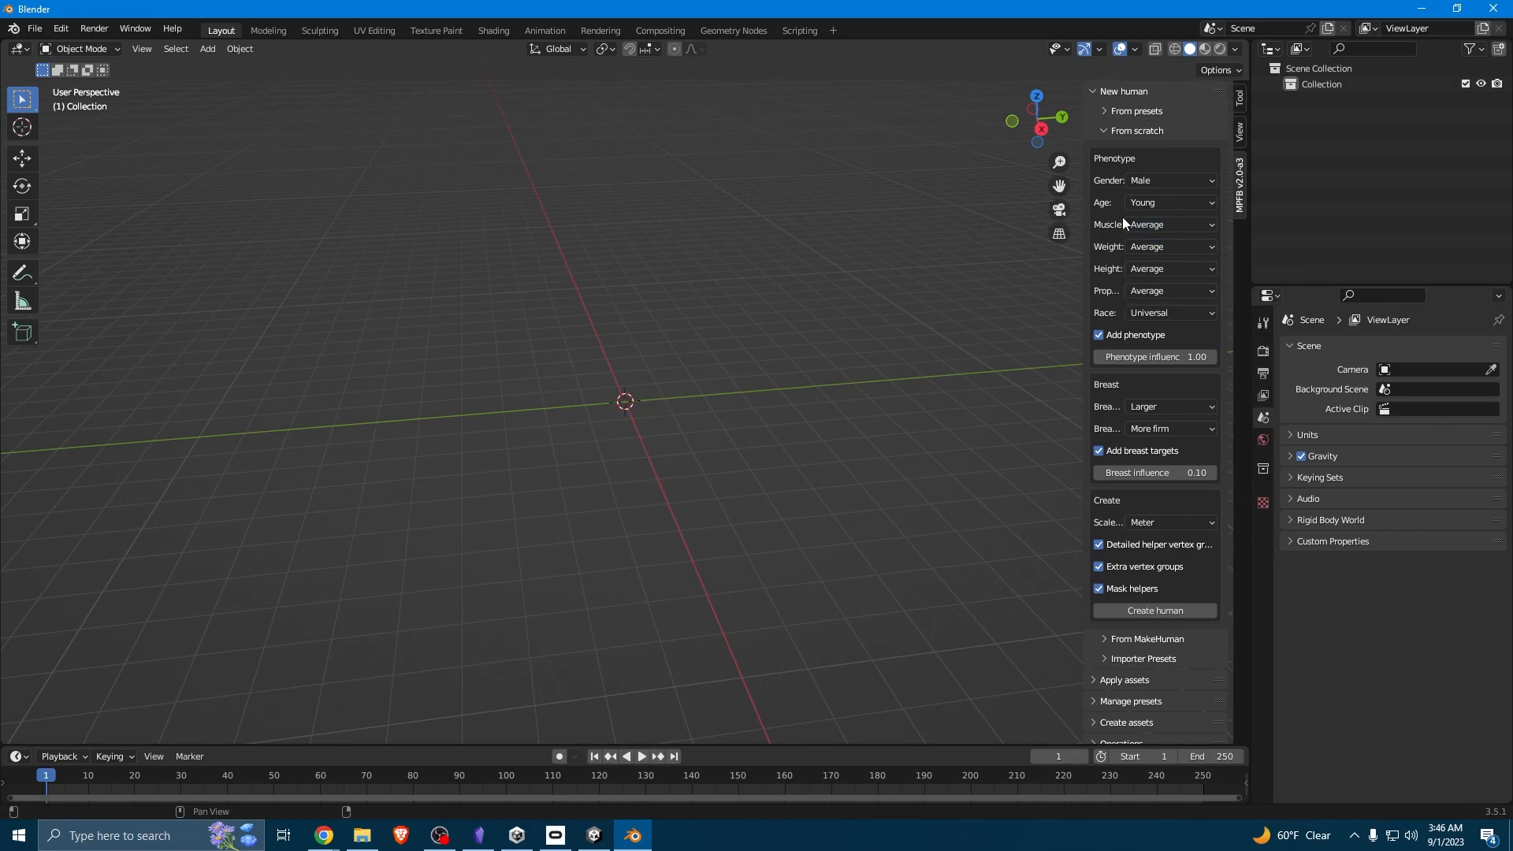
Review the height and race options for the new human without changing them.
click(1146, 270)
click(1148, 270)
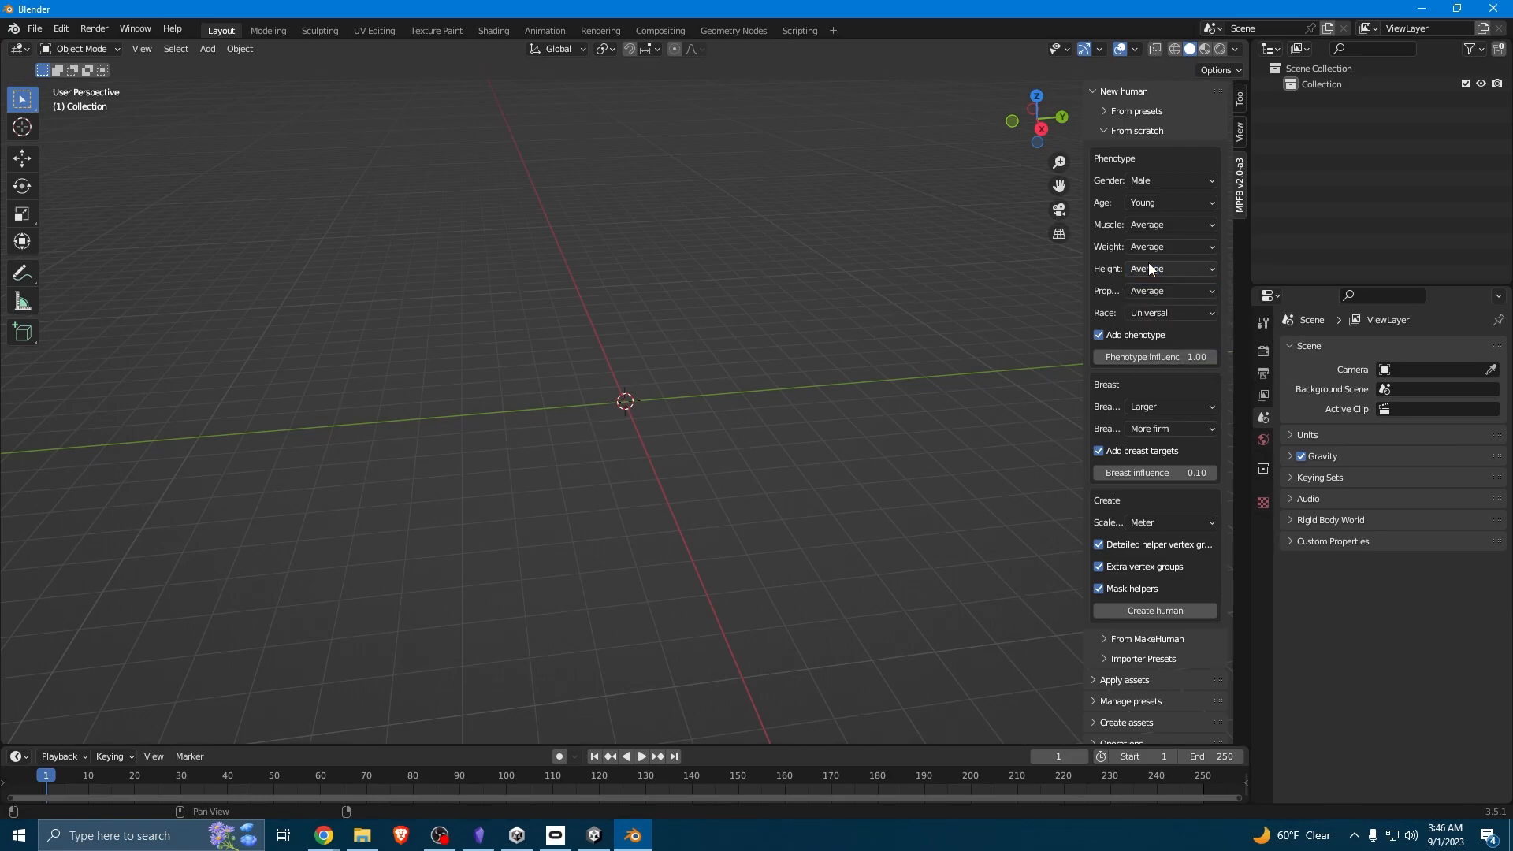
click(1149, 314)
click(1149, 313)
click(1149, 312)
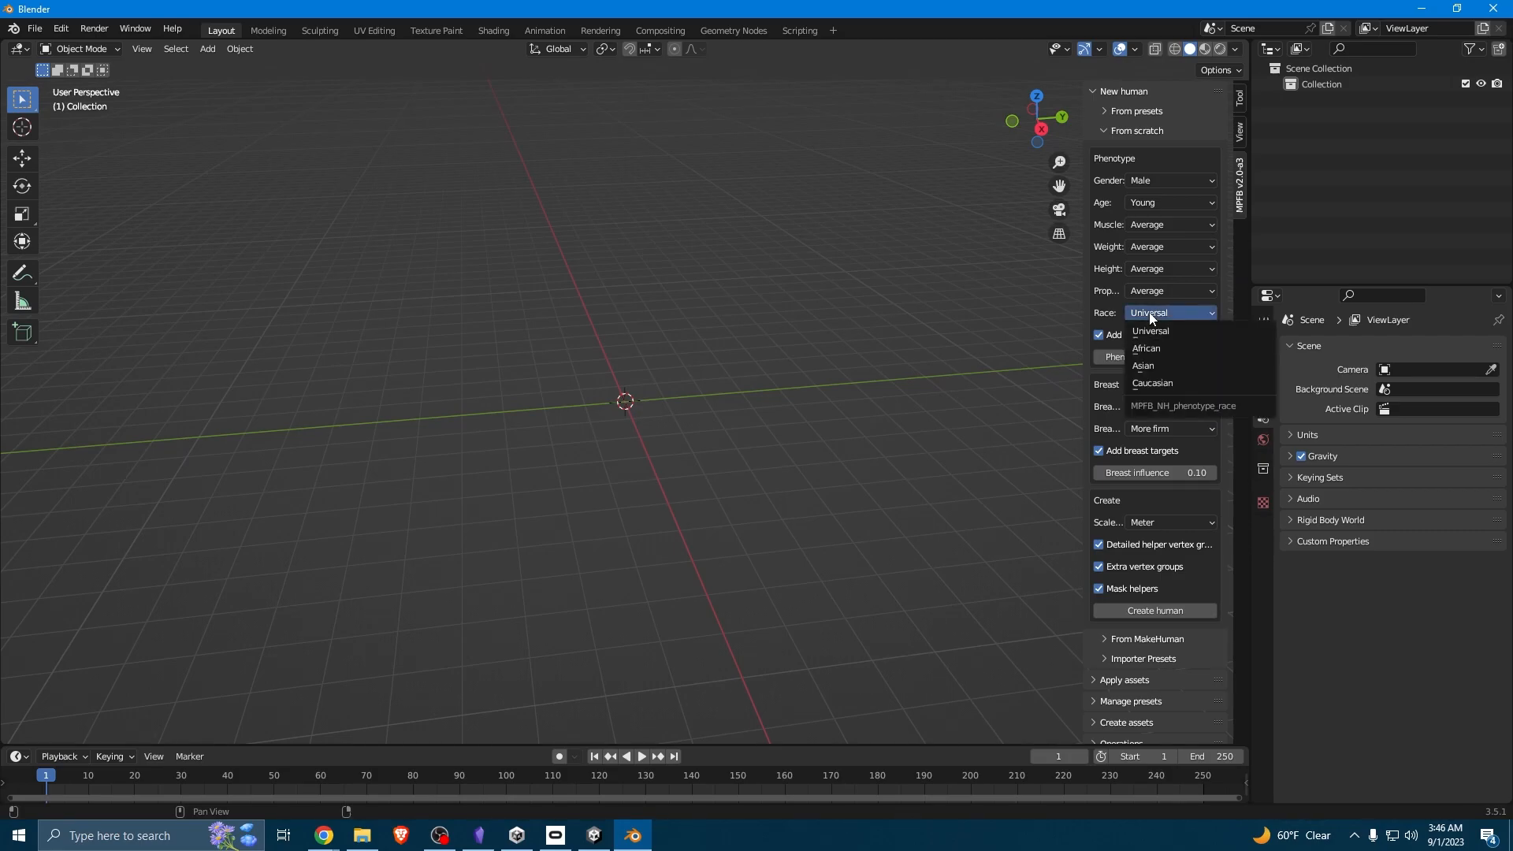
click(1149, 312)
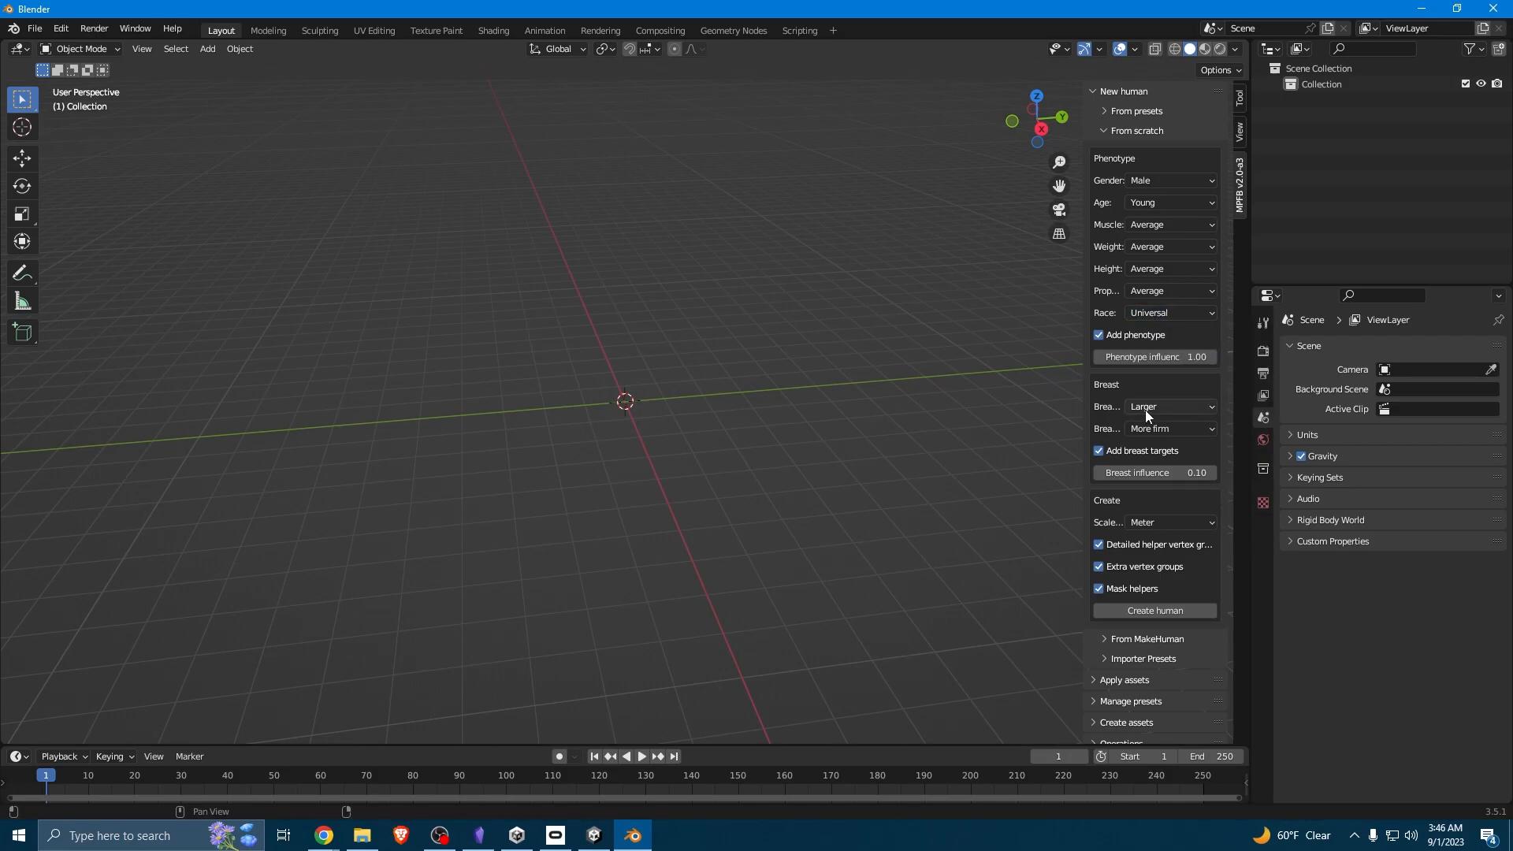
Create the human from the chosen phenotype settings and view the figure in the scene.
click(1164, 612)
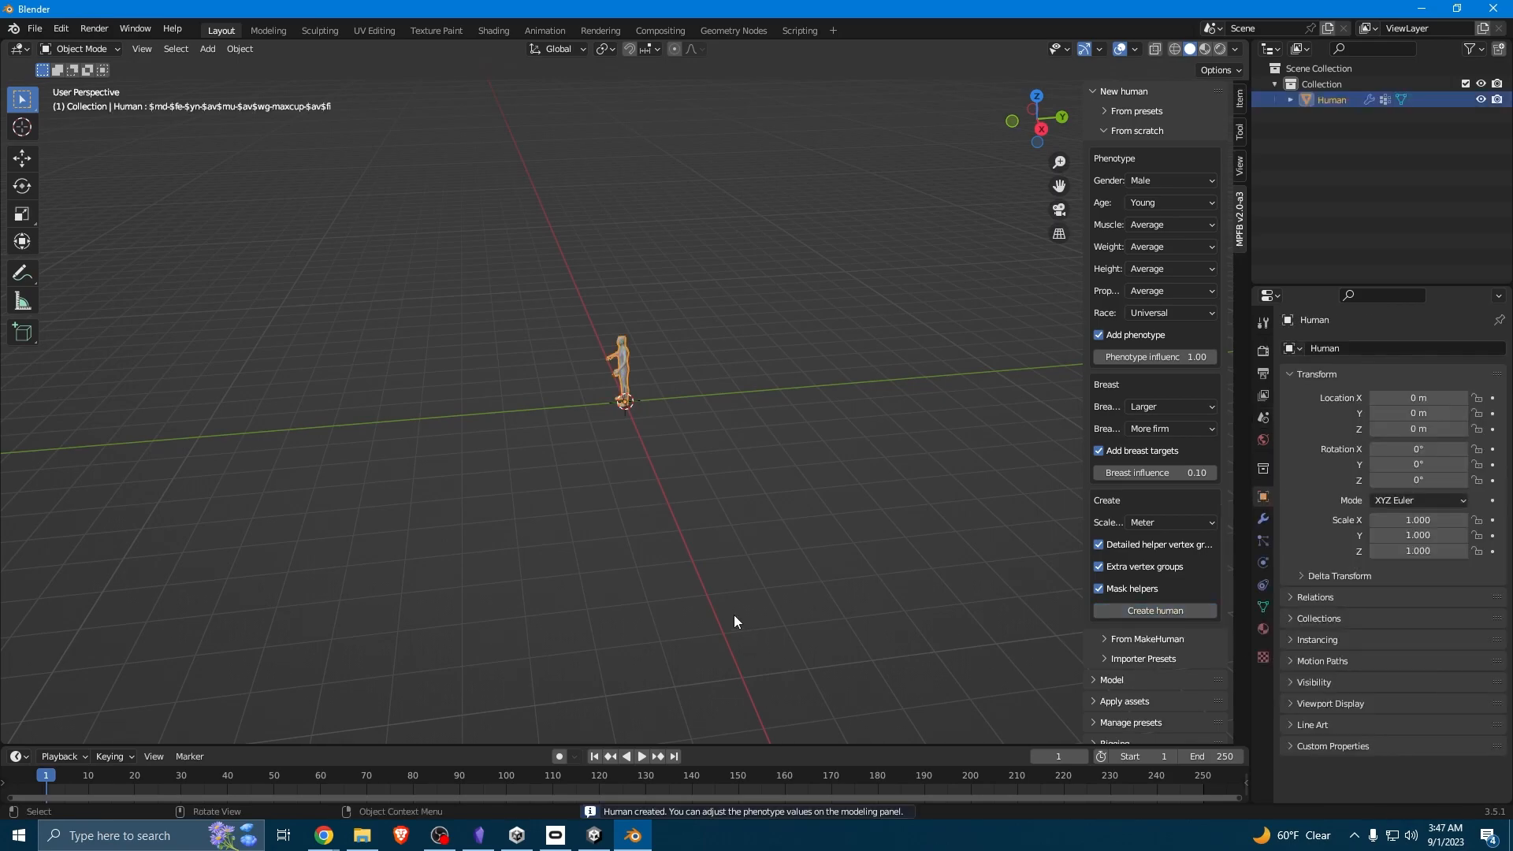
right_click(652, 508)
middle_drag(541, 345, 667, 380)
scroll(730, 388, up, 5)
scroll(687, 399, down, 5)
scroll(667, 381, up, 4)
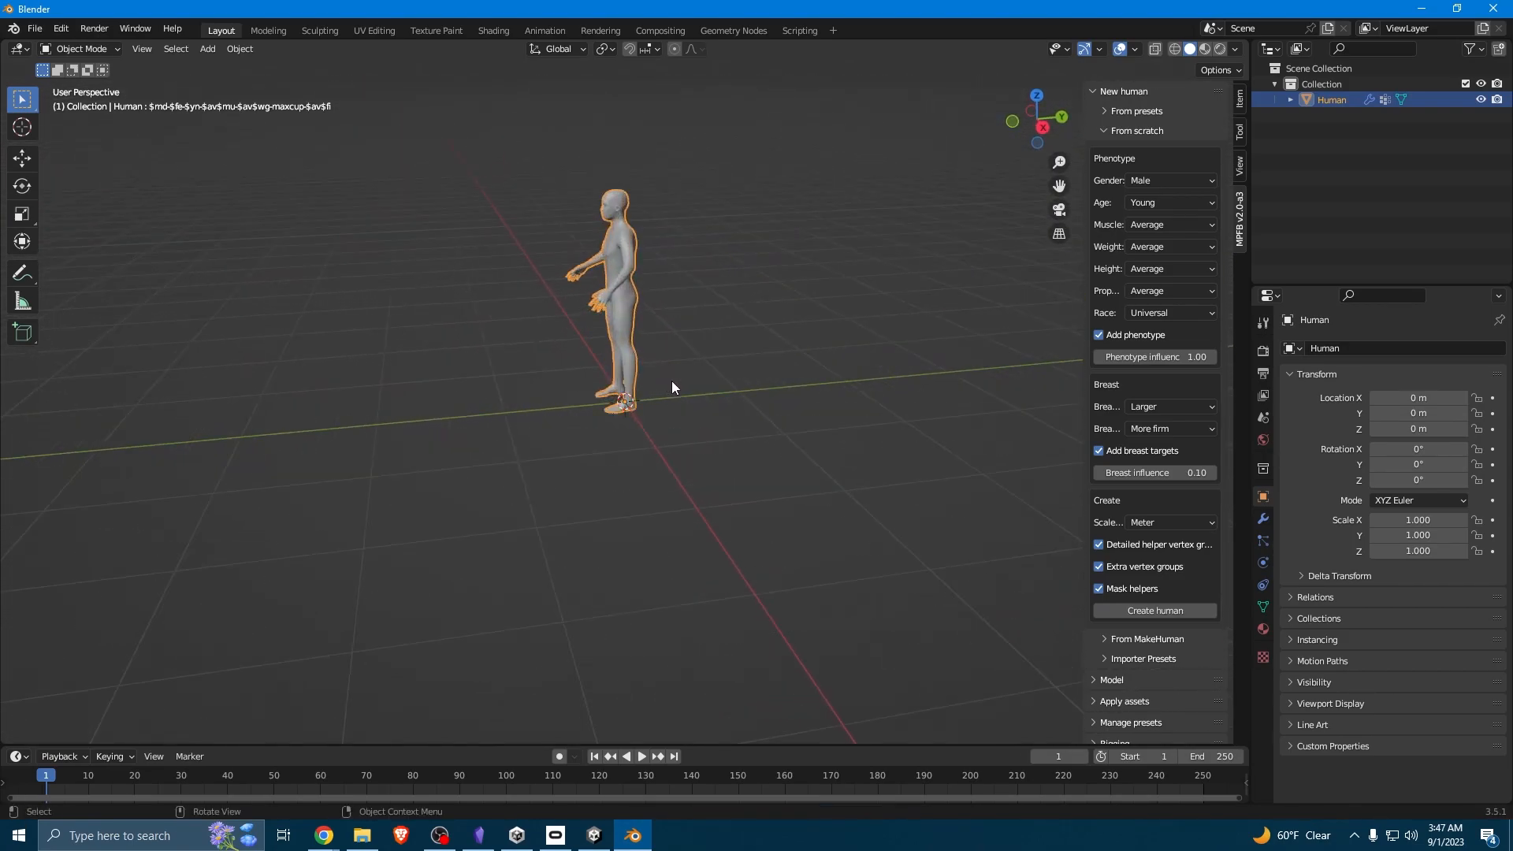
scroll(623, 356, down, 1)
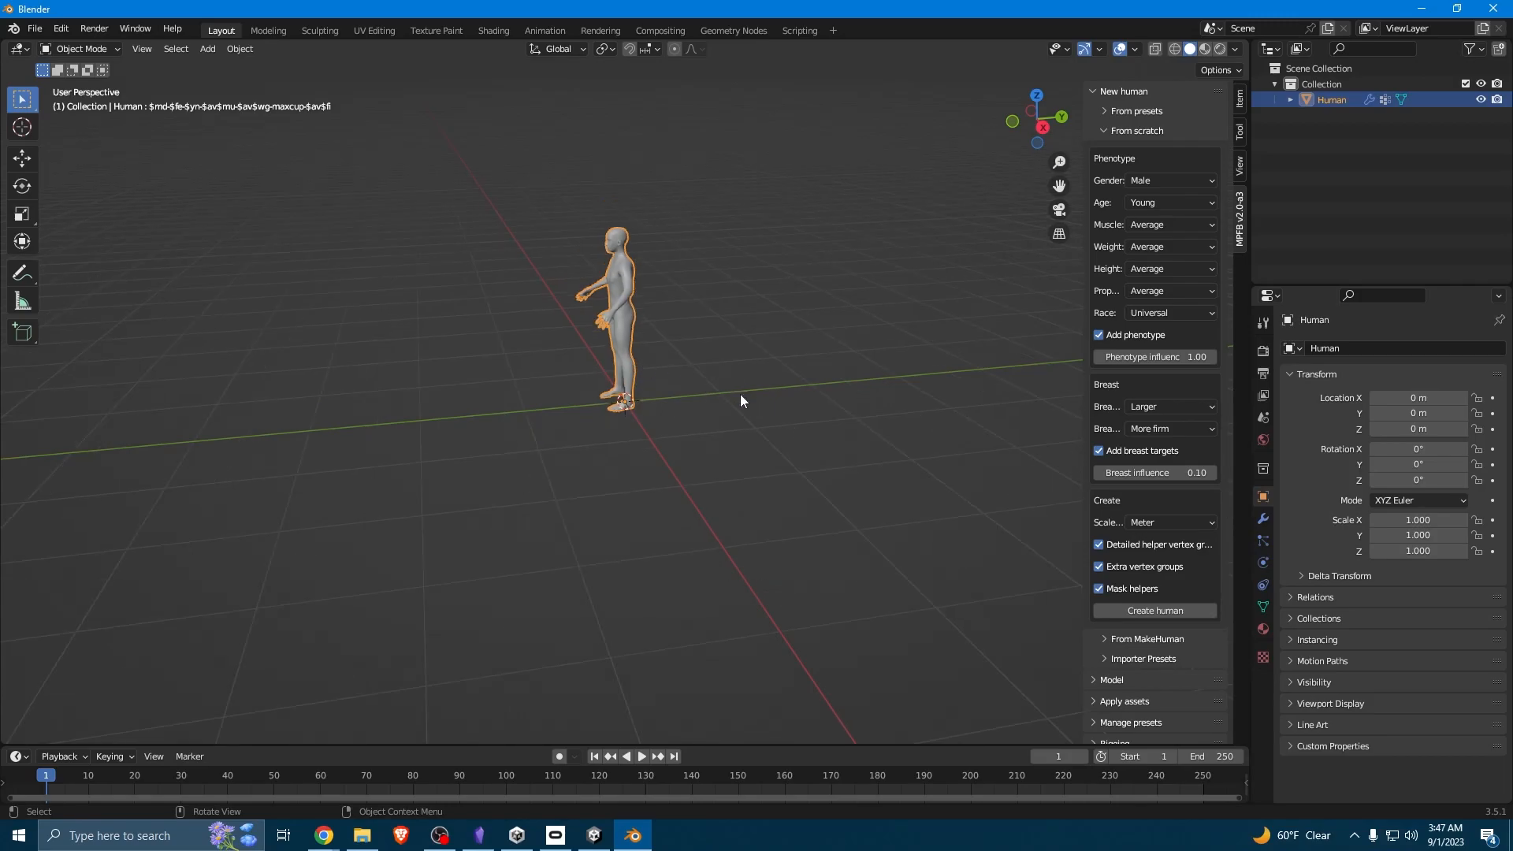
Collapse the New human settings and expand the arms shape controls of the Model section.
scroll(1157, 433, down, 3)
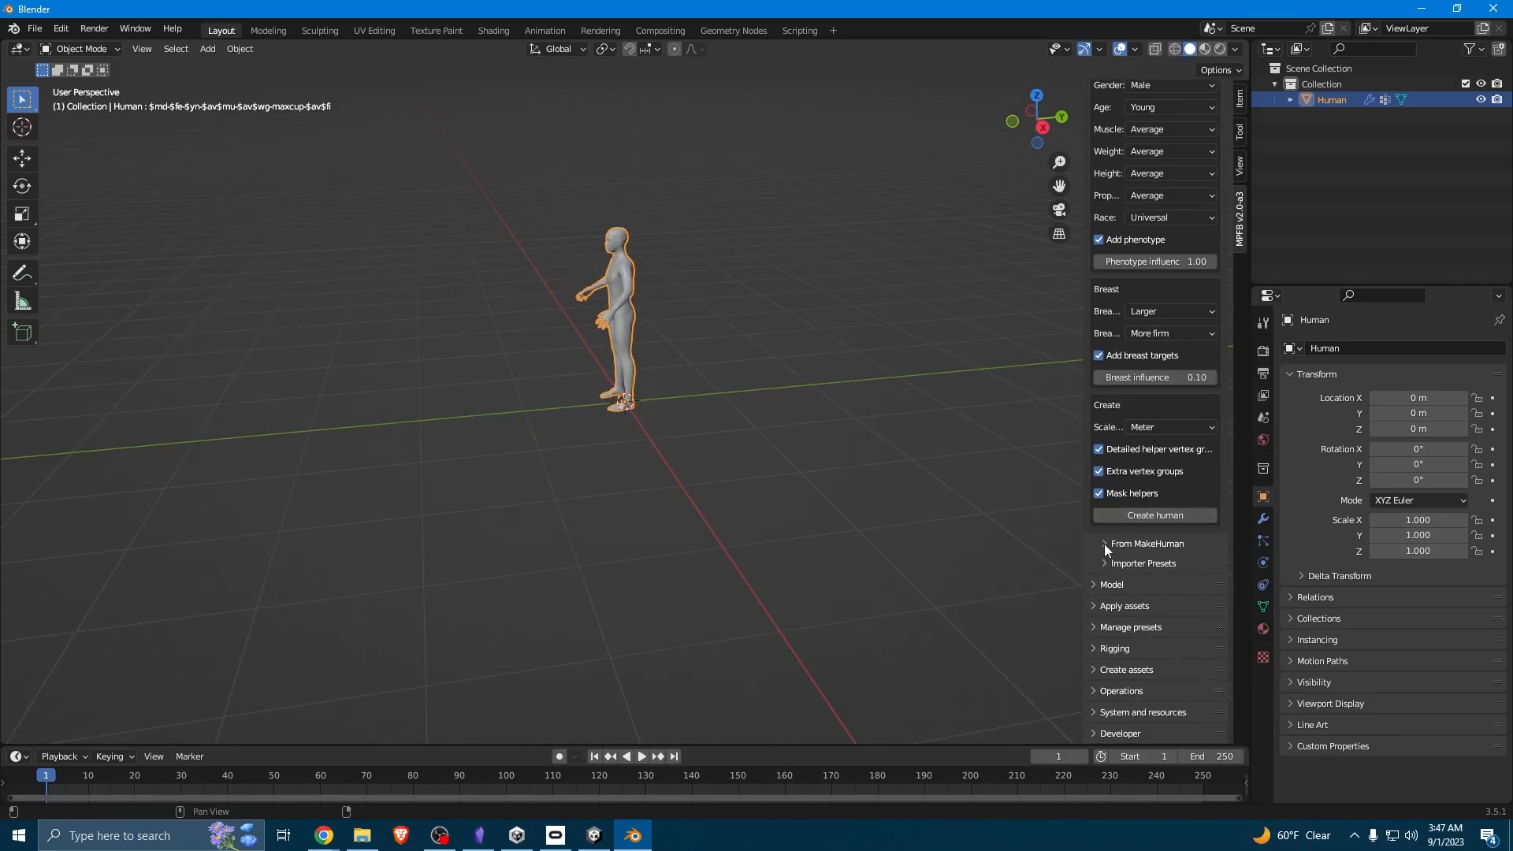
scroll(1049, 271, up, 1)
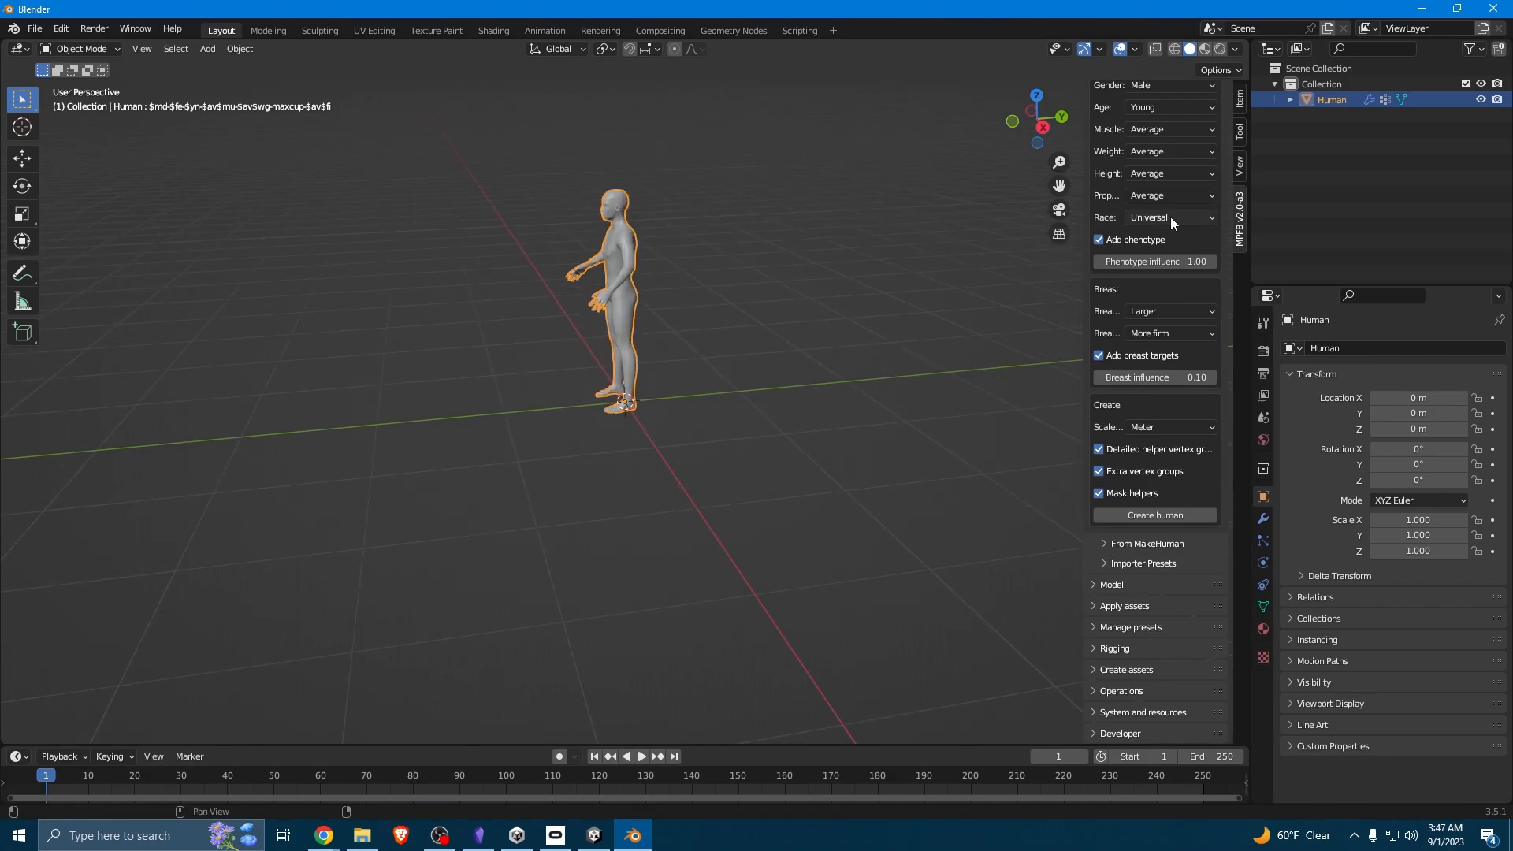
scroll(1171, 216, up, 3)
click(1105, 130)
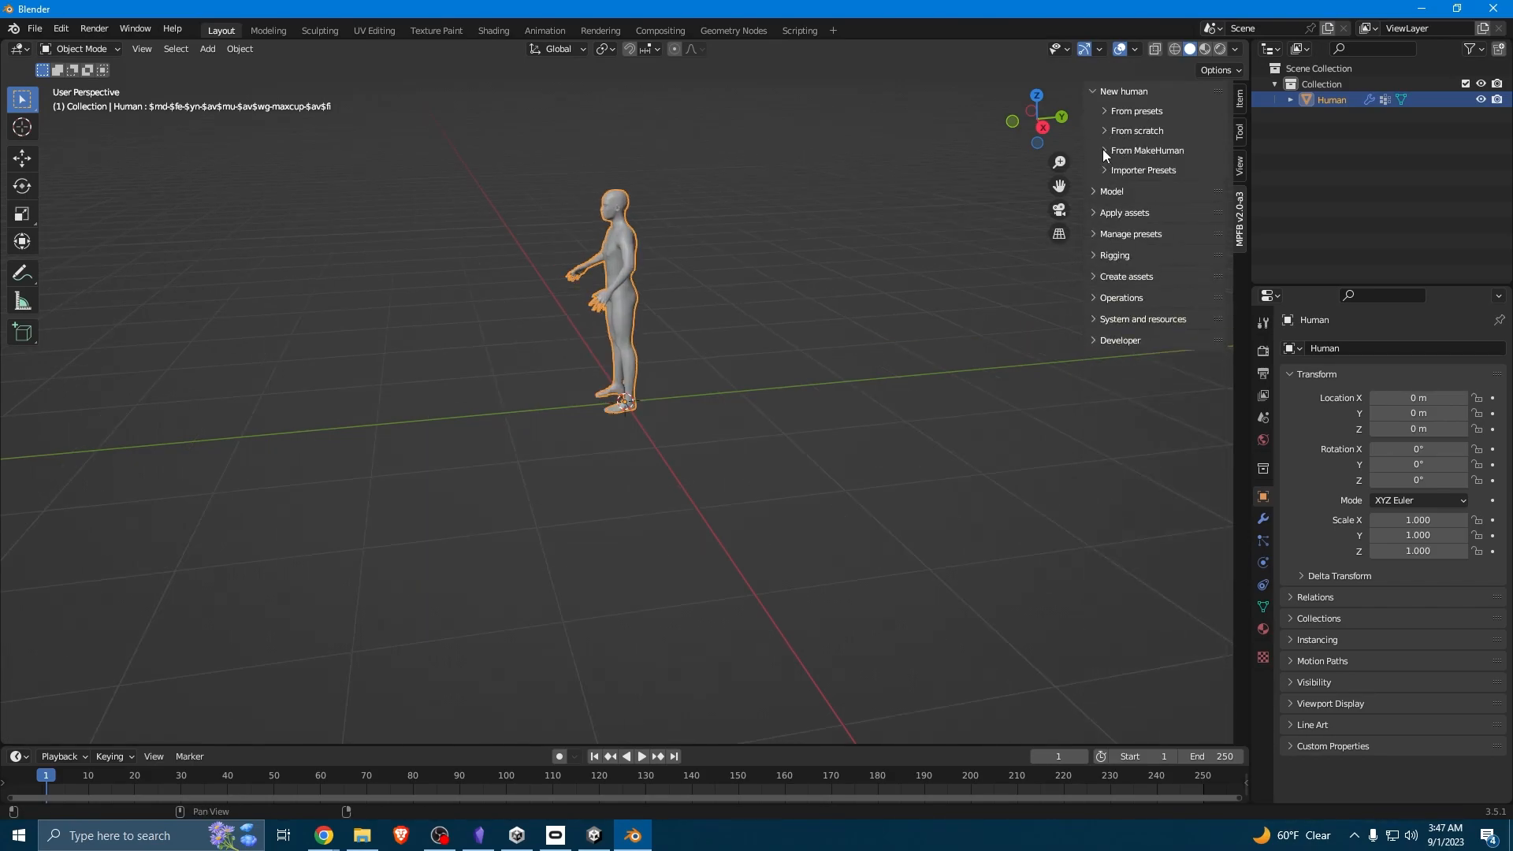
click(1095, 92)
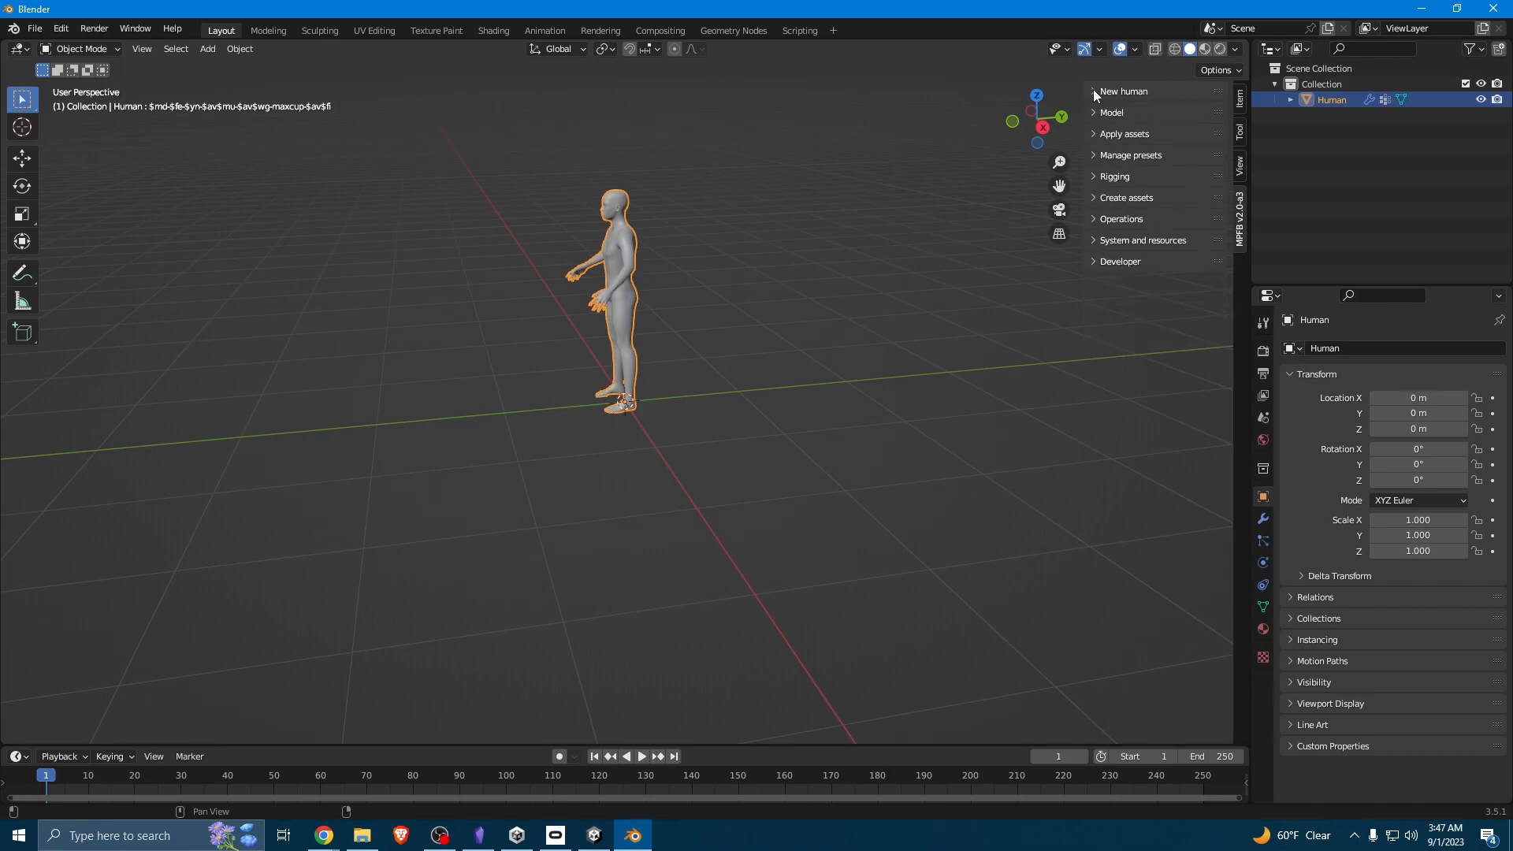
click(1095, 112)
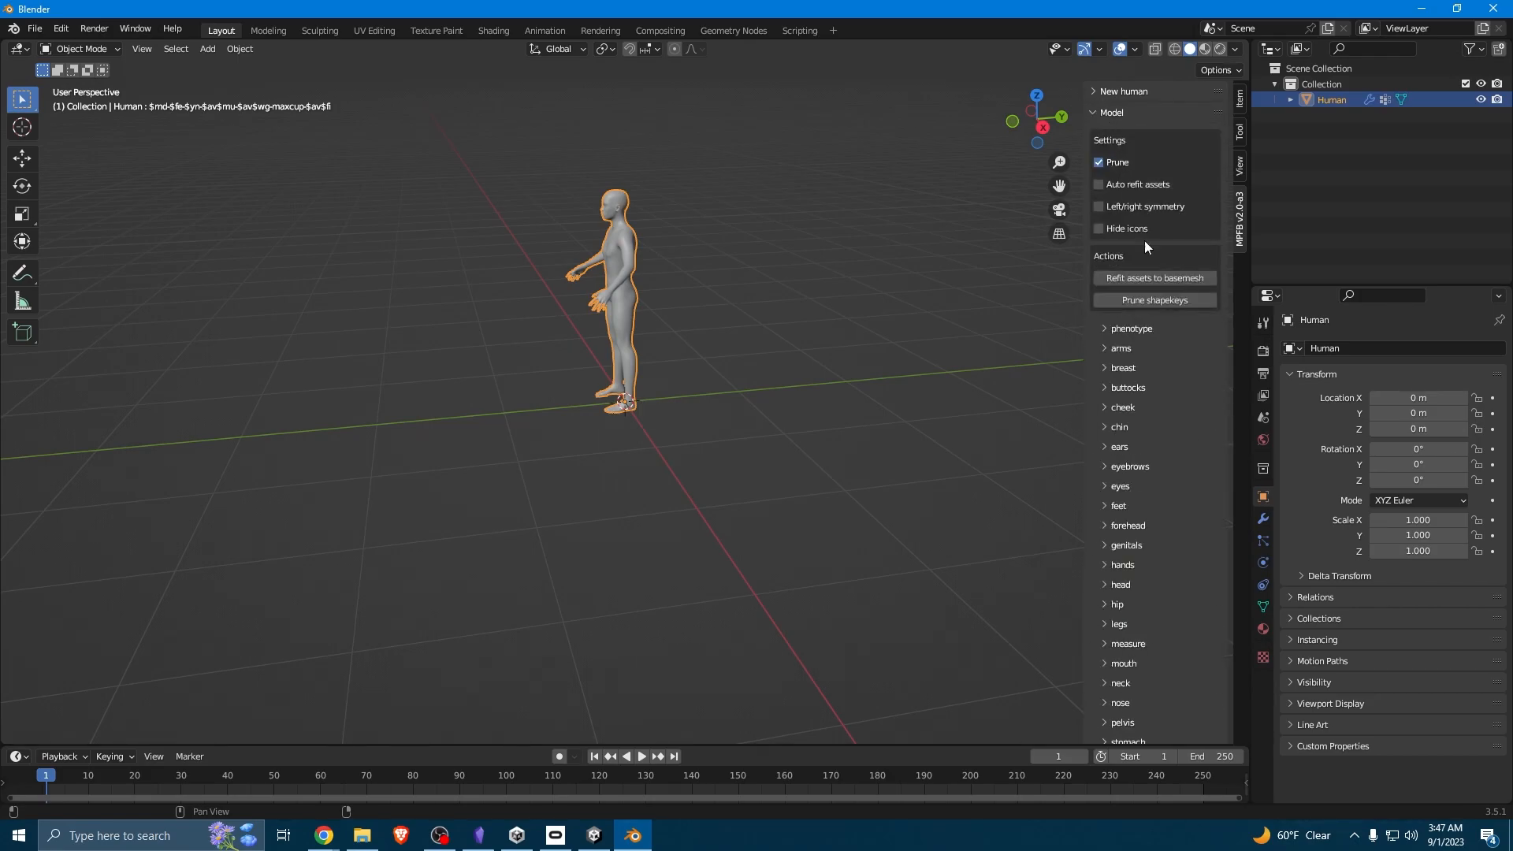
click(1104, 348)
scroll(1147, 467, down, 5)
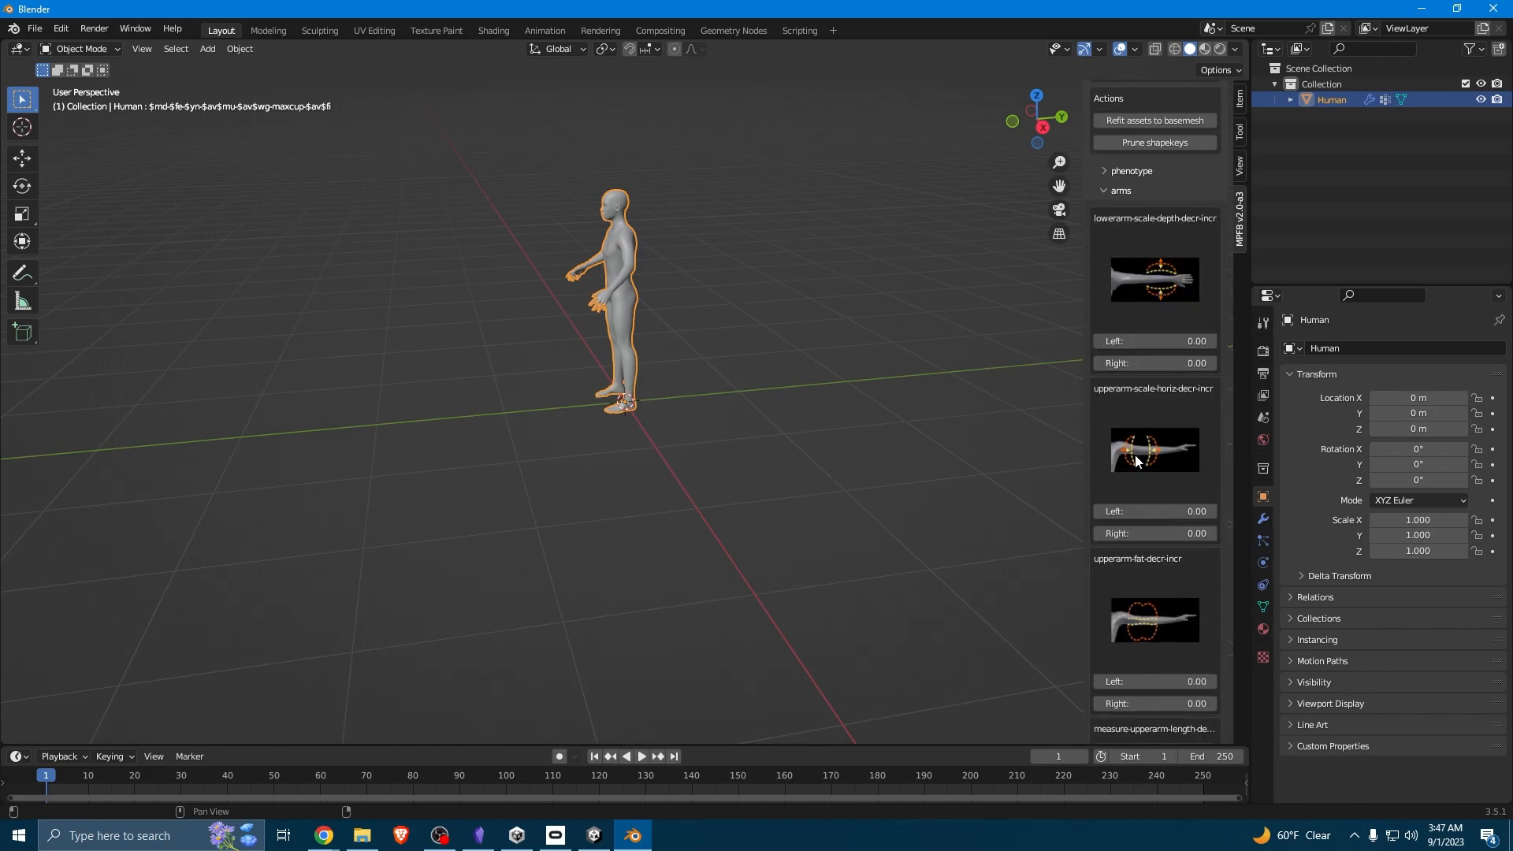
Try adjusting the left lower arm's depth scale, reset it to 0 and look through the other arm controls.
mouse_move(1114, 341)
mouse_down()
mouse_move(1214, 341)
mouse_move(1103, 340)
mouse_move(1214, 341)
mouse_move(1143, 340)
mouse_up()
click(1197, 342)
text(0)
key(Return)
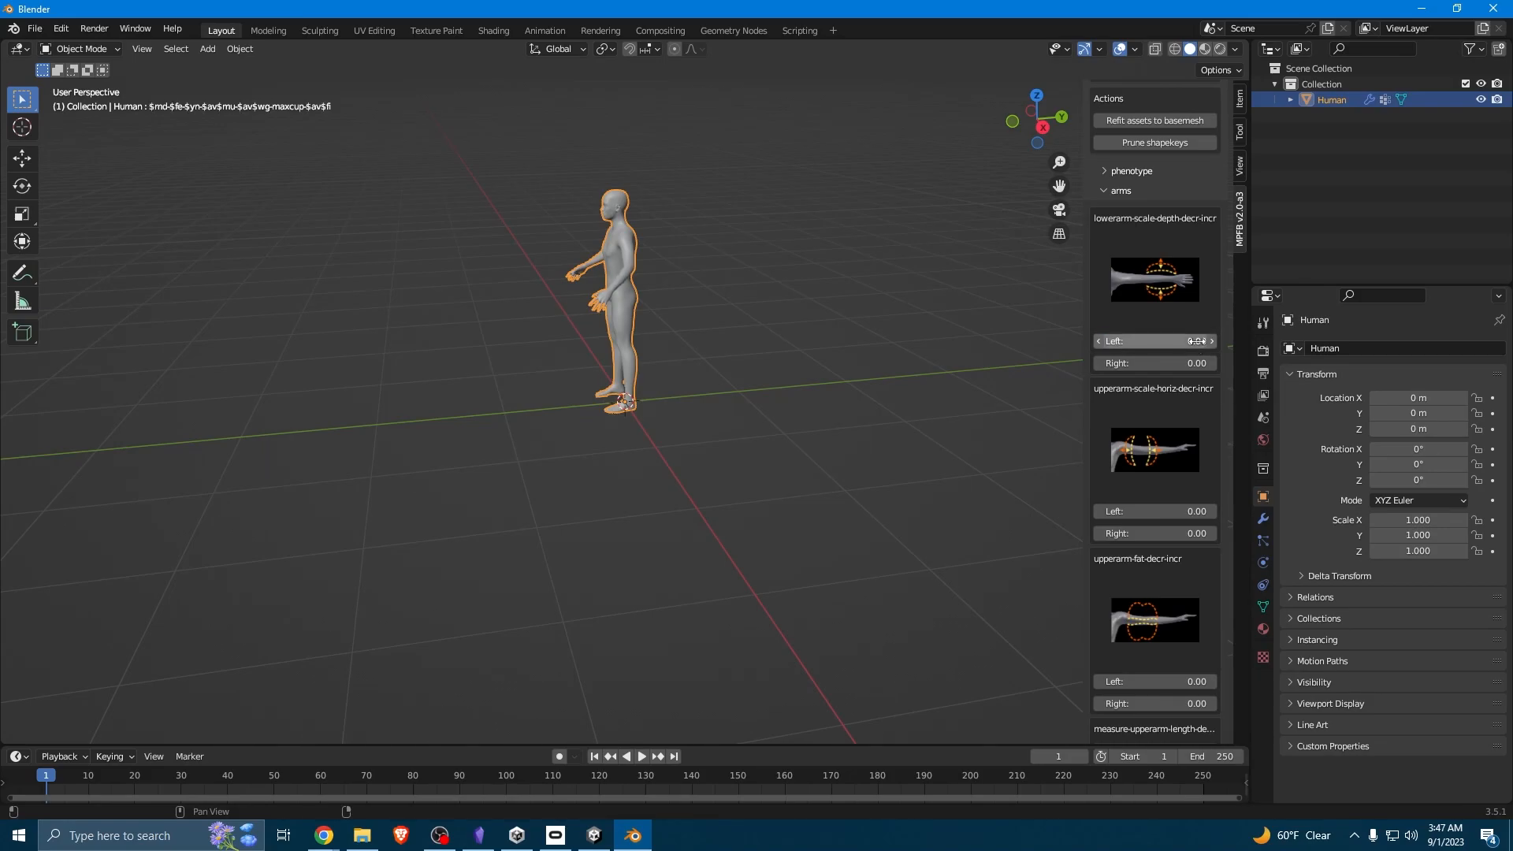
scroll(1153, 482, down, 12)
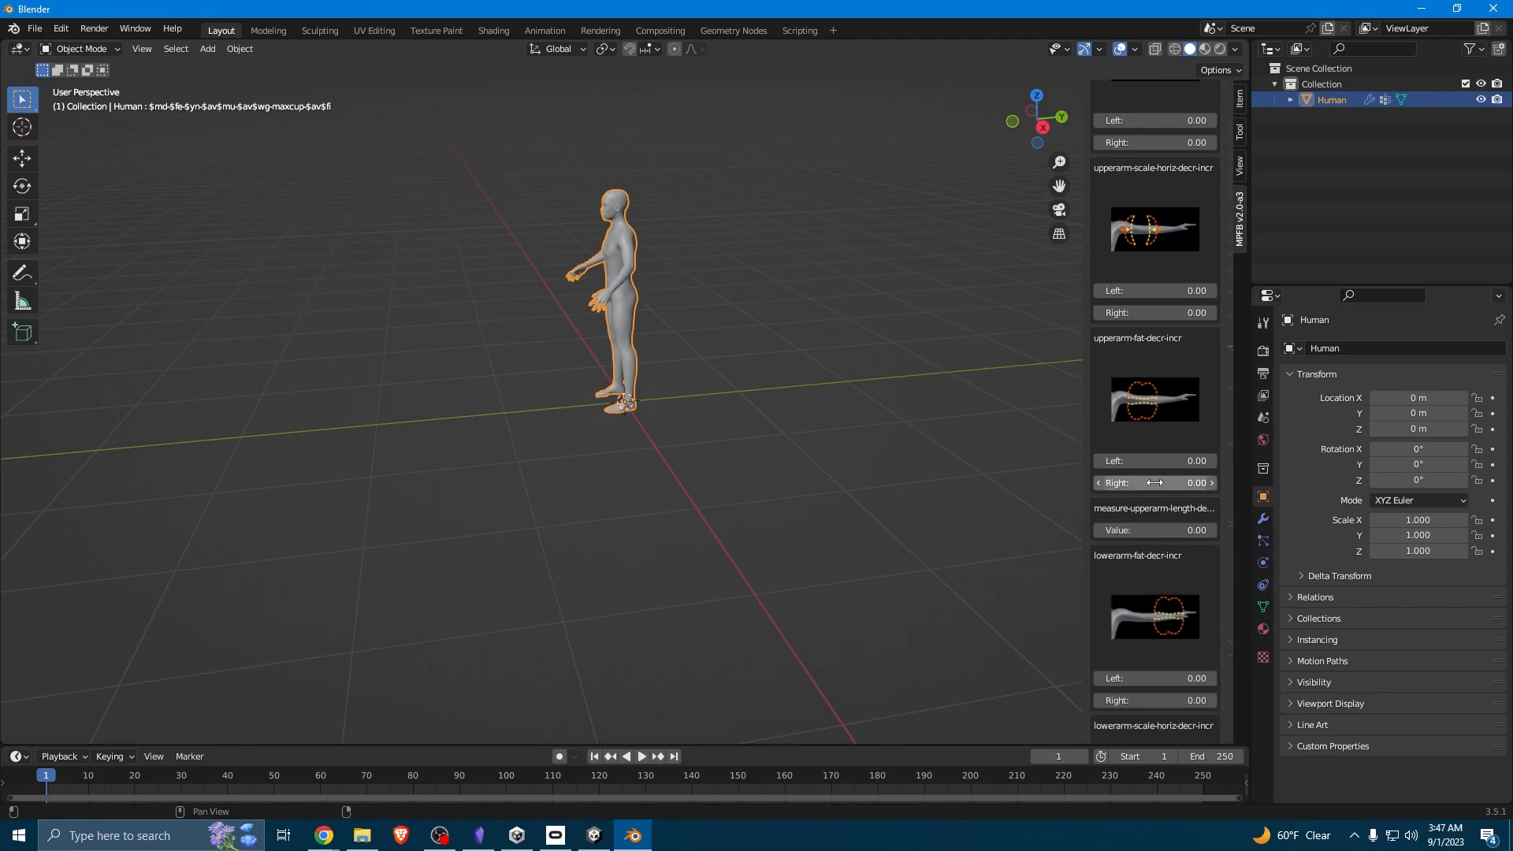
Look through the remaining arm shape controls and the list of other body-part categories in the Model section.
scroll(1186, 374, down, 10)
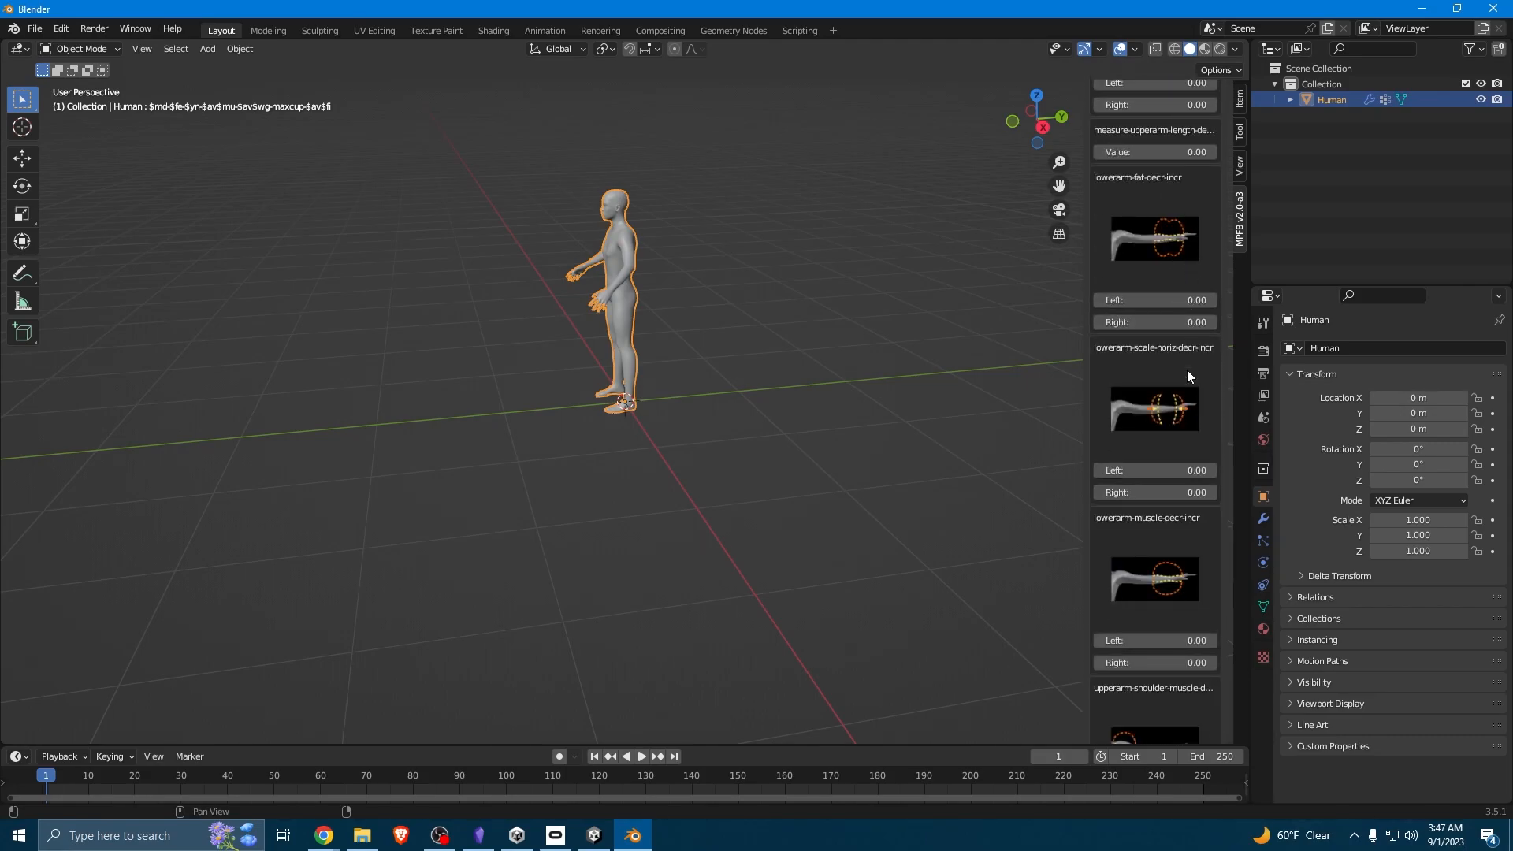
scroll(1174, 366, down, 5)
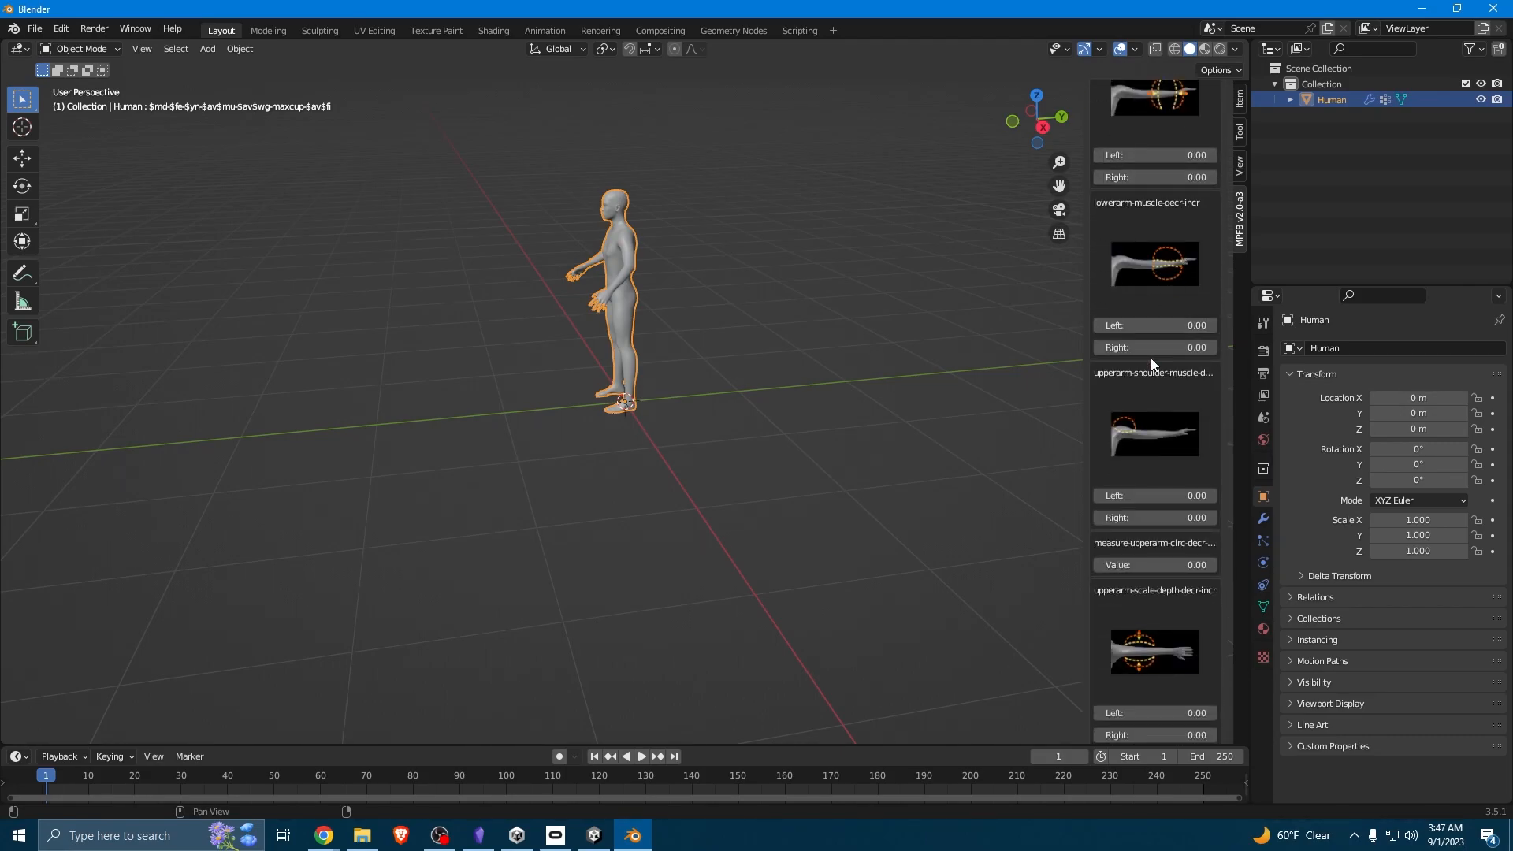
scroll(1151, 358, down, 9)
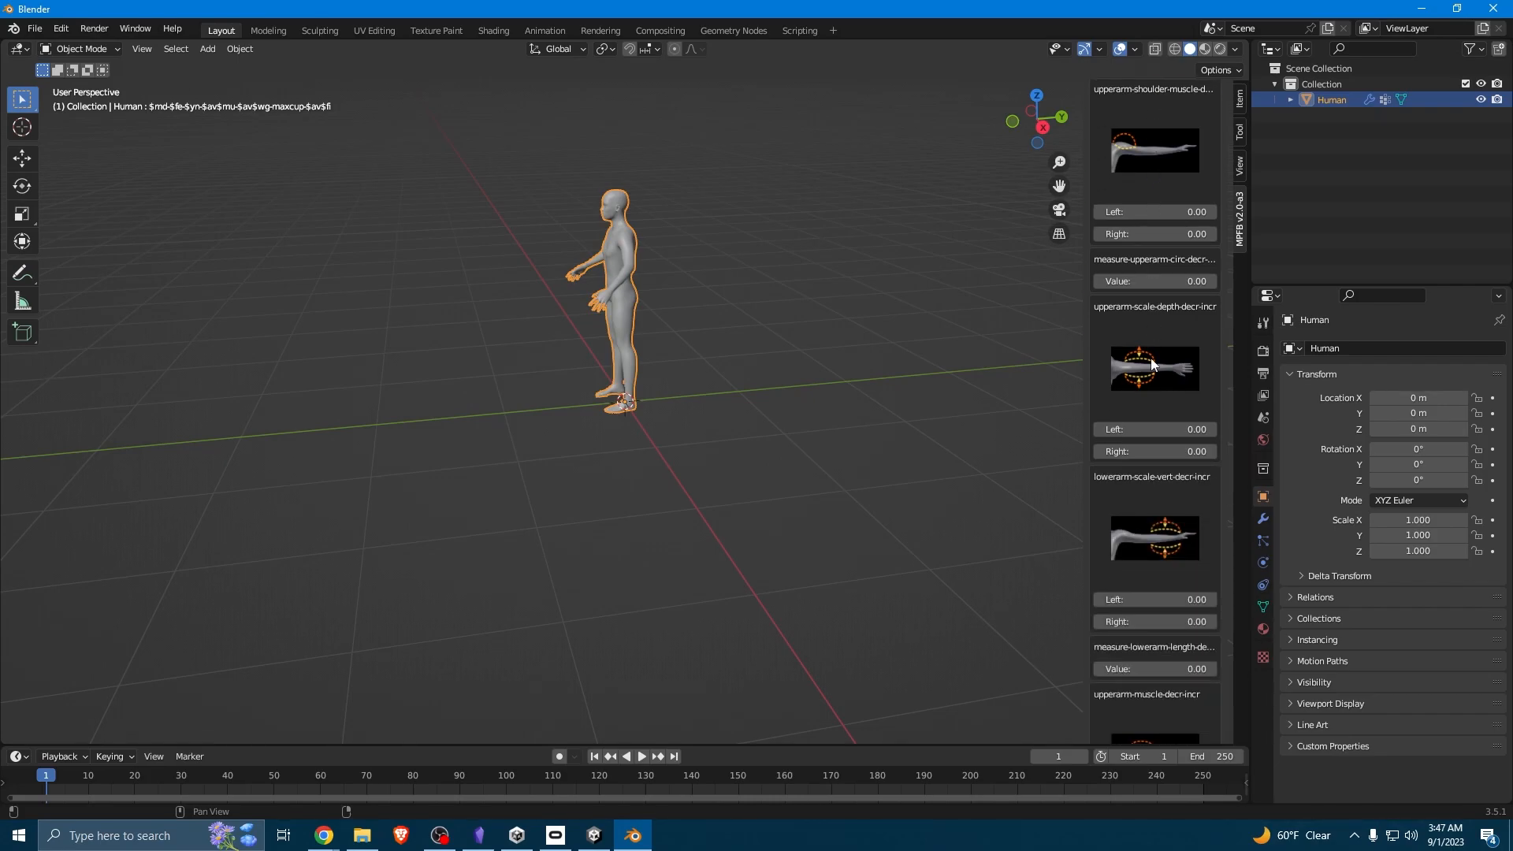
scroll(1151, 362, down, 6)
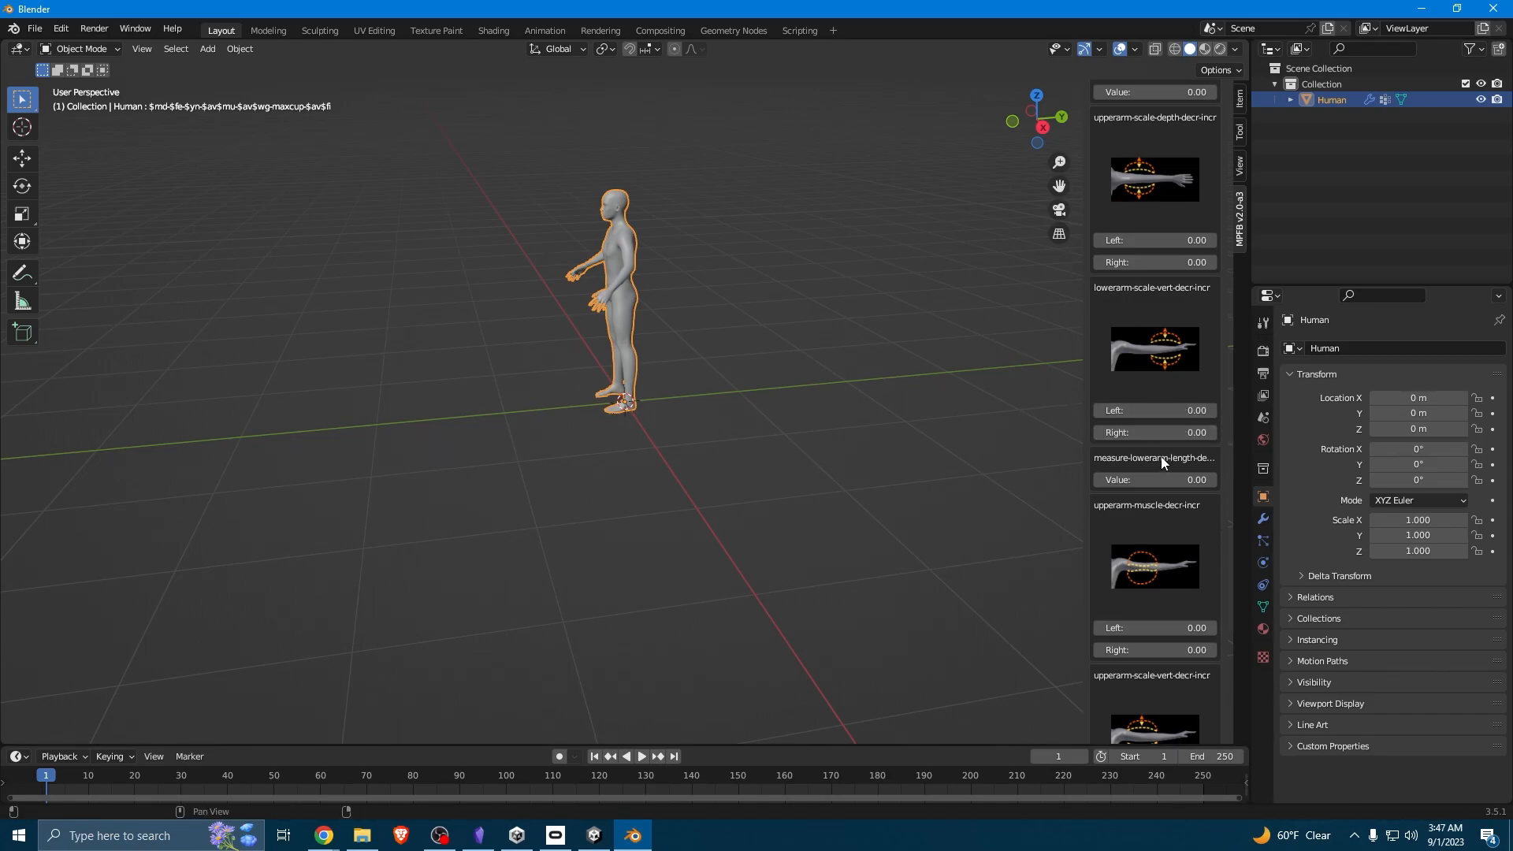
scroll(1155, 437, down, 3)
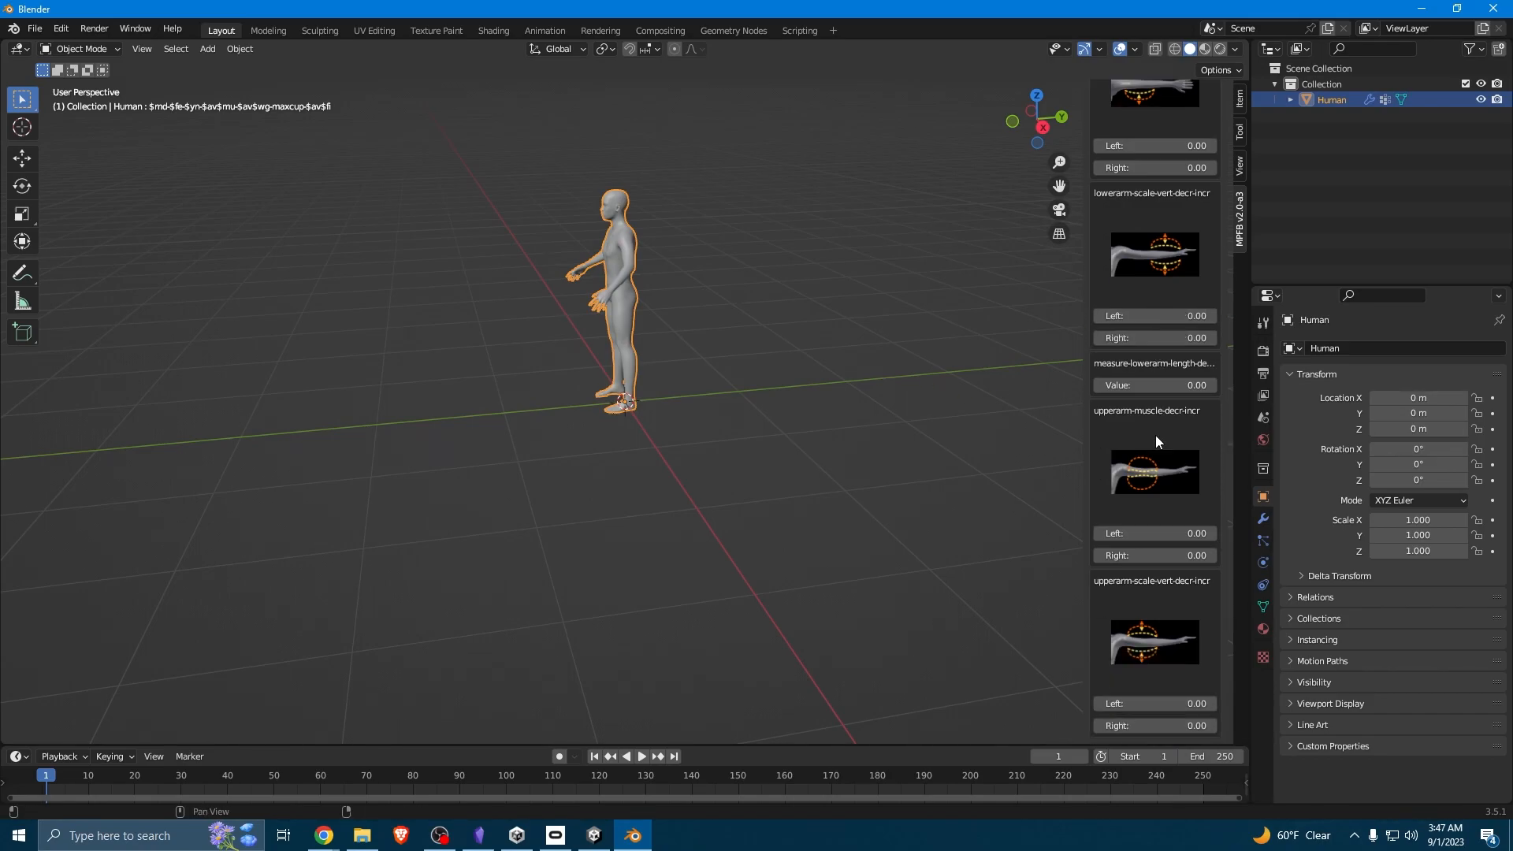
scroll(1156, 435, down, 8)
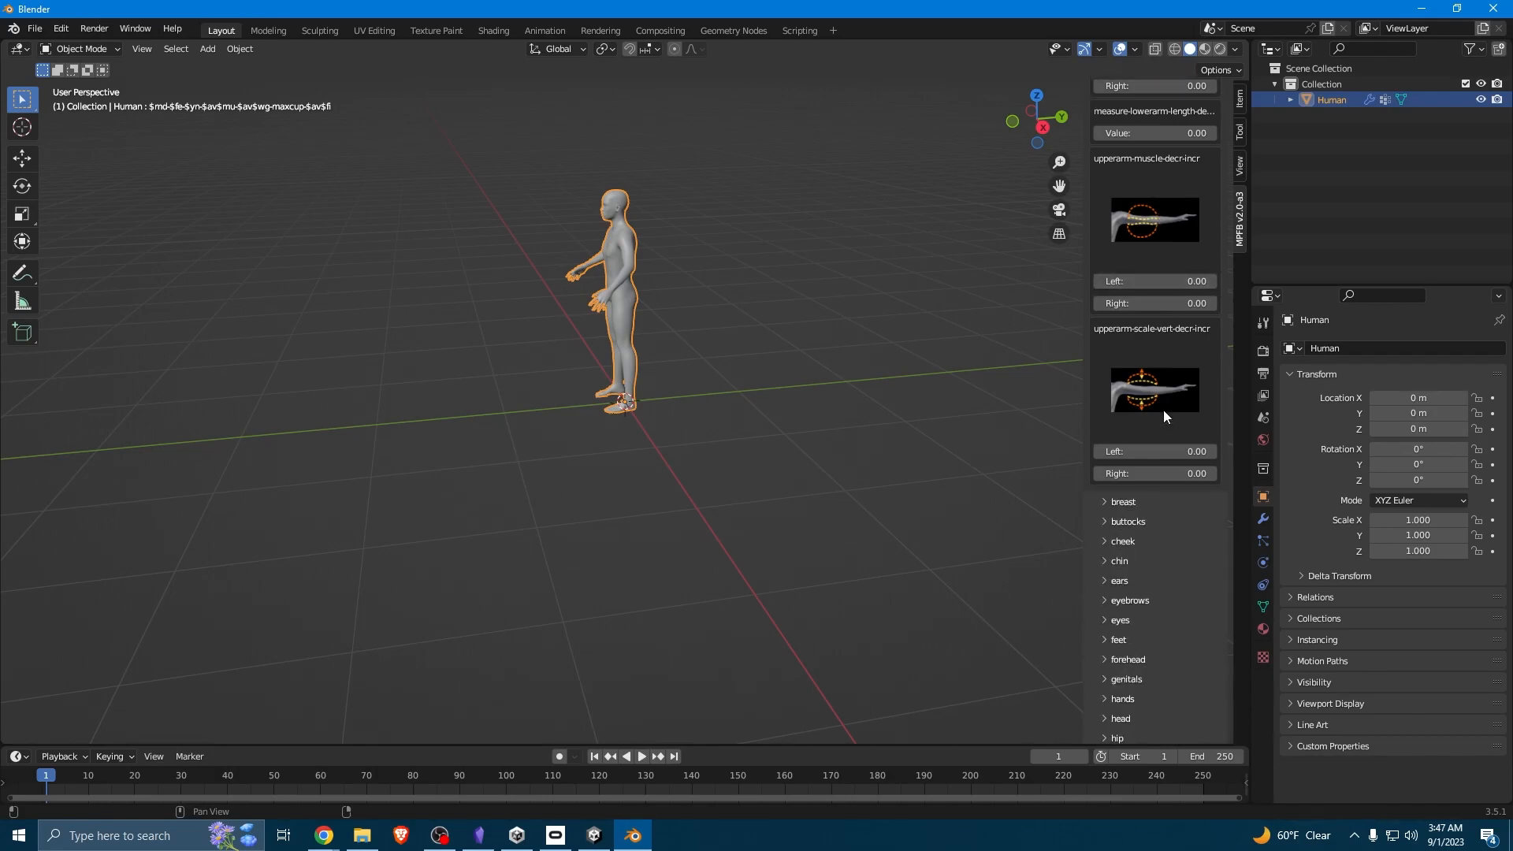
scroll(1156, 410, down, 3)
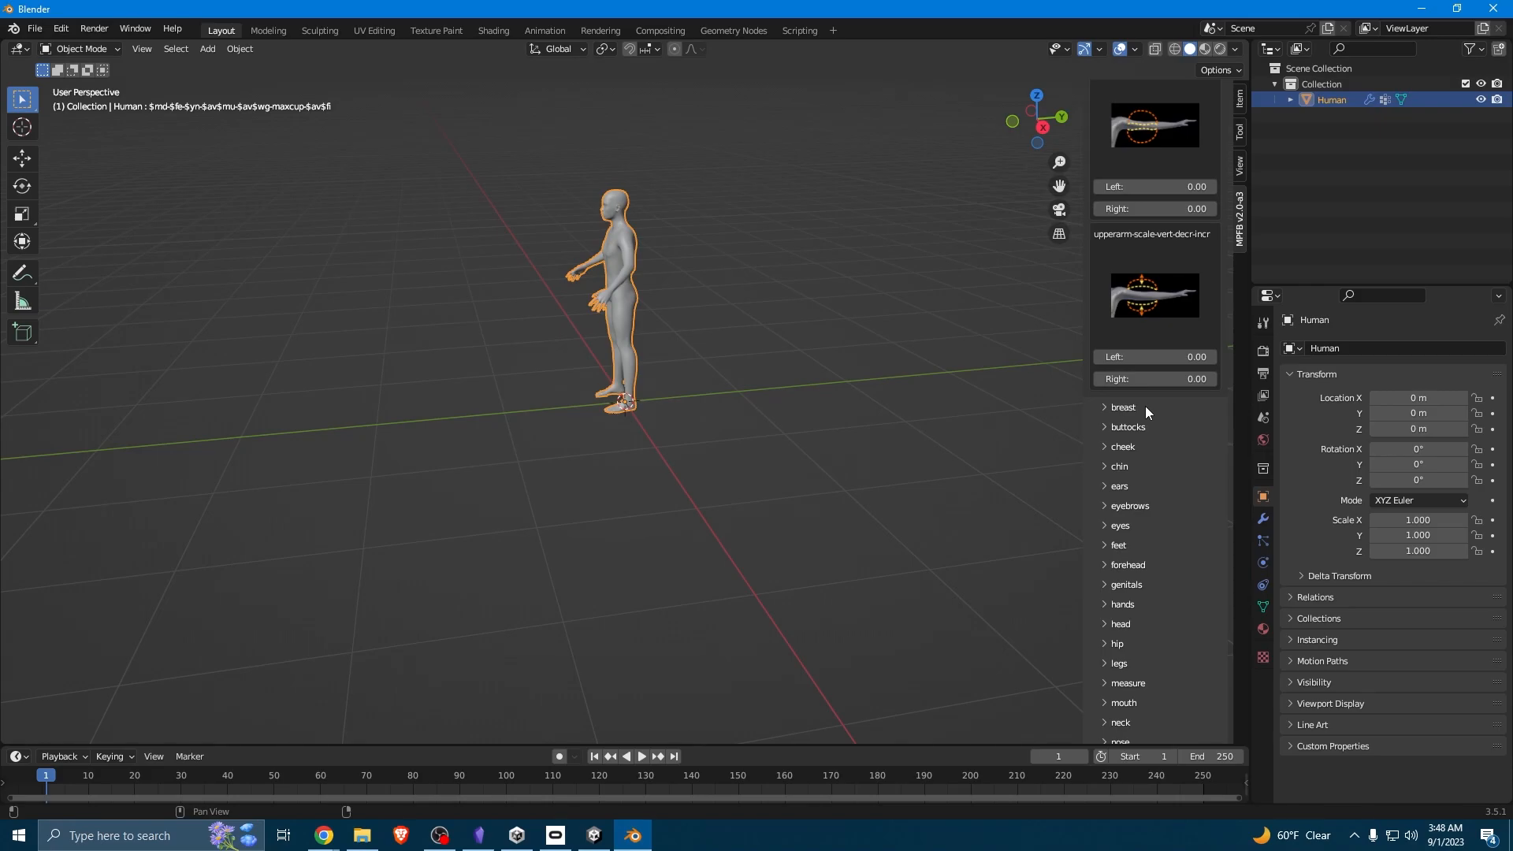
scroll(1140, 410, down, 1)
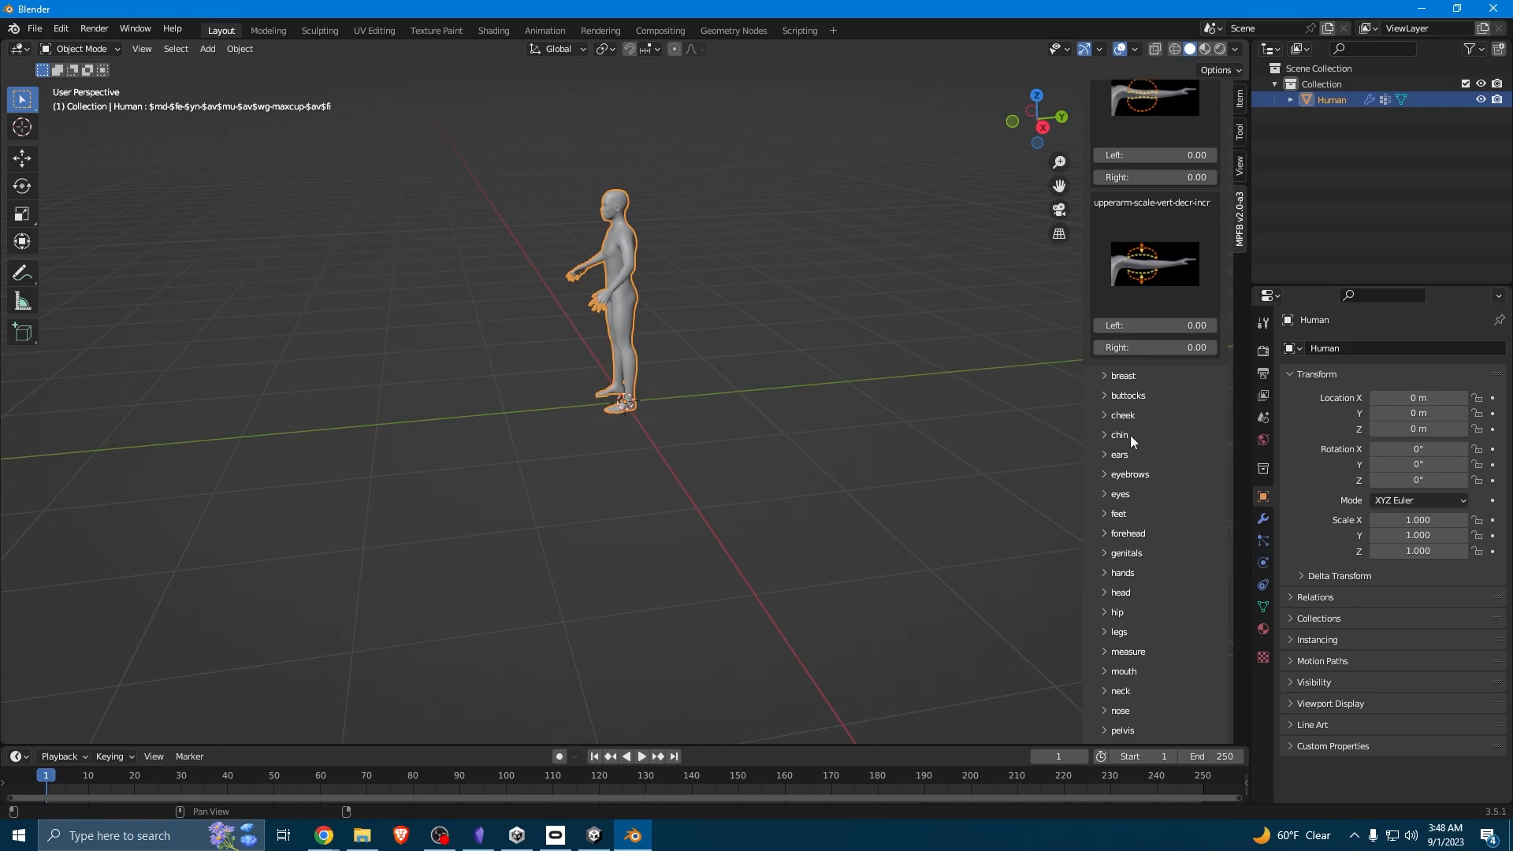
scroll(1130, 433, up, 1)
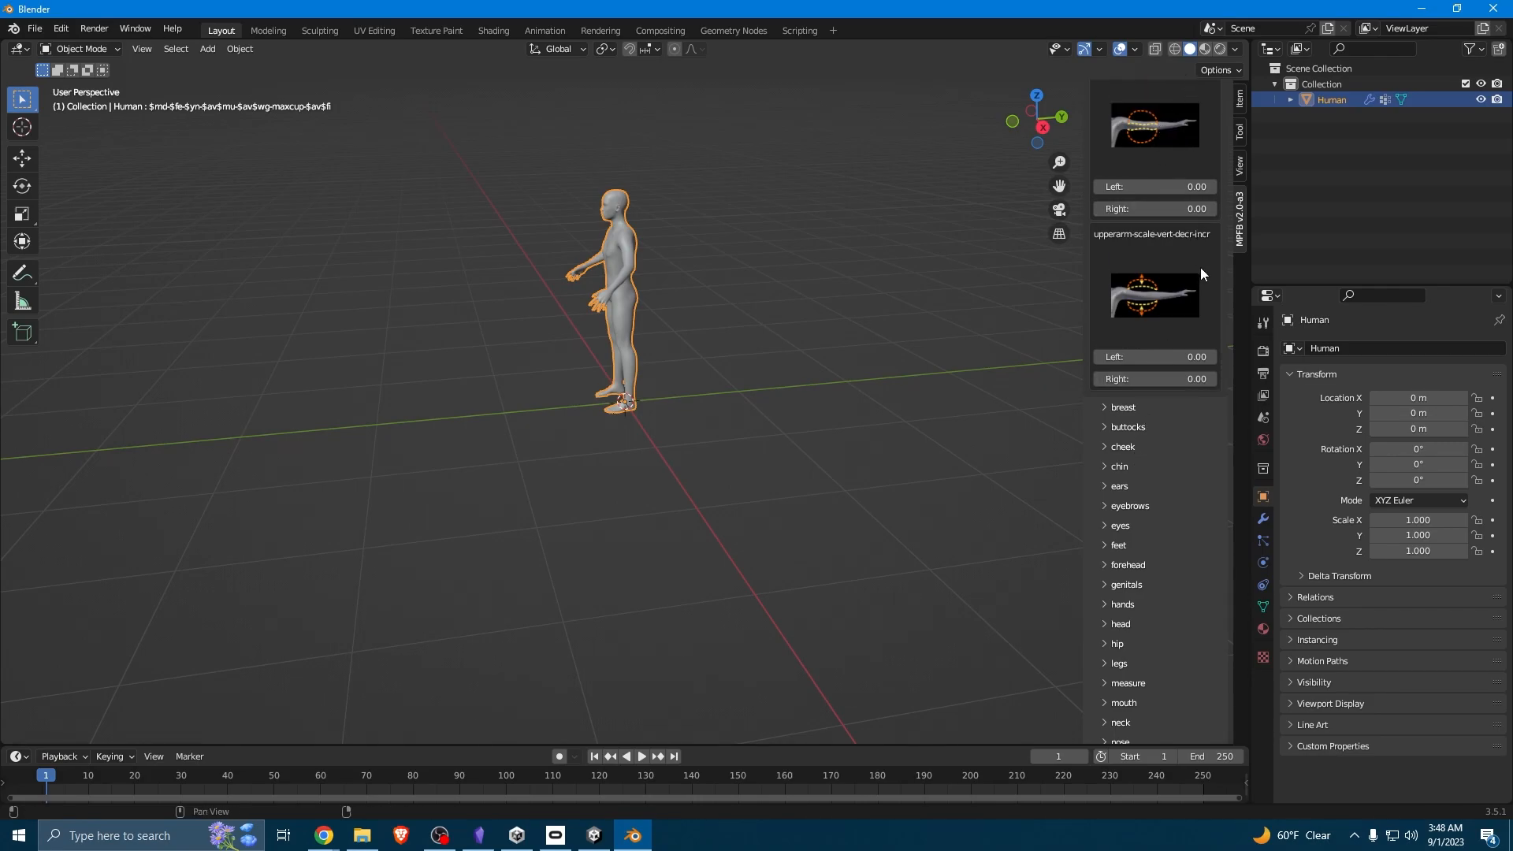
scroll(1145, 375, down, 2)
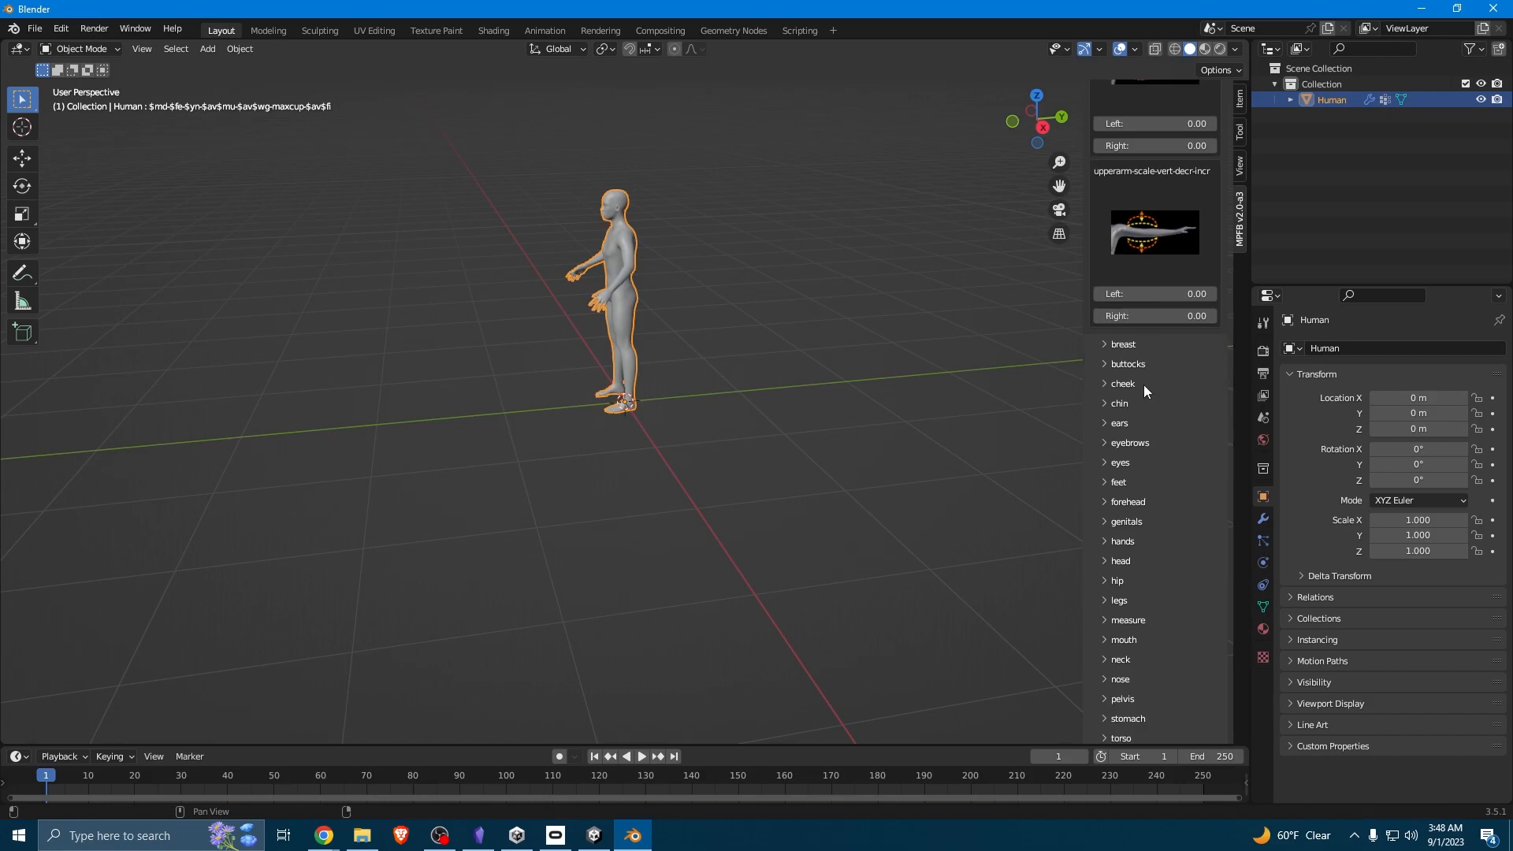
scroll(1143, 384, down, 4)
scroll(1127, 448, down, 1)
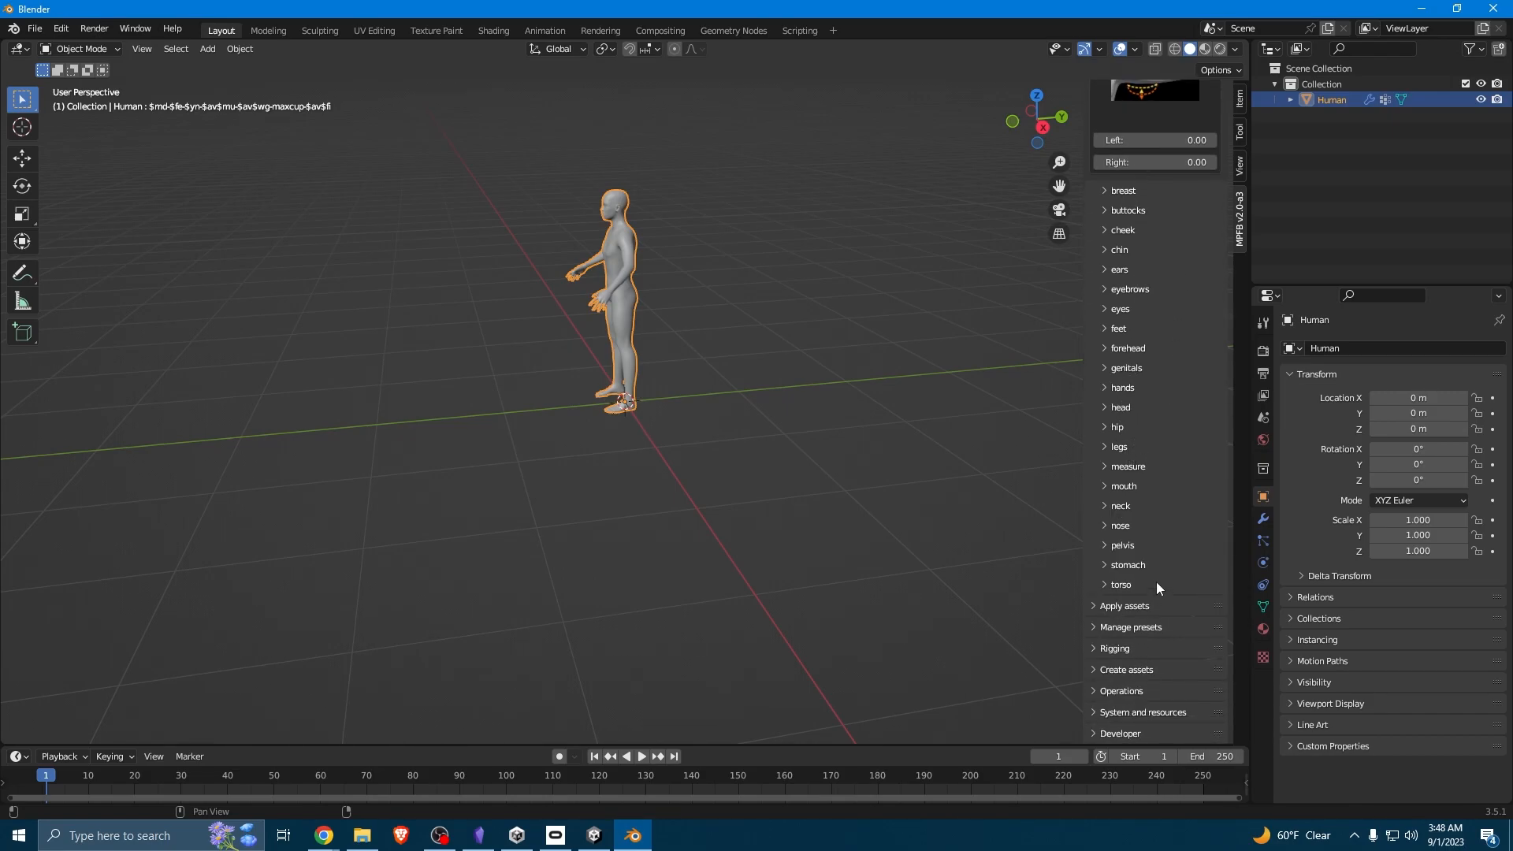
Collapse the arms controls, check the phenotype values of the human, and collapse the Model section.
click(1095, 605)
click(1094, 606)
scroll(1135, 339, up, 18)
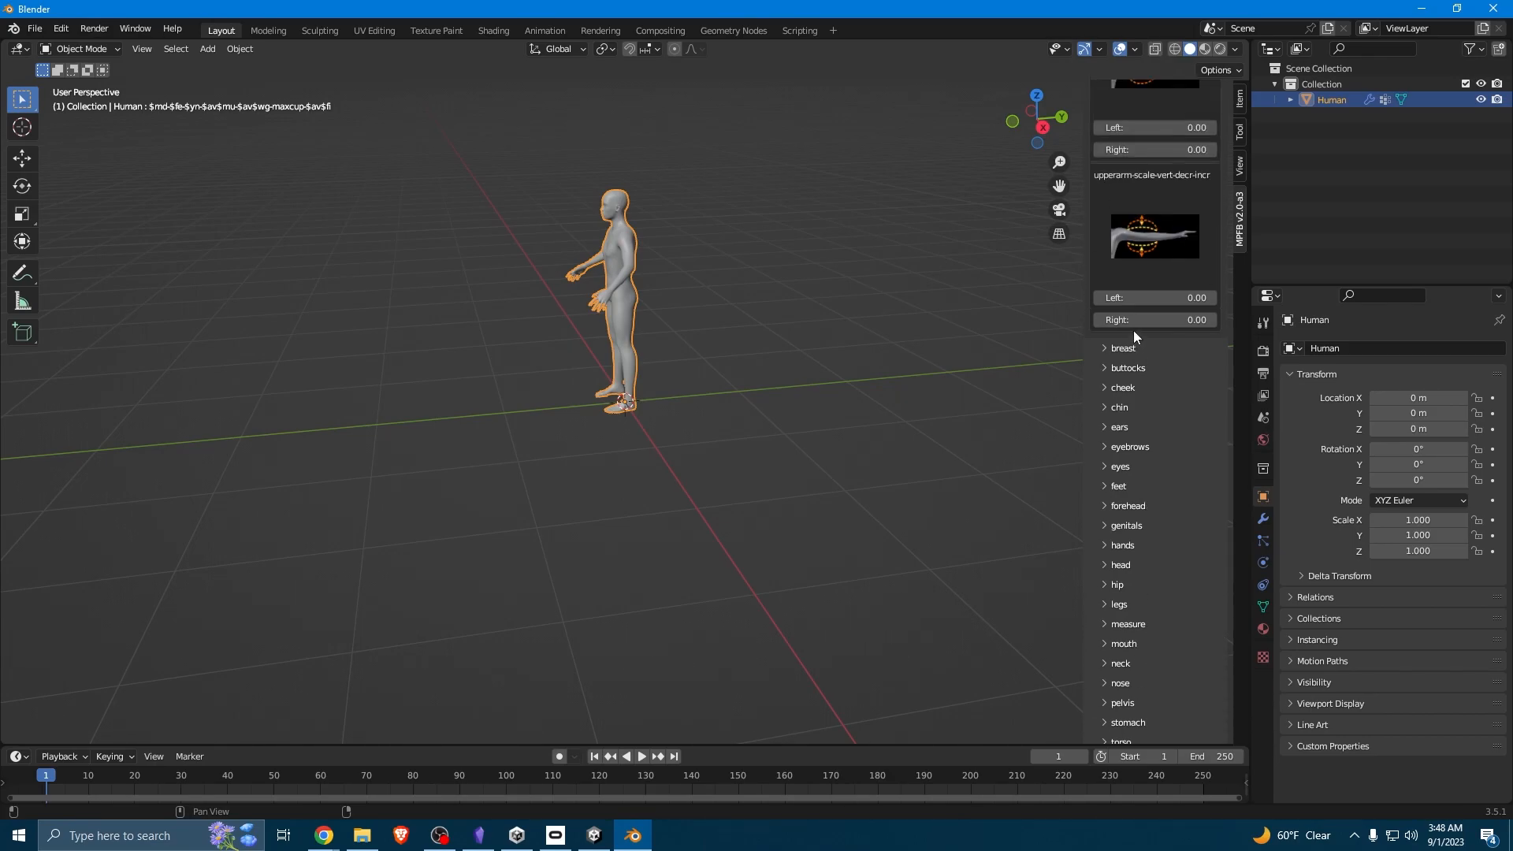
scroll(1135, 236, up, 10)
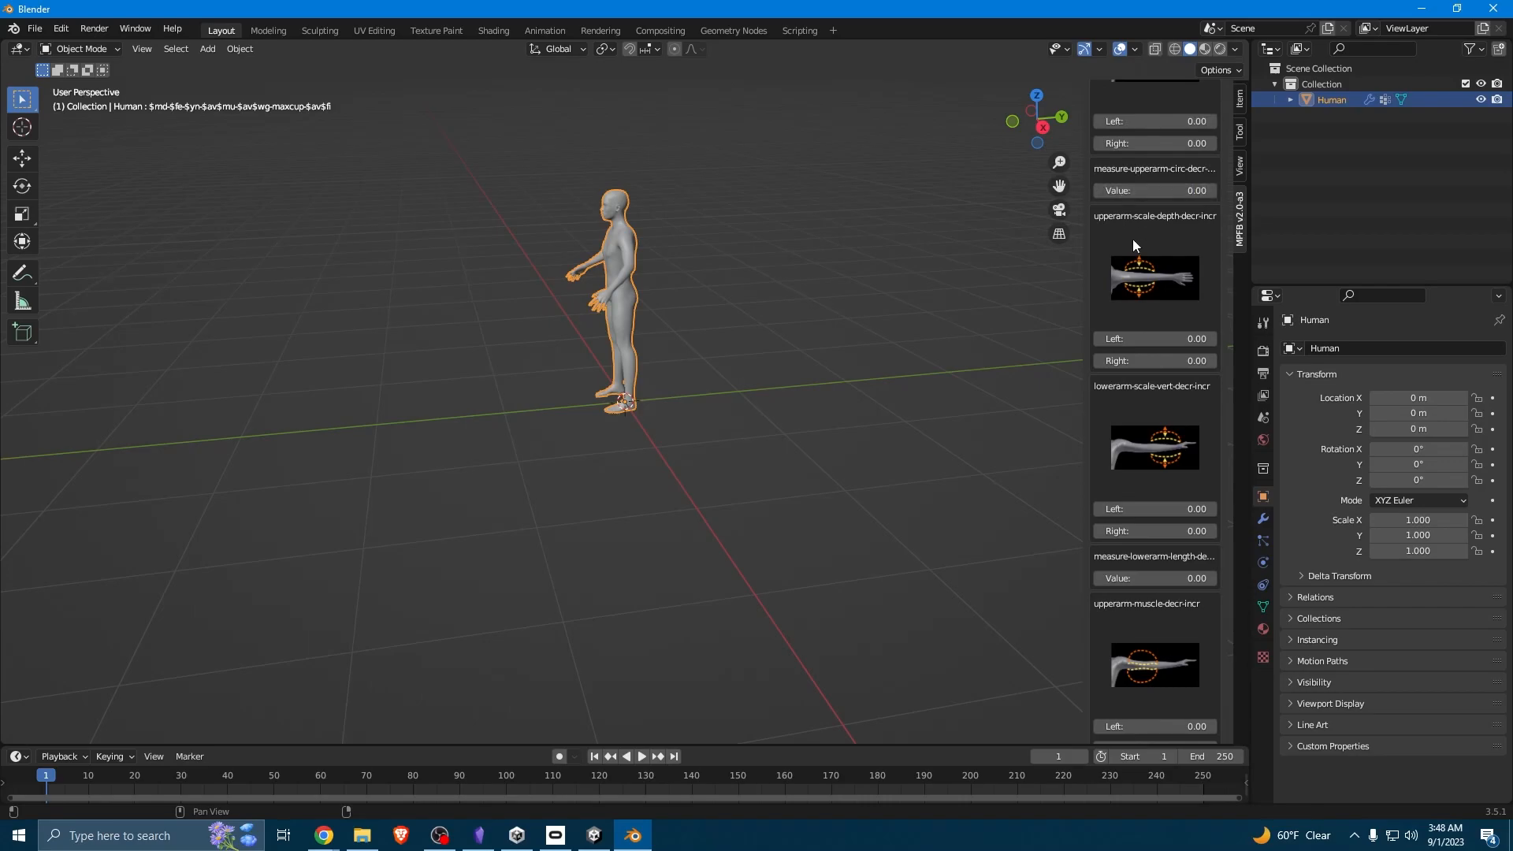
scroll(1137, 240, up, 10)
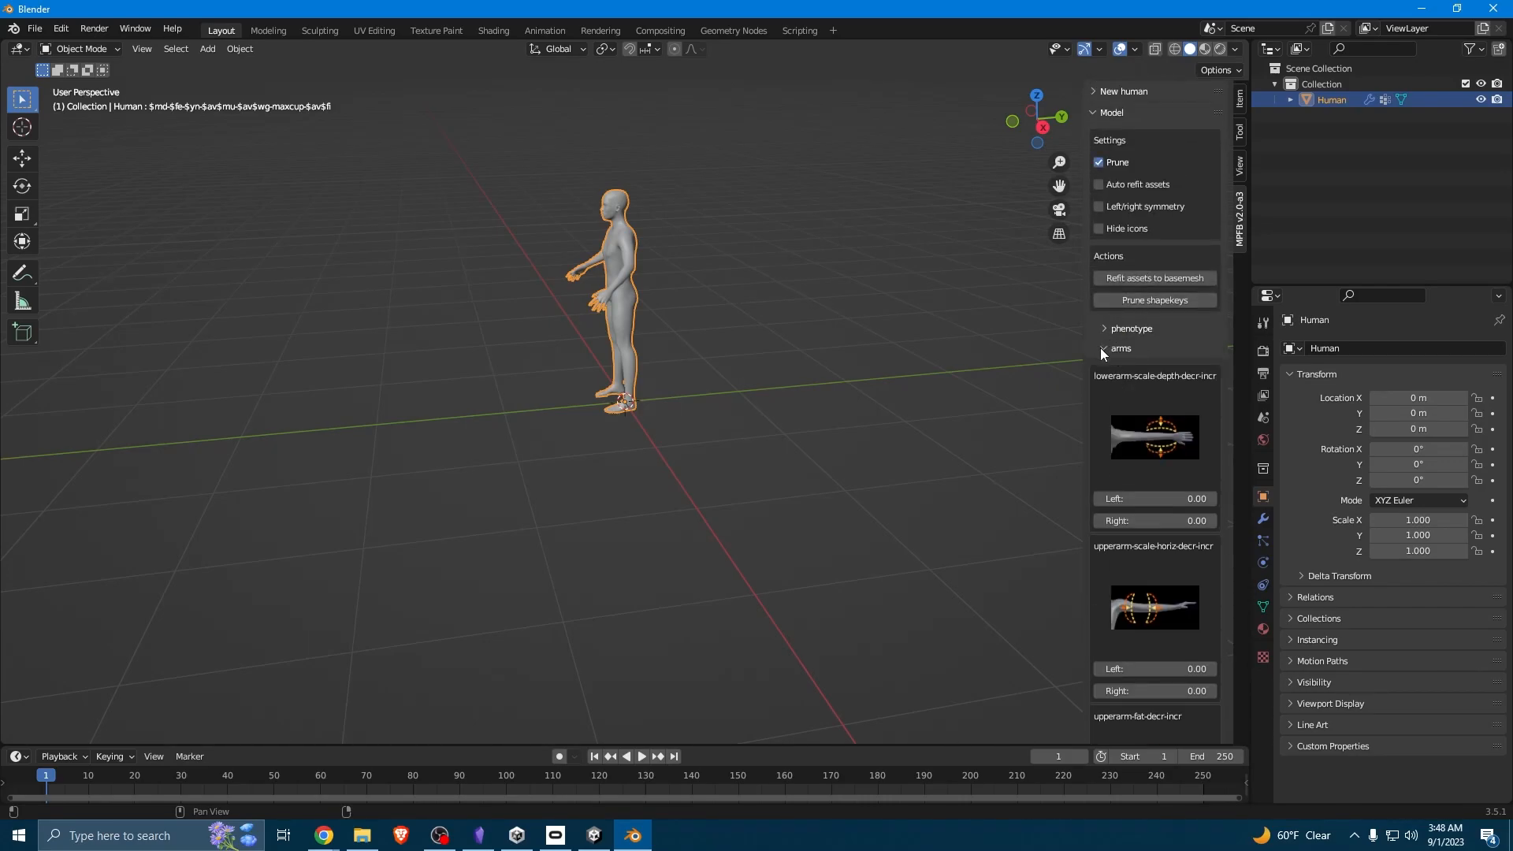
click(1101, 347)
click(1104, 328)
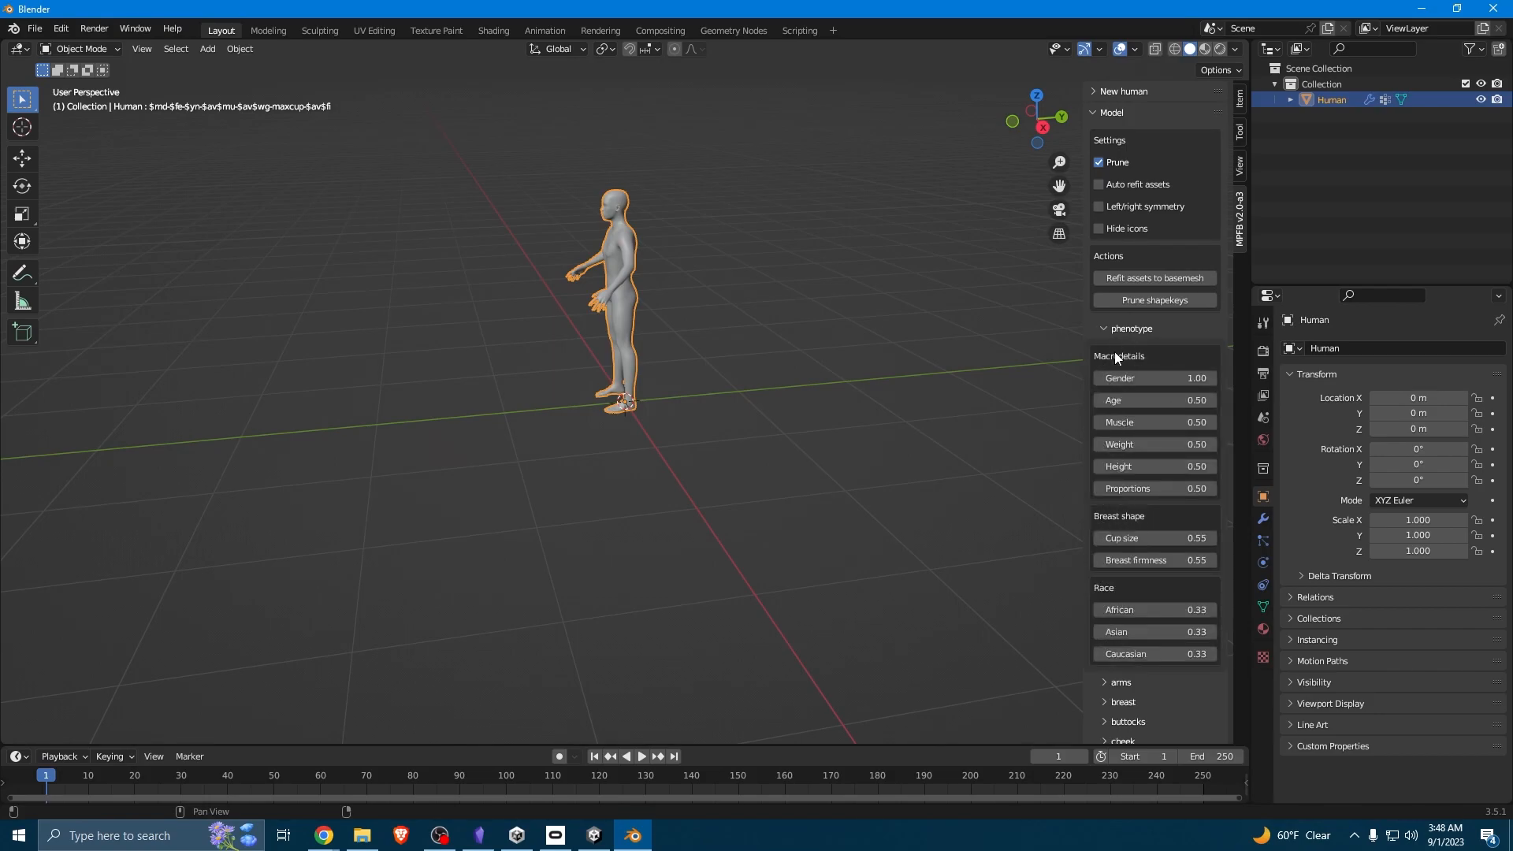
click(1104, 329)
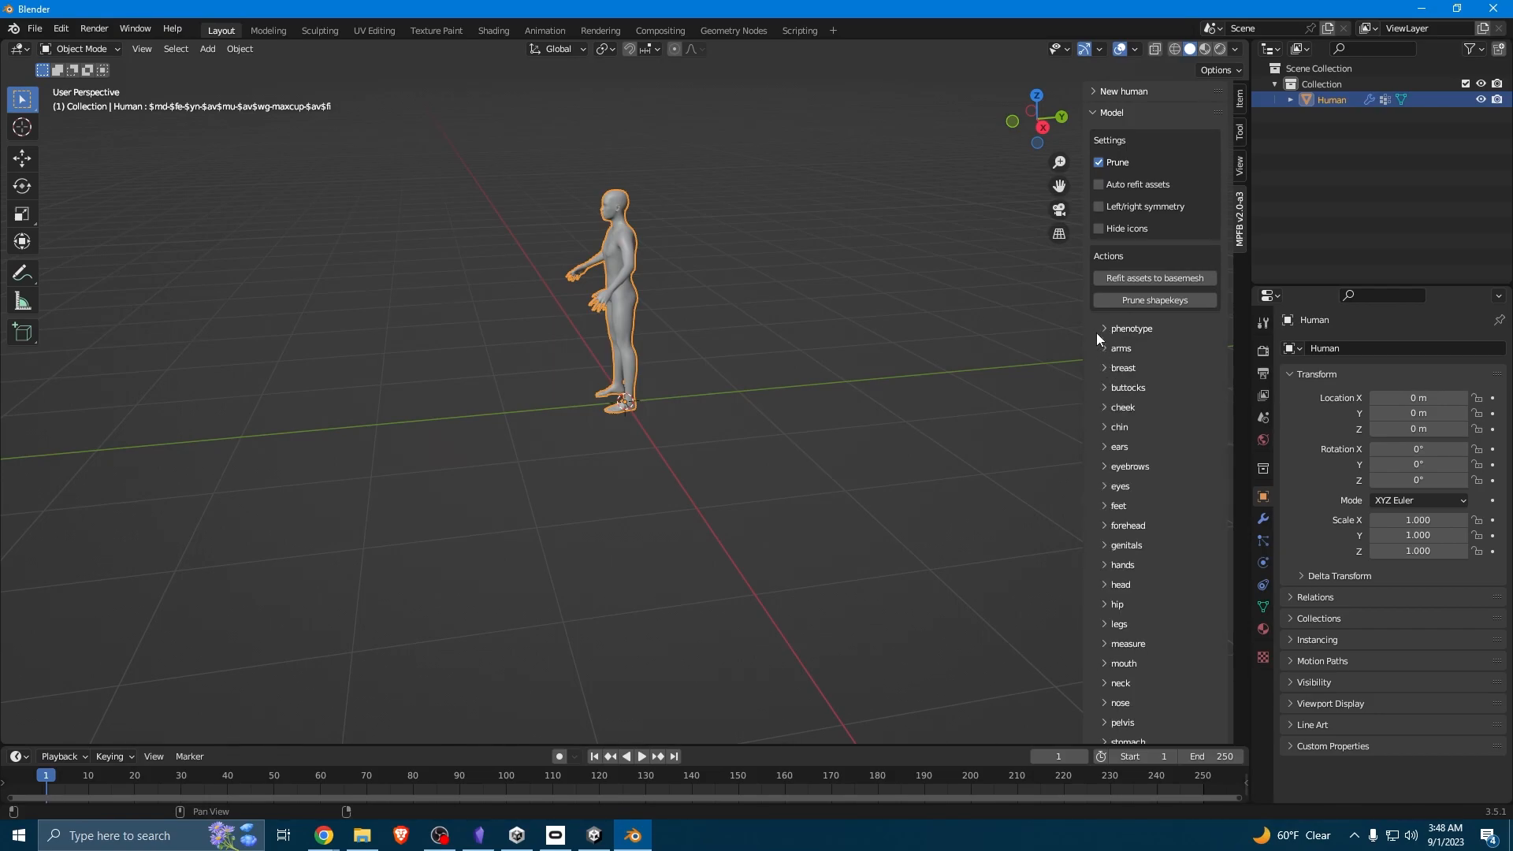
click(1096, 112)
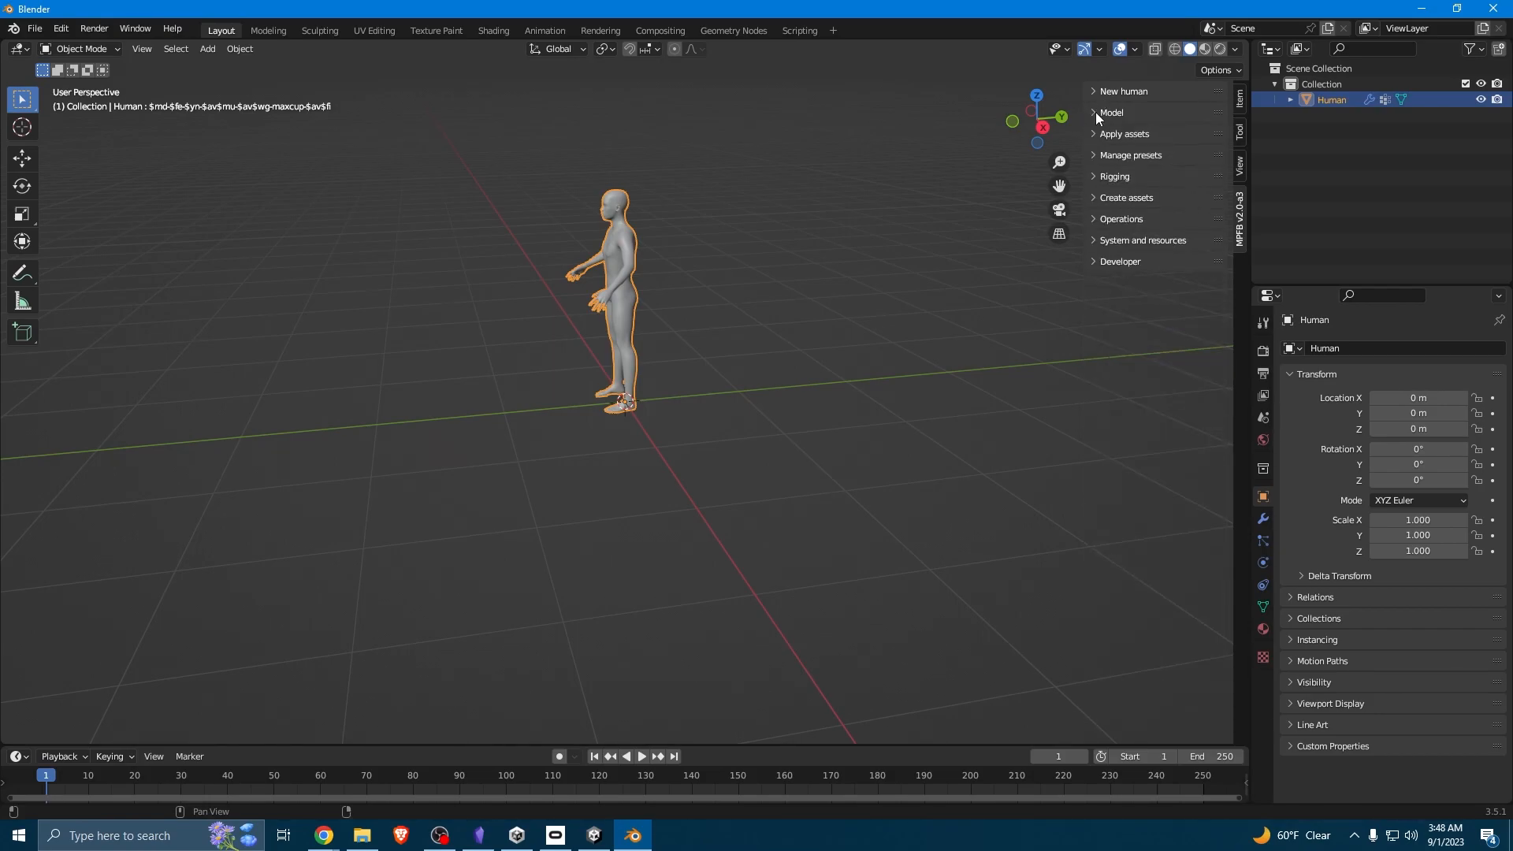
Browse the Clothes library among the applicable assets and try to load the Male worksuit01 outfit onto the human.
click(1099, 133)
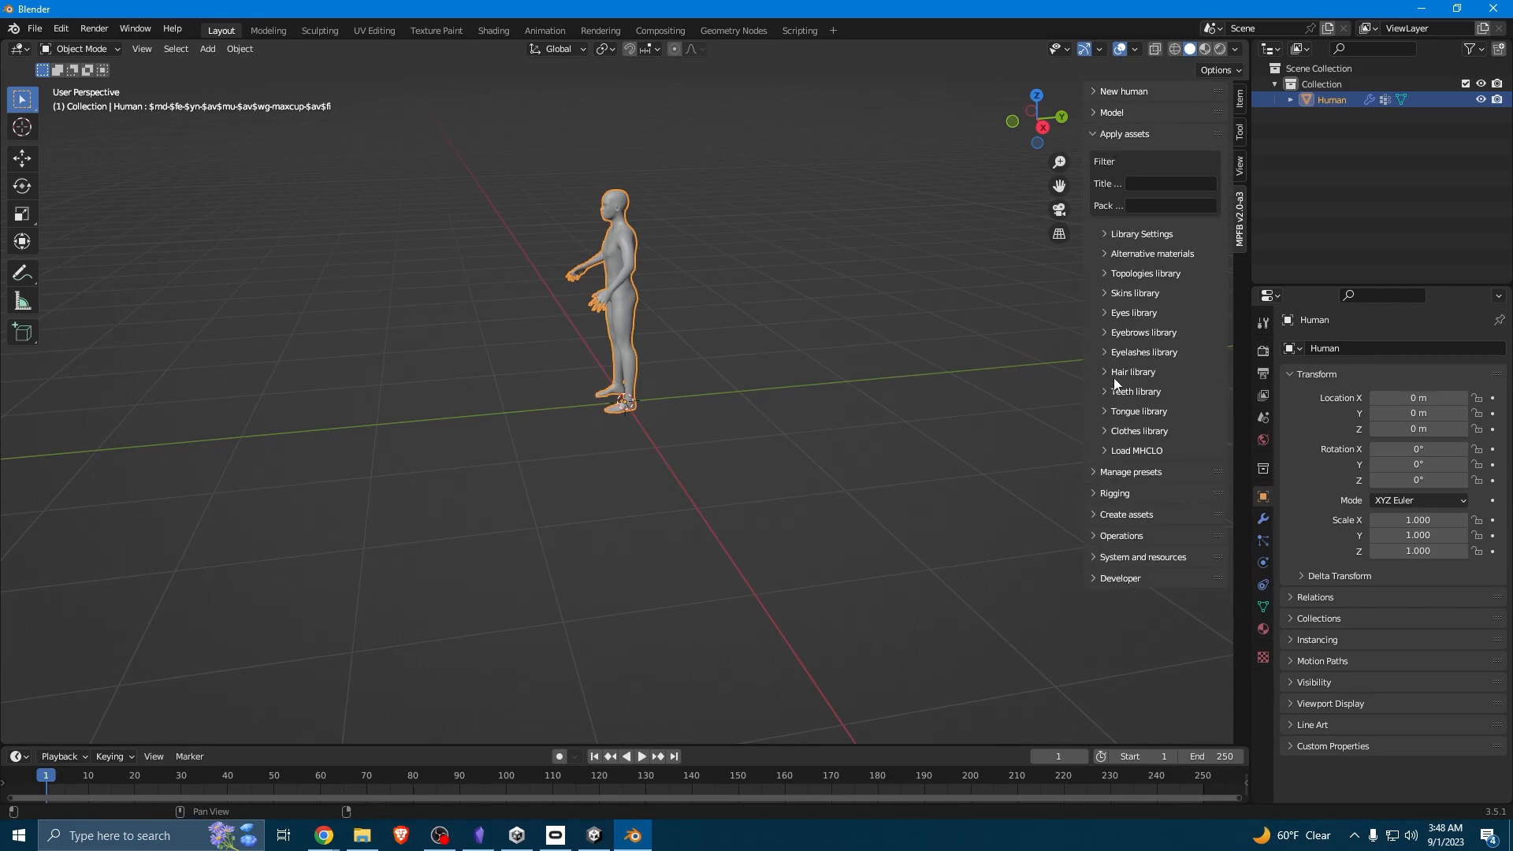
click(1106, 432)
scroll(1123, 446, down, 10)
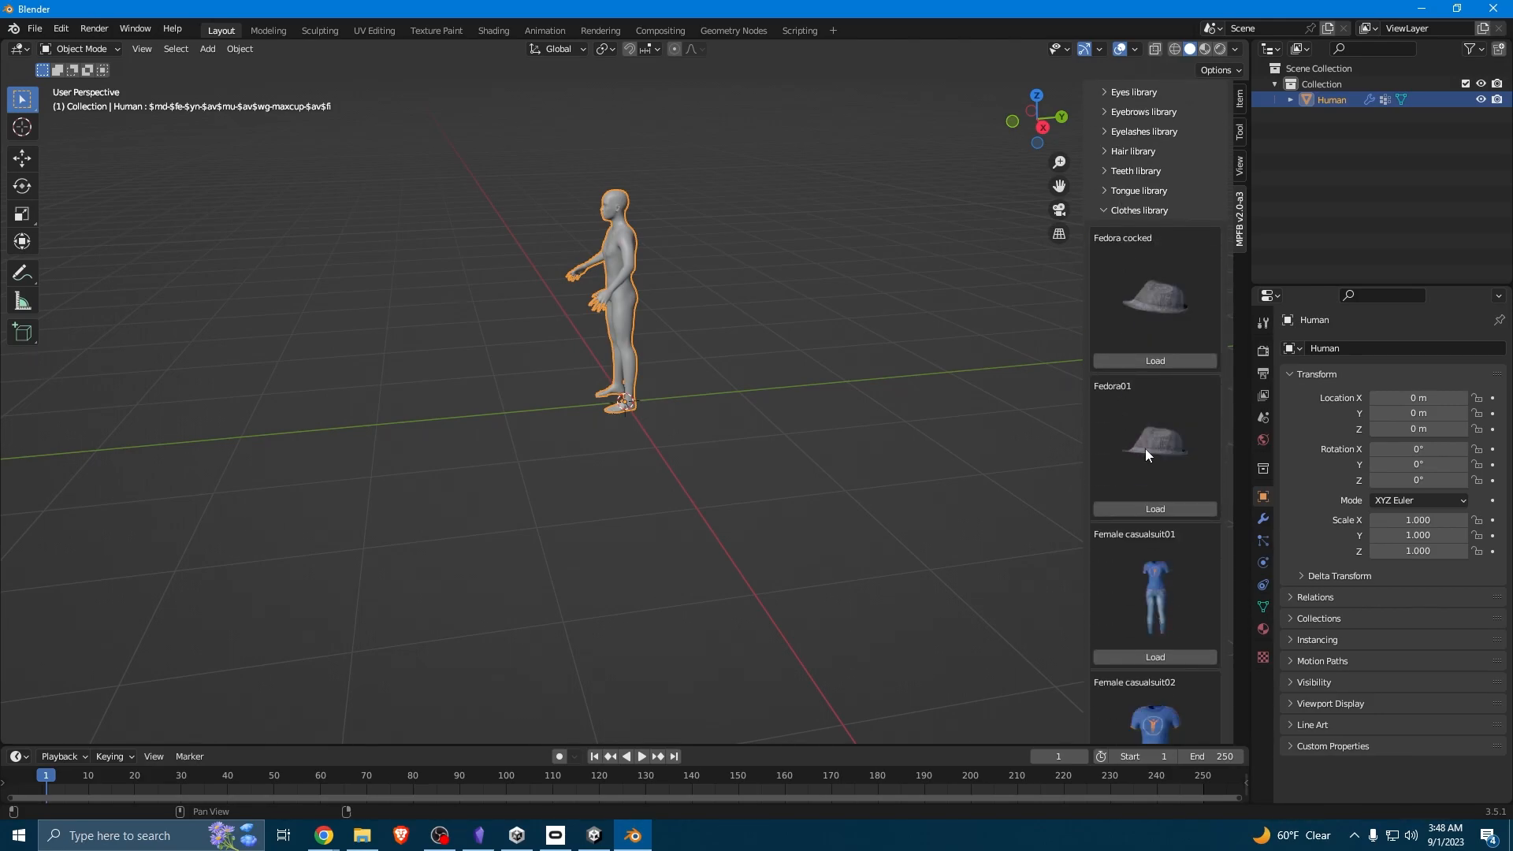
scroll(1149, 456, down, 15)
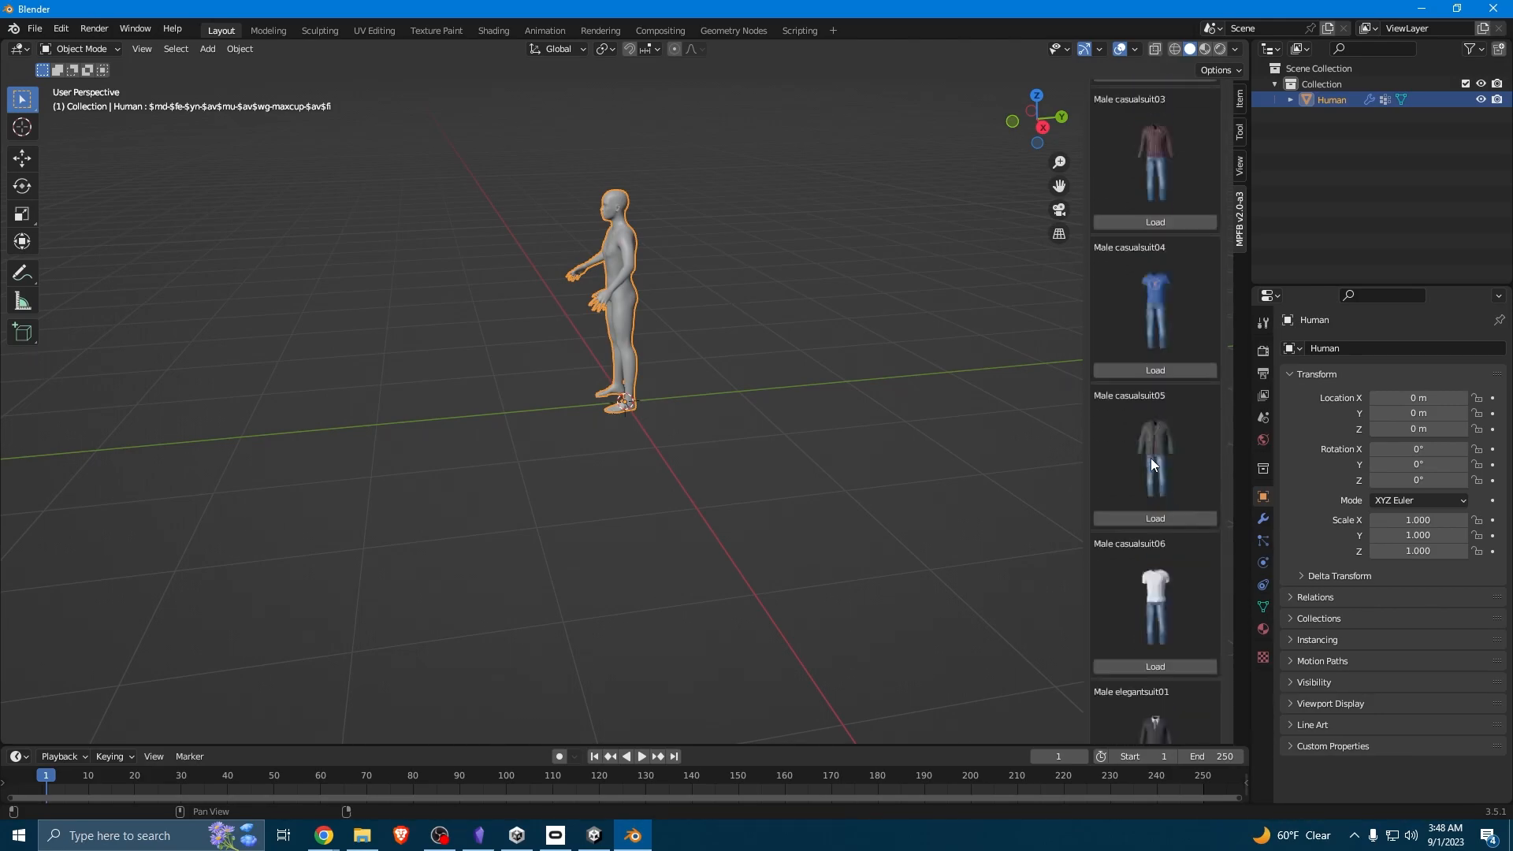
scroll(1151, 459, down, 5)
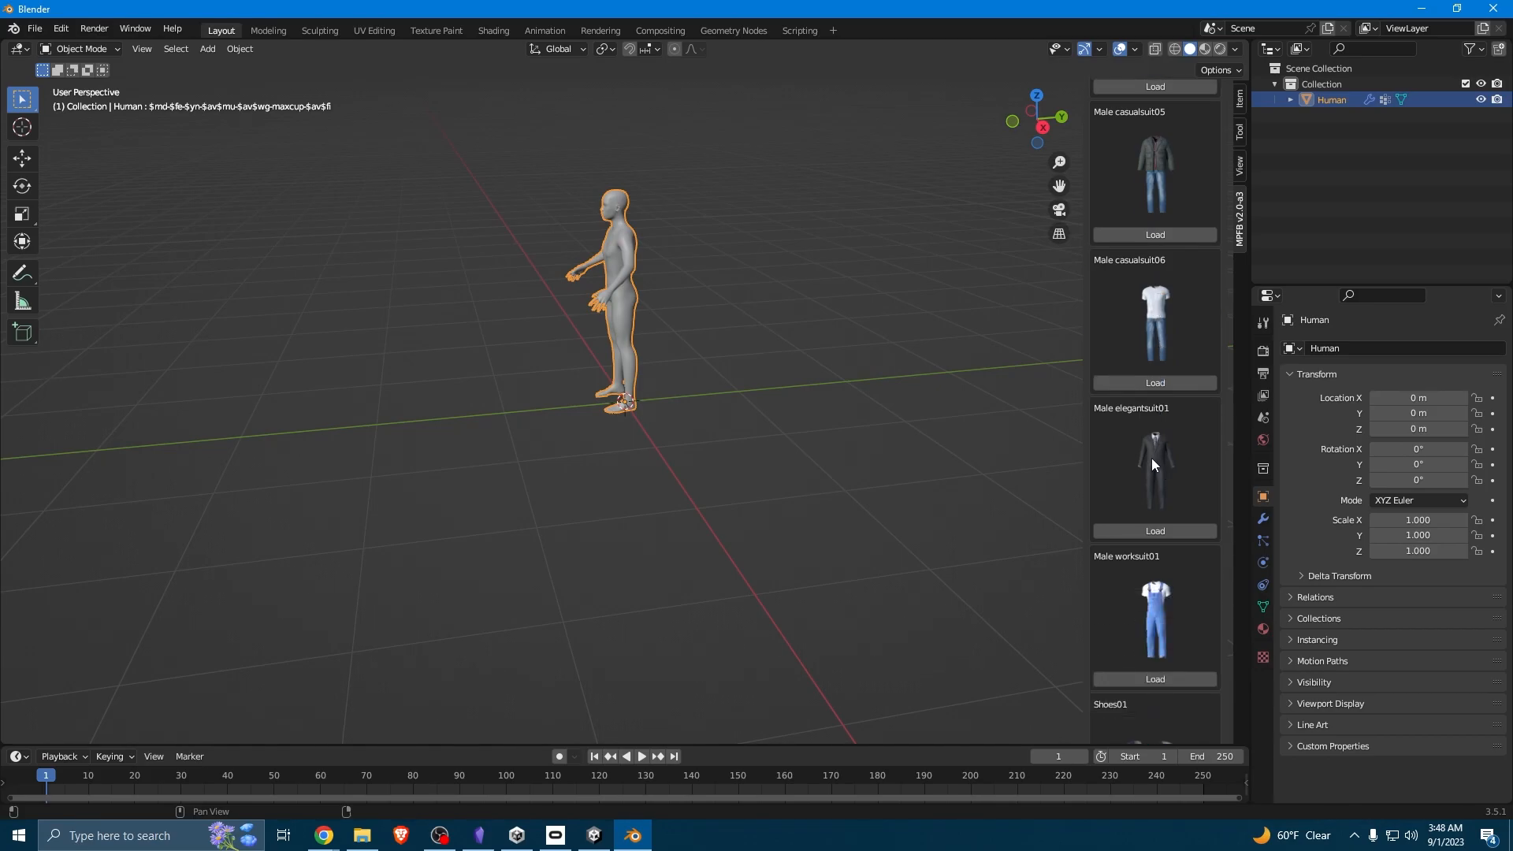
scroll(1148, 447, down, 6)
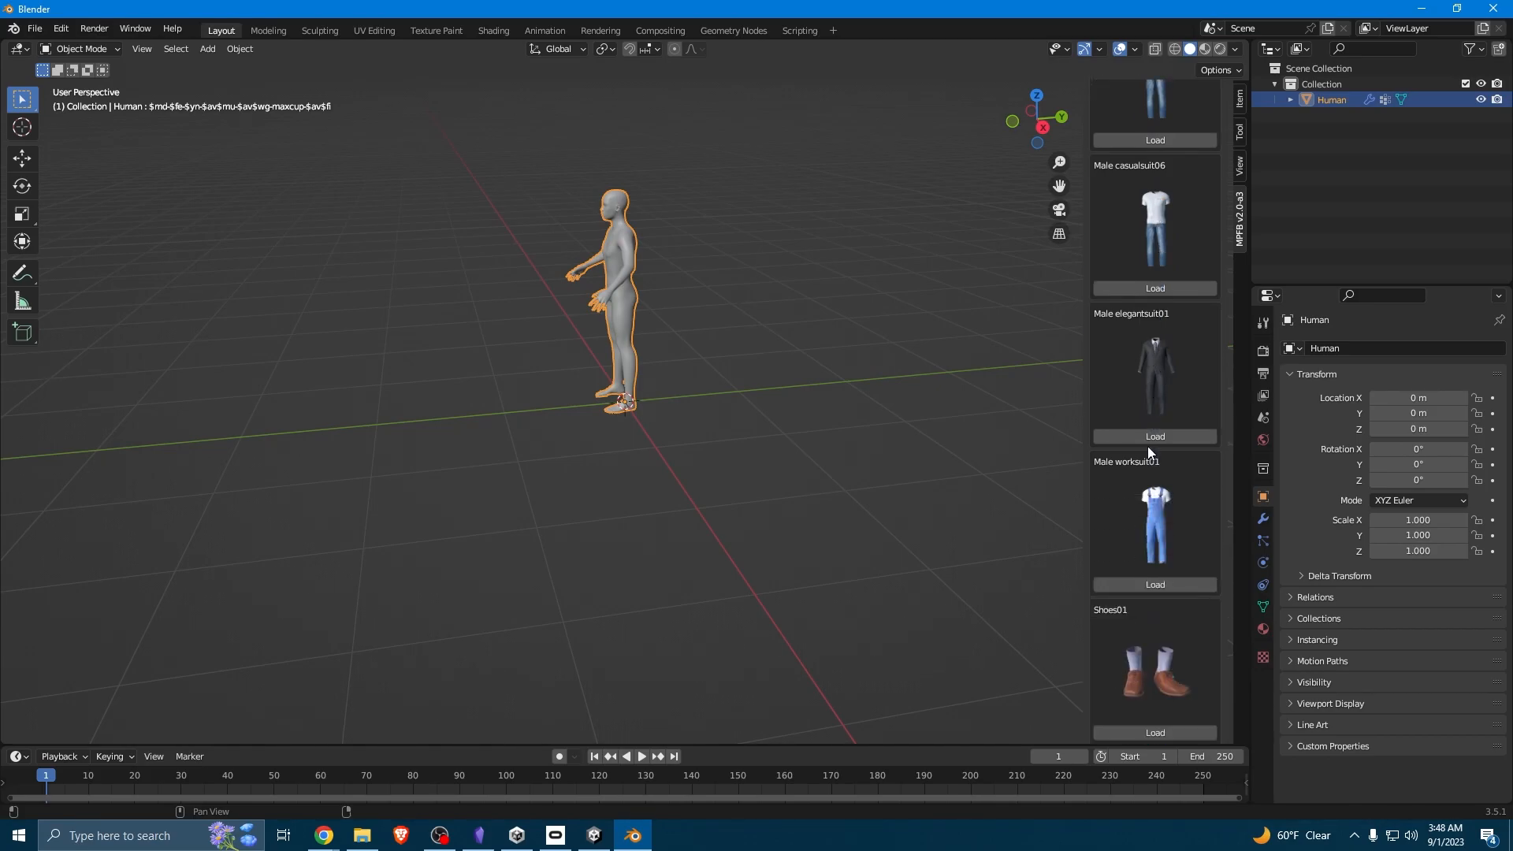
click(1164, 490)
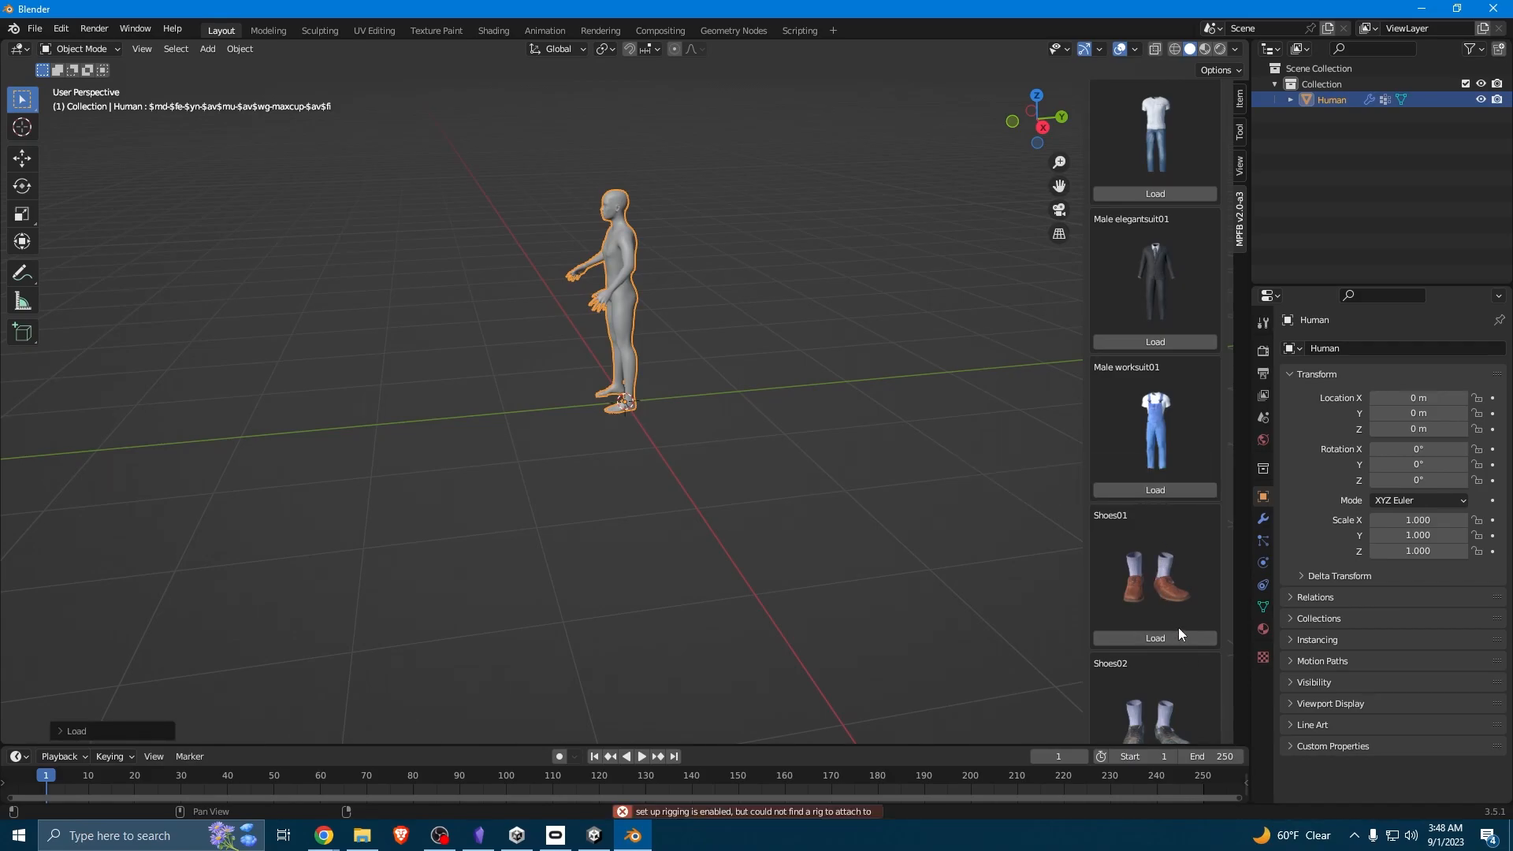
click(1157, 495)
Look through the shoes and other outfits in the Clothes library, then collapse it and the Apply assets section.
scroll(1160, 426, down, 7)
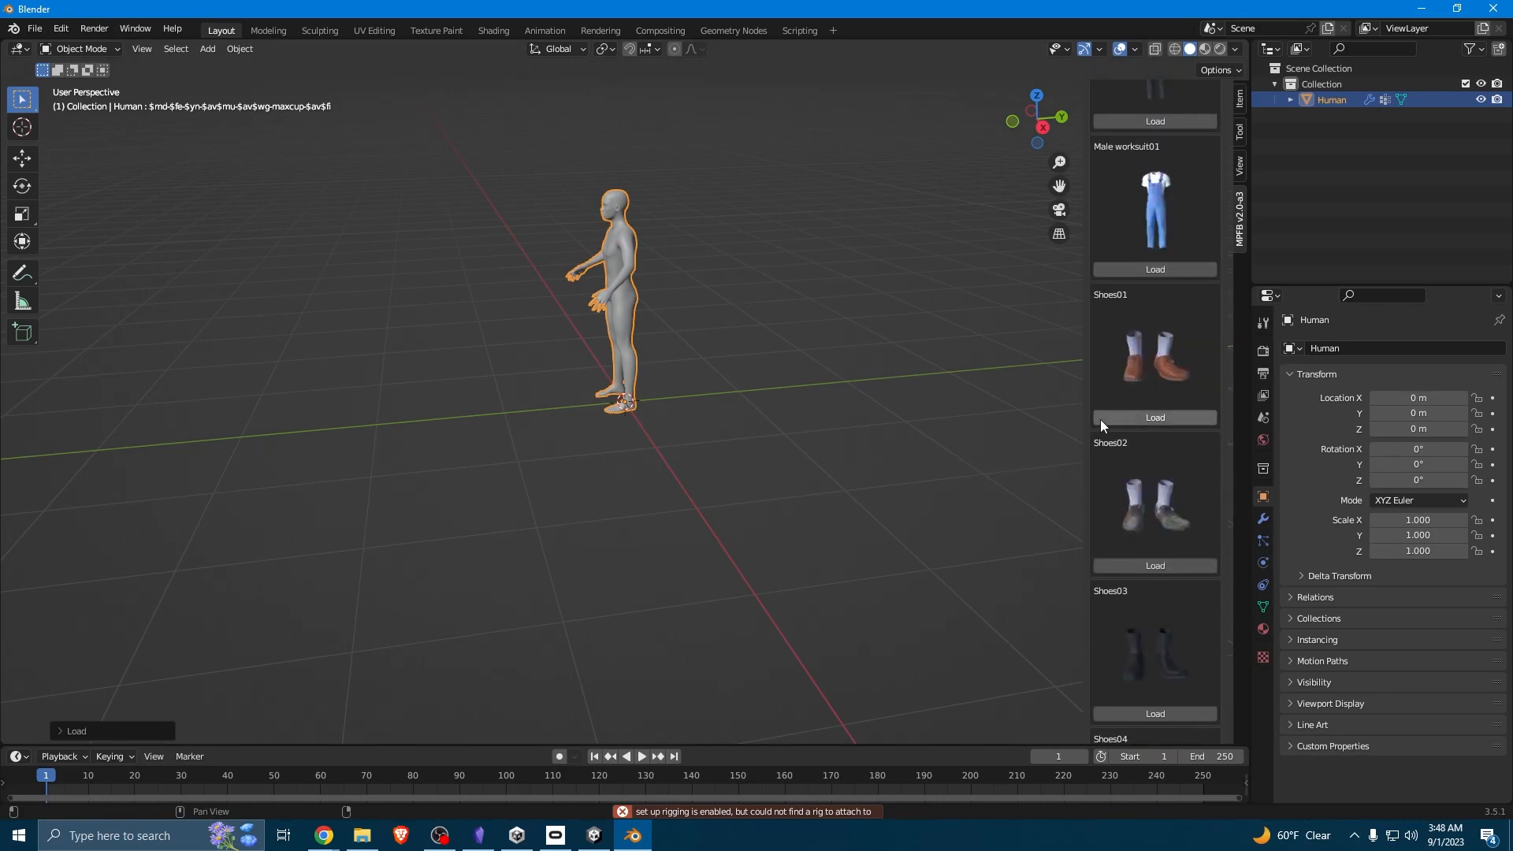
scroll(1126, 438, down, 15)
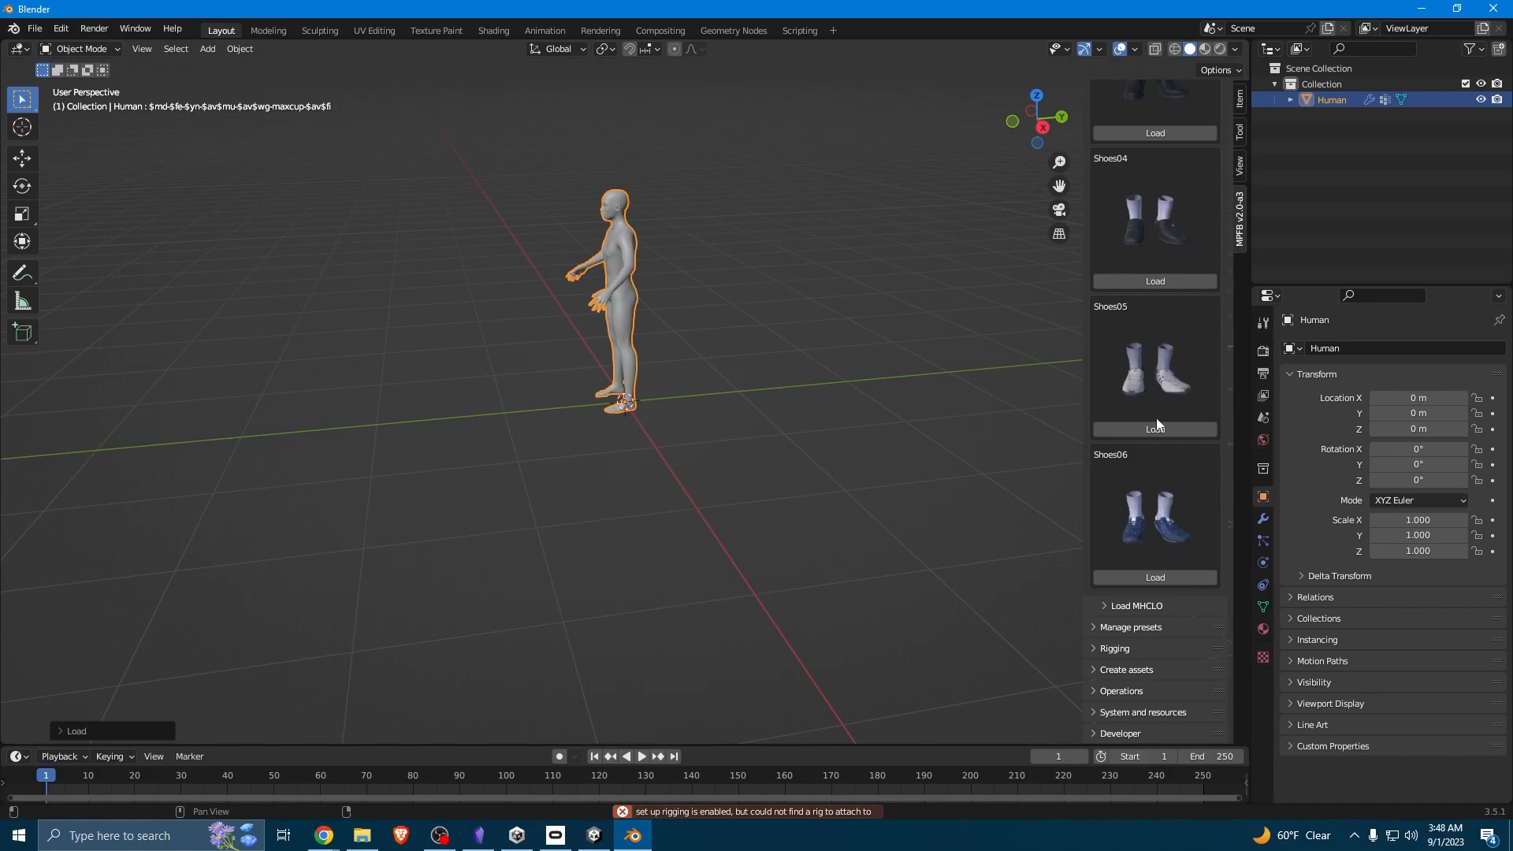
scroll(1198, 461, up, 6)
scroll(1198, 462, down, 20)
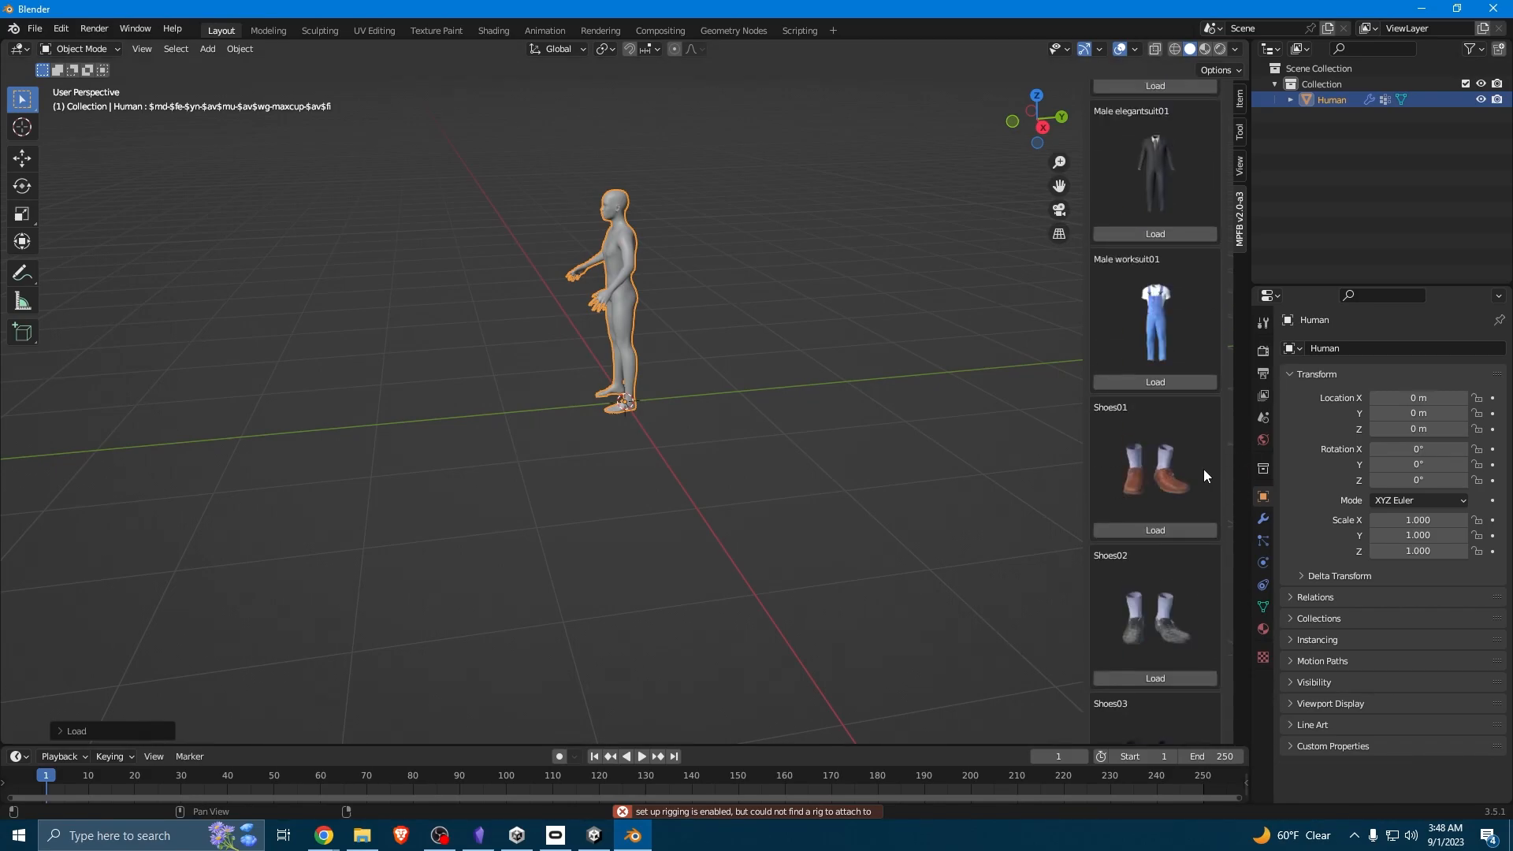
scroll(1184, 552, up, 20)
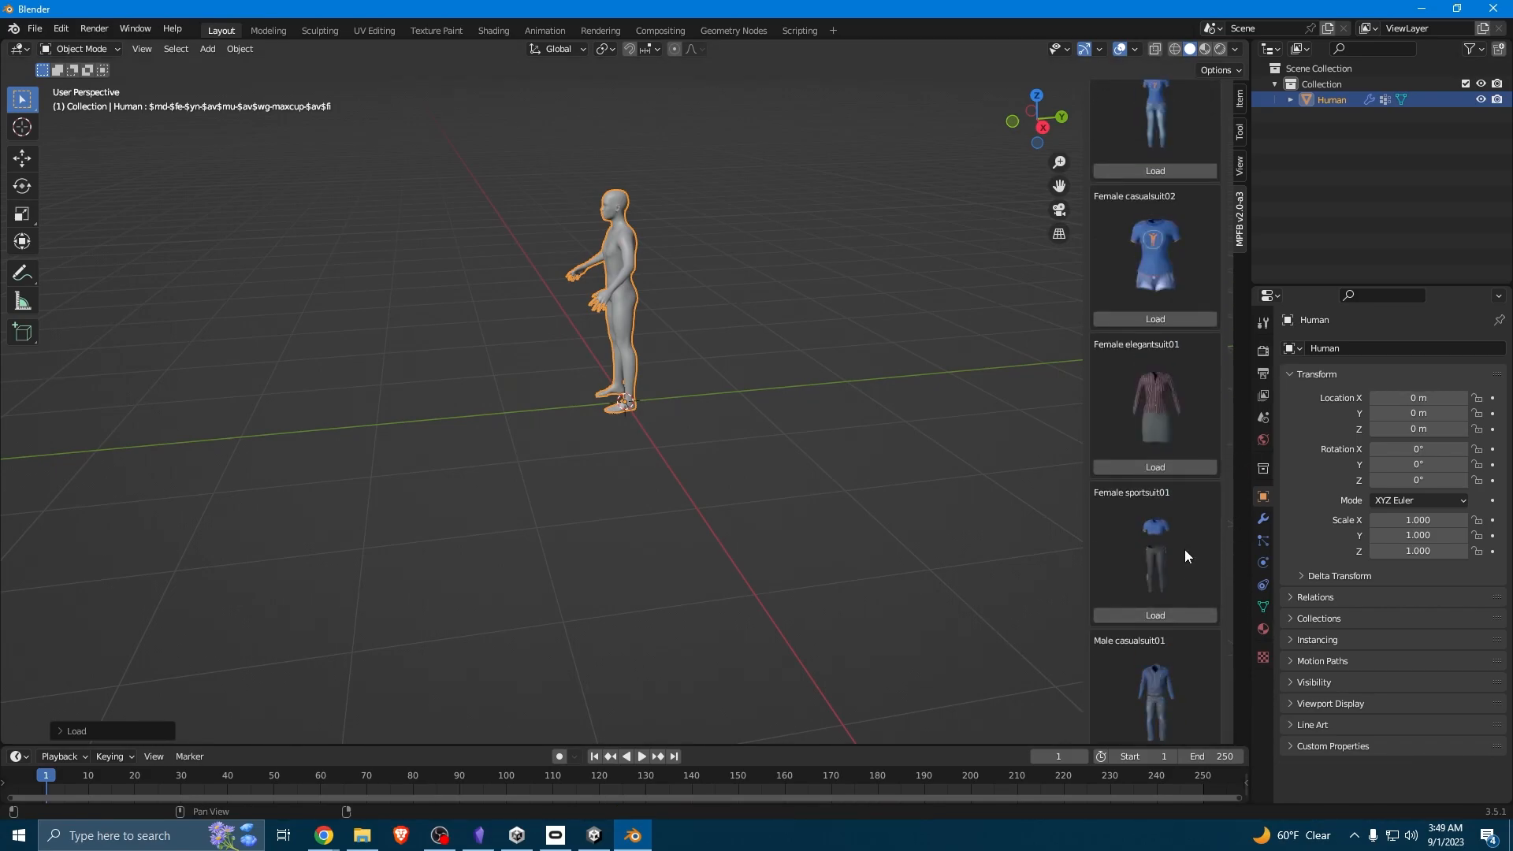
click(1109, 432)
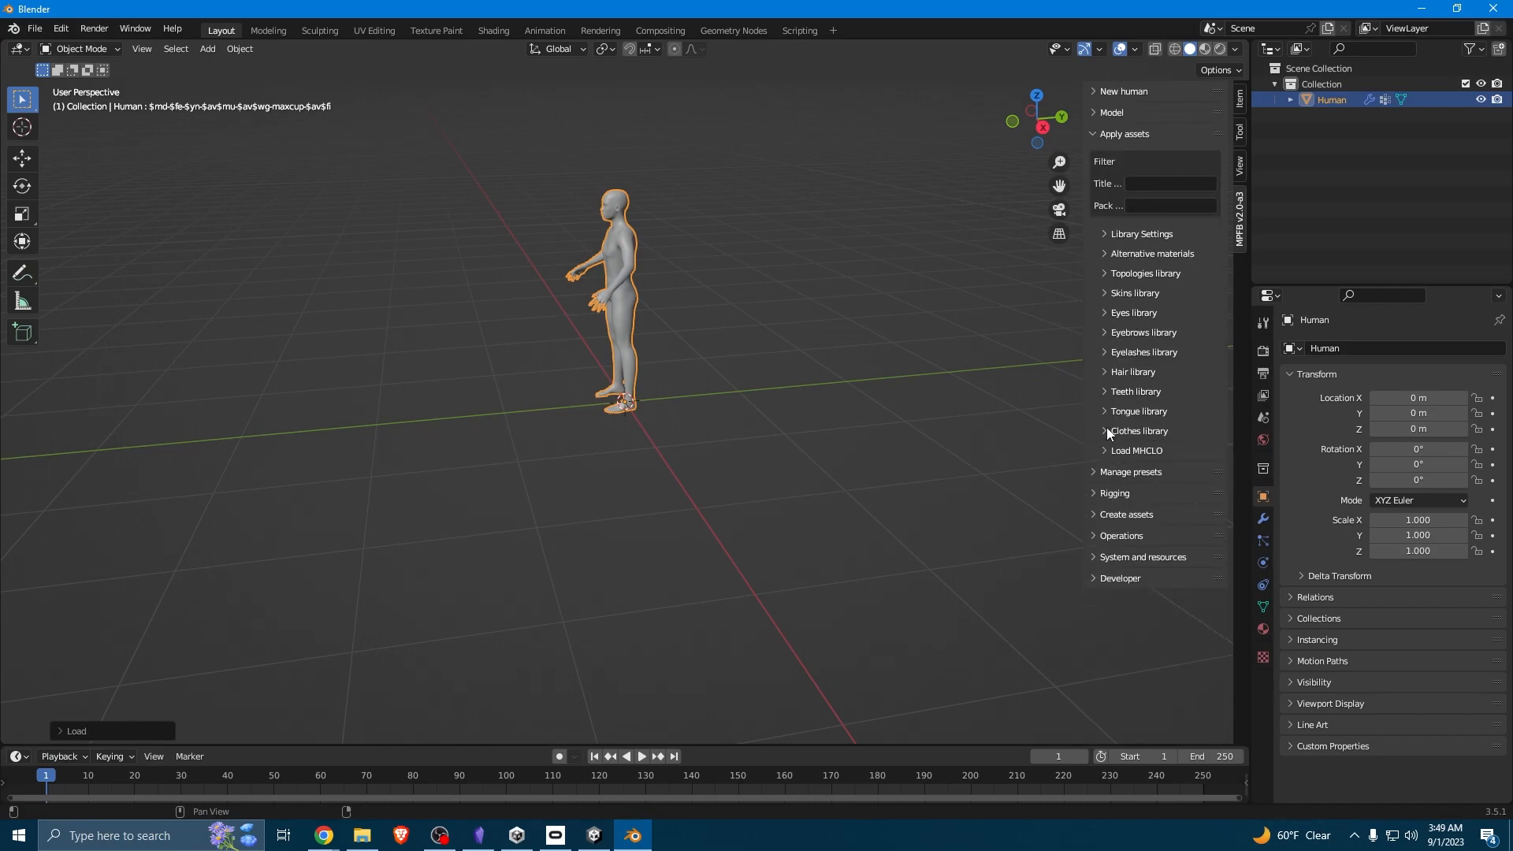
click(1091, 133)
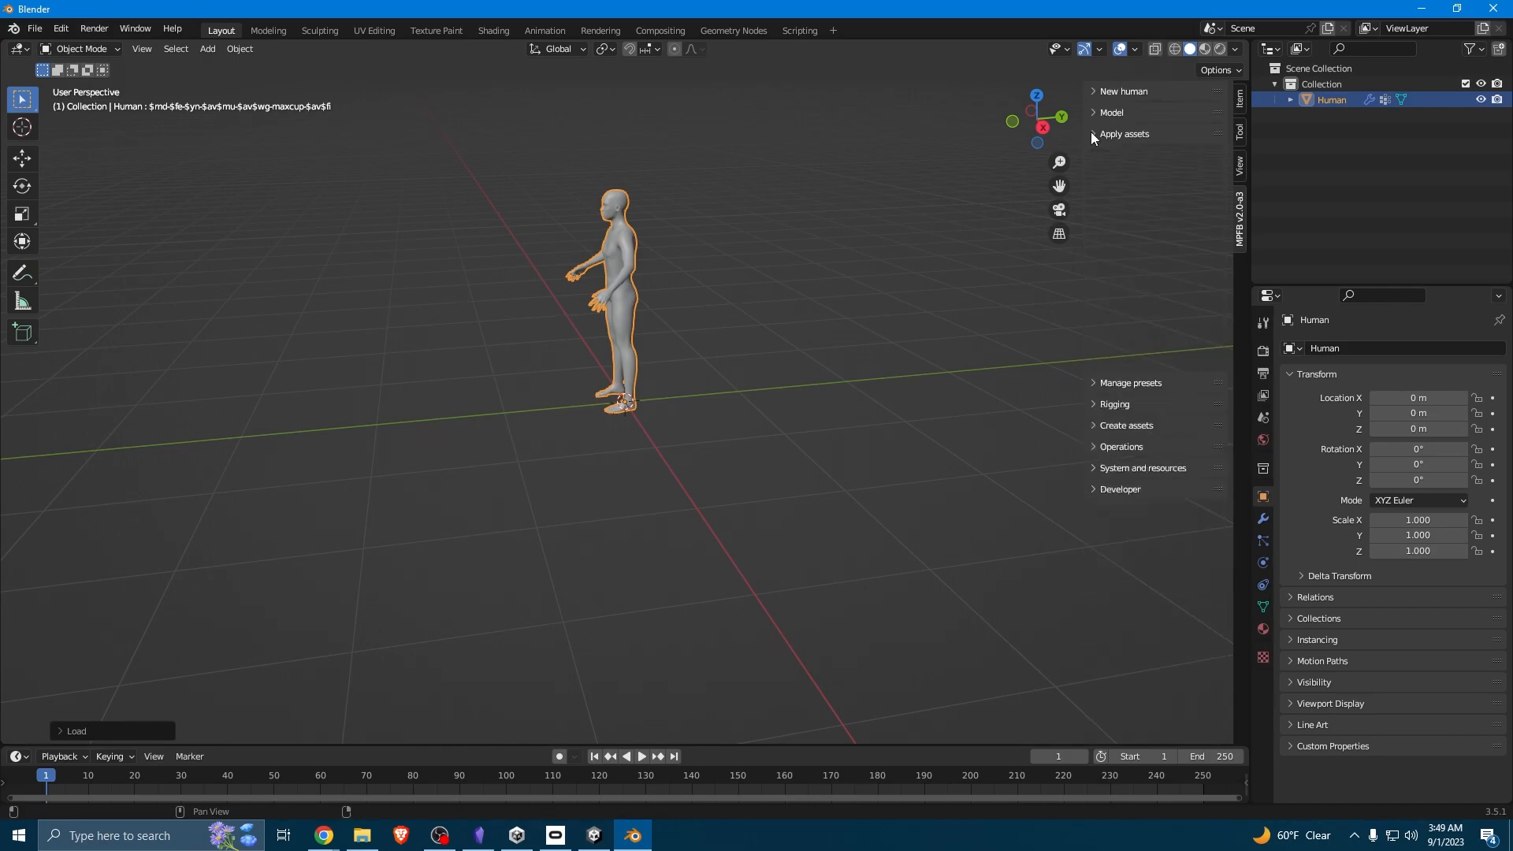
Add a standard rig of the Game engine type to the human and inspect the rigged figure up close.
click(1094, 179)
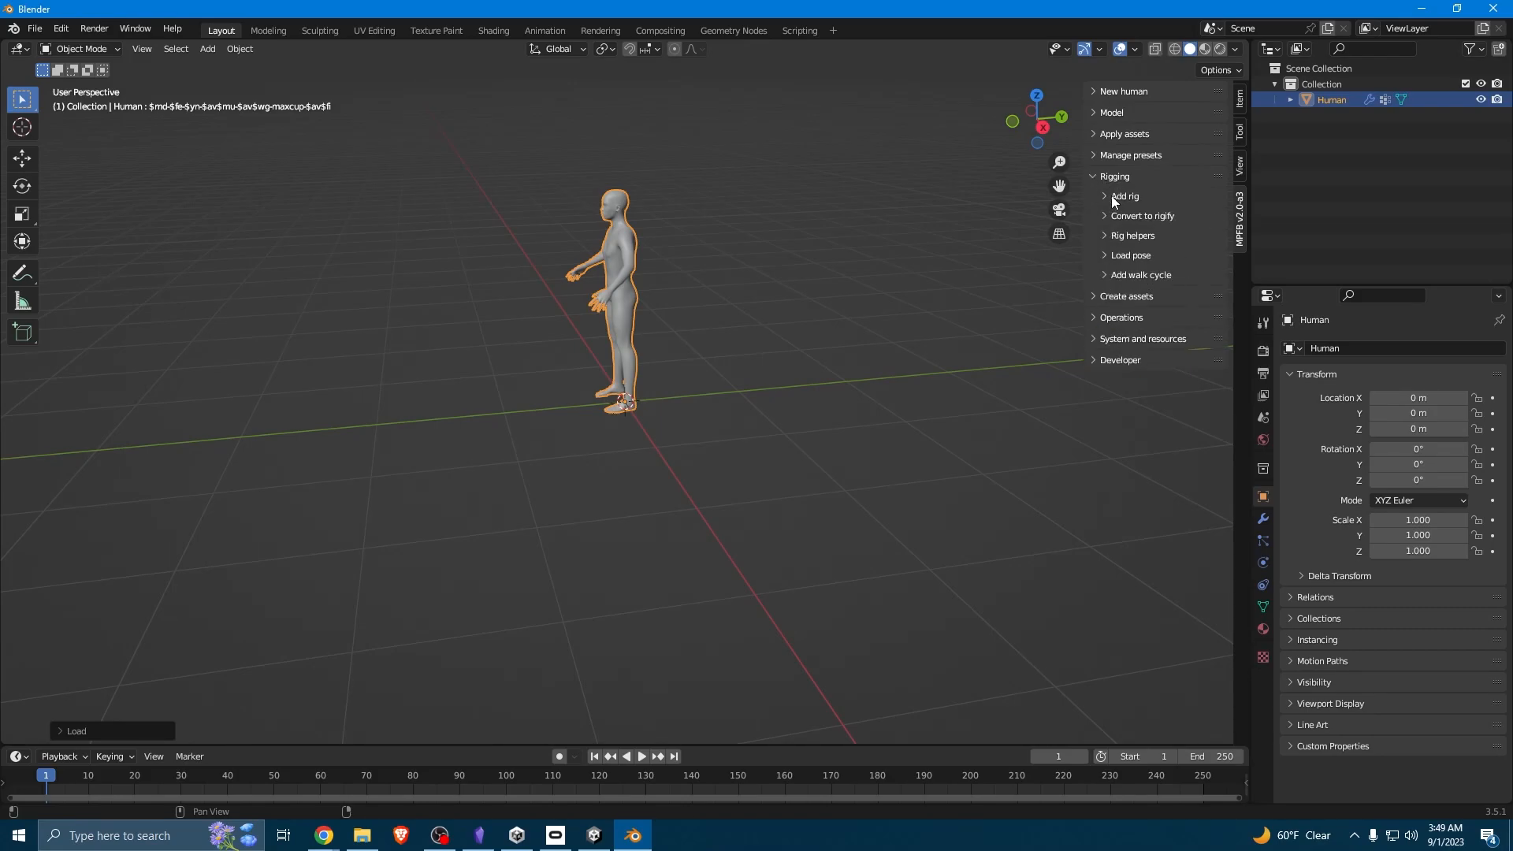
click(1113, 197)
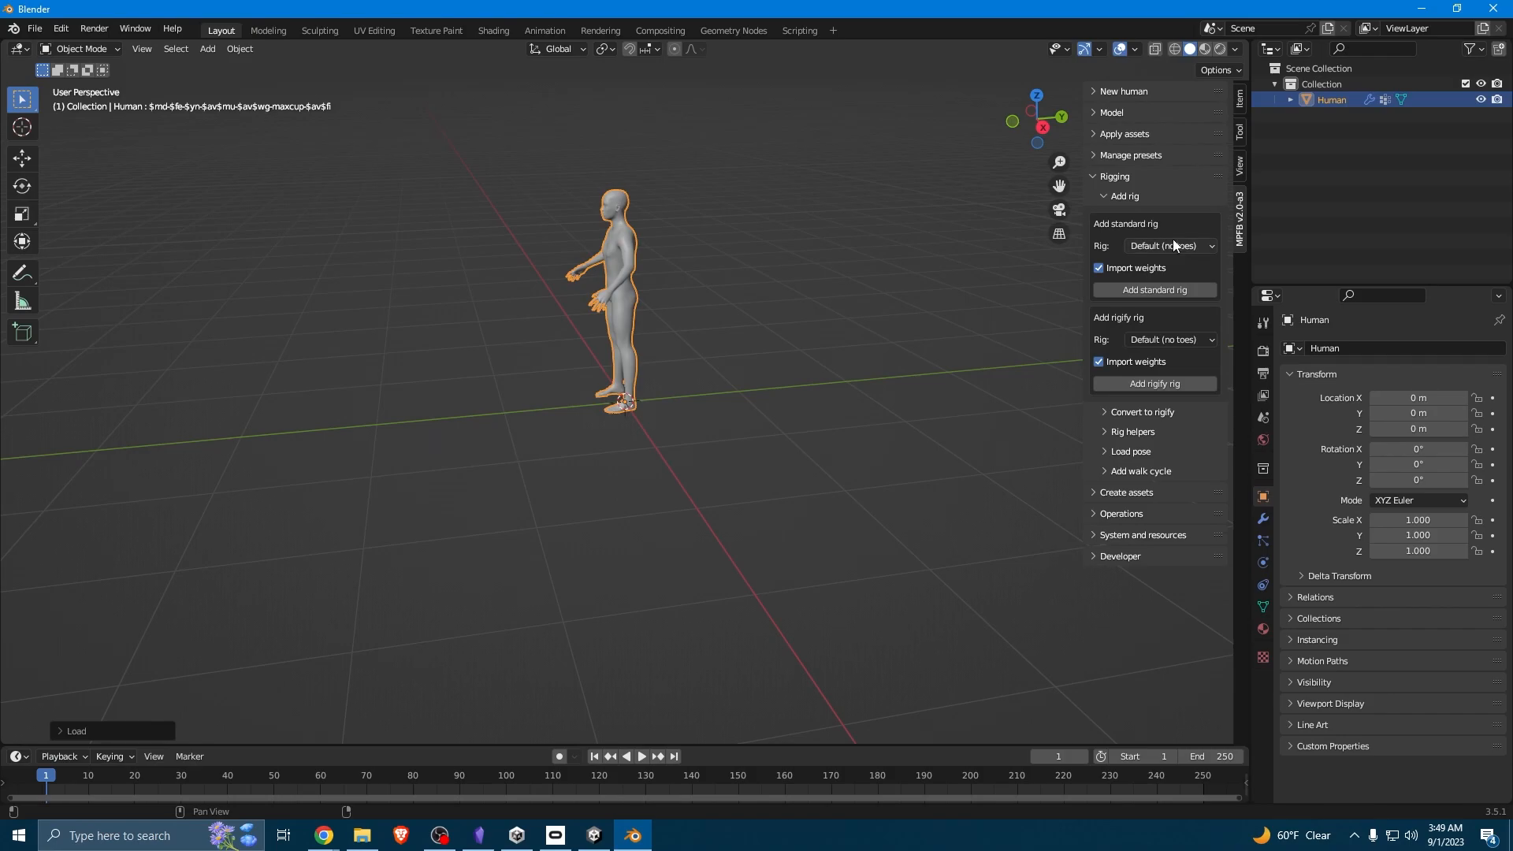
click(1173, 241)
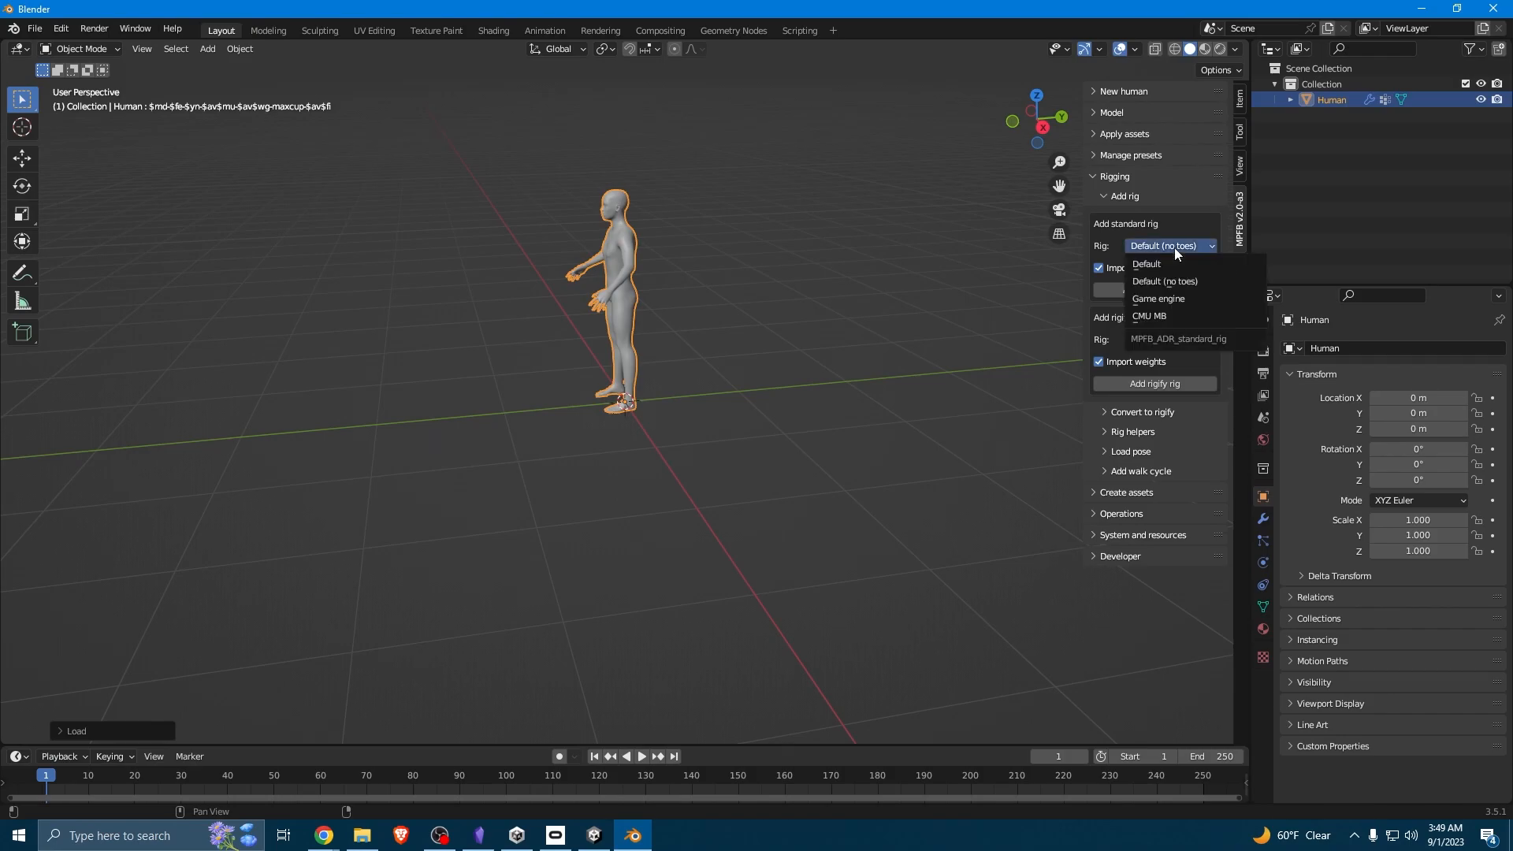
click(1187, 297)
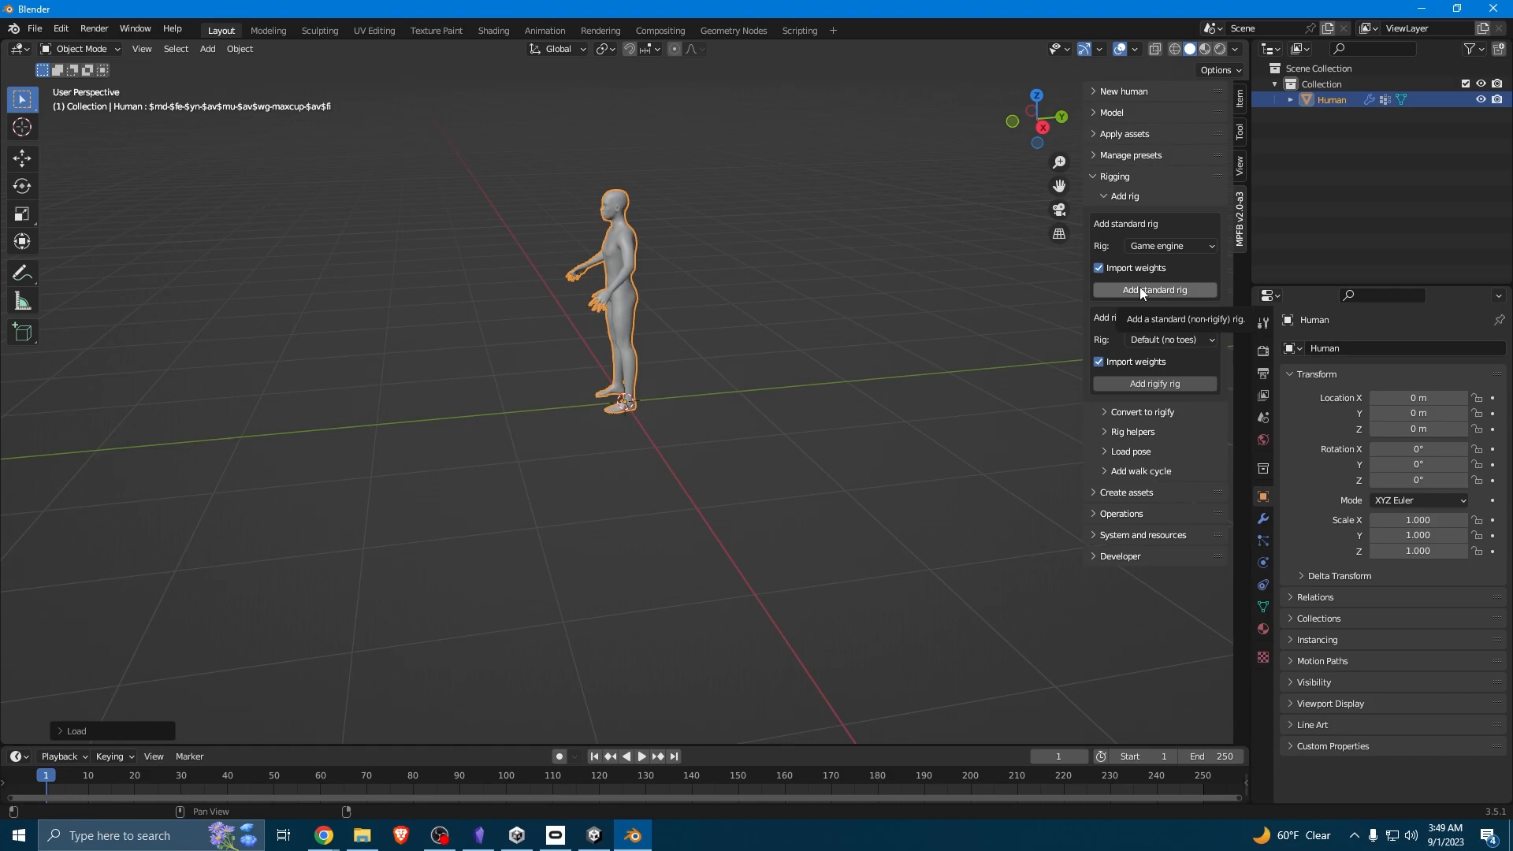
click(1140, 290)
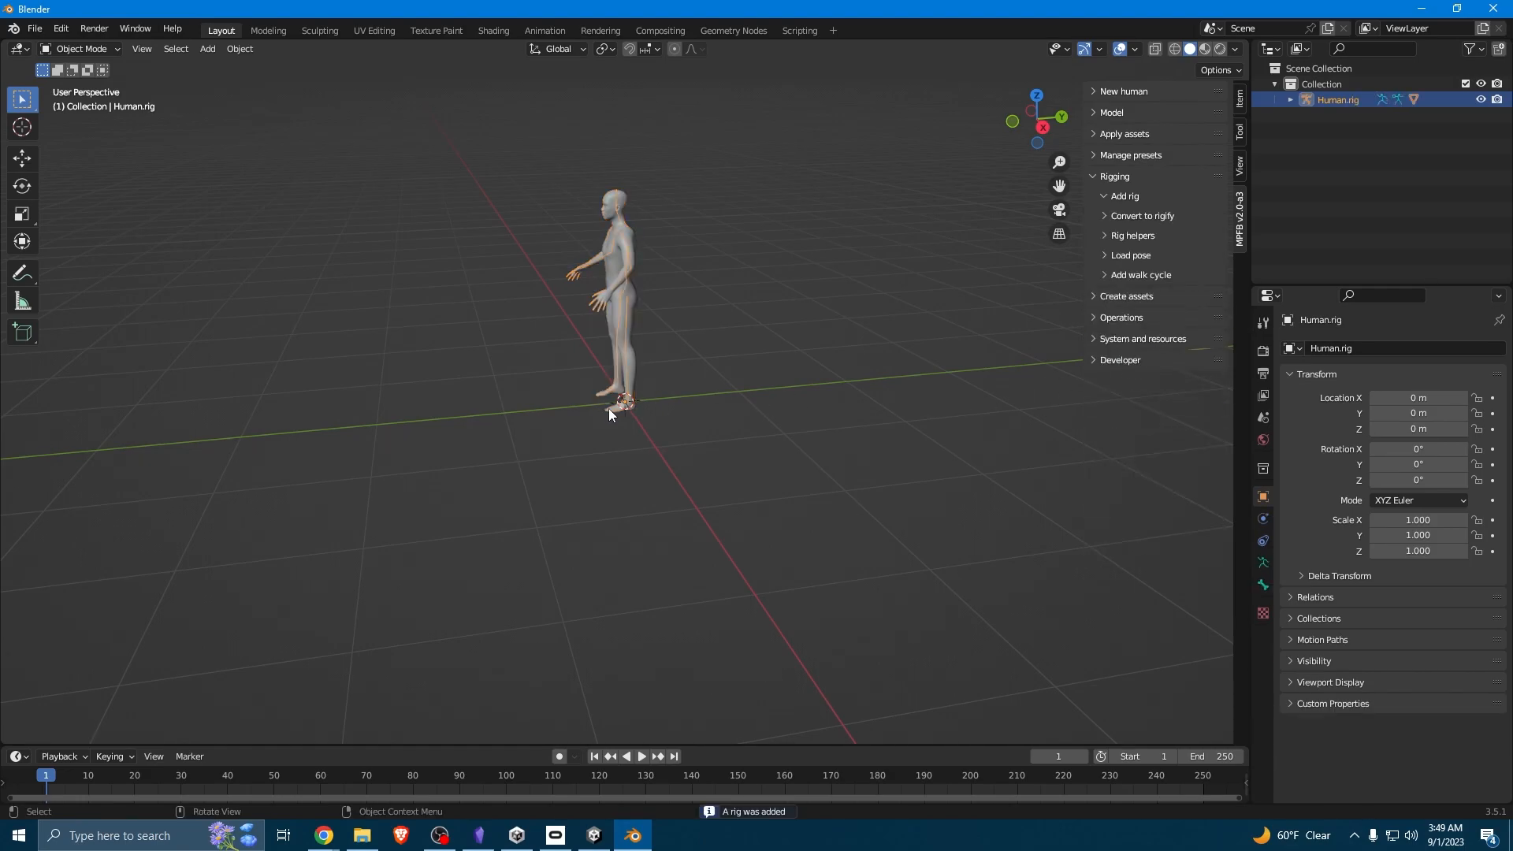
middle_drag(607, 408, 734, 429)
scroll(709, 426, up, 5)
middle_drag(674, 352, 516, 337)
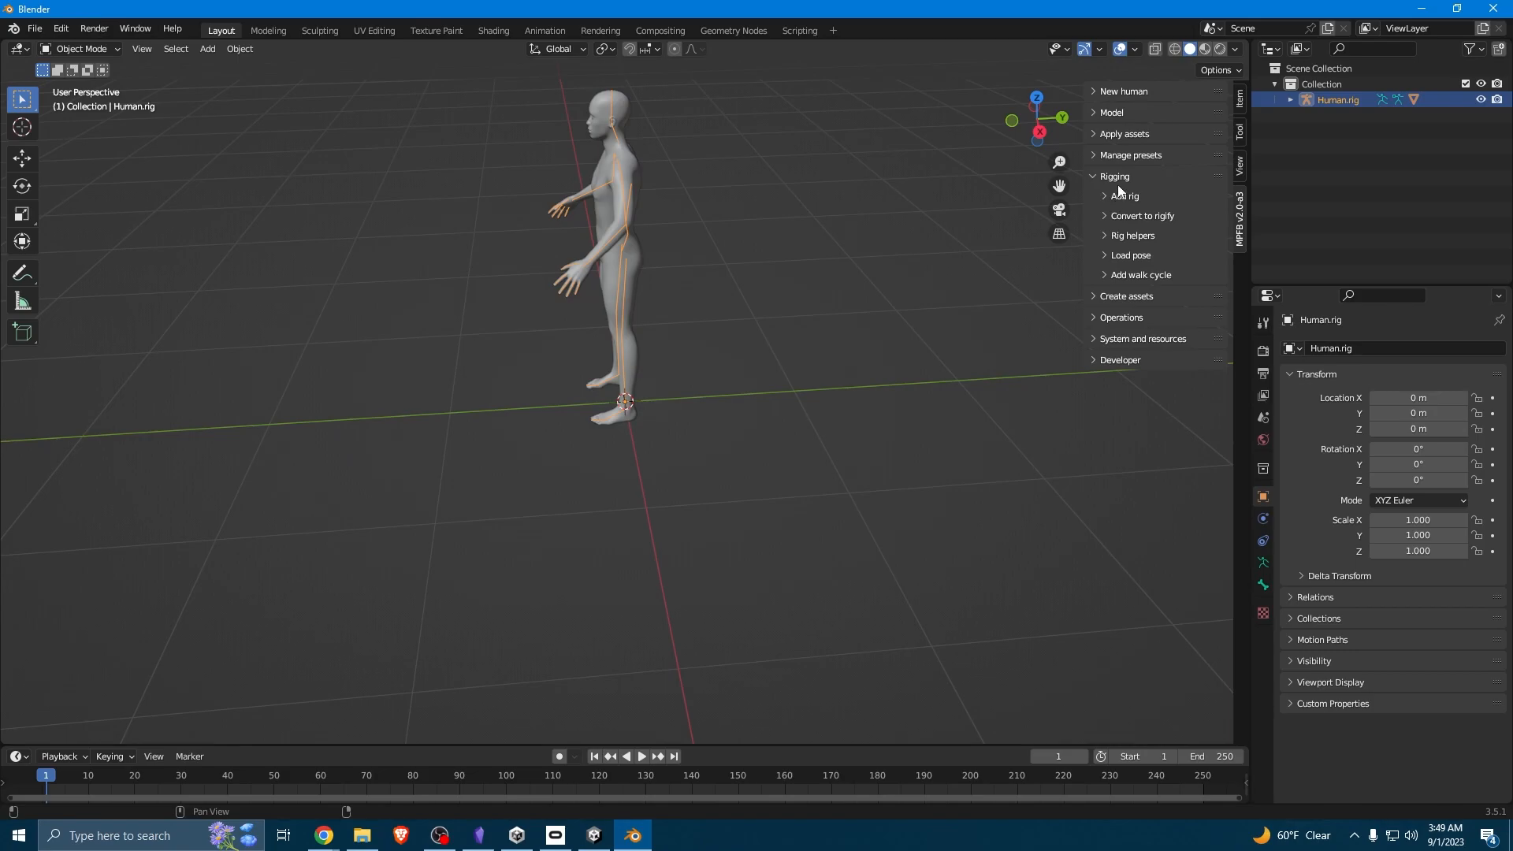
Collapse the Rigging section and load the Male worksuit01 outfit and Shoes01 from the Clothes library onto the rigged human.
click(1100, 177)
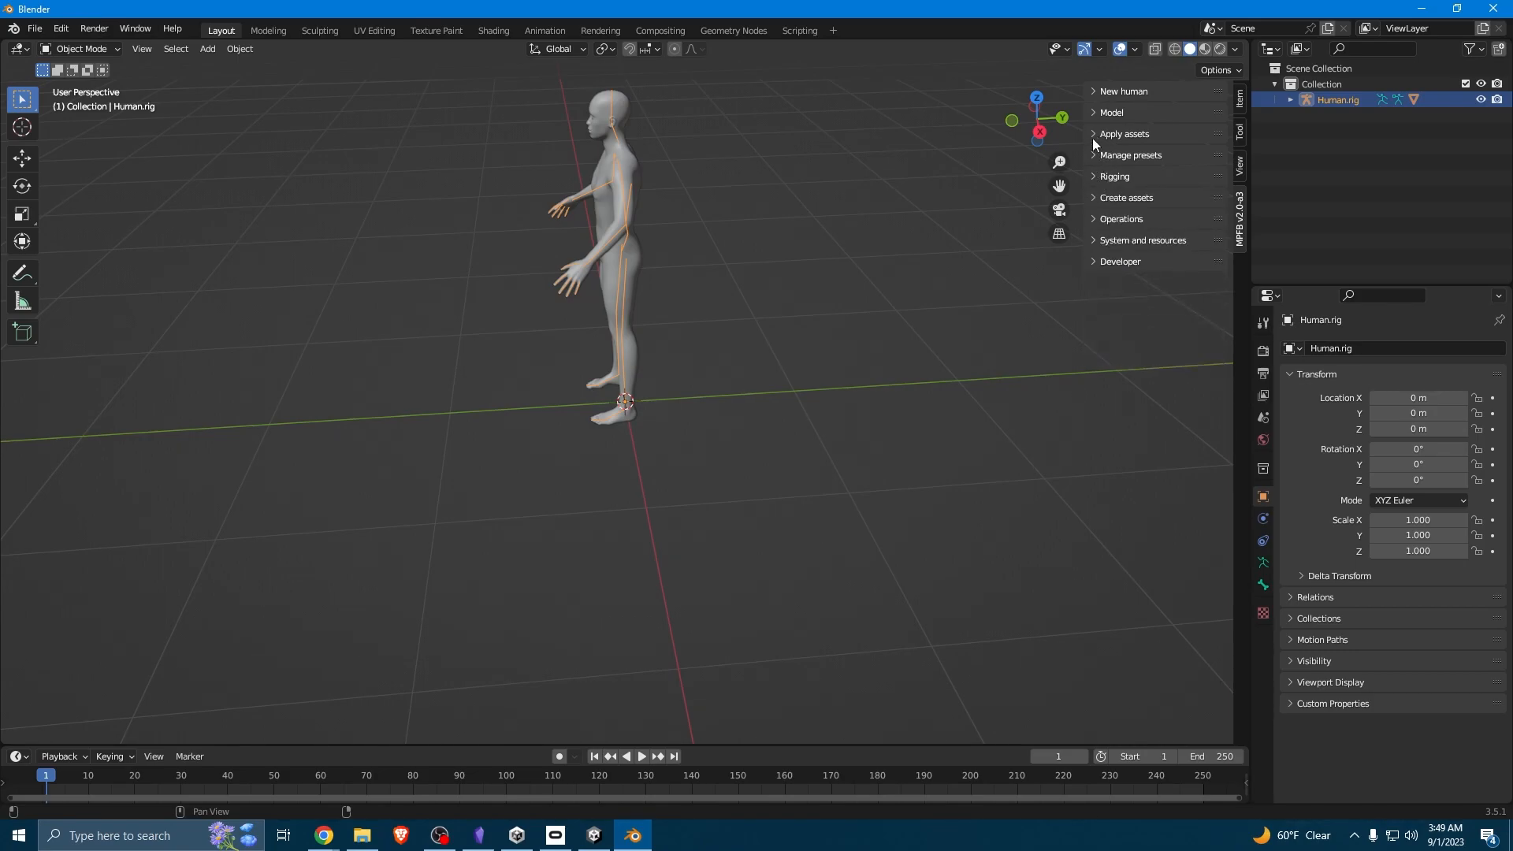
click(1092, 134)
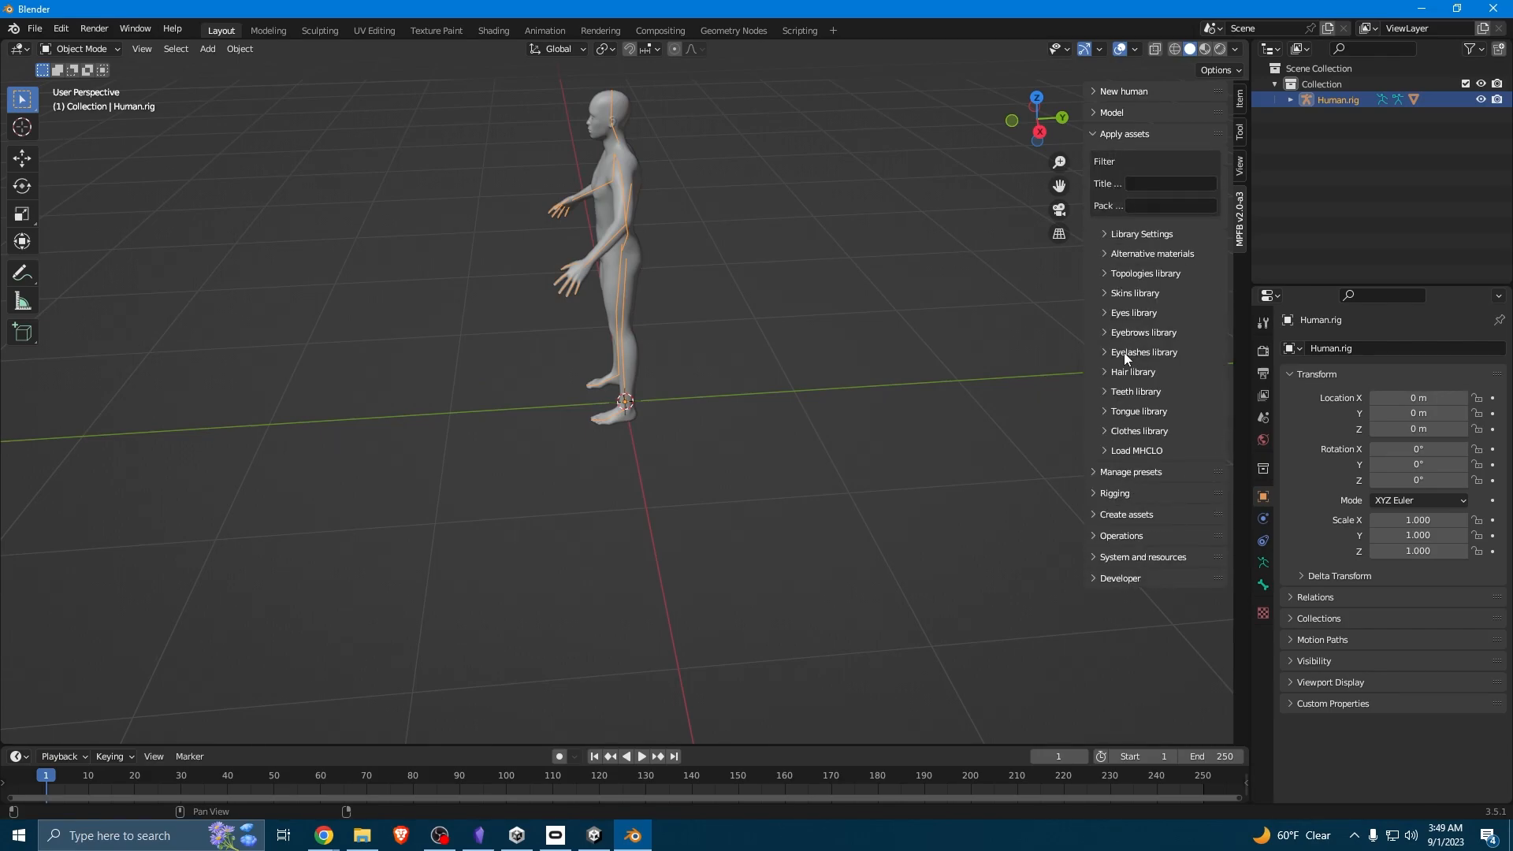
click(1103, 429)
scroll(1139, 523, down, 12)
scroll(1138, 525, down, 10)
scroll(1170, 538, down, 12)
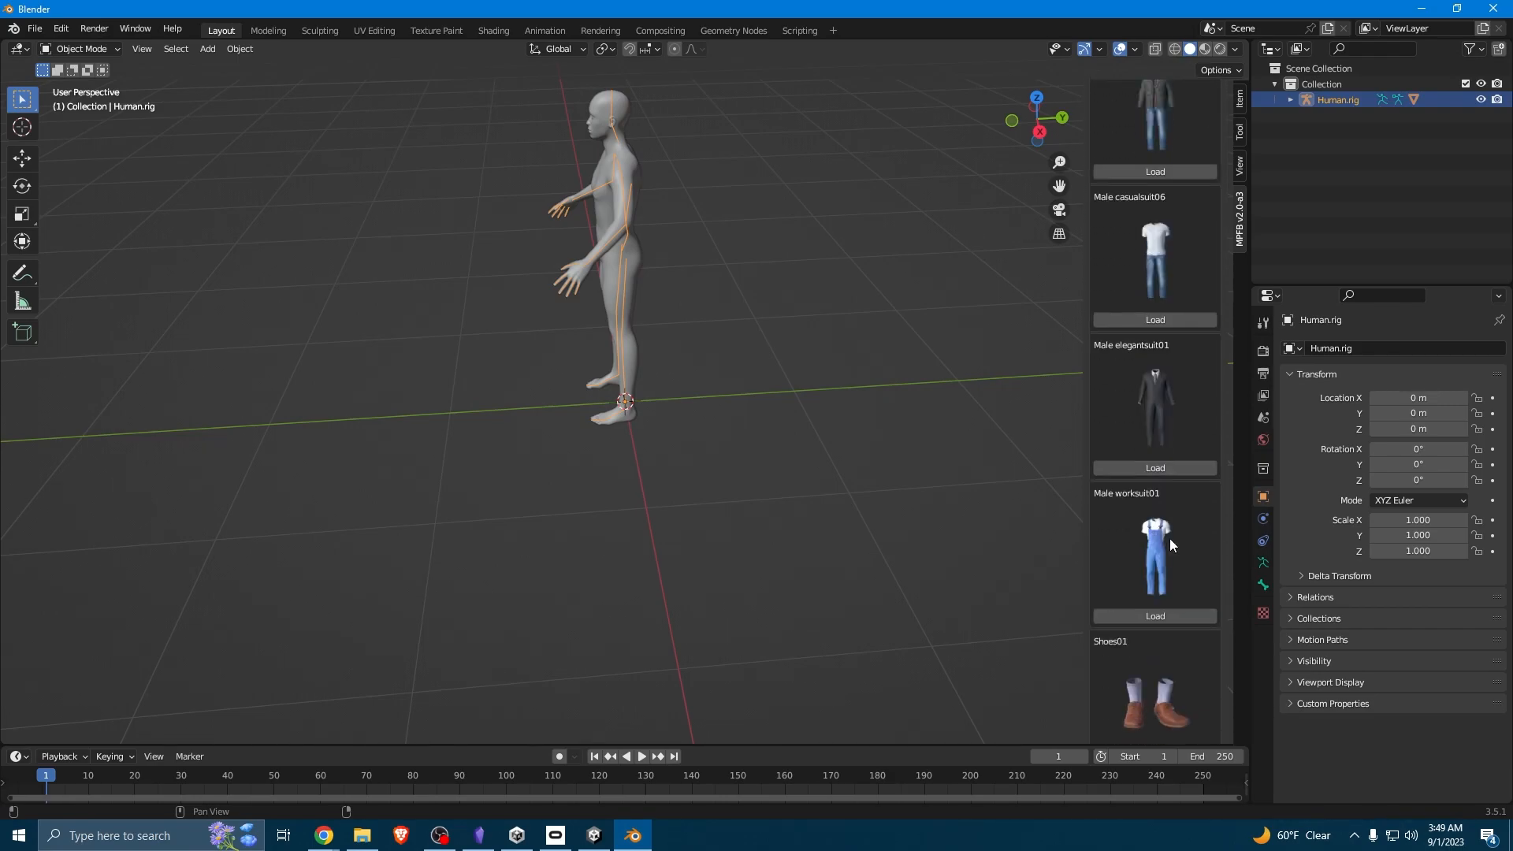
click(1157, 428)
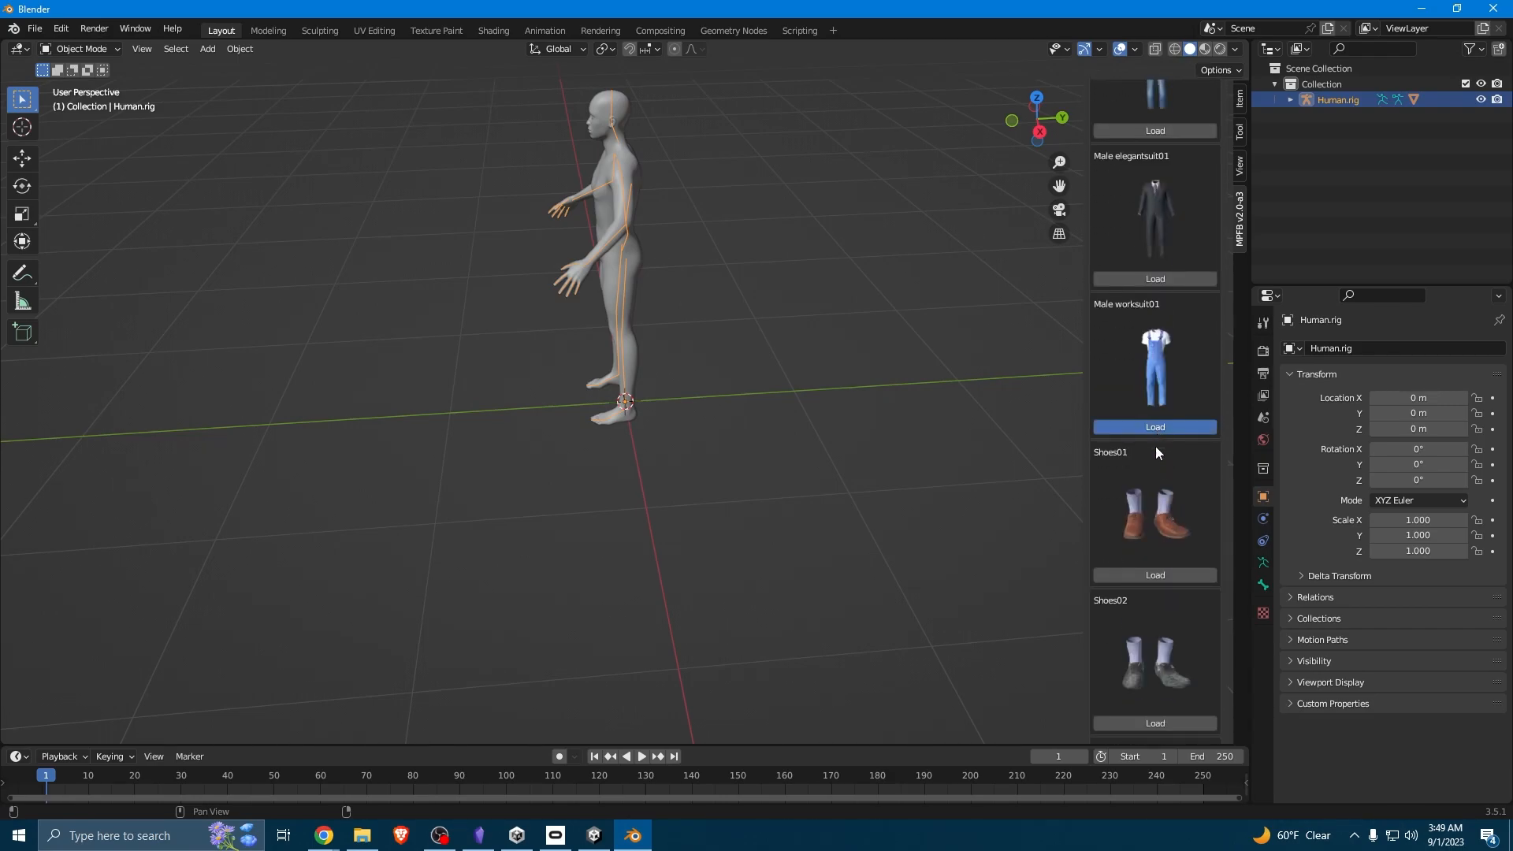
click(1167, 577)
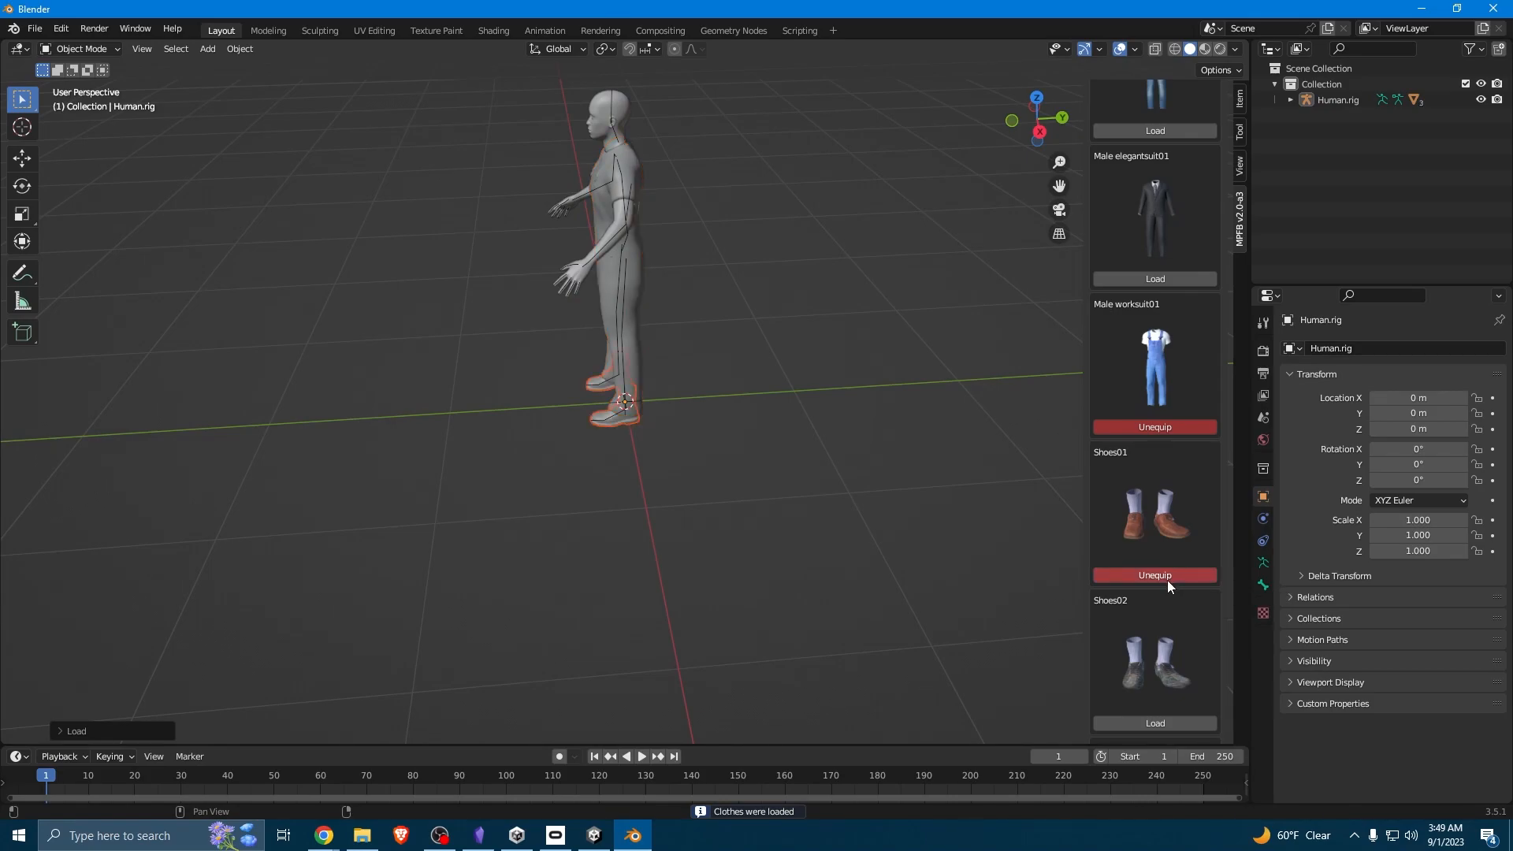
Show the clothed figure from the front in Material Preview shading.
middle_drag(546, 520, 749, 387)
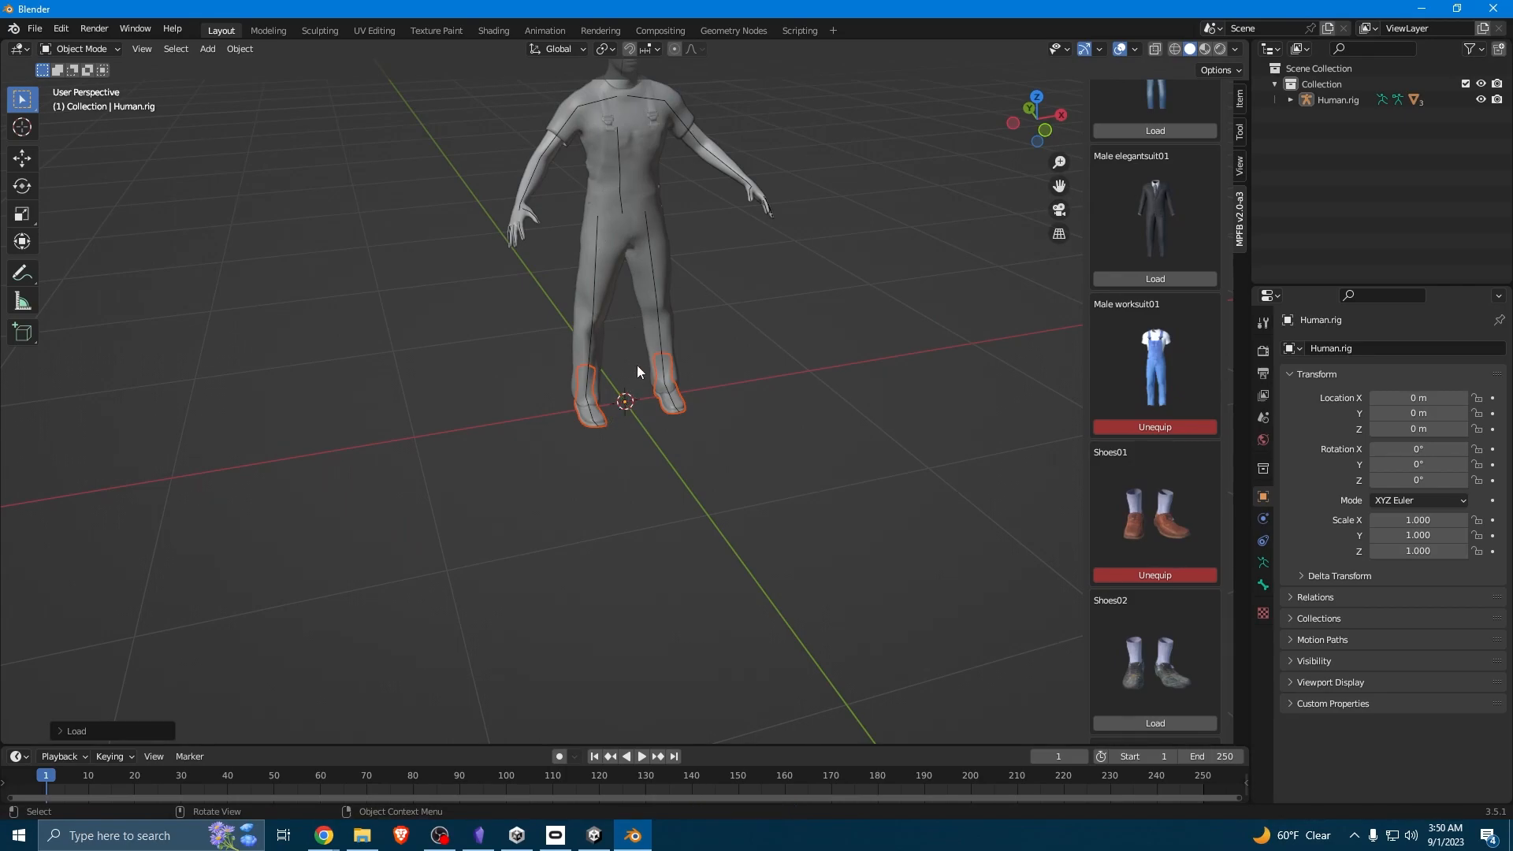
key(z)
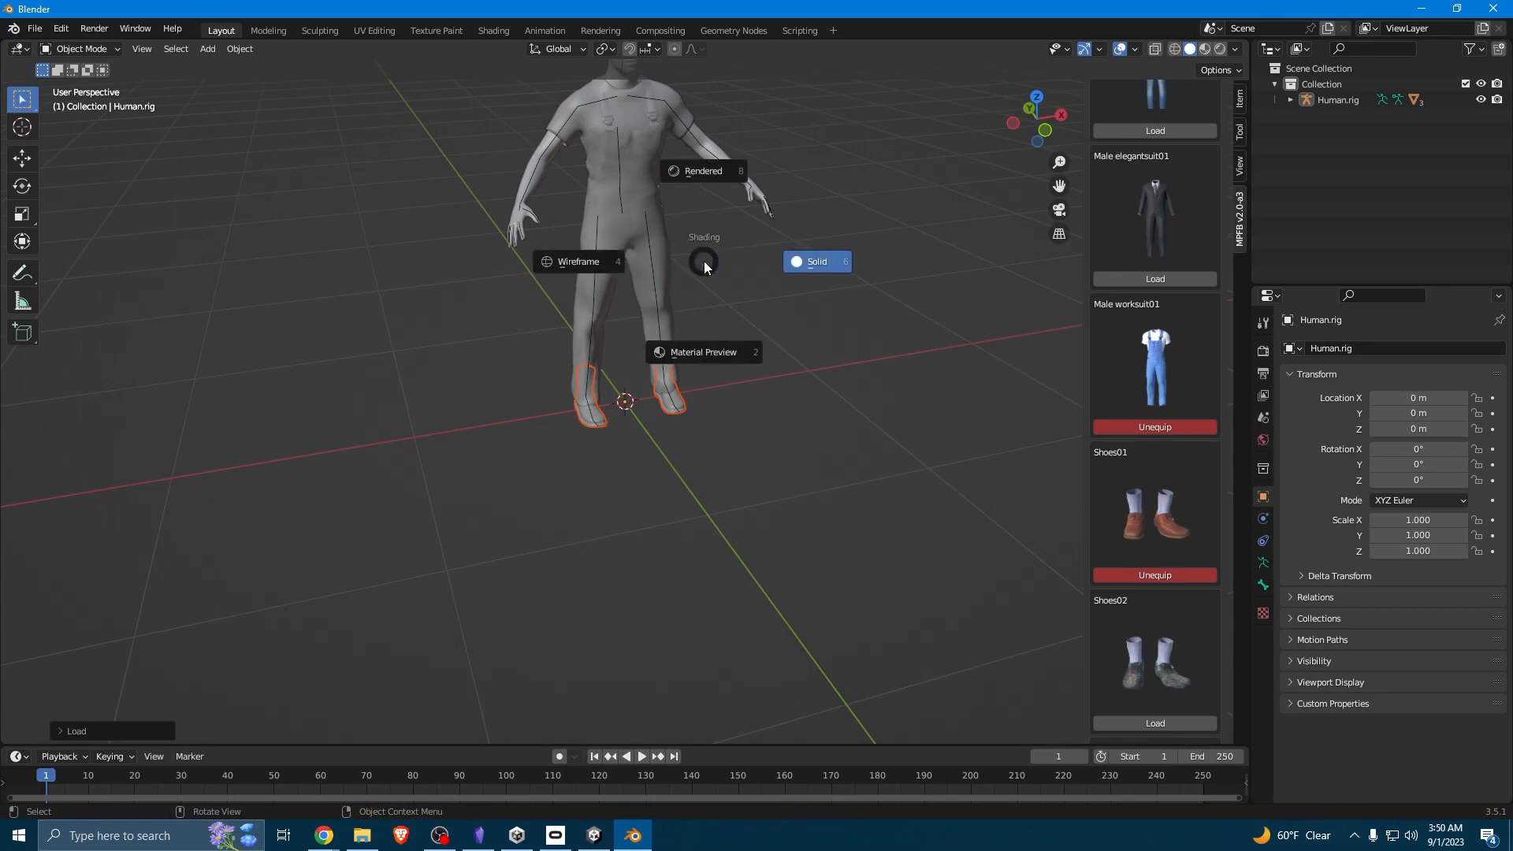
click(710, 357)
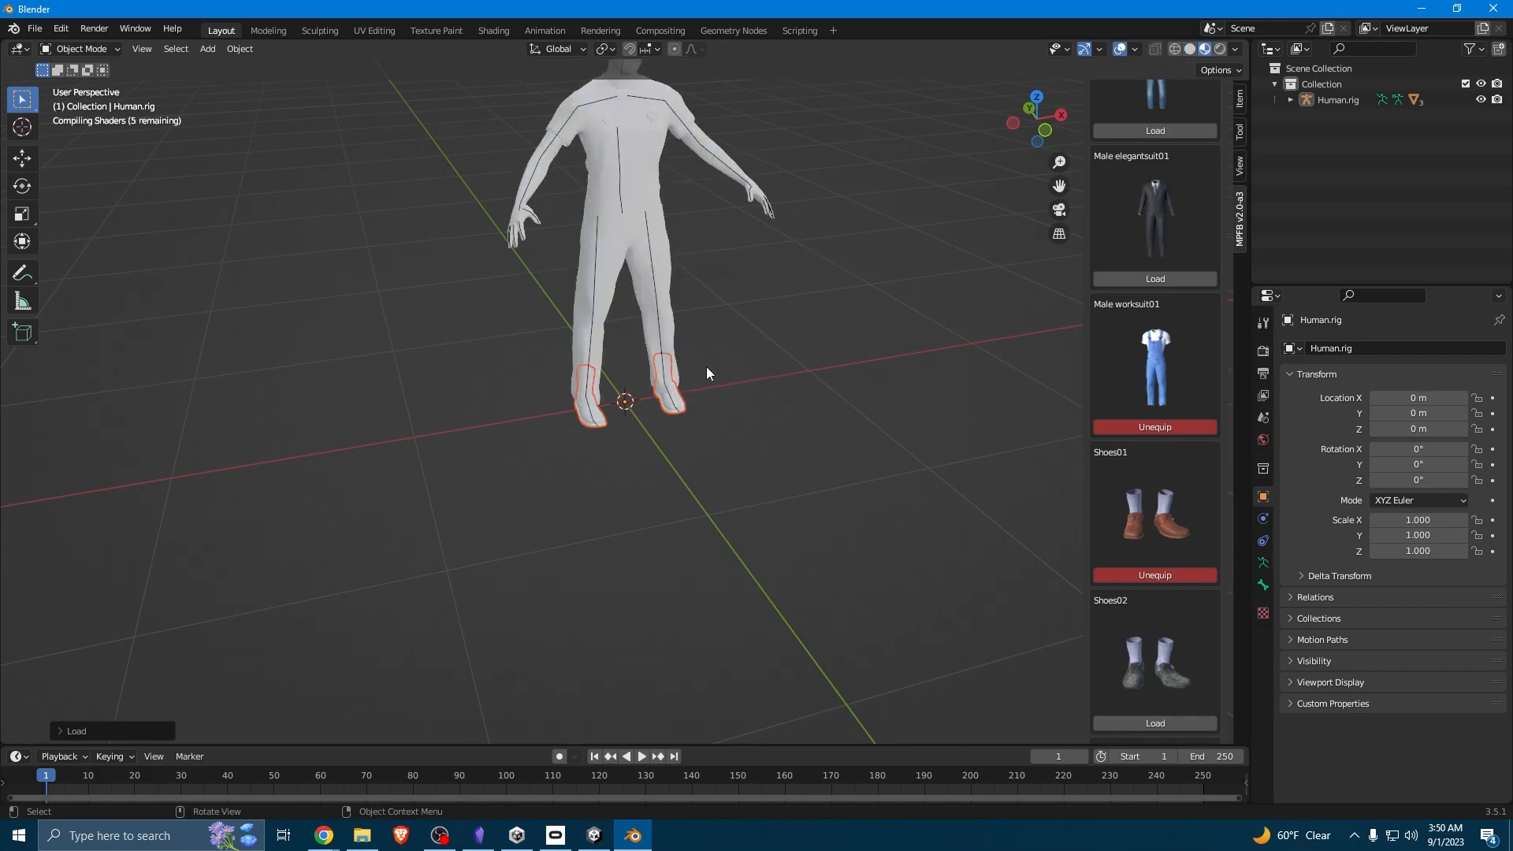
scroll(707, 372, down, 3)
scroll(713, 363, up, 3)
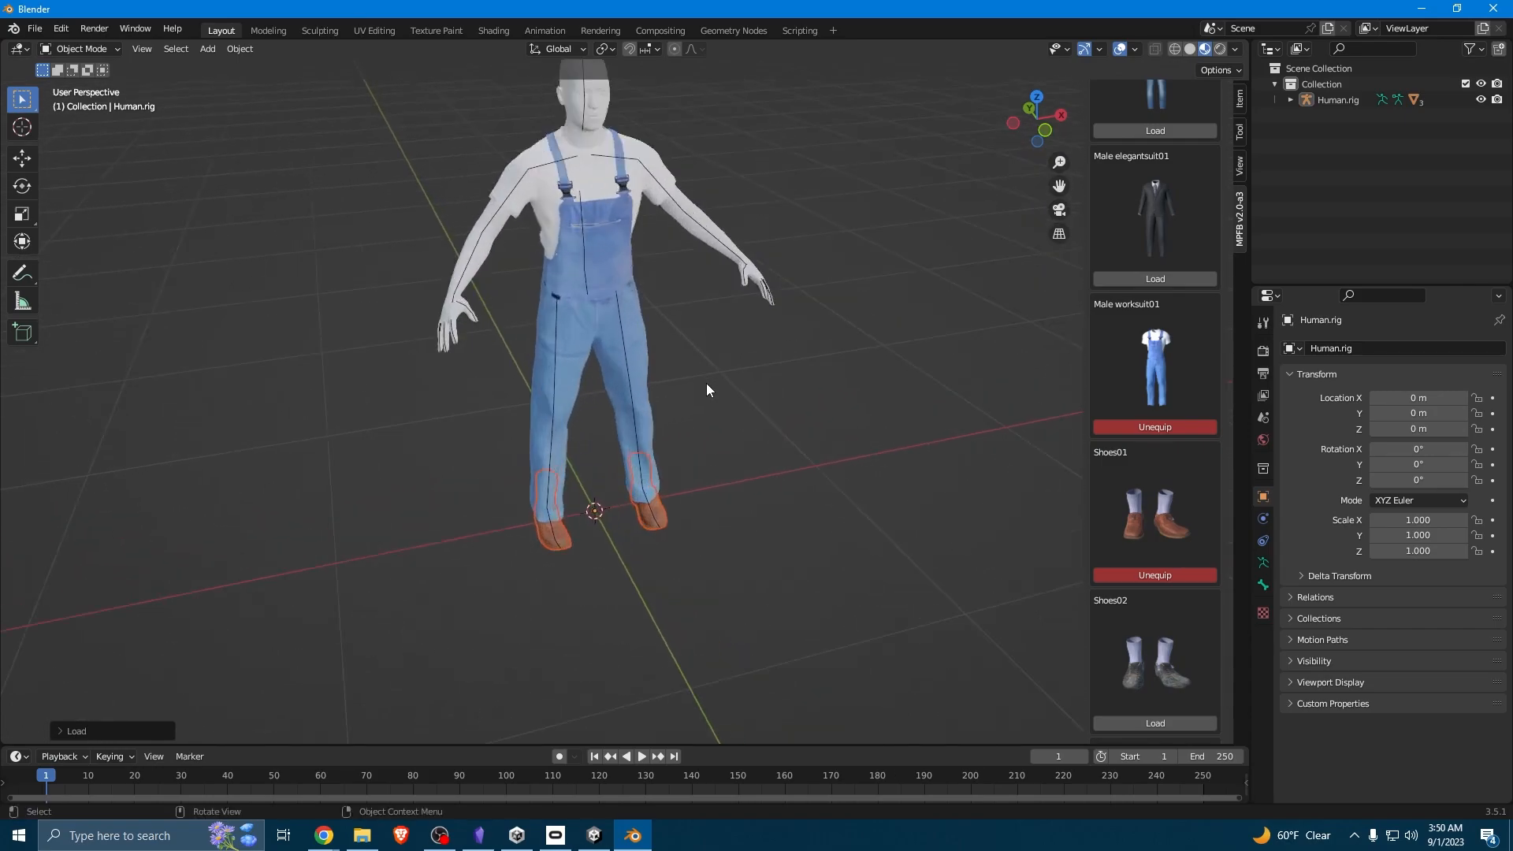
Collapse the Clothes library and look through the middle-age, old and young skins in the Skins library.
scroll(1159, 371, up, 10)
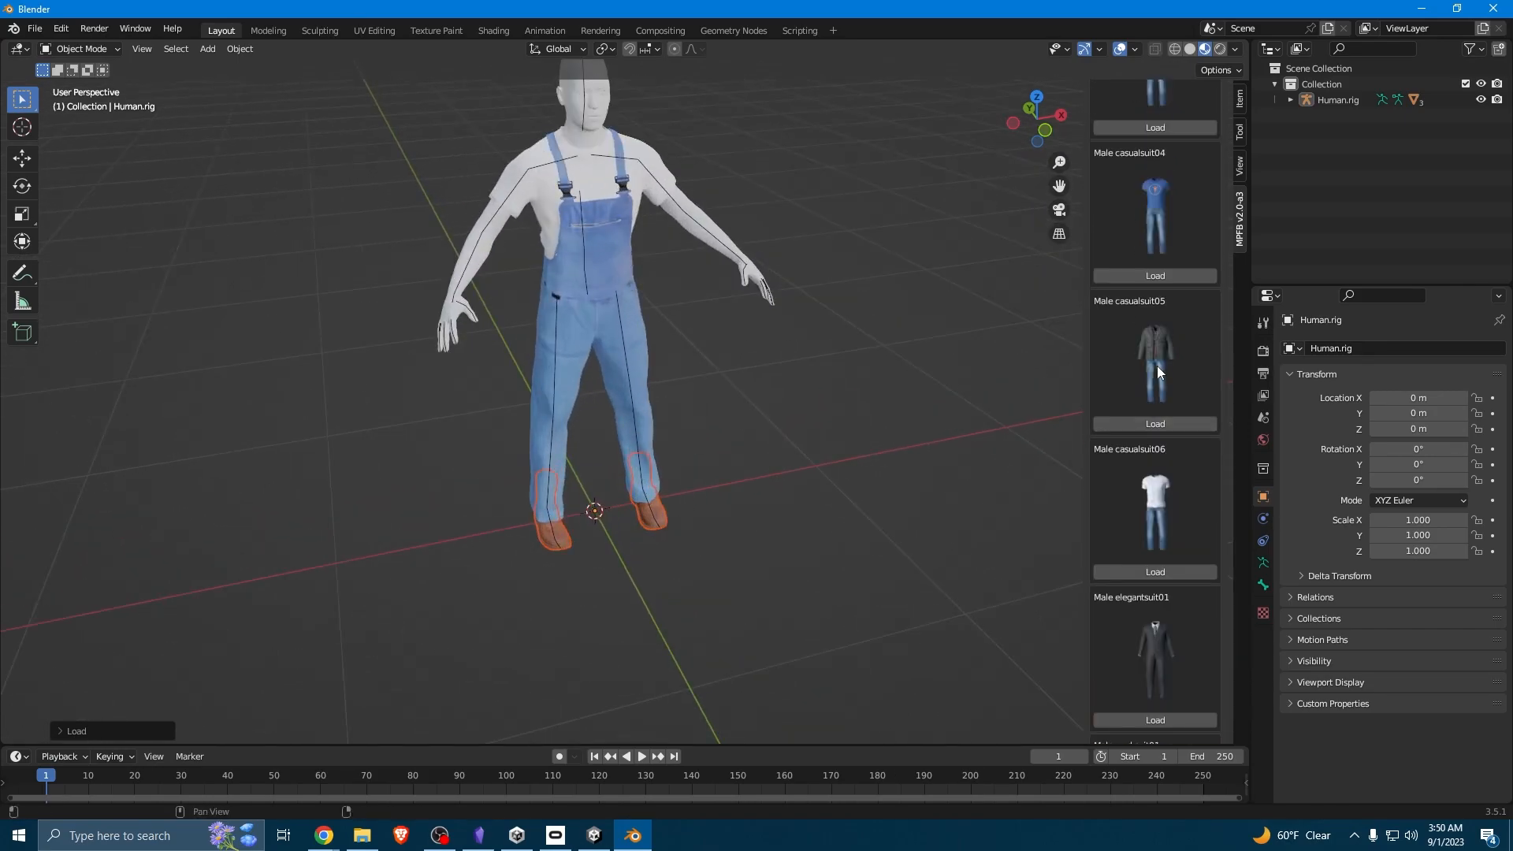
scroll(1161, 384, up, 10)
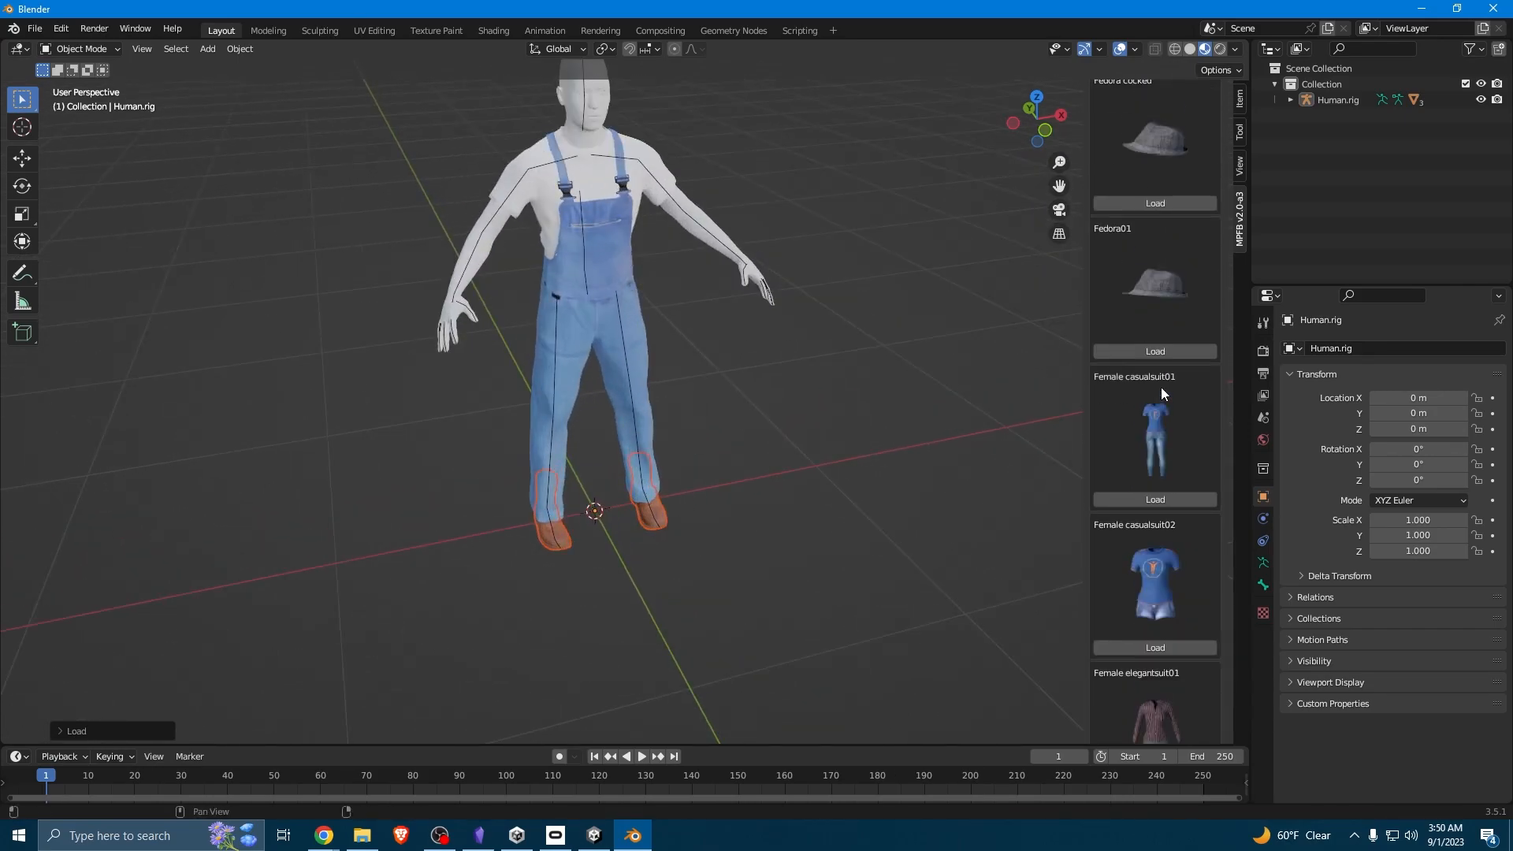
click(1106, 430)
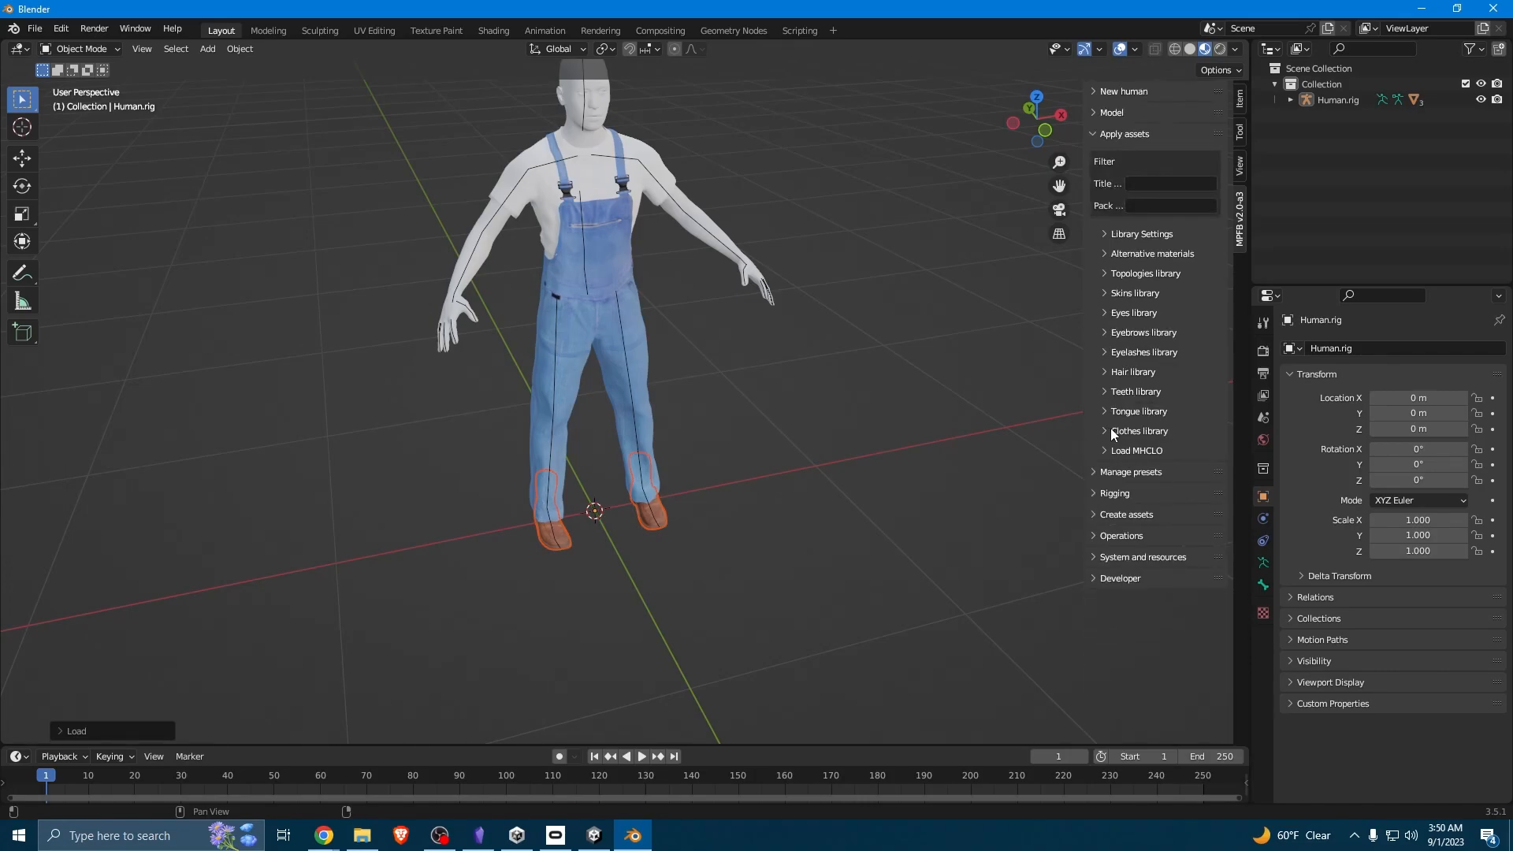
click(1103, 293)
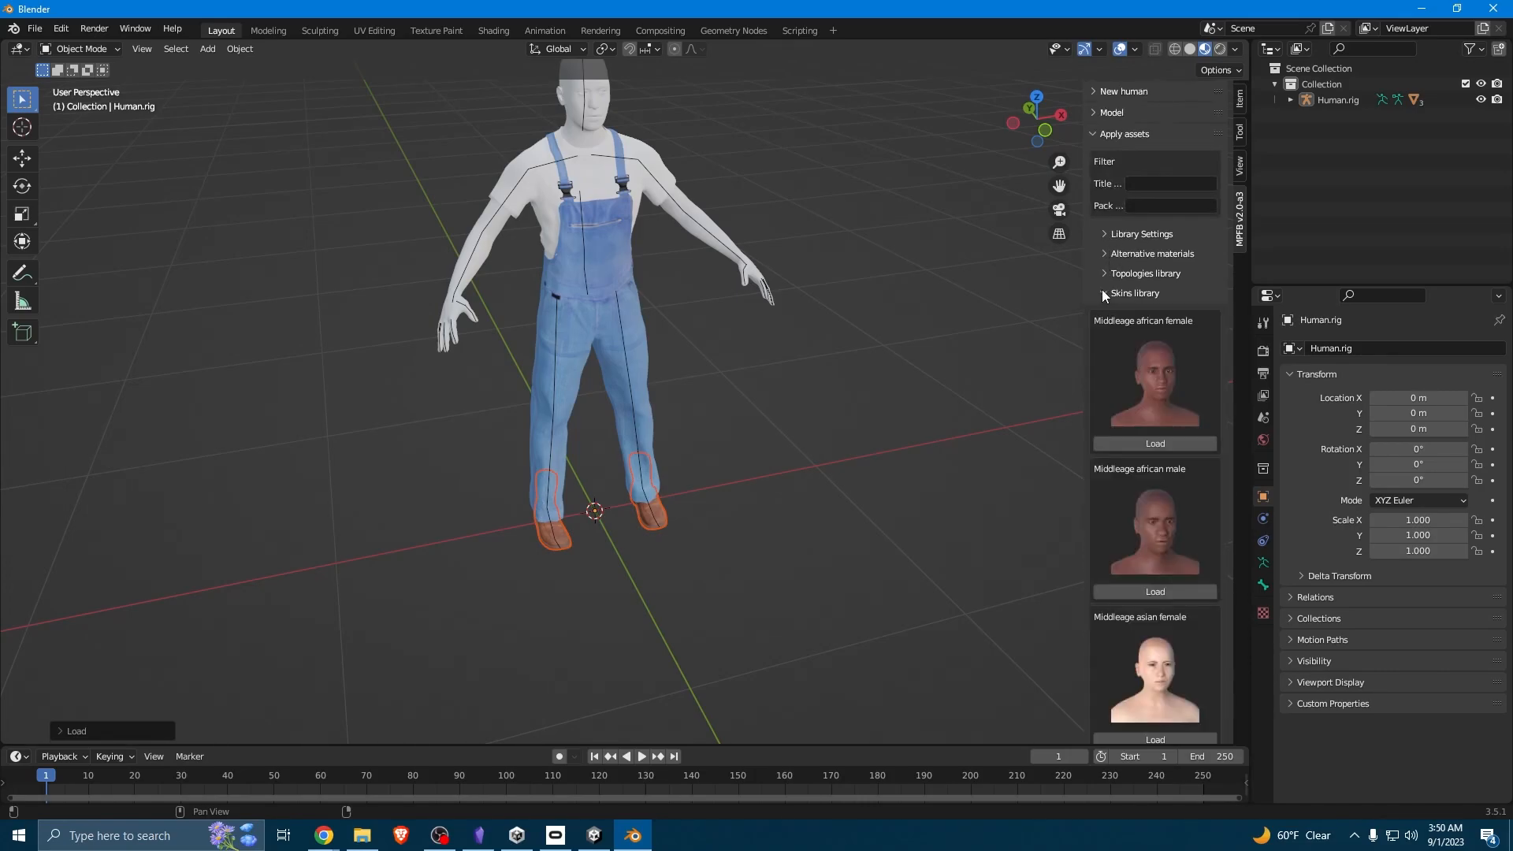
scroll(1175, 442, down, 10)
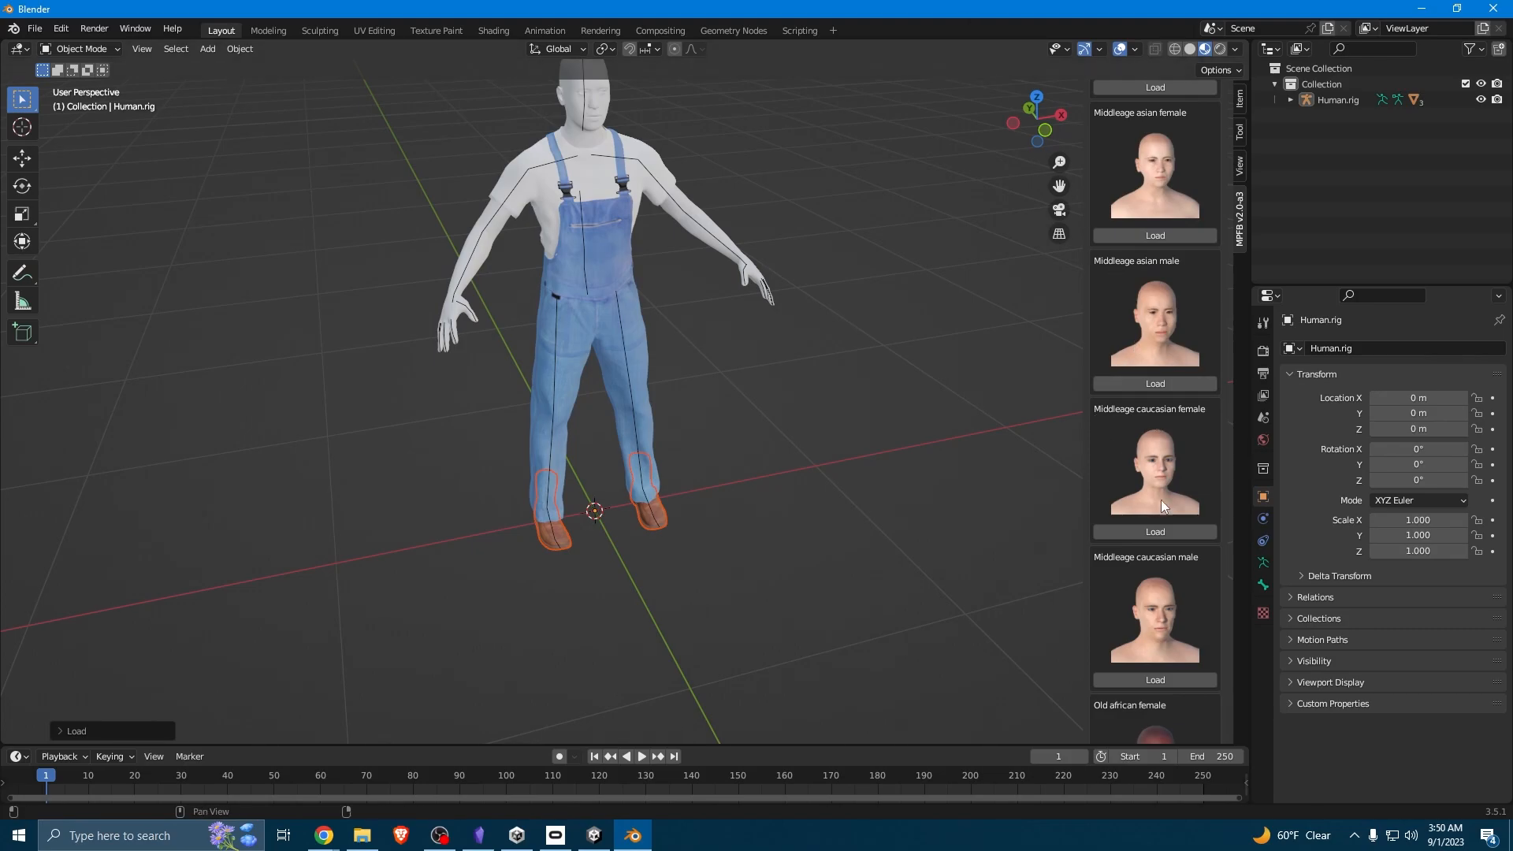
scroll(1144, 482, down, 15)
scroll(1119, 512, down, 5)
scroll(1120, 511, down, 6)
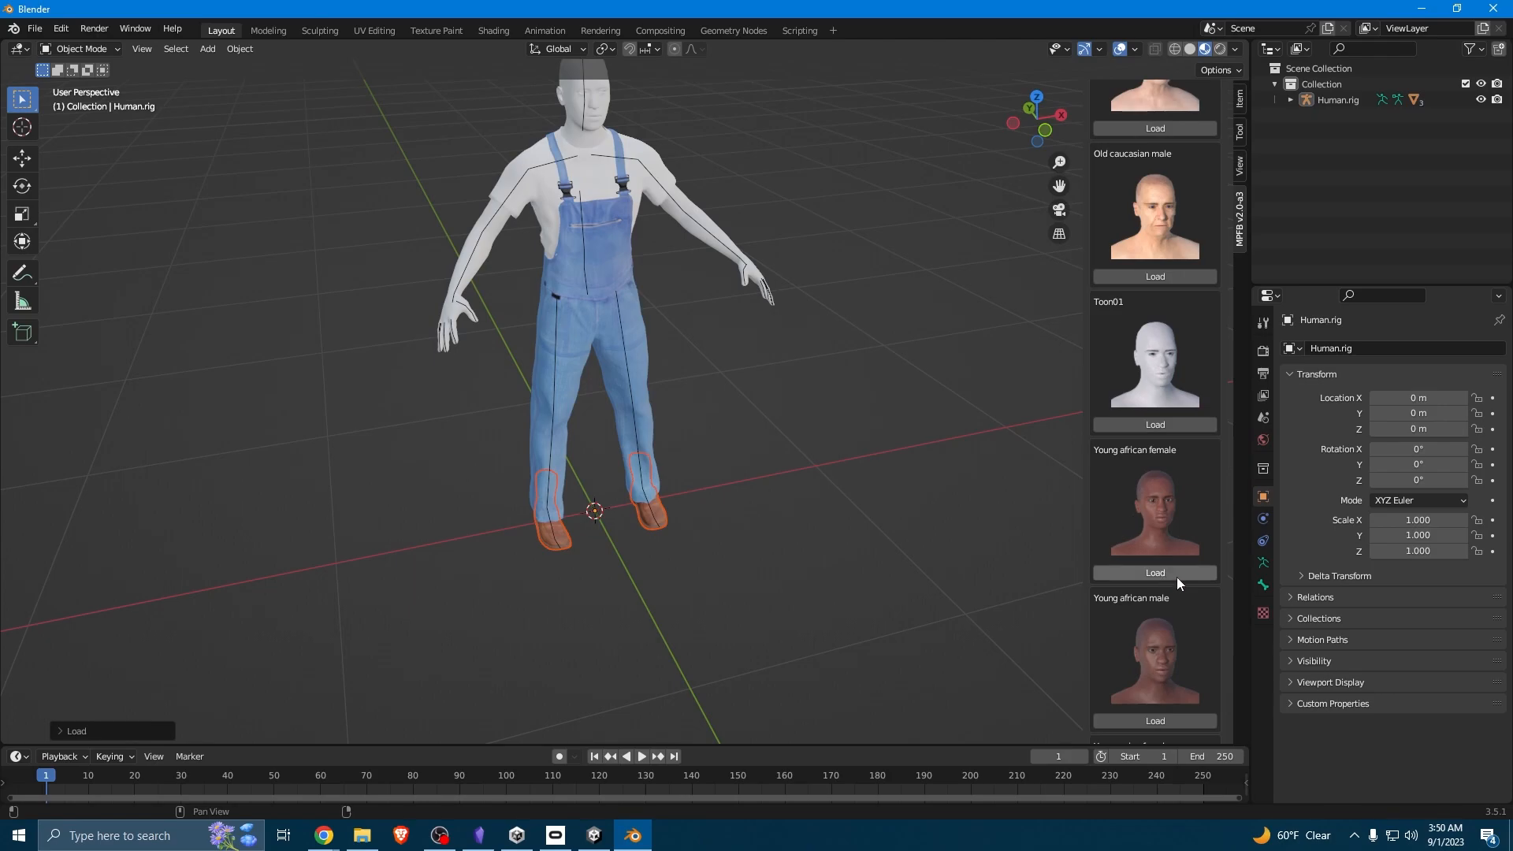
scroll(1175, 576, down, 4)
scroll(1156, 557, down, 7)
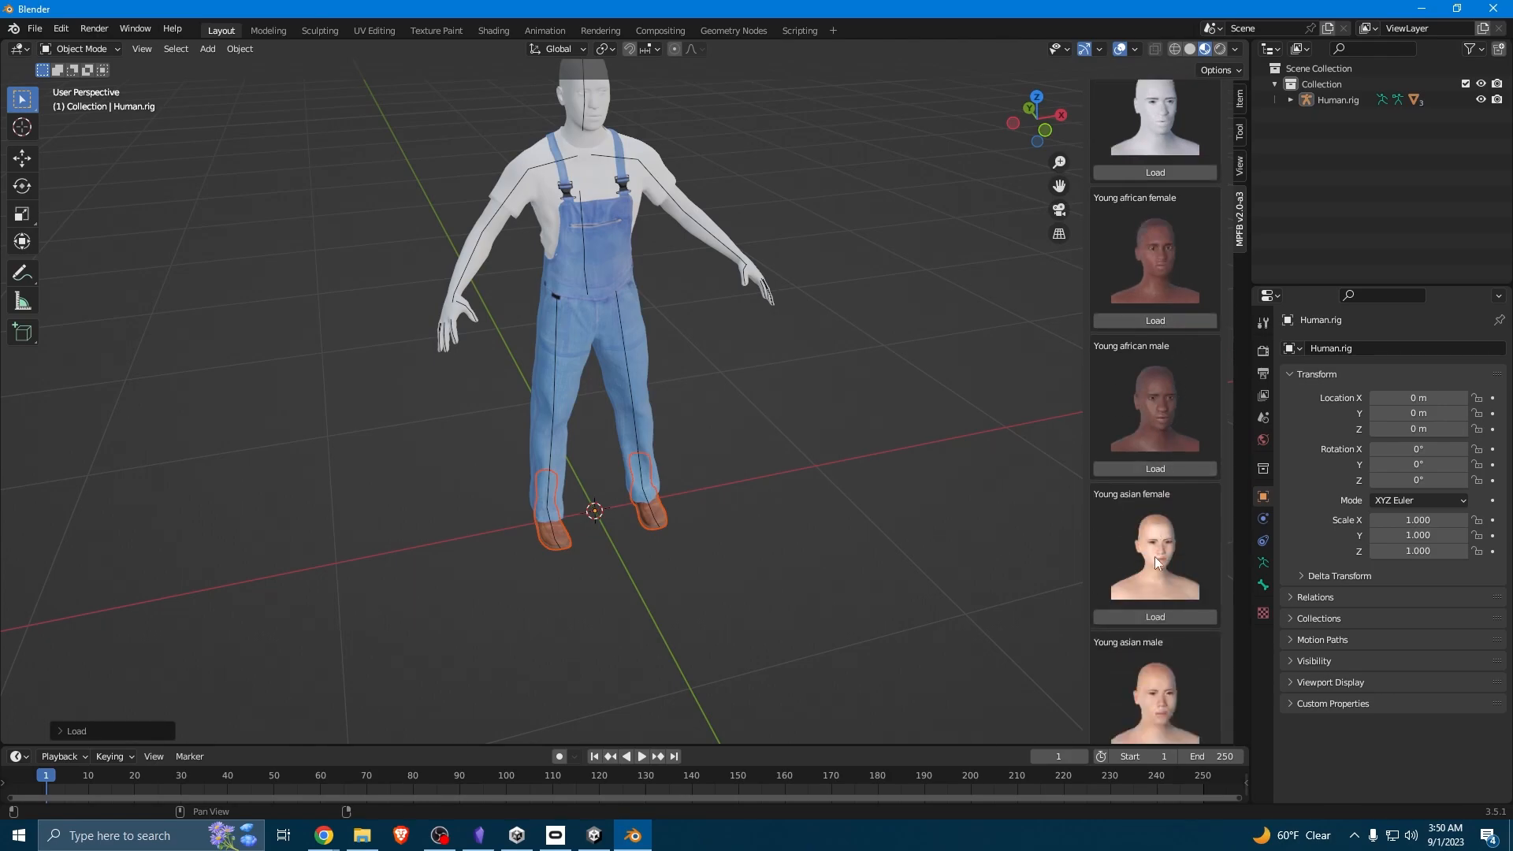
scroll(1156, 556, down, 8)
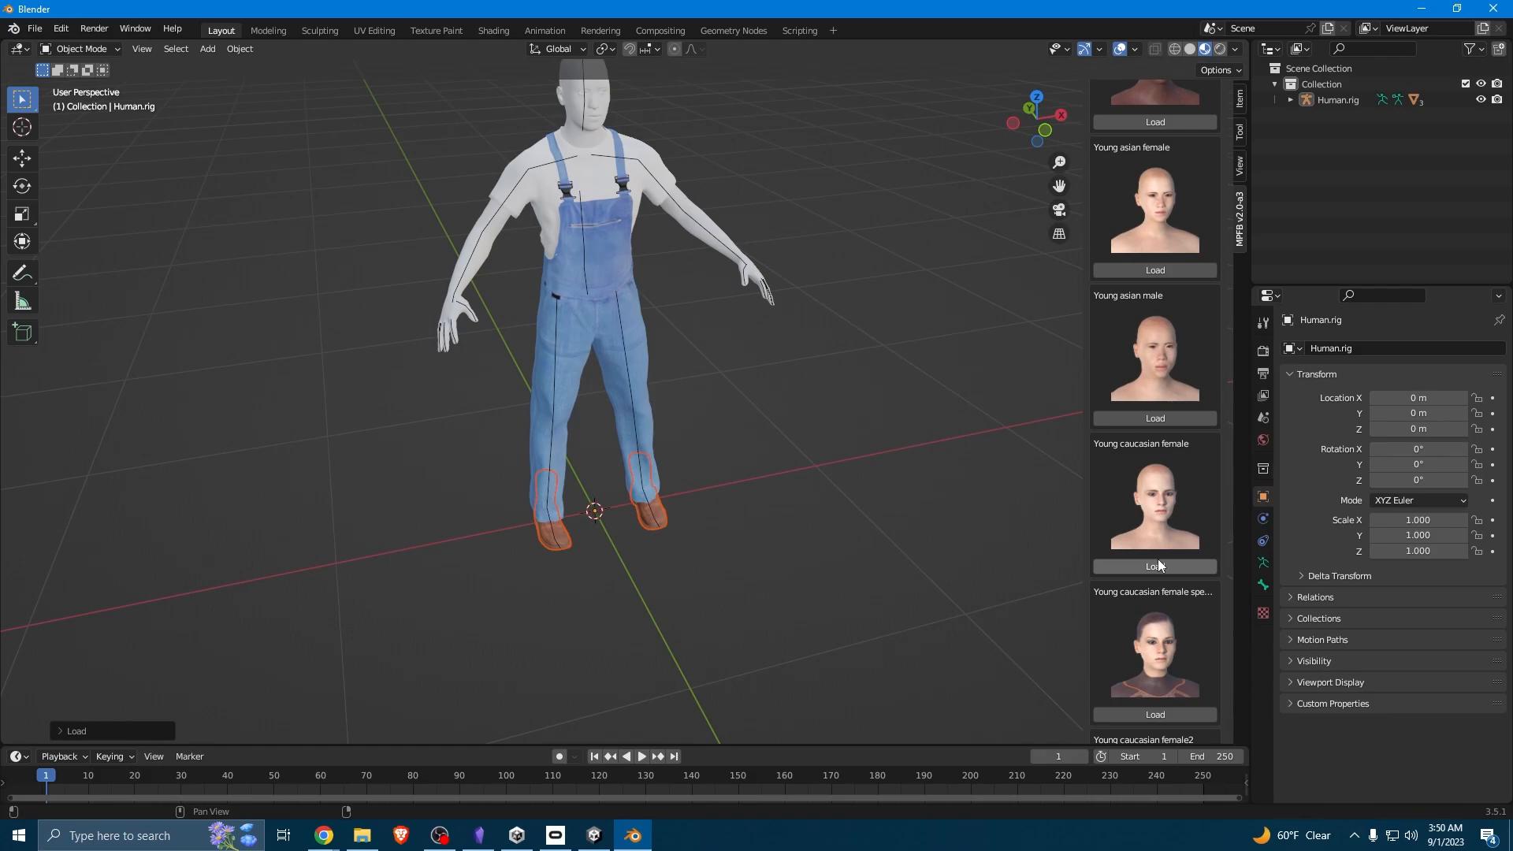
scroll(1181, 640, down, 17)
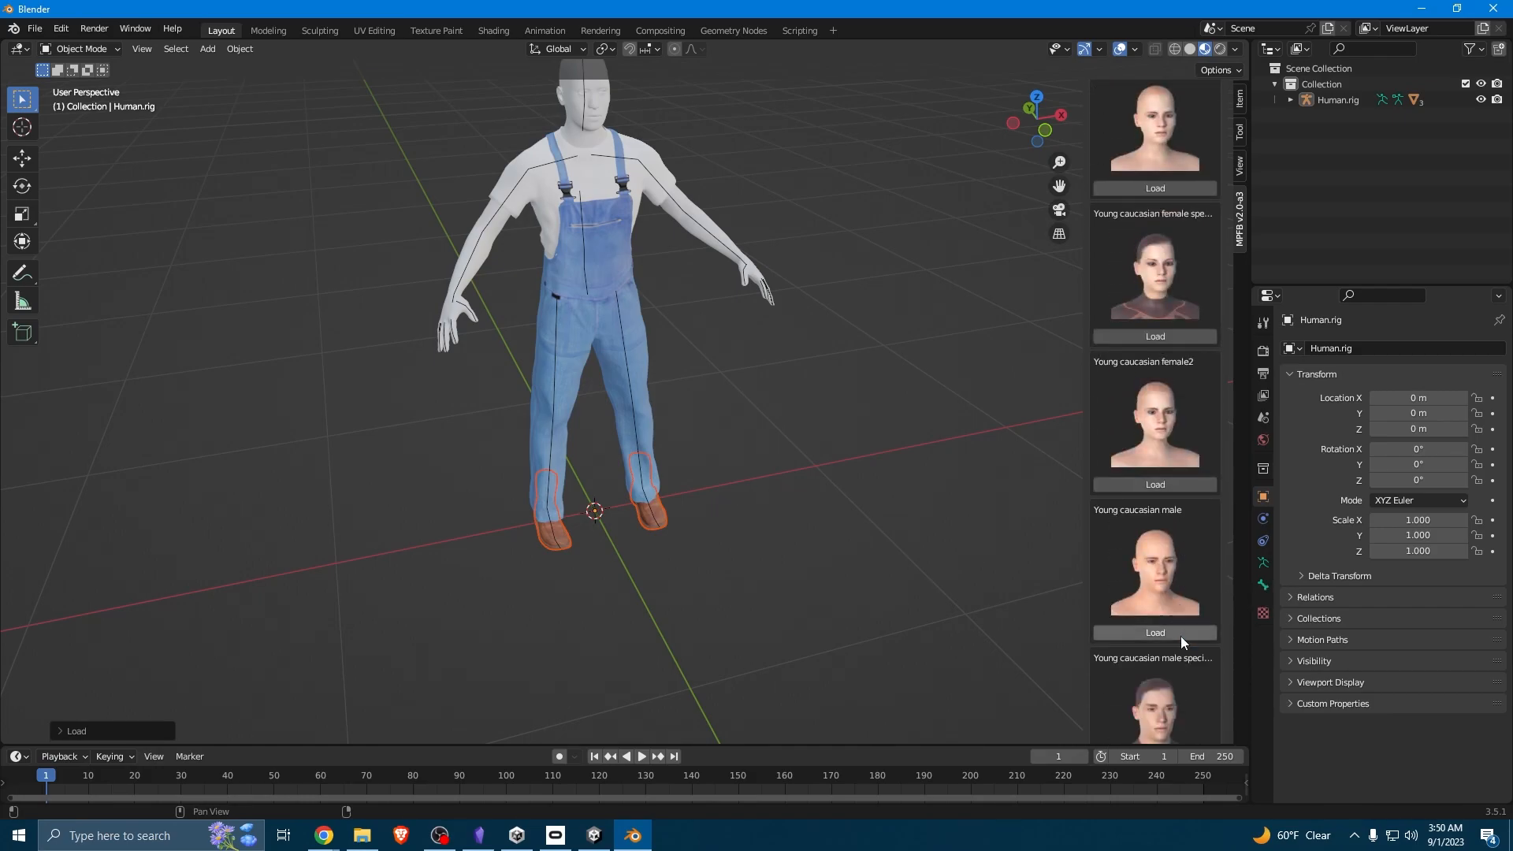
scroll(1181, 630, down, 5)
Try an African skin from the Skins library on the human and inspect the head up close.
scroll(1181, 623, up, 9)
scroll(1181, 617, up, 20)
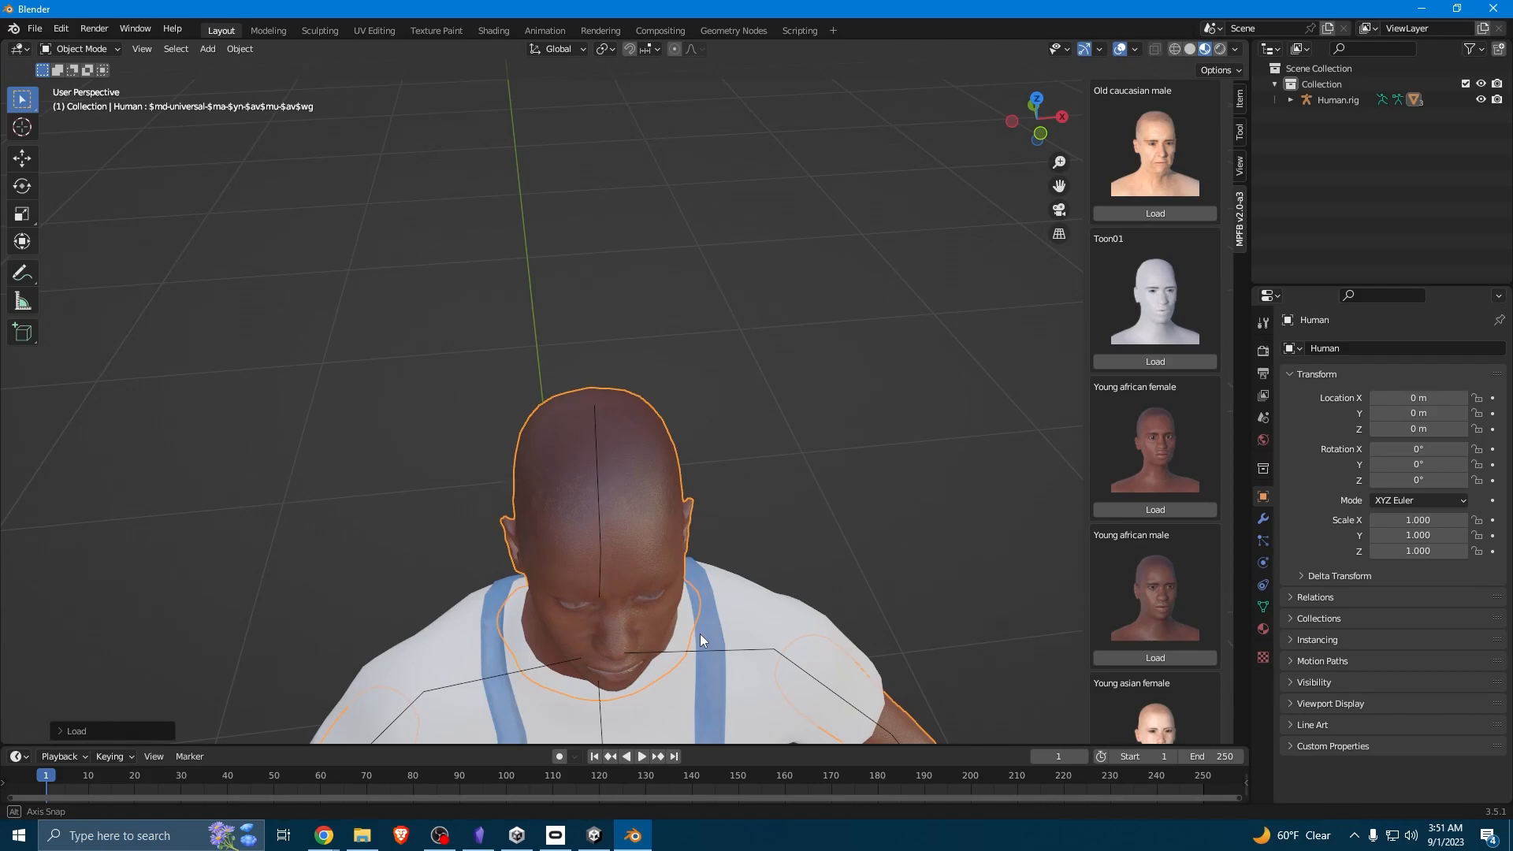
middle_drag(700, 634, 670, 628)
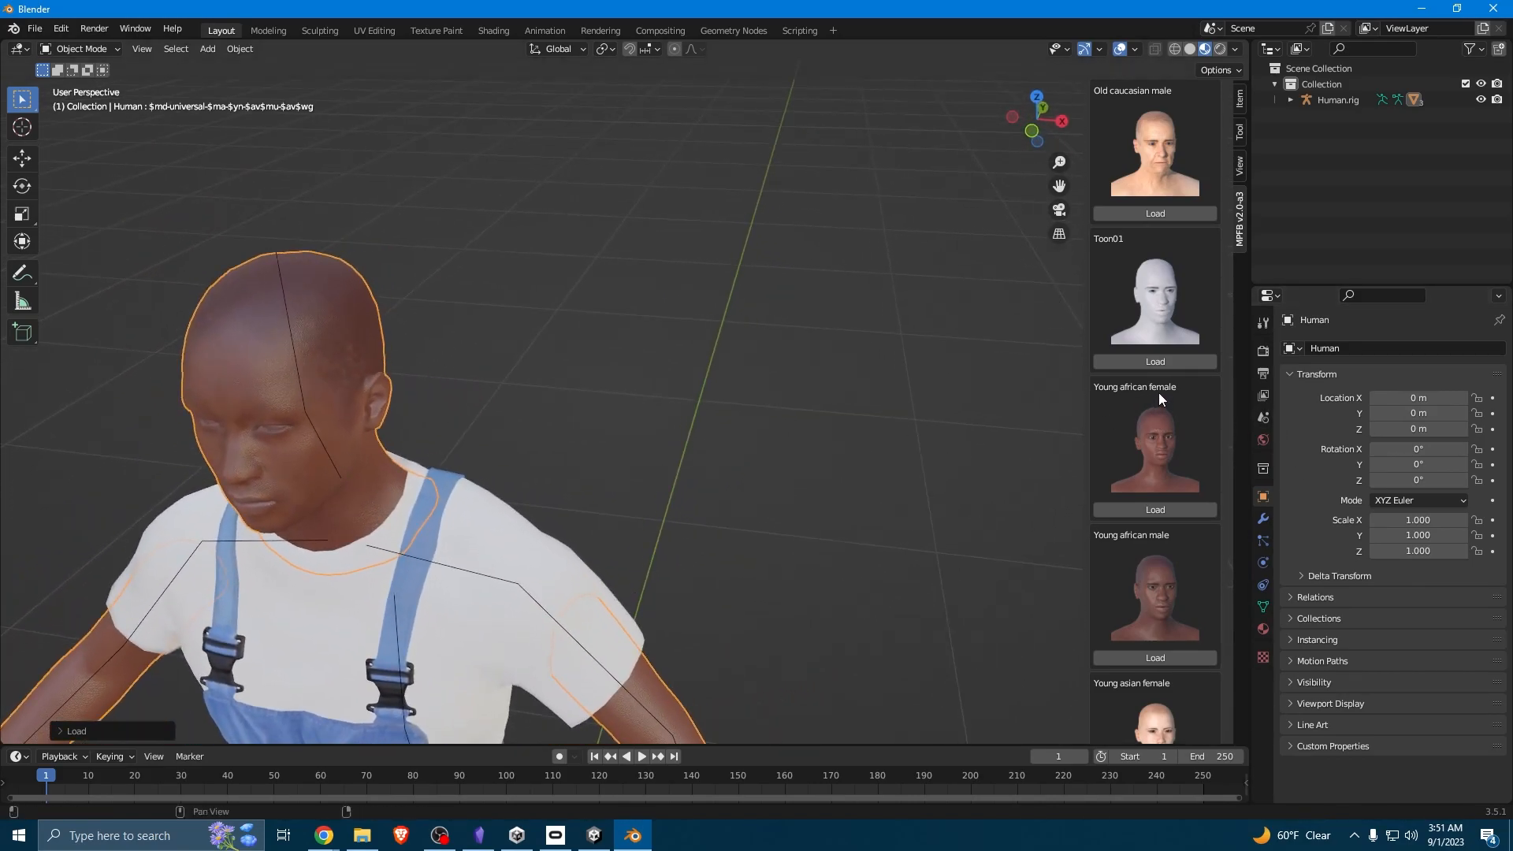
Compare the old, middle-age and young skins in the Skins library as alternatives for the human.
scroll(1159, 392, up, 5)
scroll(1140, 409, up, 15)
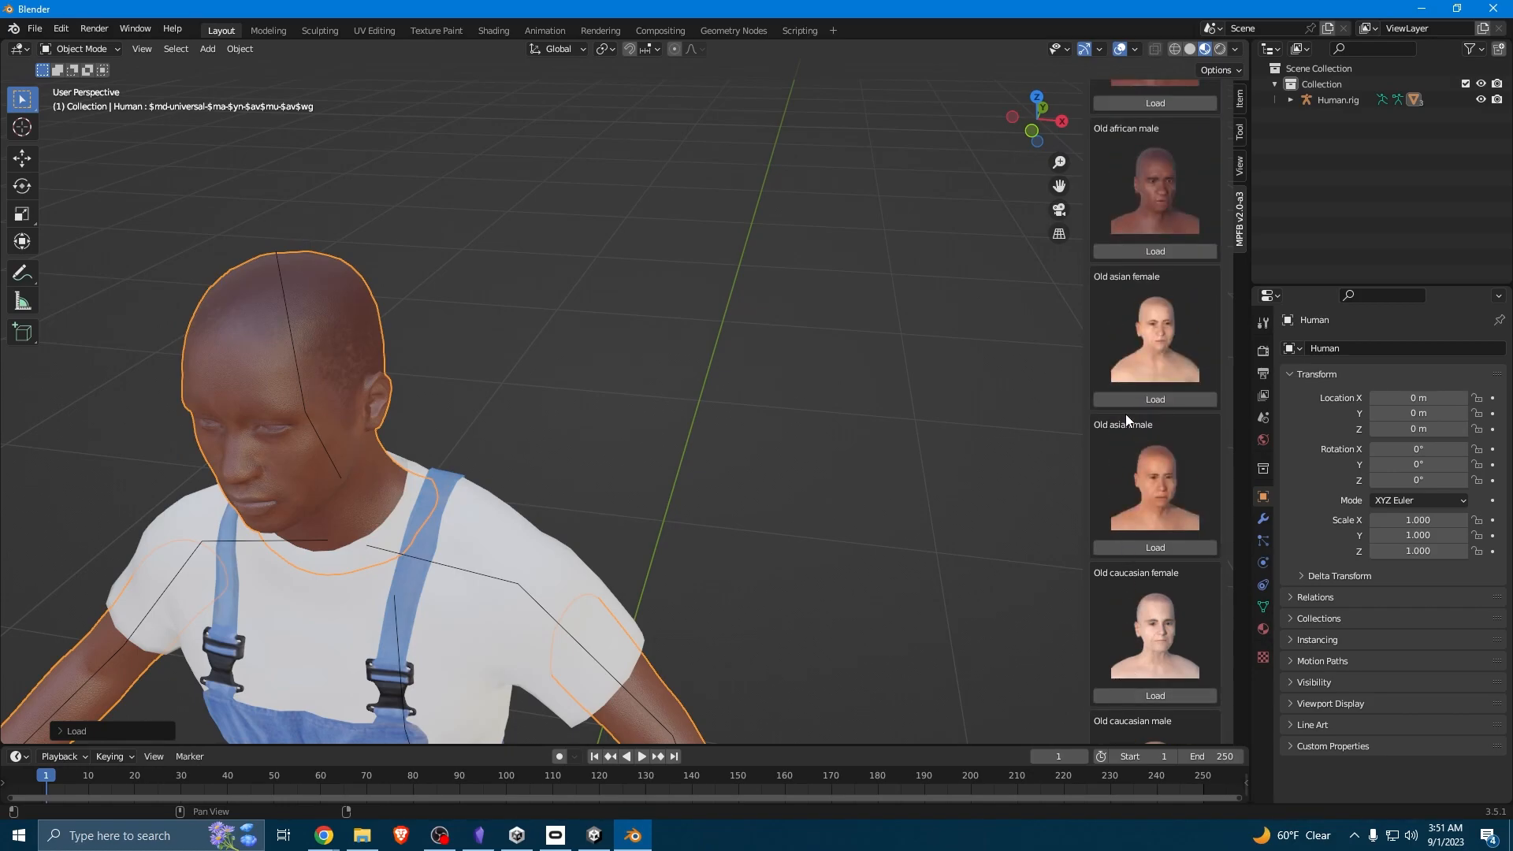
scroll(1142, 417, up, 2)
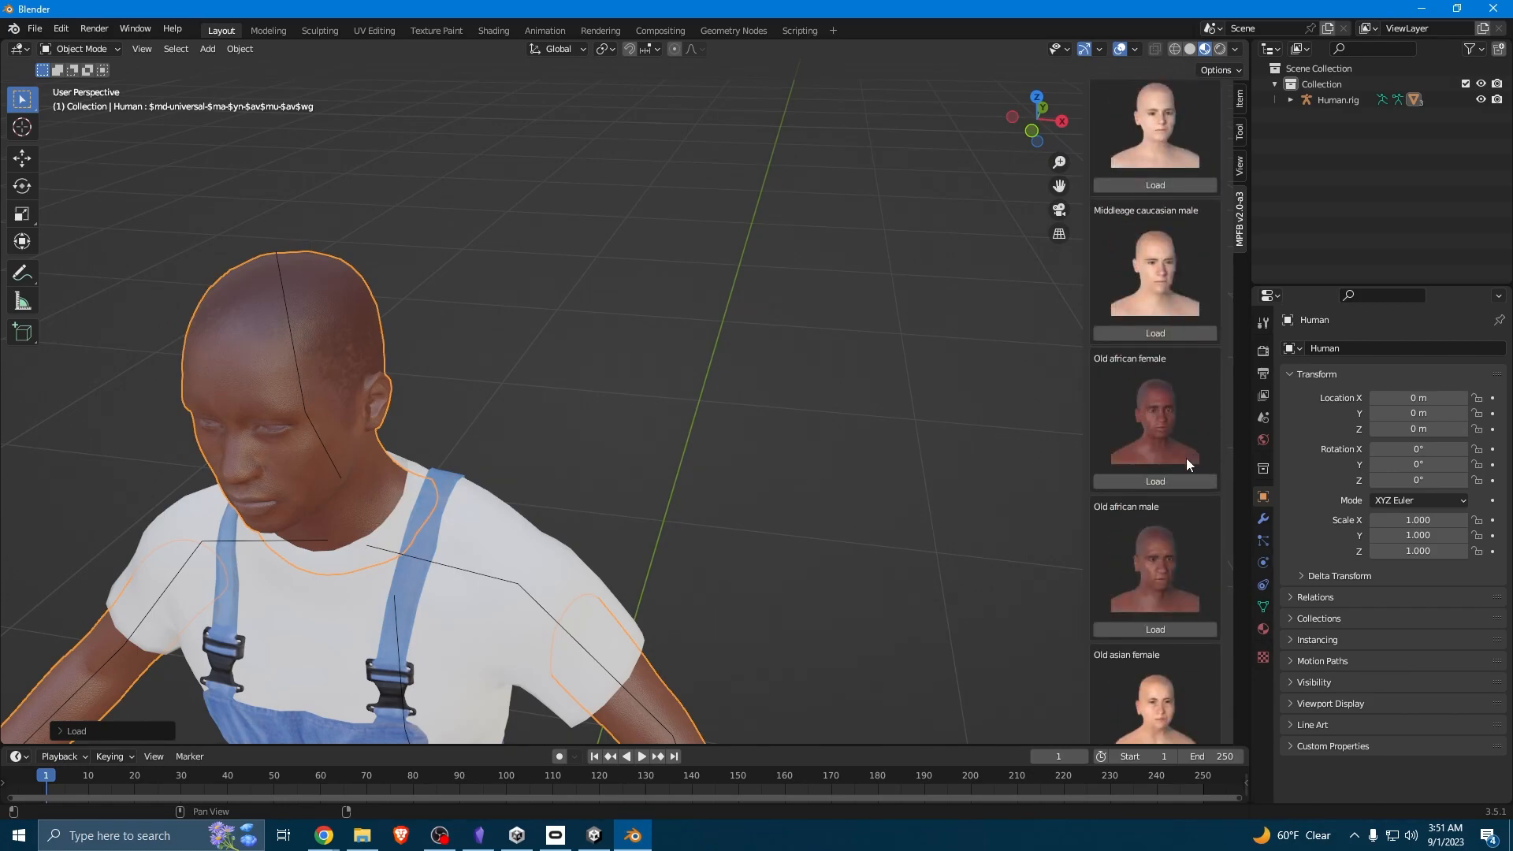
scroll(1193, 508, up, 9)
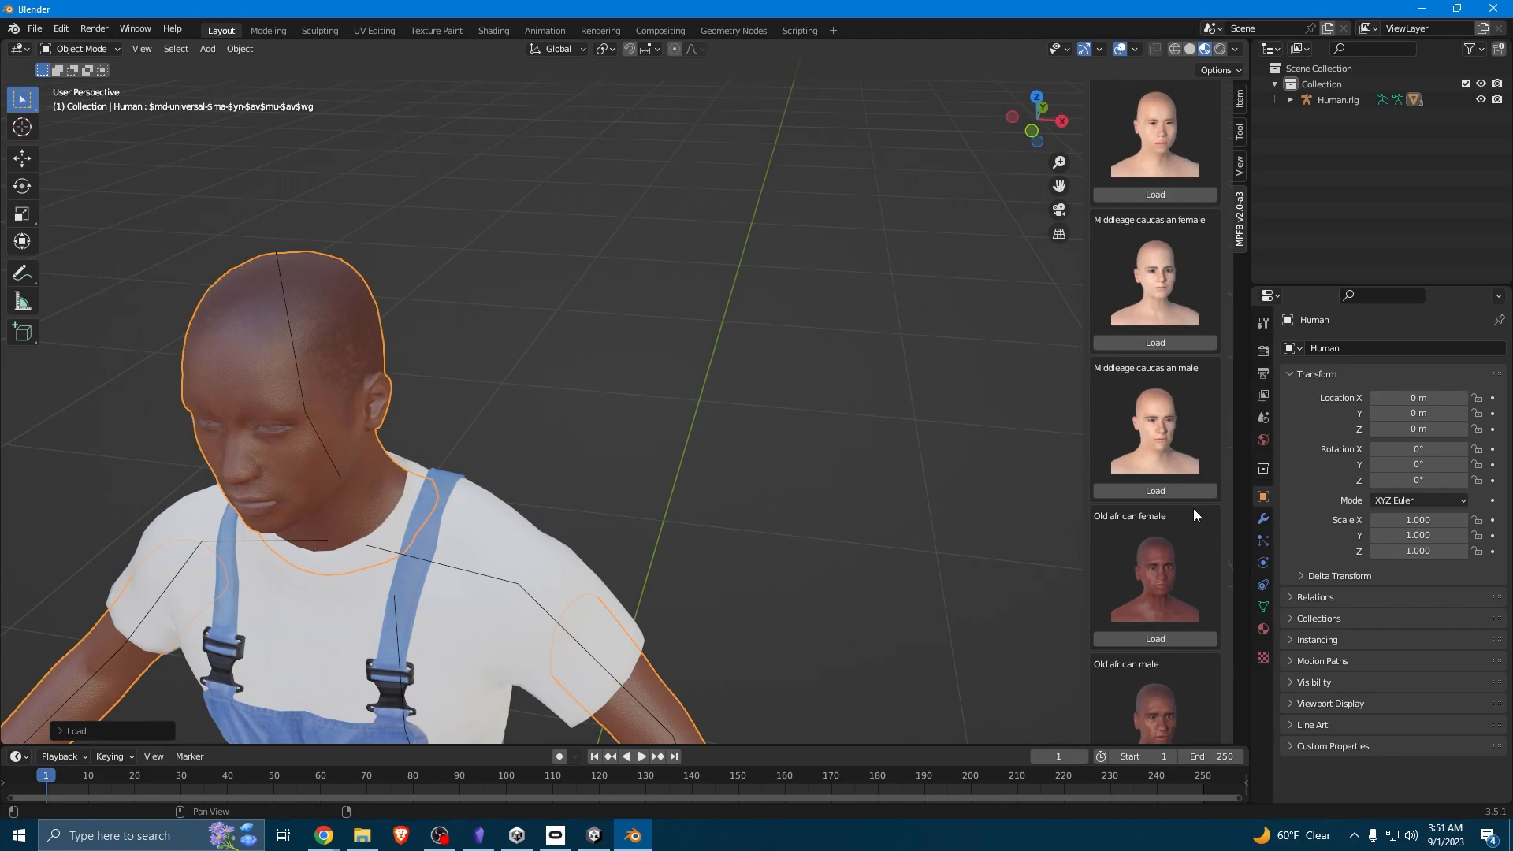
scroll(1193, 508, up, 1)
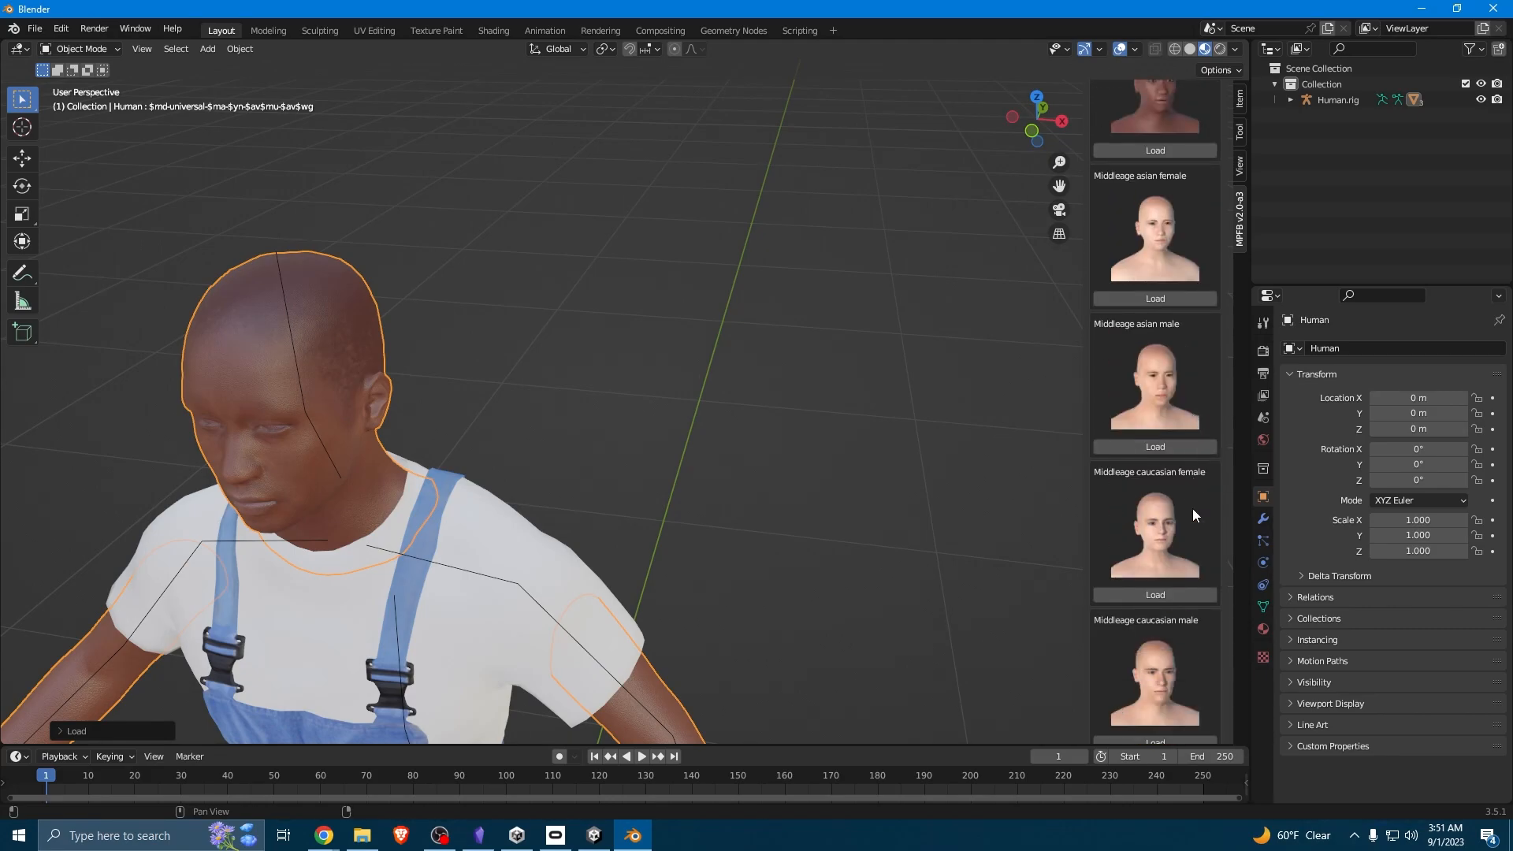
scroll(1193, 508, down, 20)
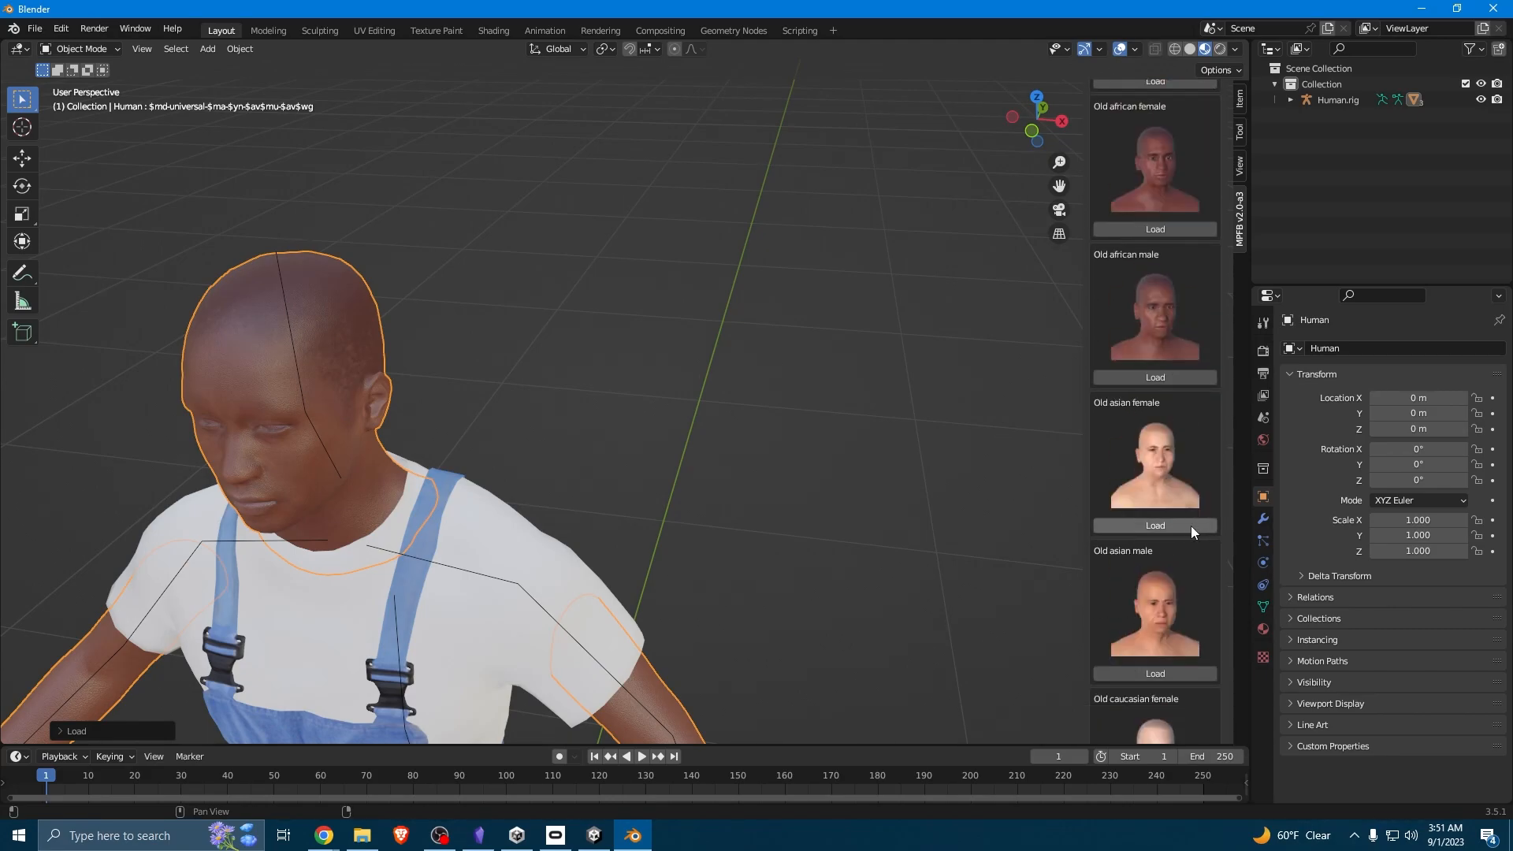
scroll(1191, 530, down, 15)
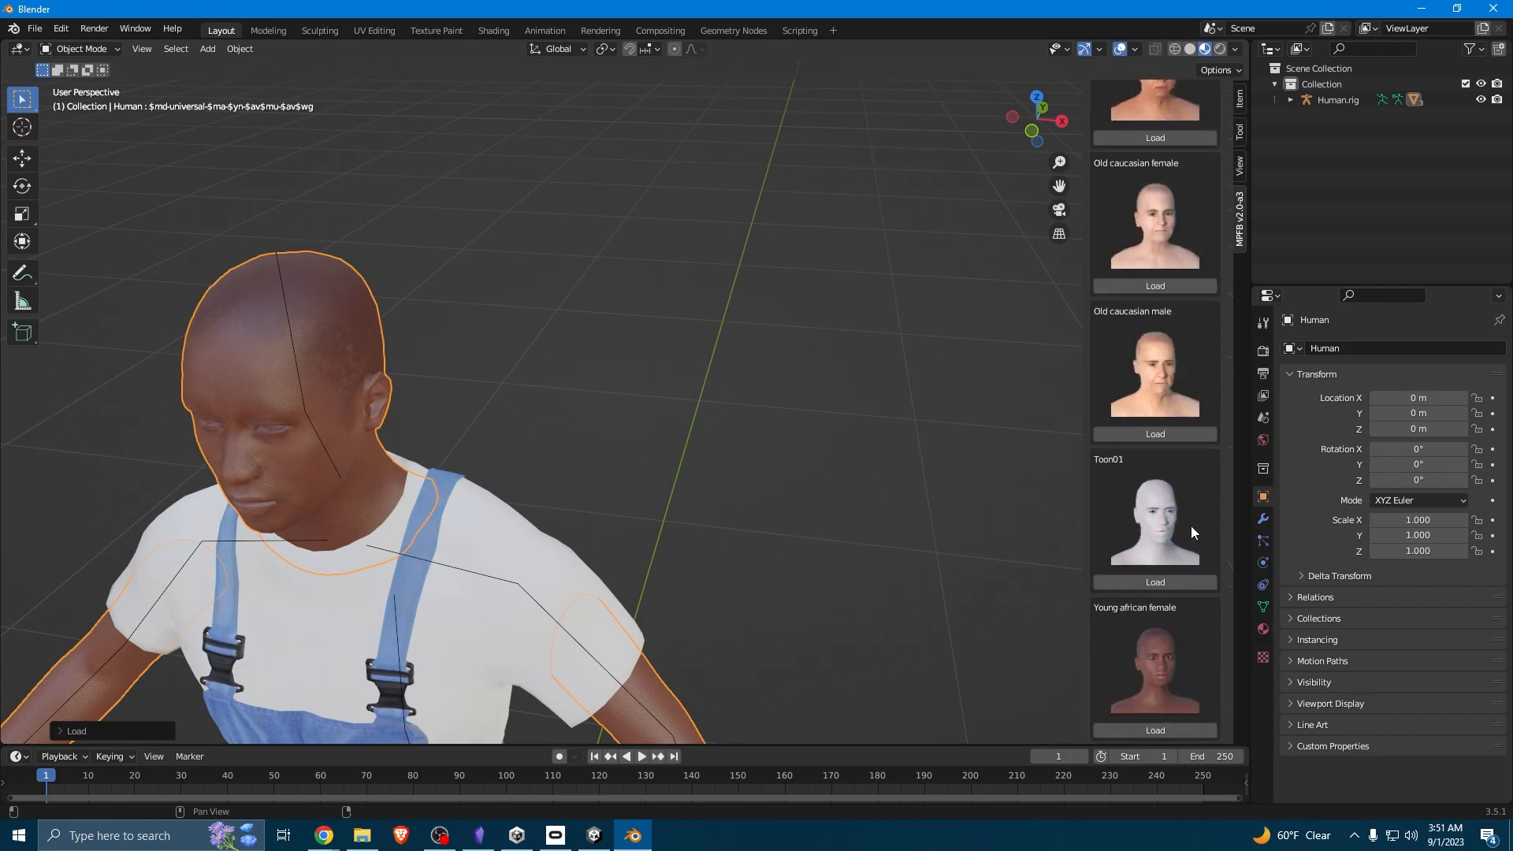
scroll(1190, 525, down, 11)
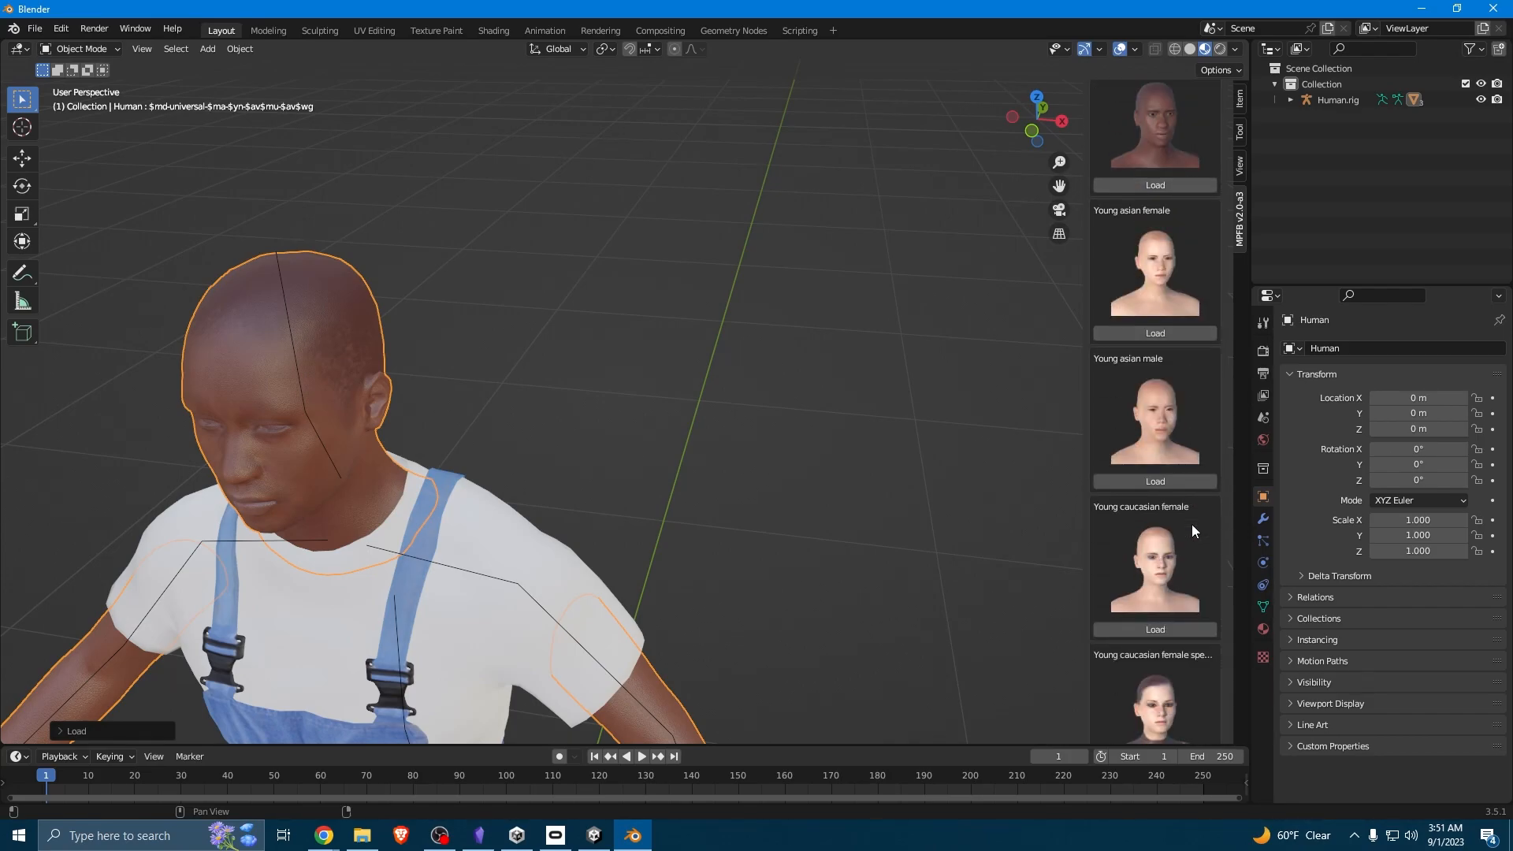
scroll(1192, 526, down, 6)
scroll(1187, 518, up, 20)
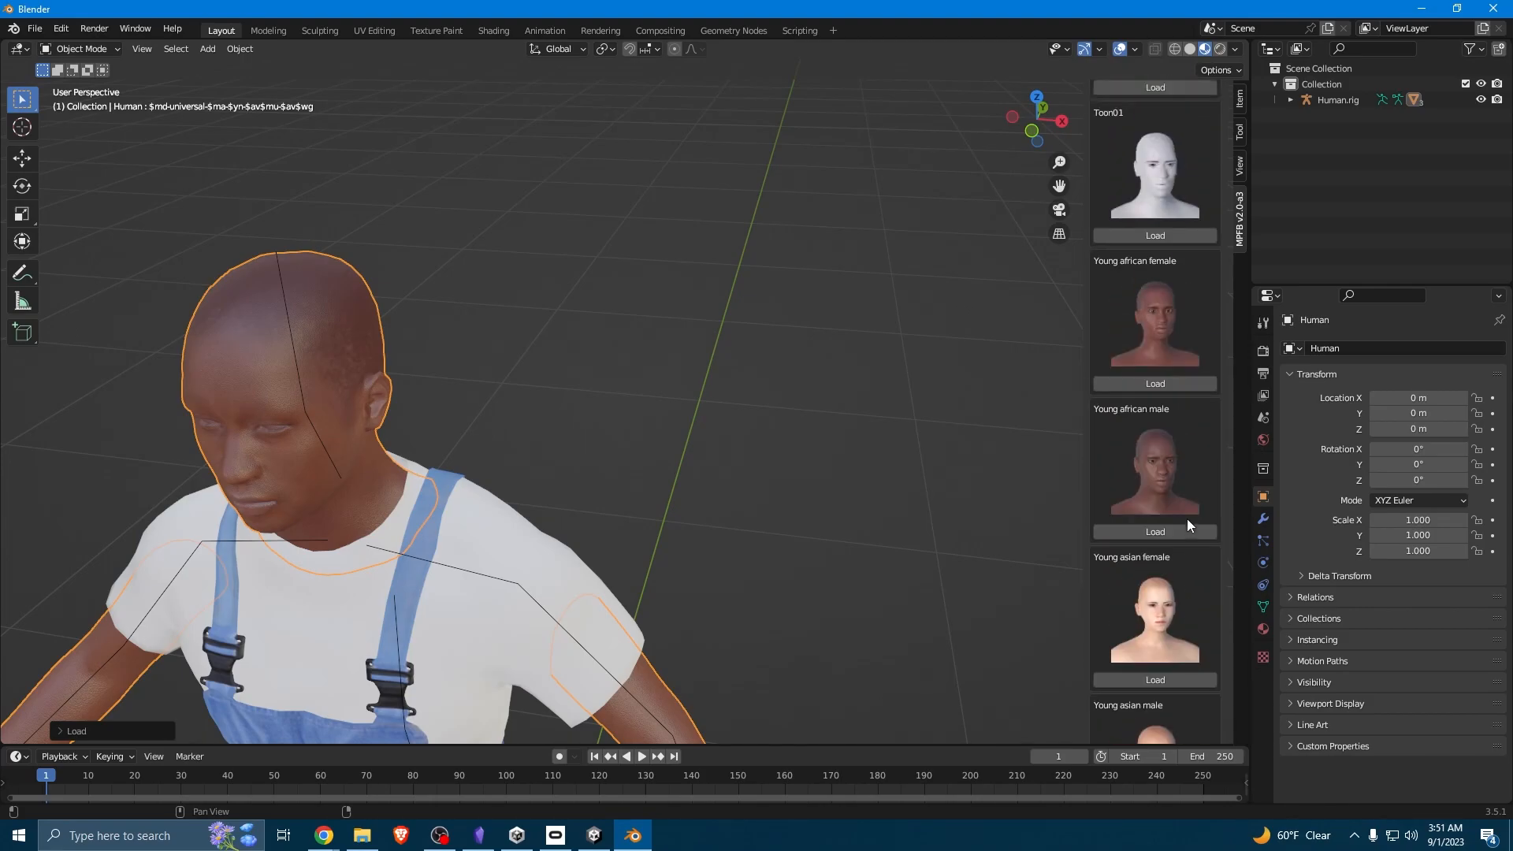
scroll(1188, 518, up, 12)
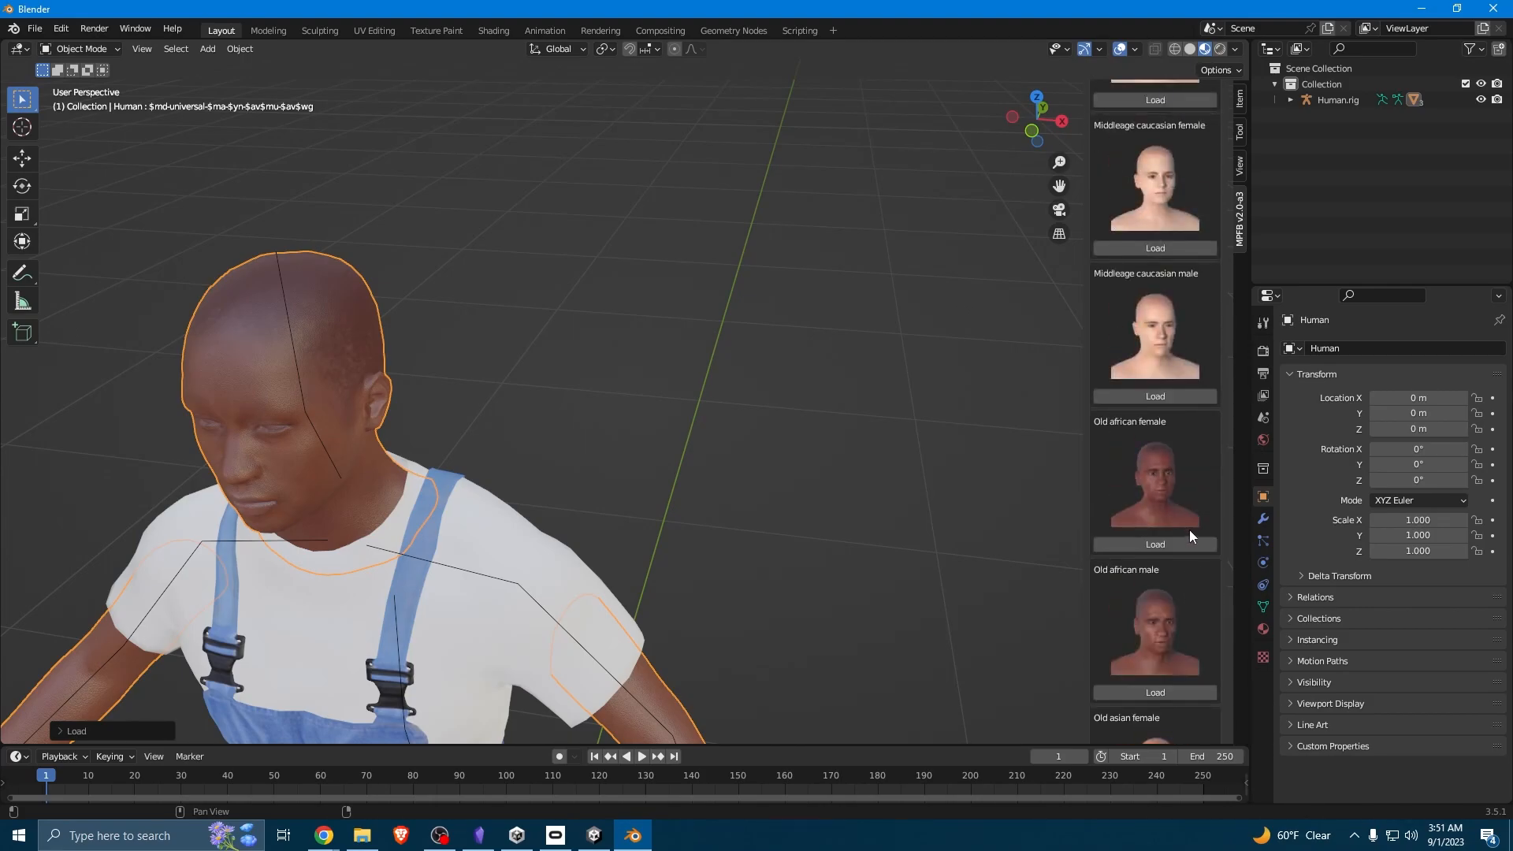
scroll(1176, 520, up, 5)
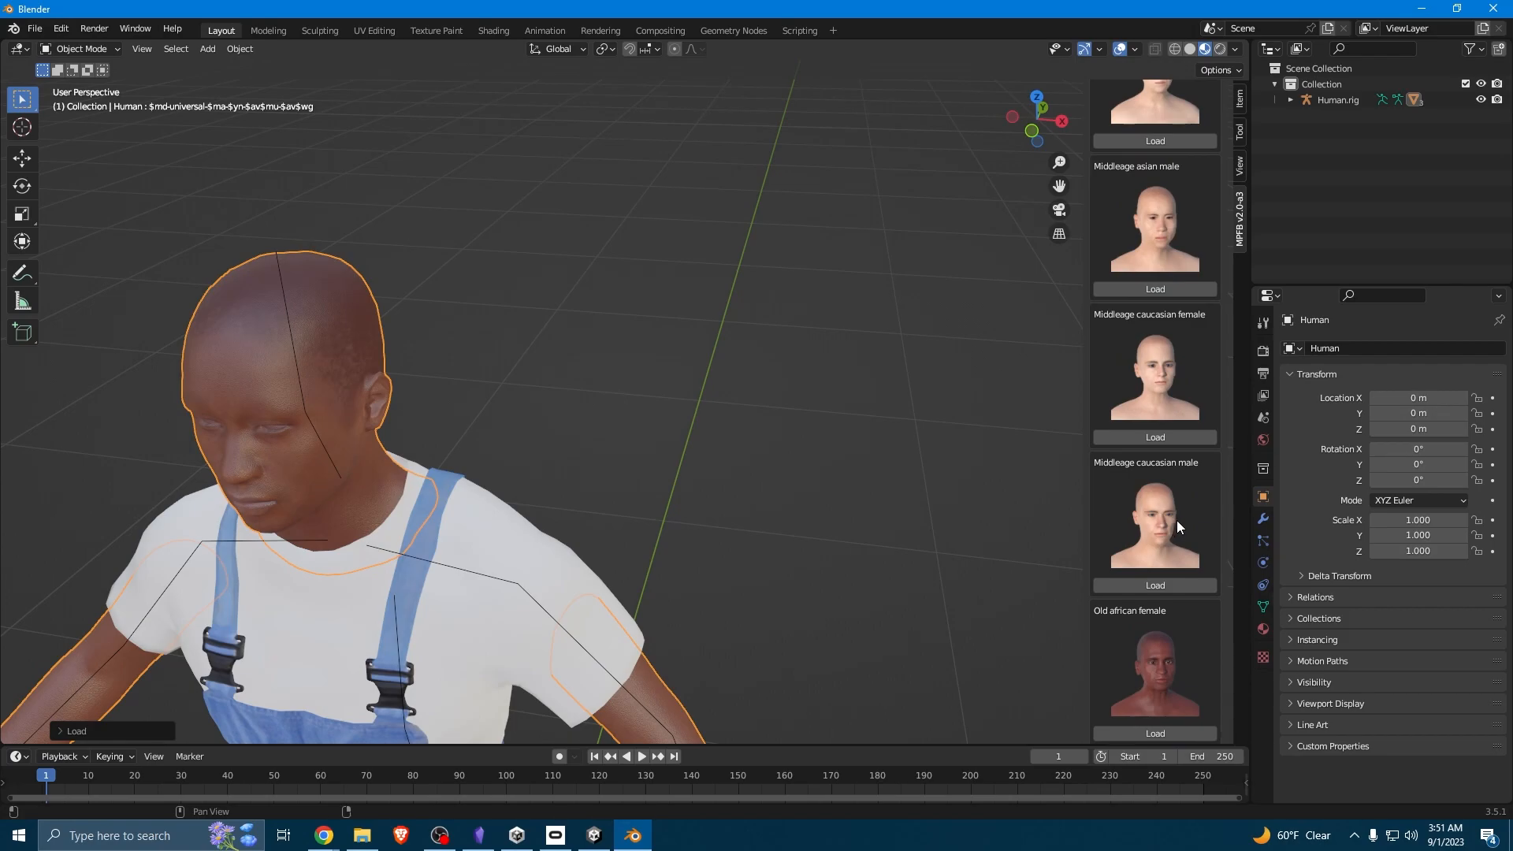
scroll(1176, 520, up, 9)
scroll(1181, 521, up, 7)
Load the Young asian male skin onto the human and inspect the face and upper body from the front.
scroll(1184, 522, down, 20)
scroll(1137, 551, down, 19)
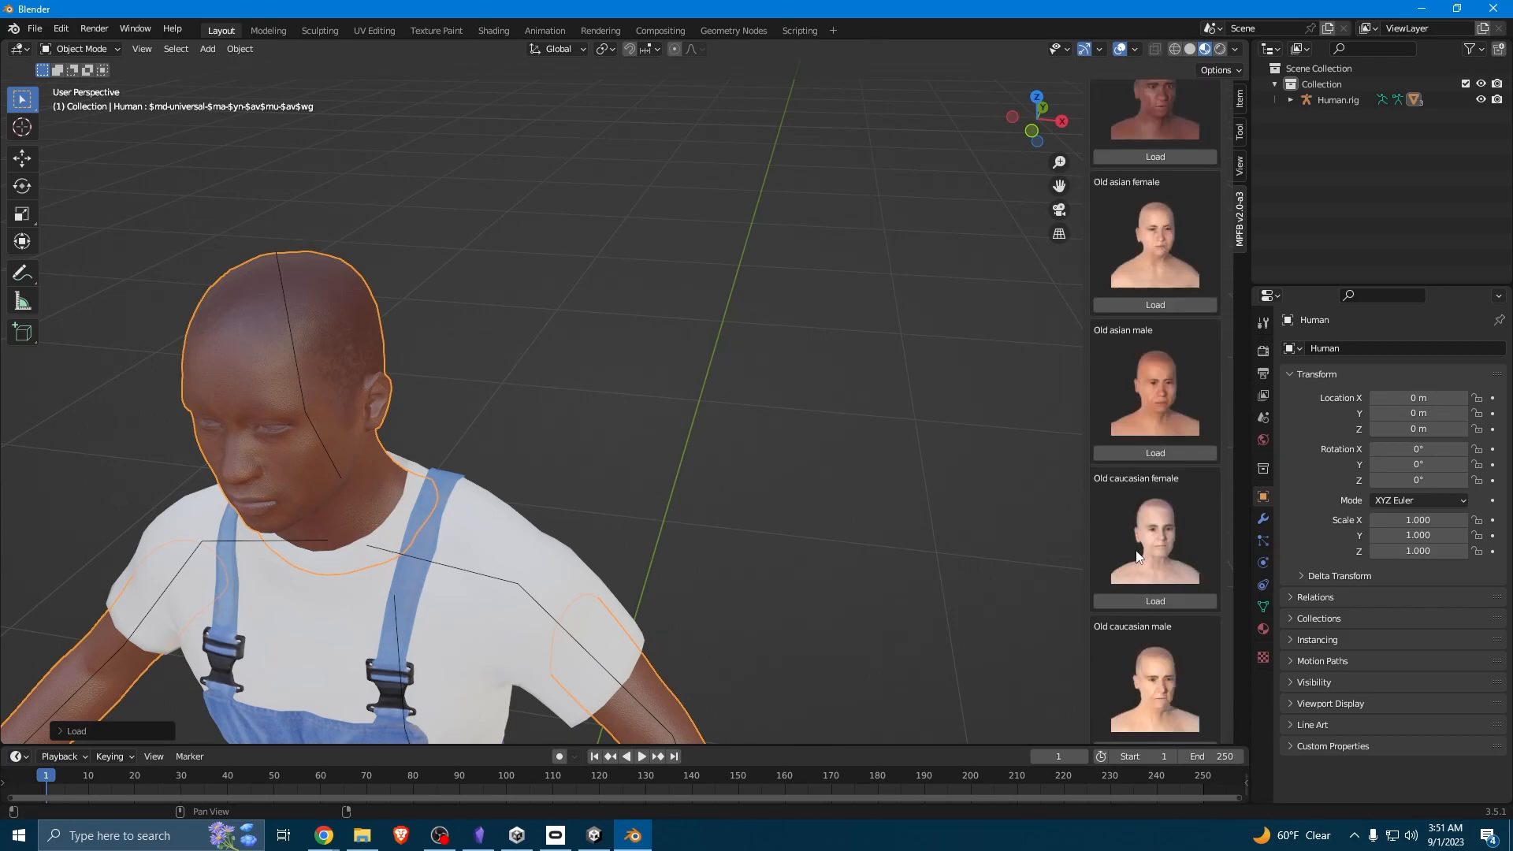
scroll(1136, 550, down, 16)
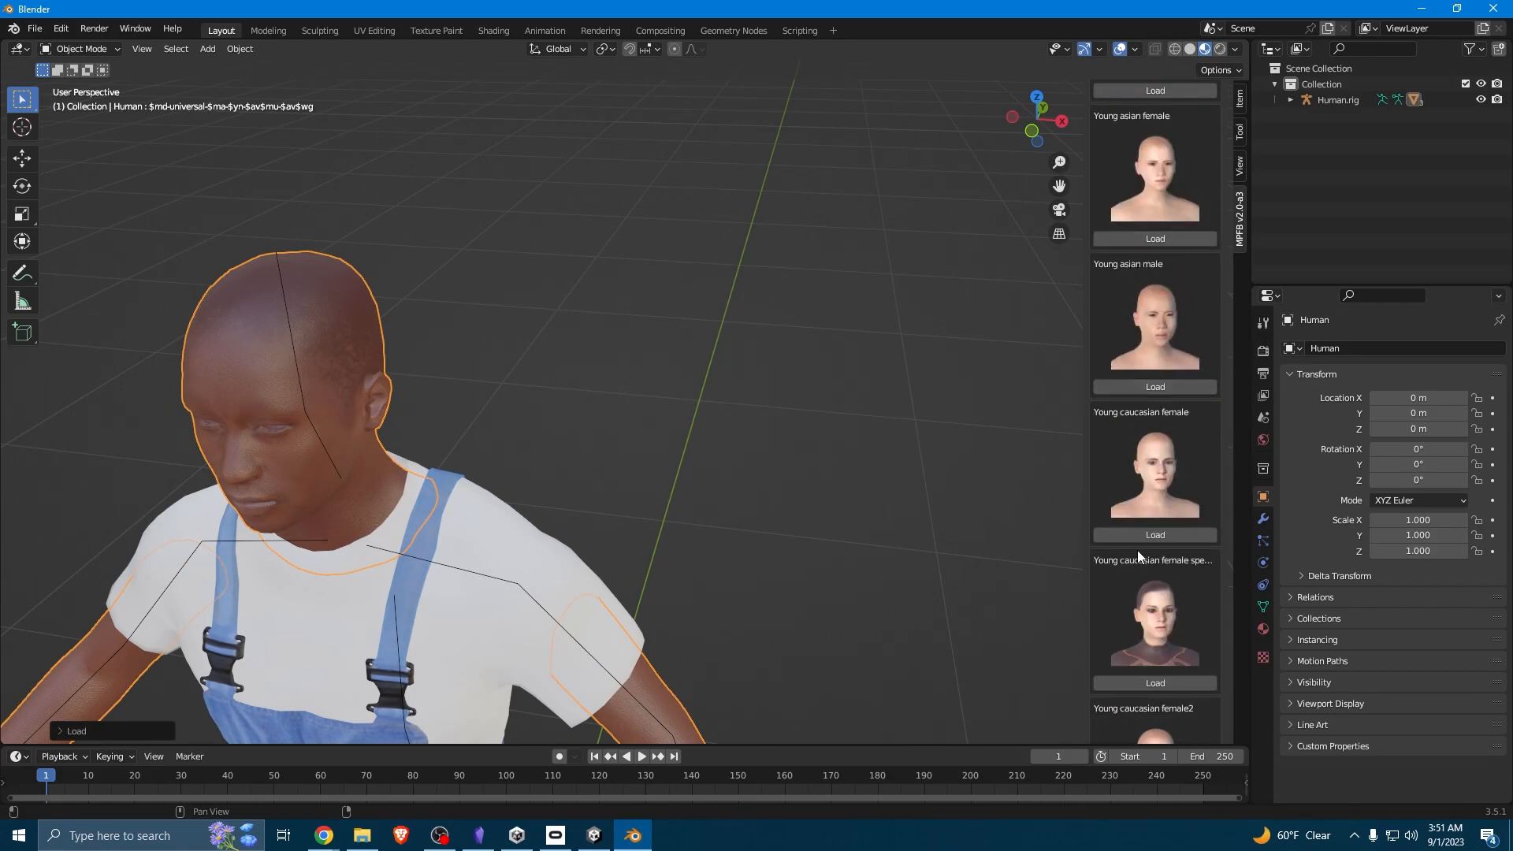
click(1133, 386)
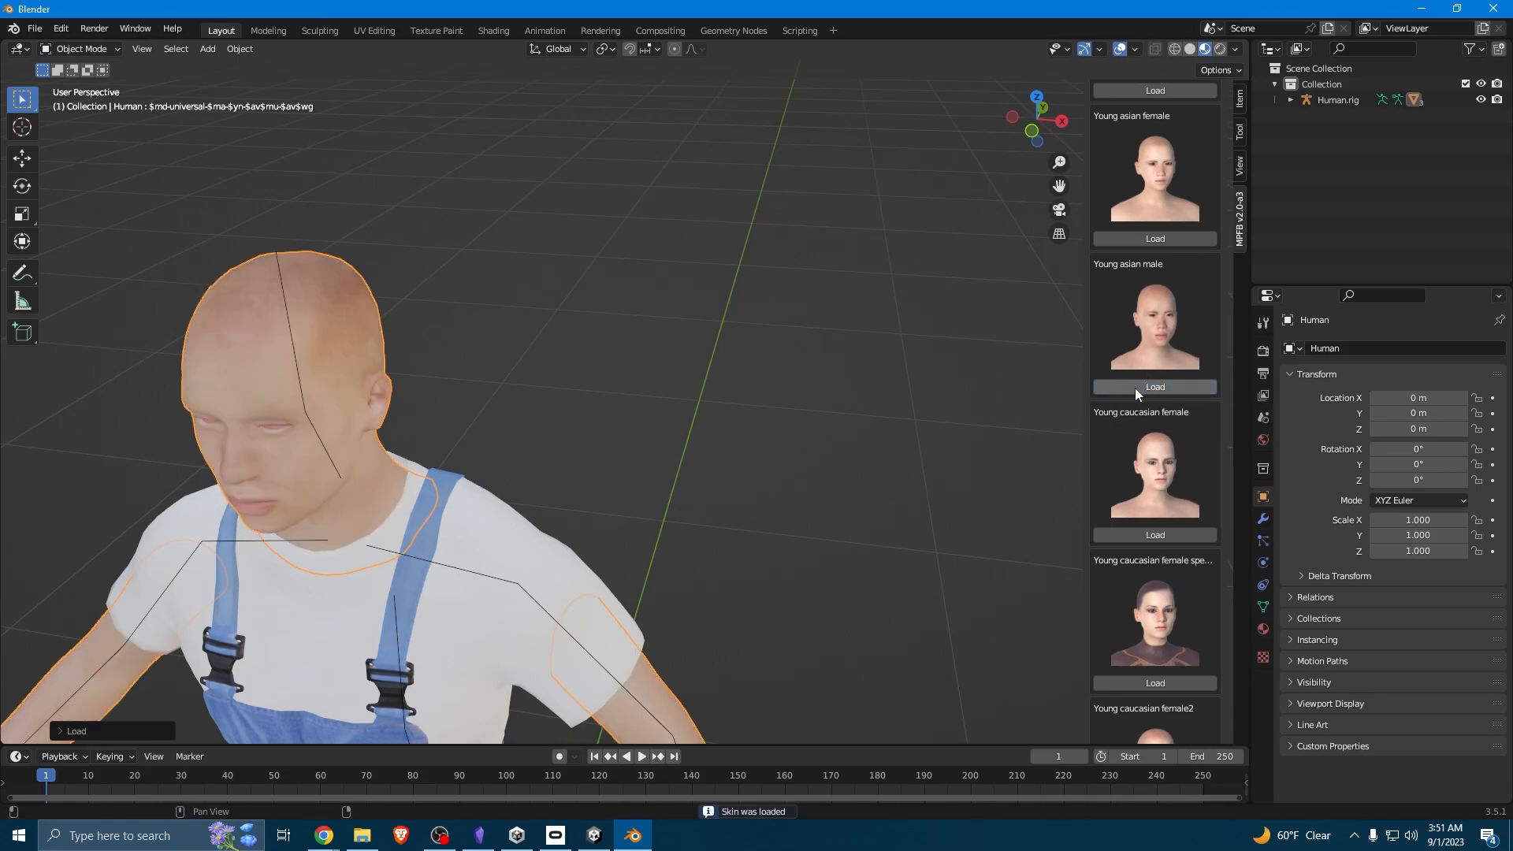
scroll(687, 579, down, 5)
middle_drag(762, 592, 576, 534)
scroll(760, 471, up, 3)
middle_drag(712, 487, 783, 504)
scroll(782, 503, down, 3)
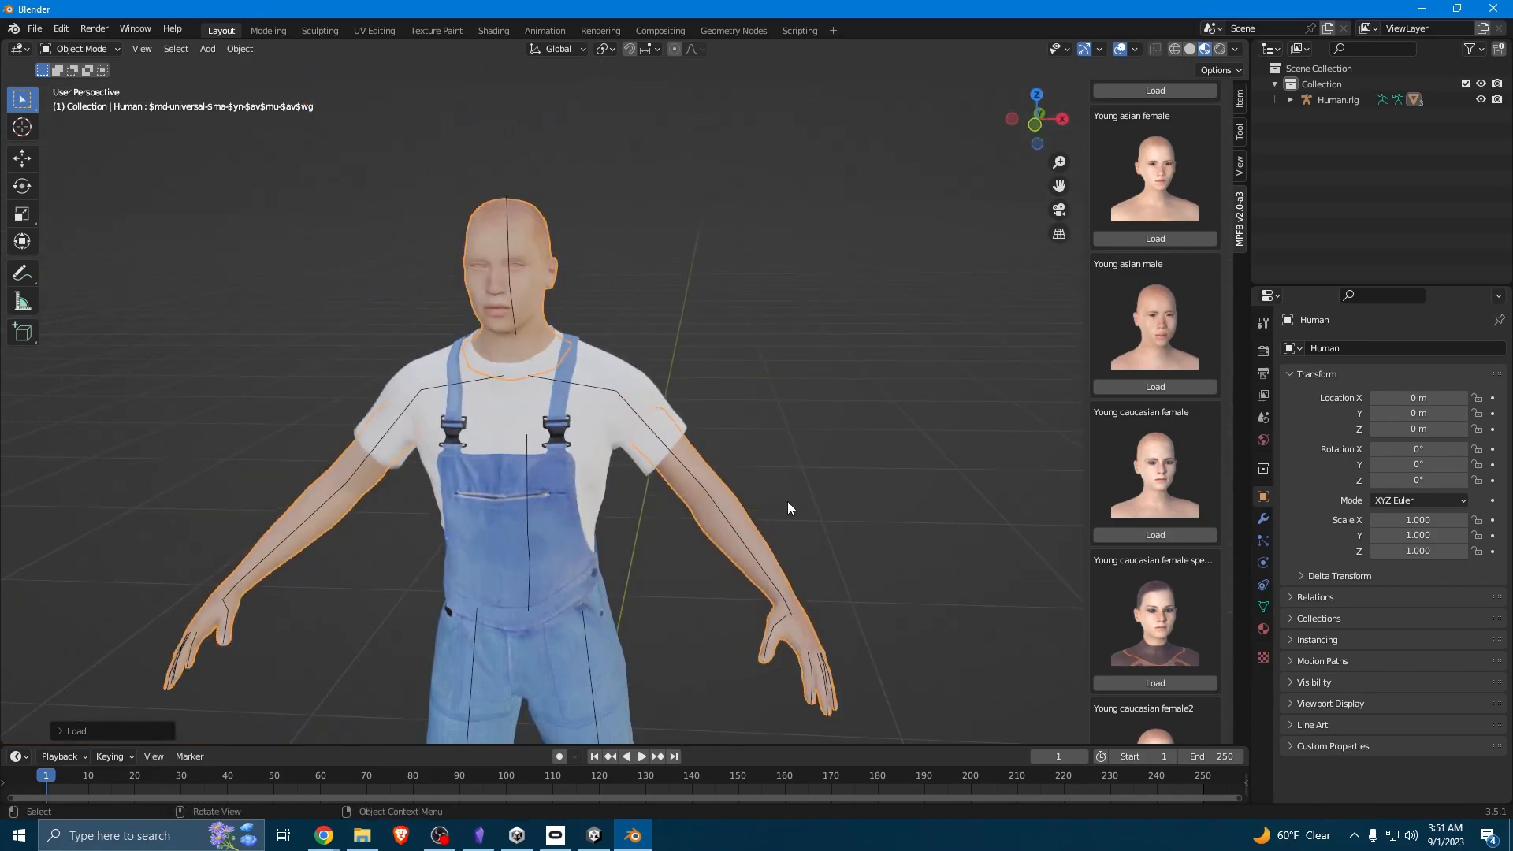
Look through the remaining caucasian, asian and old african skins, then collapse the Skins library.
scroll(1138, 315, down, 15)
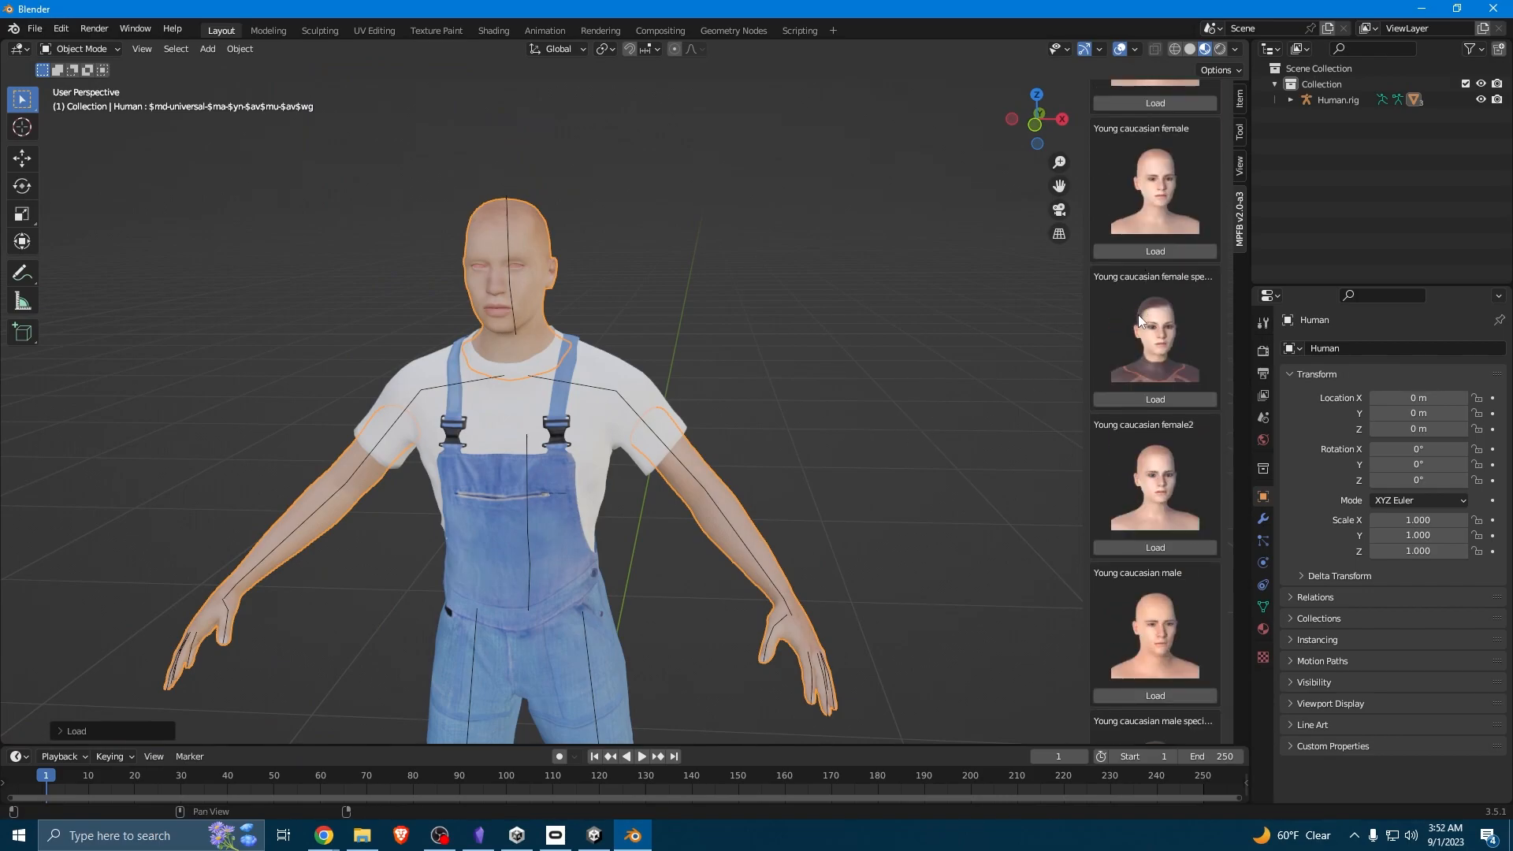
scroll(1138, 315, up, 15)
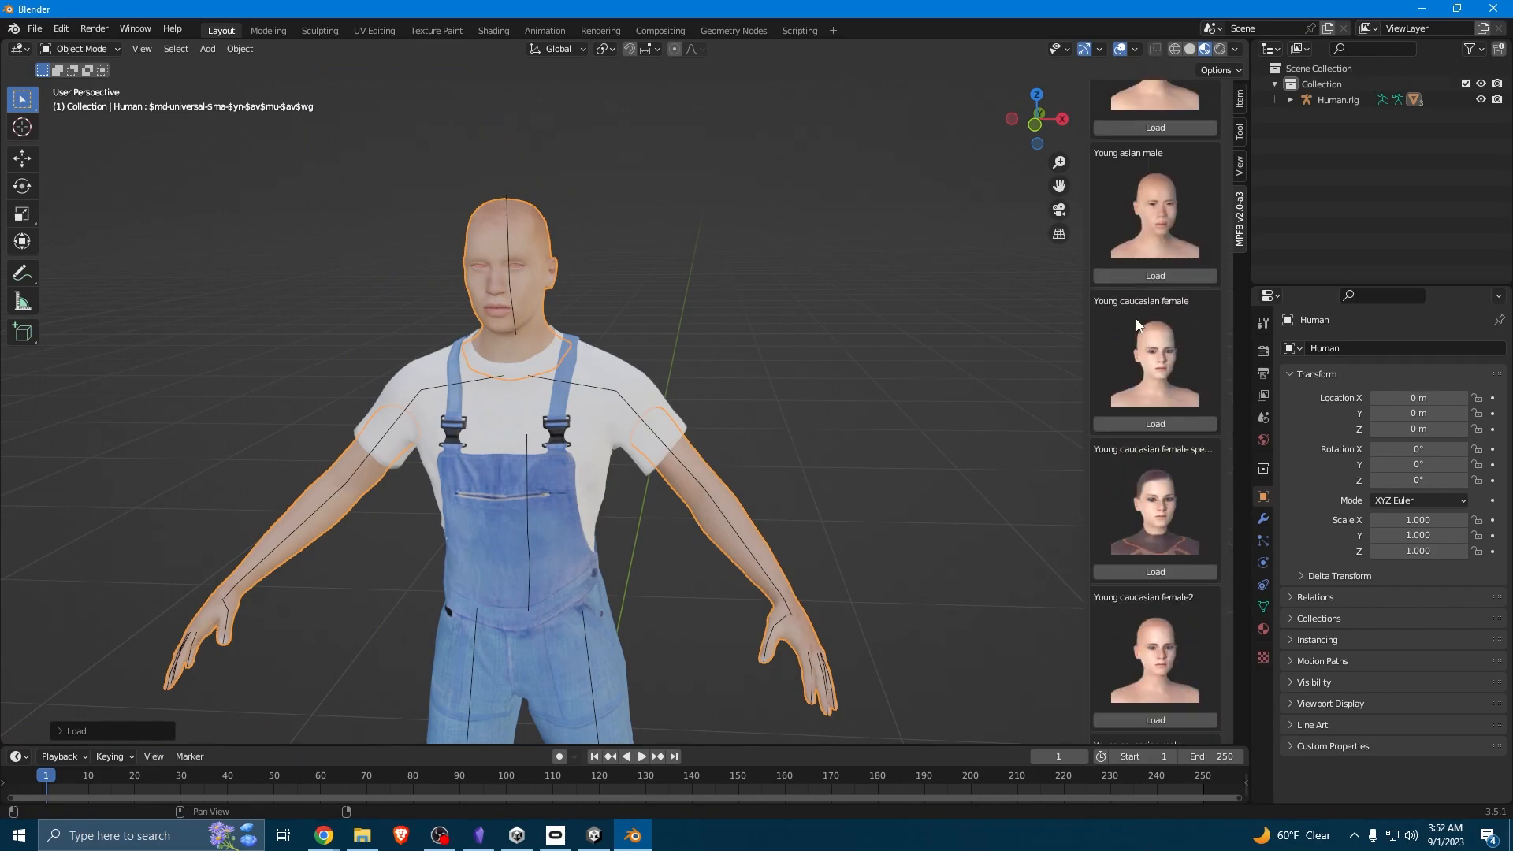
scroll(1130, 322, up, 10)
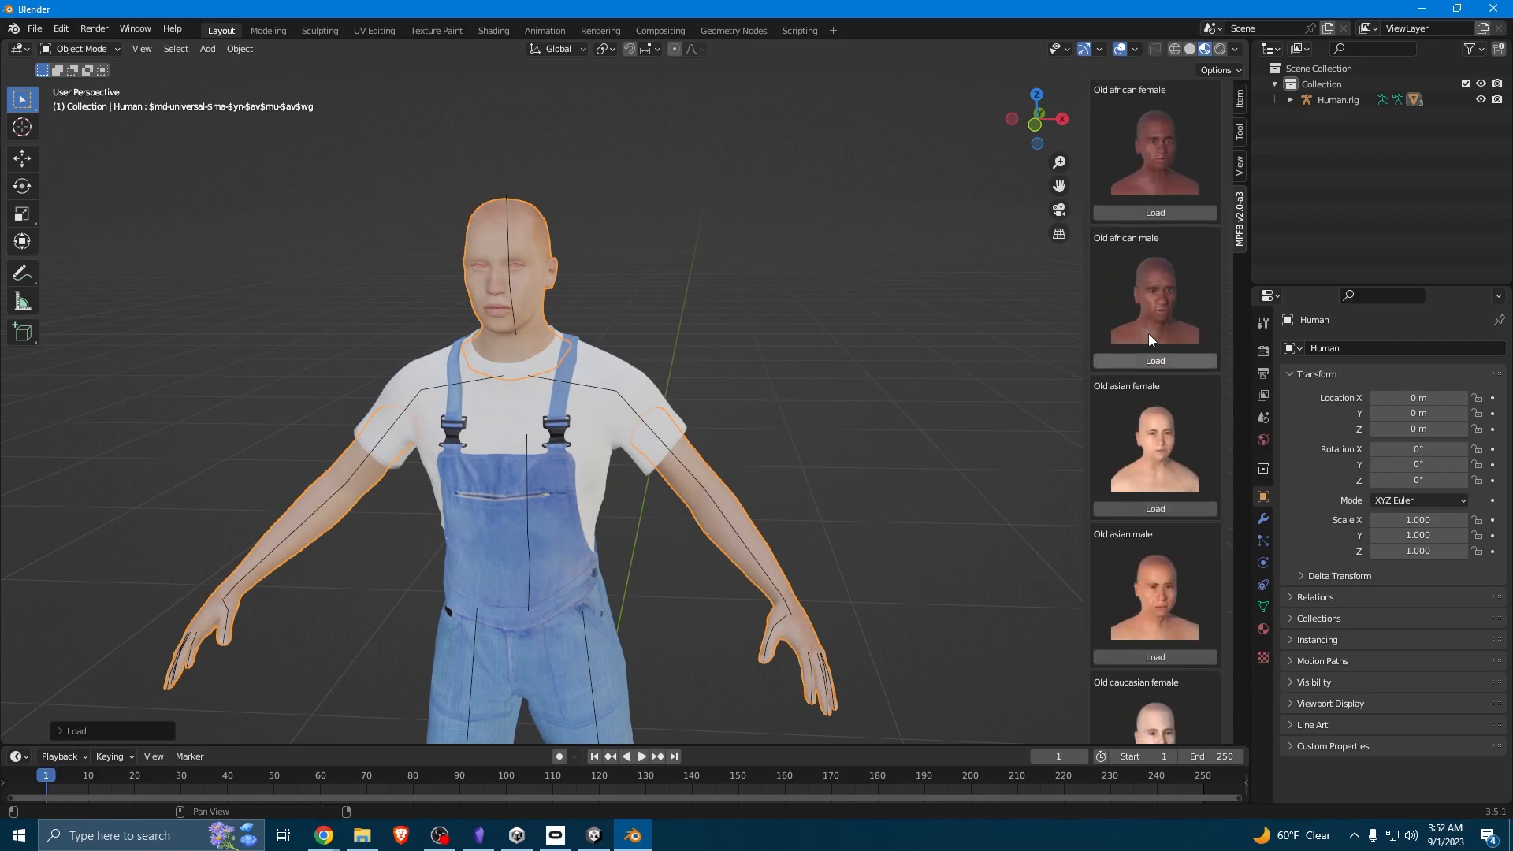
scroll(1140, 377, up, 8)
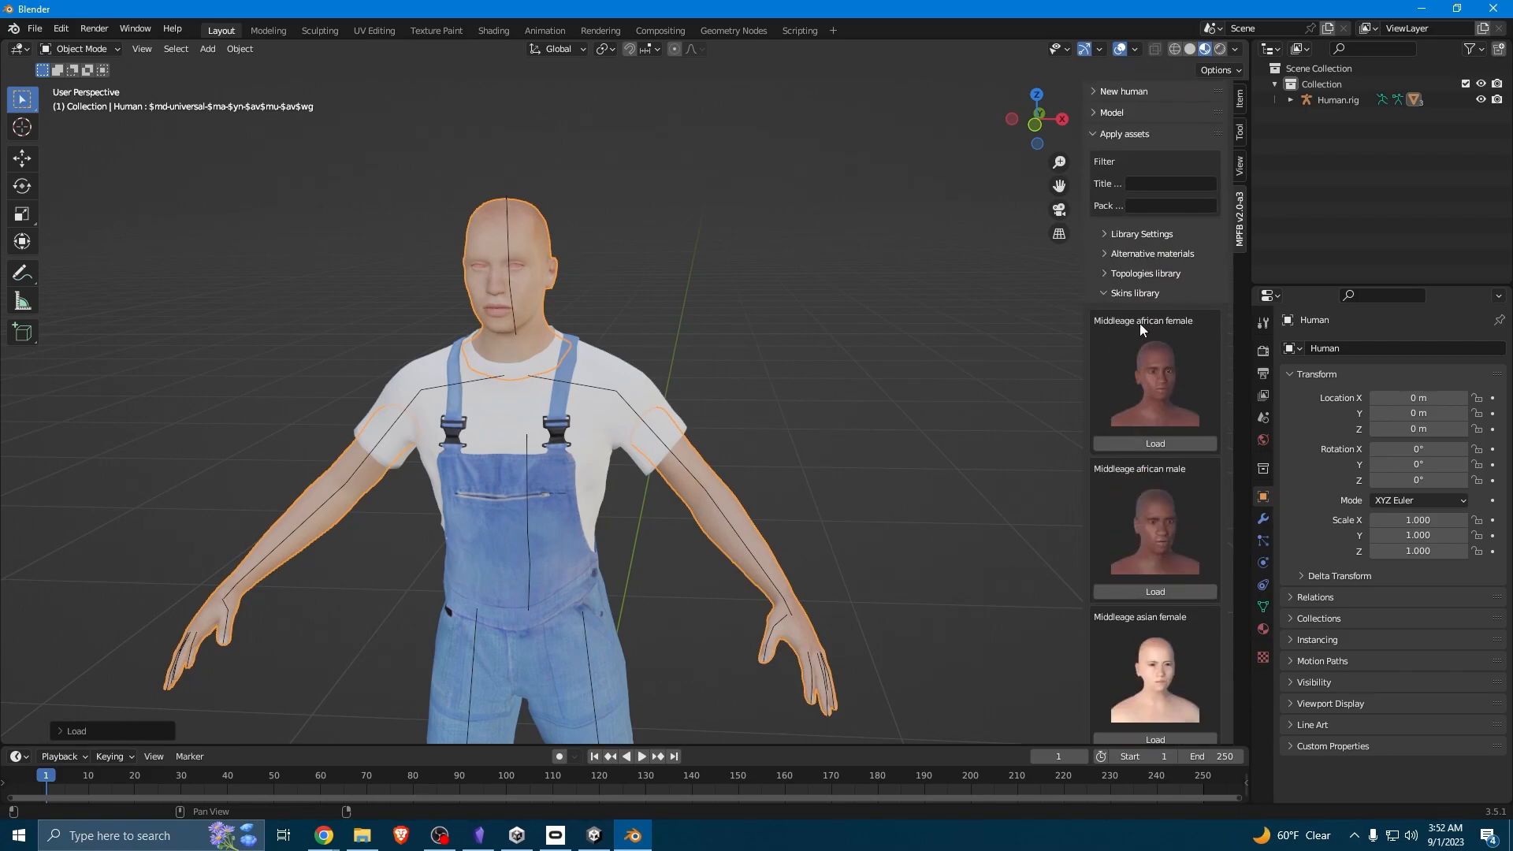
click(1110, 292)
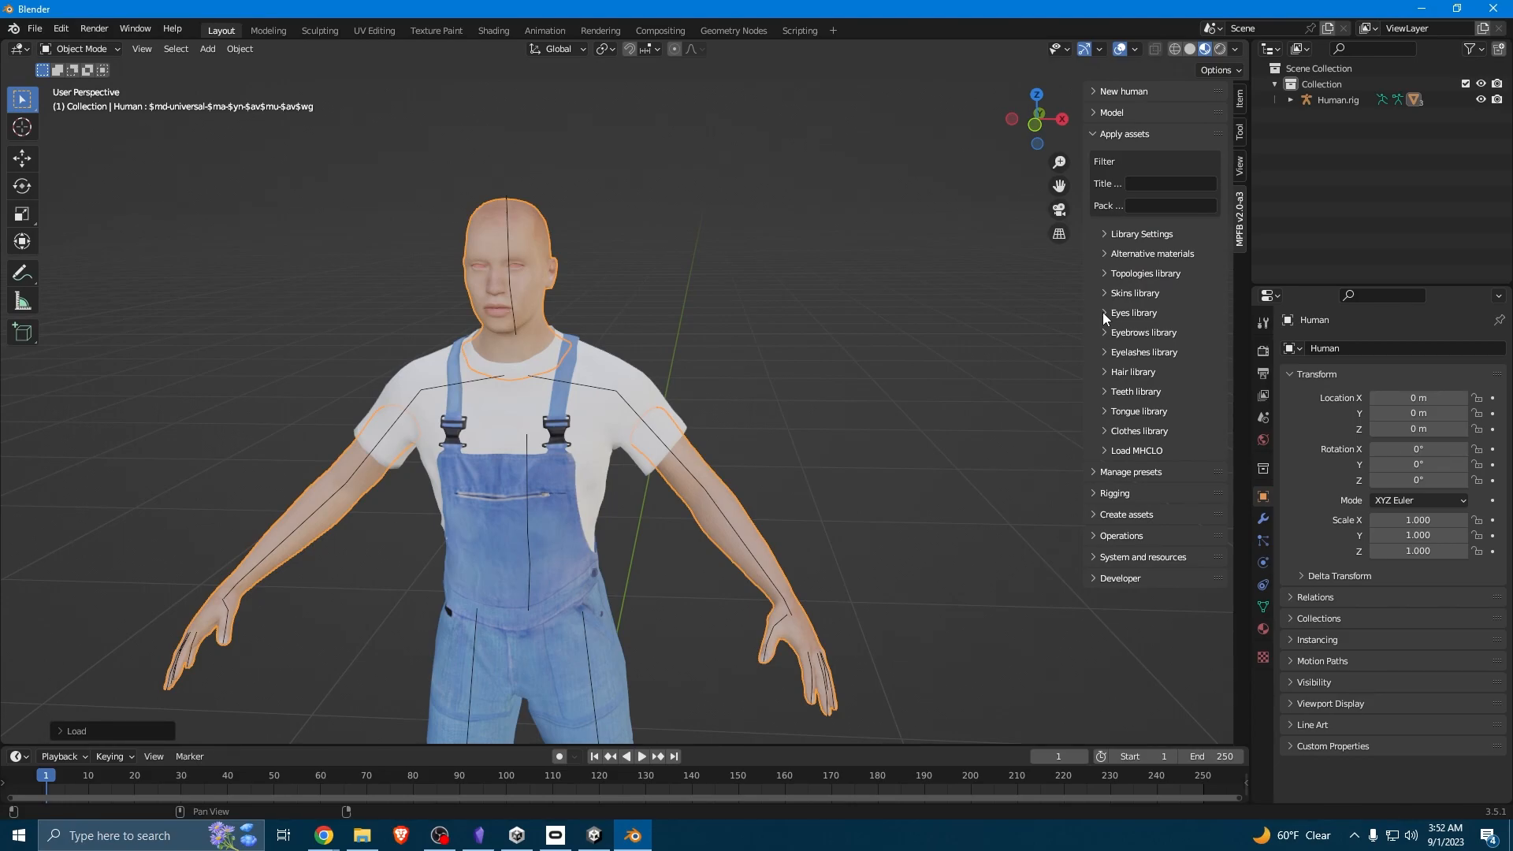
Load the second eyes asset from the Eyes library onto the human and collapse that library.
click(1103, 312)
click(1151, 613)
click(1107, 308)
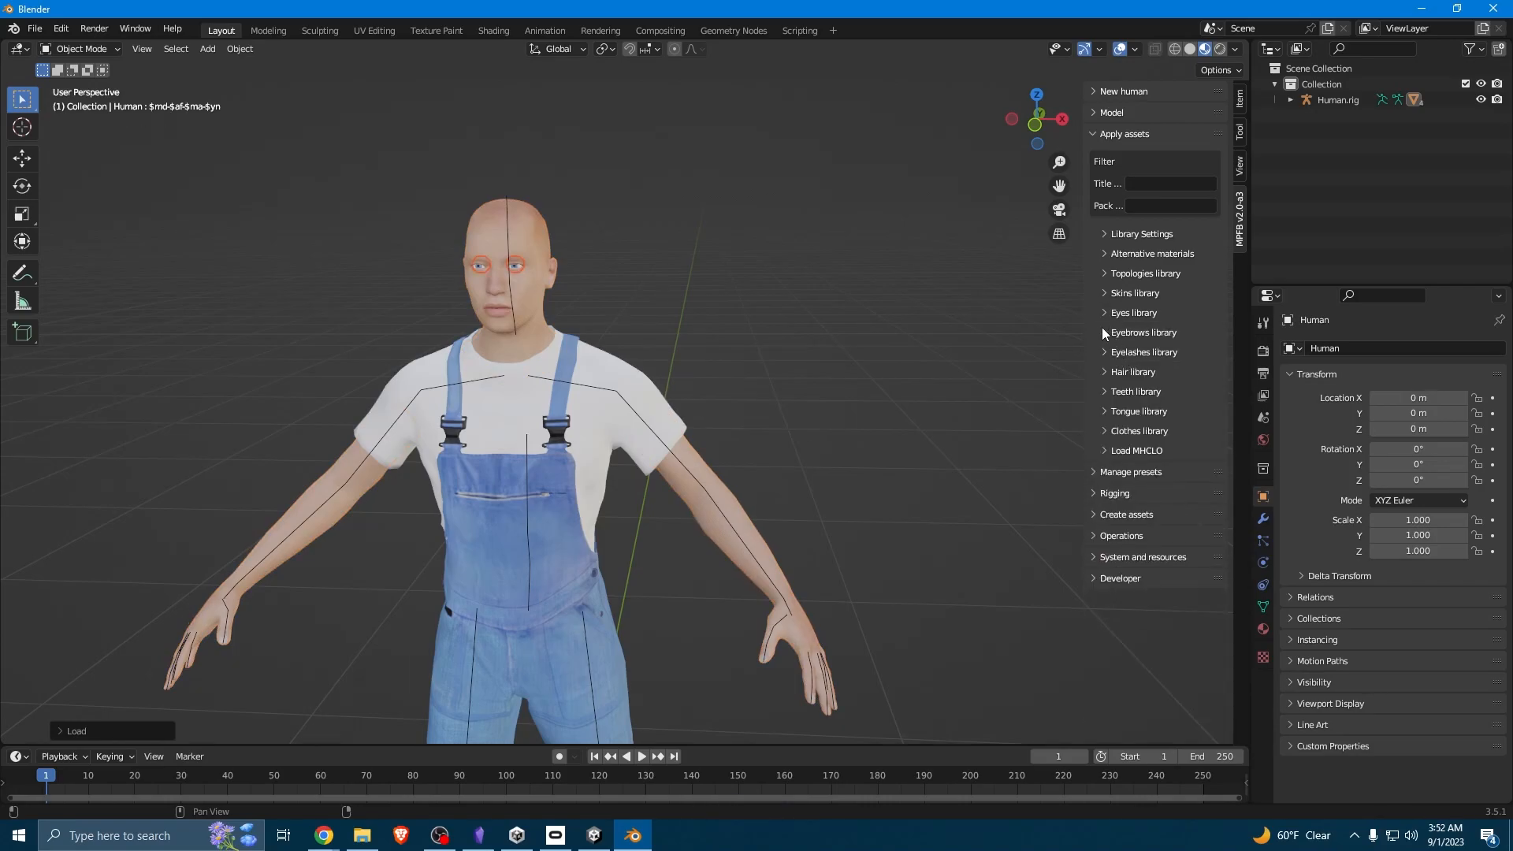
Load Eyebrow001 from the Eyebrows library and Eyelashes01 from the Eyelashes library onto the human.
click(1103, 331)
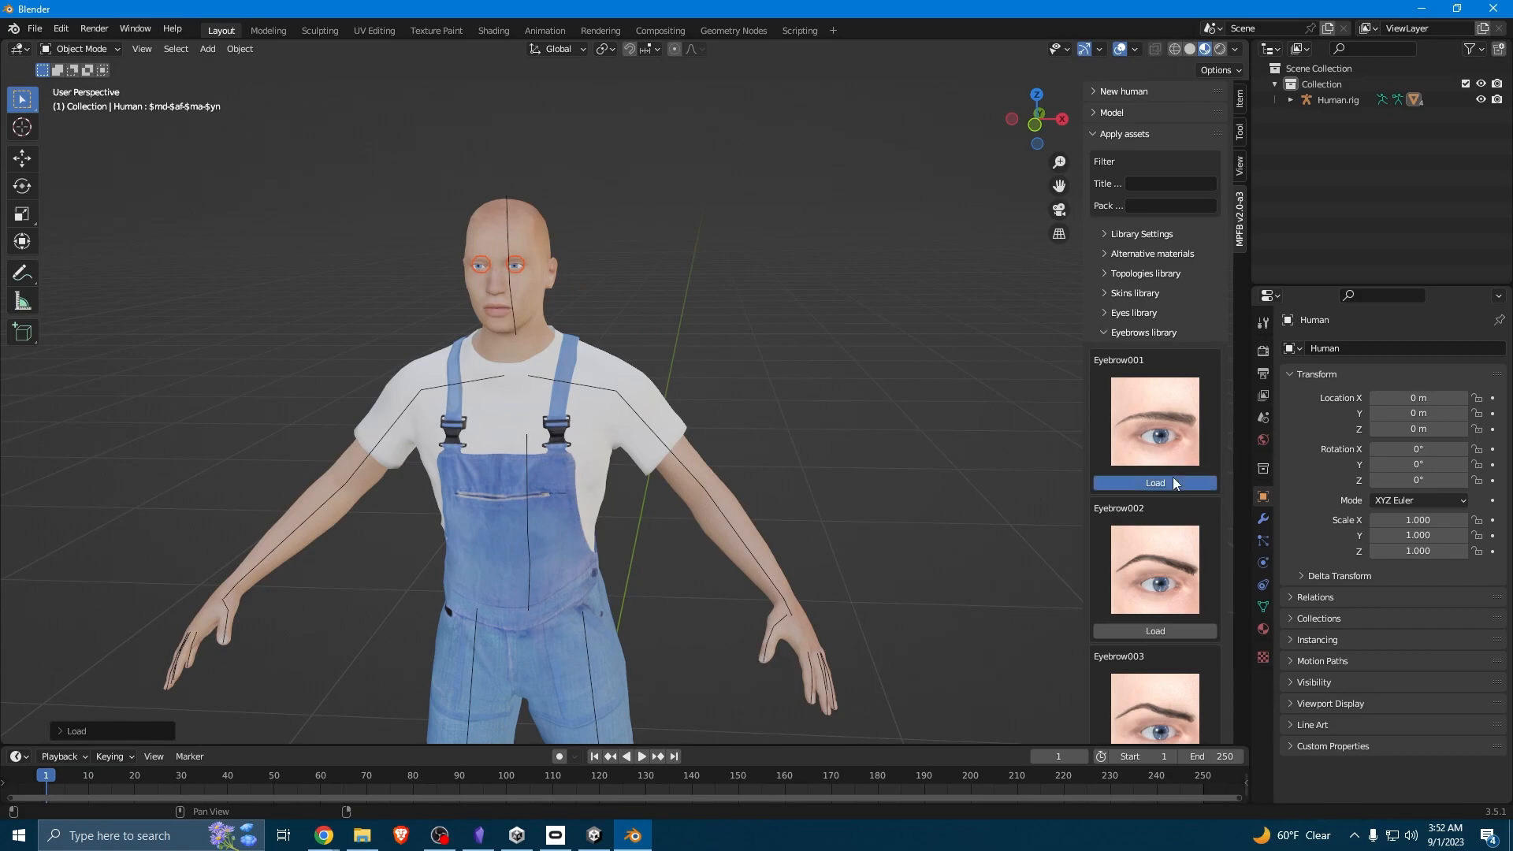
click(1173, 479)
click(1104, 331)
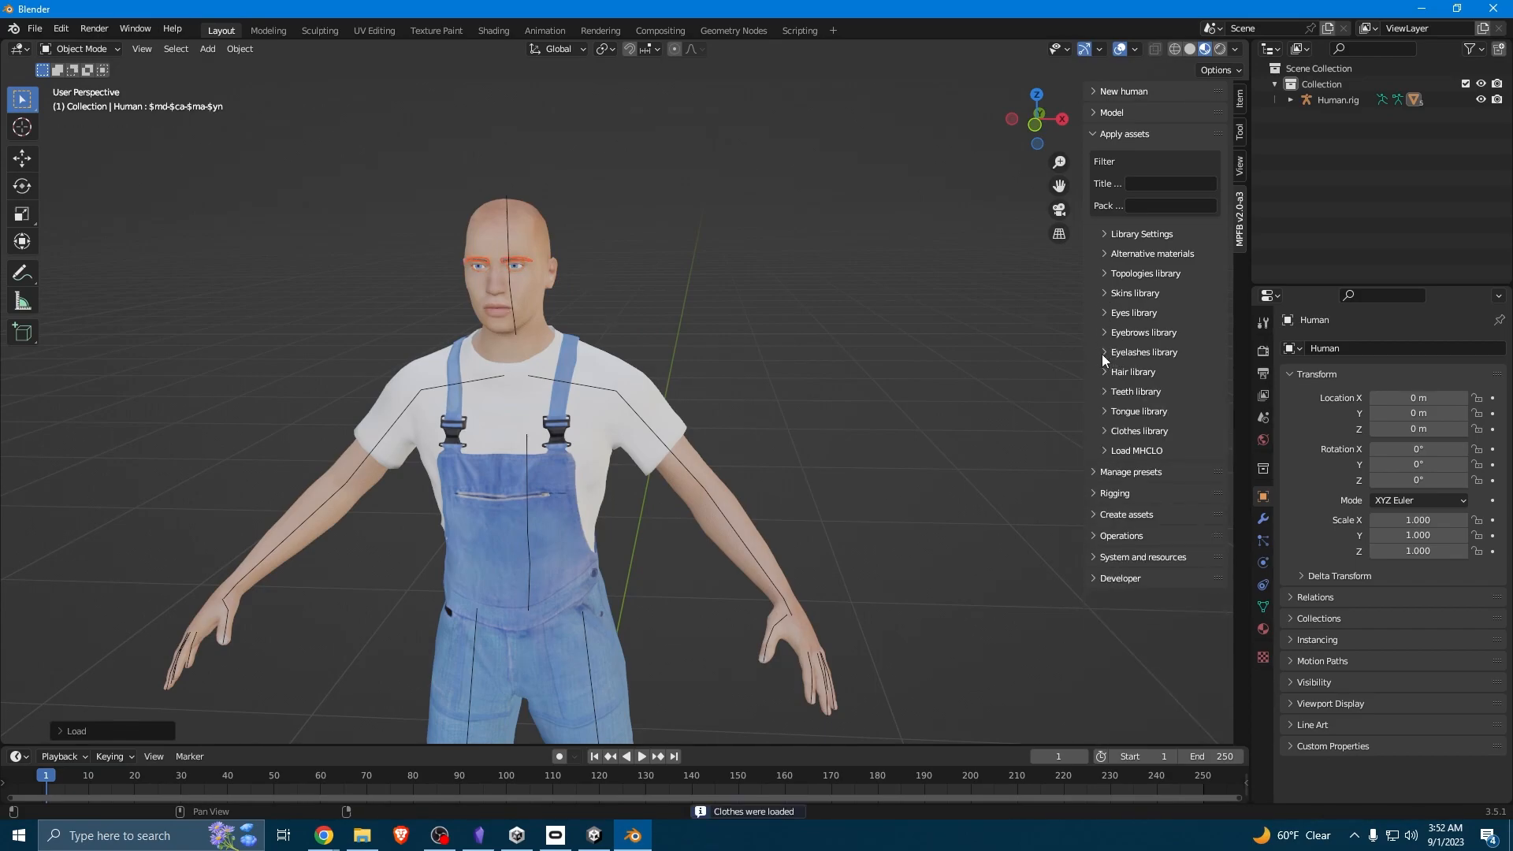
click(1101, 352)
click(1131, 503)
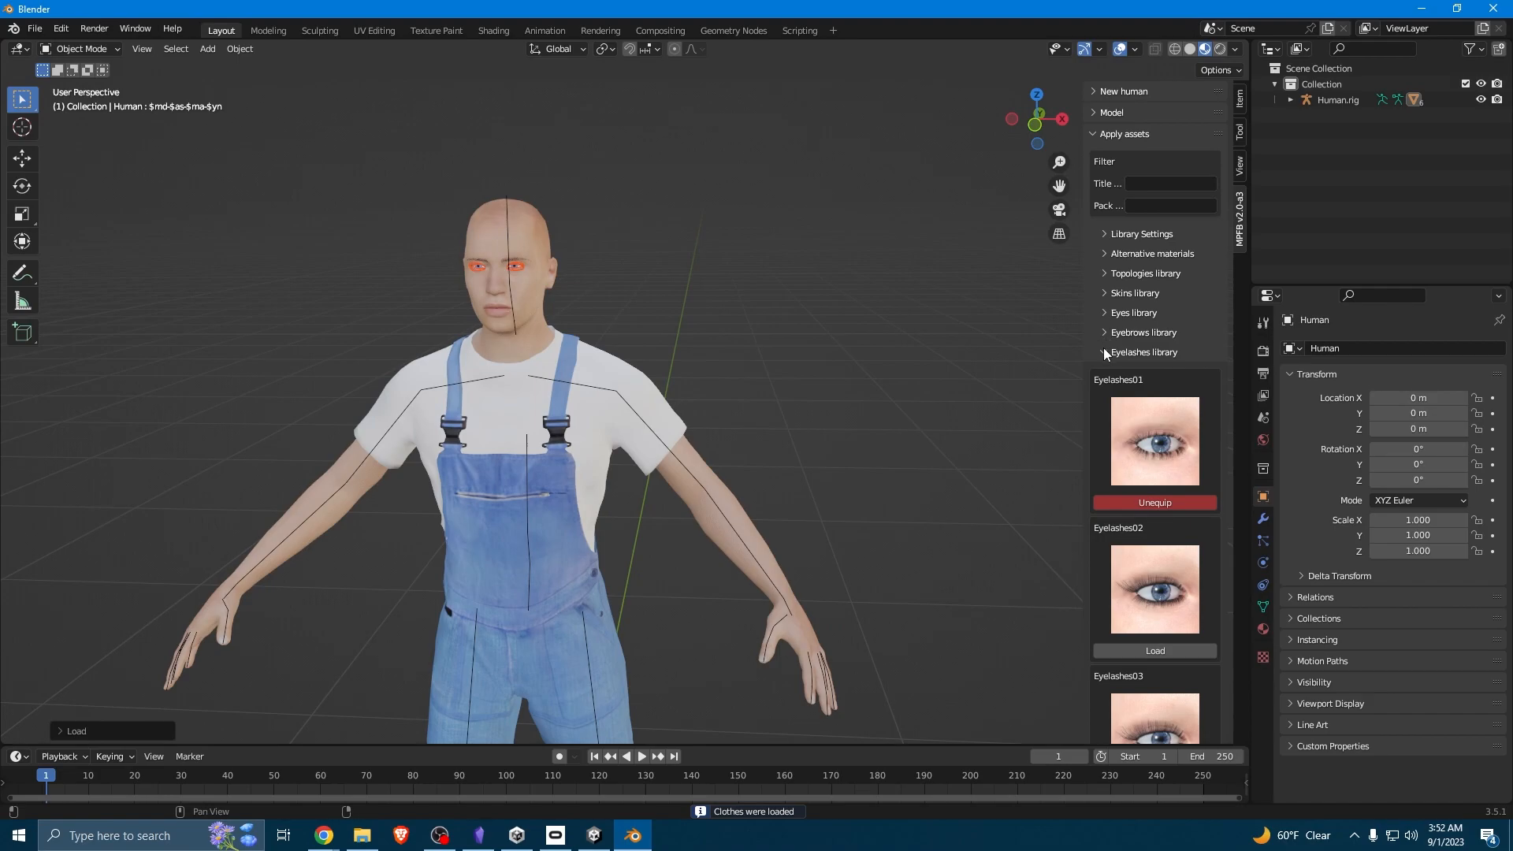
click(1103, 351)
Glance at the Hair library without loading any hair, and load Teeth base from the Teeth library.
click(1105, 371)
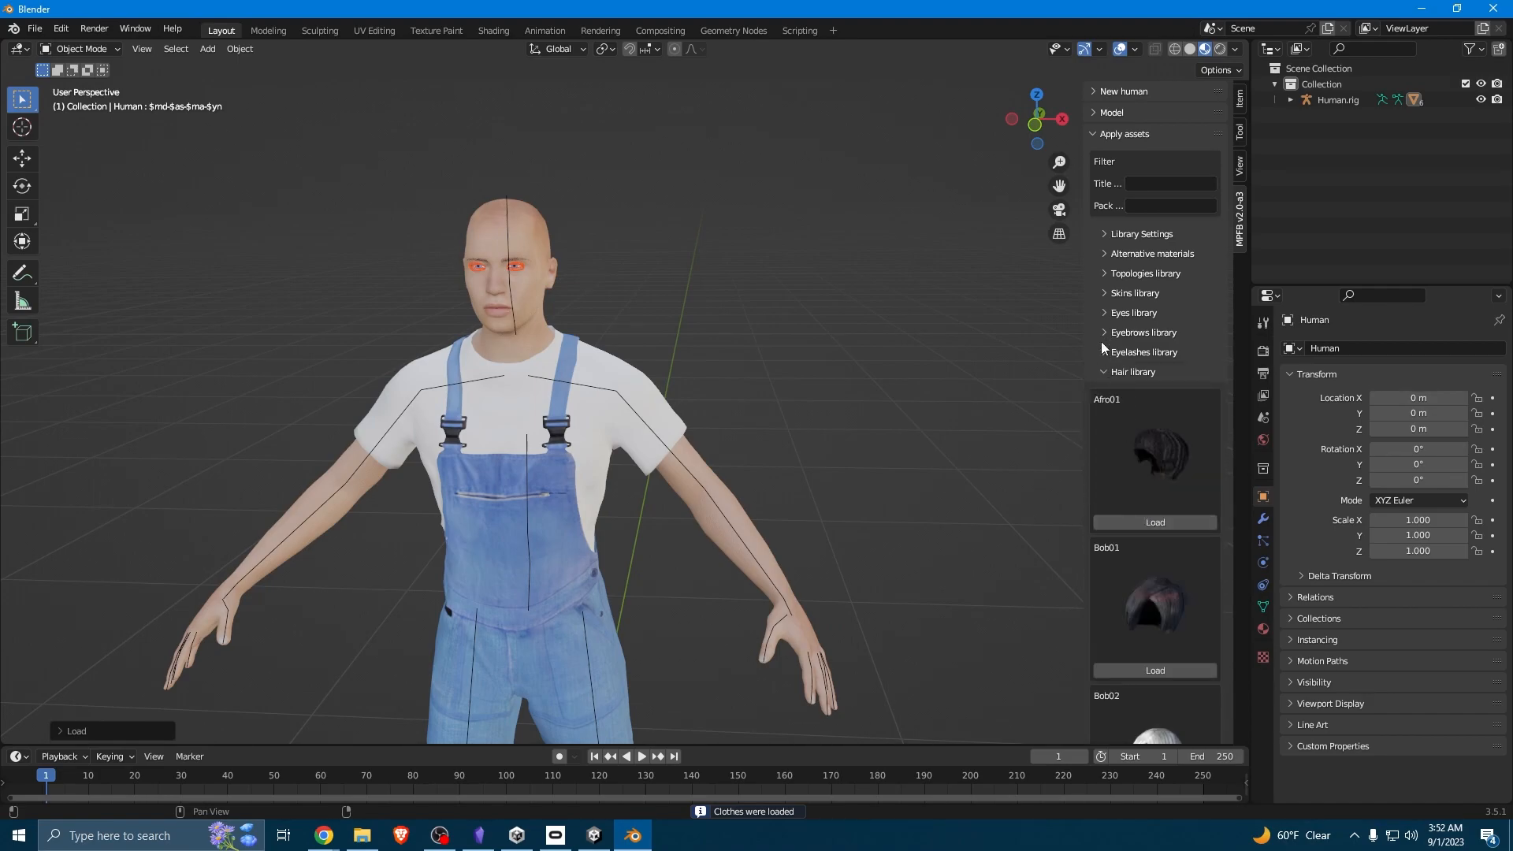
click(1107, 371)
click(1104, 390)
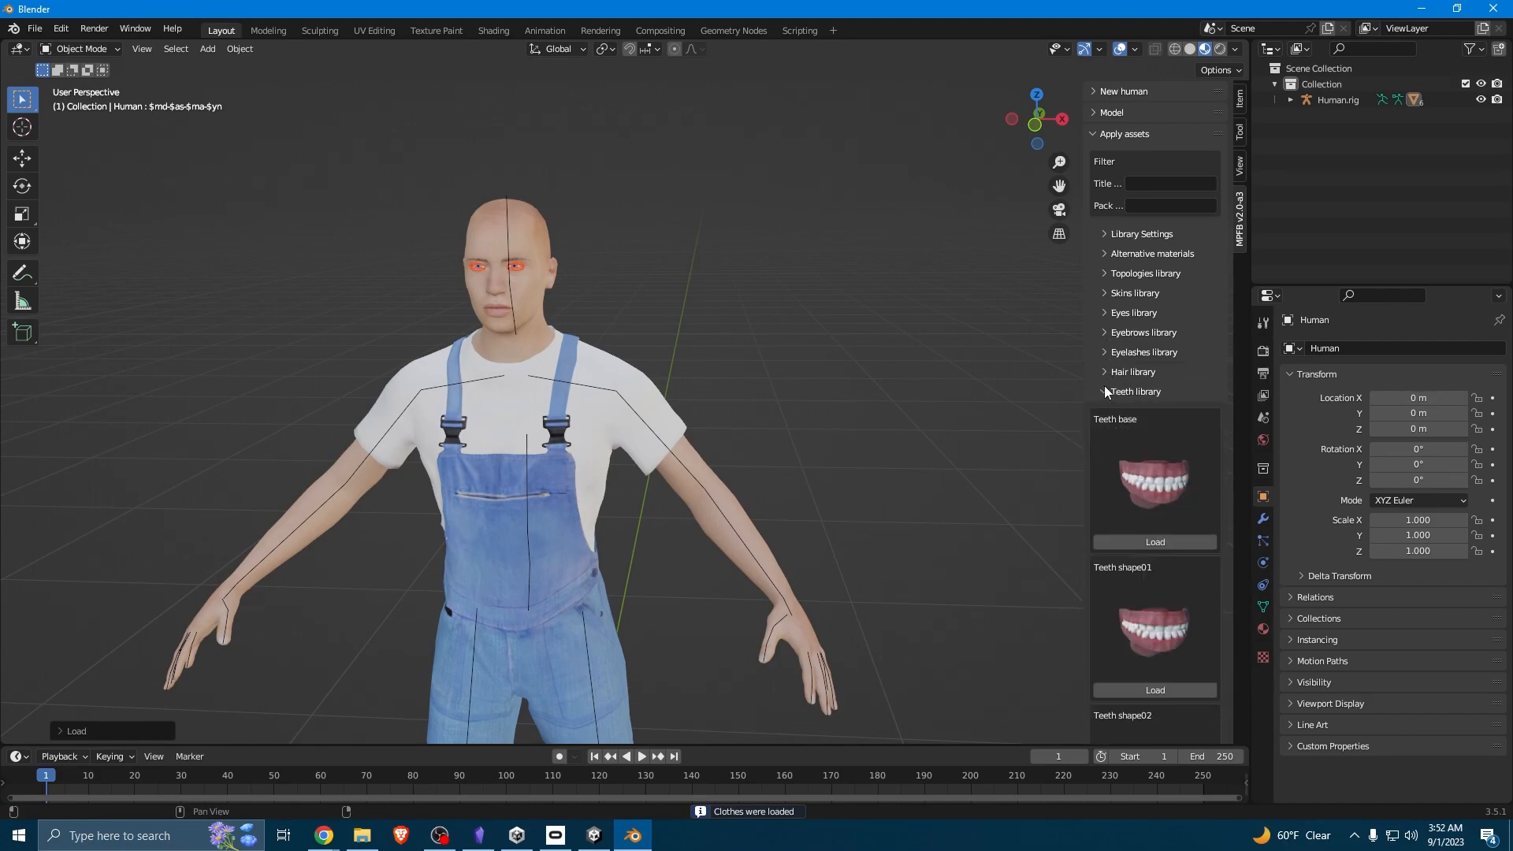
click(1156, 545)
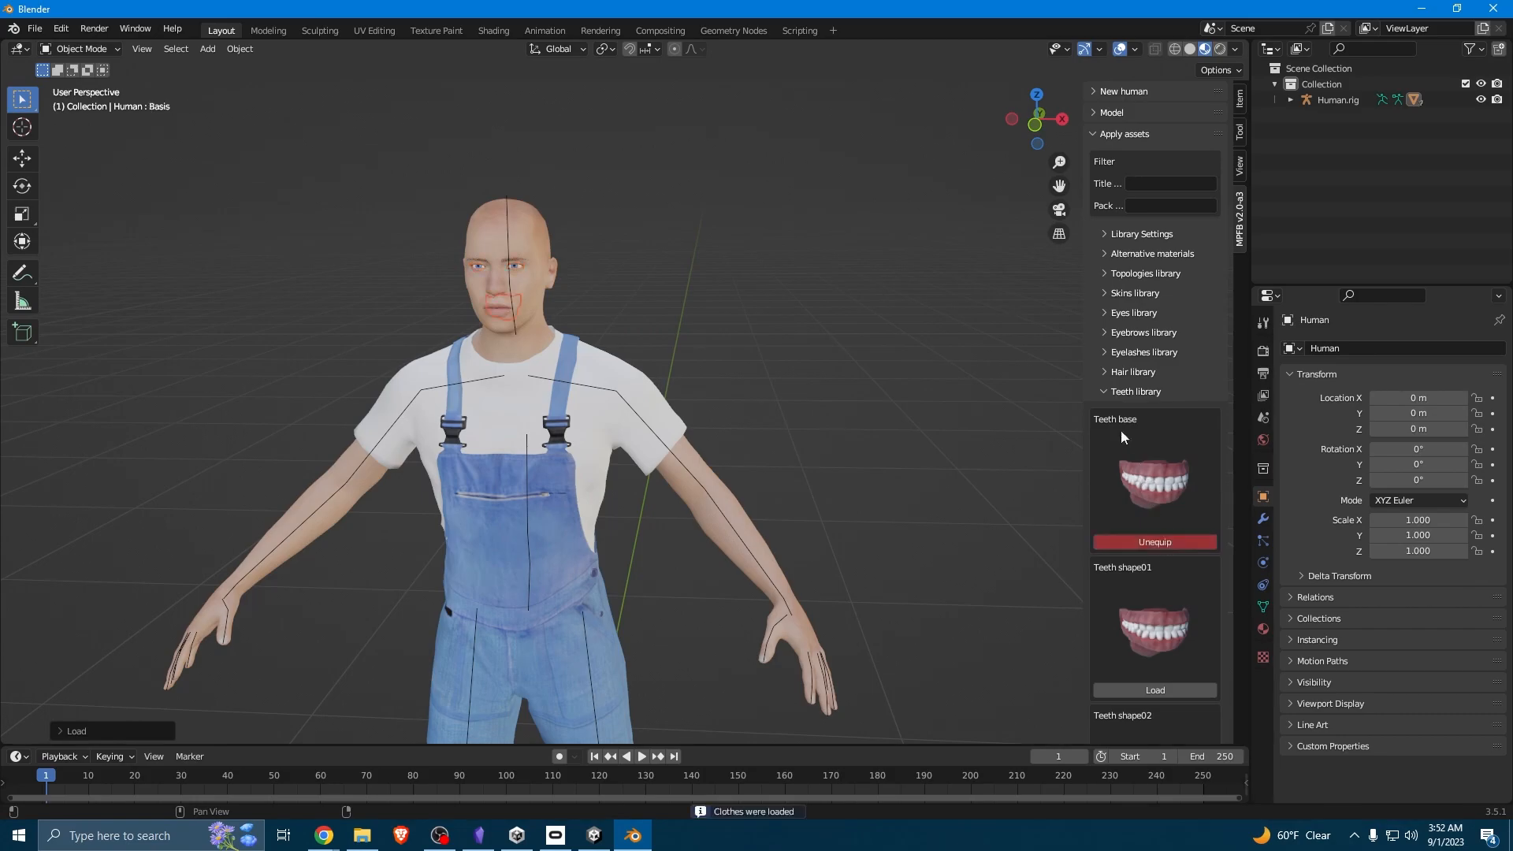
click(1102, 389)
Load the first tongue from the Tongue library onto the human and recheck the Teeth and Tongue libraries.
click(1106, 410)
click(1156, 563)
click(1102, 410)
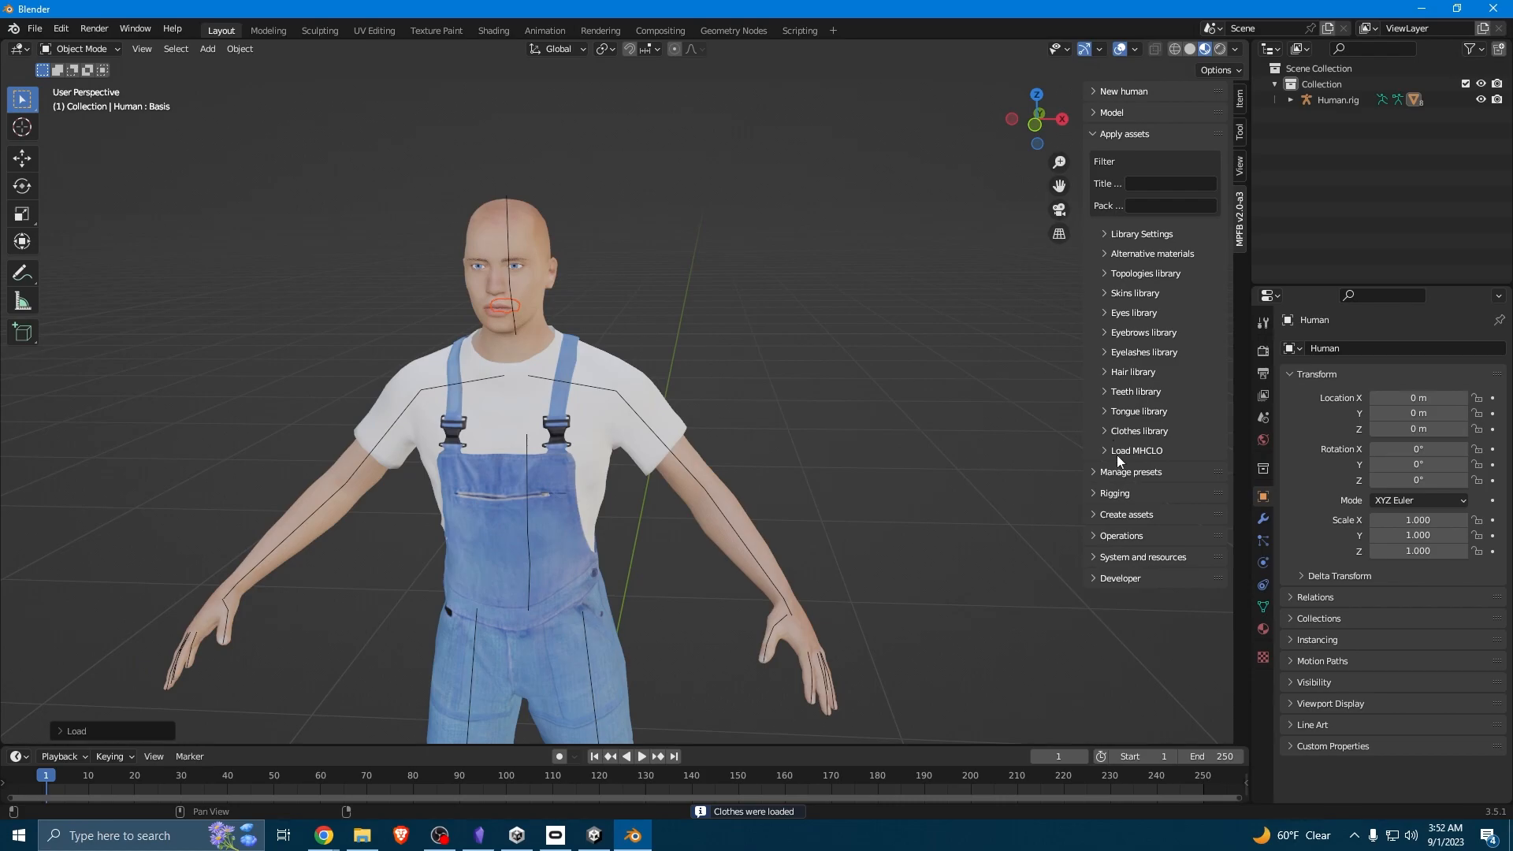
click(1109, 394)
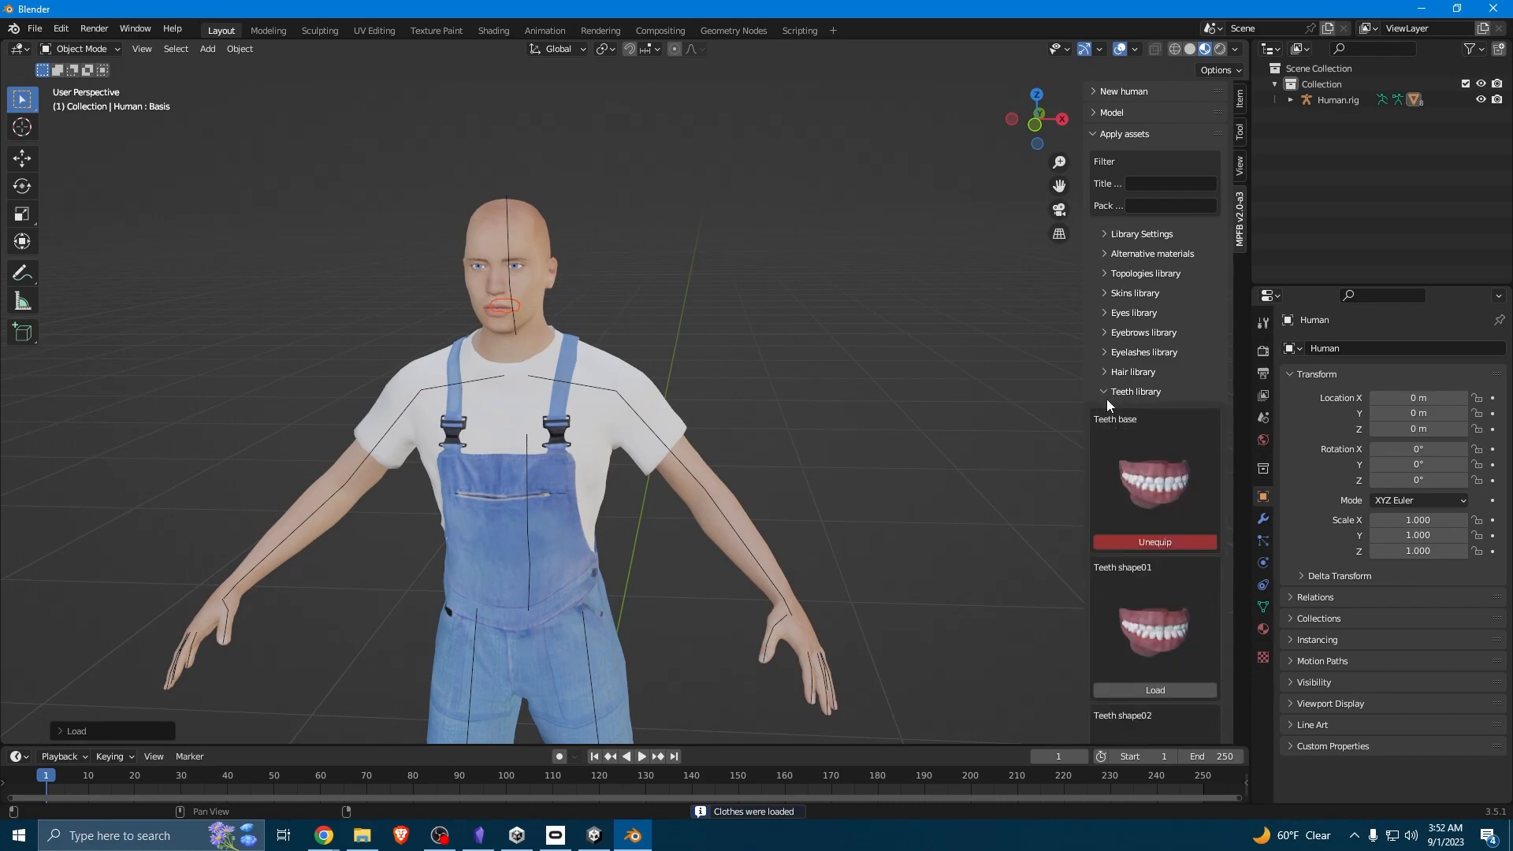
click(1109, 391)
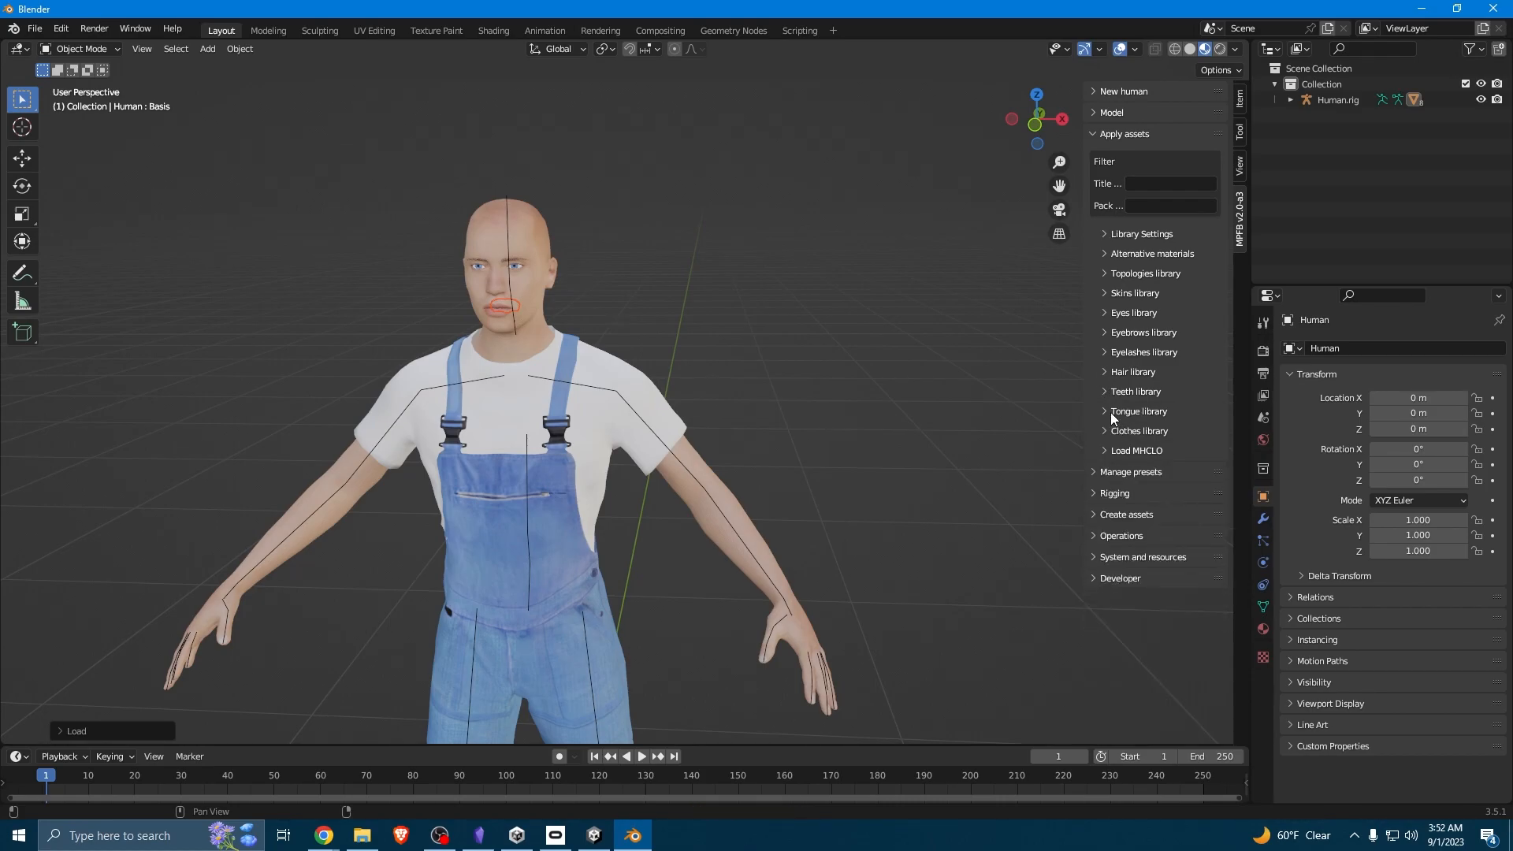
click(1110, 411)
click(1107, 411)
Inspect the whole dressed character from head to shoes from several sides.
scroll(517, 396, down, 6)
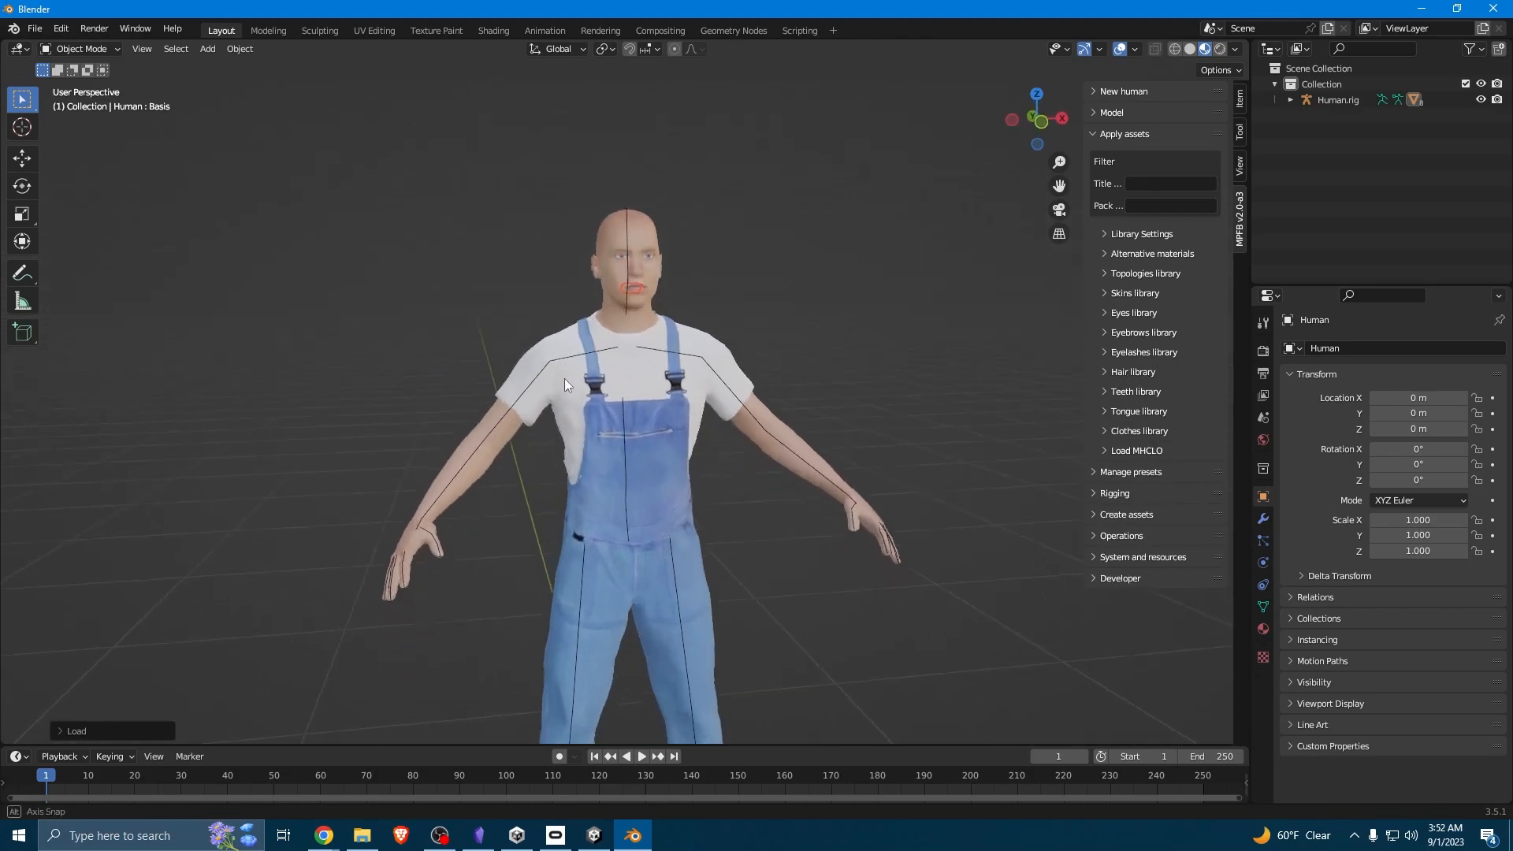
scroll(561, 376, up, 5)
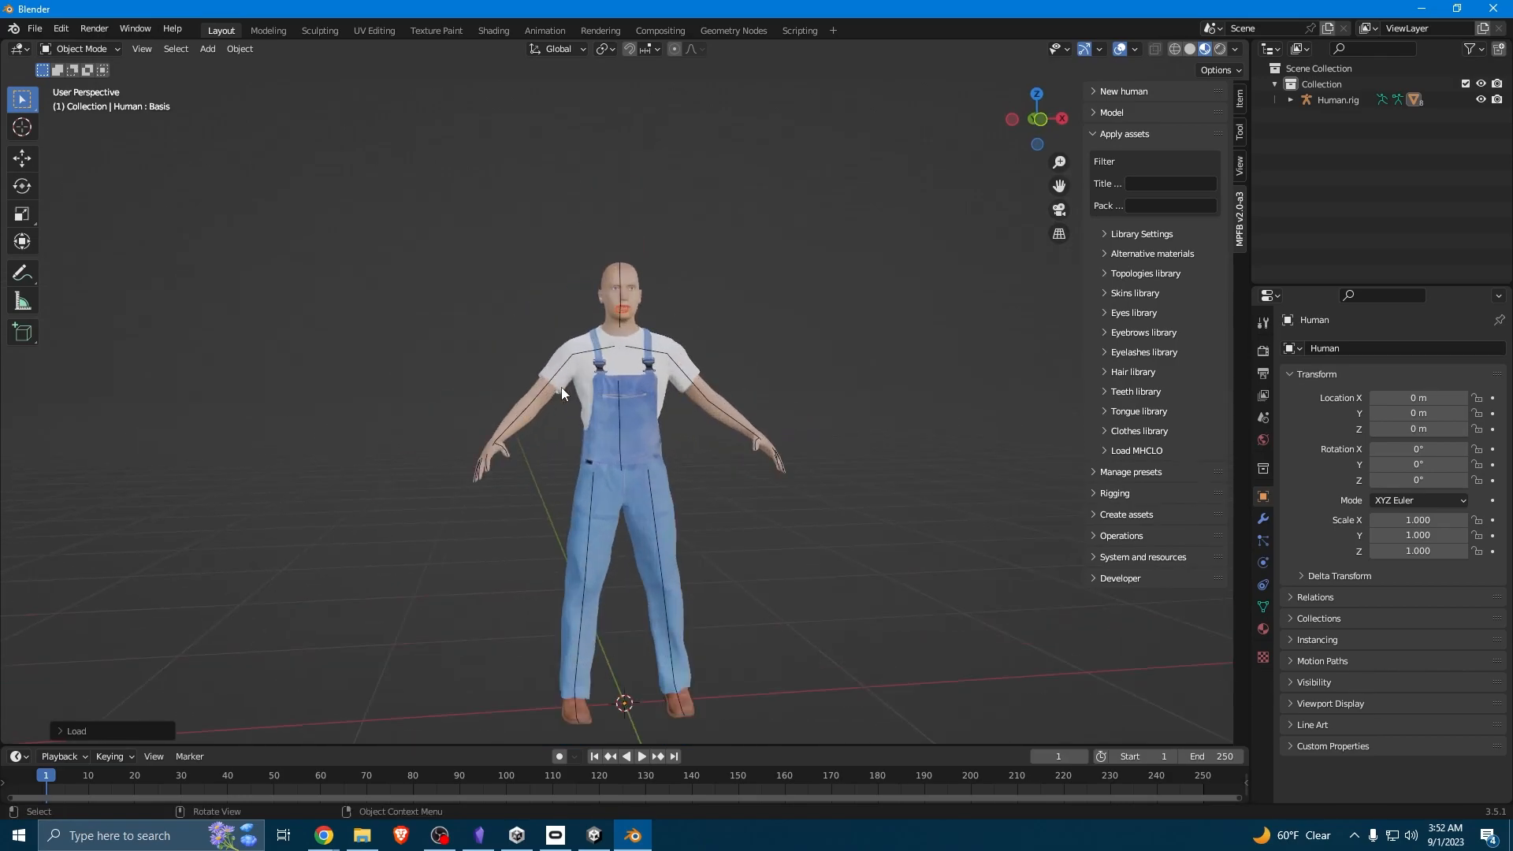
middle_drag(717, 453, 770, 481)
scroll(697, 471, down, 1)
scroll(835, 498, down, 1)
scroll(772, 483, up, 2)
middle_drag(607, 456, 667, 476)
middle_drag(687, 572, 565, 517)
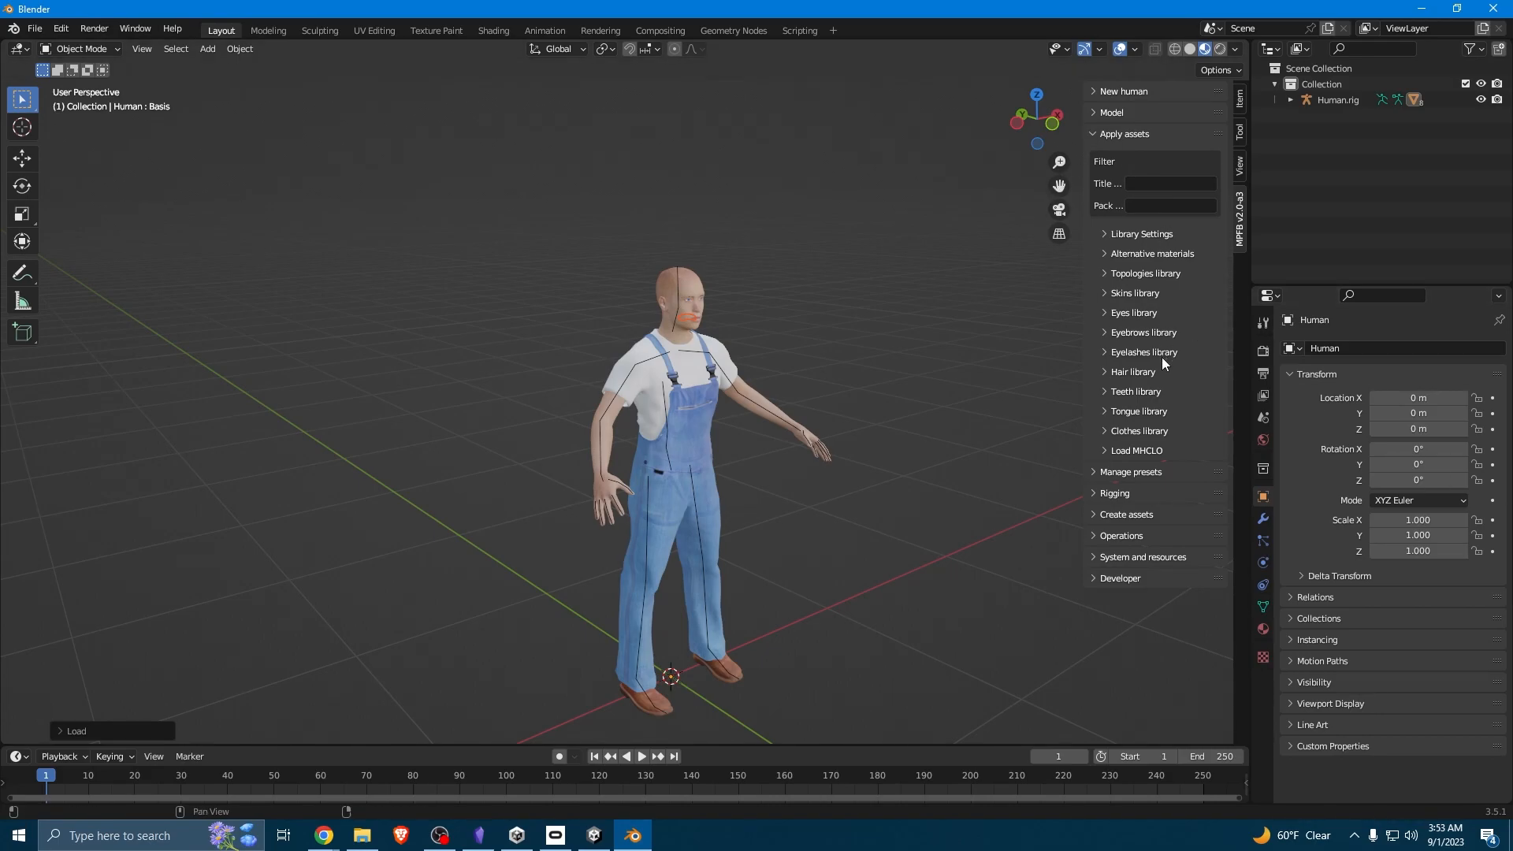
Collapse the Apply assets section and expand MakeSkin under Create assets.
click(1093, 130)
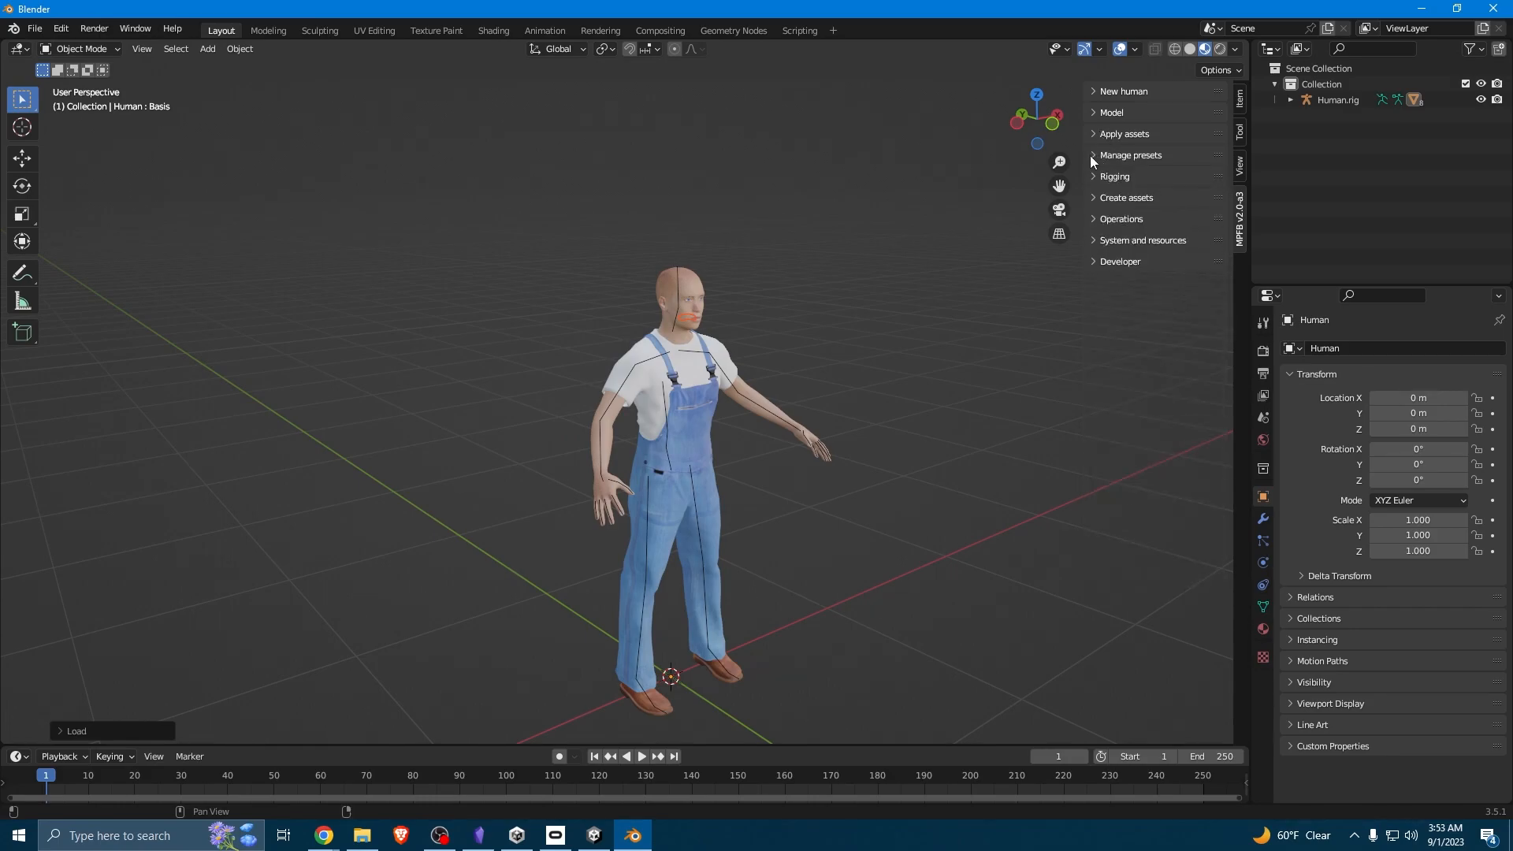
middle_drag(1078, 420, 755, 546)
scroll(731, 531, up, 5)
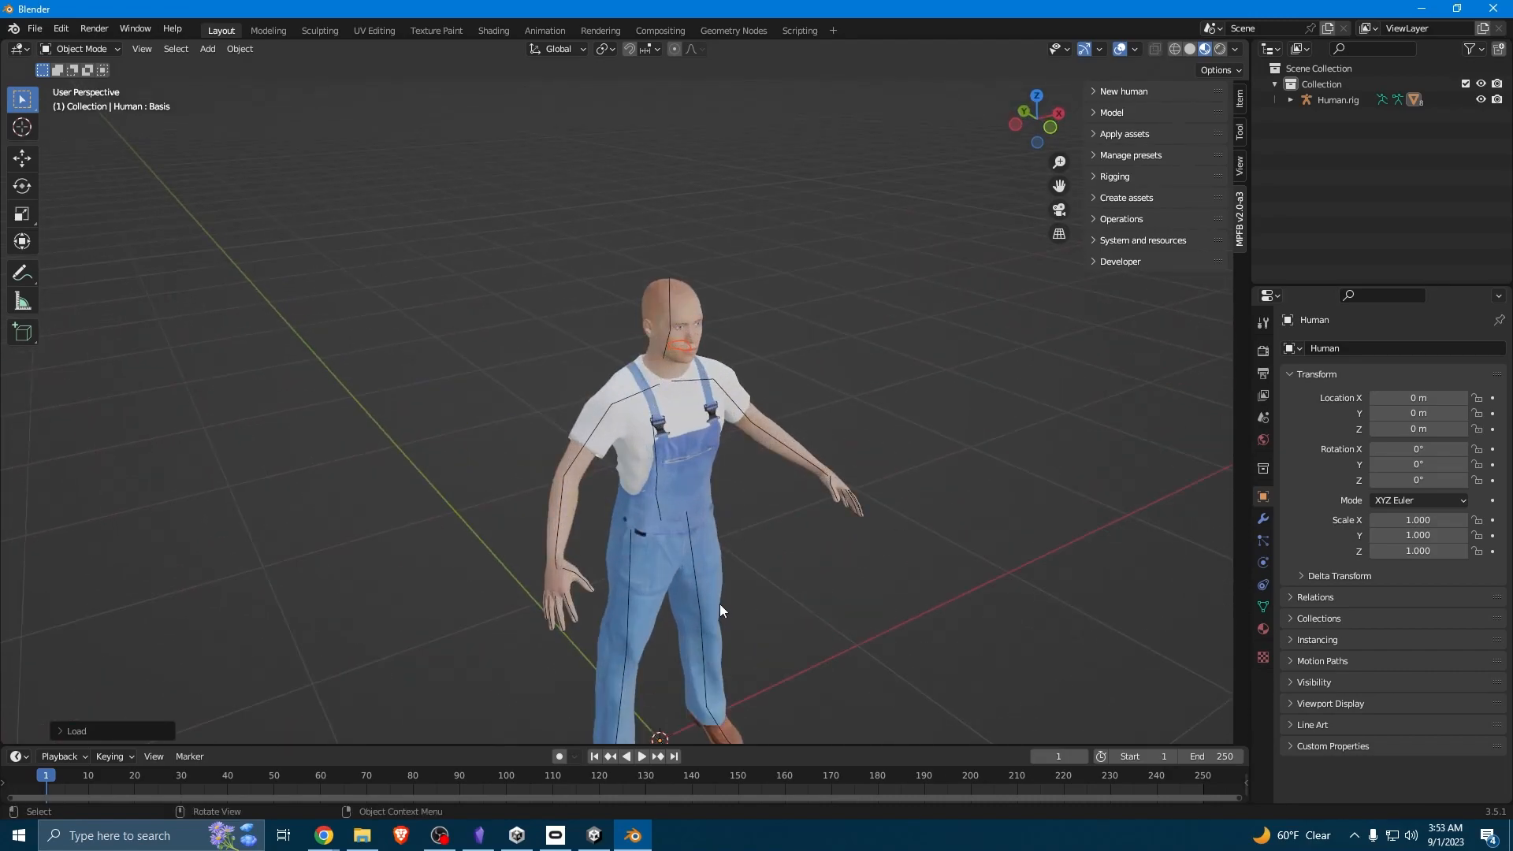
click(1095, 197)
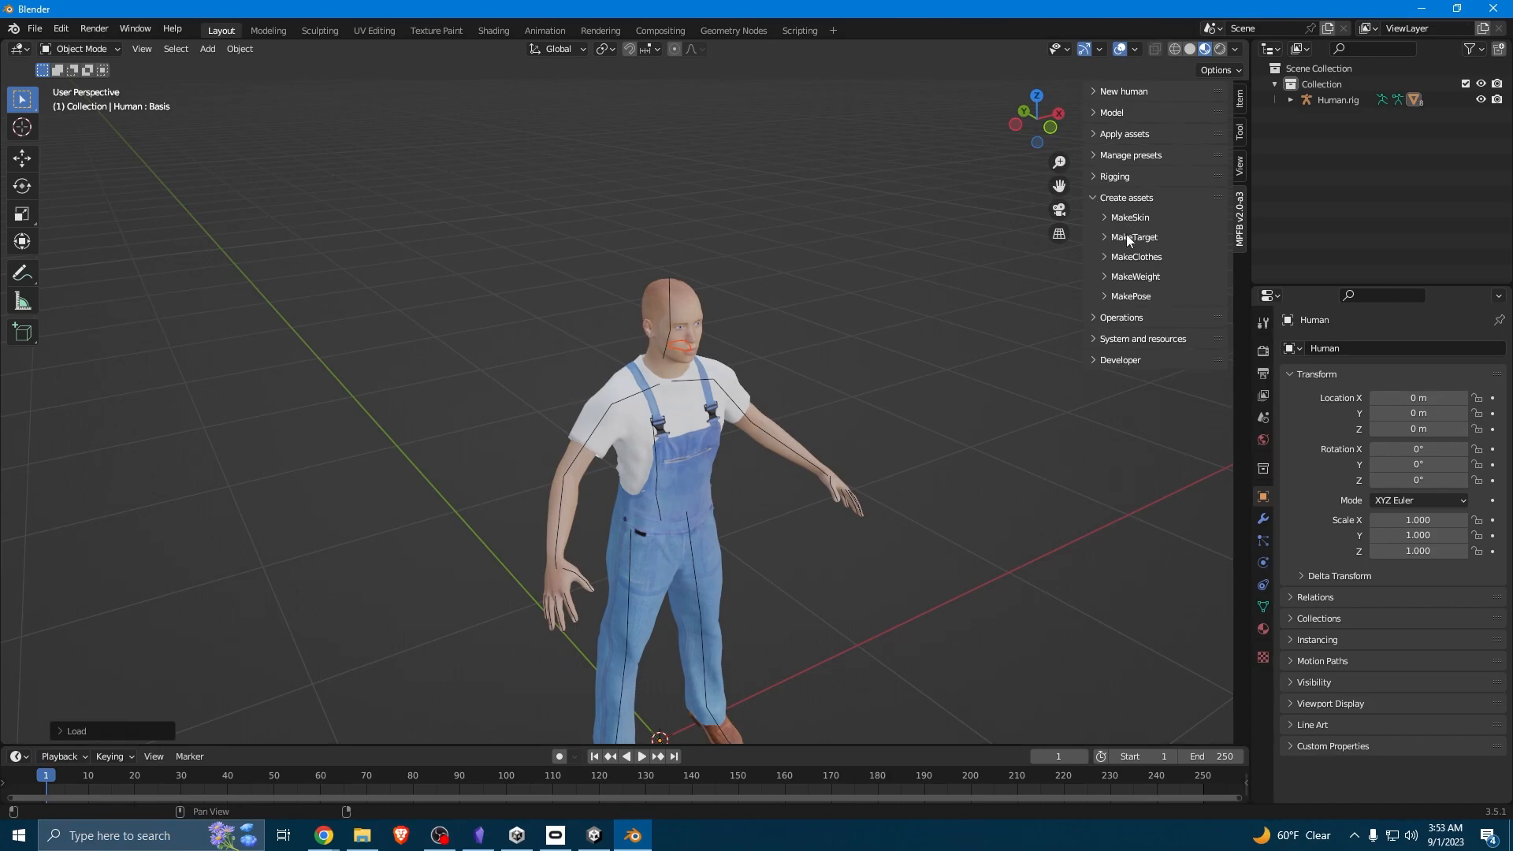
click(1103, 217)
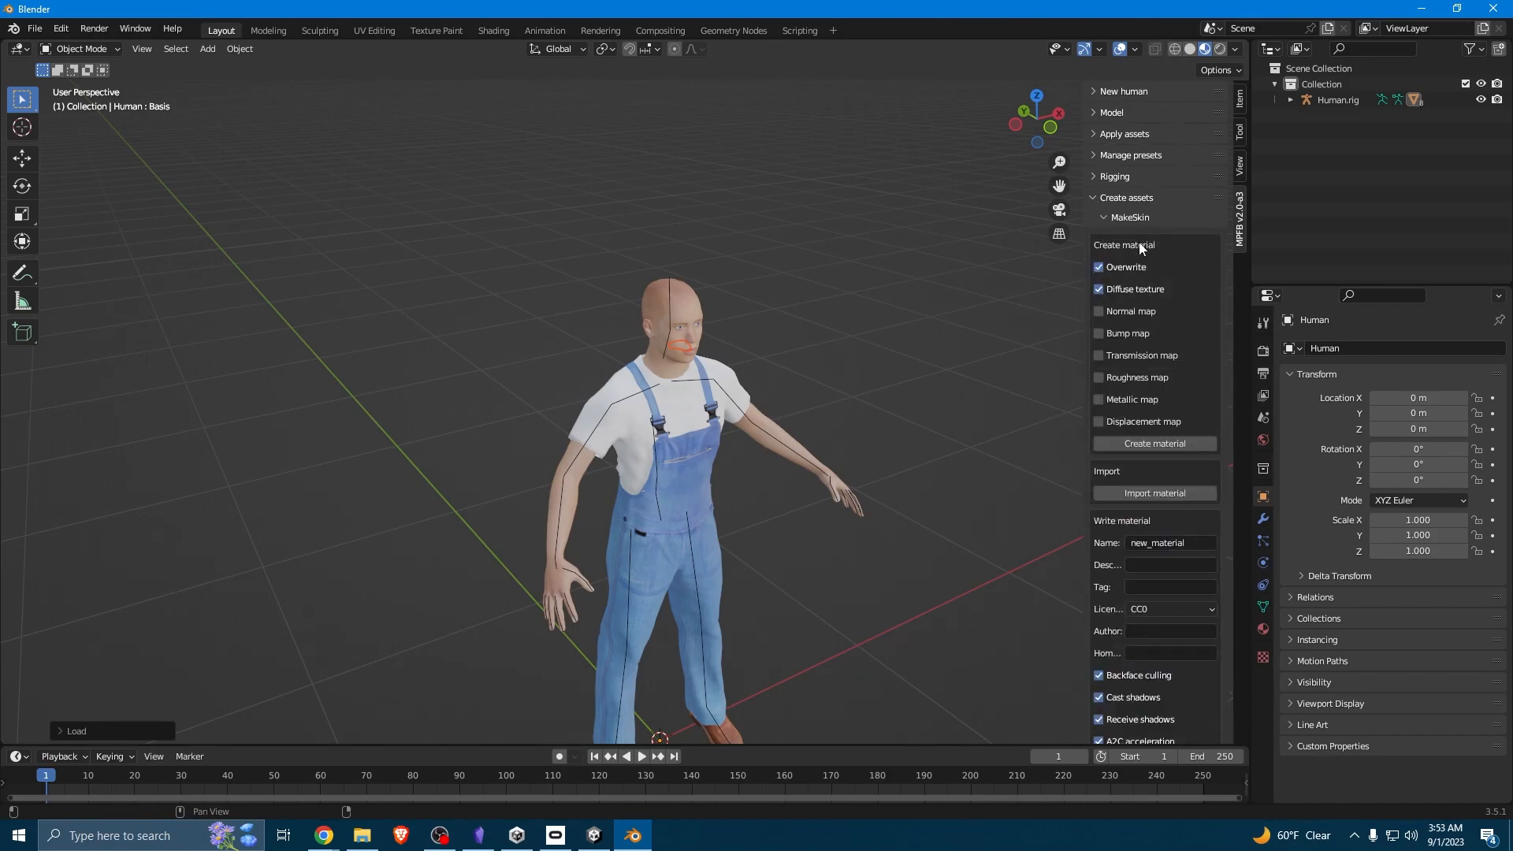
Select the human's body mesh and create a new MakeSkin material on it.
click(679, 314)
middle_drag(680, 314, 825, 378)
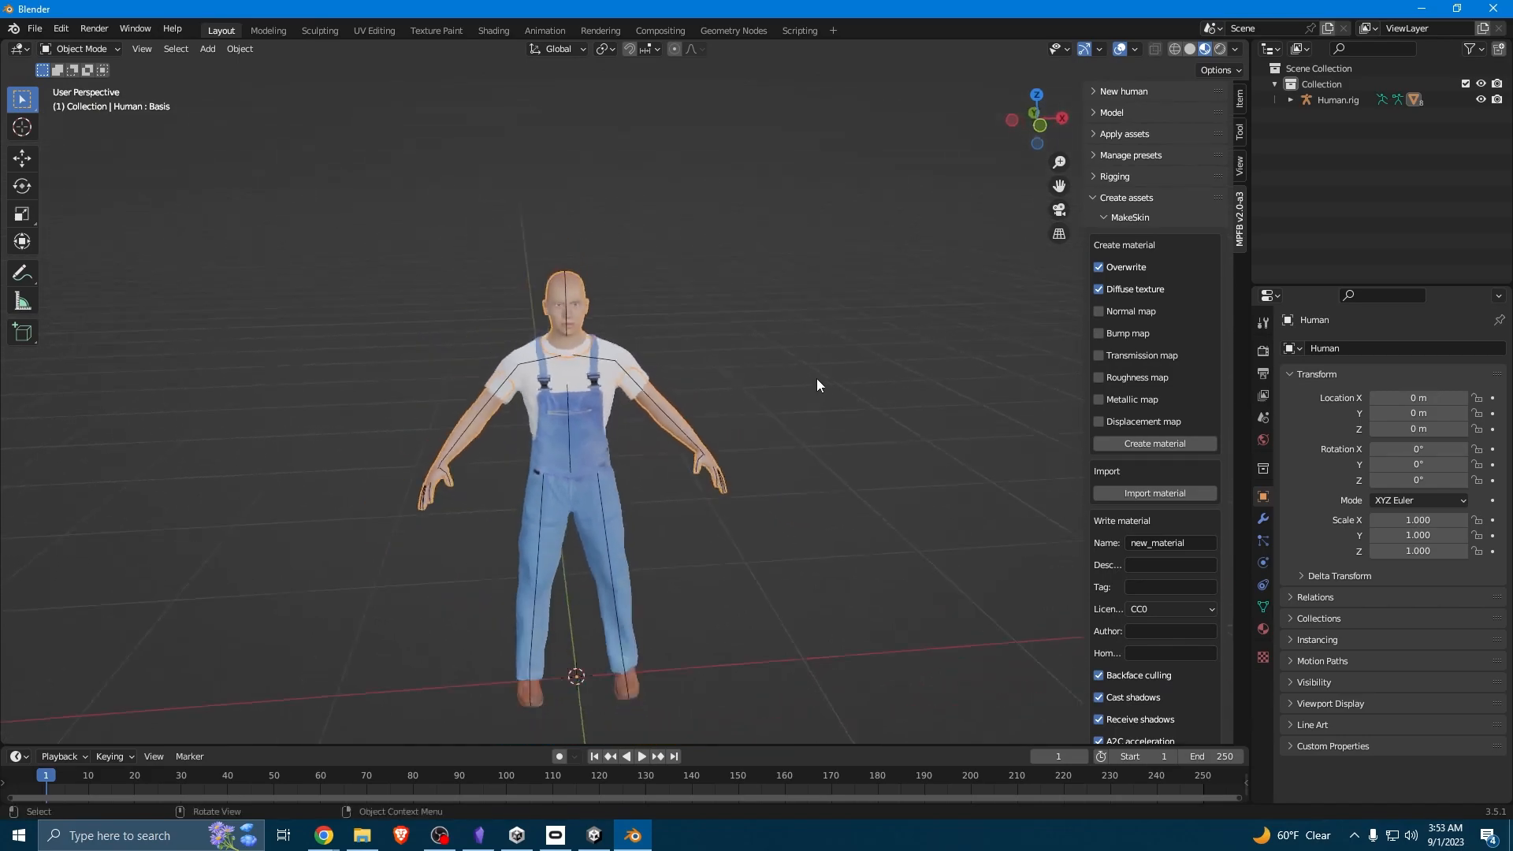
scroll(808, 418, up, 2)
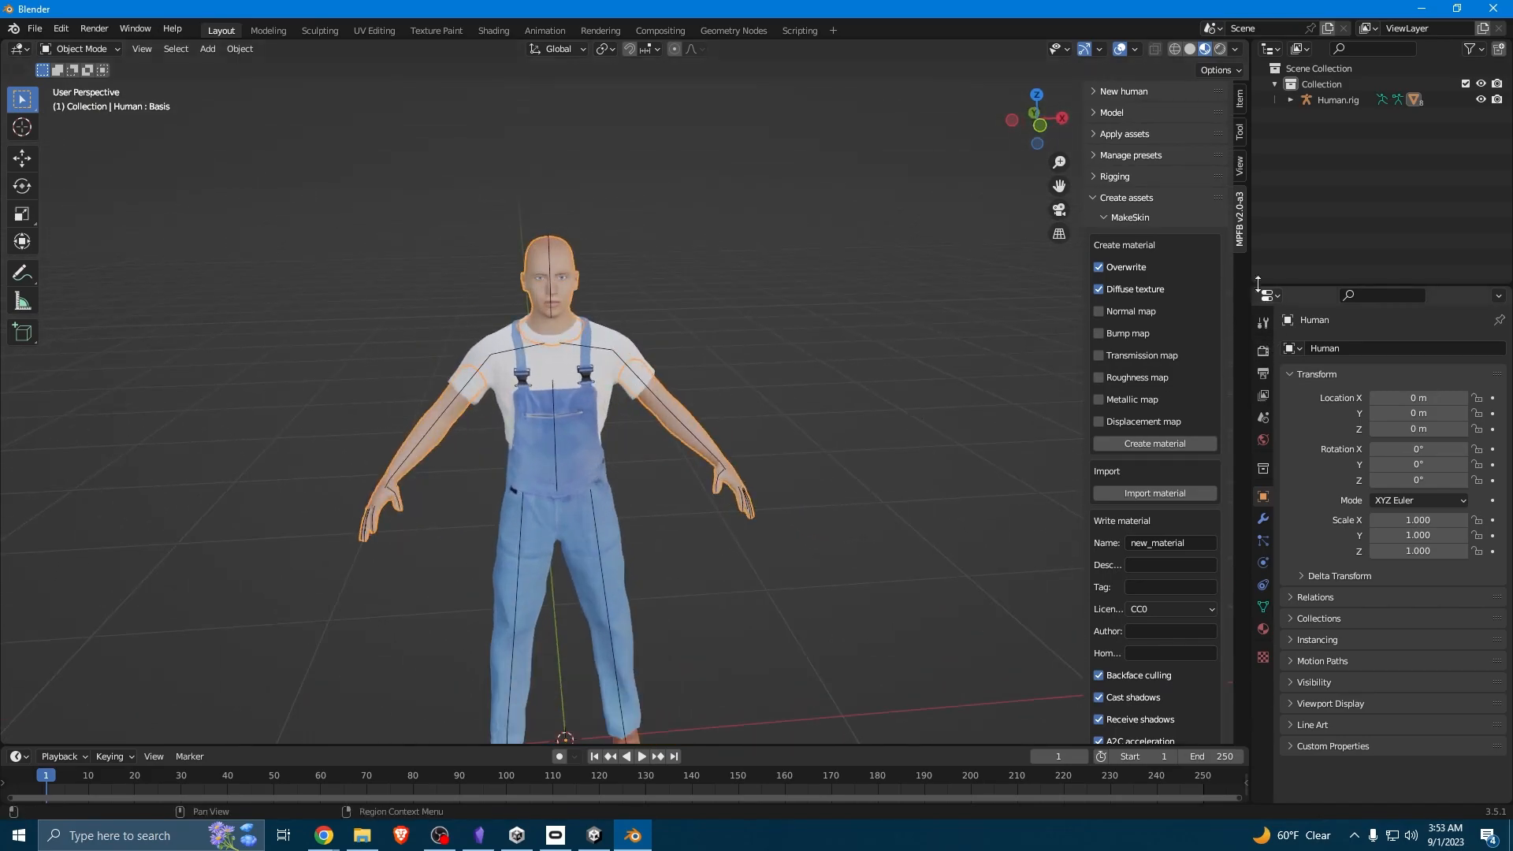
click(1185, 447)
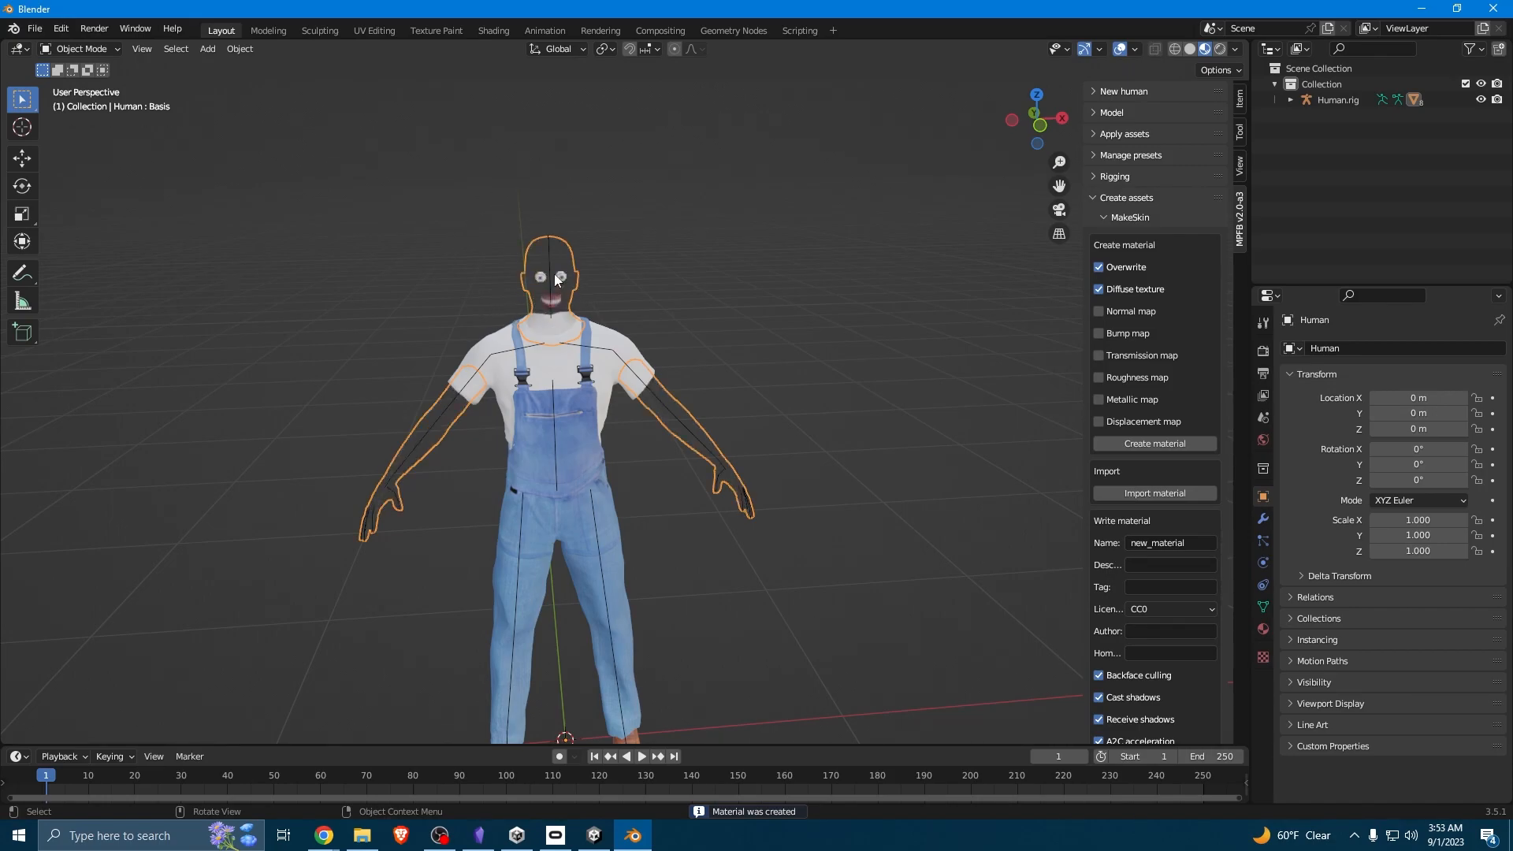
Examine the head, eyes, teeth and arms up close to check the effect of the new skin material.
scroll(528, 305, up, 4)
mouse_move(568, 288)
middle_down()
mouse_move(666, 296)
mouse_move(574, 275)
middle_up()
scroll(573, 275, up, 2)
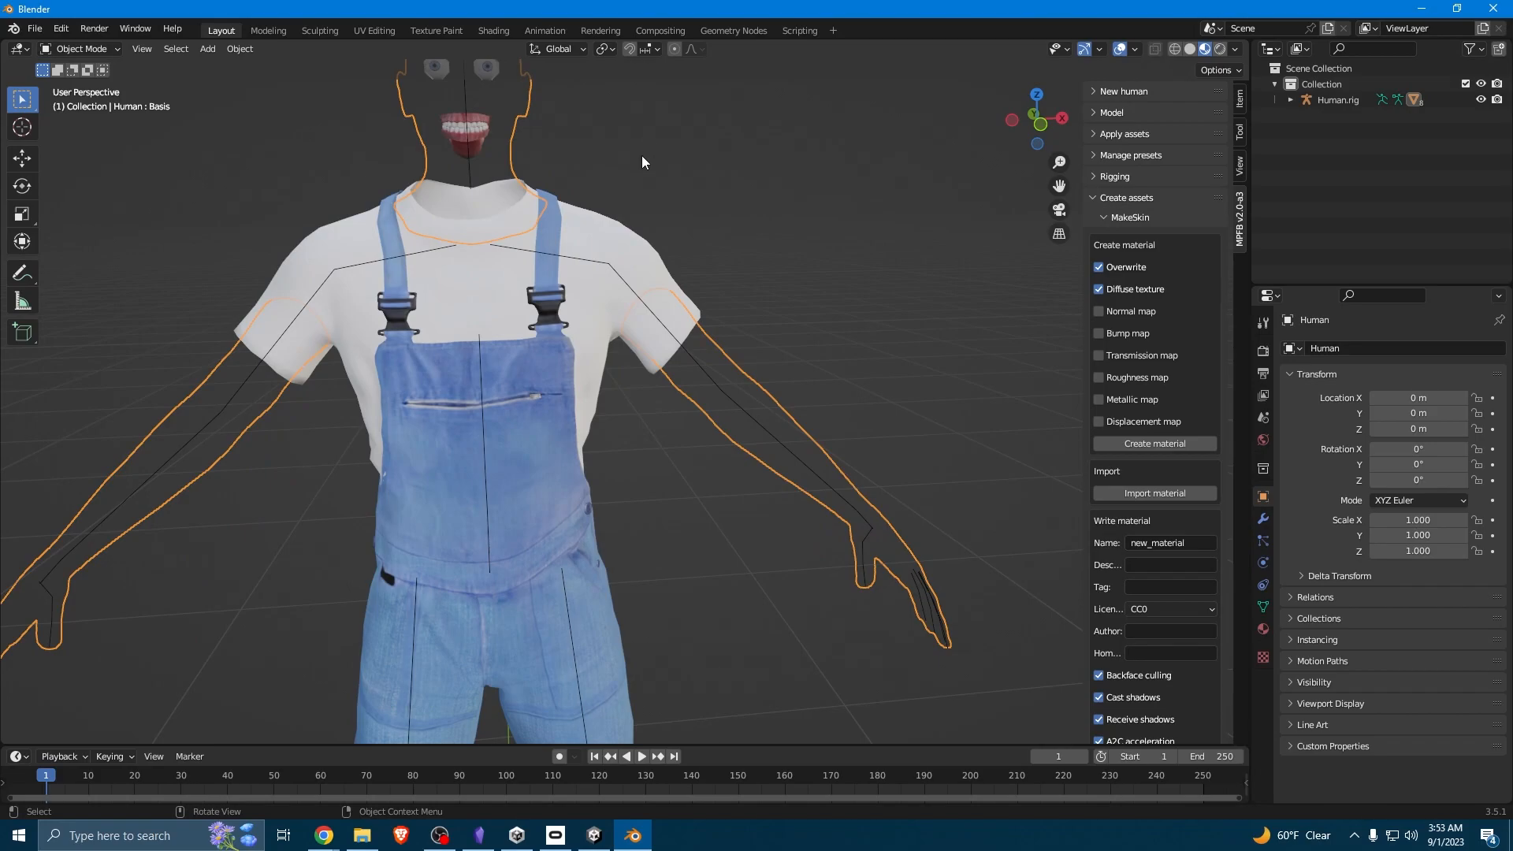
shift+middle_drag(646, 189, 692, 286)
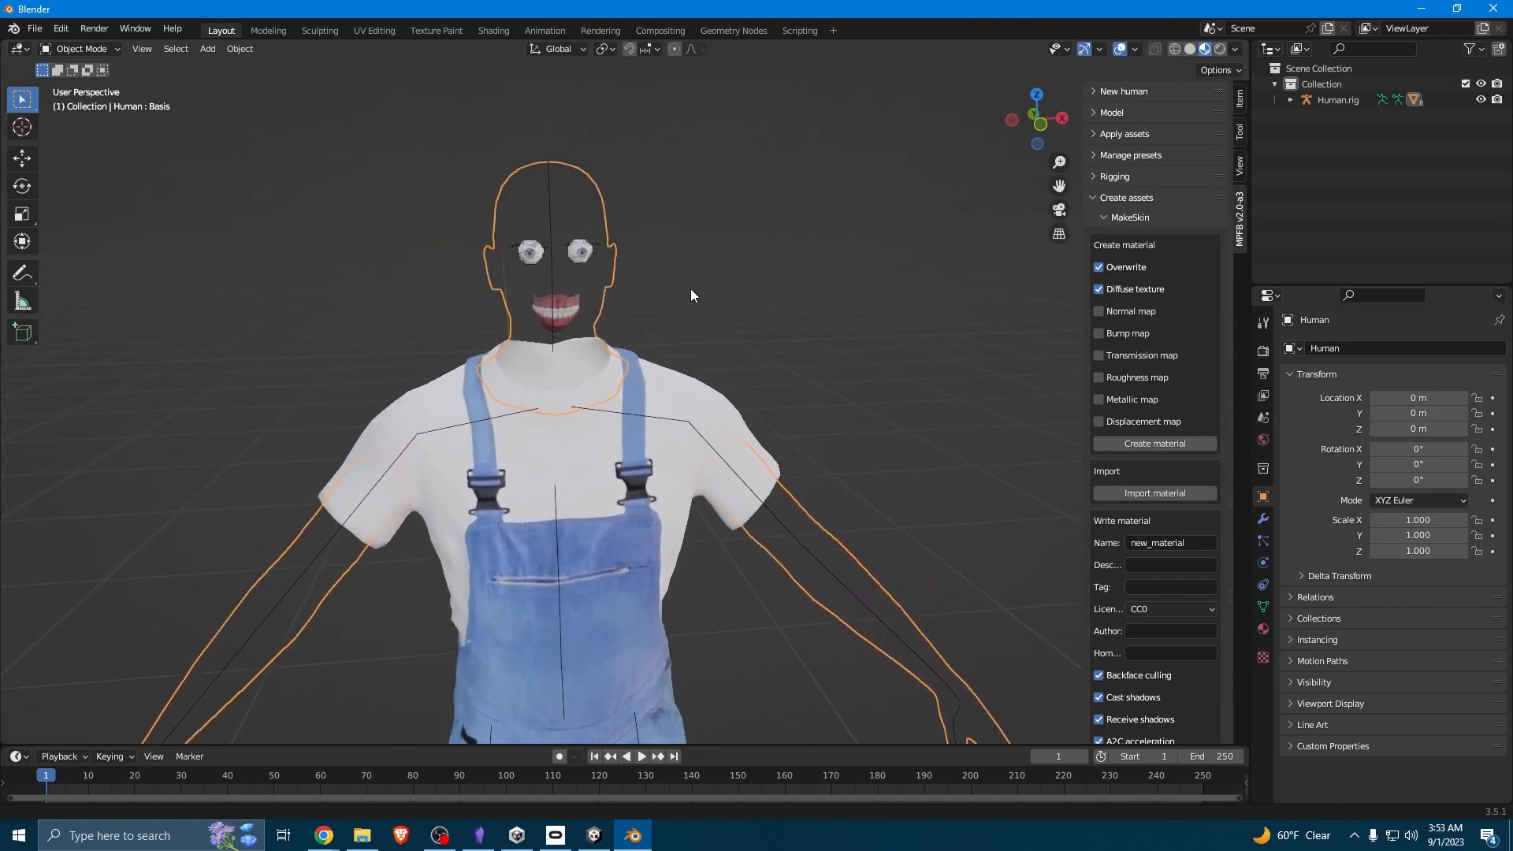
scroll(690, 288, up, 2)
shift+middle_drag(663, 231, 721, 304)
scroll(721, 304, up, 4)
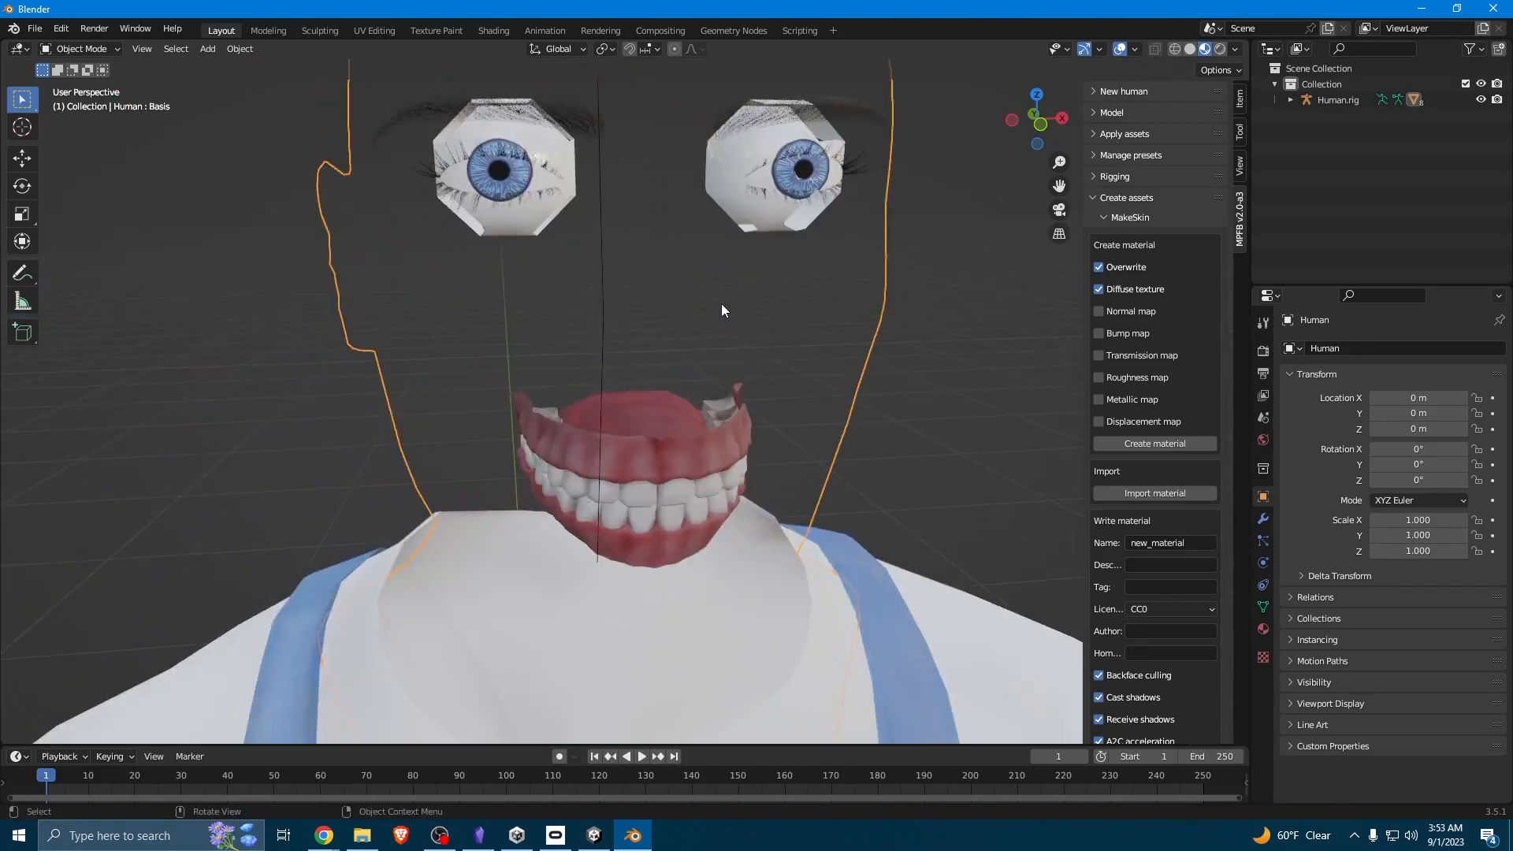
scroll(722, 304, down, 8)
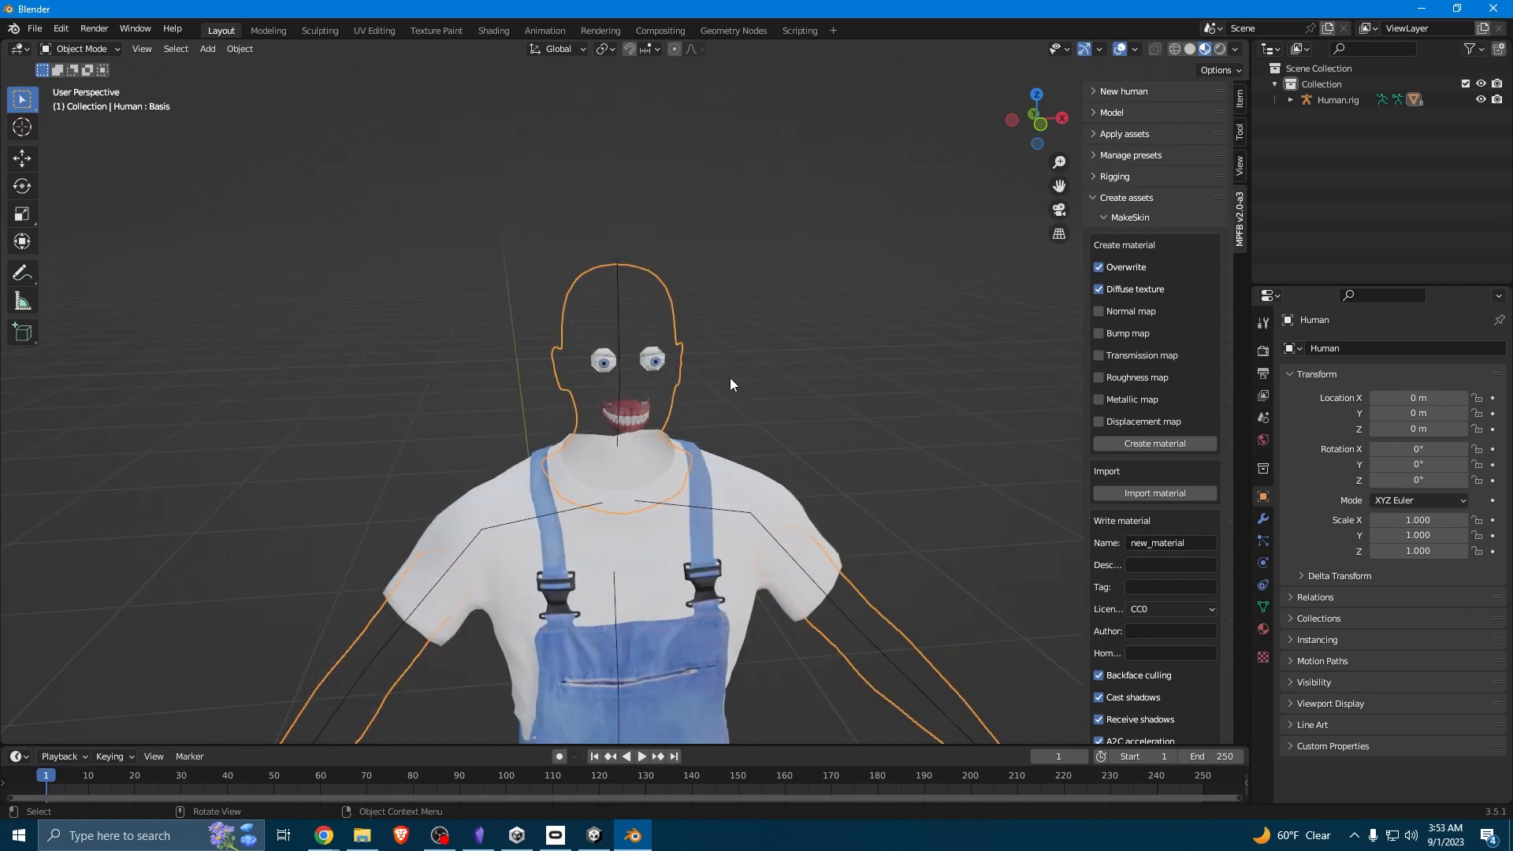
scroll(736, 398, down, 2)
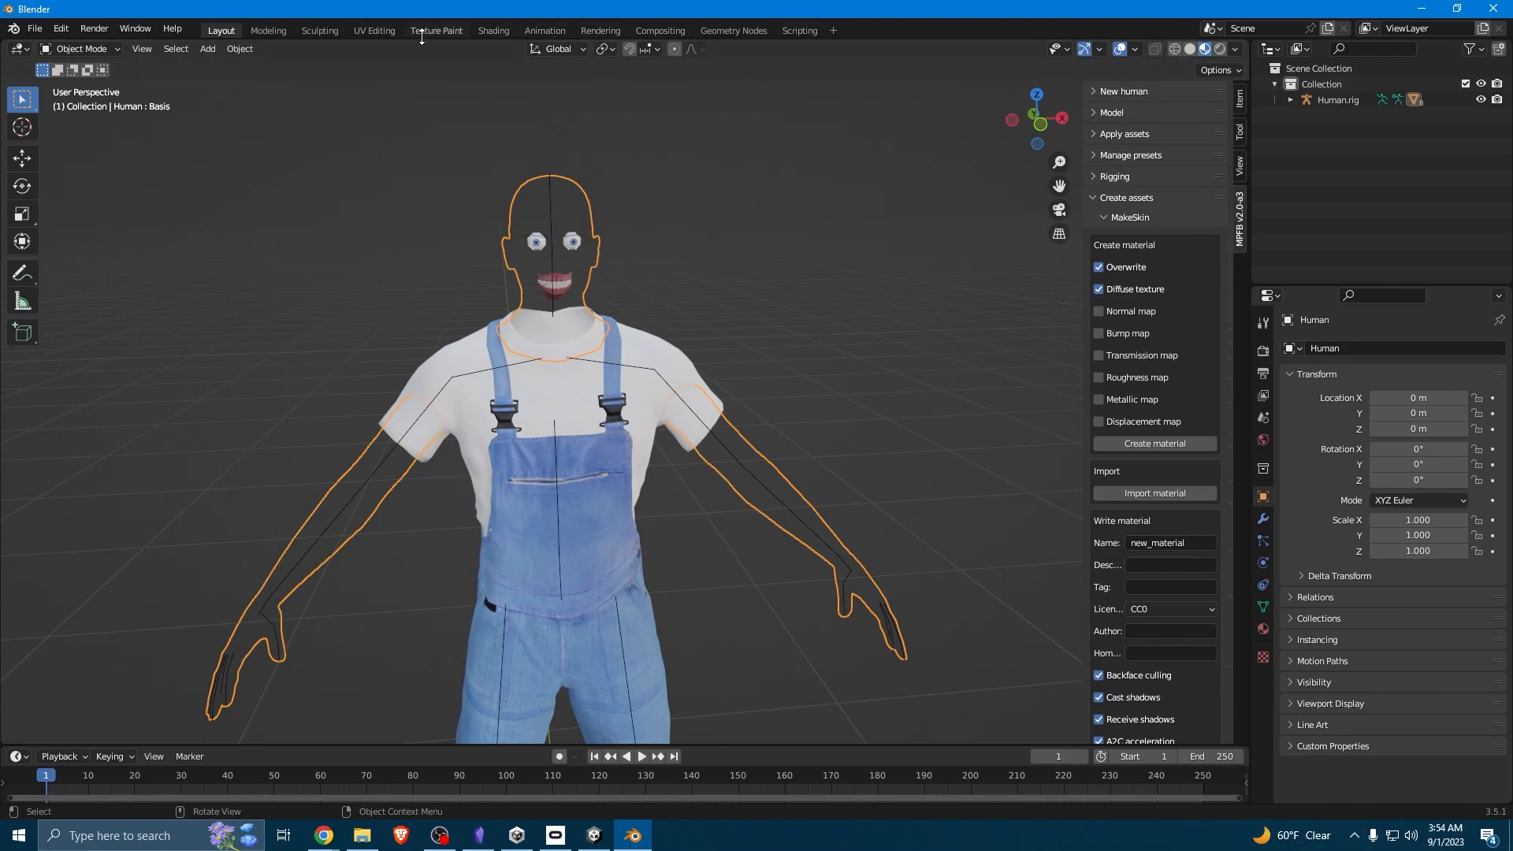
In the Shading workspace, assign young_lightskinned_male_diffuse3.png to the Diffuse Texture node of the body's new_material.
click(493, 30)
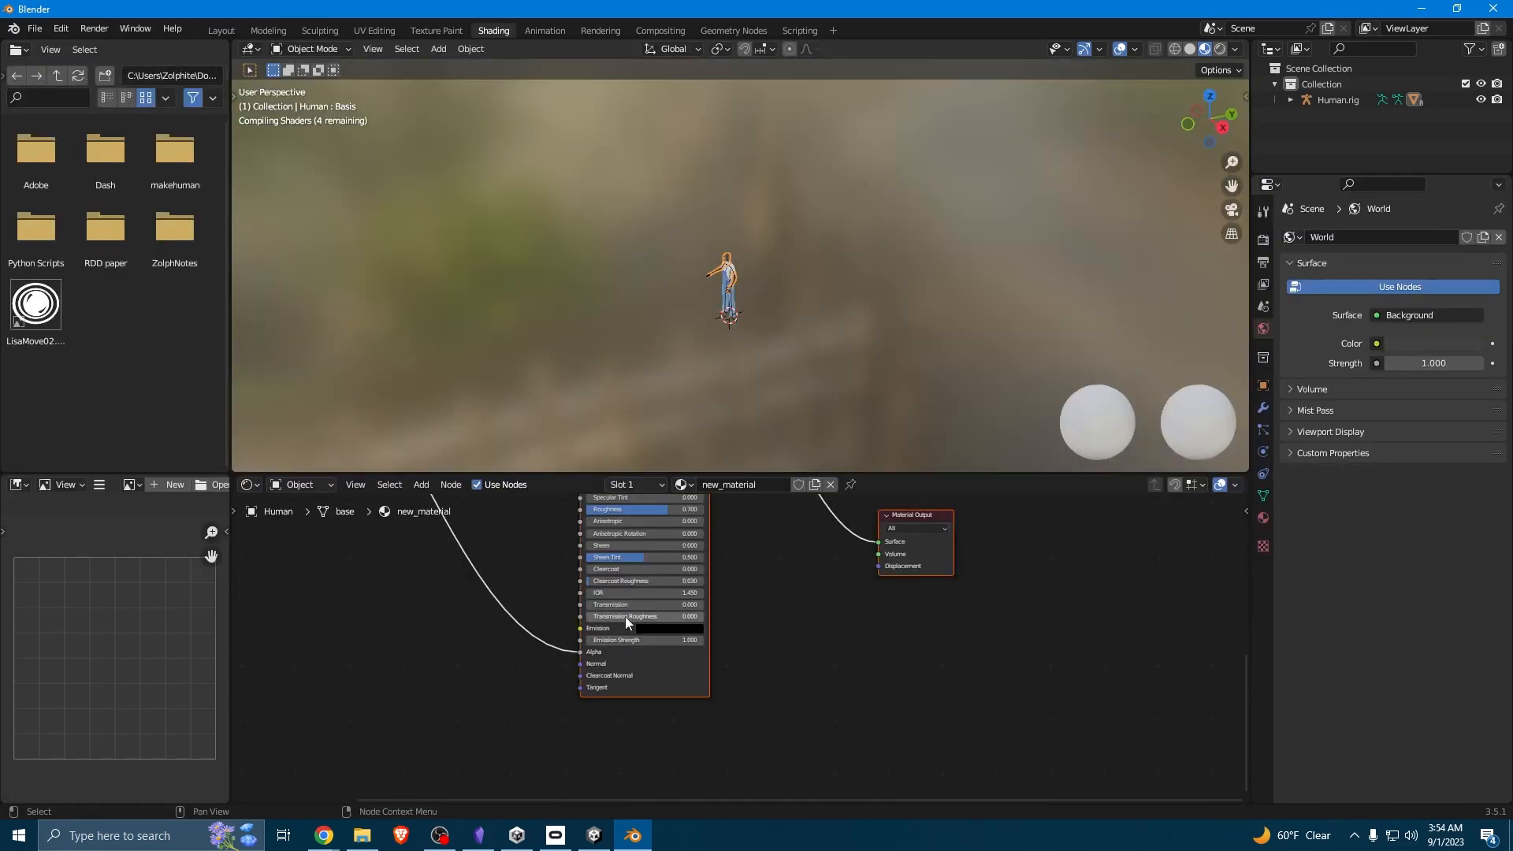
middle_drag(423, 616, 628, 543)
scroll(541, 607, up, 5)
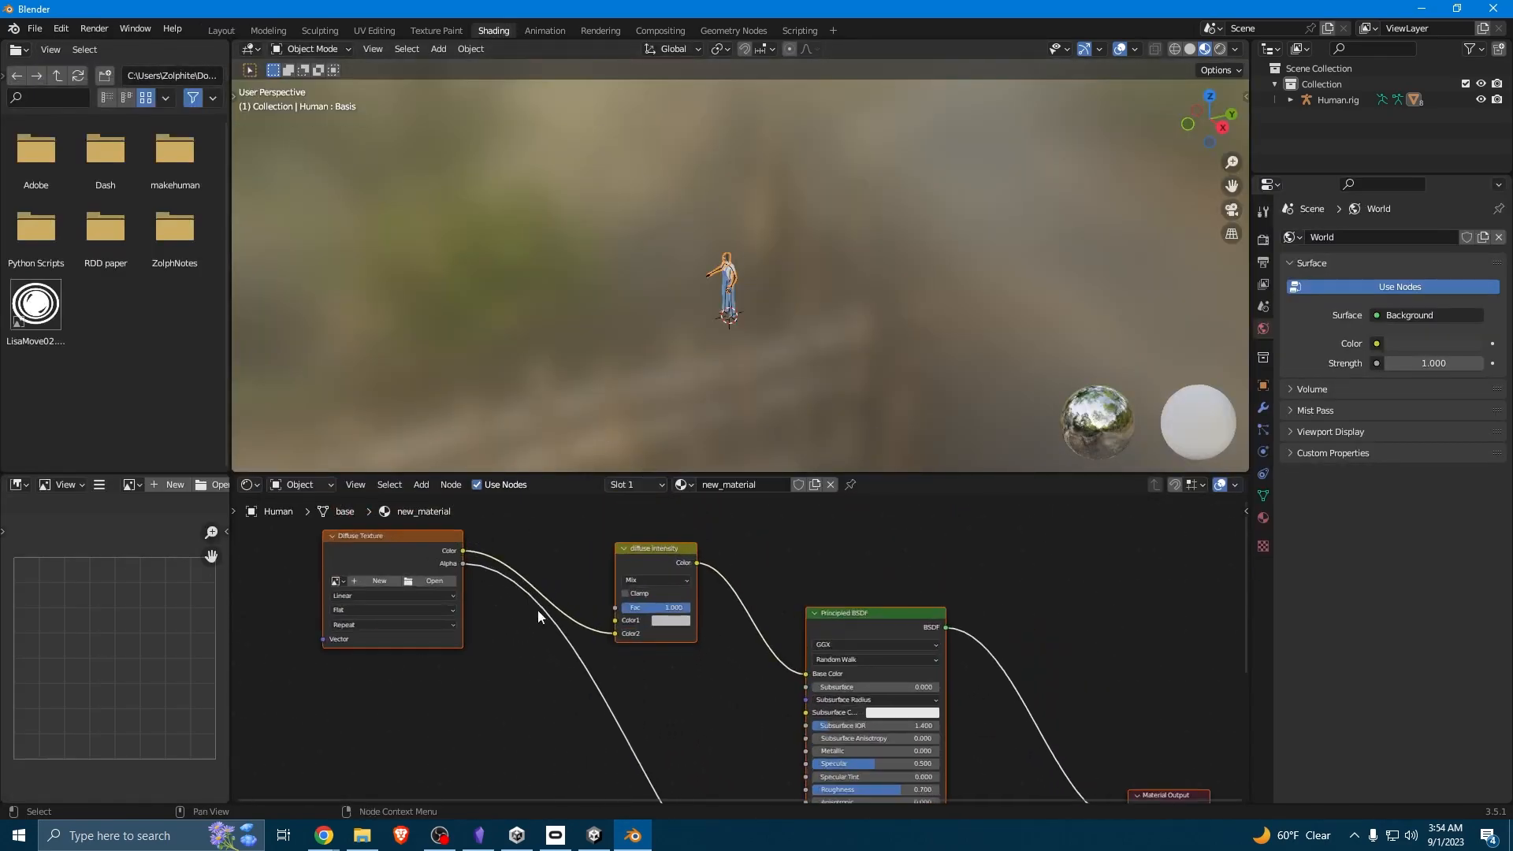
middle_drag(403, 660, 824, 693)
scroll(737, 627, up, 2)
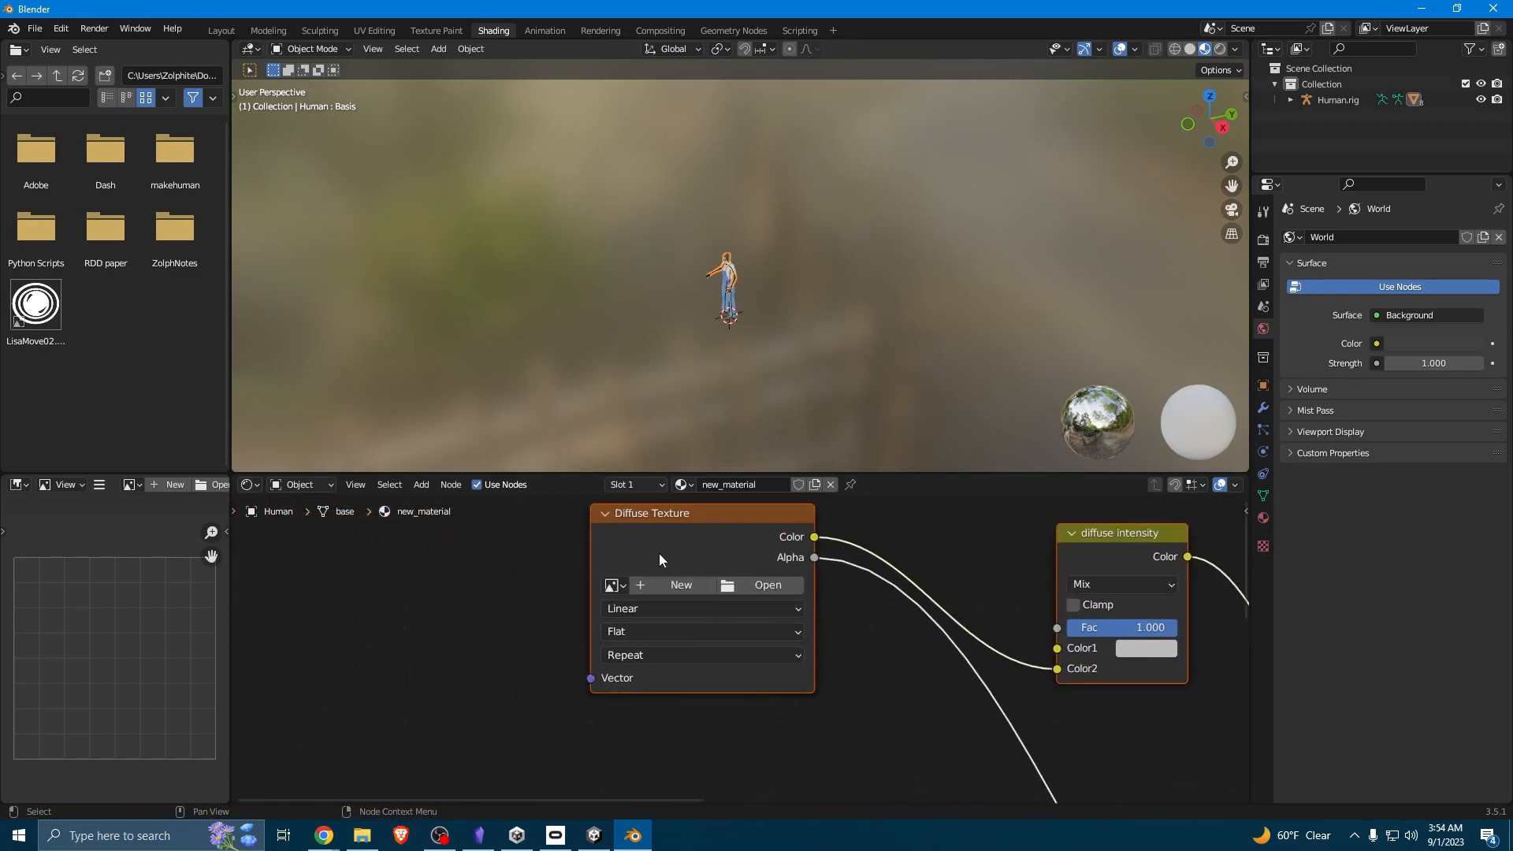
click(625, 585)
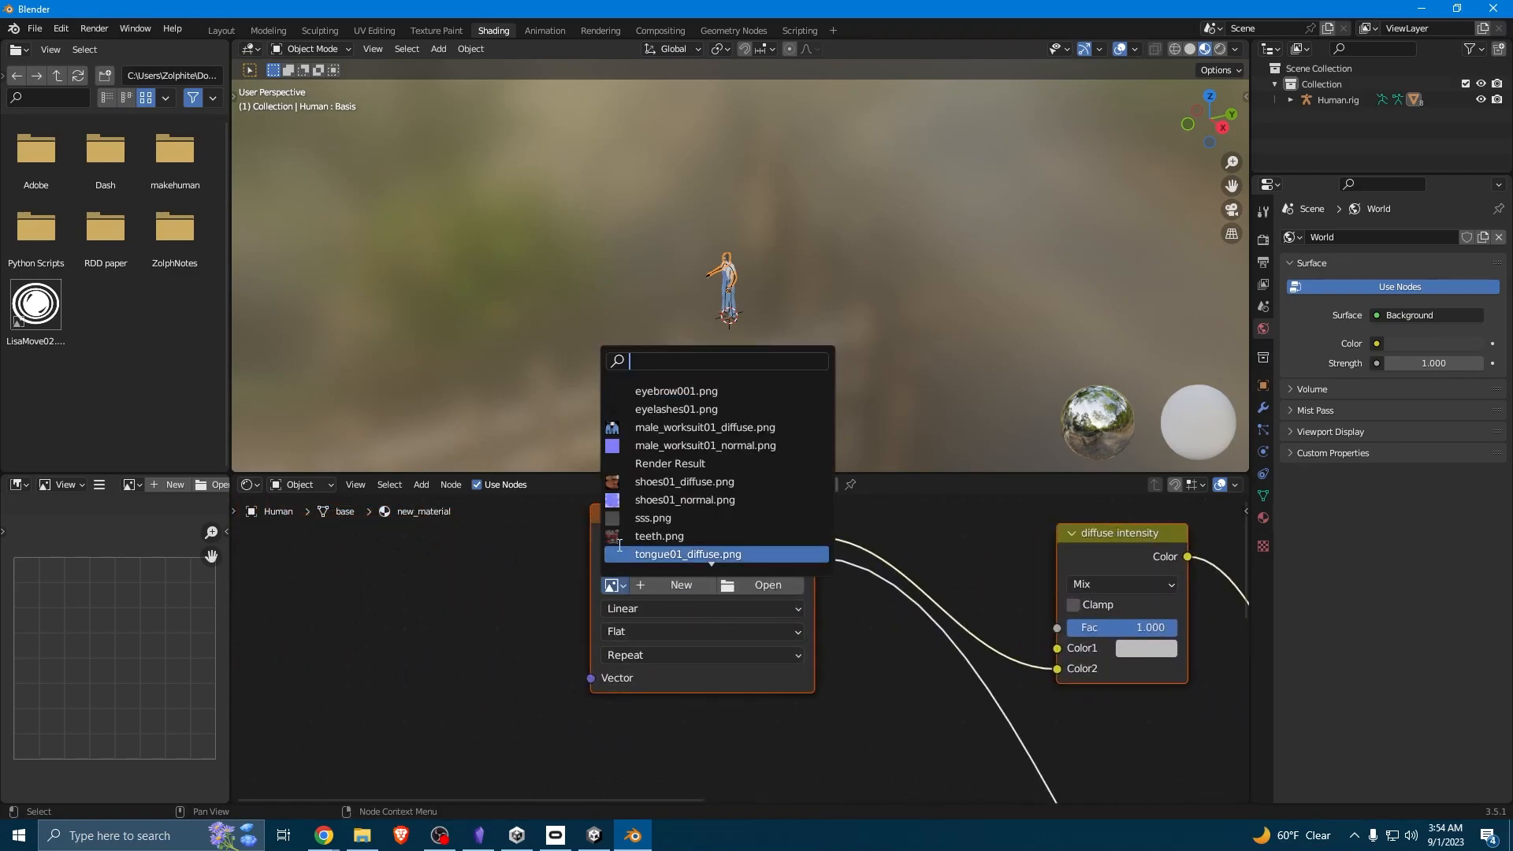
scroll(683, 513, down, 3)
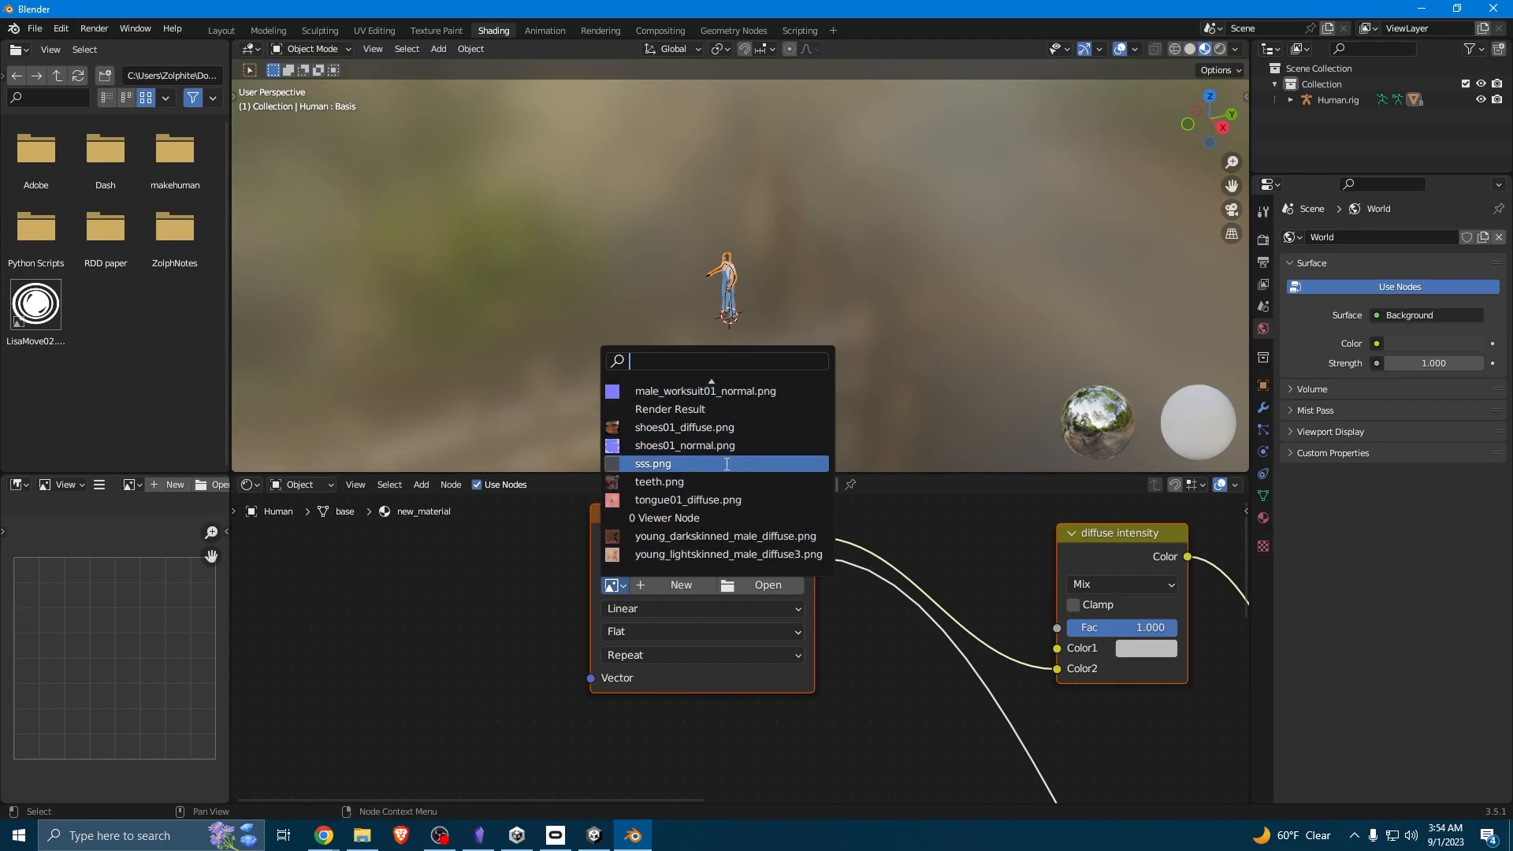
click(730, 557)
Inspect the textured skin on the character's head, face and arms from several sides.
scroll(771, 356, up, 10)
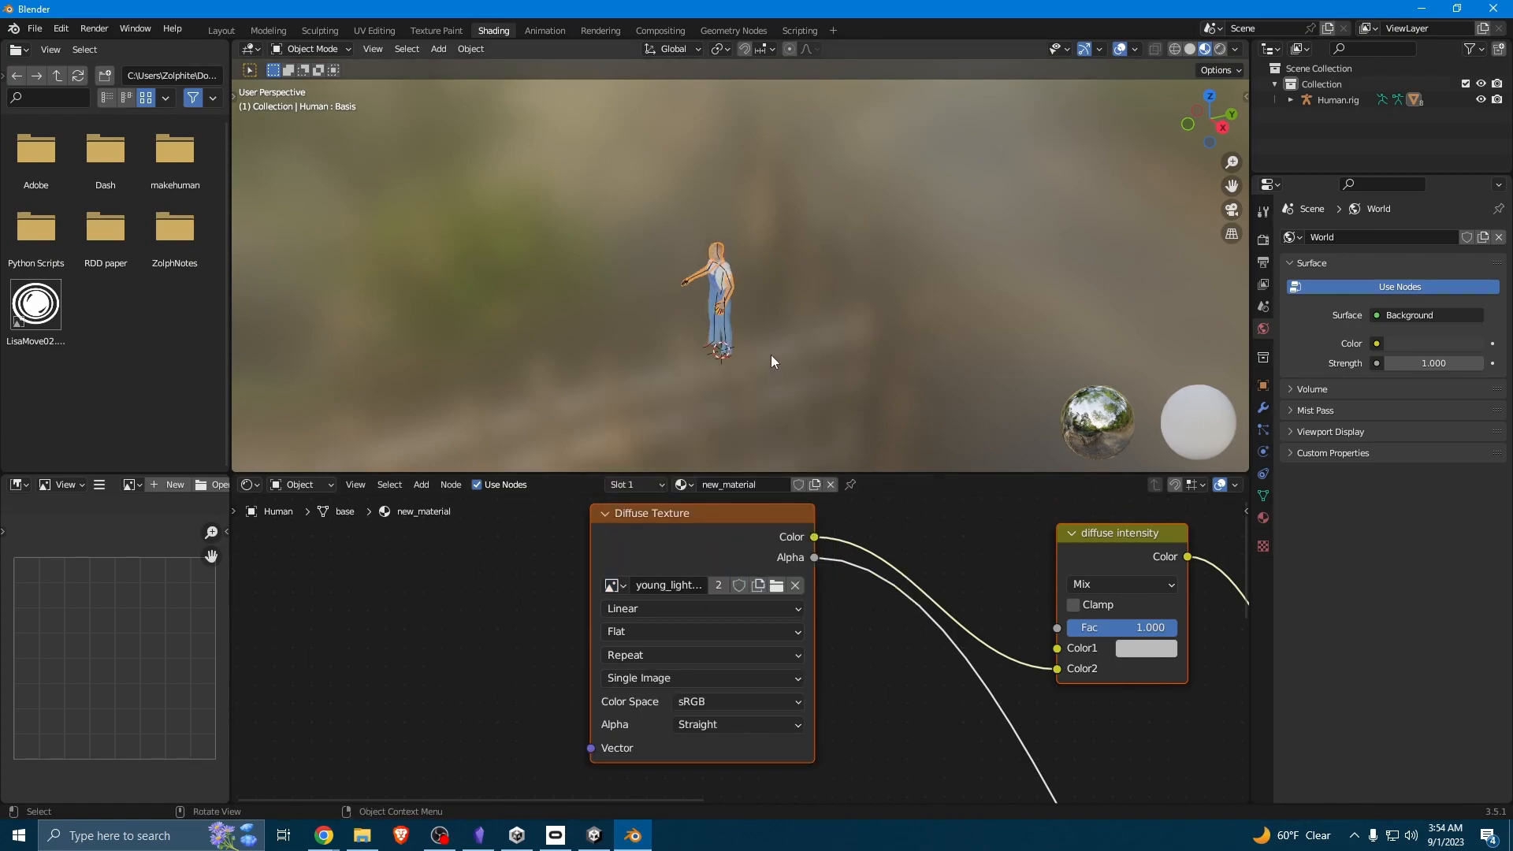
mouse_move(753, 339)
middle_down()
mouse_move(948, 342)
mouse_move(924, 309)
mouse_move(781, 258)
mouse_move(856, 282)
mouse_move(873, 258)
mouse_move(781, 342)
middle_up()
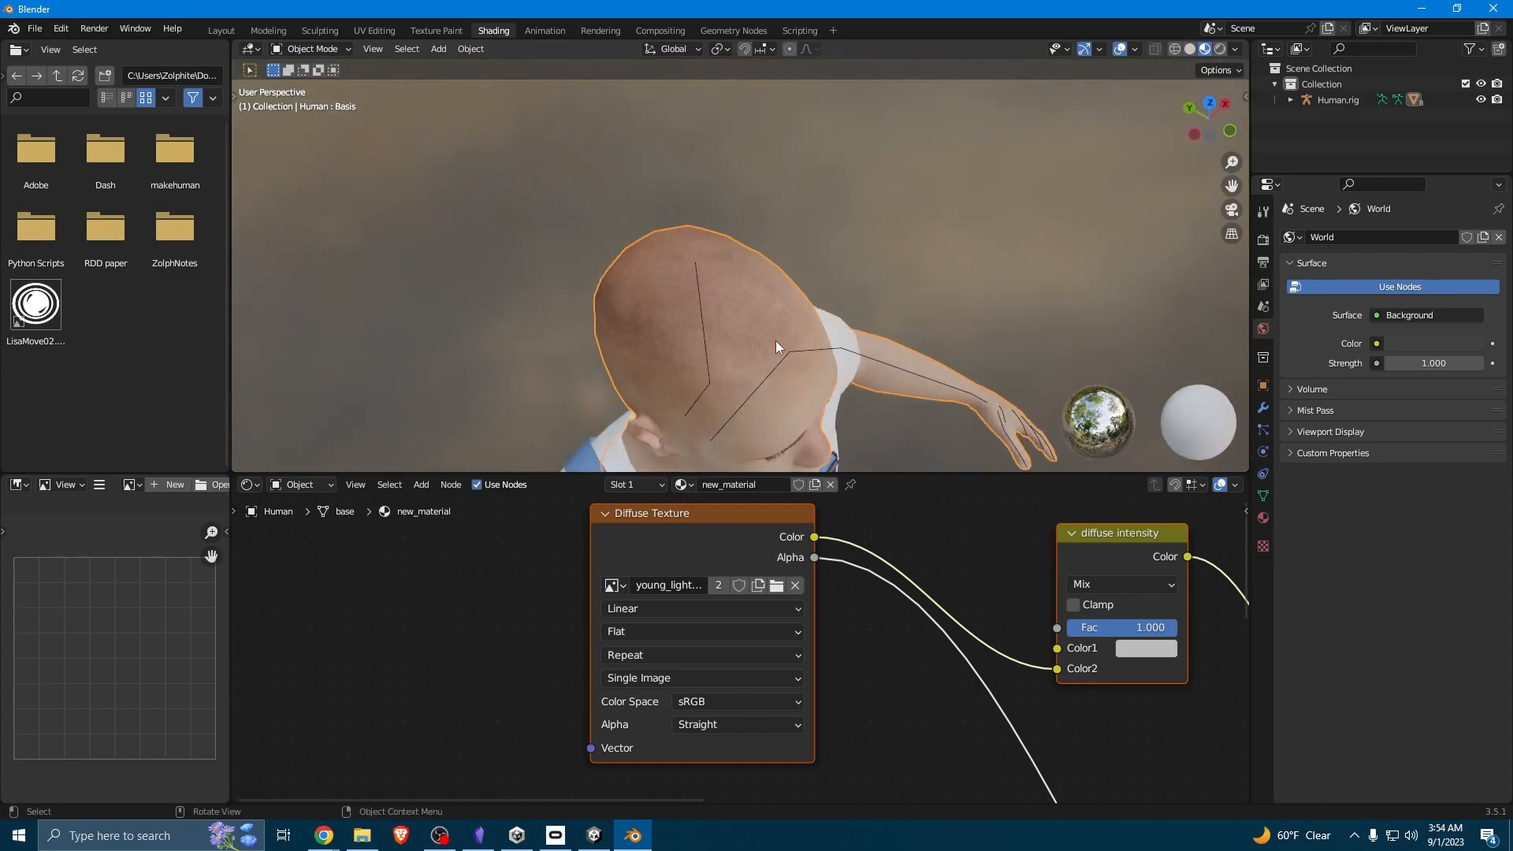
middle_drag(694, 380, 674, 254)
scroll(639, 325, down, 3)
scroll(674, 254, down, 2)
middle_drag(750, 334, 838, 382)
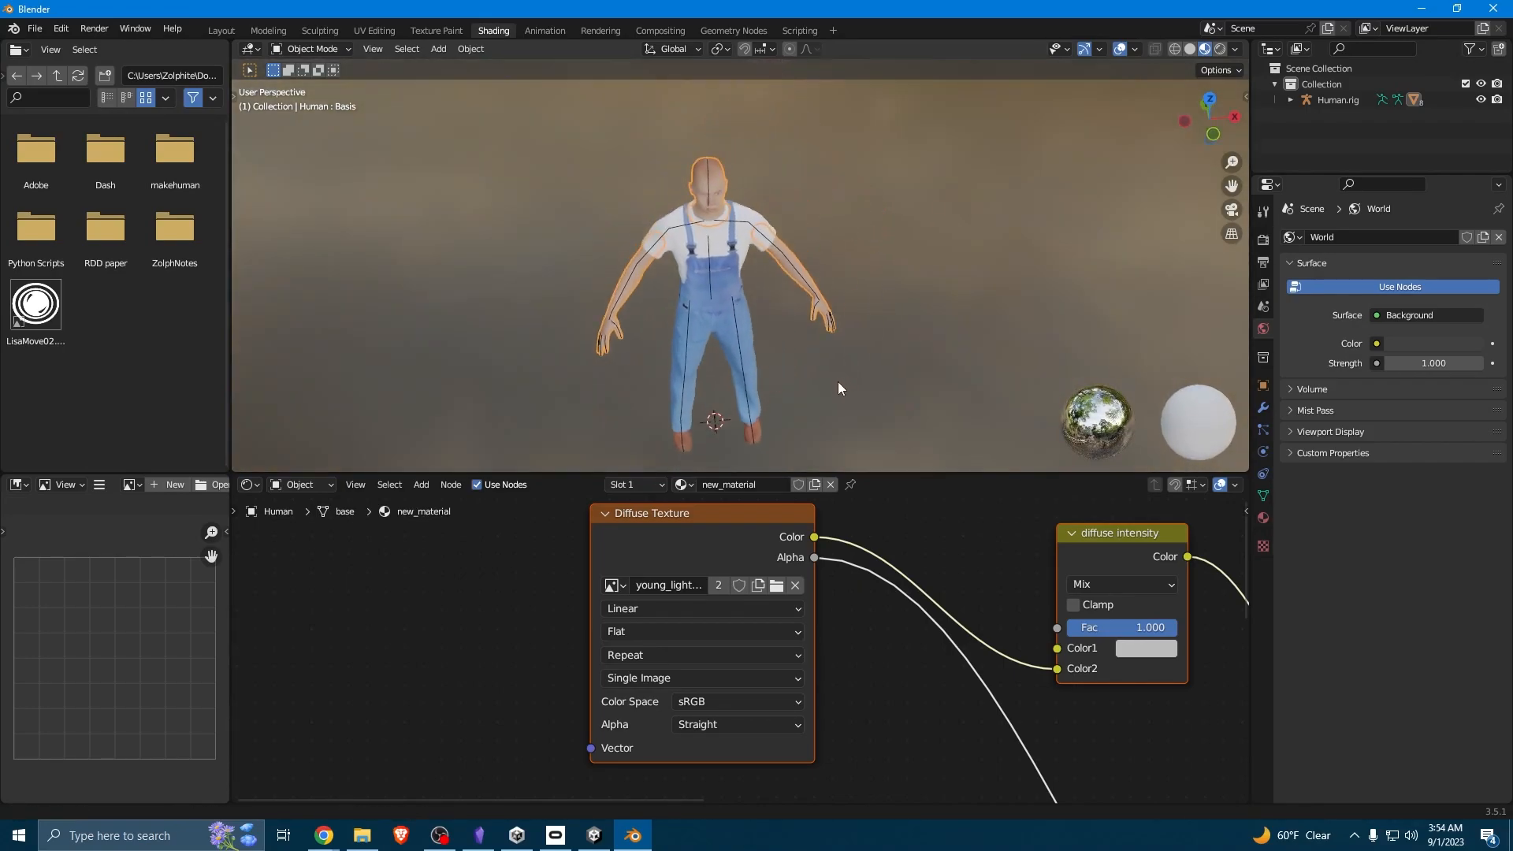
scroll(788, 324, up, 3)
scroll(788, 330, down, 3)
middle_drag(753, 317, 640, 290)
scroll(740, 326, down, 2)
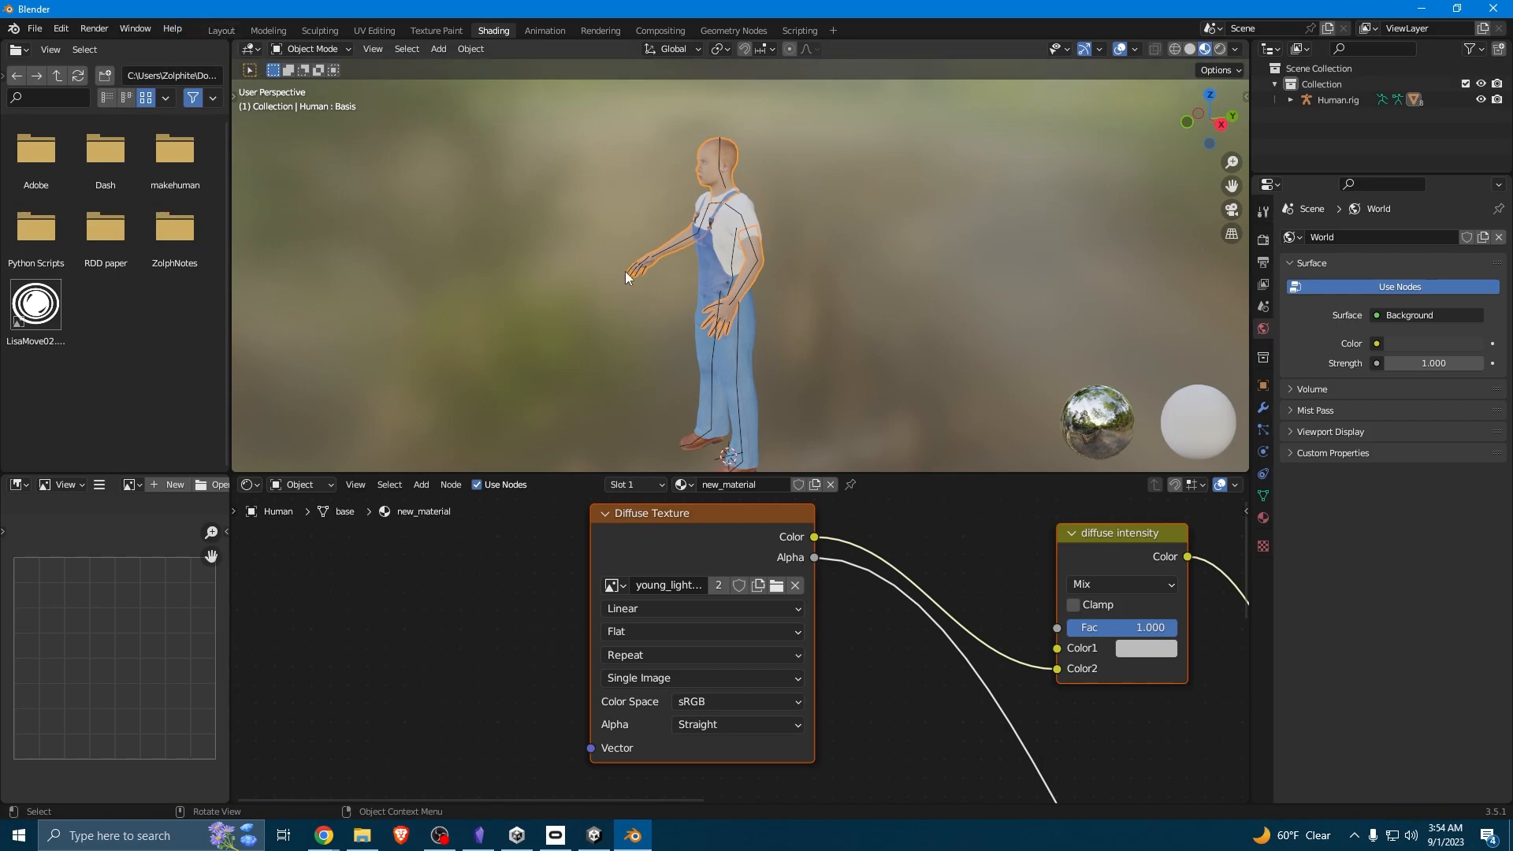
middle_drag(622, 271, 689, 285)
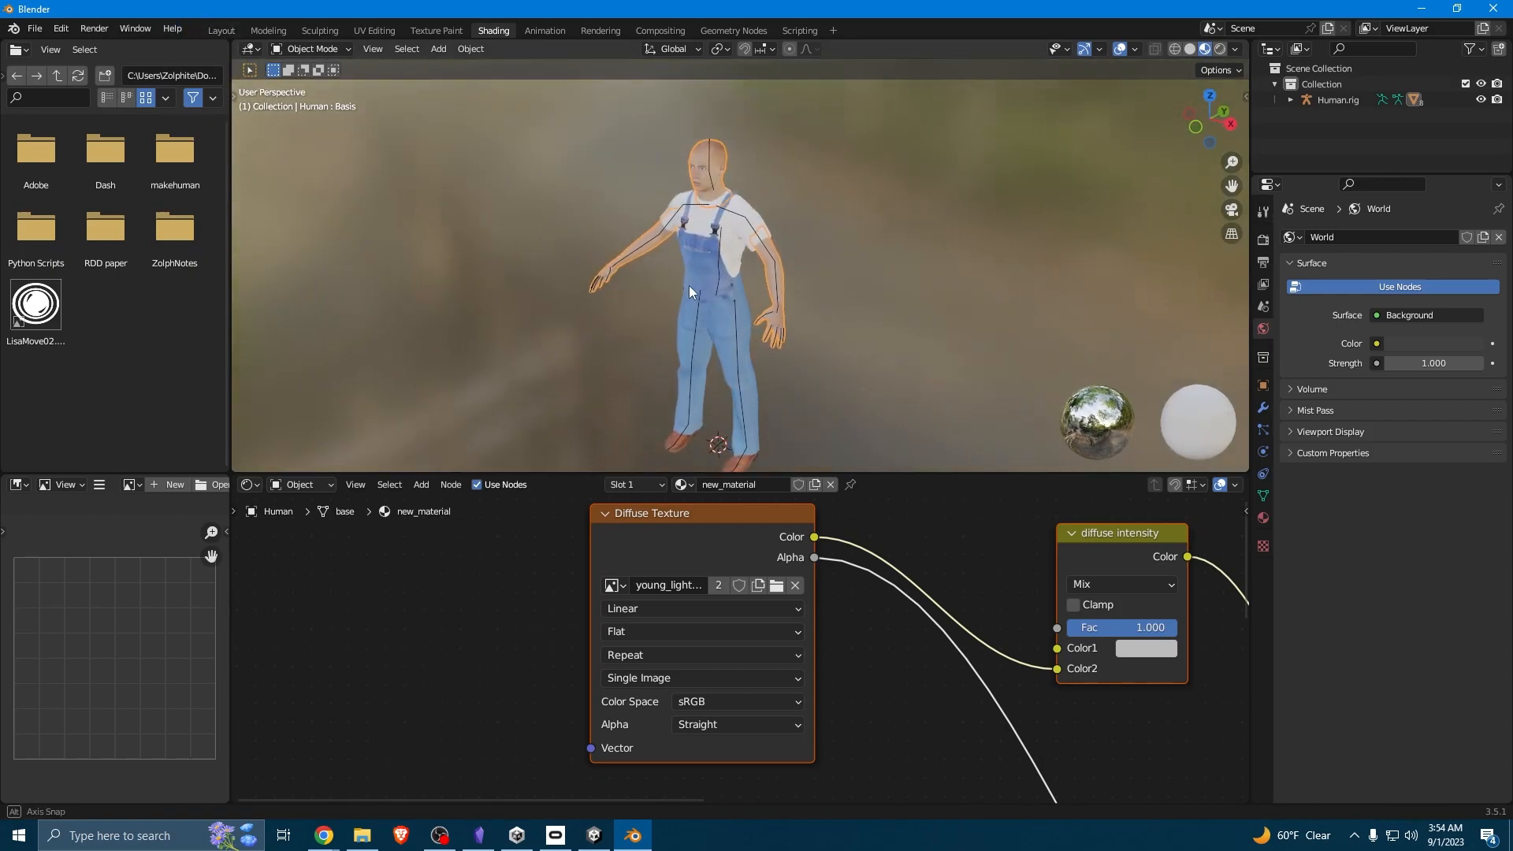
Return to the Layout workspace and show the whole character in front orthographic view.
click(219, 30)
middle_drag(645, 494, 703, 534)
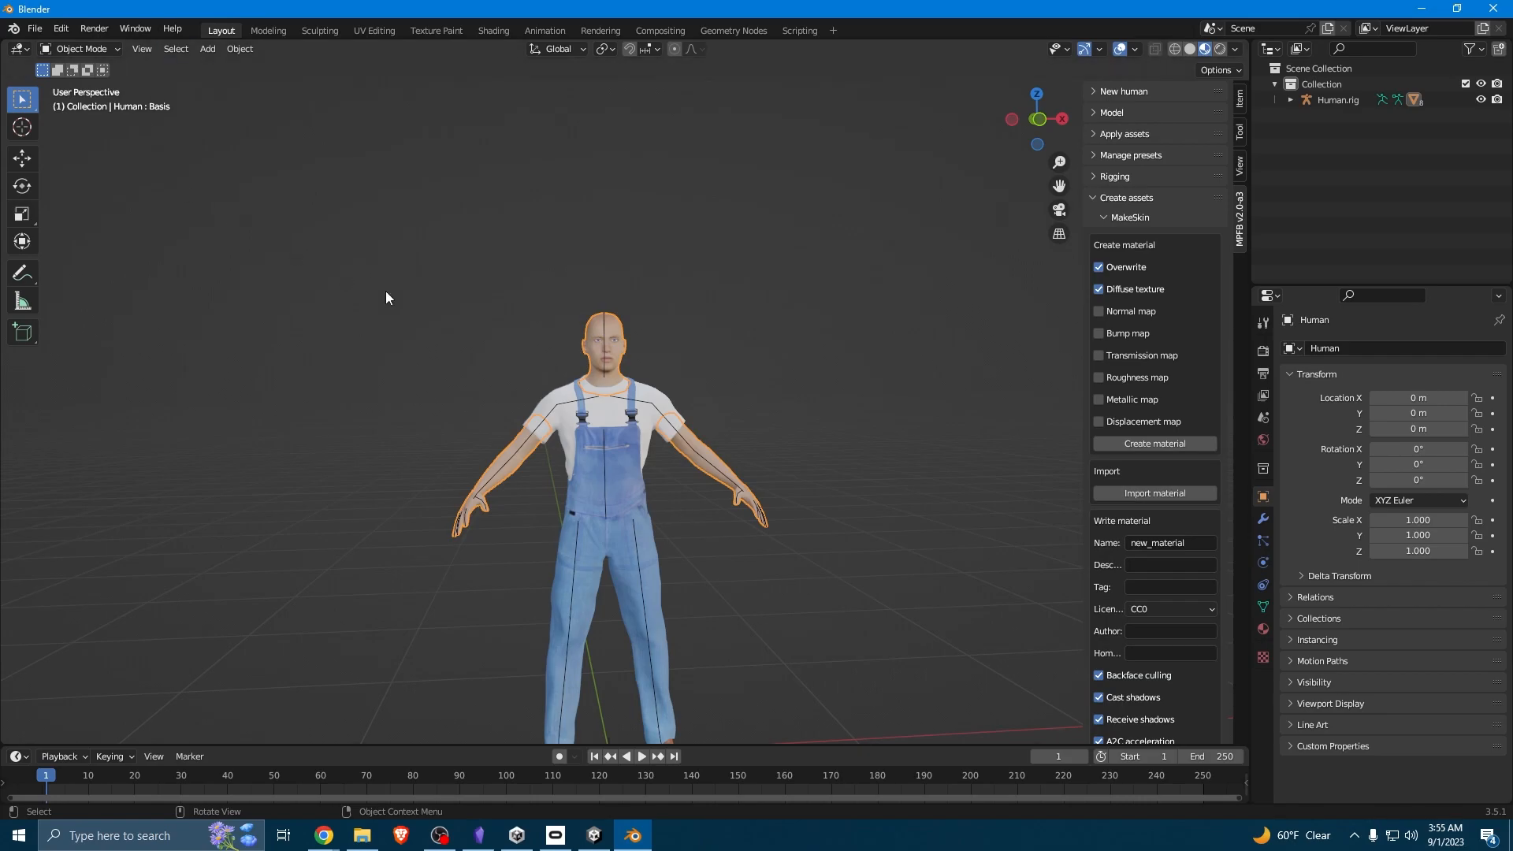
scroll(688, 432, down, 1)
middle_drag(688, 432, 685, 467)
key(KP_3)
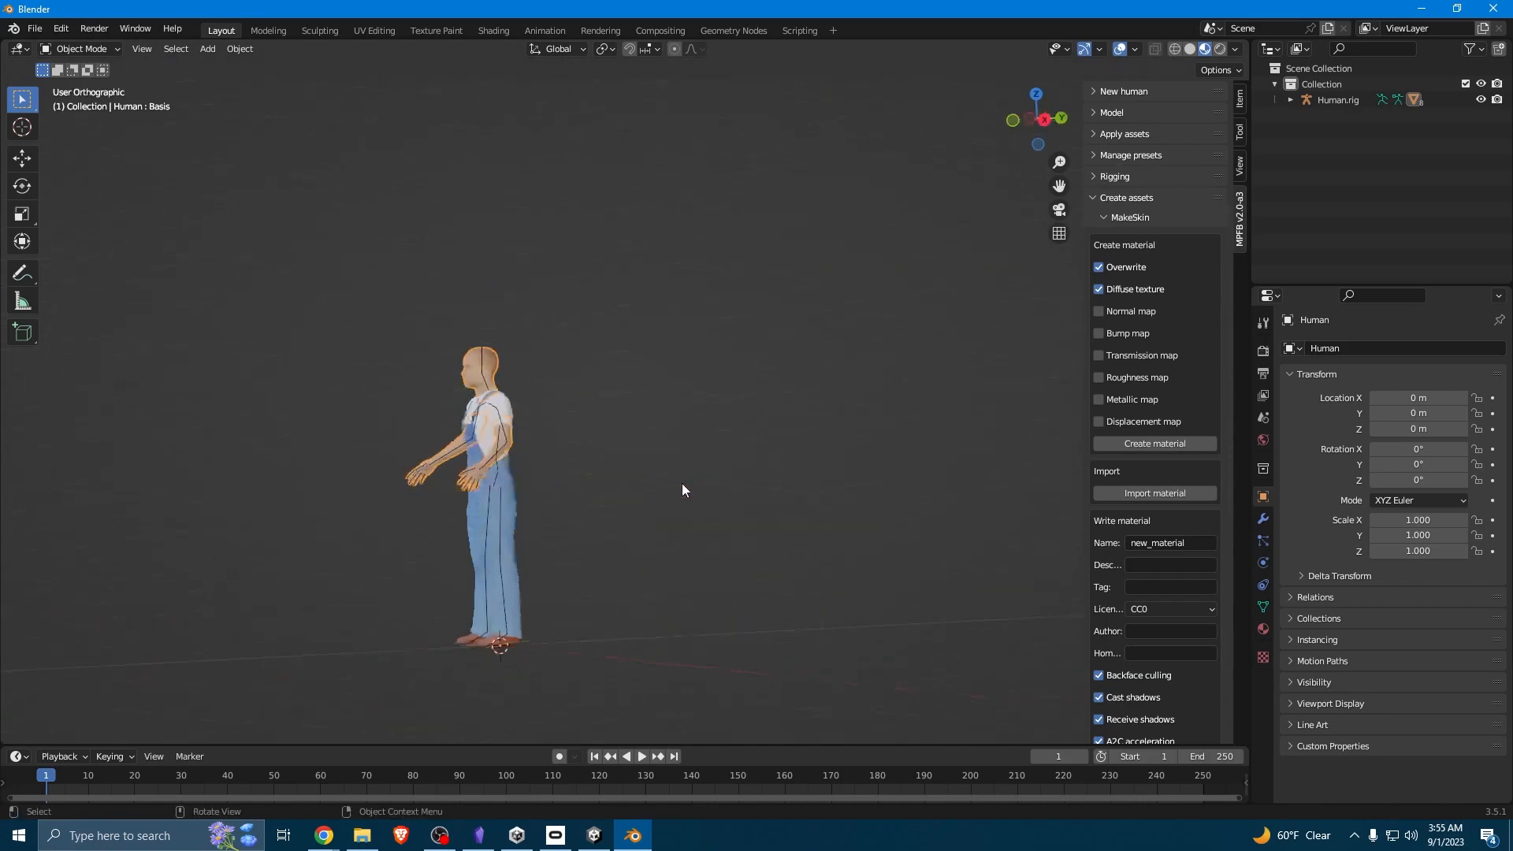
key(KP_1)
scroll(666, 506, up, 4)
shift+middle_drag(768, 436, 803, 328)
scroll(803, 331, down, 2)
Select the male worksuit, enter Edit Mode on it and deselect all of its vertices in front view.
click(810, 383)
click(627, 329)
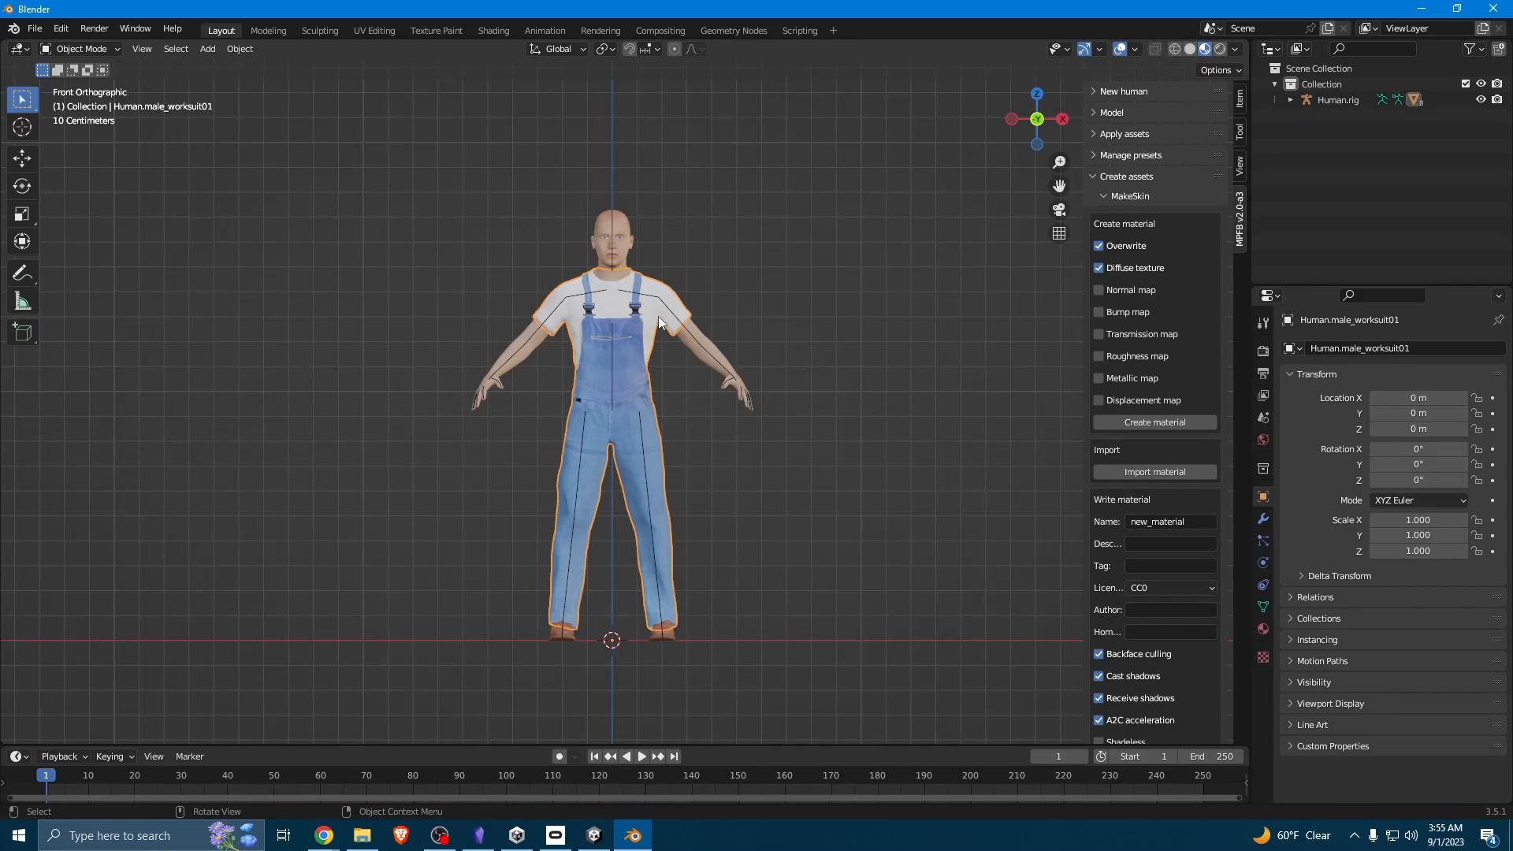
key(Tab)
key(KP_3)
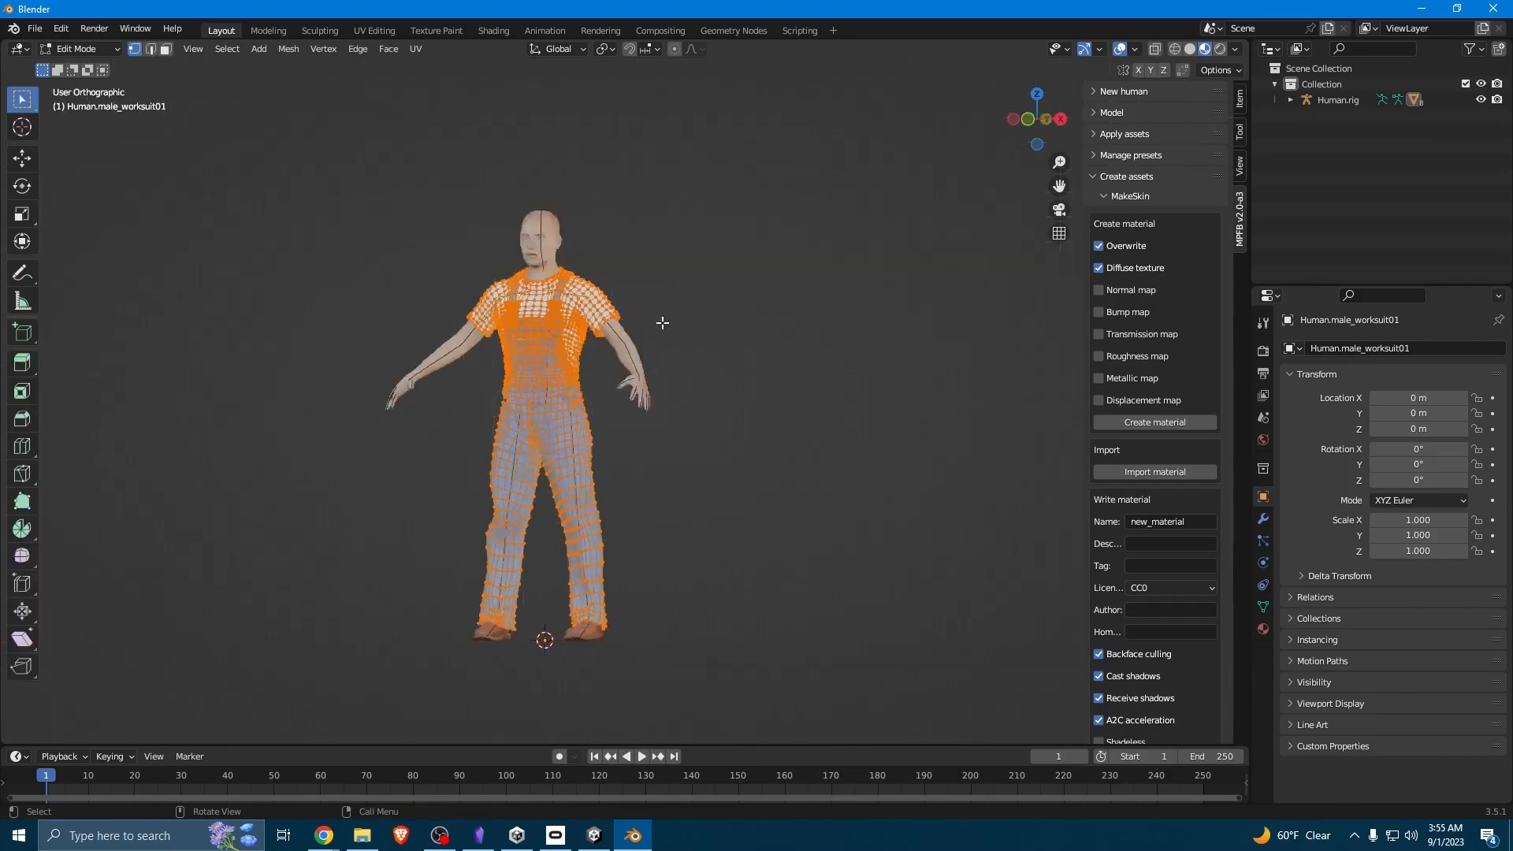
key(KP_1)
click(867, 449)
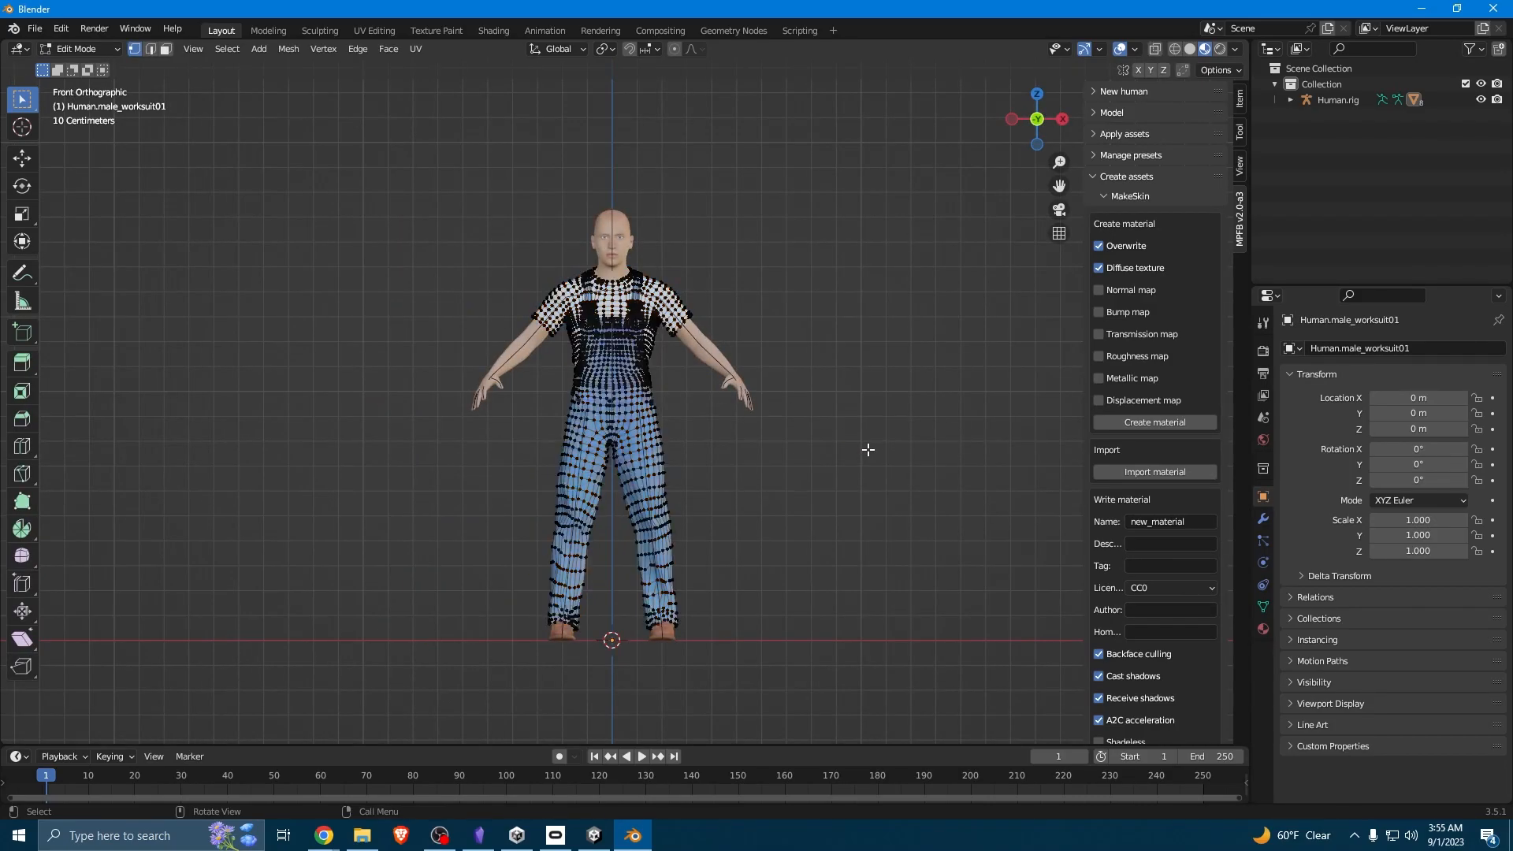
Try Rendered viewport shading on the character and switch back to Material Preview.
scroll(881, 452, up, 2)
scroll(850, 513, up, 1)
key(z)
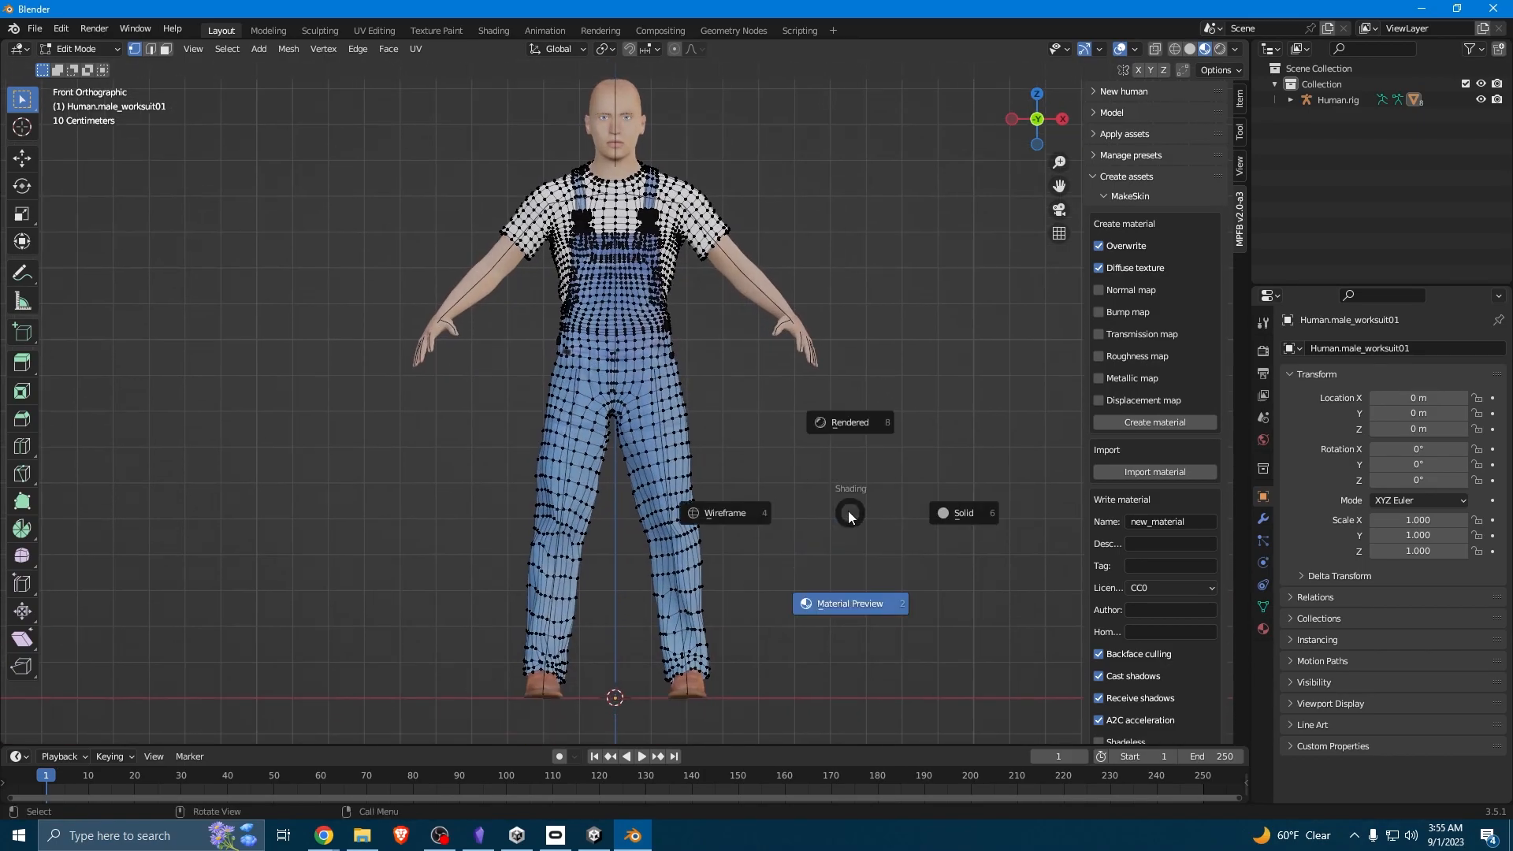
click(971, 273)
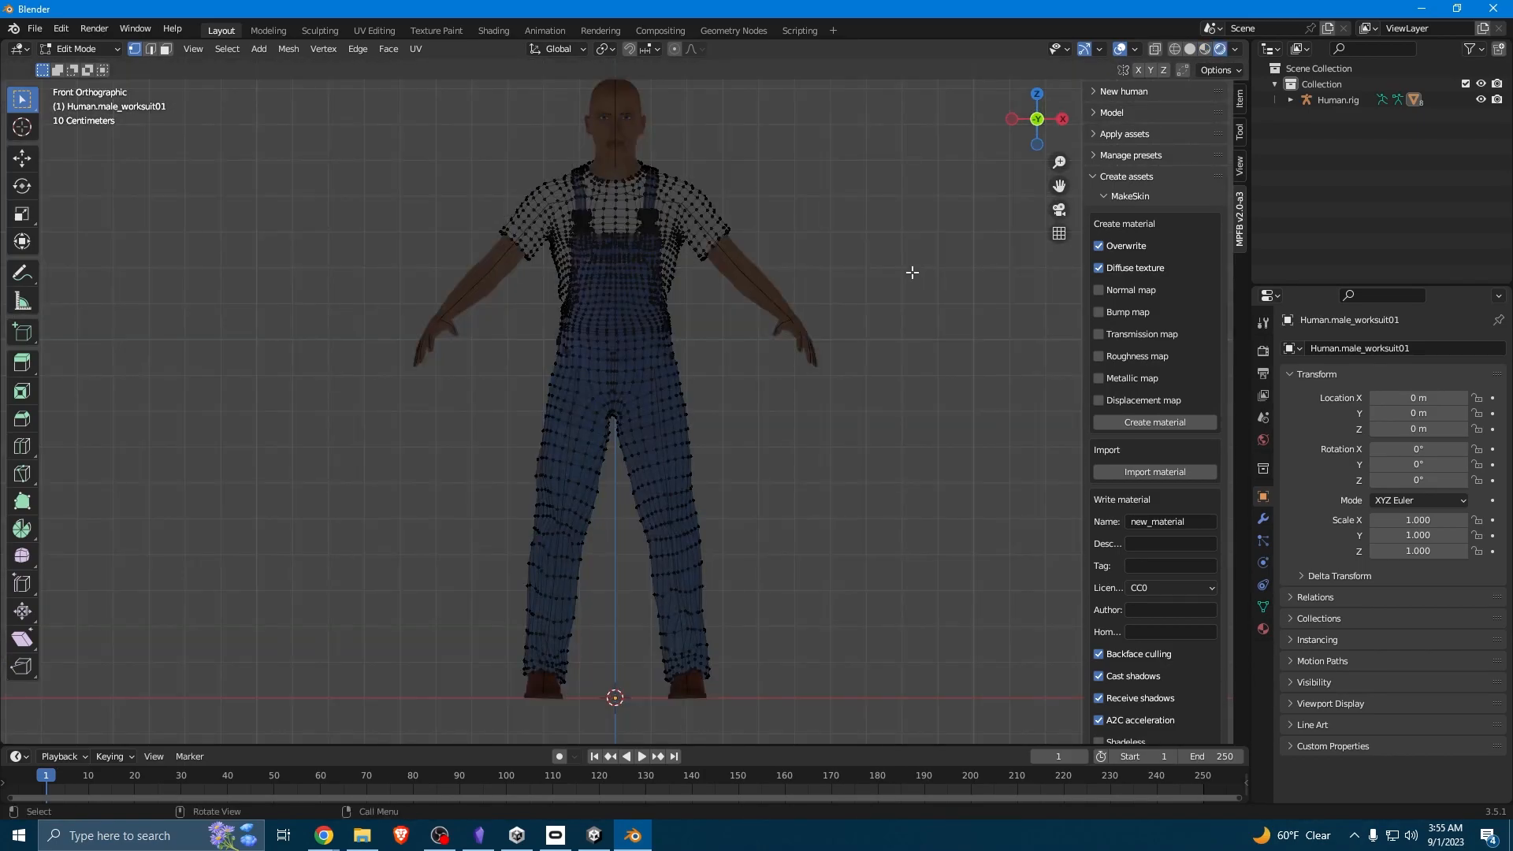
scroll(912, 271, down, 3)
scroll(911, 276, up, 2)
key(z)
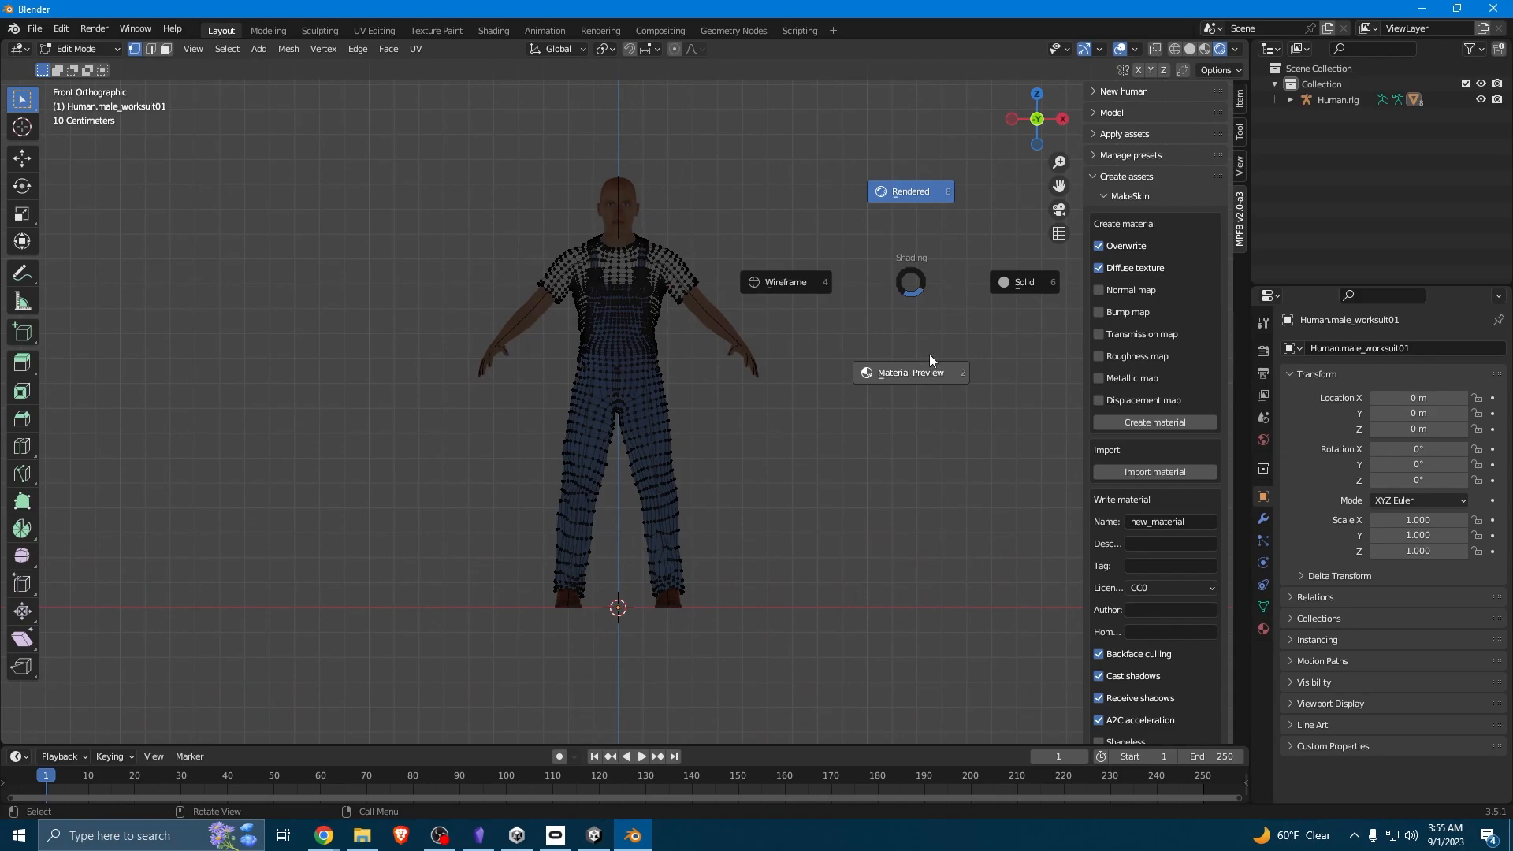
click(934, 368)
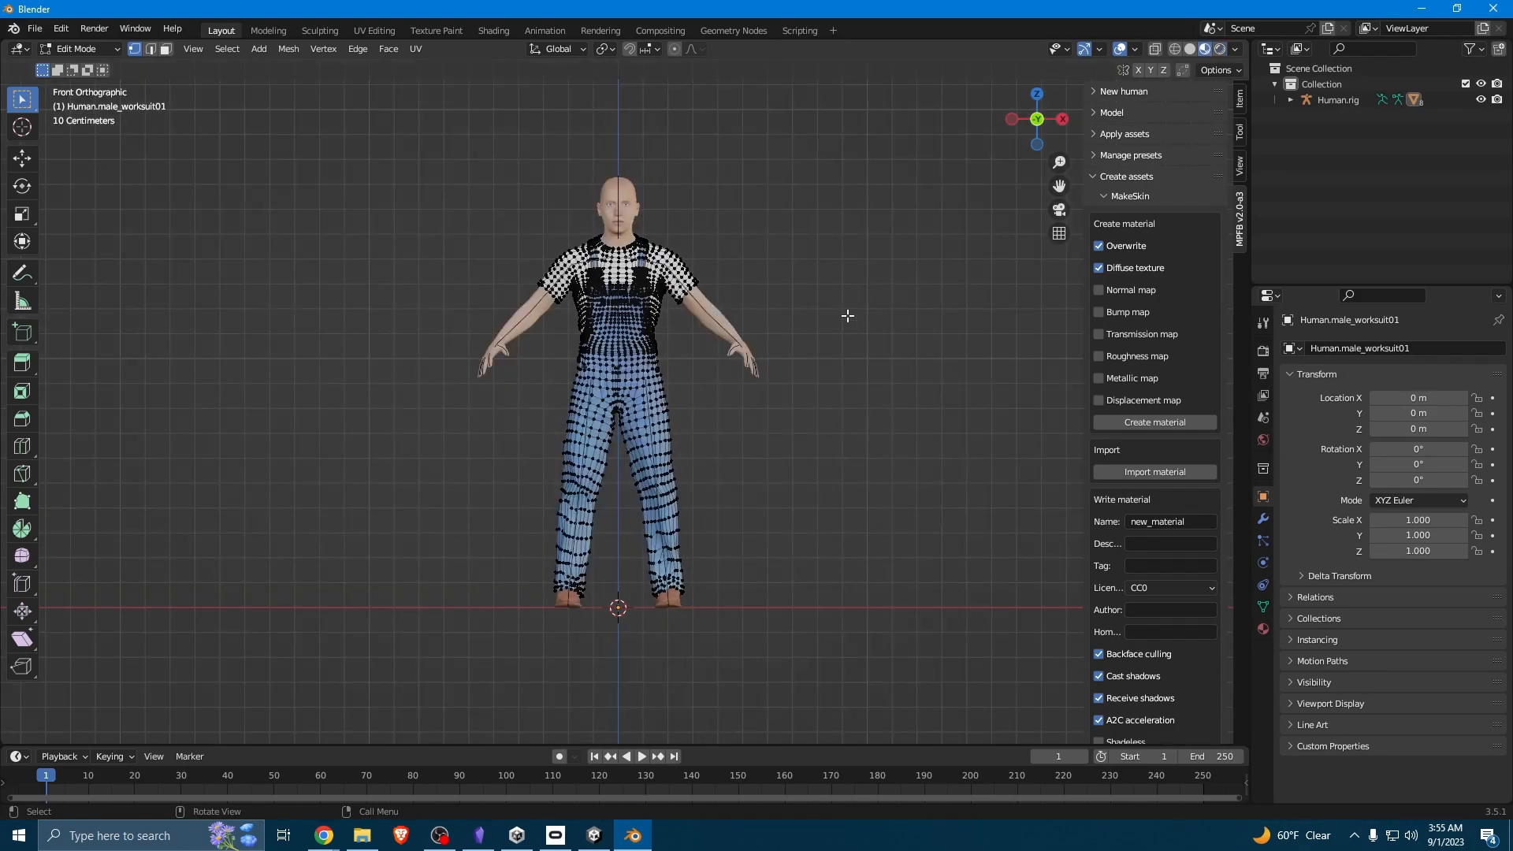
Display the worksuit mesh in Wireframe shading in Edit Mode, seen from the front.
key(Tab)
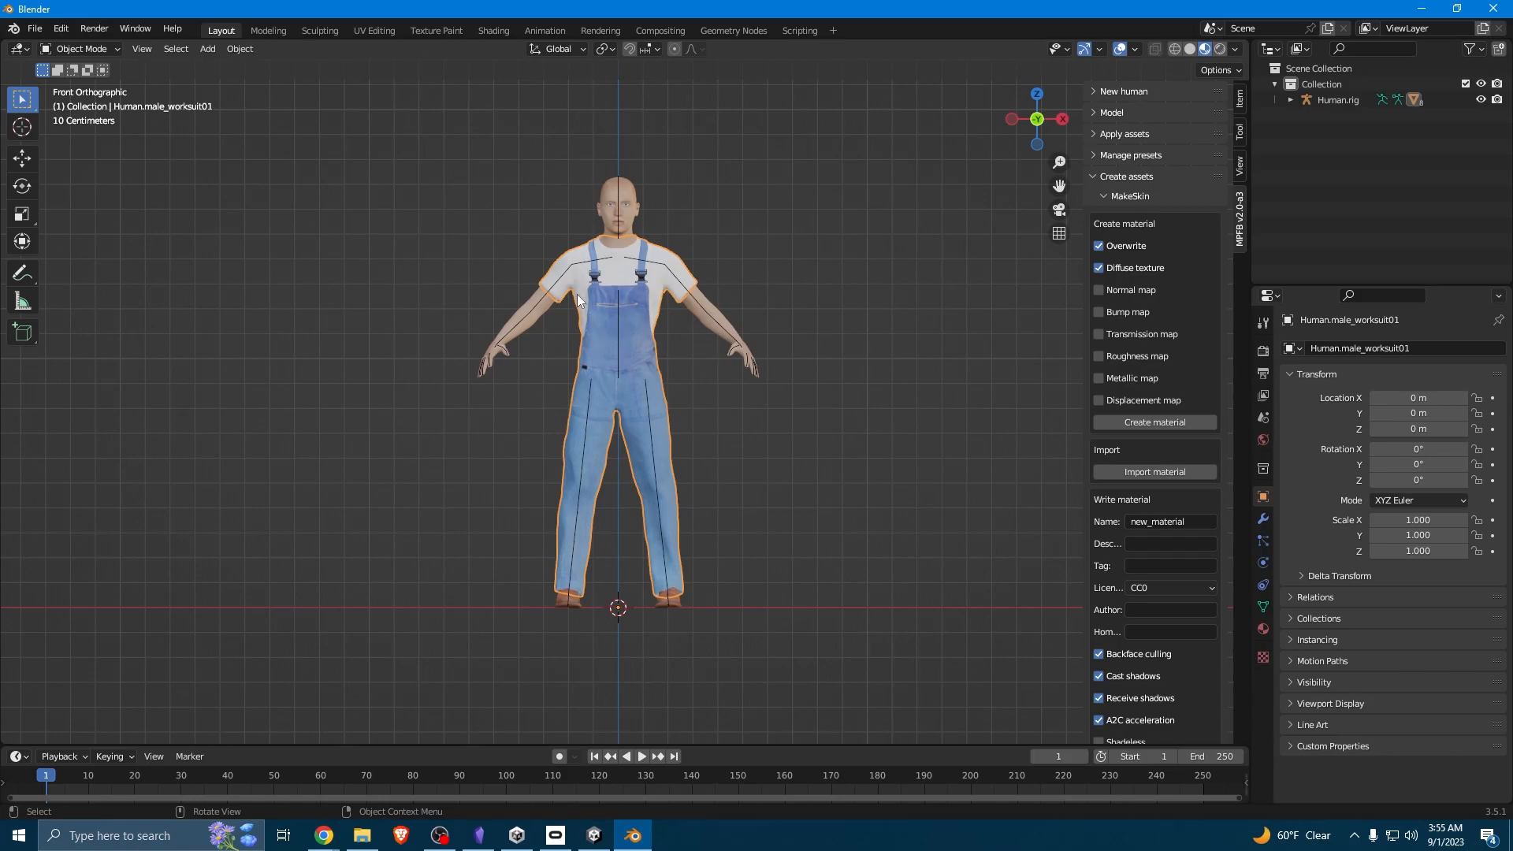
key(Tab)
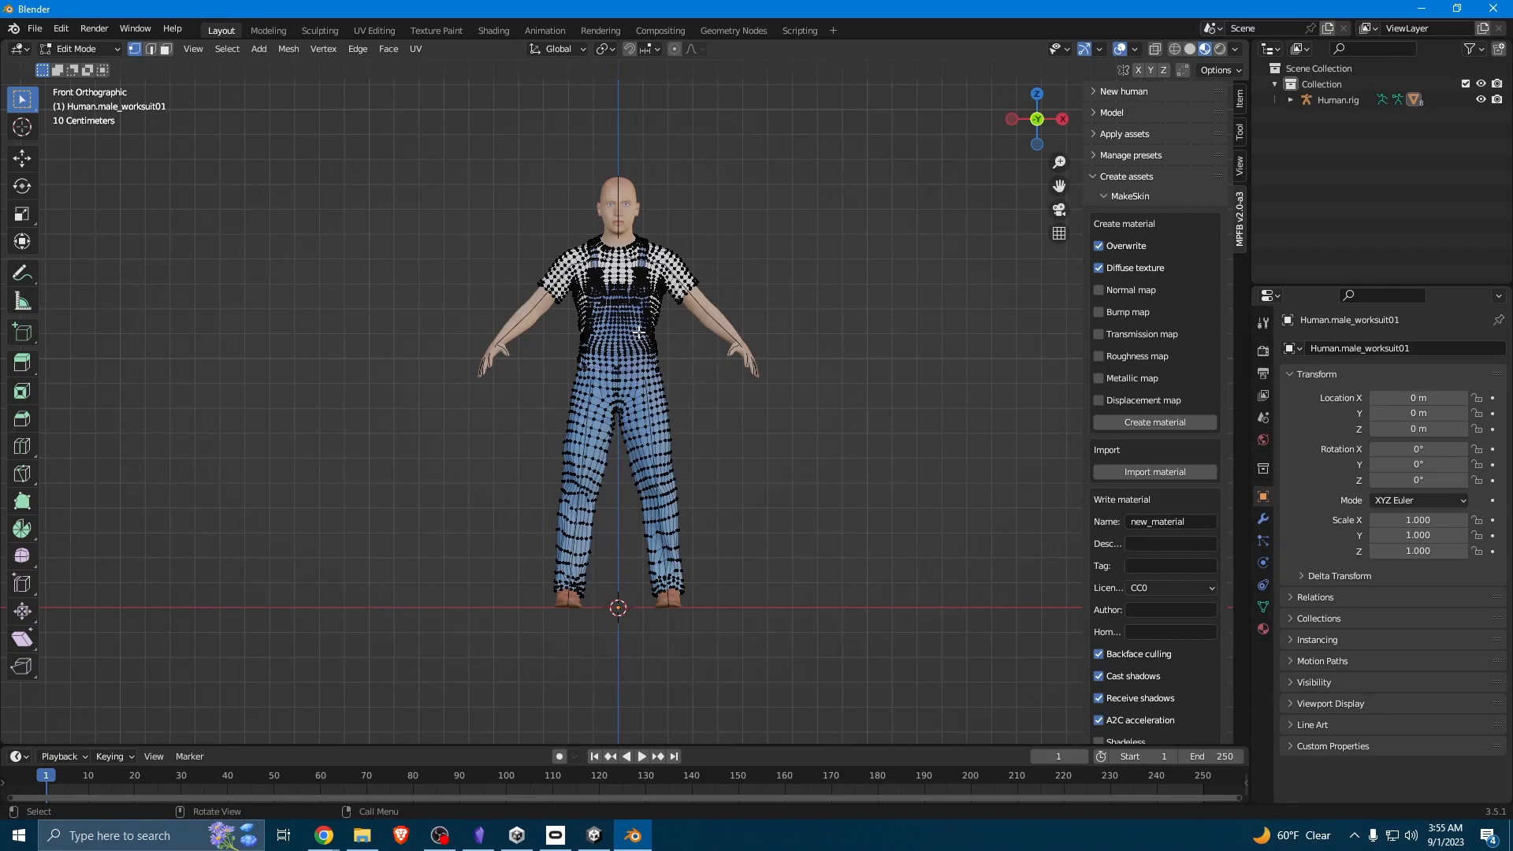
key(z)
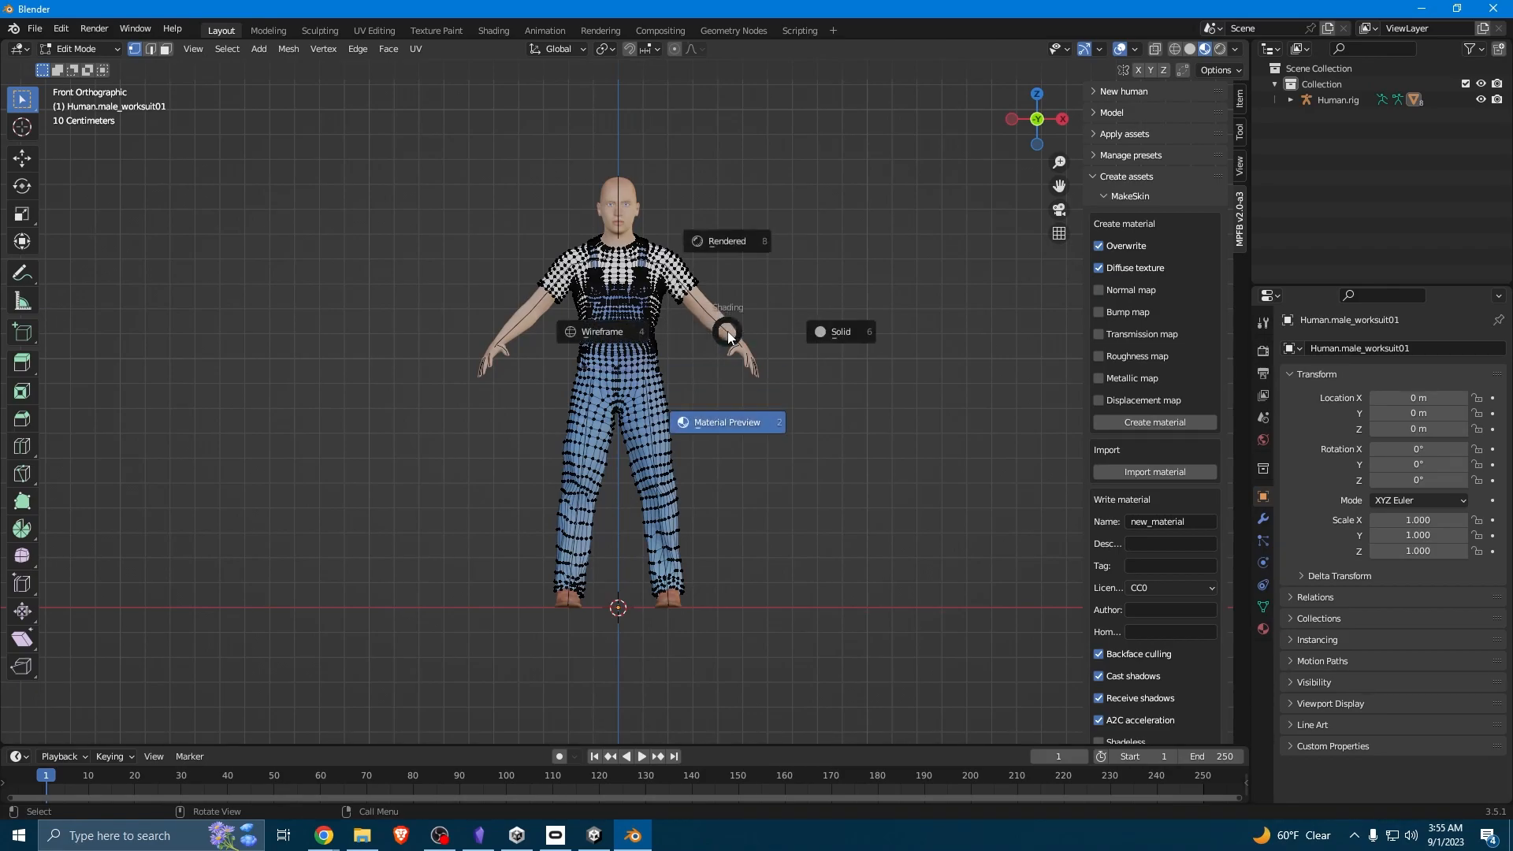
click(624, 333)
key(KP_3)
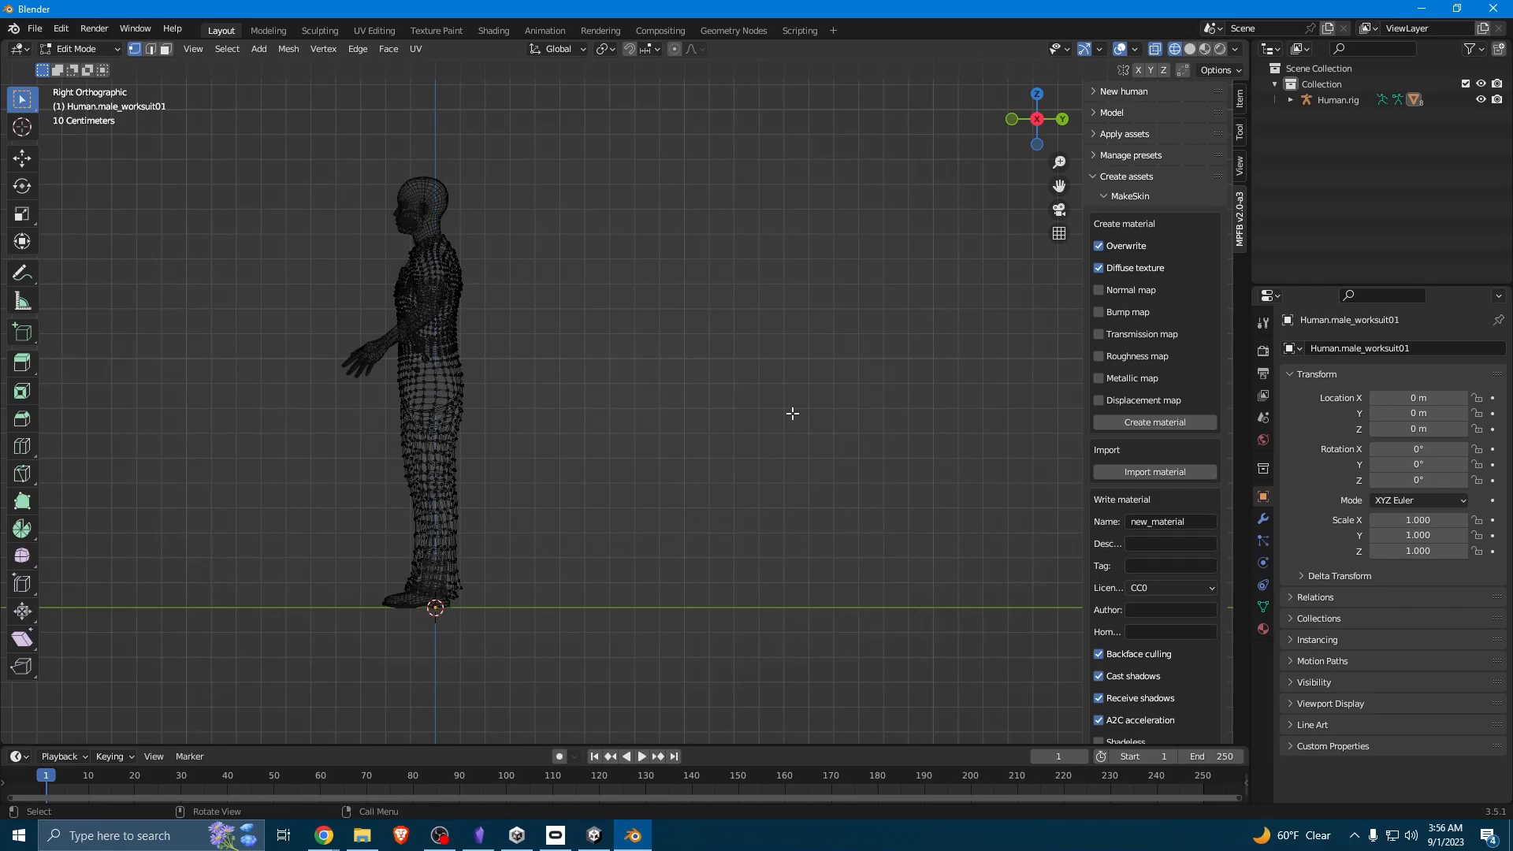
key(KP_1)
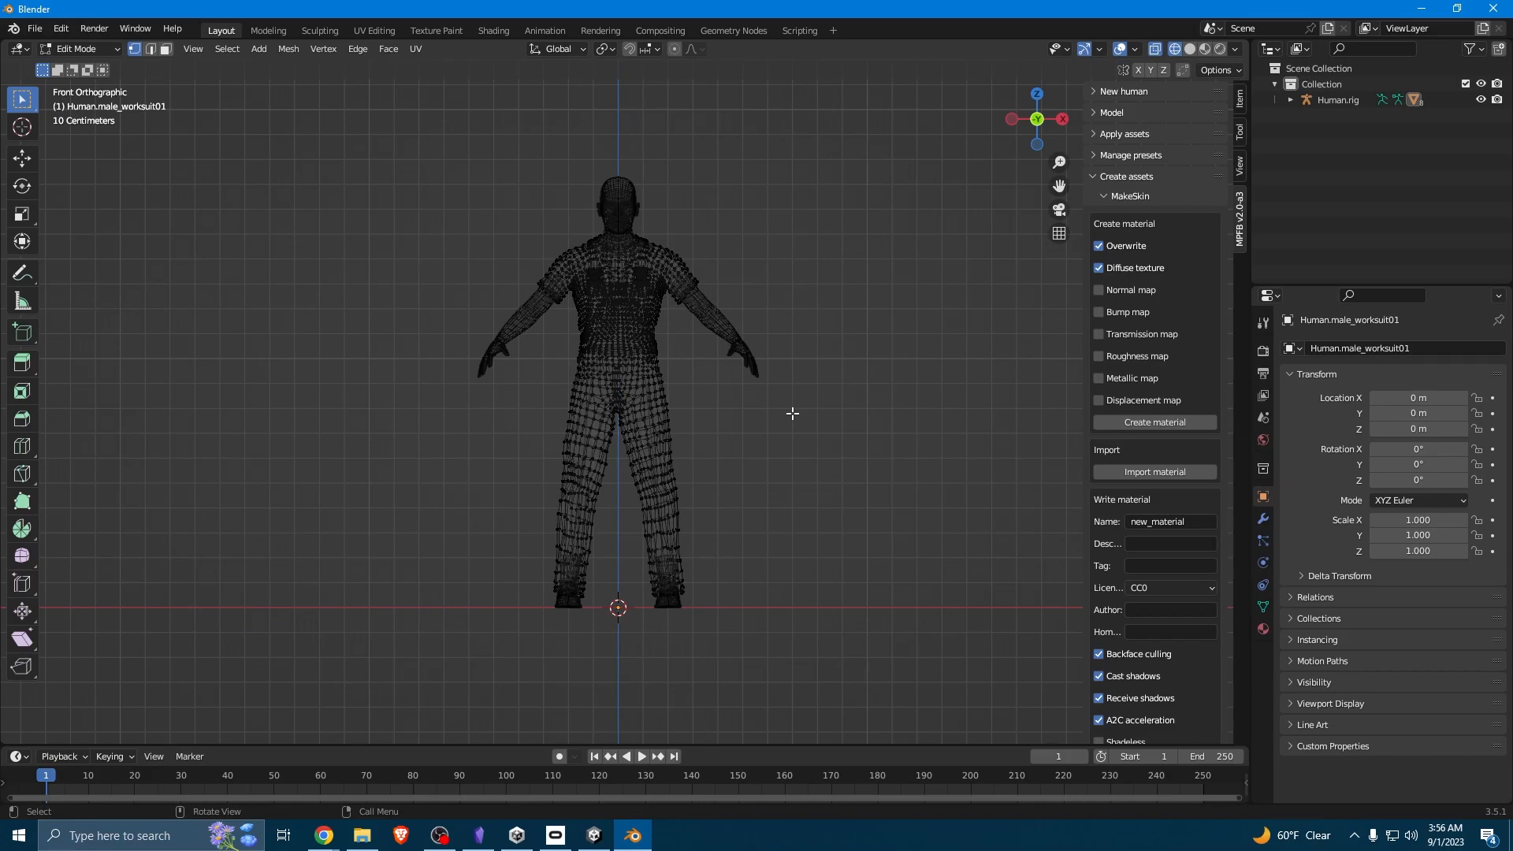
click(197, 50)
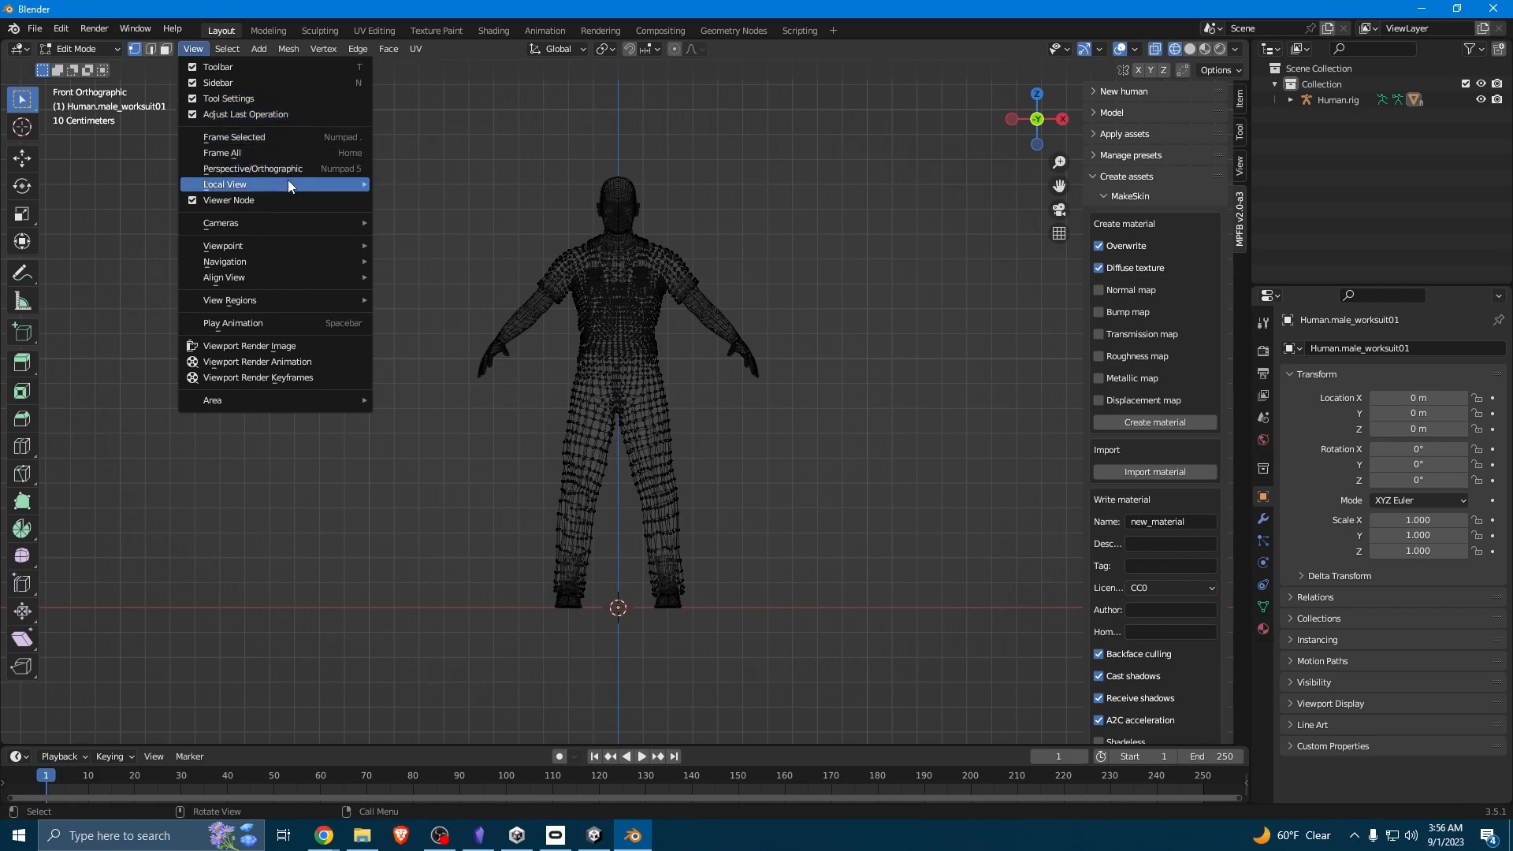
mouse_move(304, 225)
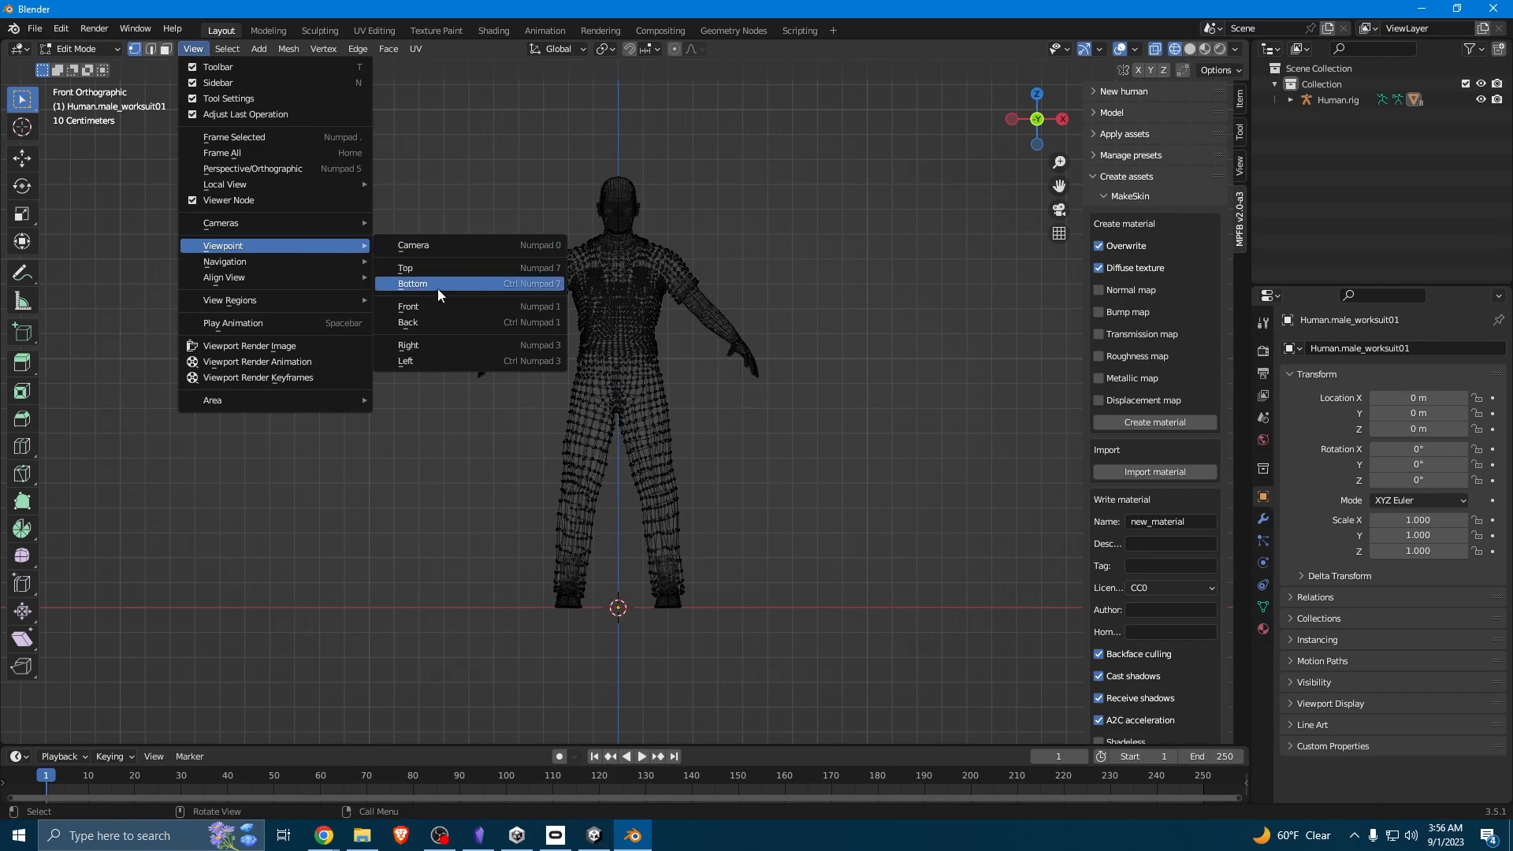
click(436, 452)
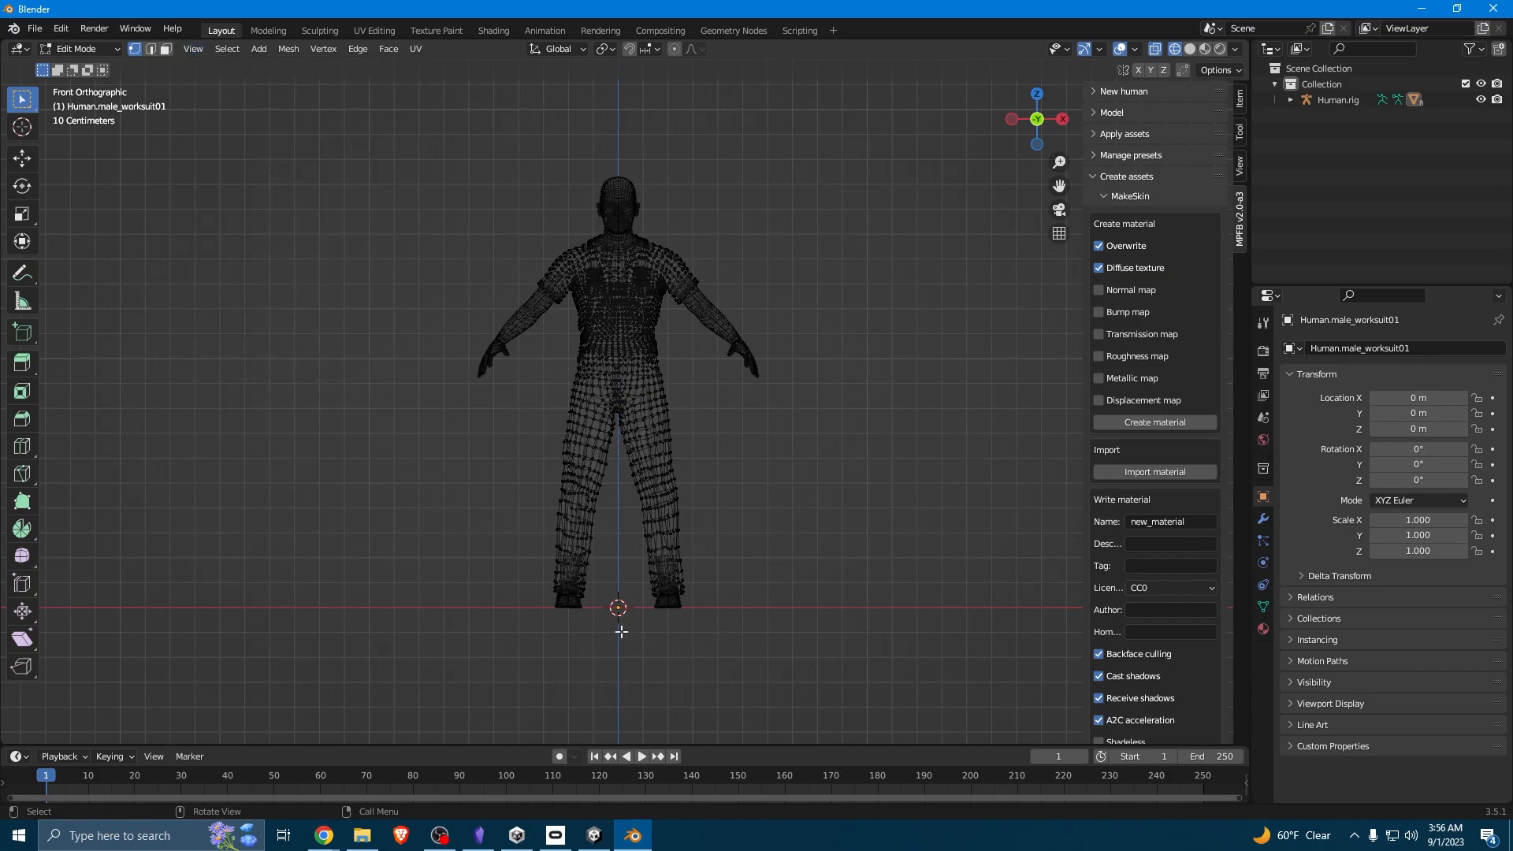
Box-select the worksuit's vertices over the torso and both full legs, leaving the shirt sleeves unselected.
scroll(681, 400, up, 2)
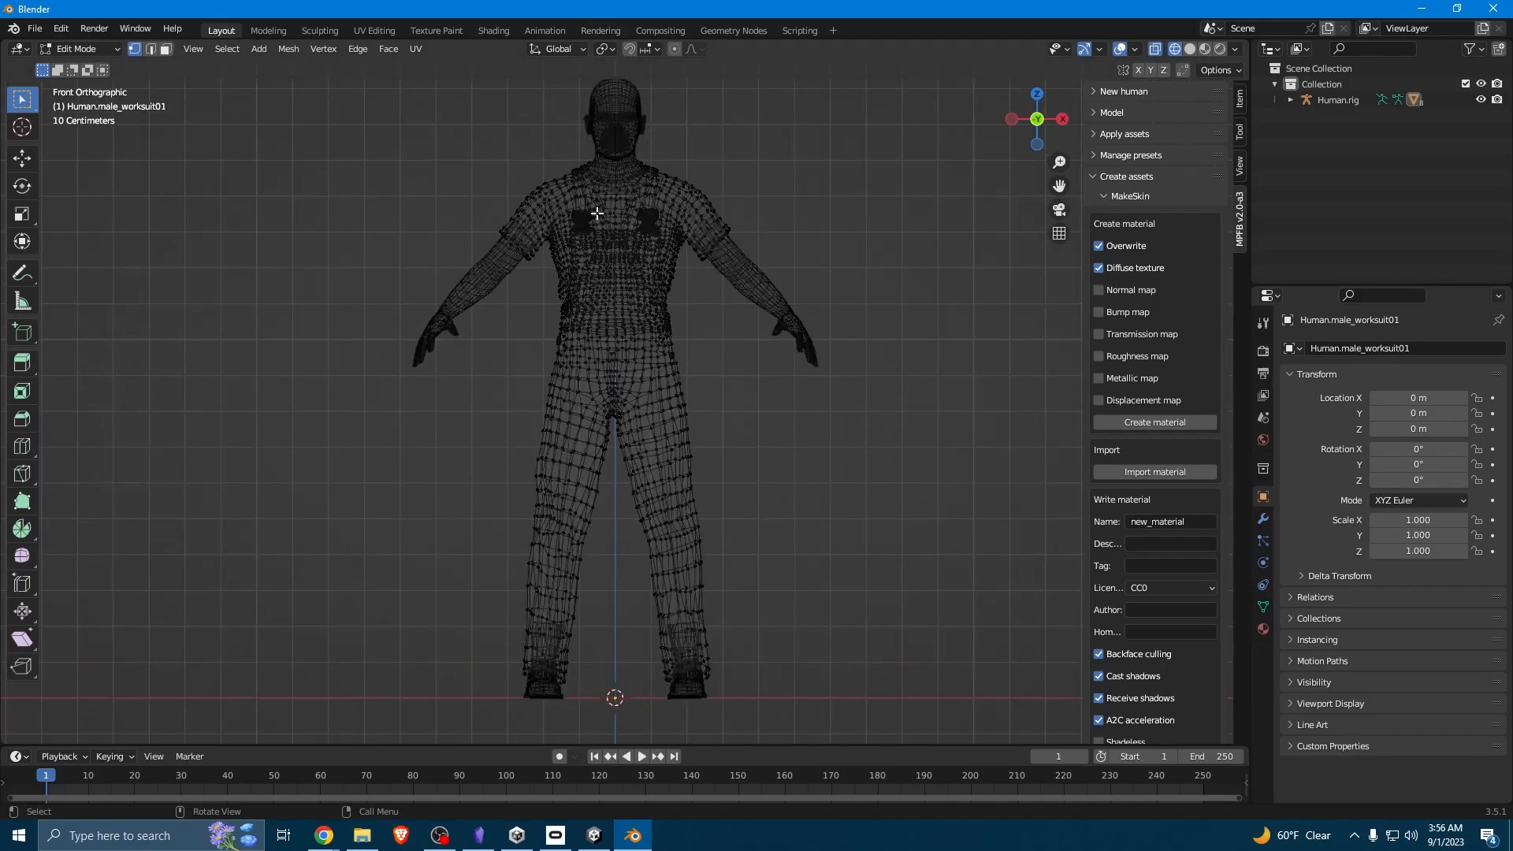
key(b)
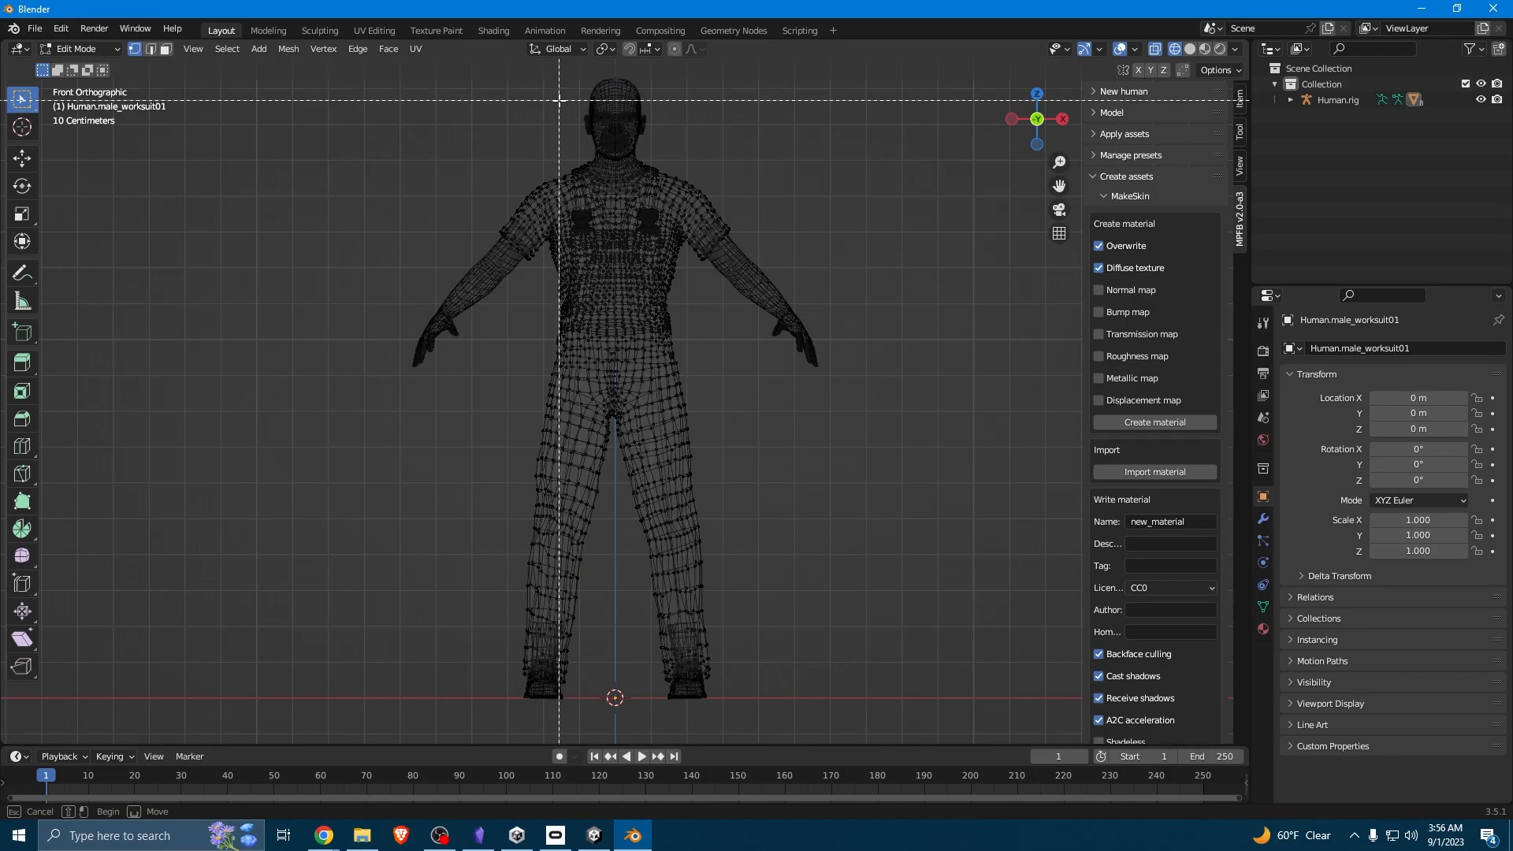
drag(561, 98, 679, 708)
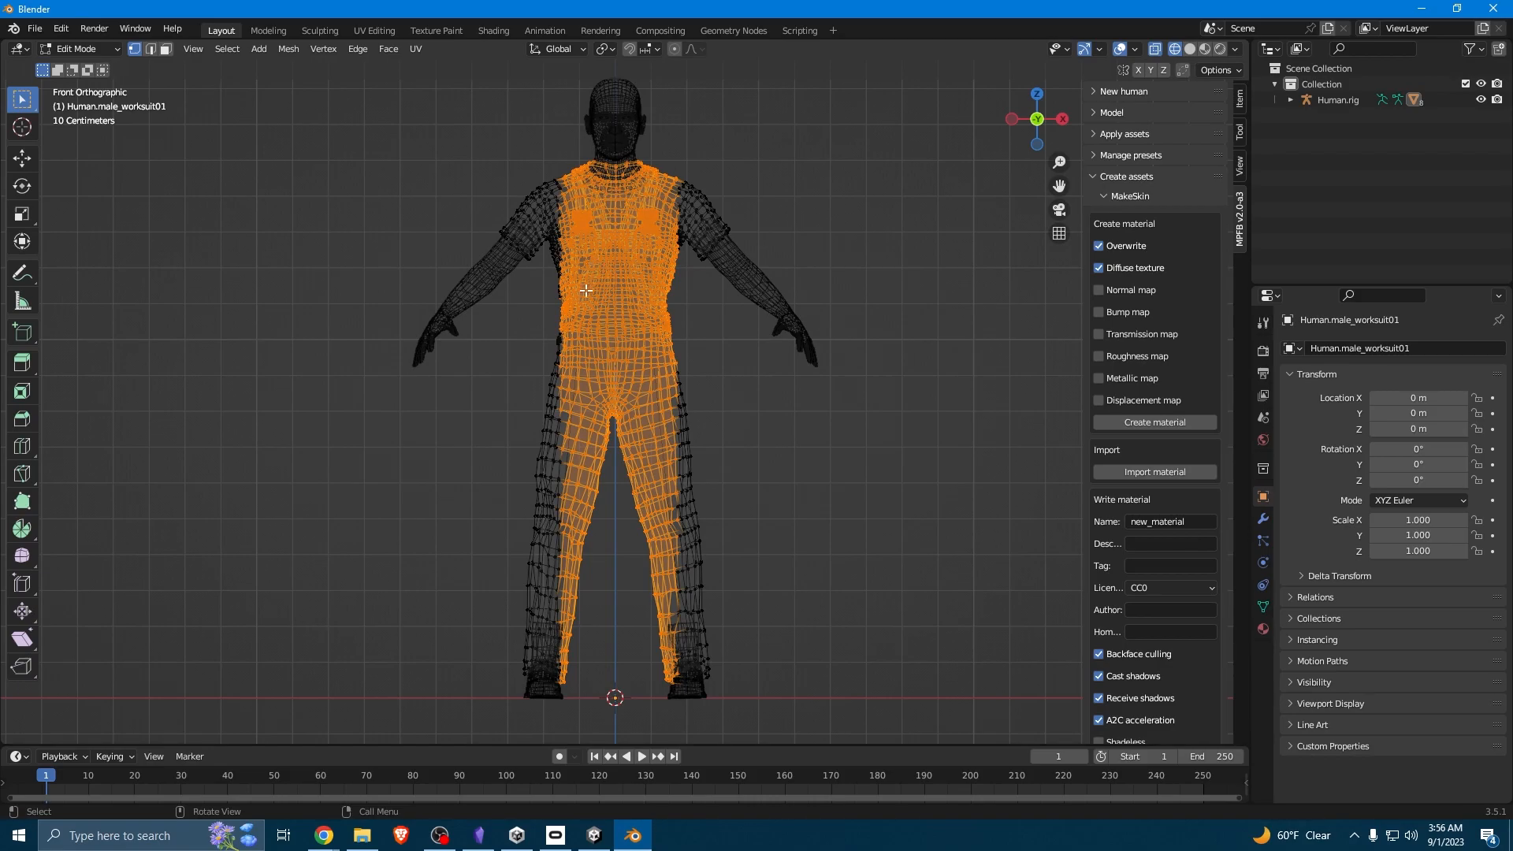
key(b)
mouse_move(550, 254)
mouse_down()
mouse_move(614, 285)
mouse_move(569, 251)
mouse_up()
key(b)
key(b)
drag(539, 314, 709, 495)
key(b)
drag(499, 455, 790, 692)
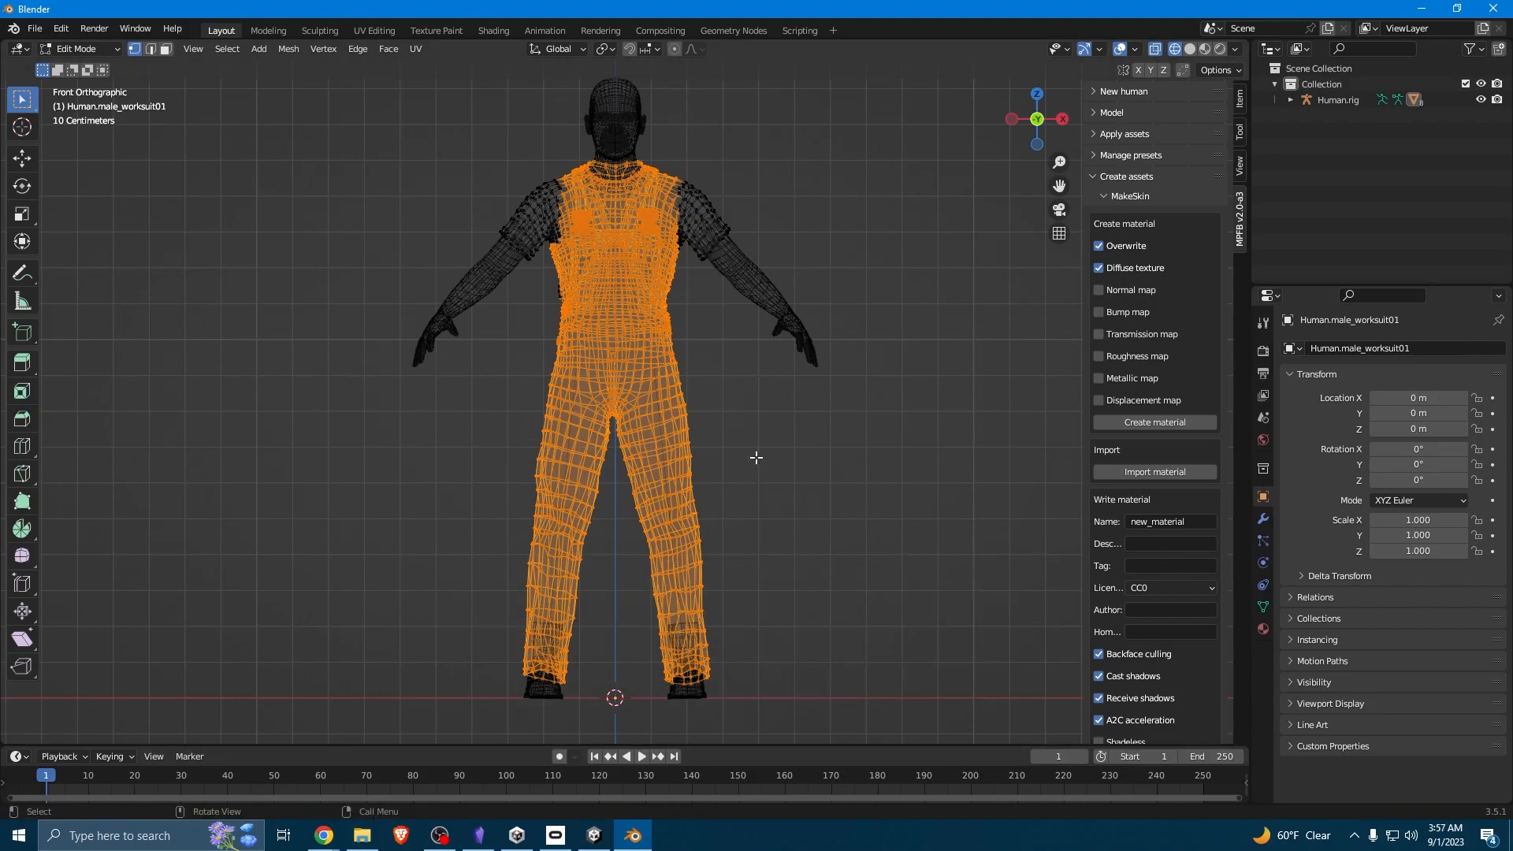
Separate the selected torso and leg geometry from the worksuit into its own object and return to Object Mode.
key(p)
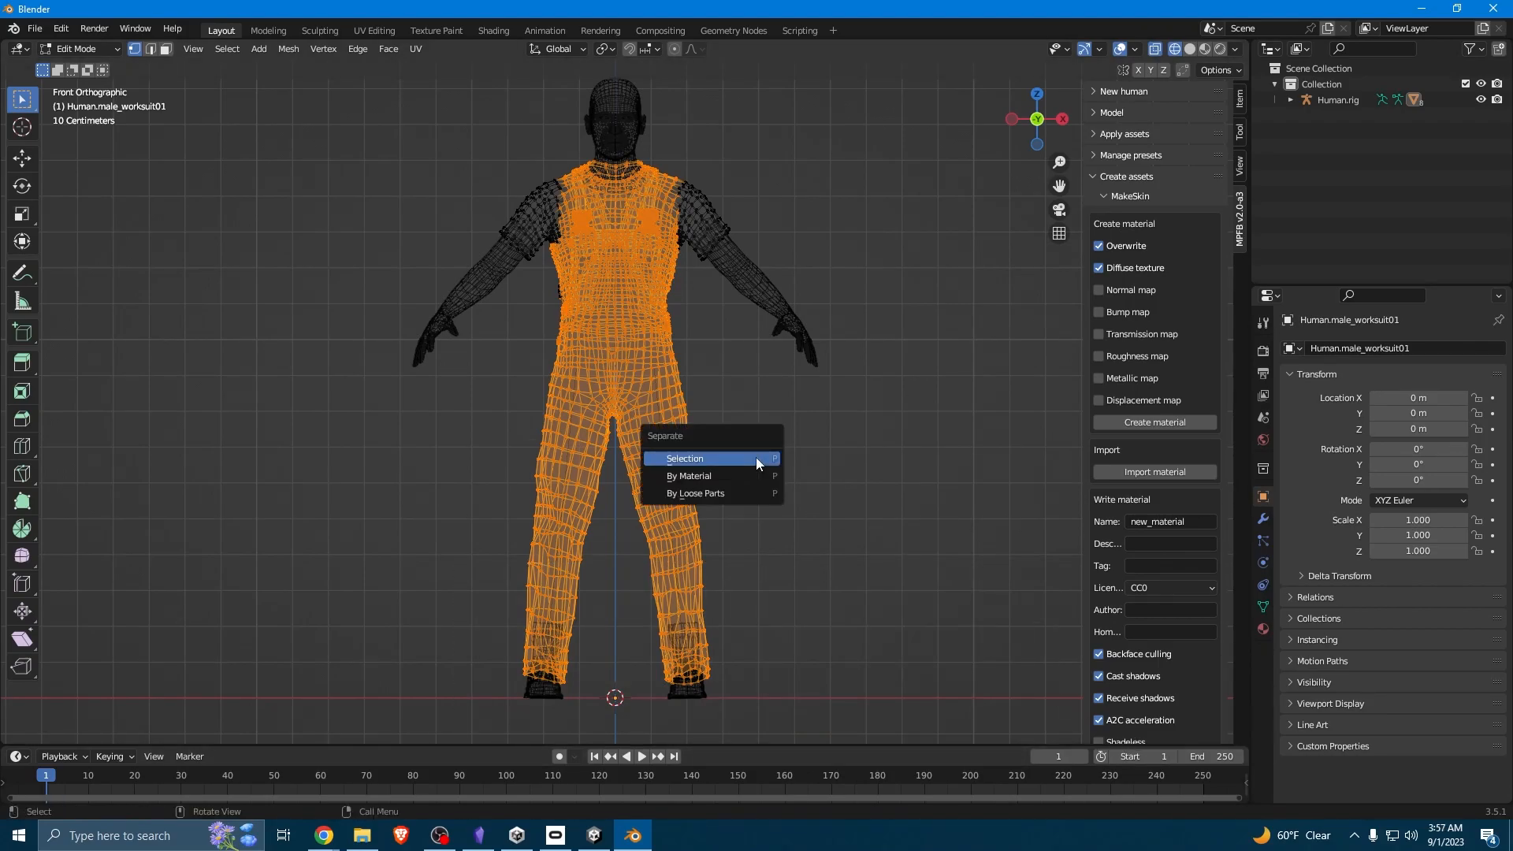
click(757, 460)
middle_drag(699, 436, 756, 451)
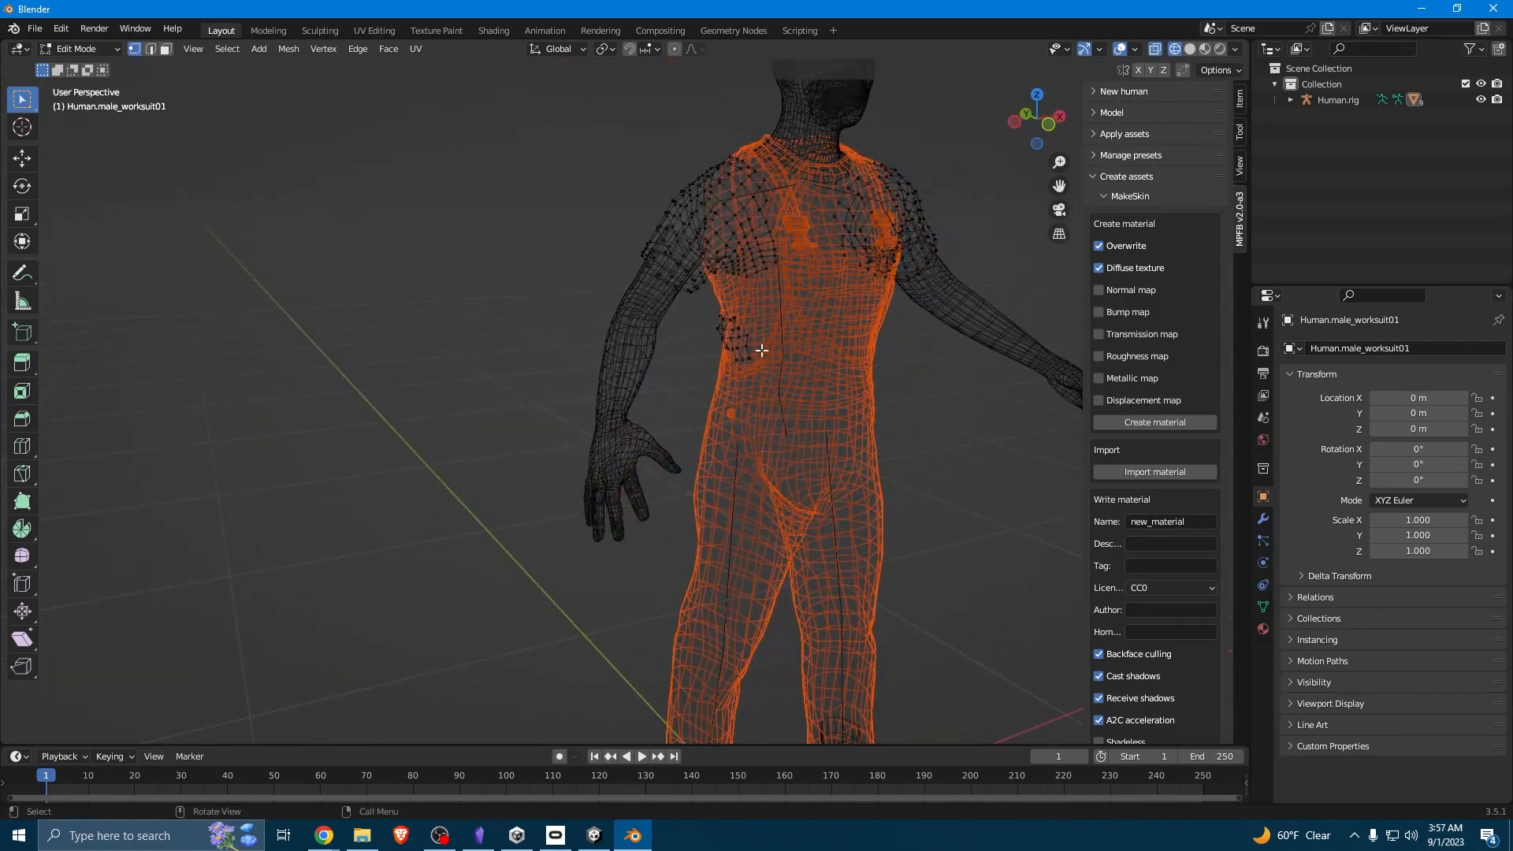
middle_drag(736, 350, 580, 428)
scroll(588, 431, down, 3)
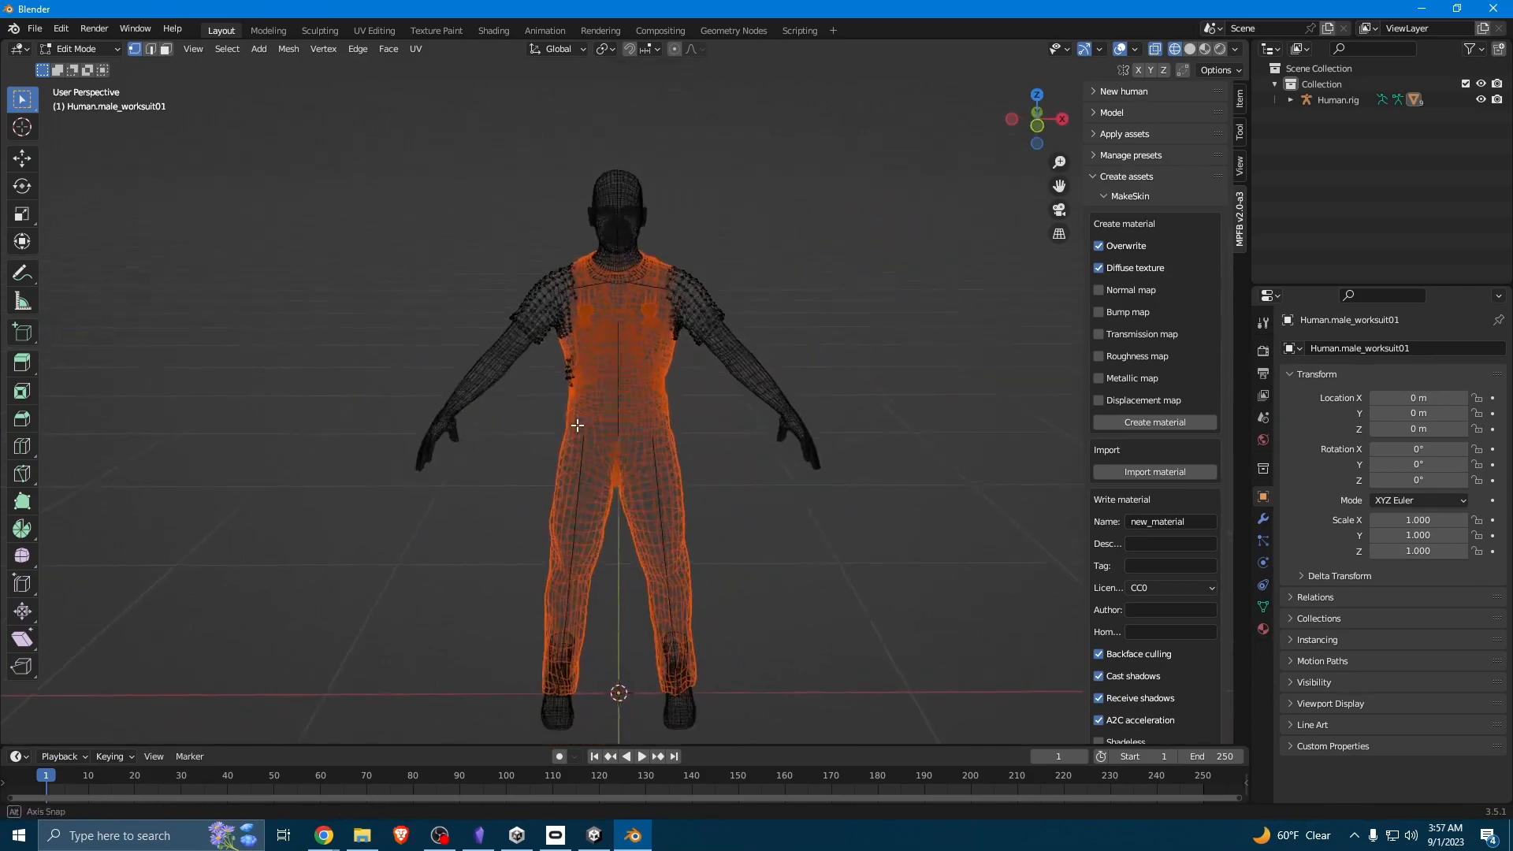
scroll(588, 430, up, 3)
key(Tab)
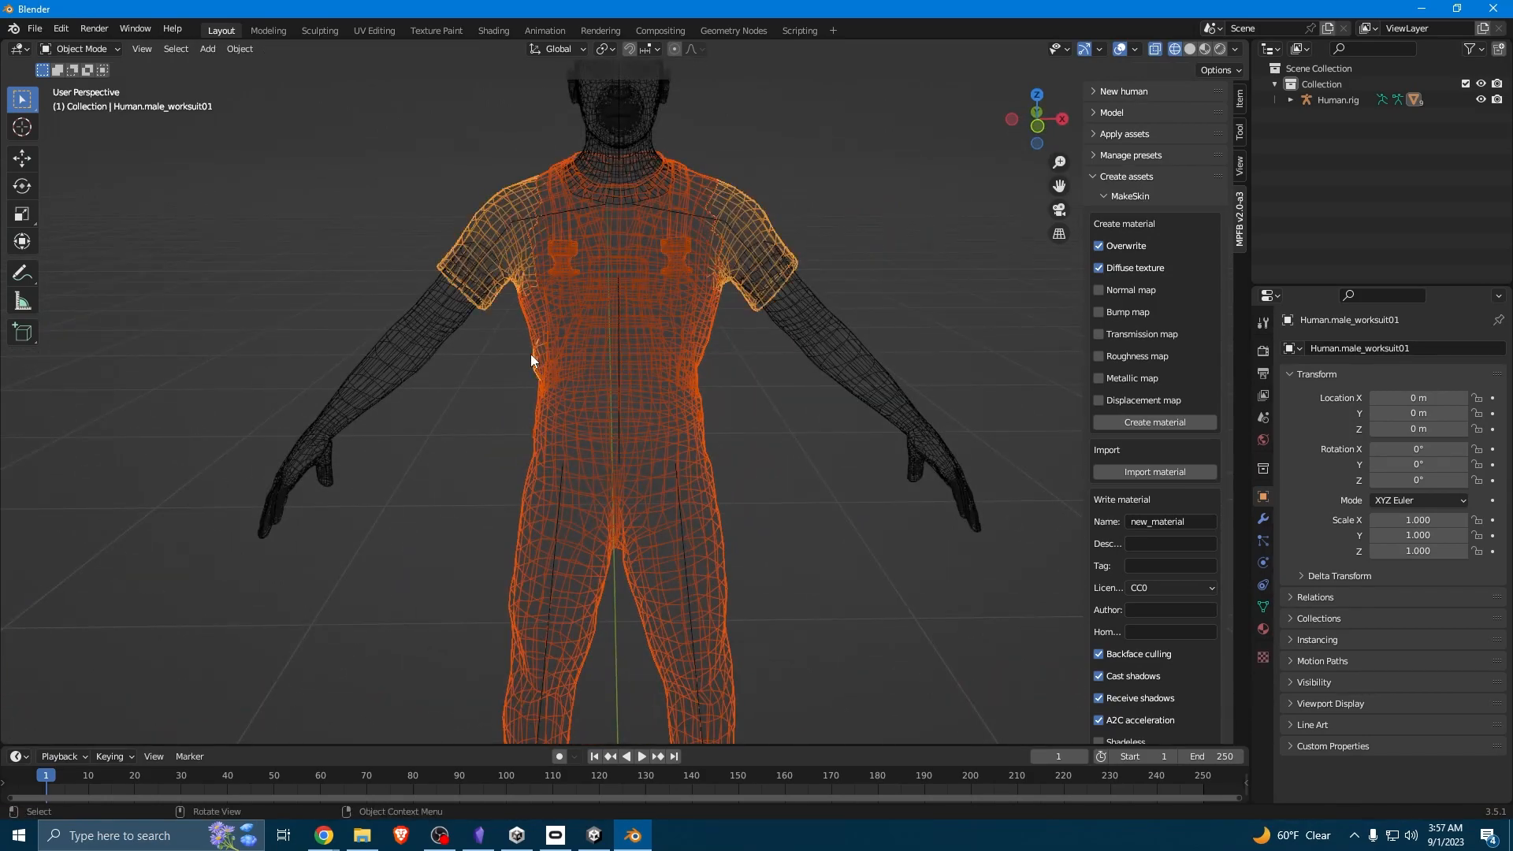
Try to move the worksuit piece, and undo back to the torso and leg vertex selection in Edit Mode.
click(541, 363)
key(g)
right_click(563, 418)
key(ctrl+z)
key(Tab)
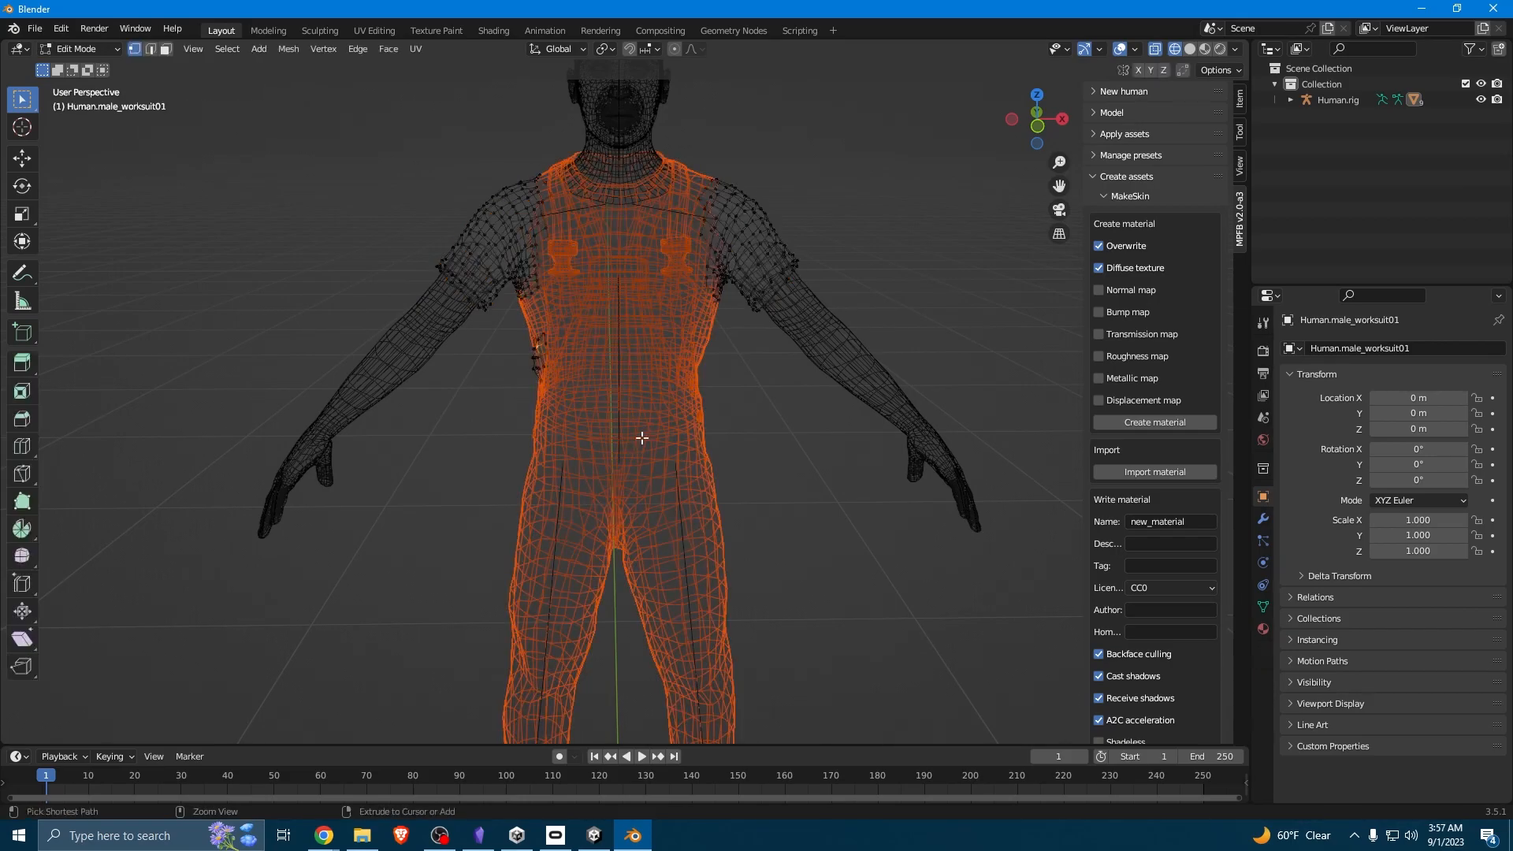
key(a)
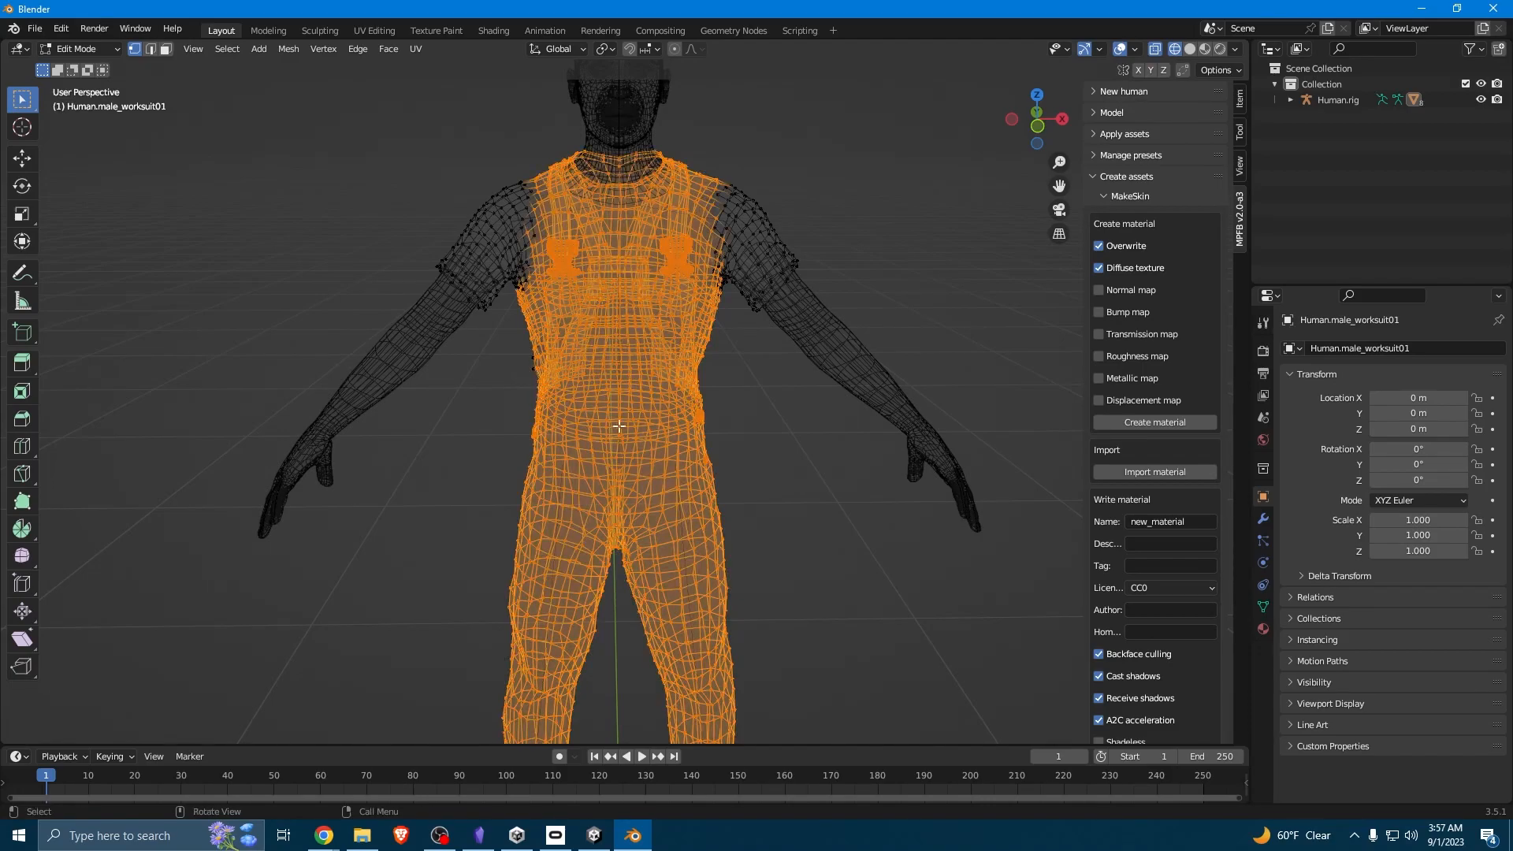
Try to move the selected torso and leg vertices away from the body in front view.
key(KP_3)
key(KP_1)
key(b)
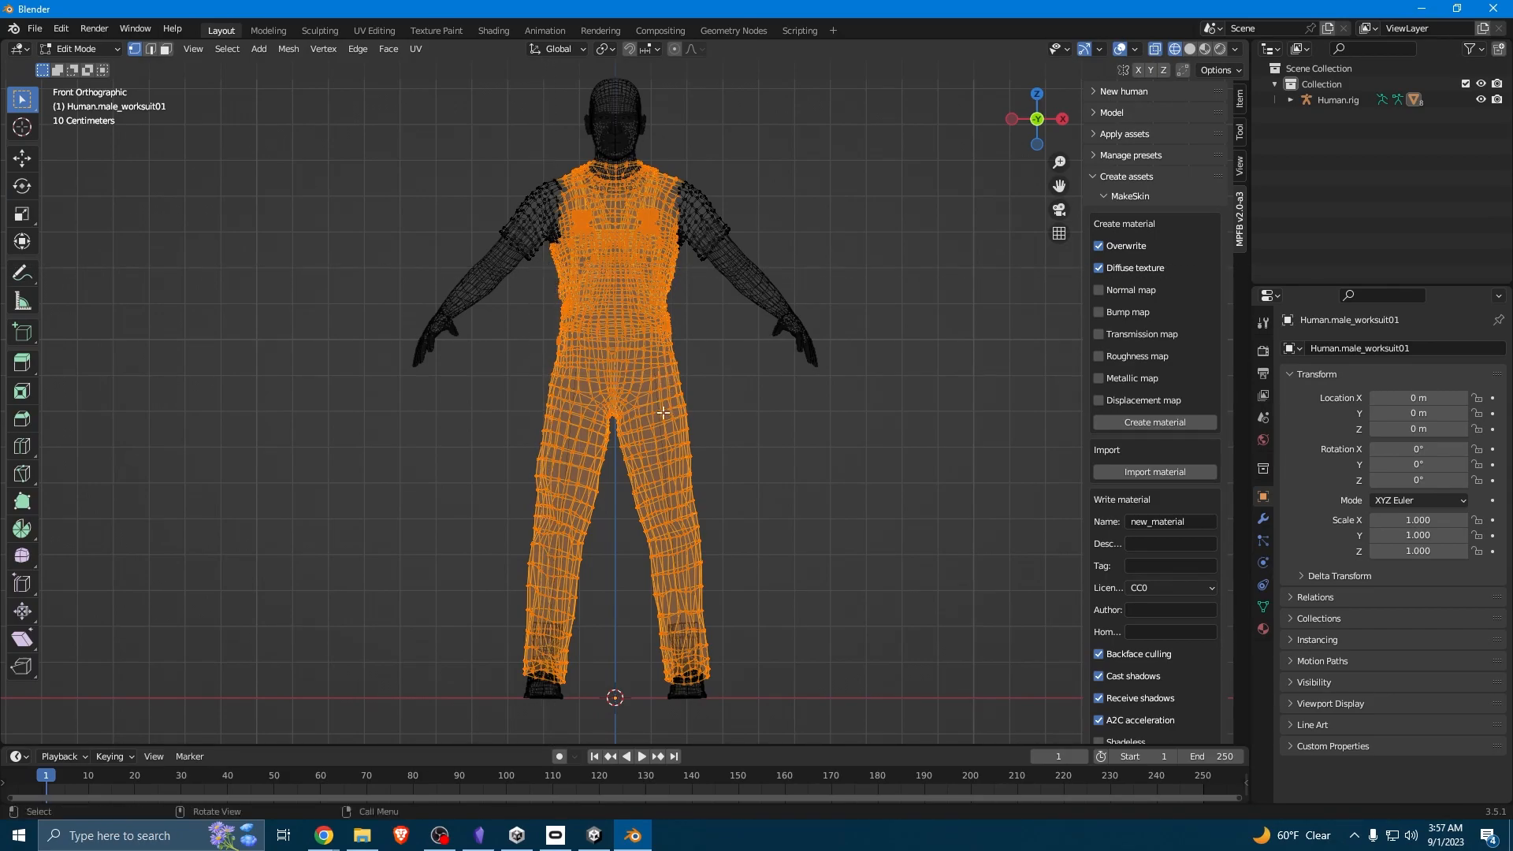
key(Escape)
key(g)
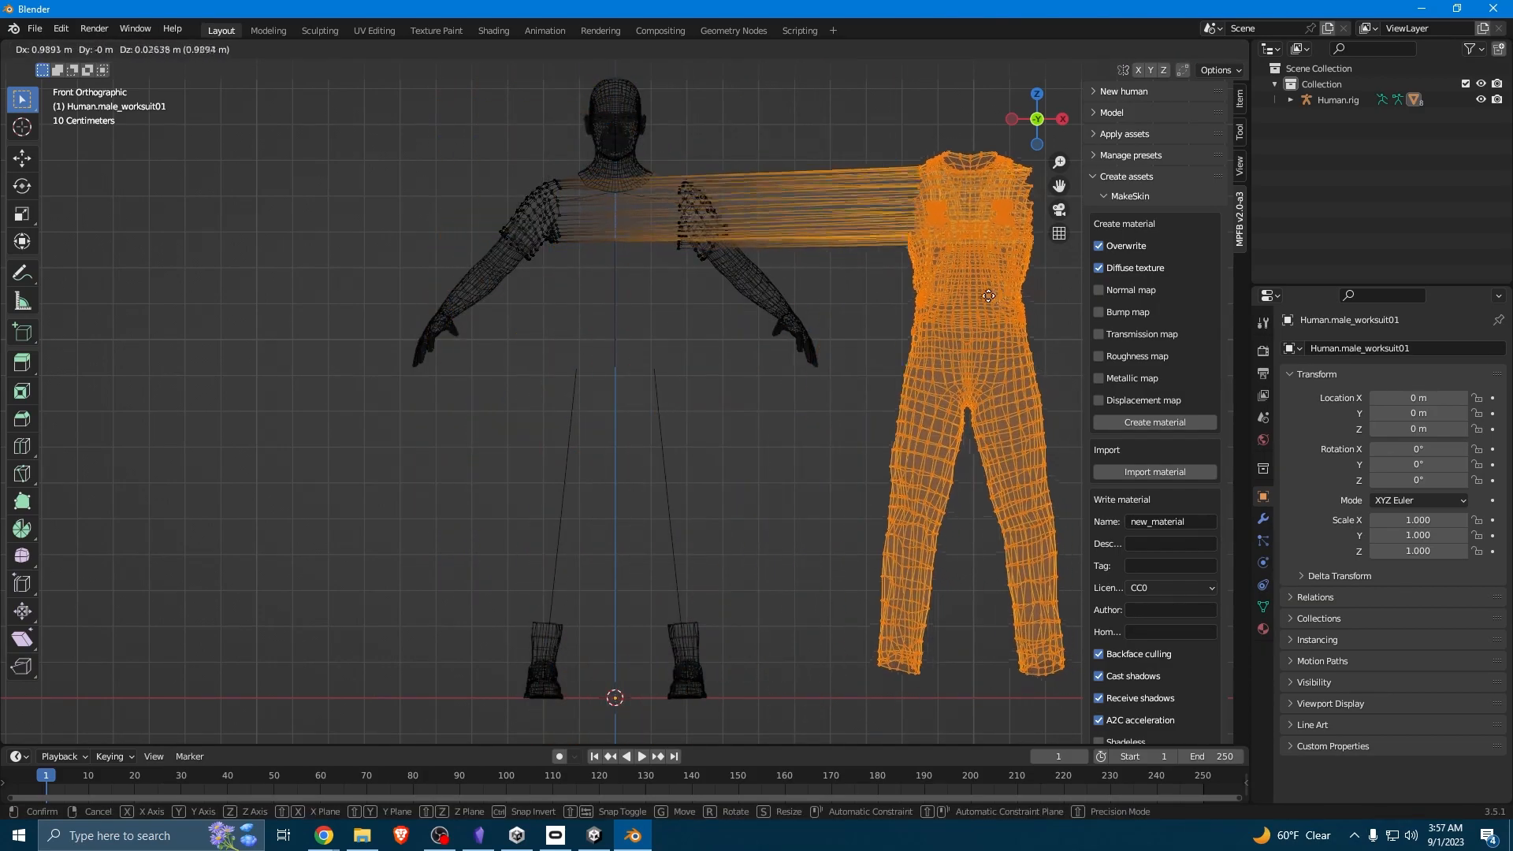
key(Escape)
Separate the selected overalls and torso vertices from the worksuit by selection and return to Object Mode.
key(p)
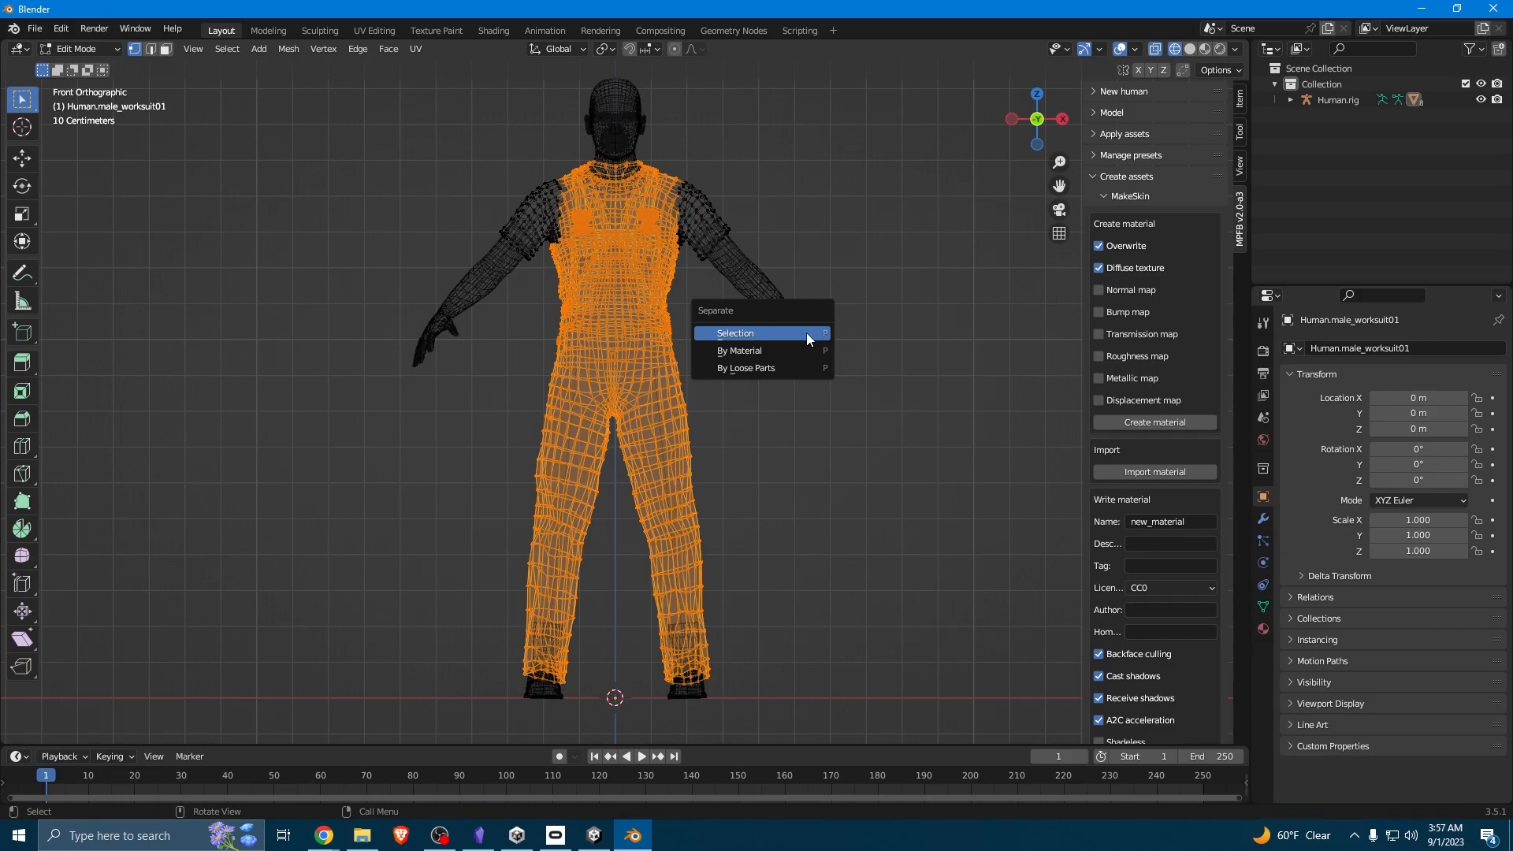
click(806, 333)
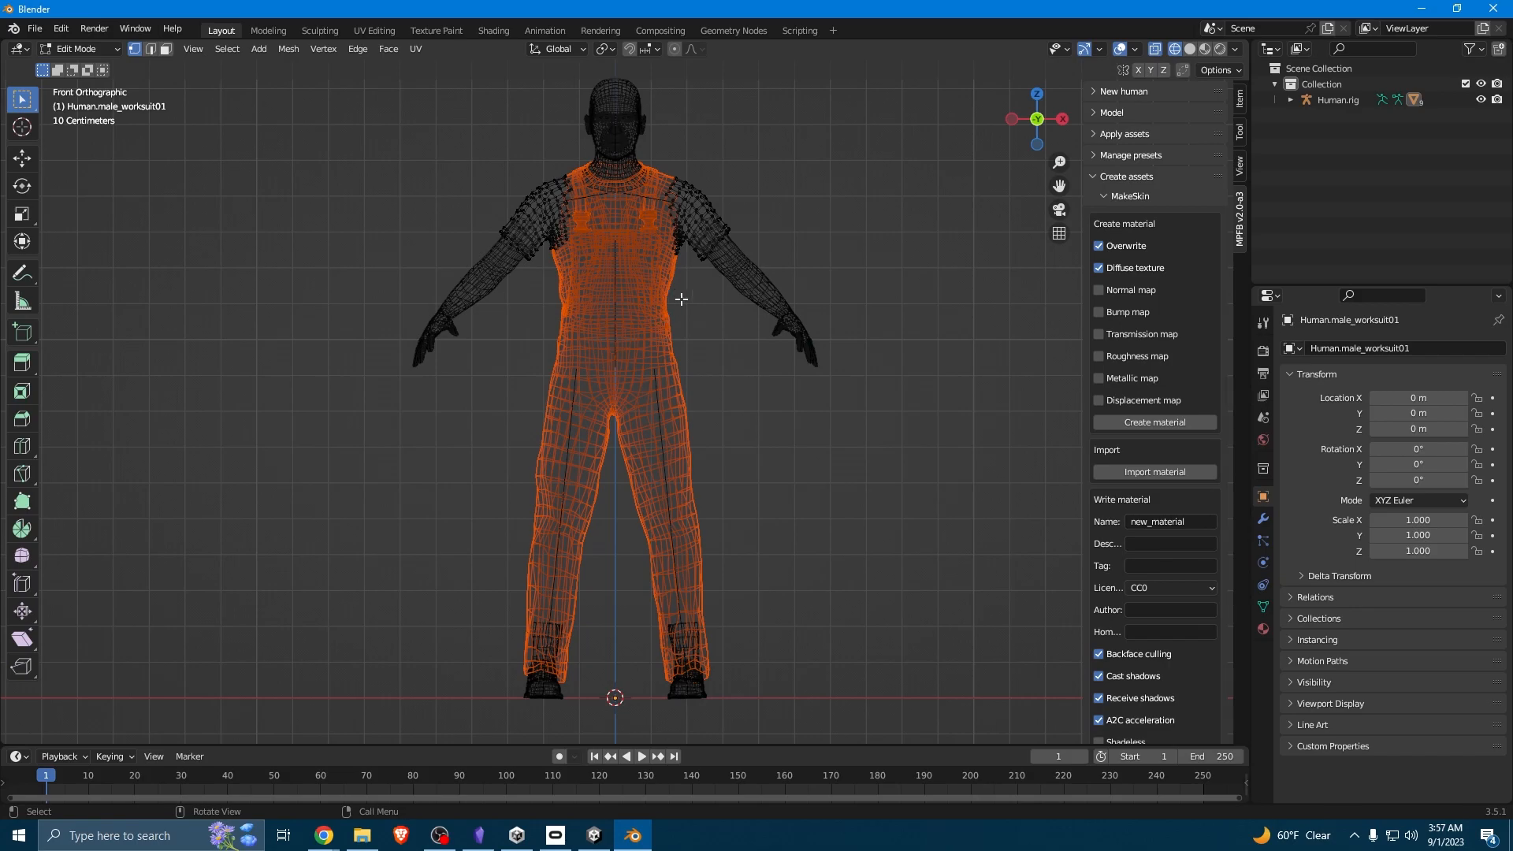
middle_drag(633, 454, 371, 409)
scroll(360, 375, down, 4)
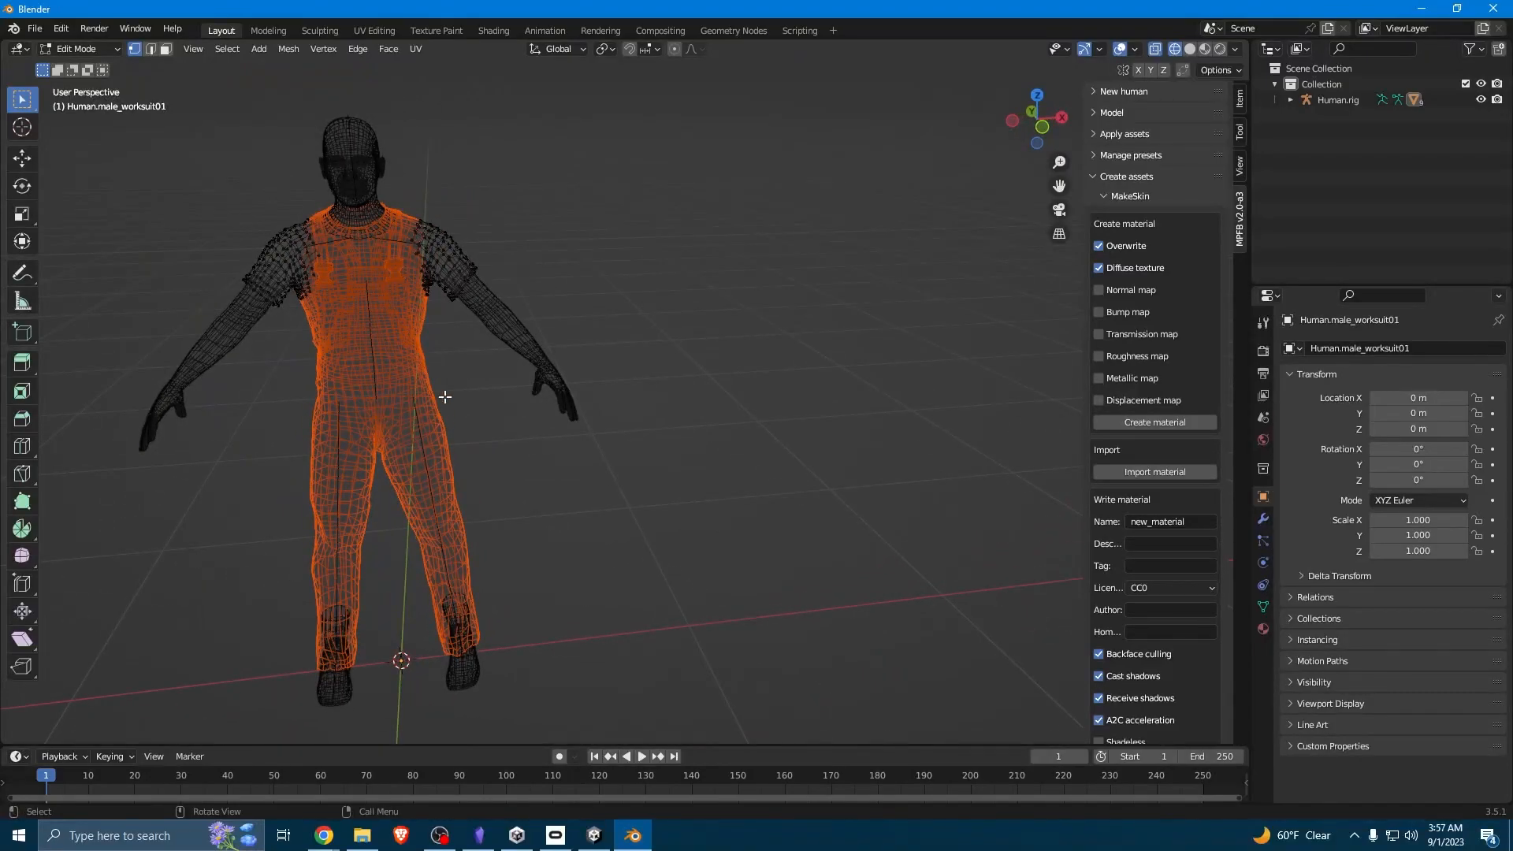
key(Tab)
Show the character in Material Preview shading and select the separated overalls piece.
key(z)
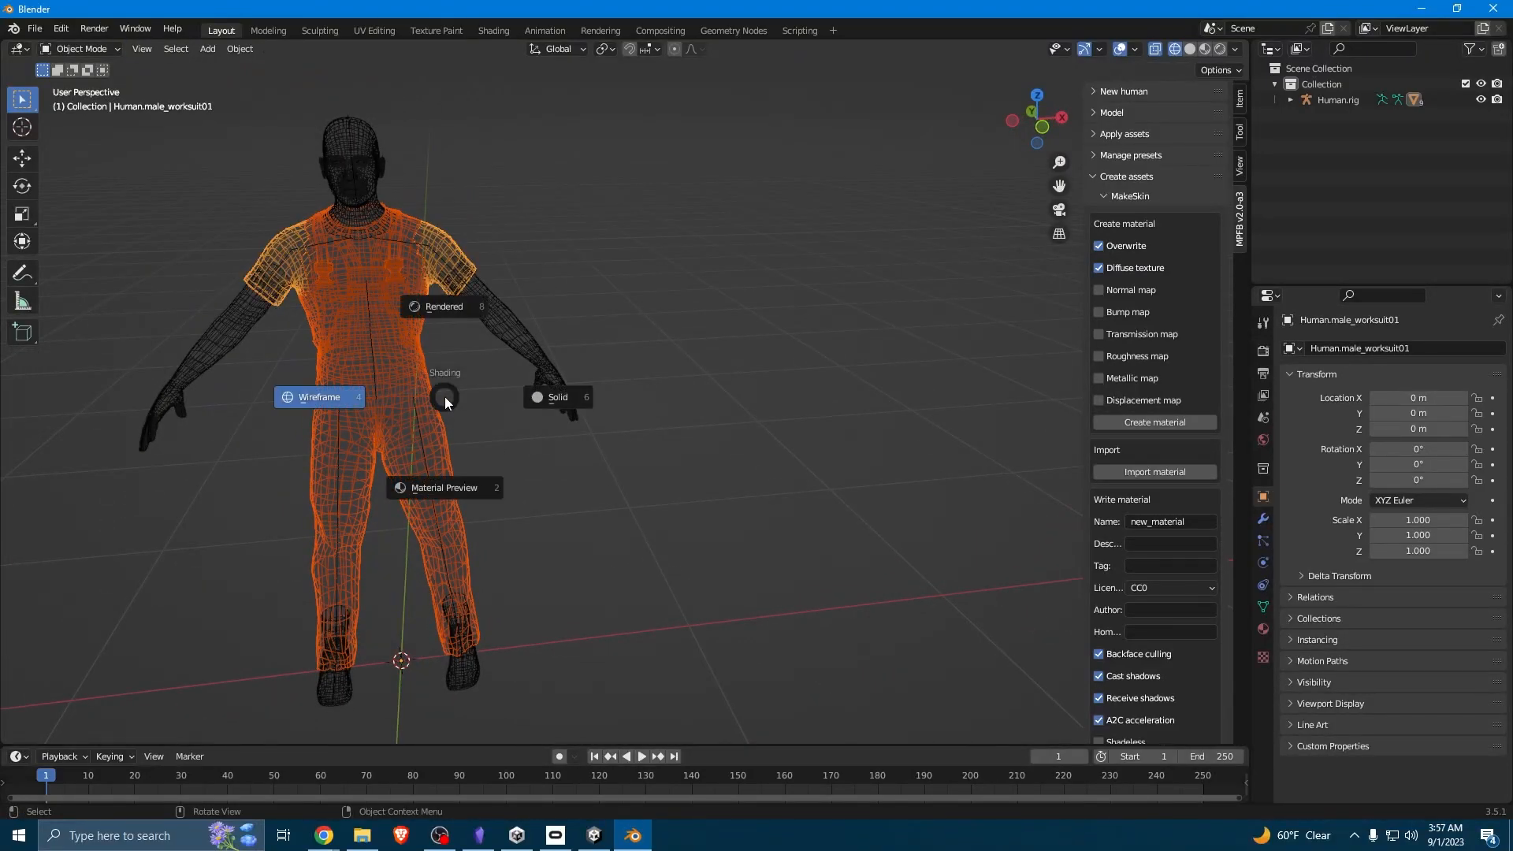
click(435, 493)
click(805, 538)
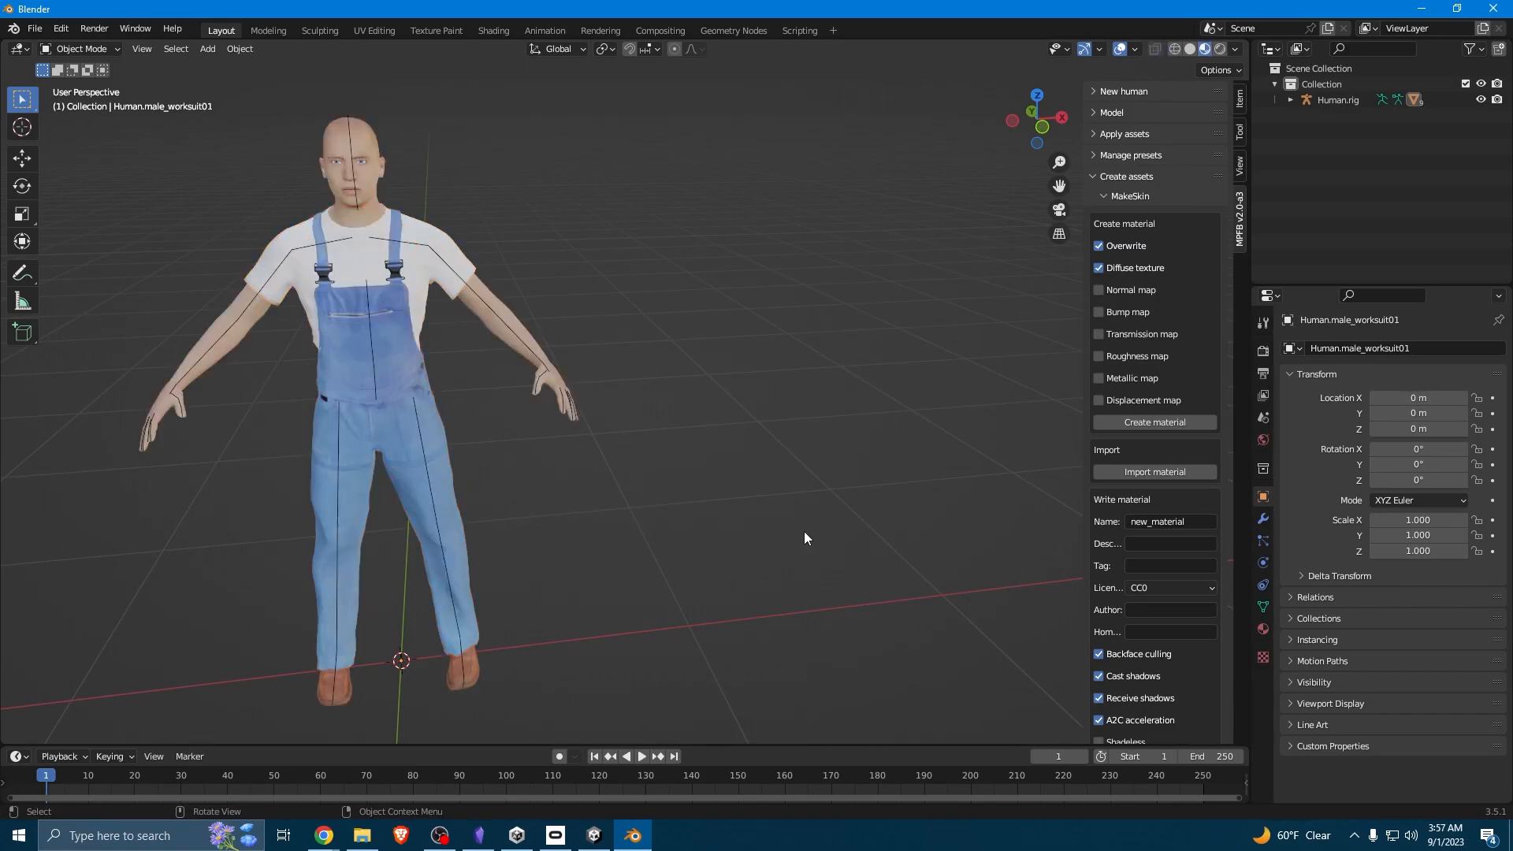
click(406, 271)
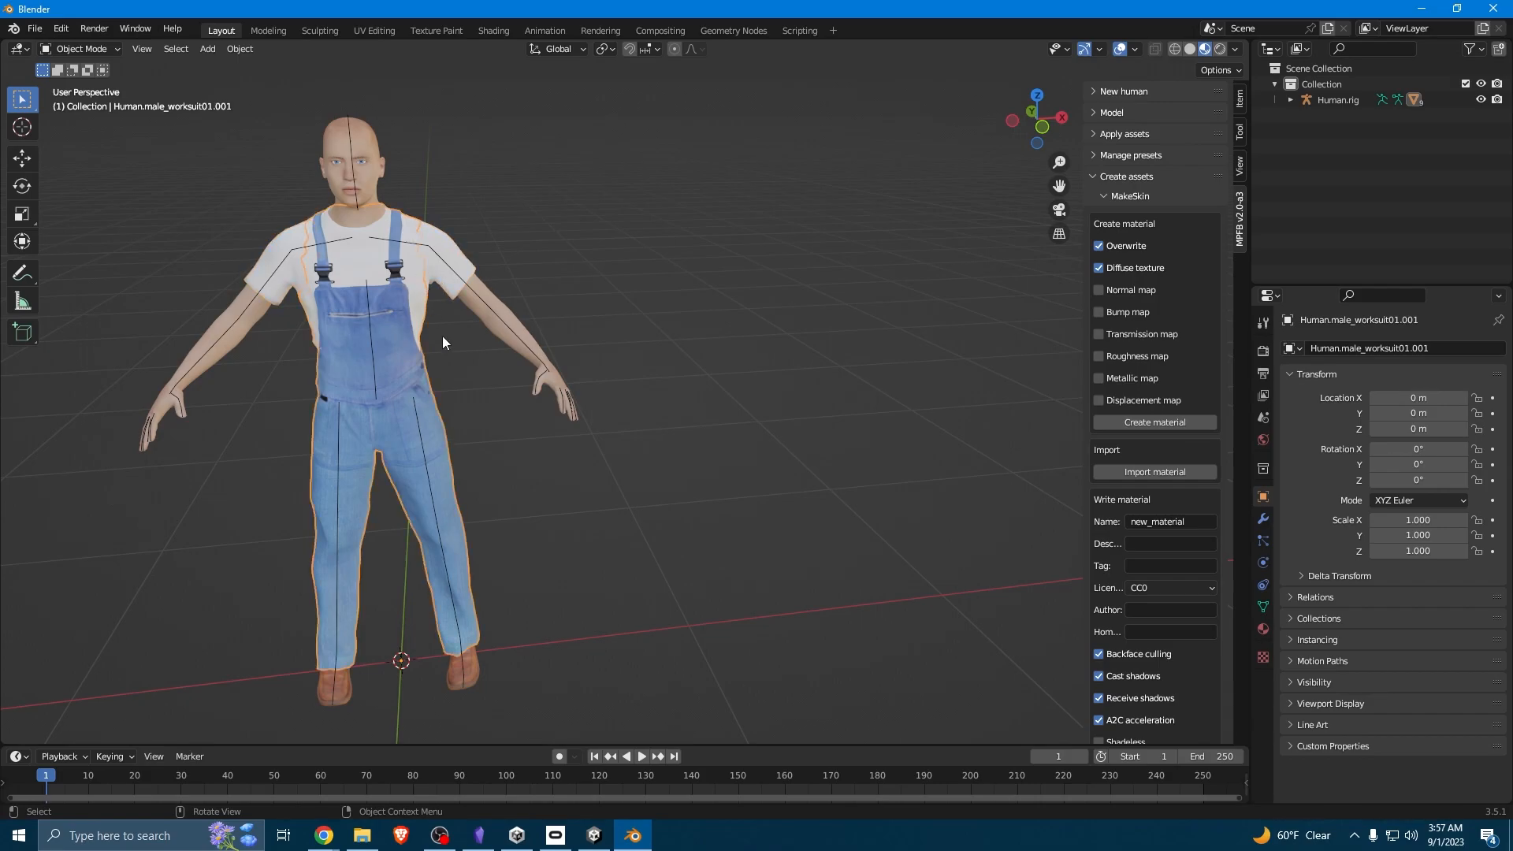
Open the Human body mesh in Edit Mode with Wireframe shading, seen from the front.
click(261, 316)
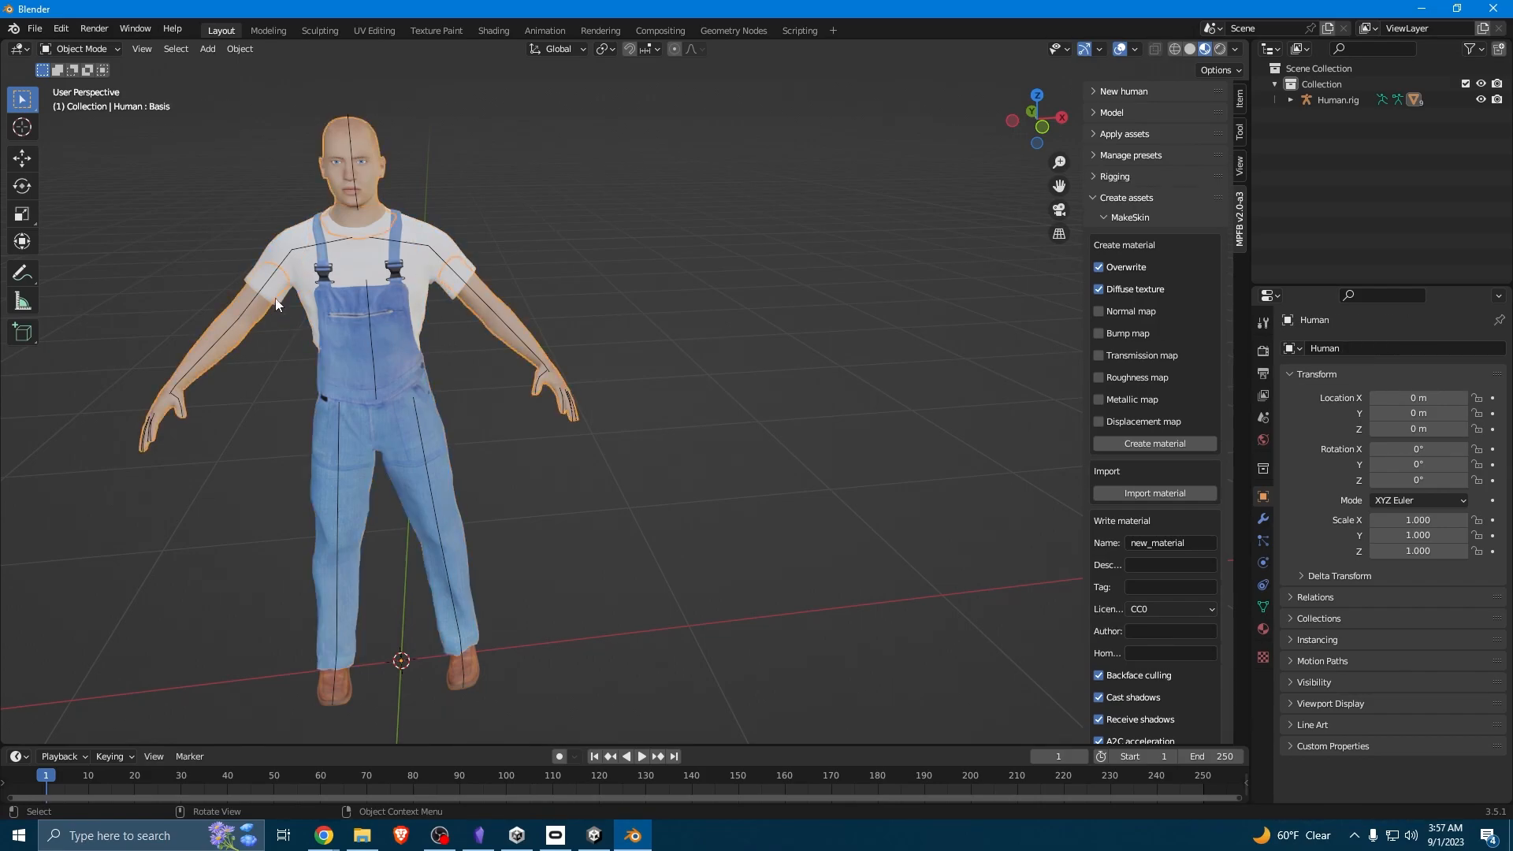
key(KP_3)
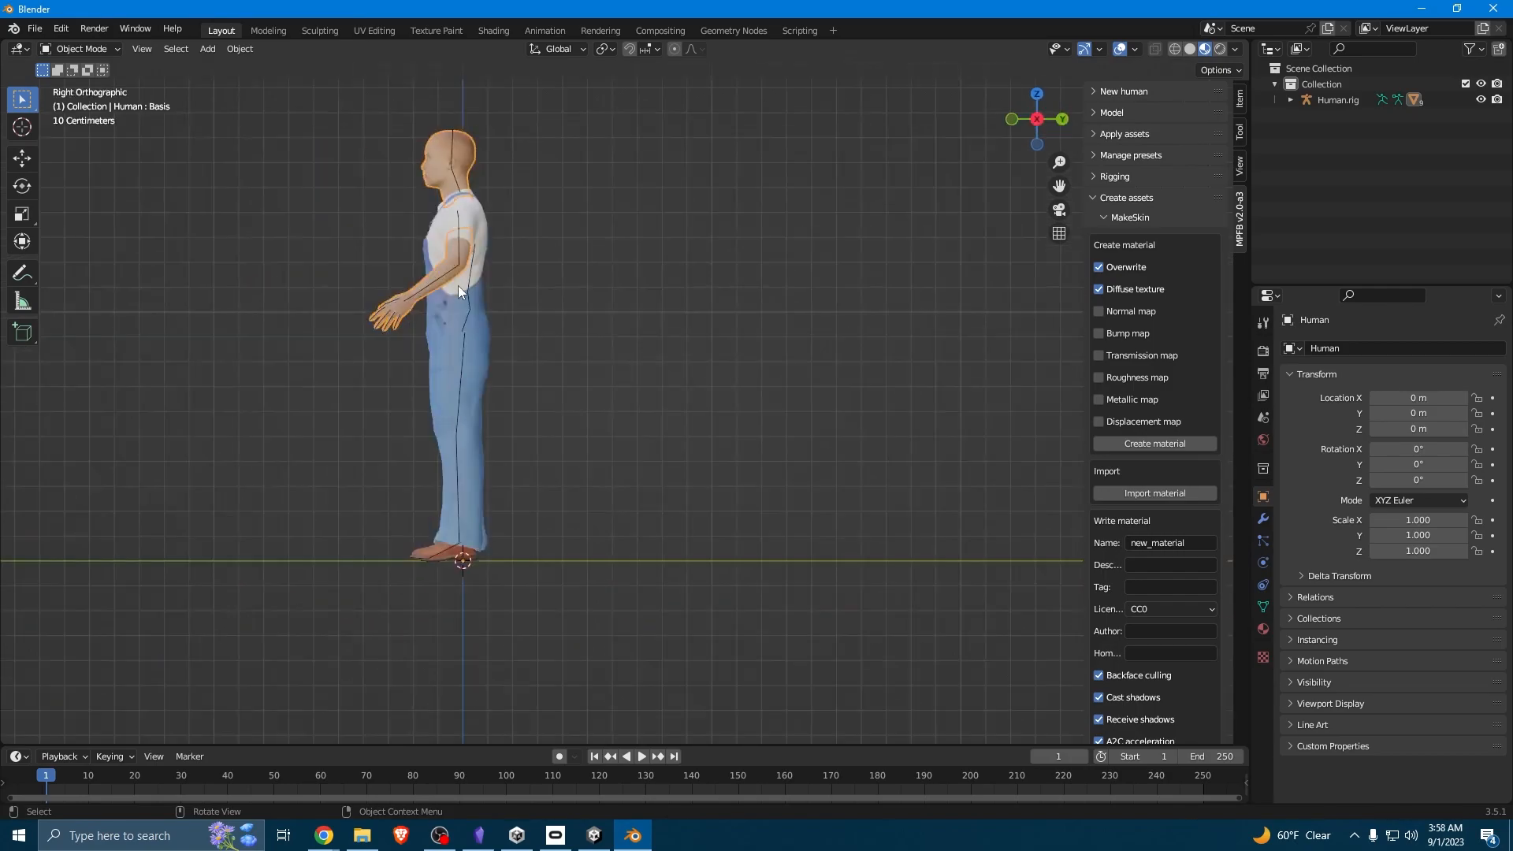
middle_drag(476, 294, 479, 299)
key(KP_1)
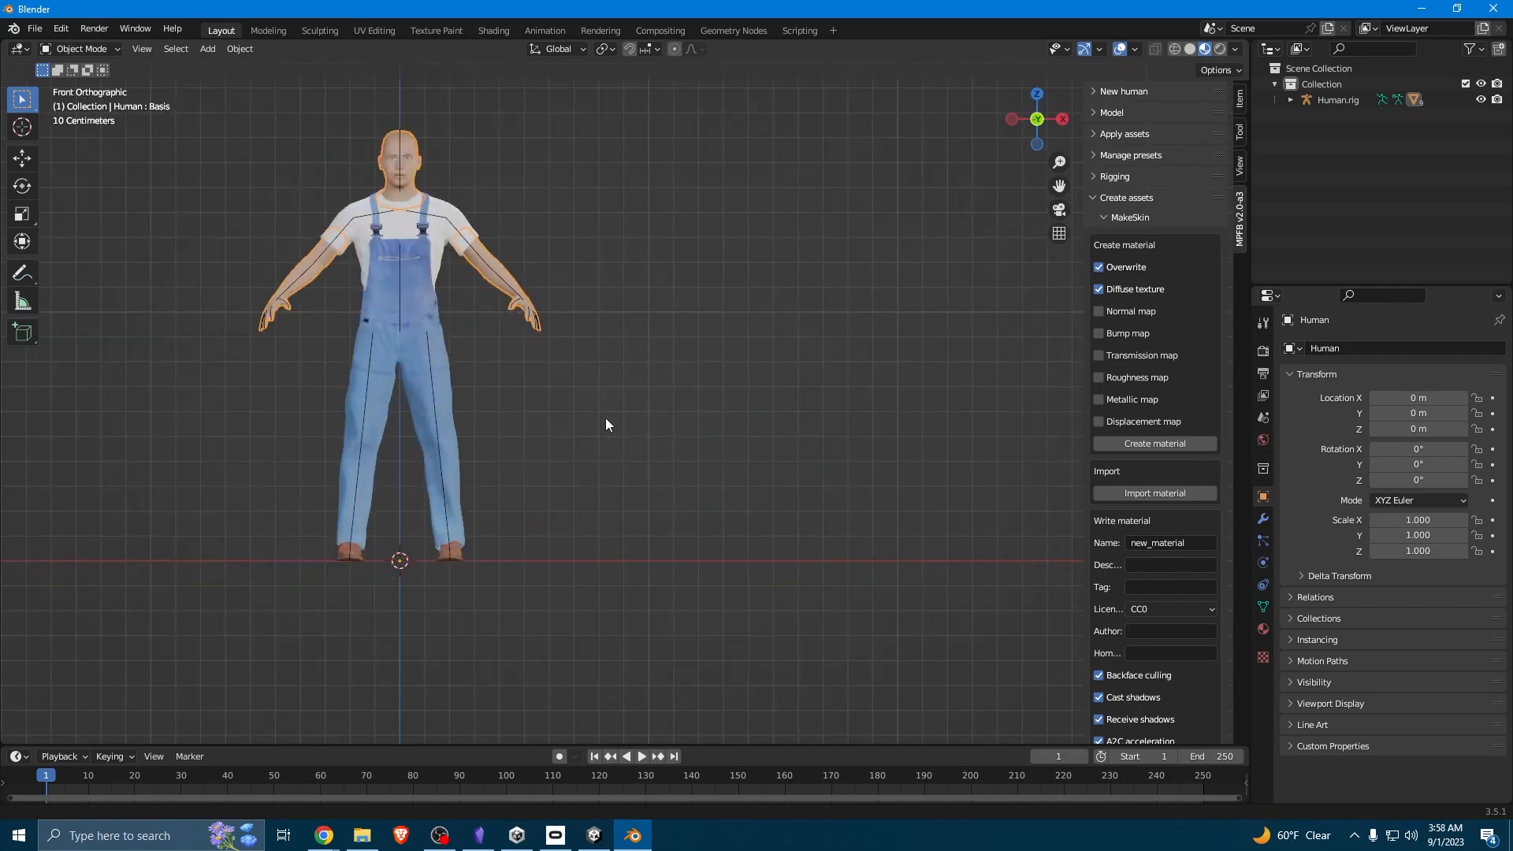
shift+middle_drag(606, 418, 669, 433)
key(Tab)
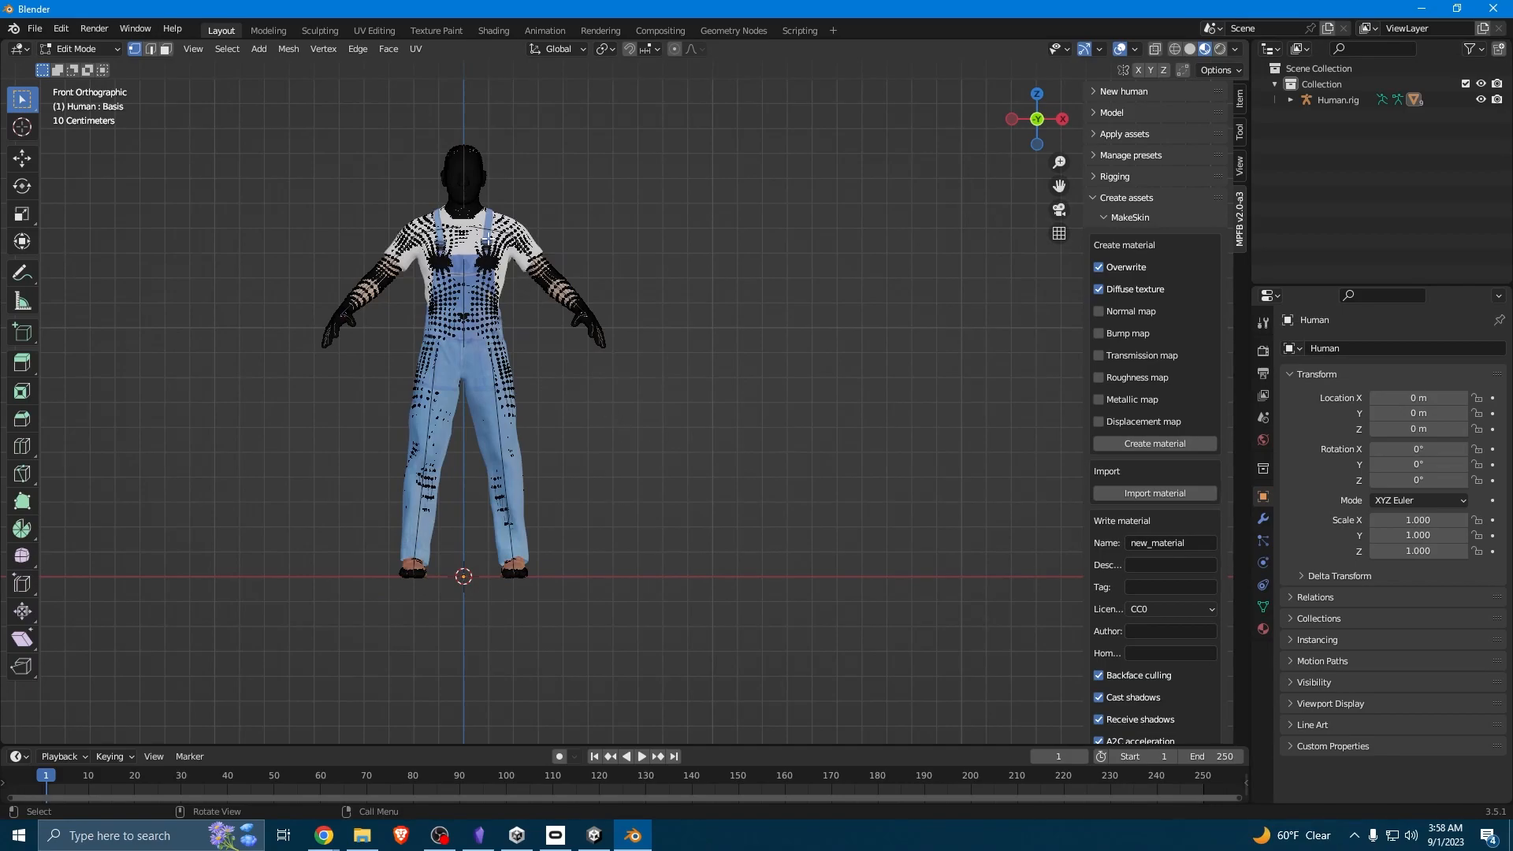
key(z)
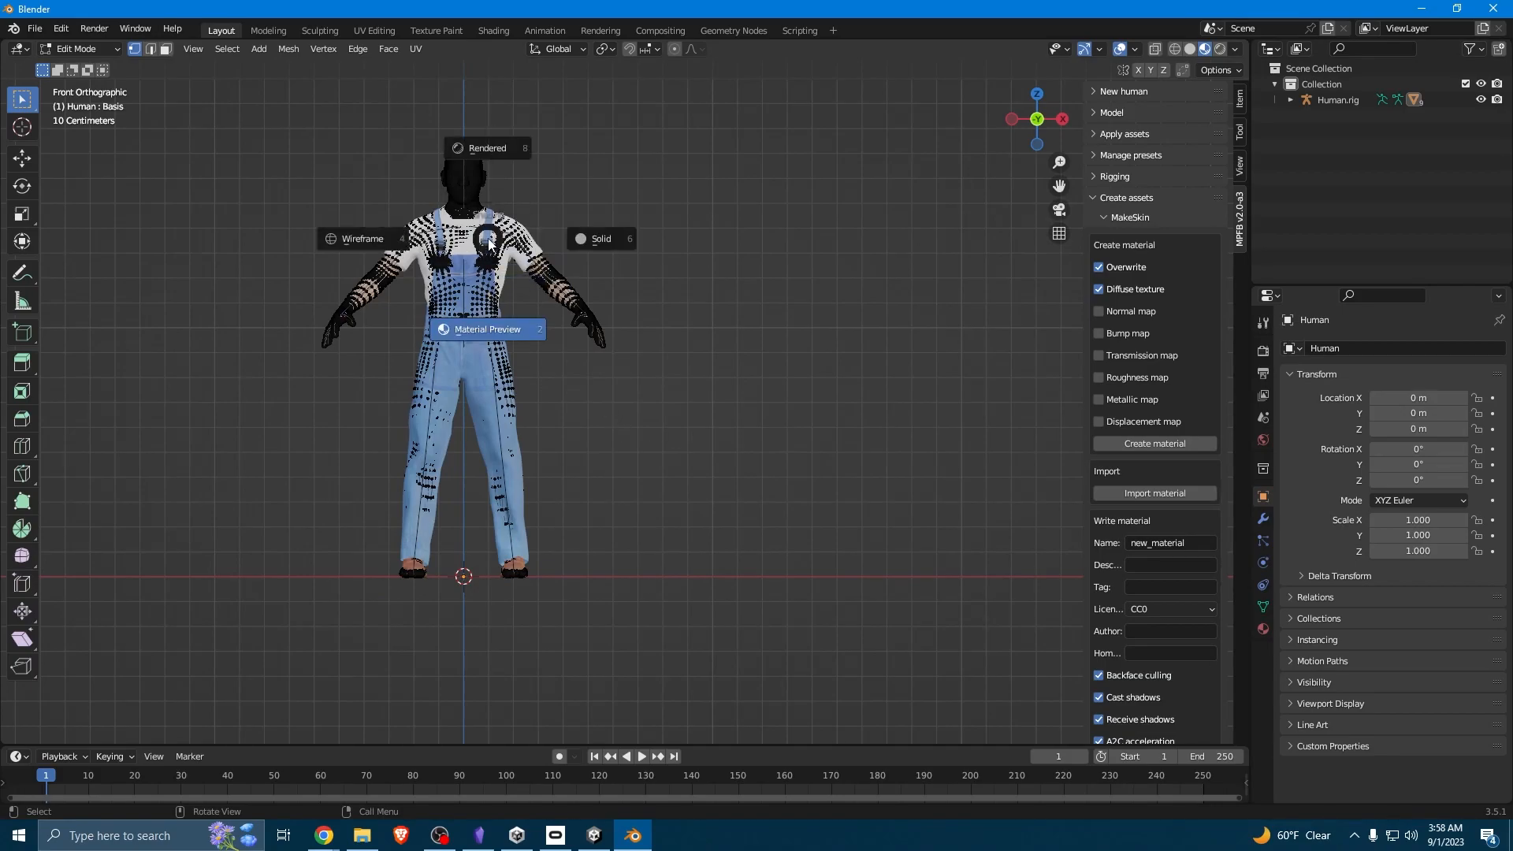
click(329, 244)
Box-select the body's head, torso, both legs and feet, leaving the arms unselected.
key(b)
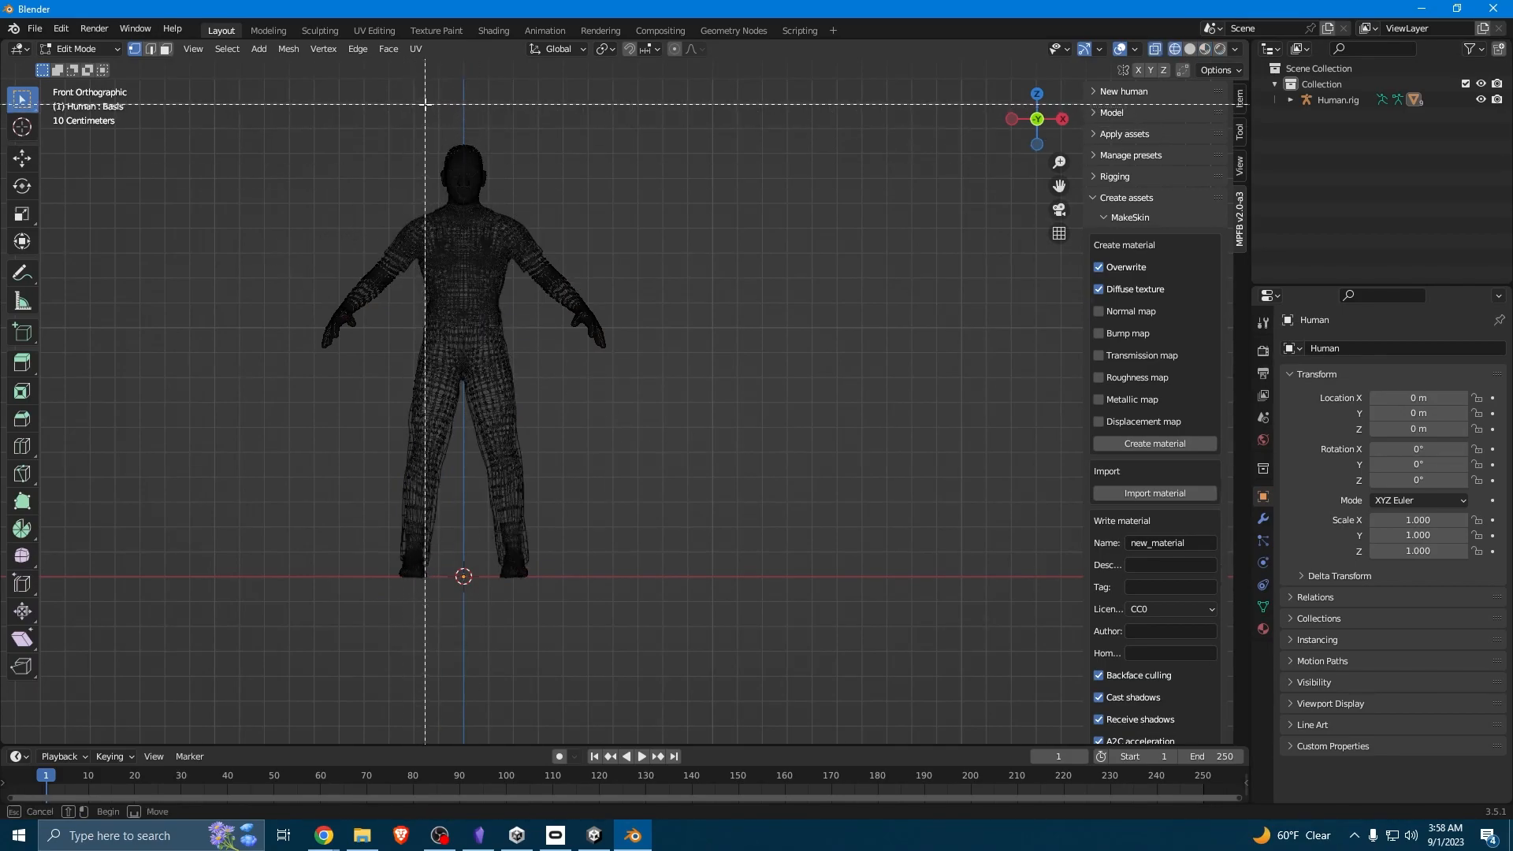
drag(426, 103, 505, 422)
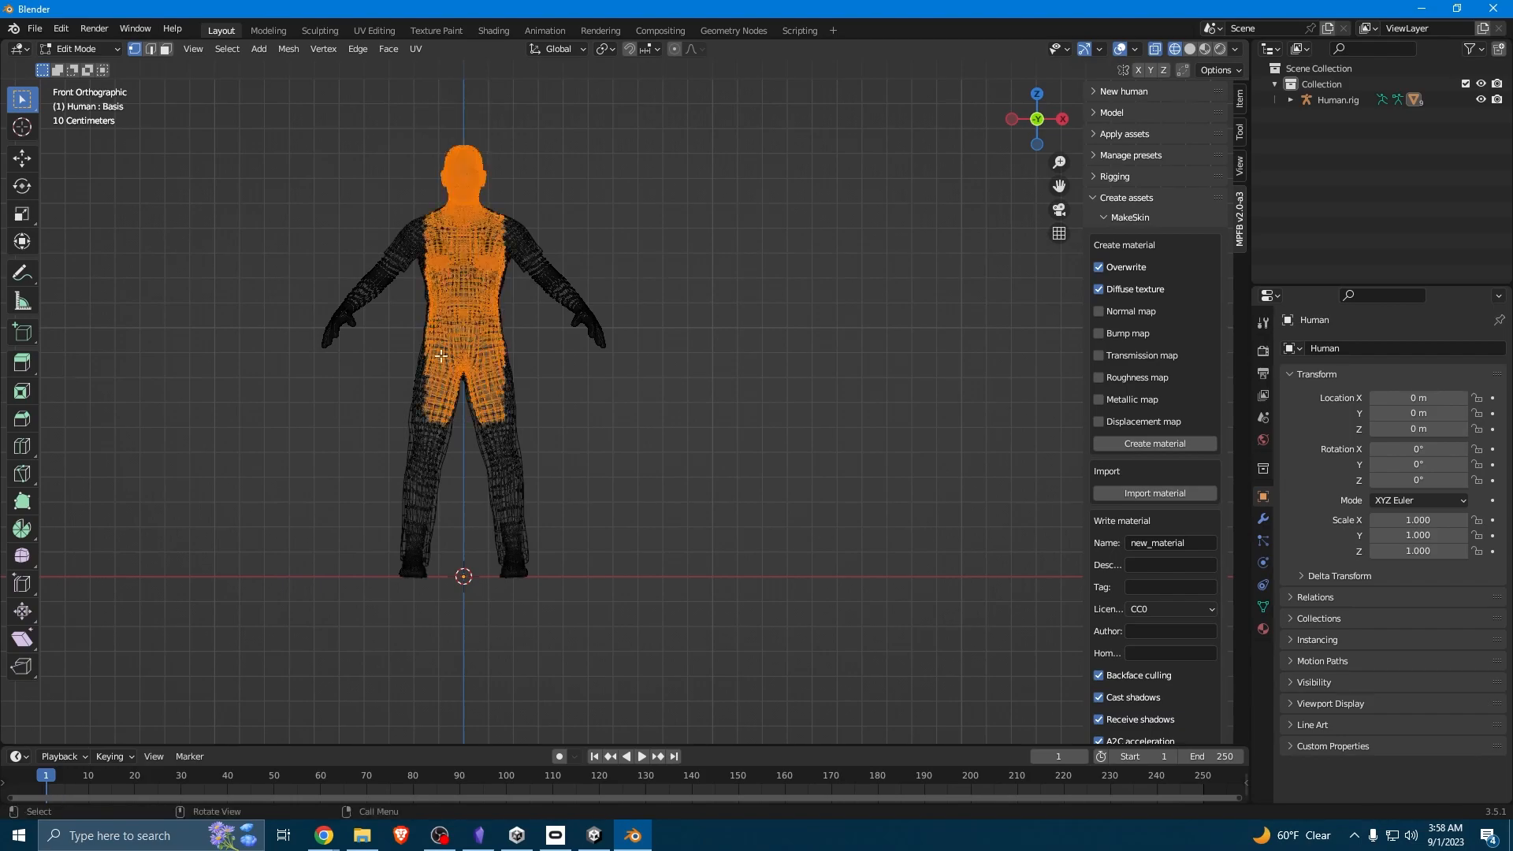
key(b)
drag(414, 272, 513, 373)
key(b)
drag(401, 312, 542, 451)
key(b)
drag(385, 394, 599, 601)
key(b)
drag(350, 452, 666, 693)
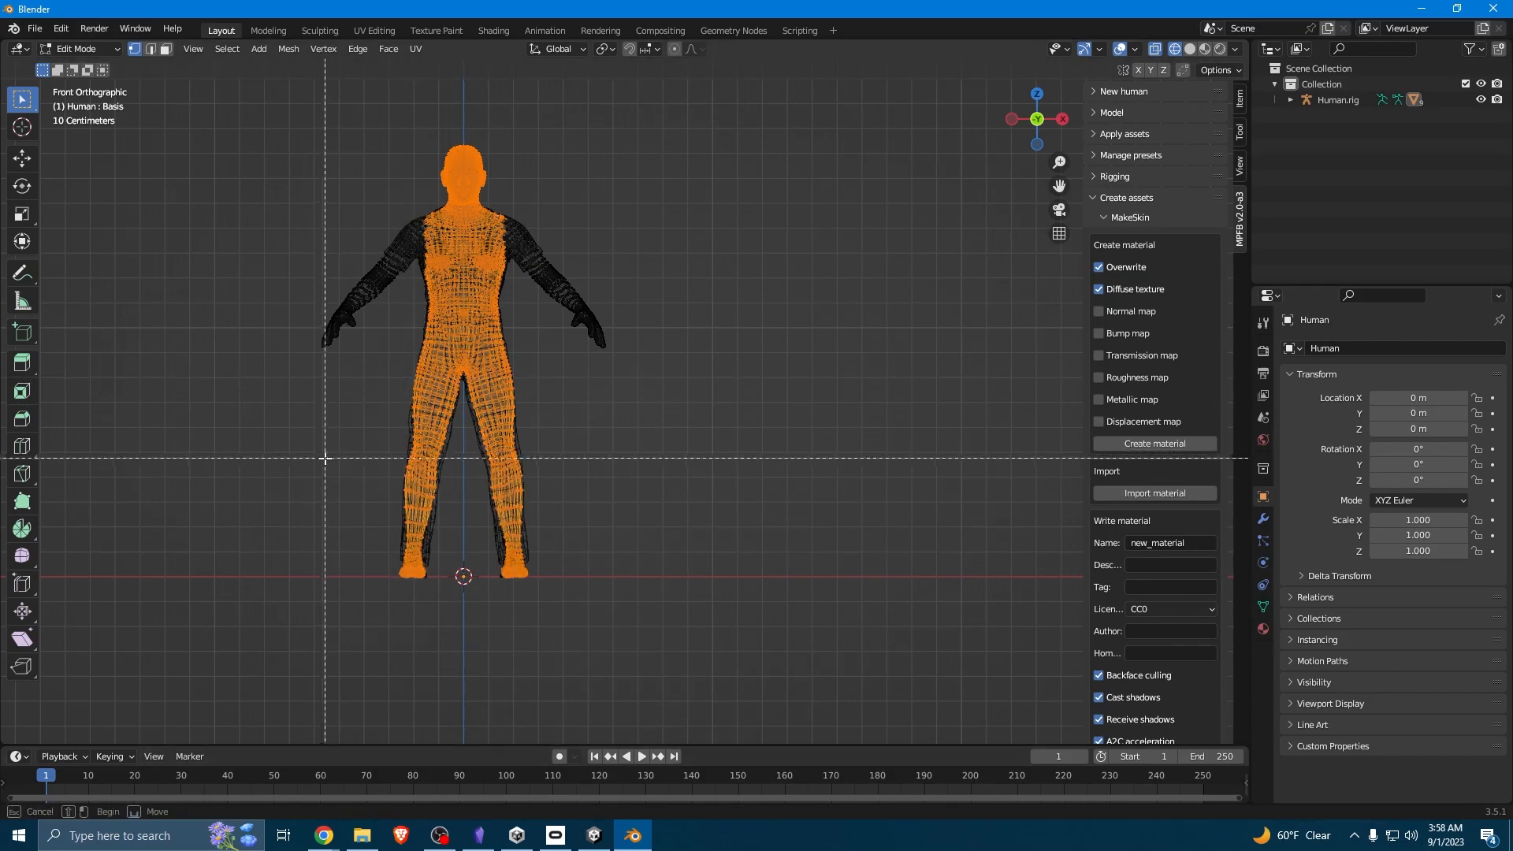
scroll(556, 279, up, 3)
scroll(556, 279, up, 5)
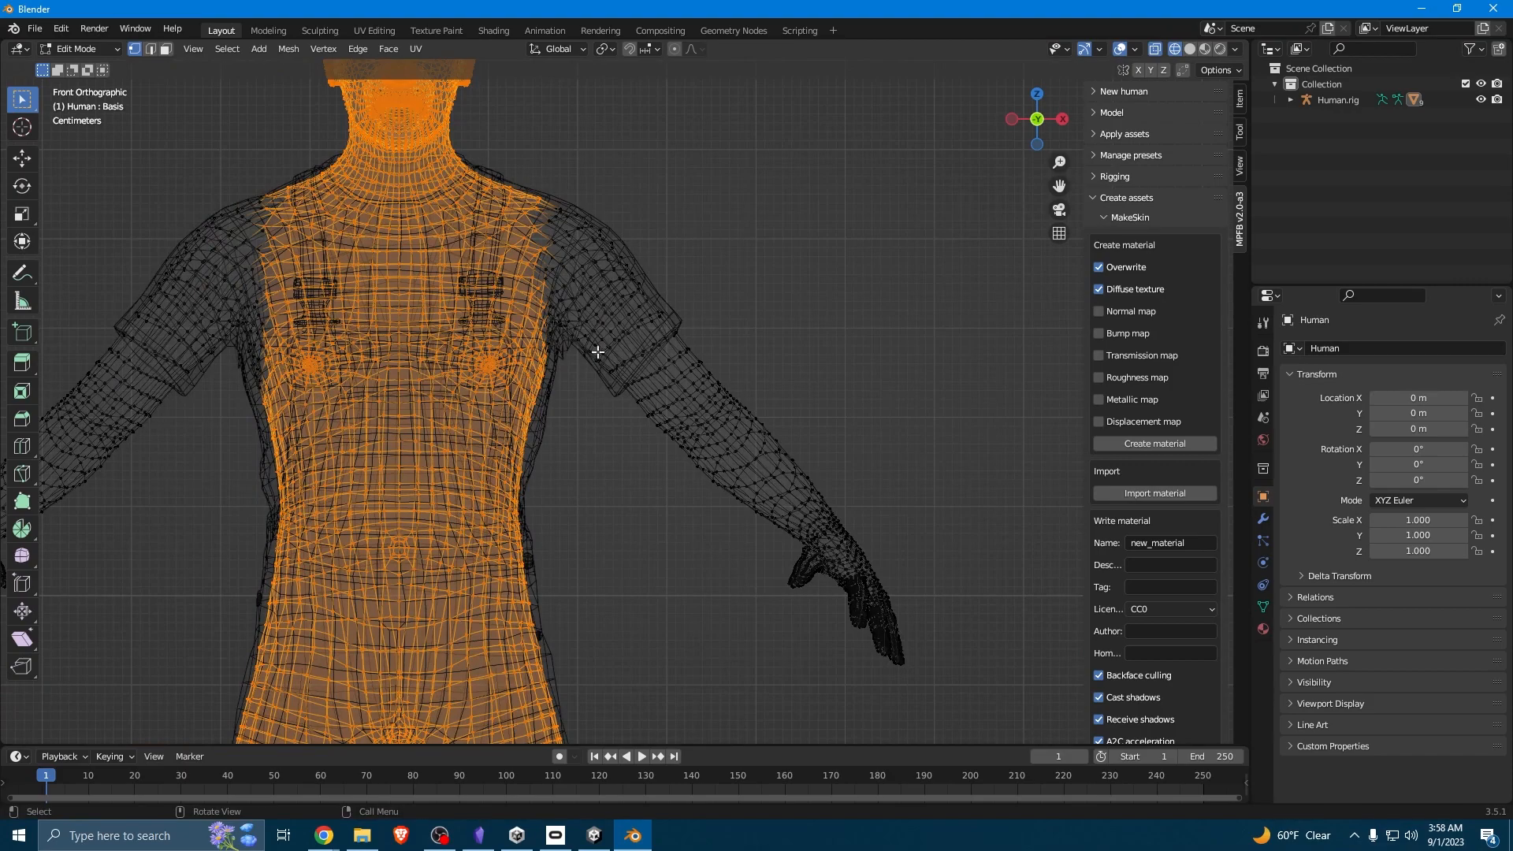
scroll(613, 353, down, 8)
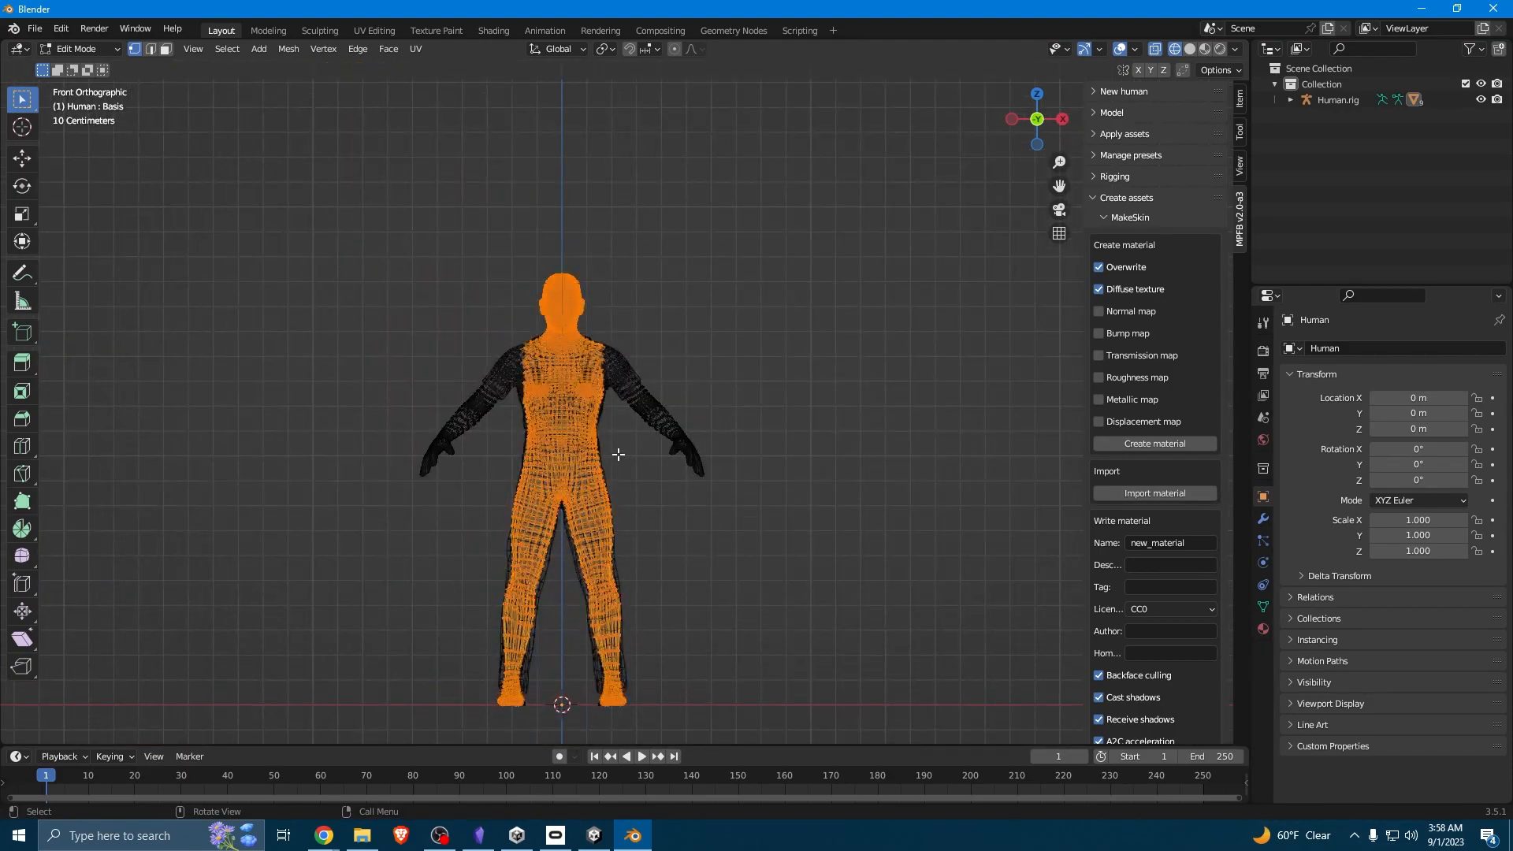
Separate the selected head, torso and leg geometry from the Human mesh into its own object and return to Object Mode.
key(p)
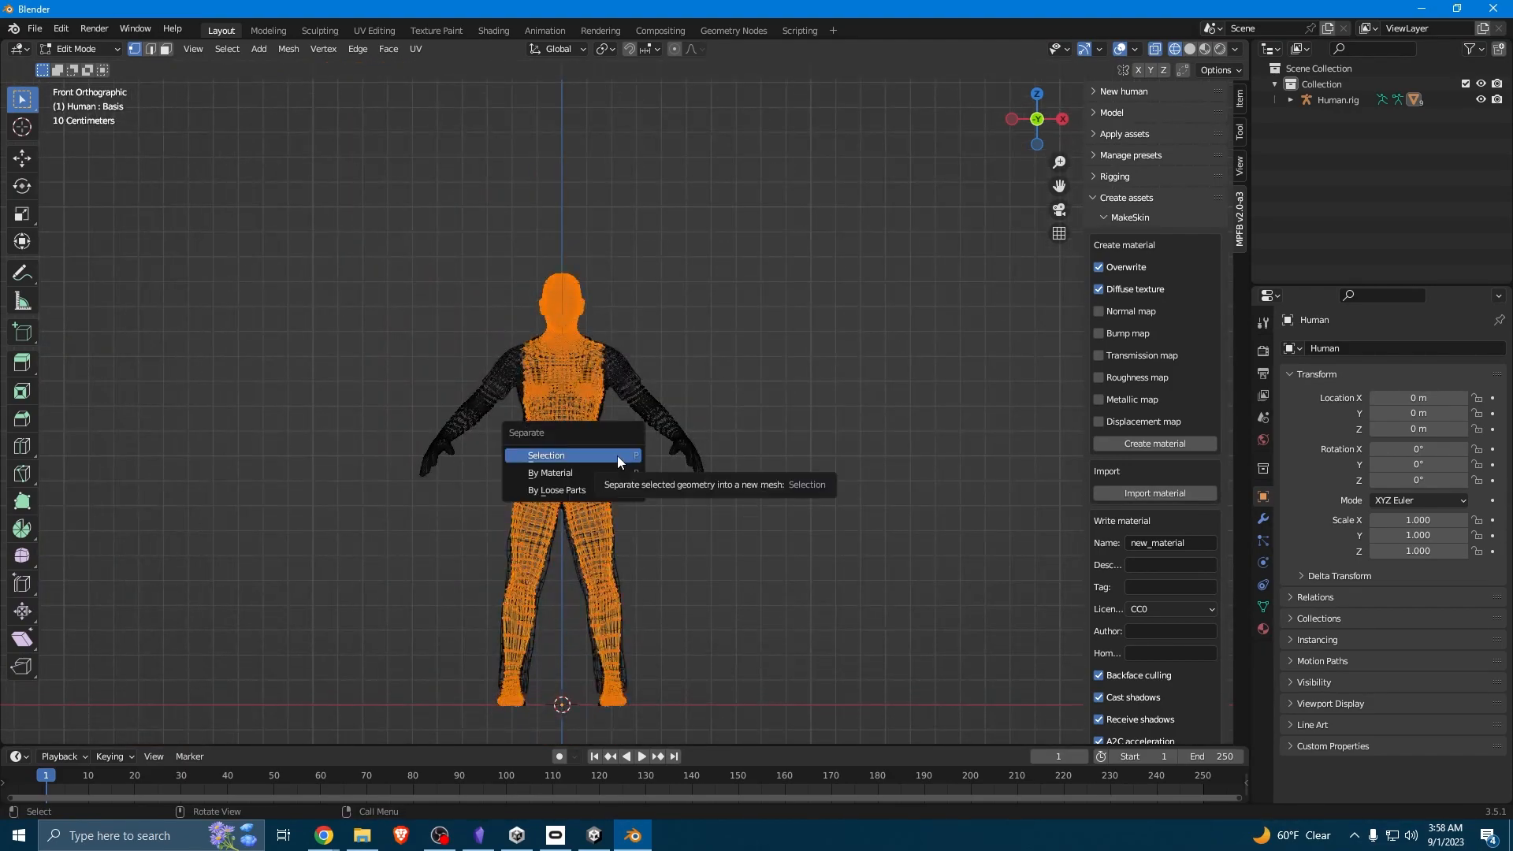
click(617, 456)
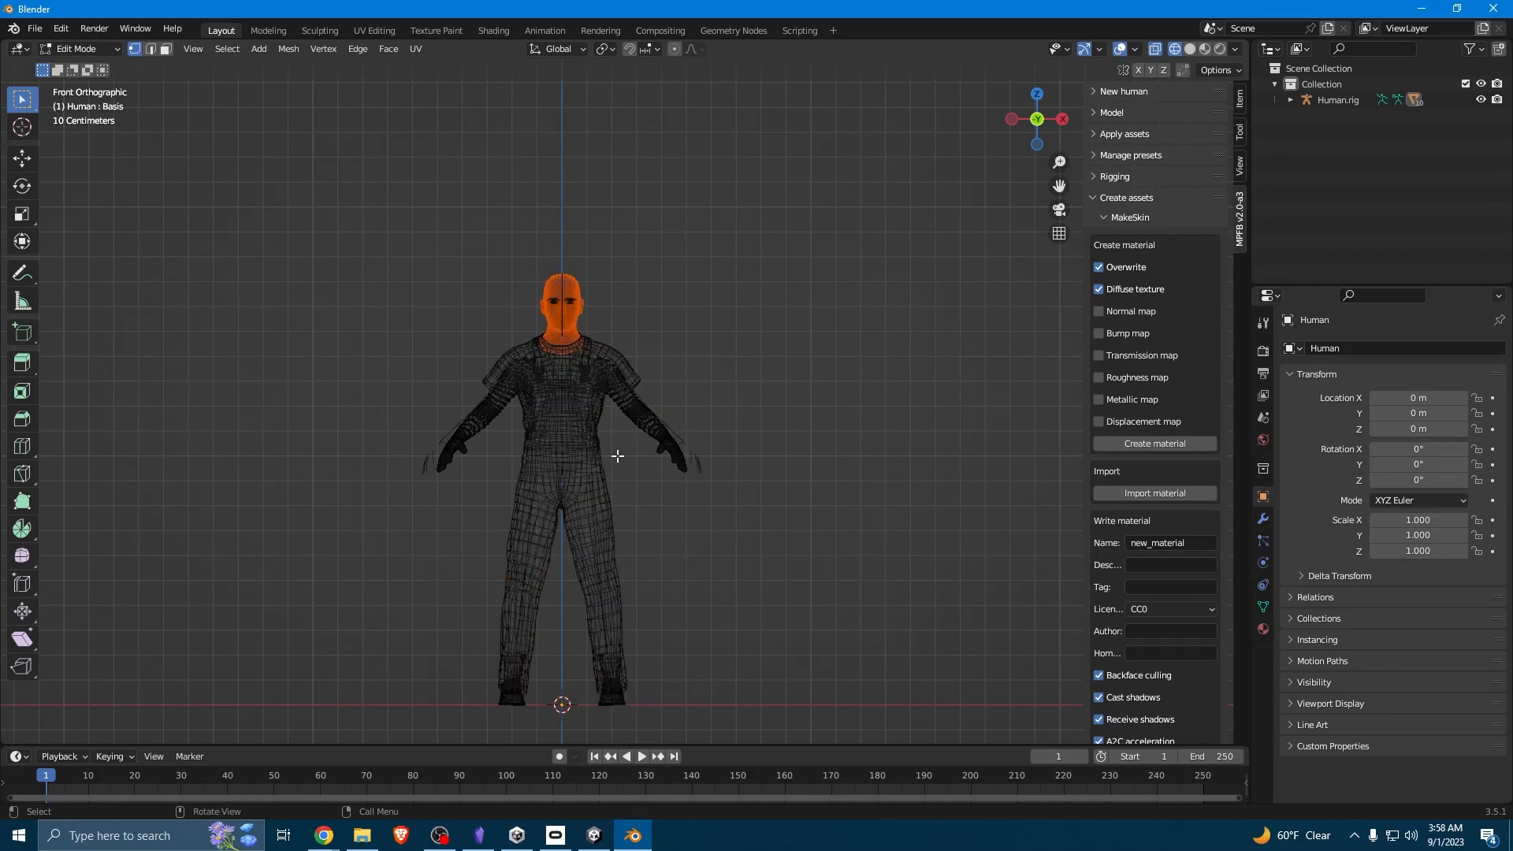
scroll(617, 455, up, 1)
key(Tab)
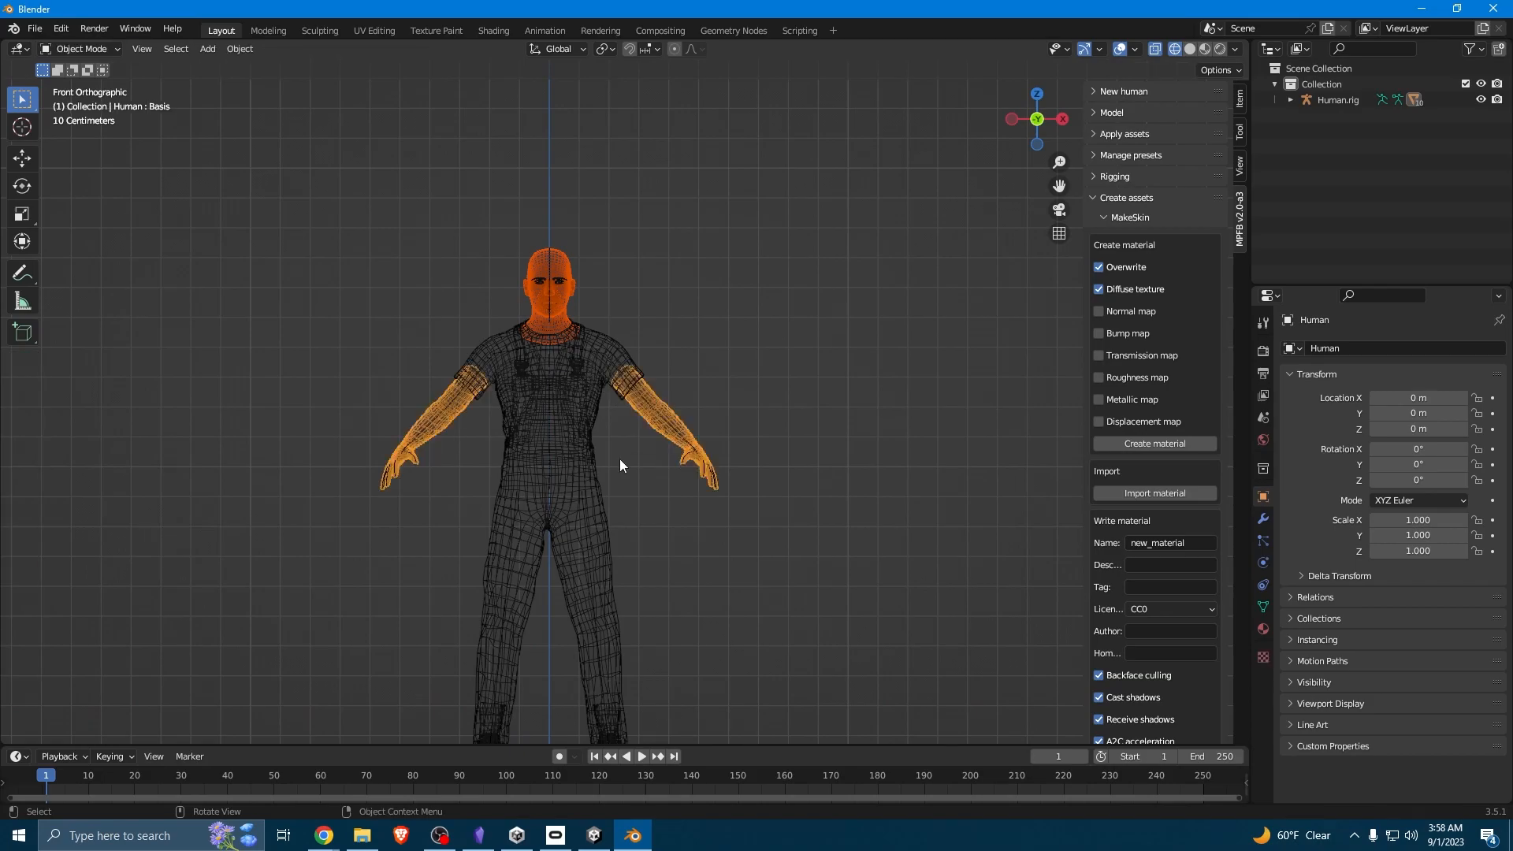
Return the viewport to Material Preview shading and deselect all objects.
key(z)
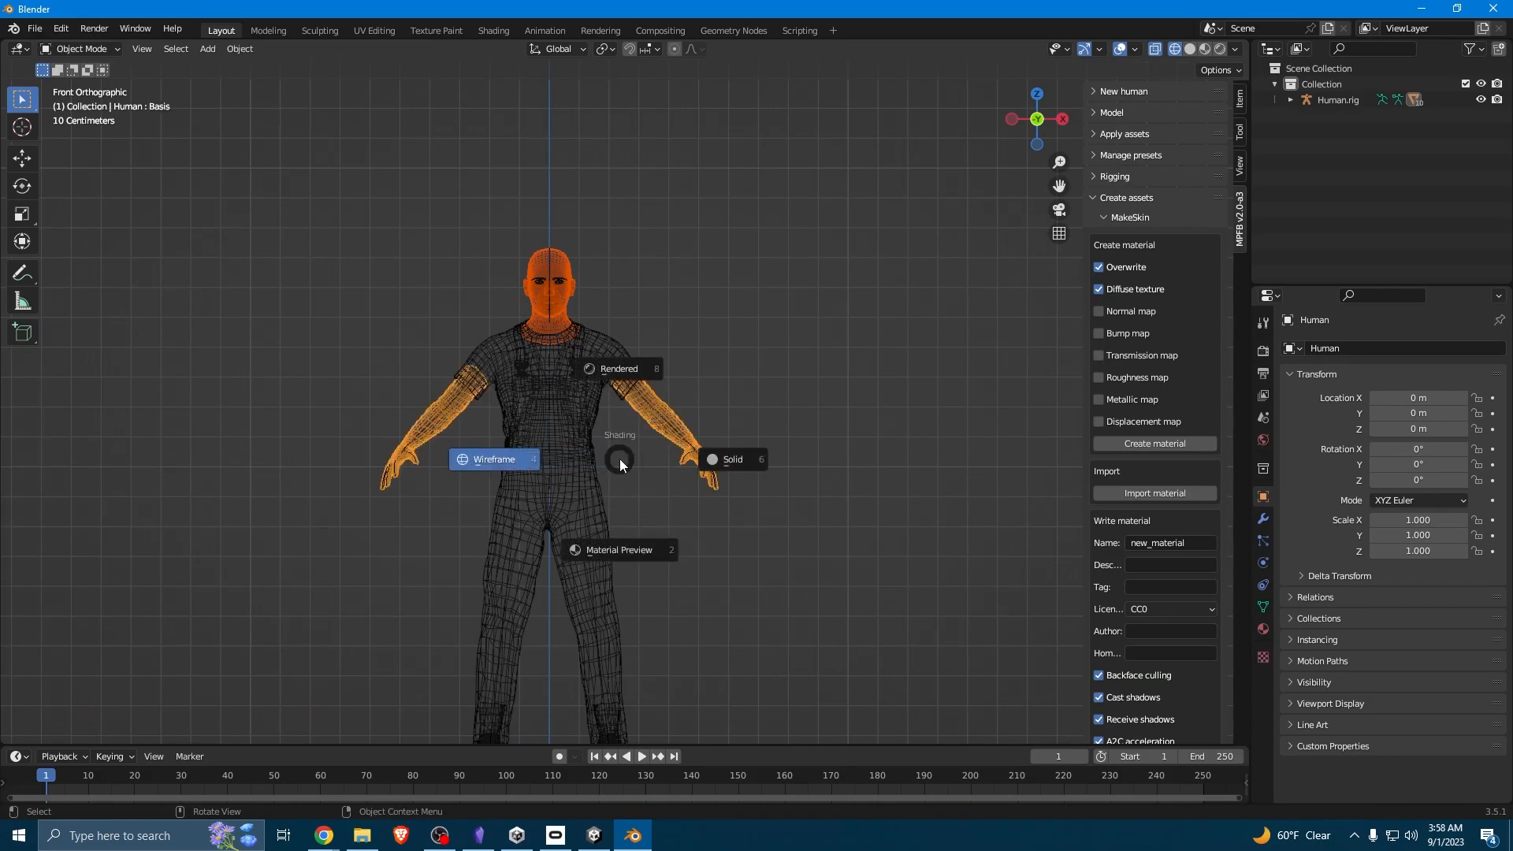
click(629, 536)
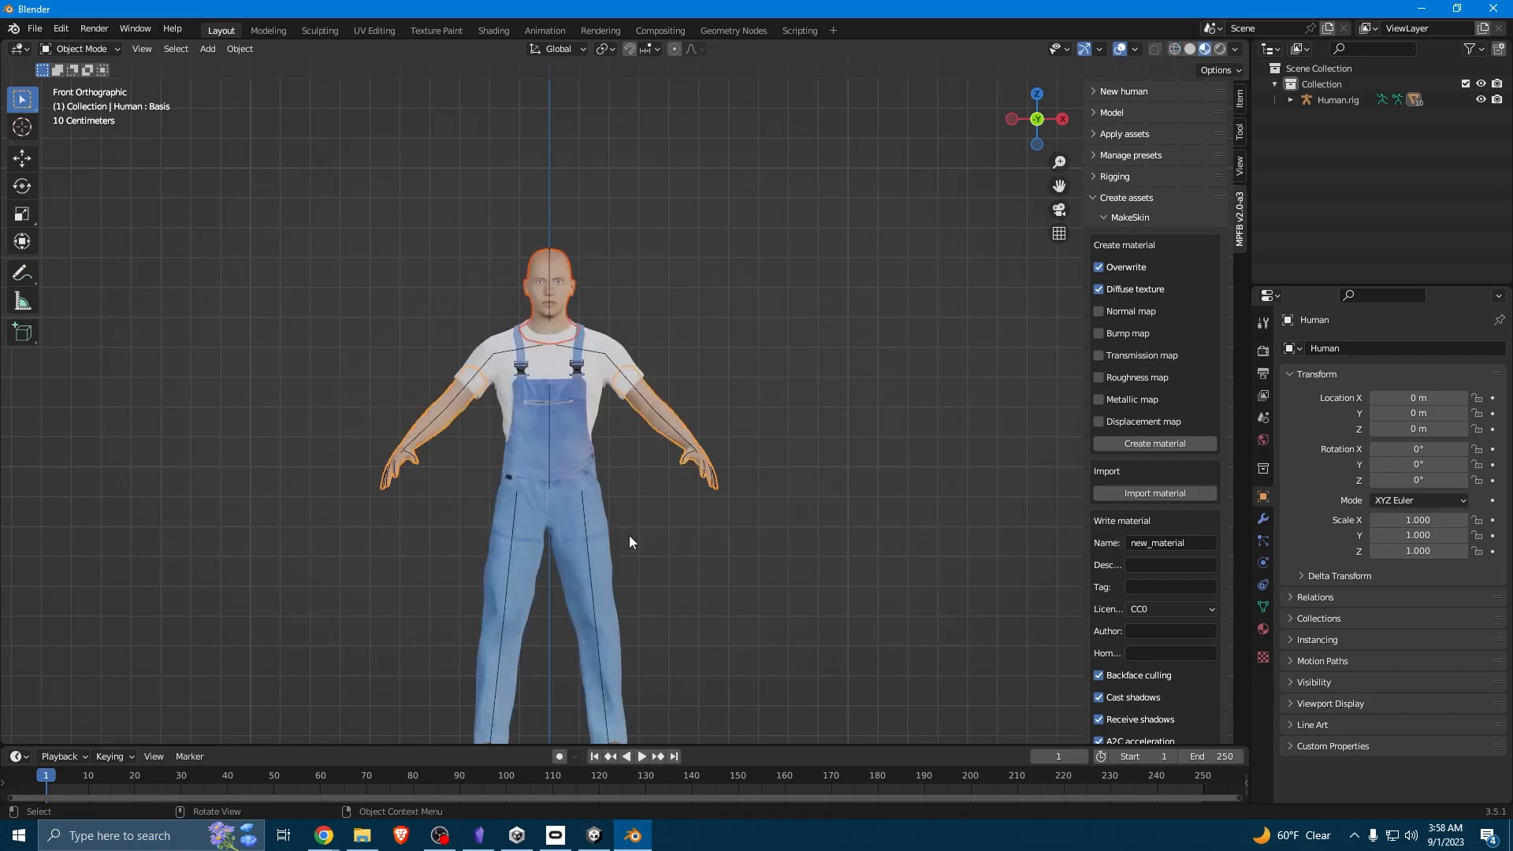
click(763, 636)
scroll(763, 622, down, 2)
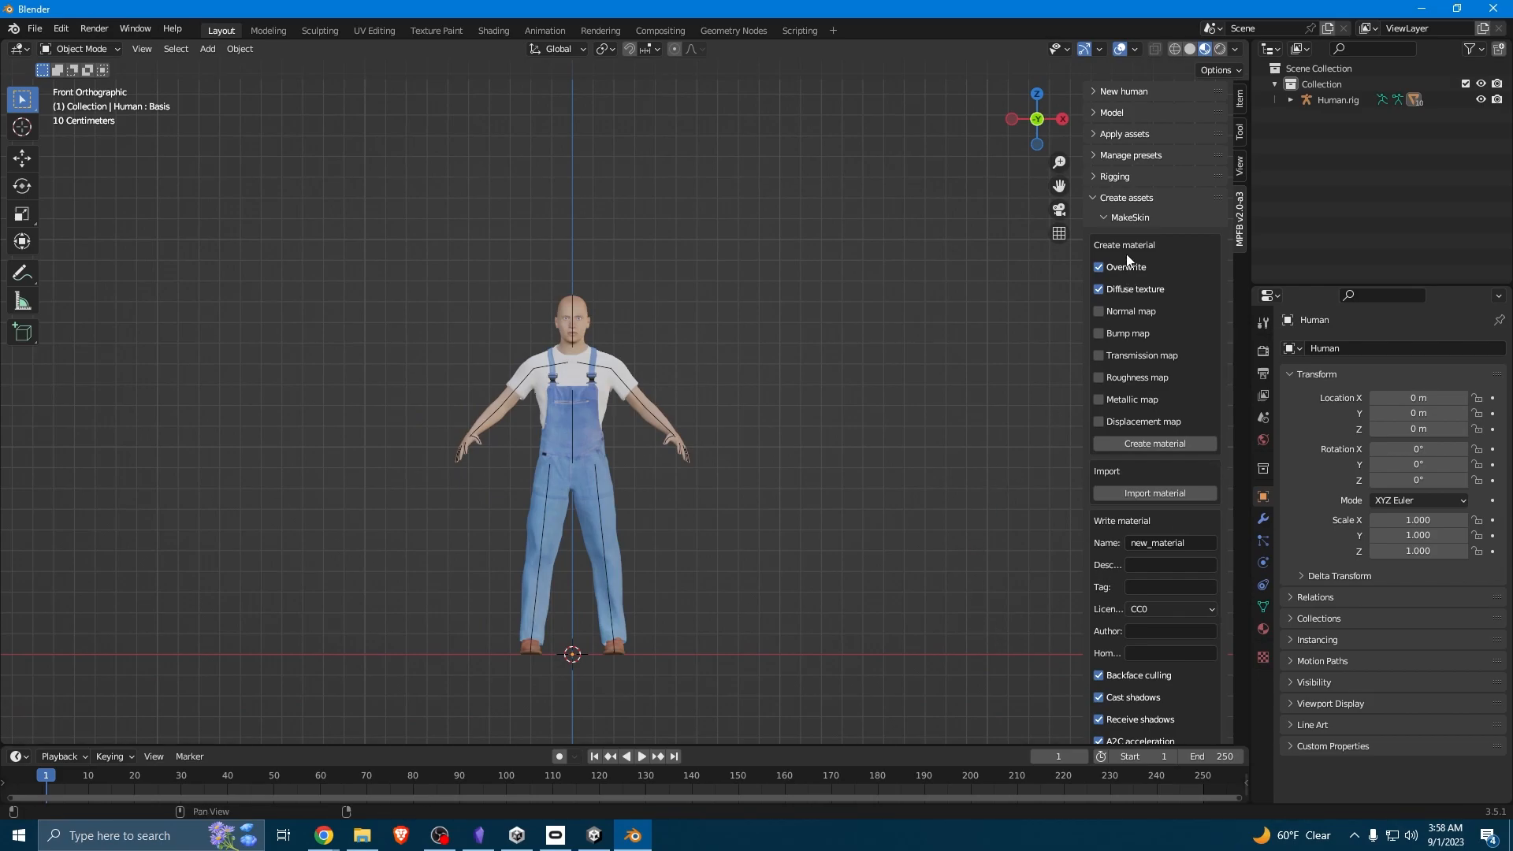
Review the MPFB asset-creation settings, collapse MakeSkin and Create assets, and expand the Rigging section.
scroll(1148, 333, down, 7)
scroll(1144, 333, down, 6)
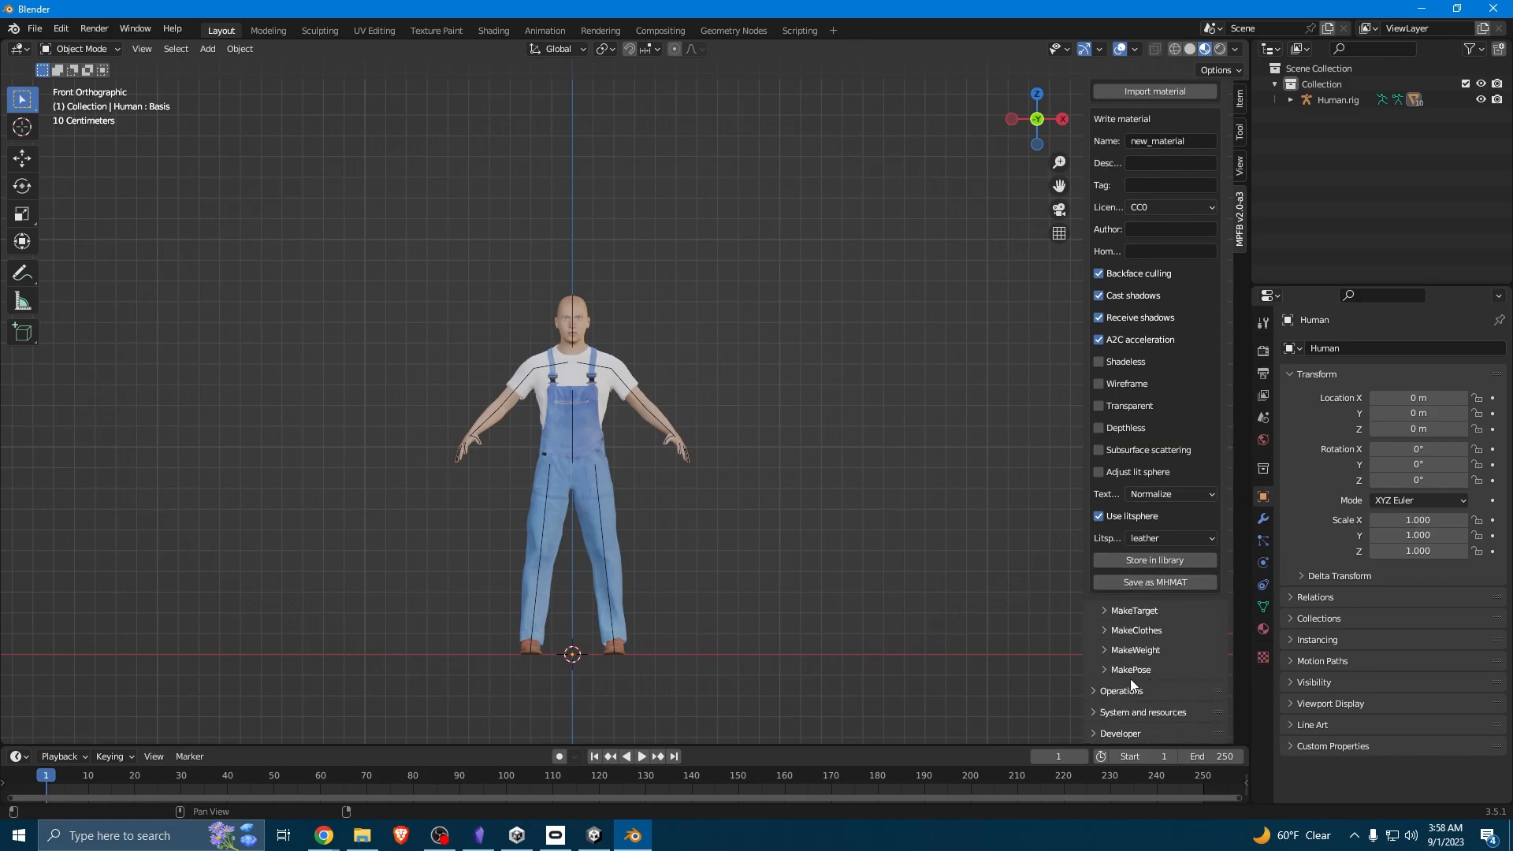
scroll(1168, 309, up, 12)
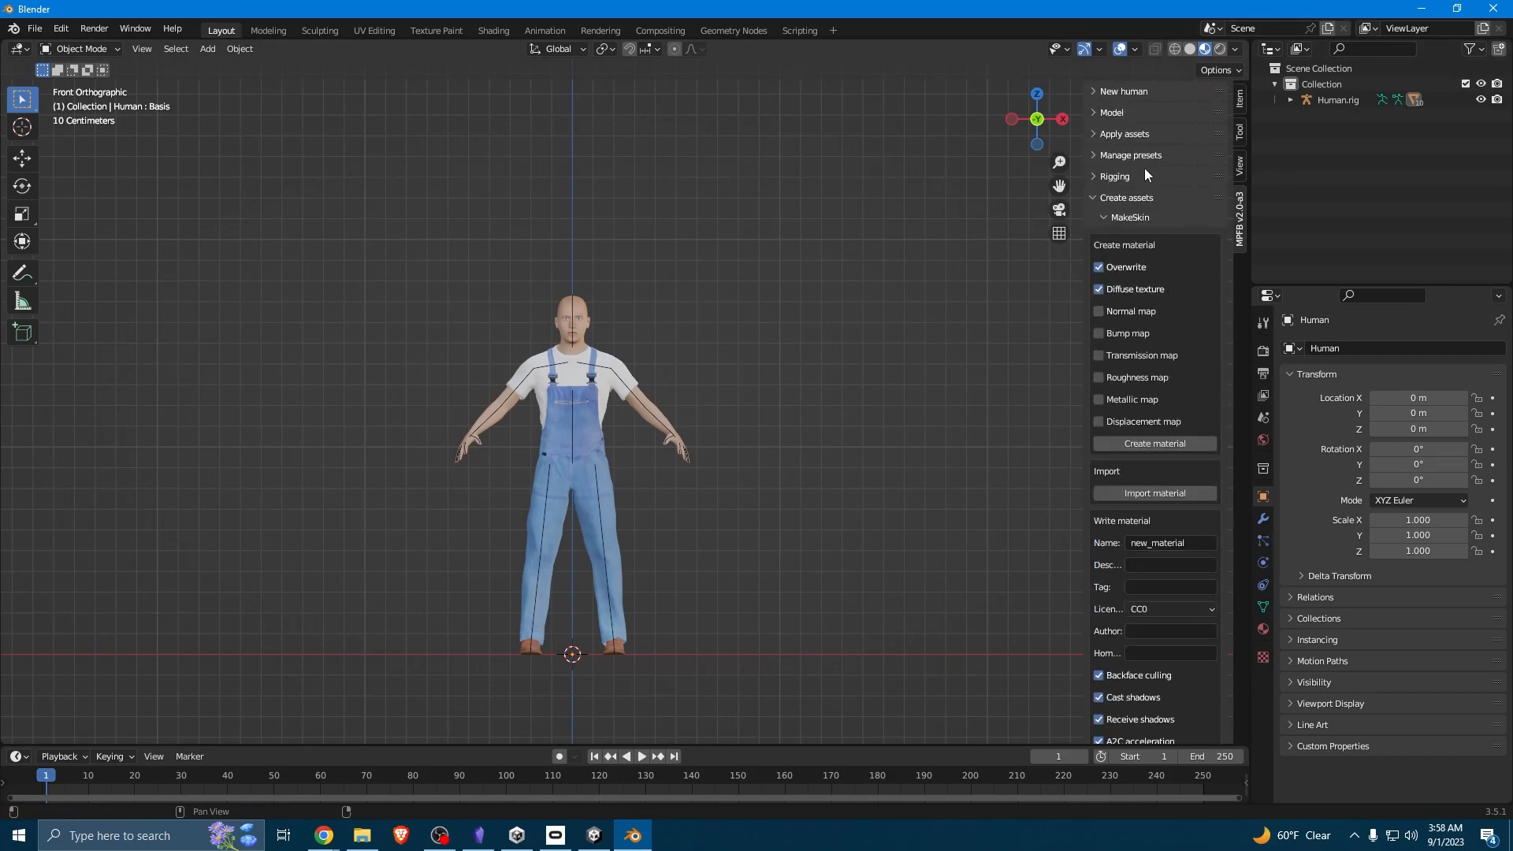
scroll(1124, 349, down, 12)
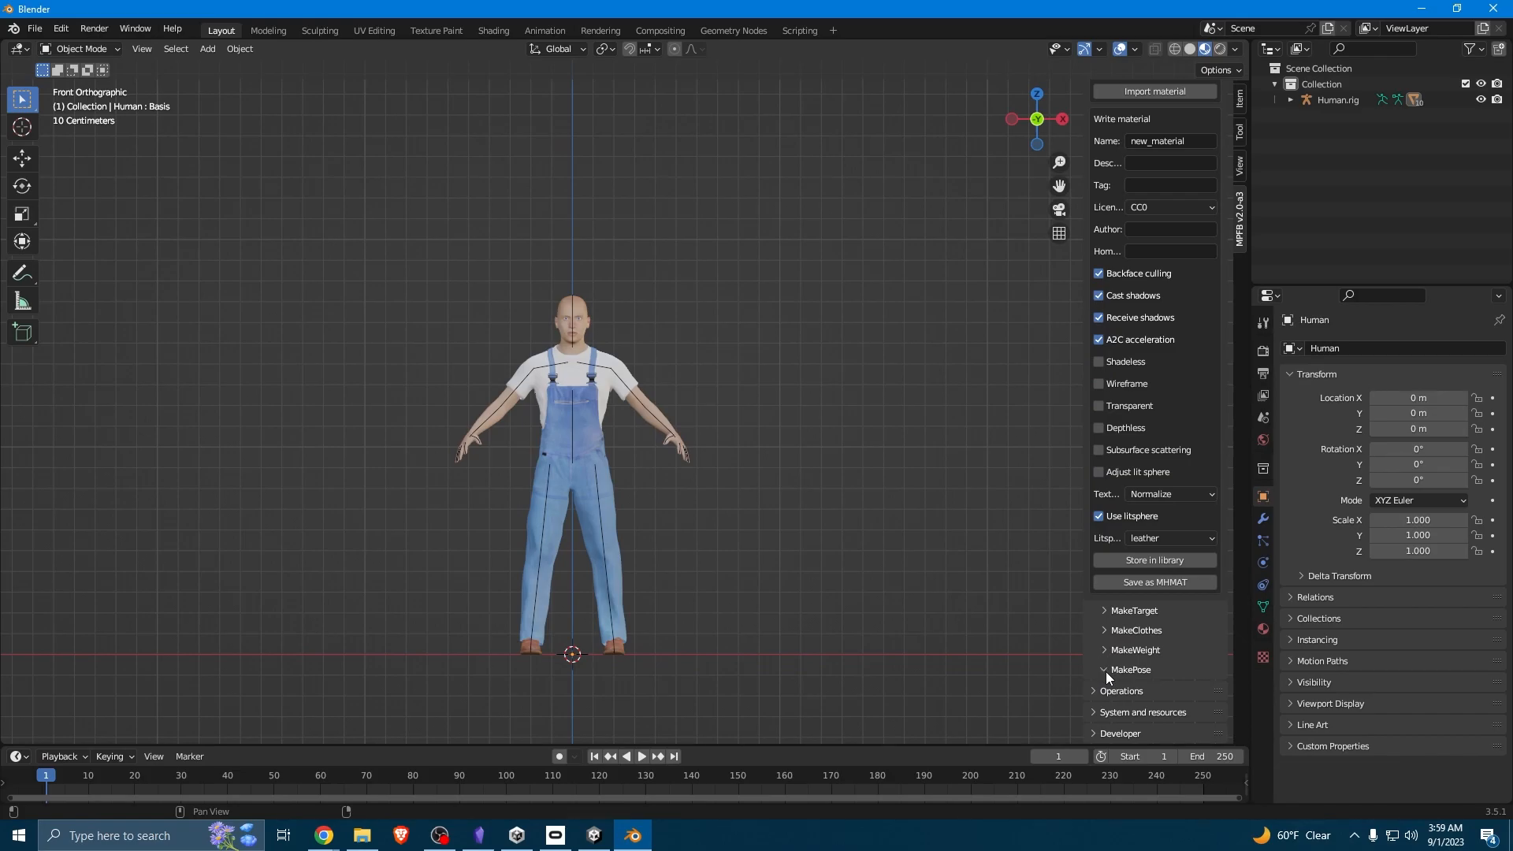
scroll(1128, 656, up, 12)
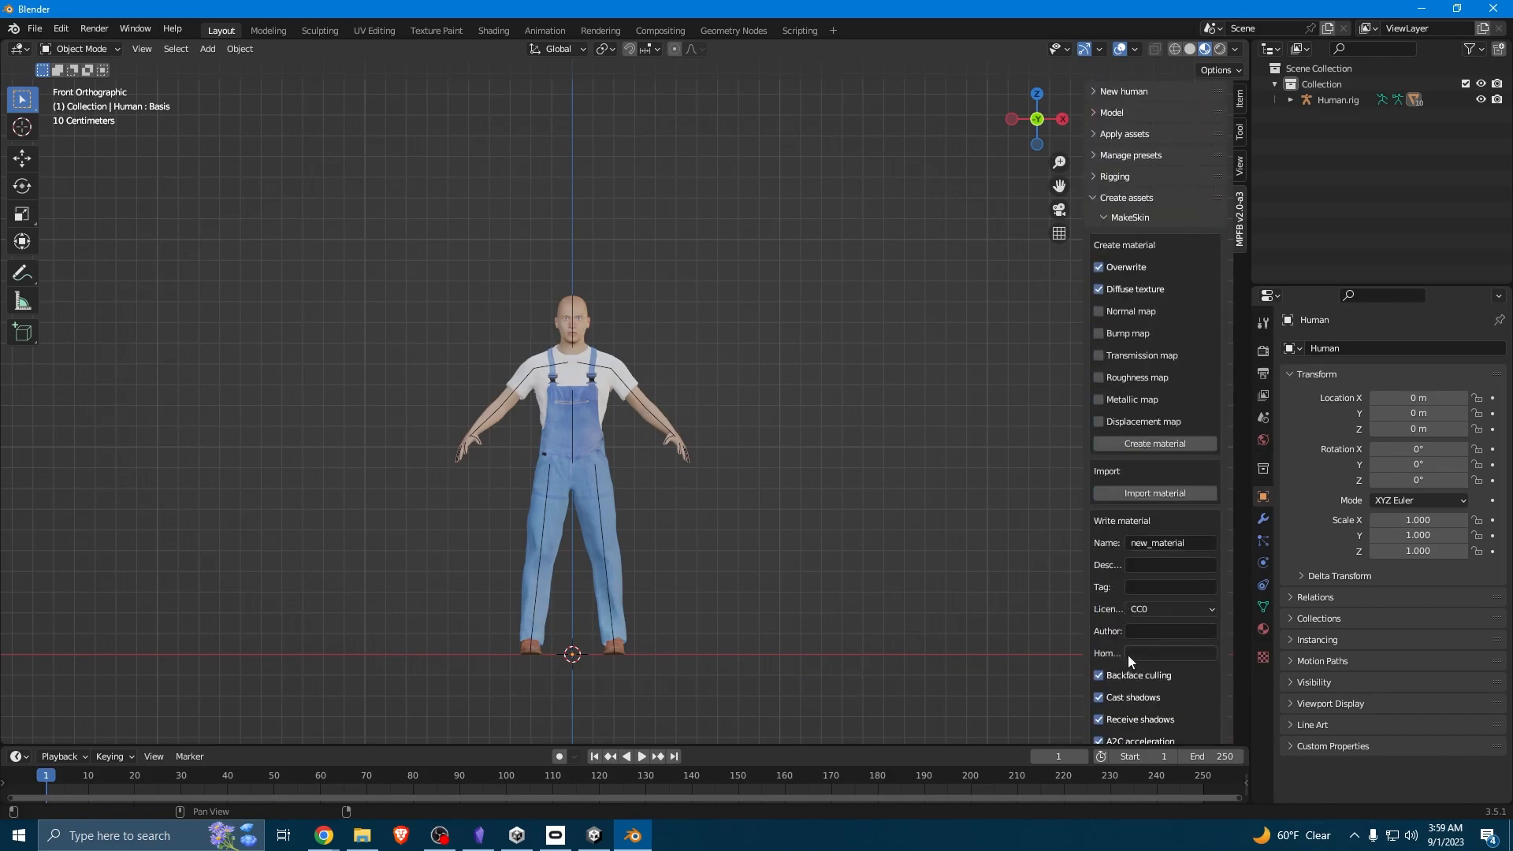
click(1102, 215)
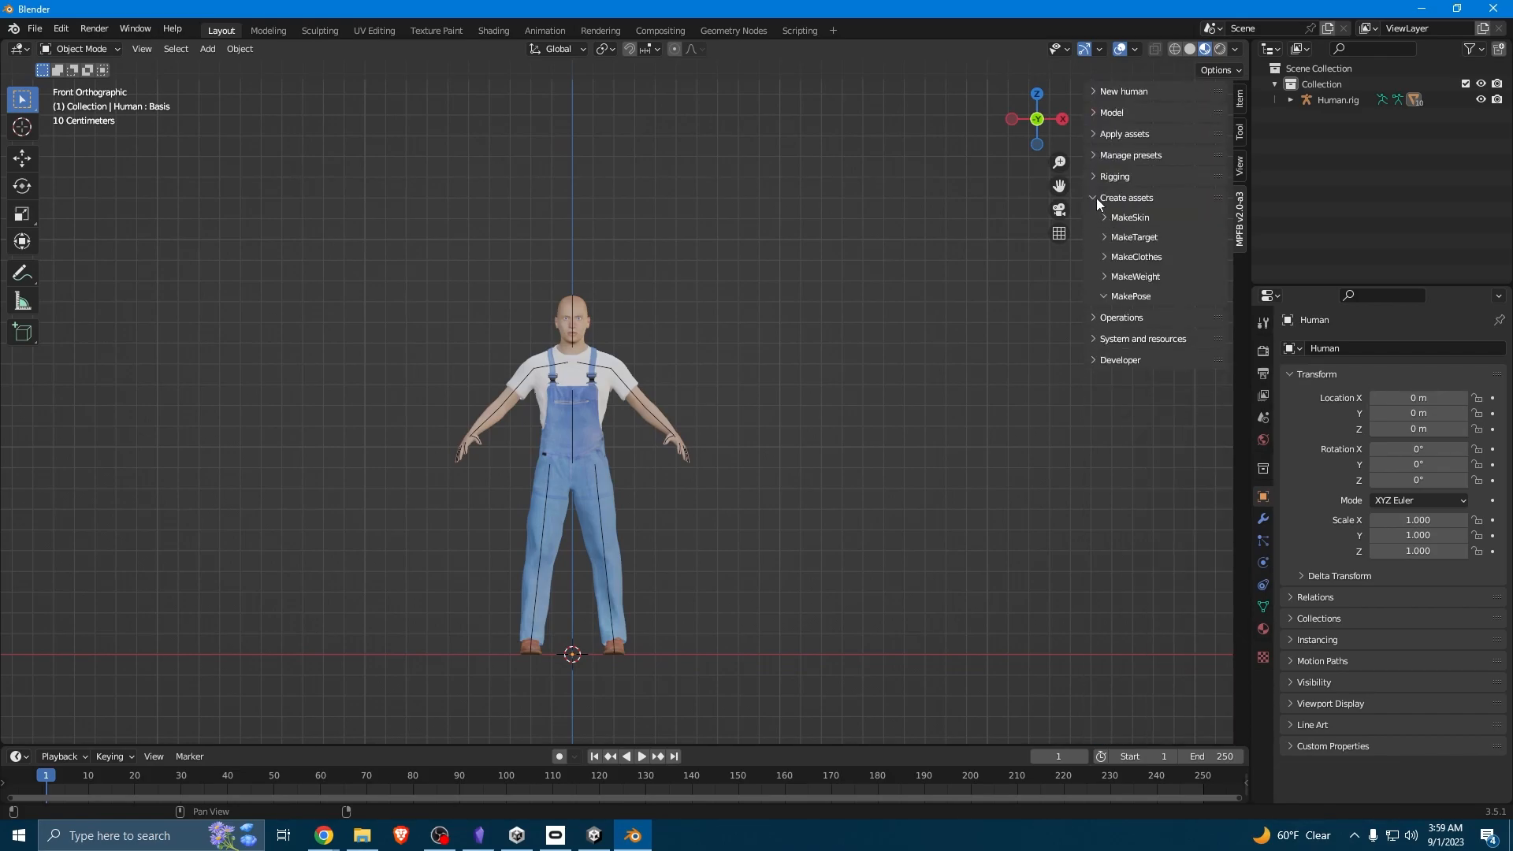
click(1095, 197)
click(1096, 177)
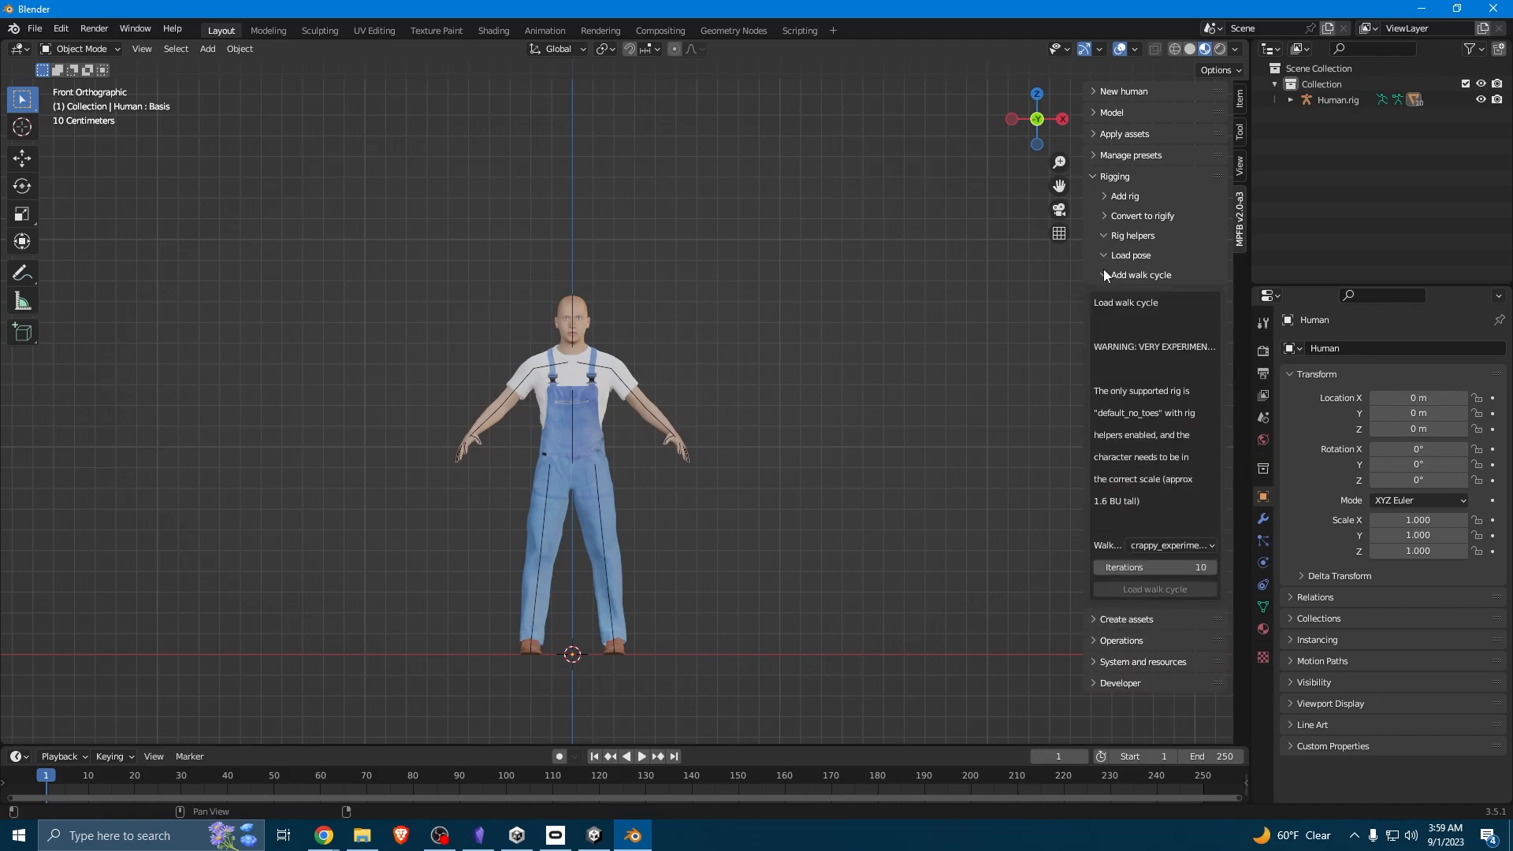
Select the character's armature and load the t-pose onto it.
click(611, 377)
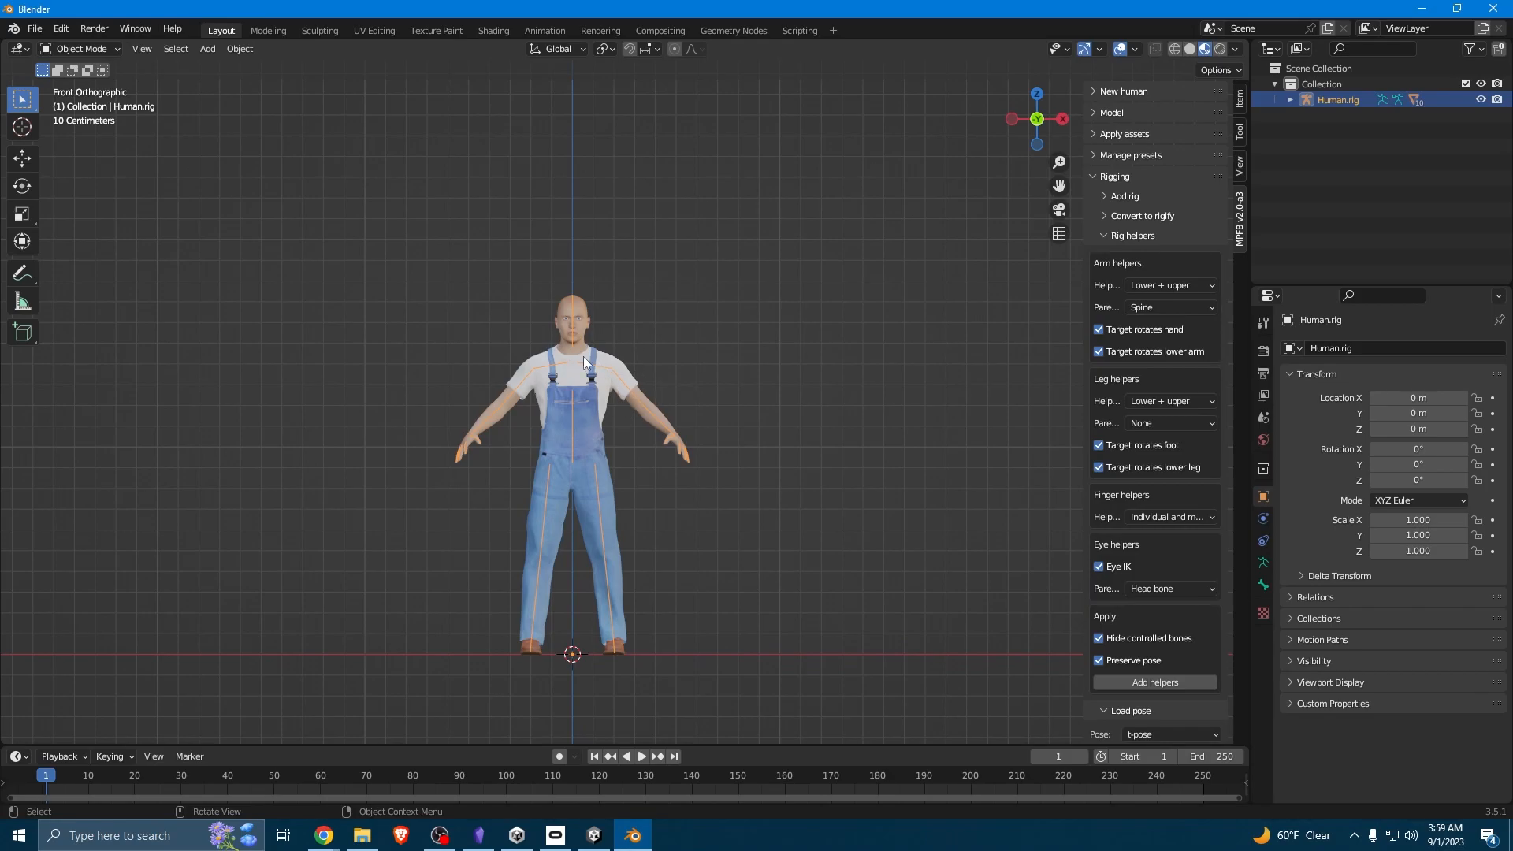
click(1104, 237)
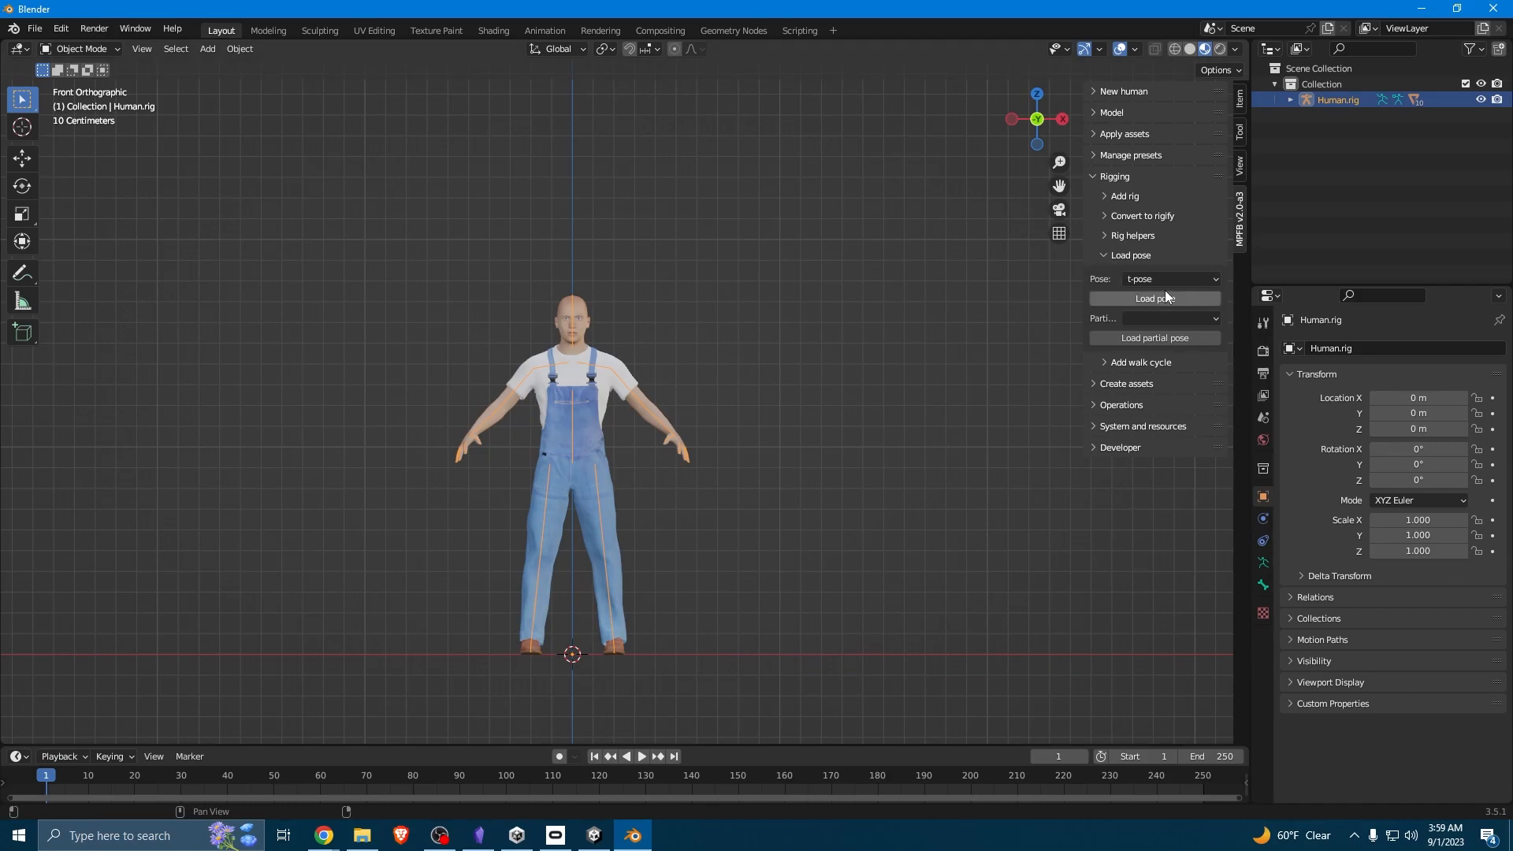
click(1138, 296)
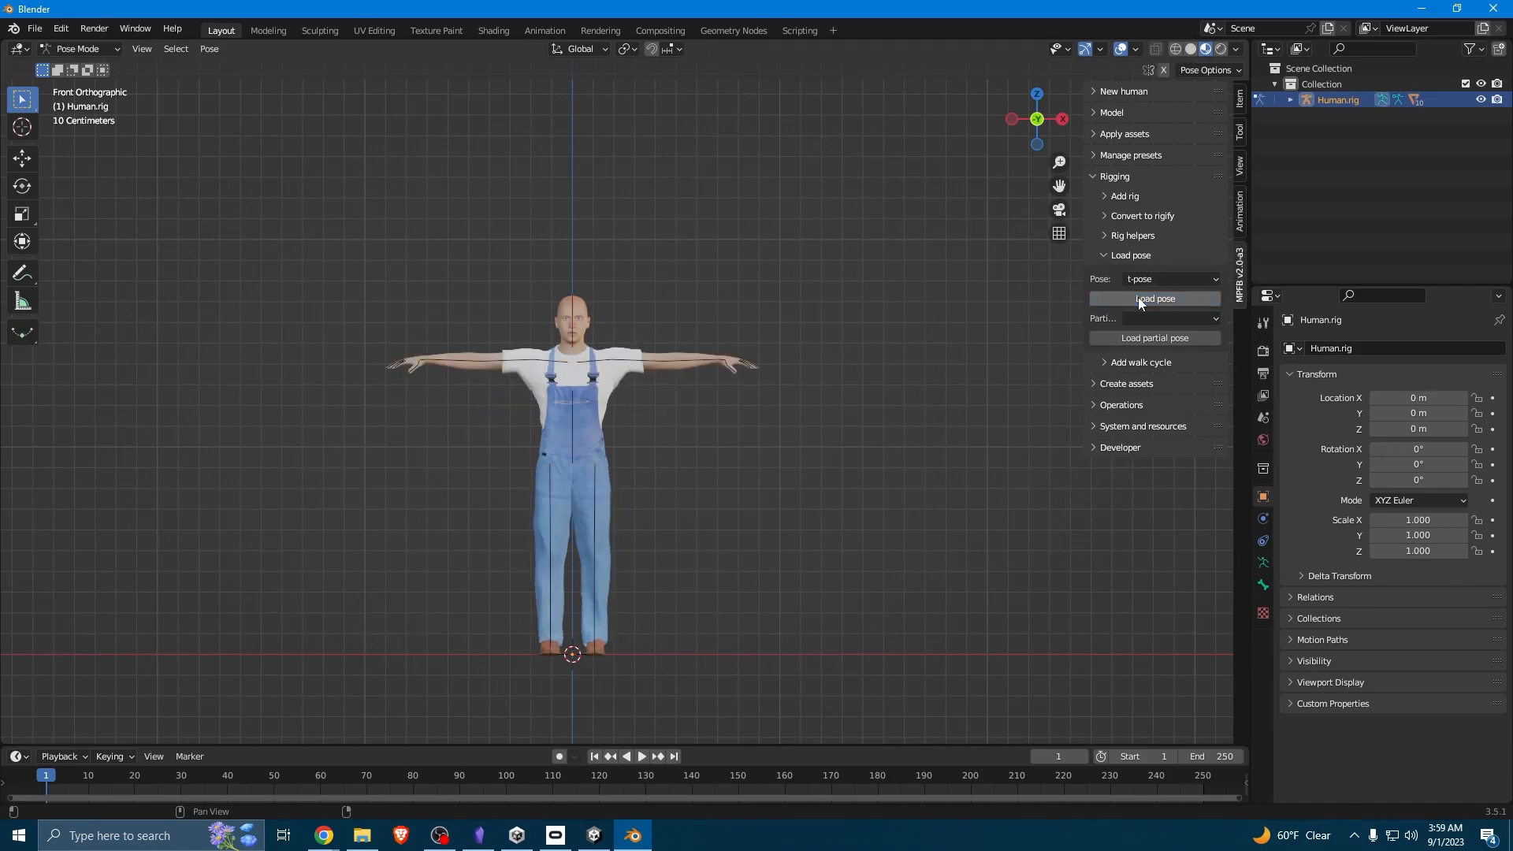
middle_drag(606, 461, 565, 454)
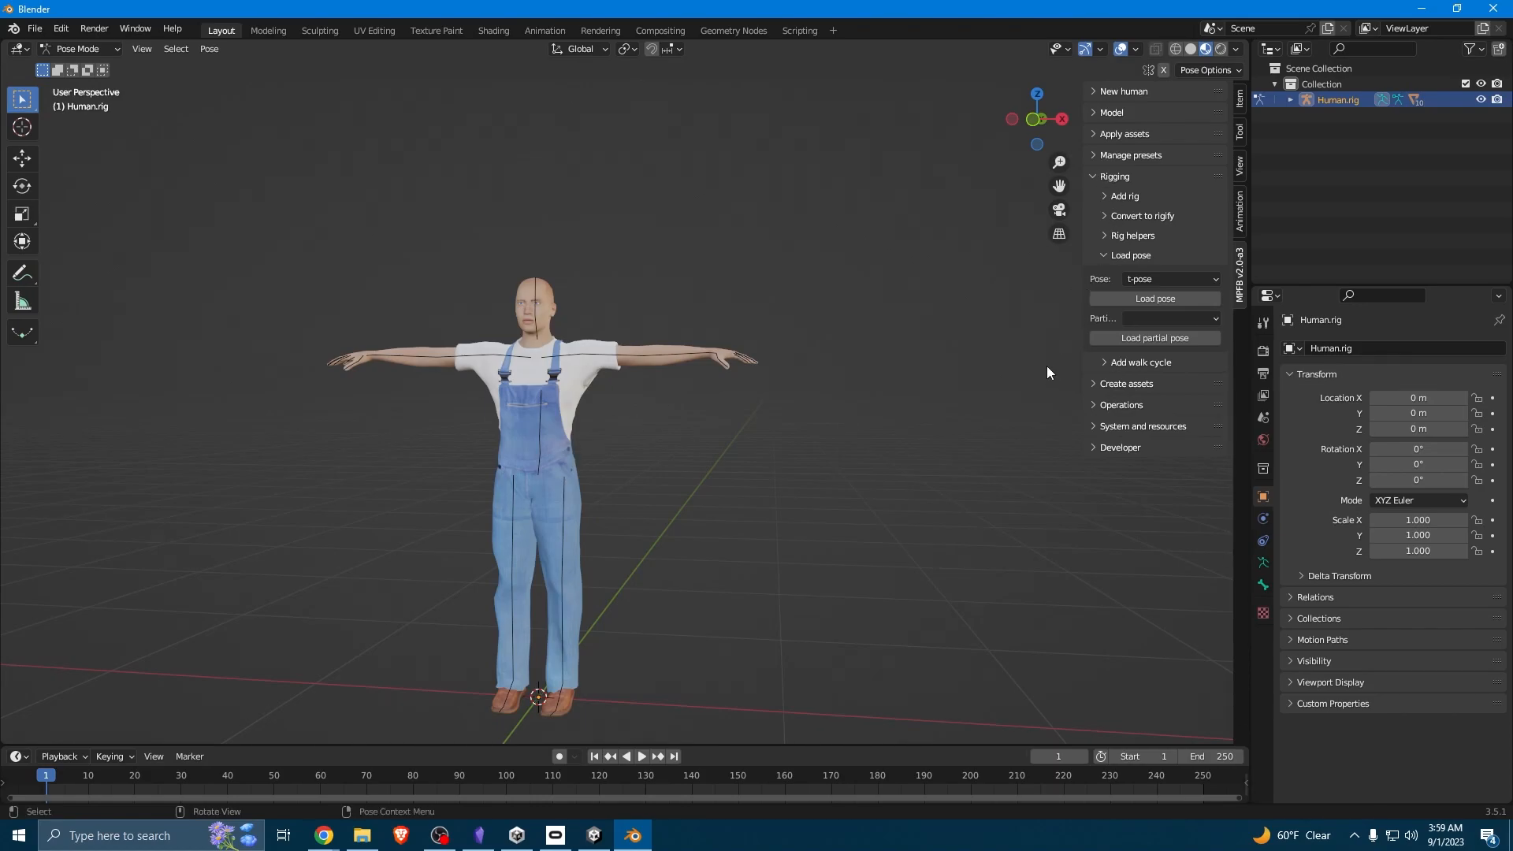
middle_drag(721, 422, 755, 443)
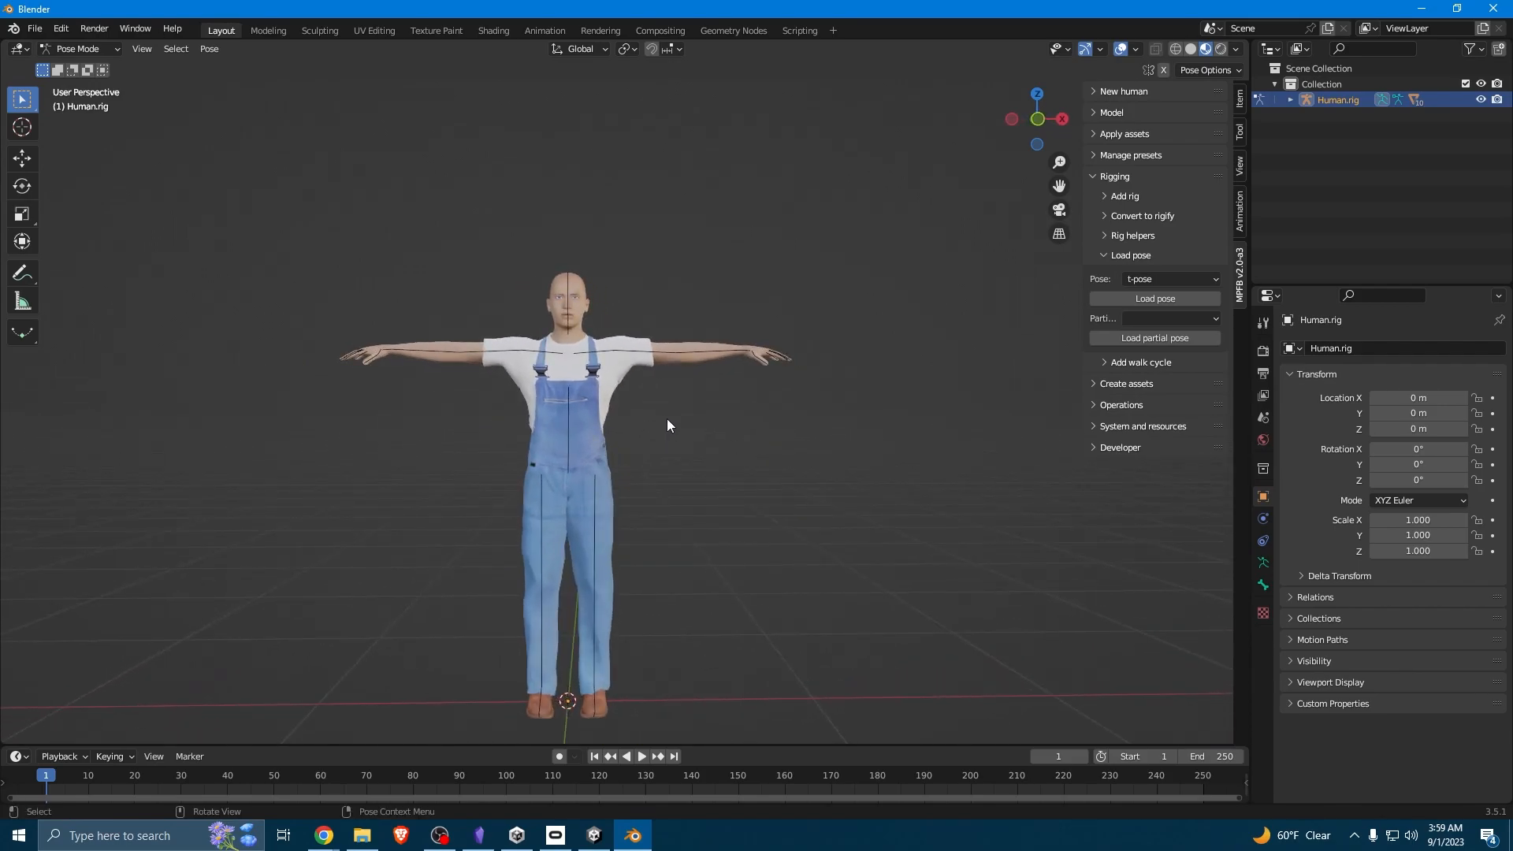
click(640, 360)
Start saving the scene under a new name, creating a MyMeshs folder in the Unity project's Assets folder and opening it as the destination.
click(35, 28)
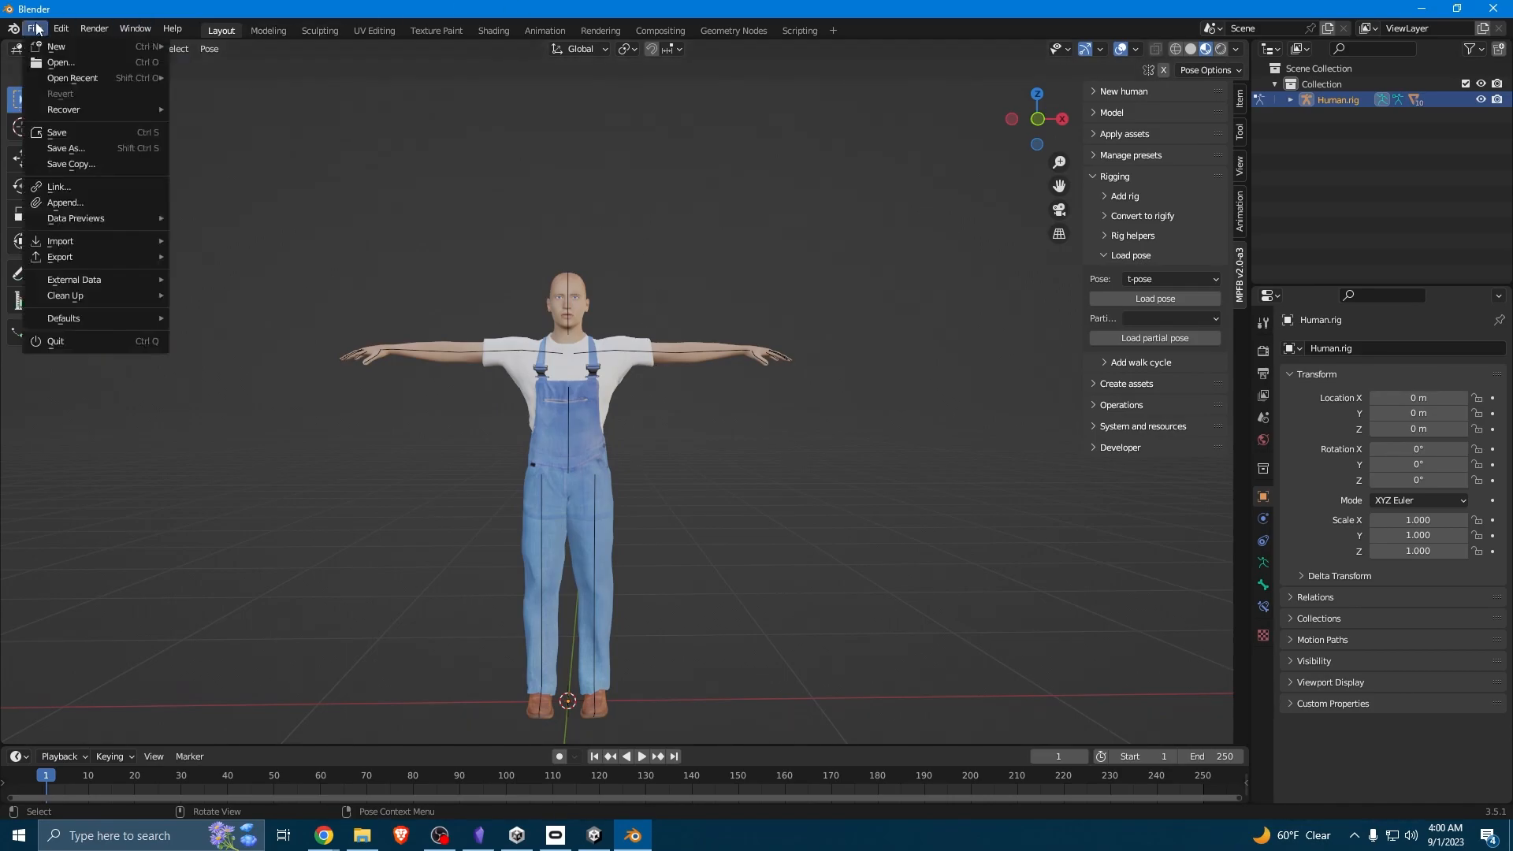
mouse_move(83, 257)
click(69, 149)
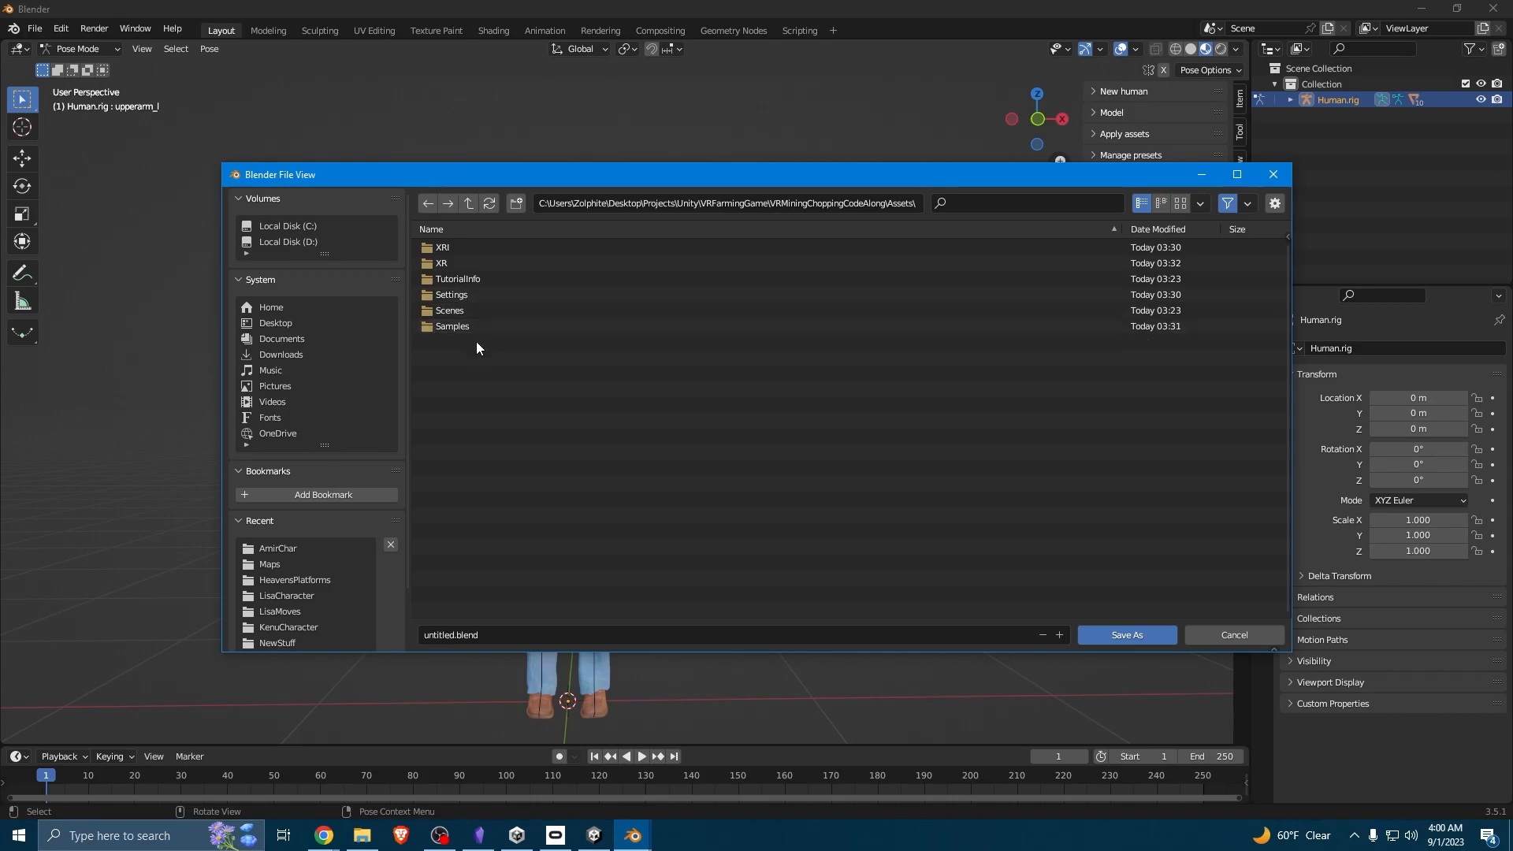
right_click(476, 344)
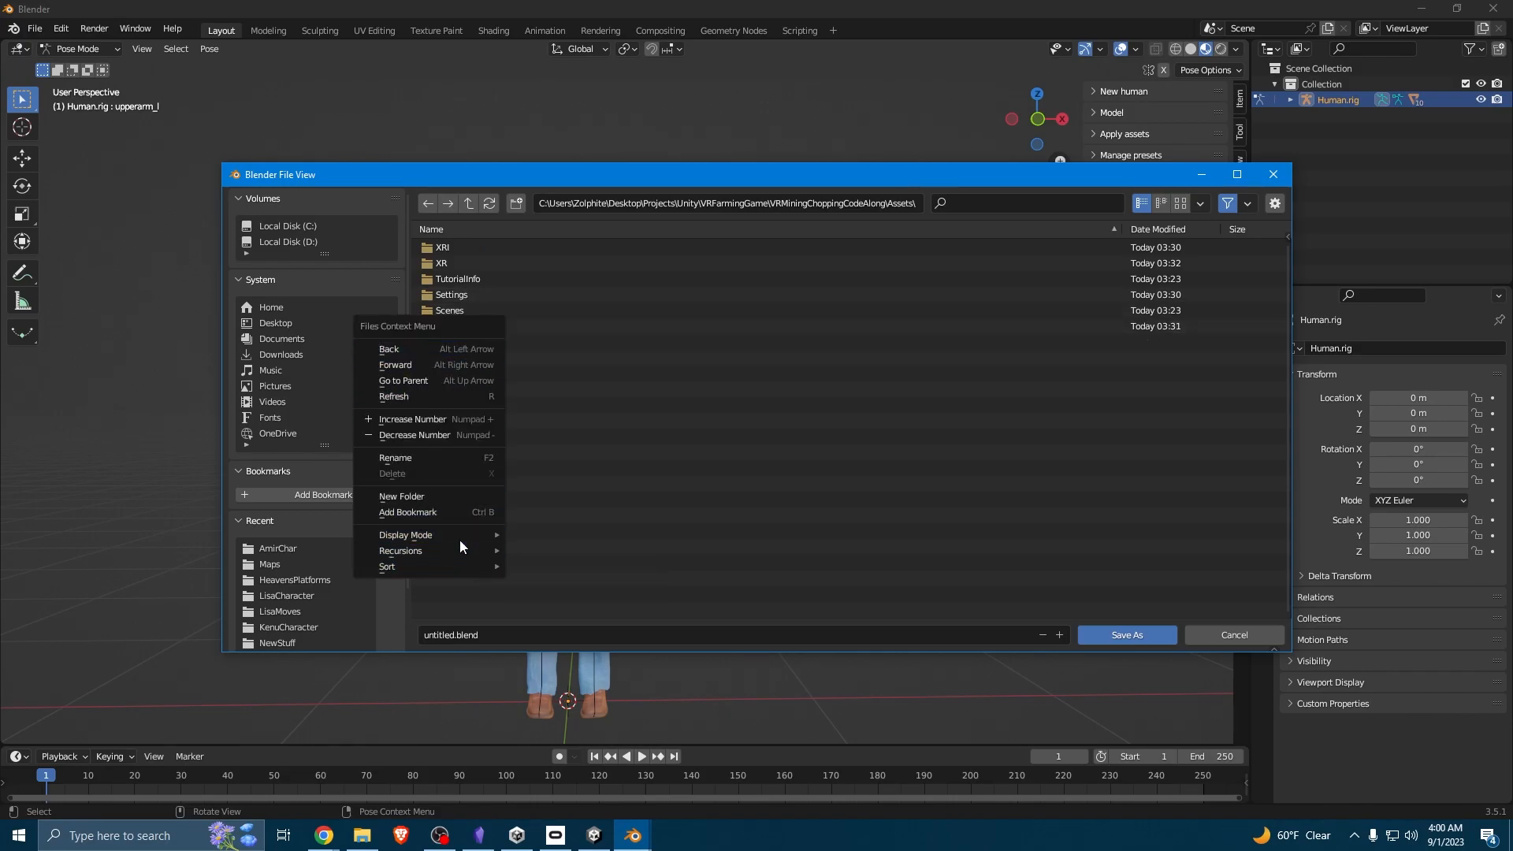
click(438, 496)
text(MyMesh)
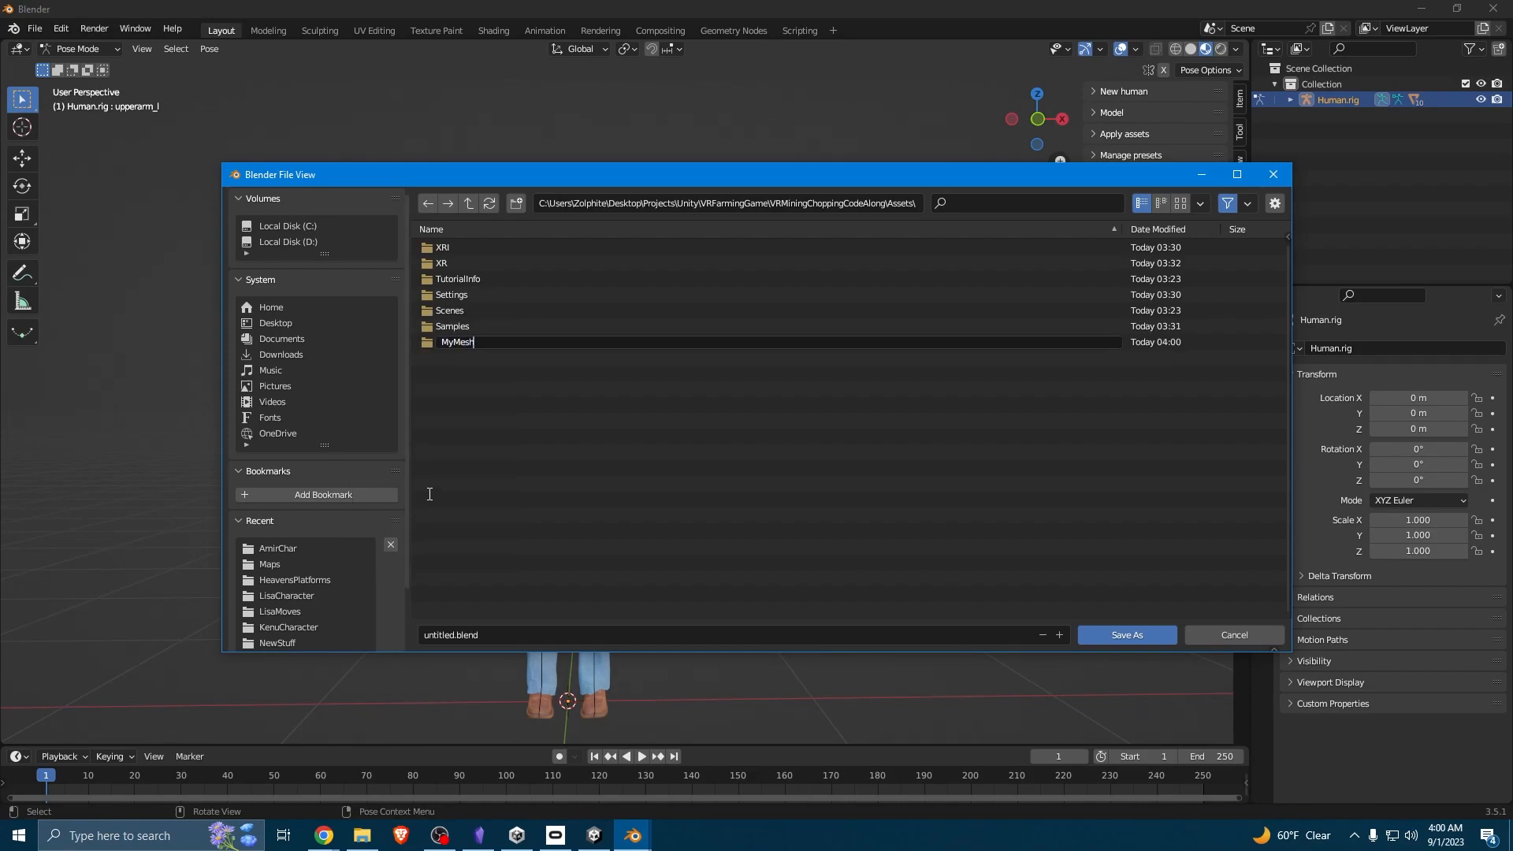
text(s)
key(Return)
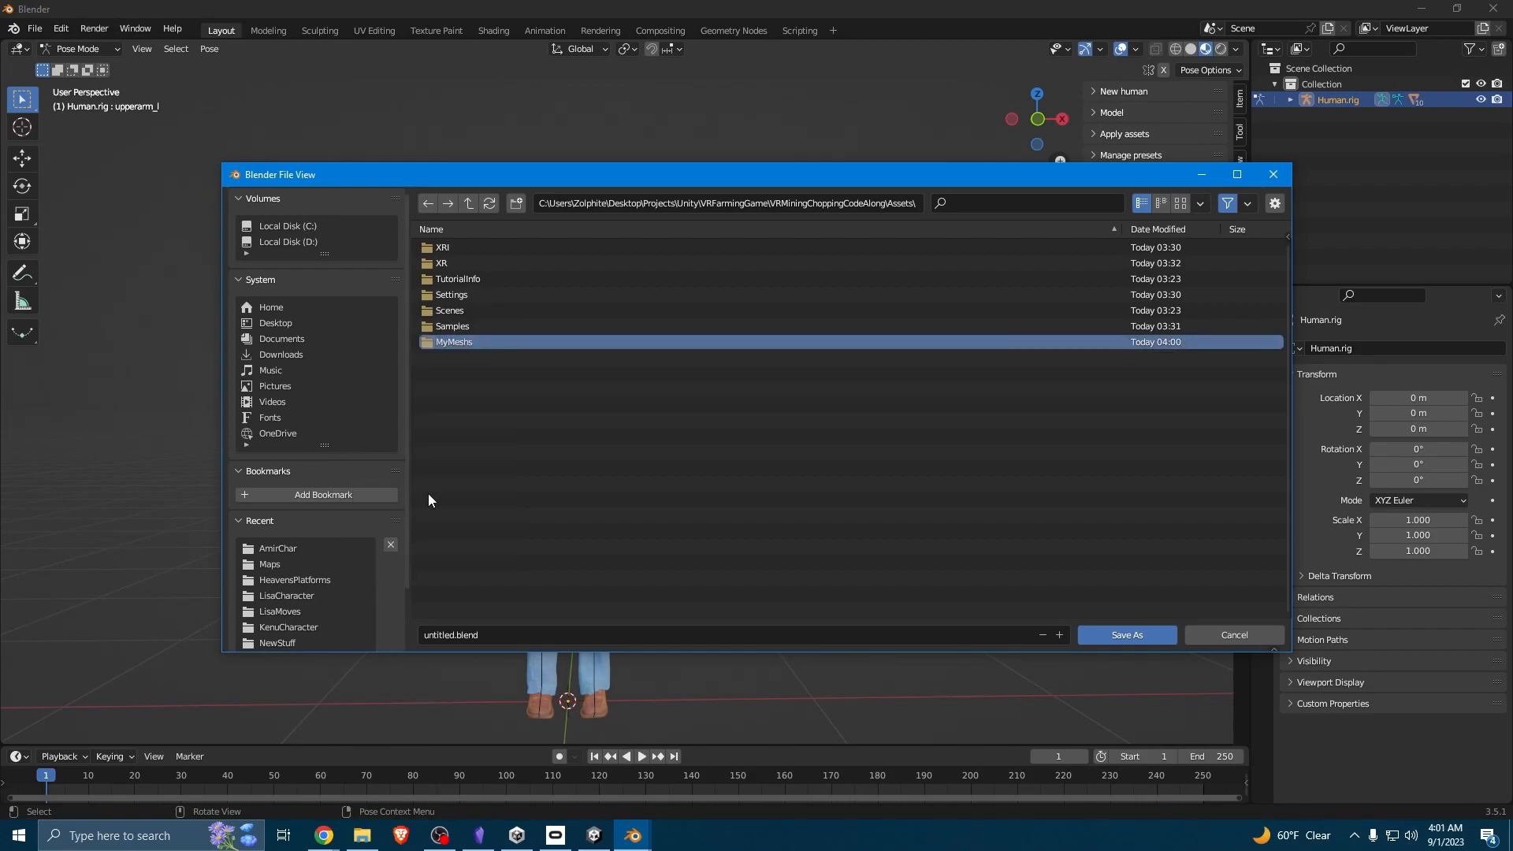
double_click(446, 343)
click(441, 635)
click(441, 634)
double_click(442, 635)
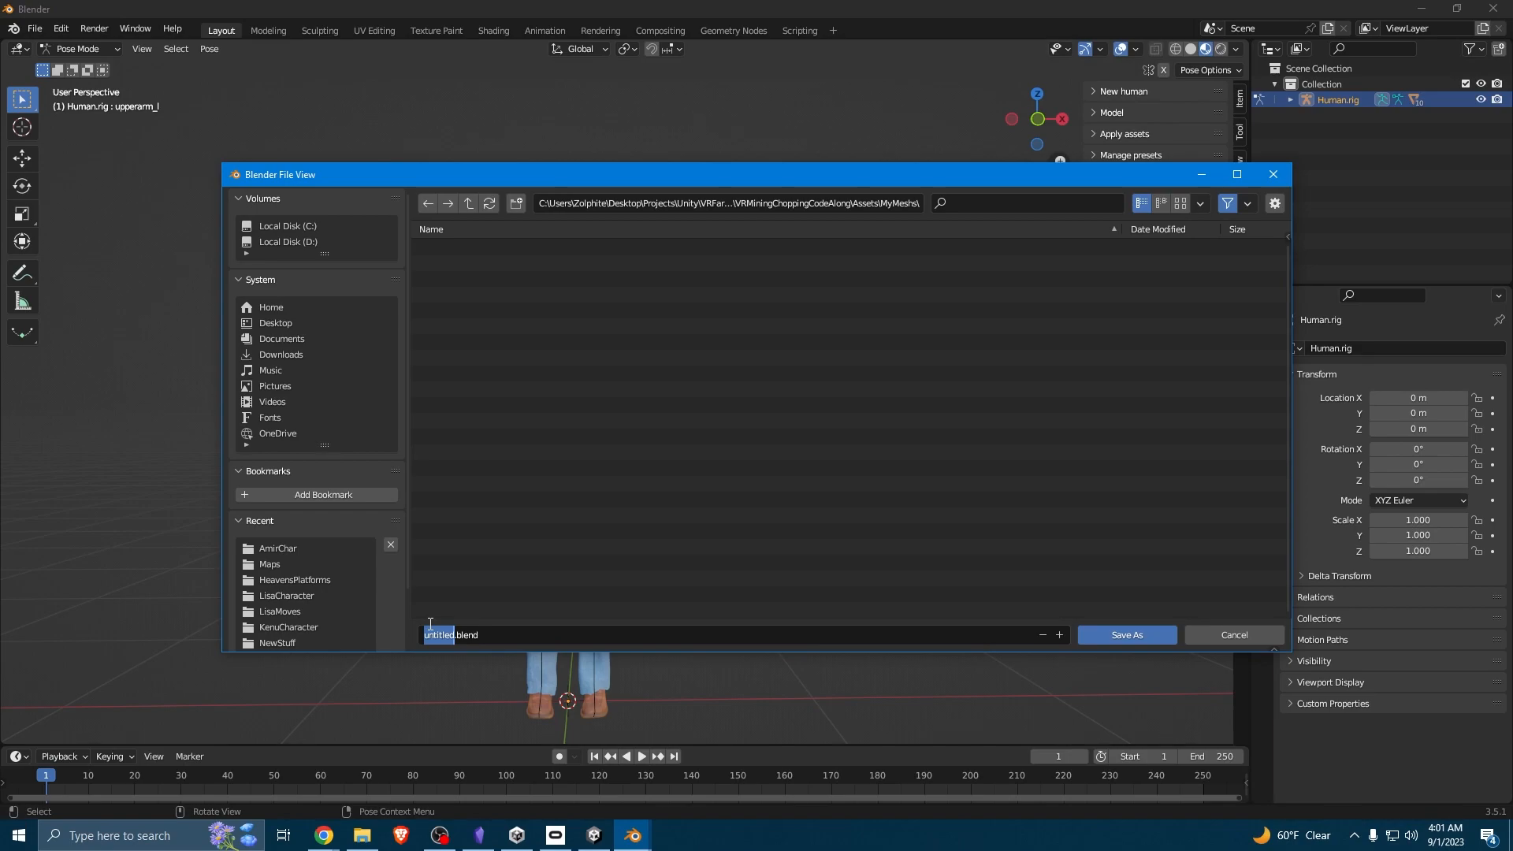
text(Miner)
text(Char)
key(BackSpace)
key(BackSpace)
key(BackSpace)
key(BackSpace)
key(BackSpace)
key(BackSpace)
key(BackSpace)
key(BackSpace)
key(BackSpace)
Name the file FarmerBobChar.blend and save it in the MyMeshs folder.
text(FarmerBobChar)
click(1118, 639)
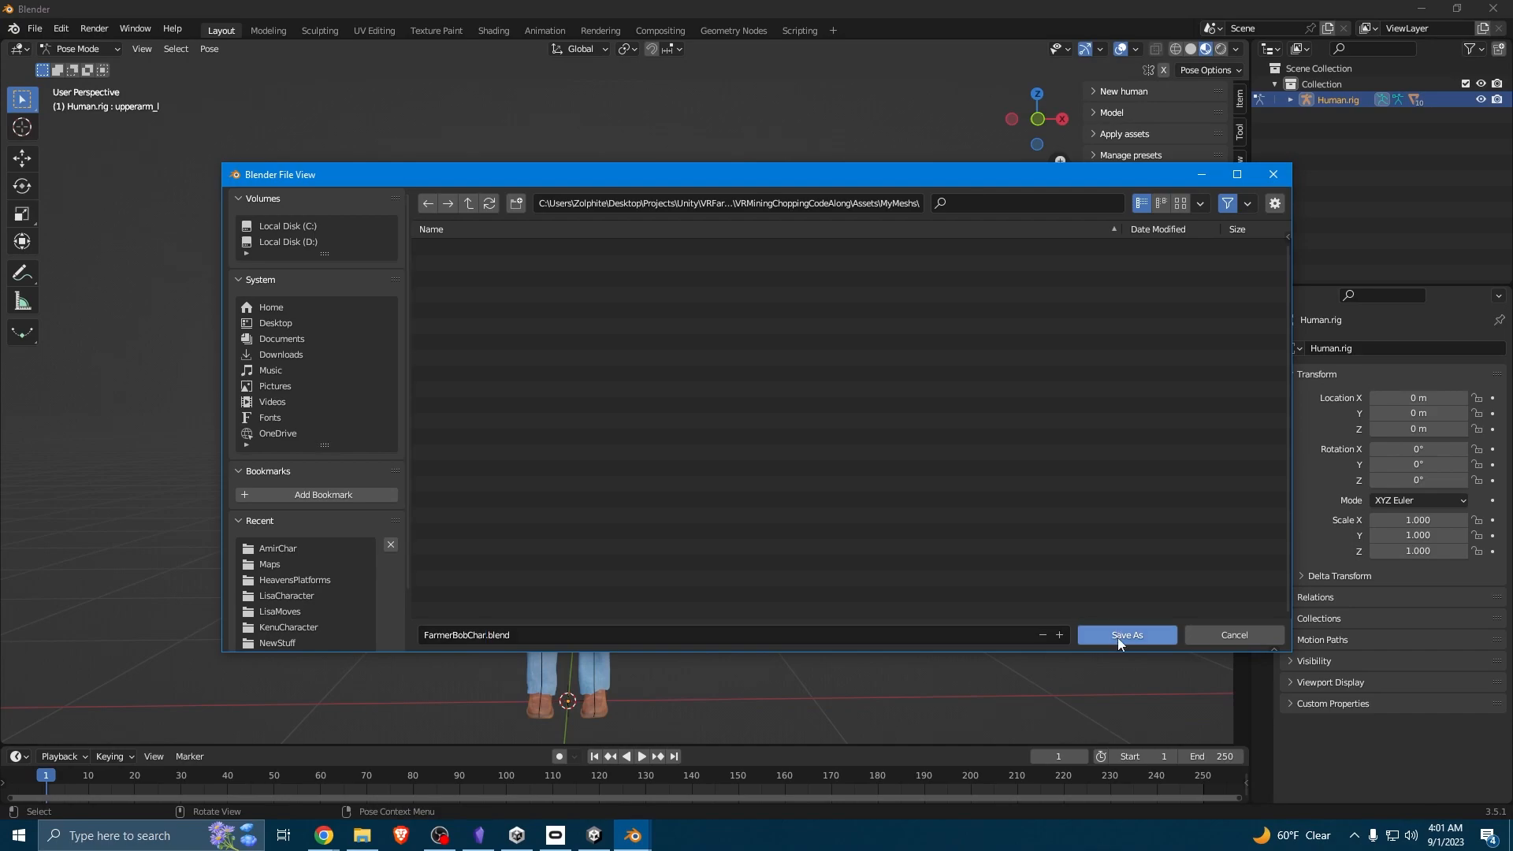
click(1117, 637)
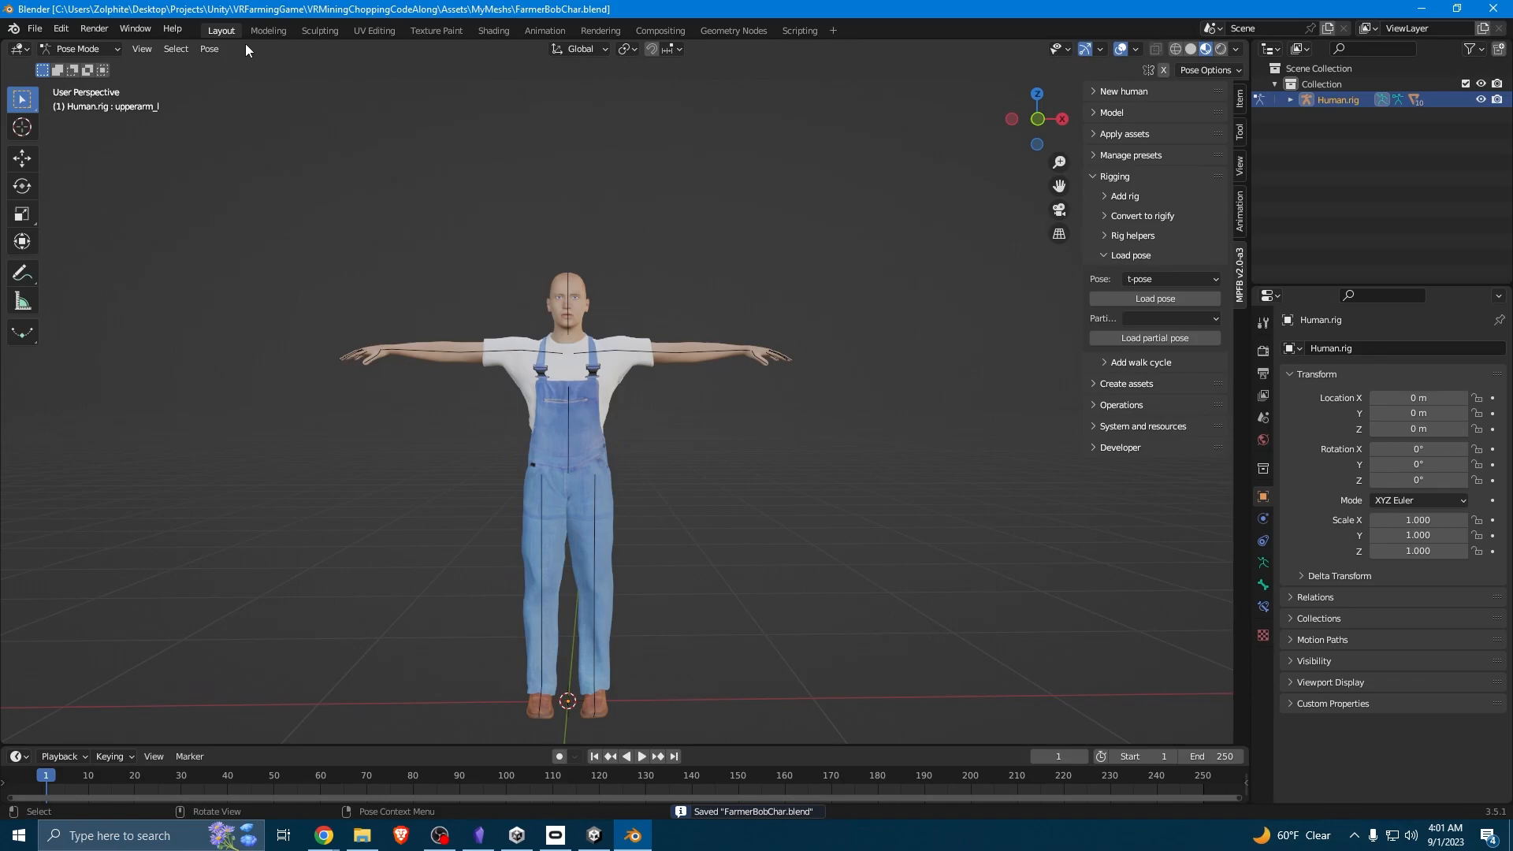
Start an FBX export of the character with Path Mode set to Copy and textures embedded.
click(37, 29)
mouse_move(101, 257)
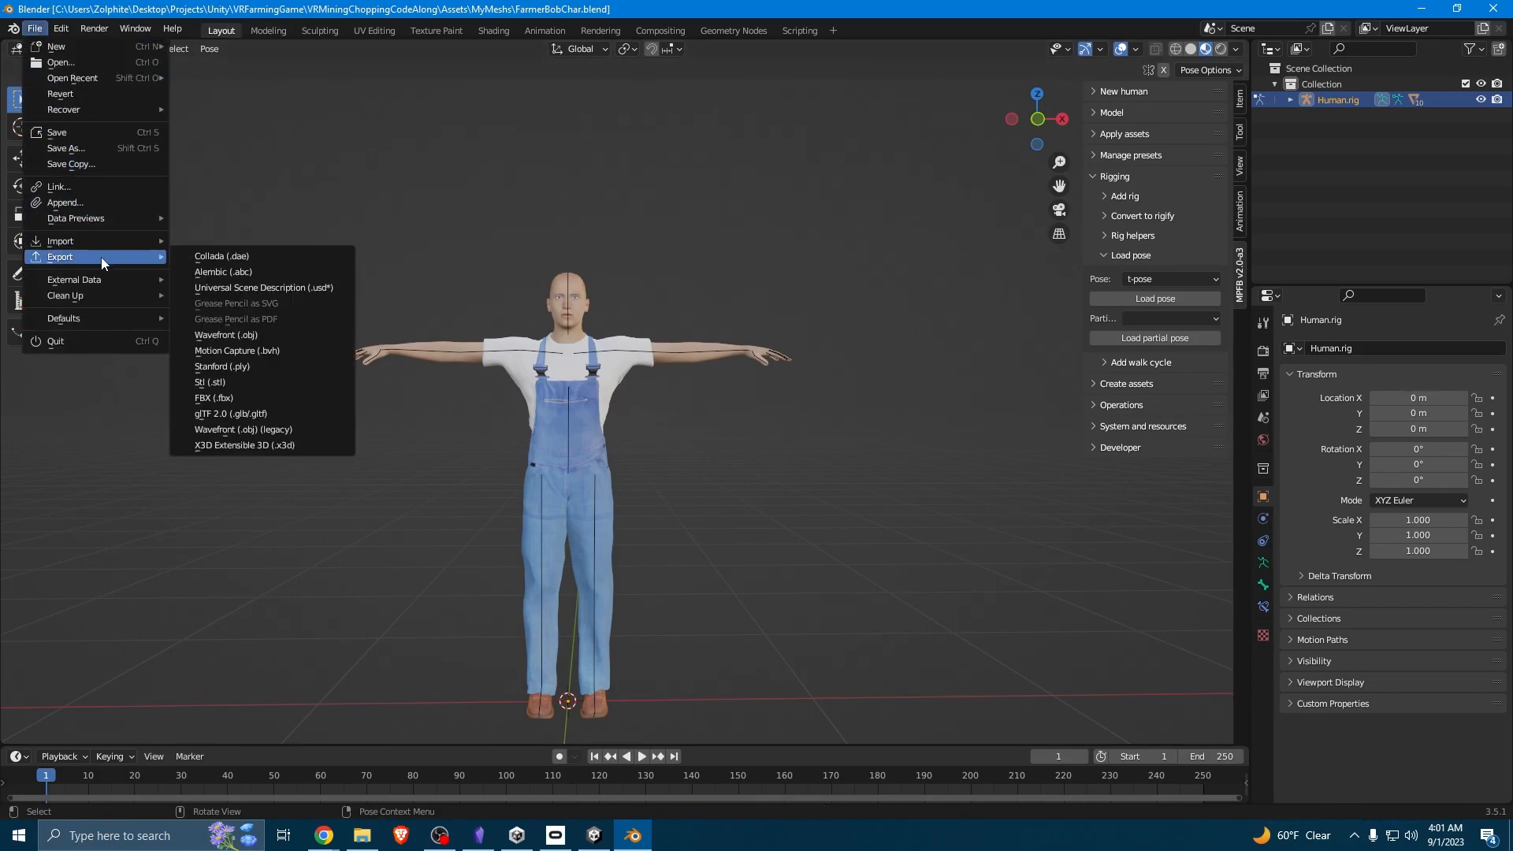
click(224, 401)
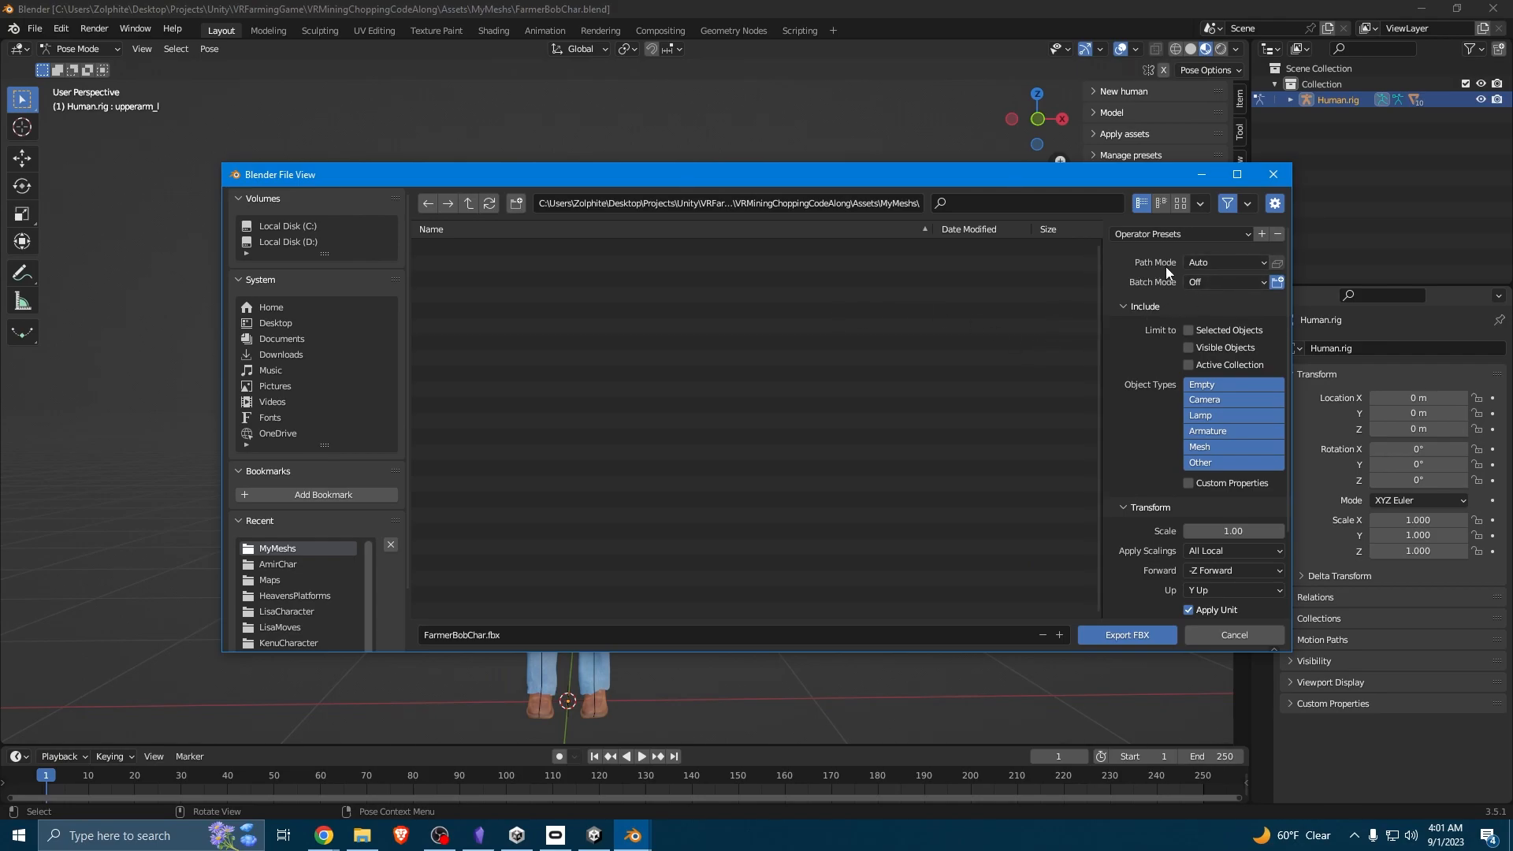
click(1219, 268)
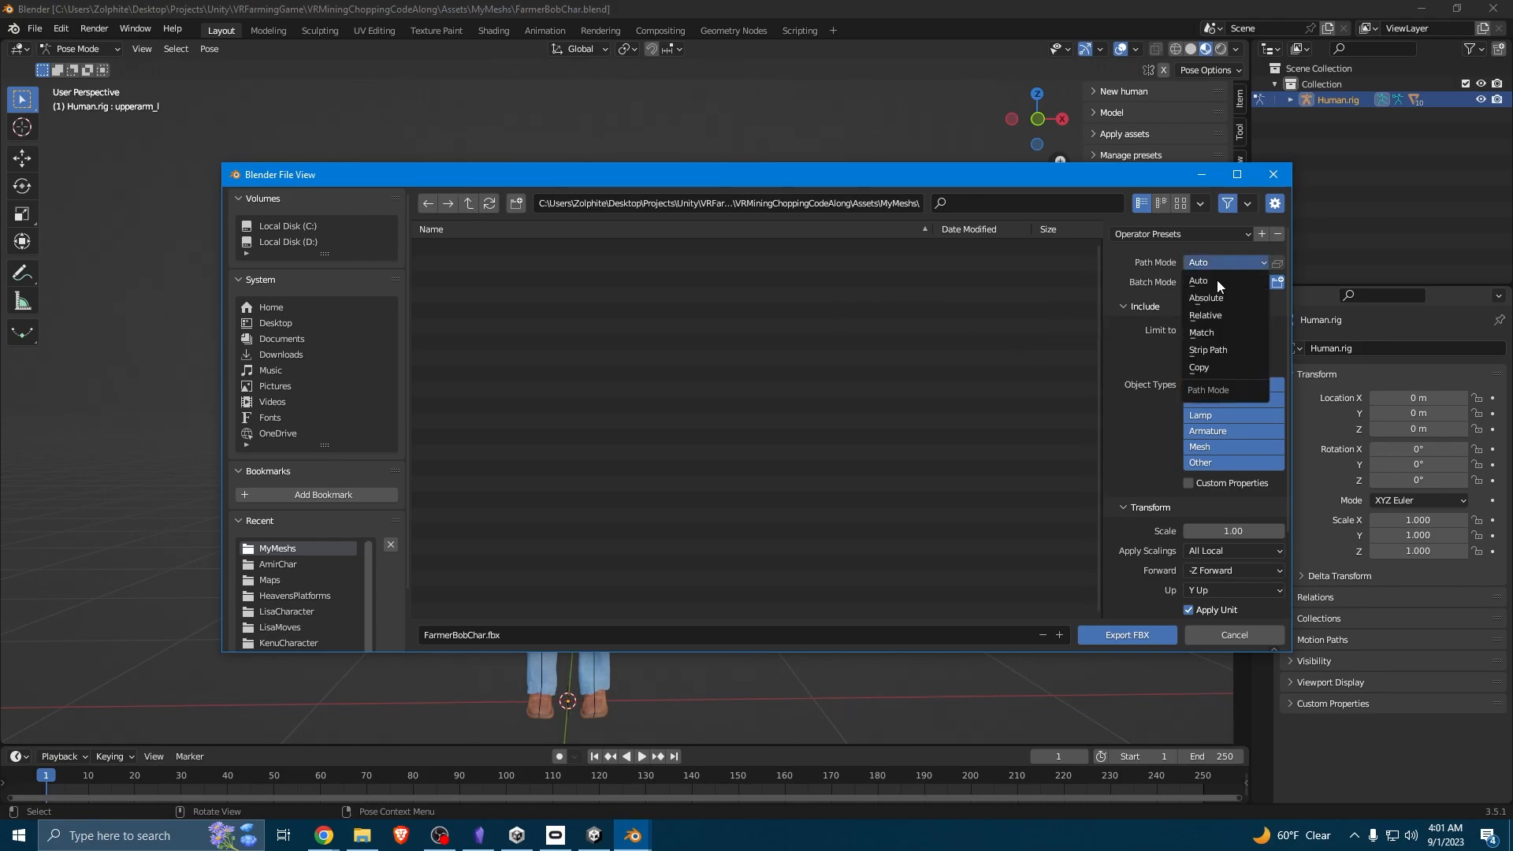
click(1220, 366)
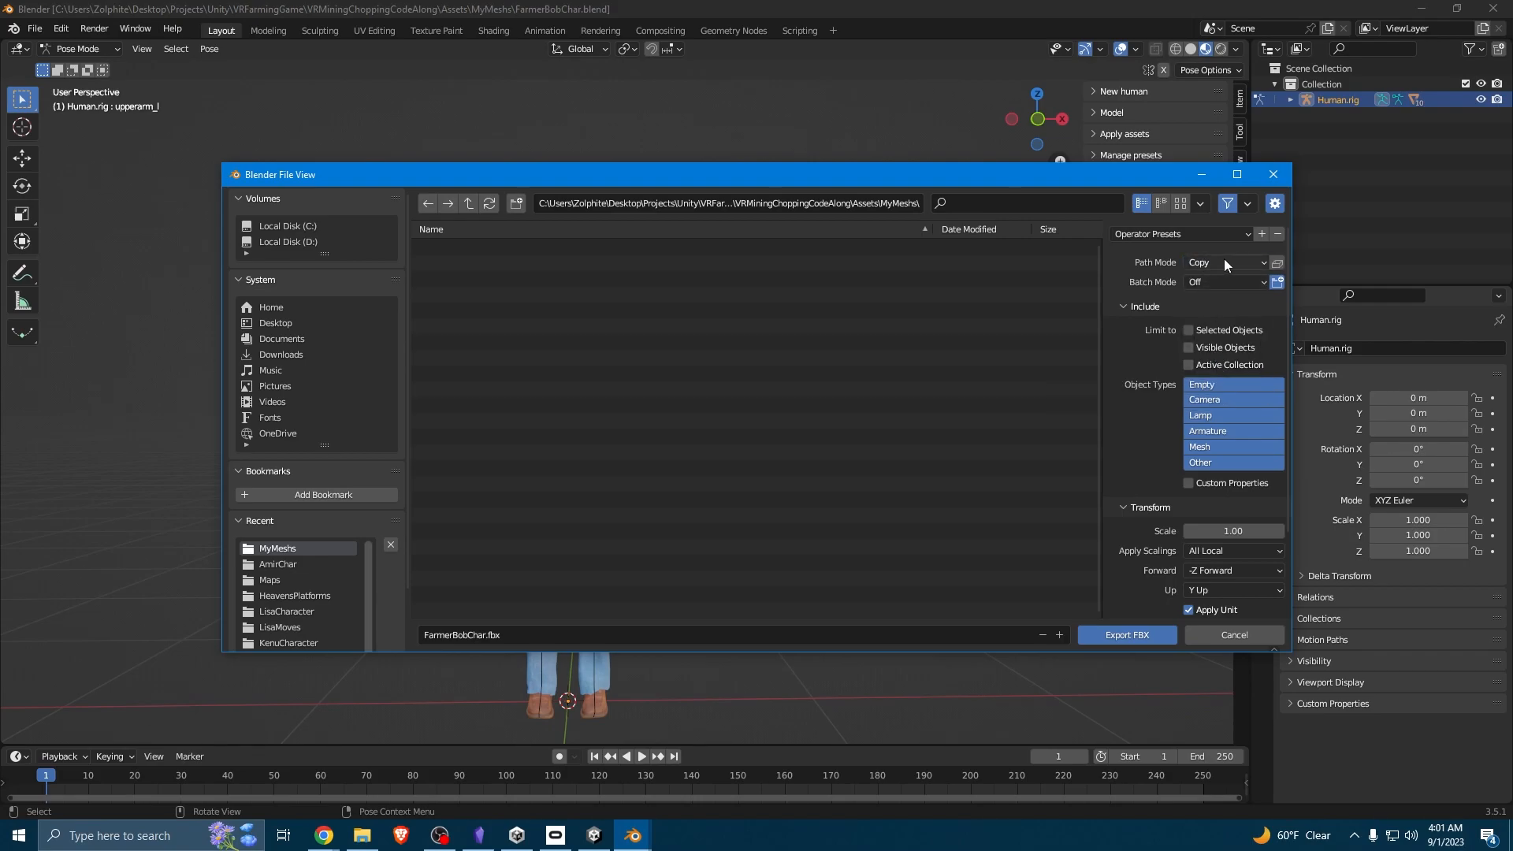
click(1278, 264)
Export the FBX as FarmerBobCharExport.fbx in MyMeshs and save the Blender file.
click(484, 635)
text(Export)
click(1127, 634)
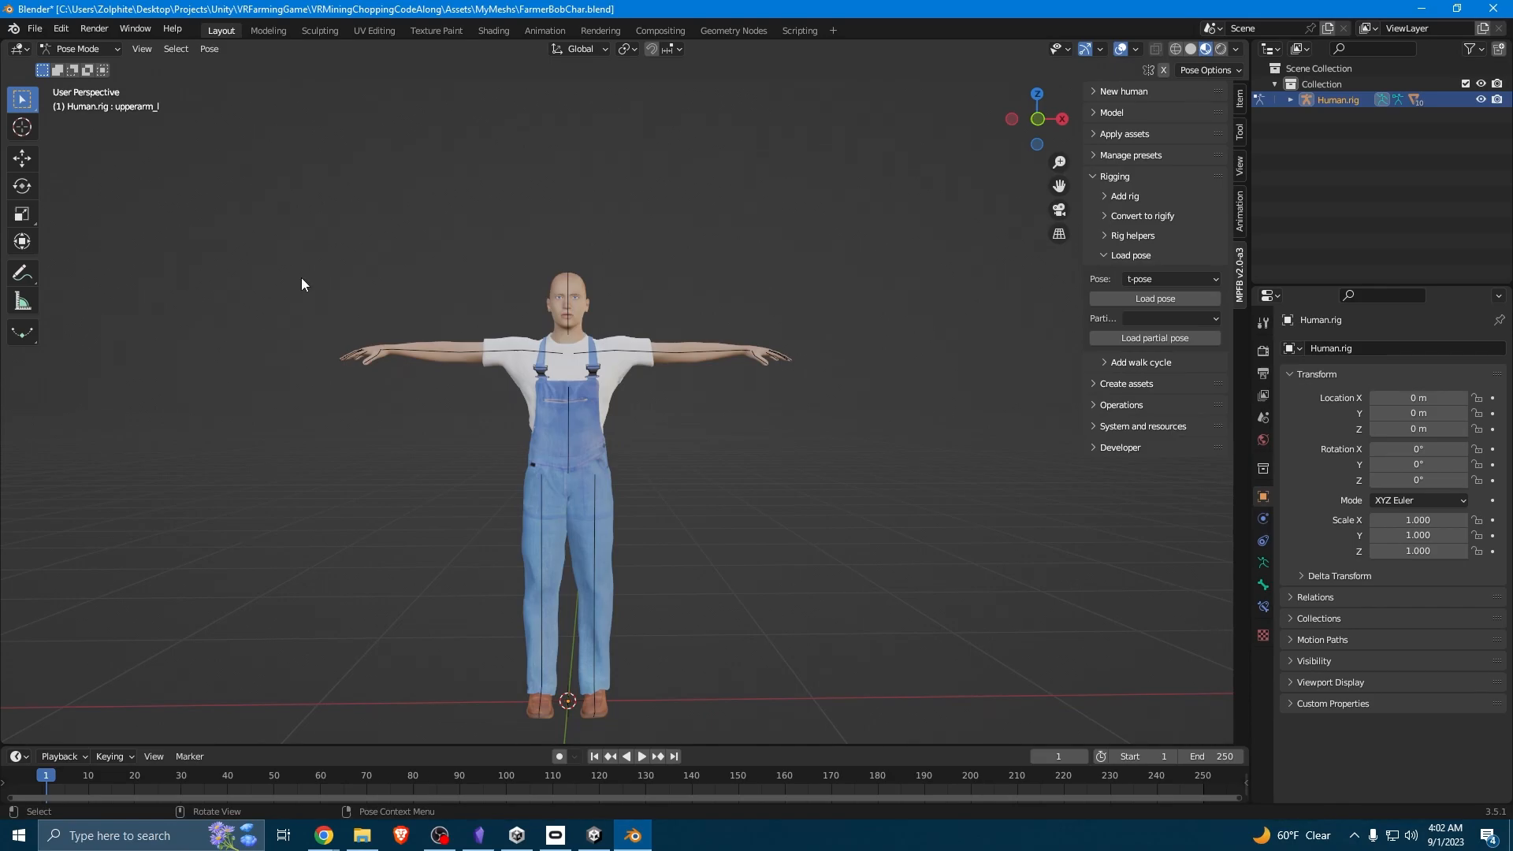
click(34, 28)
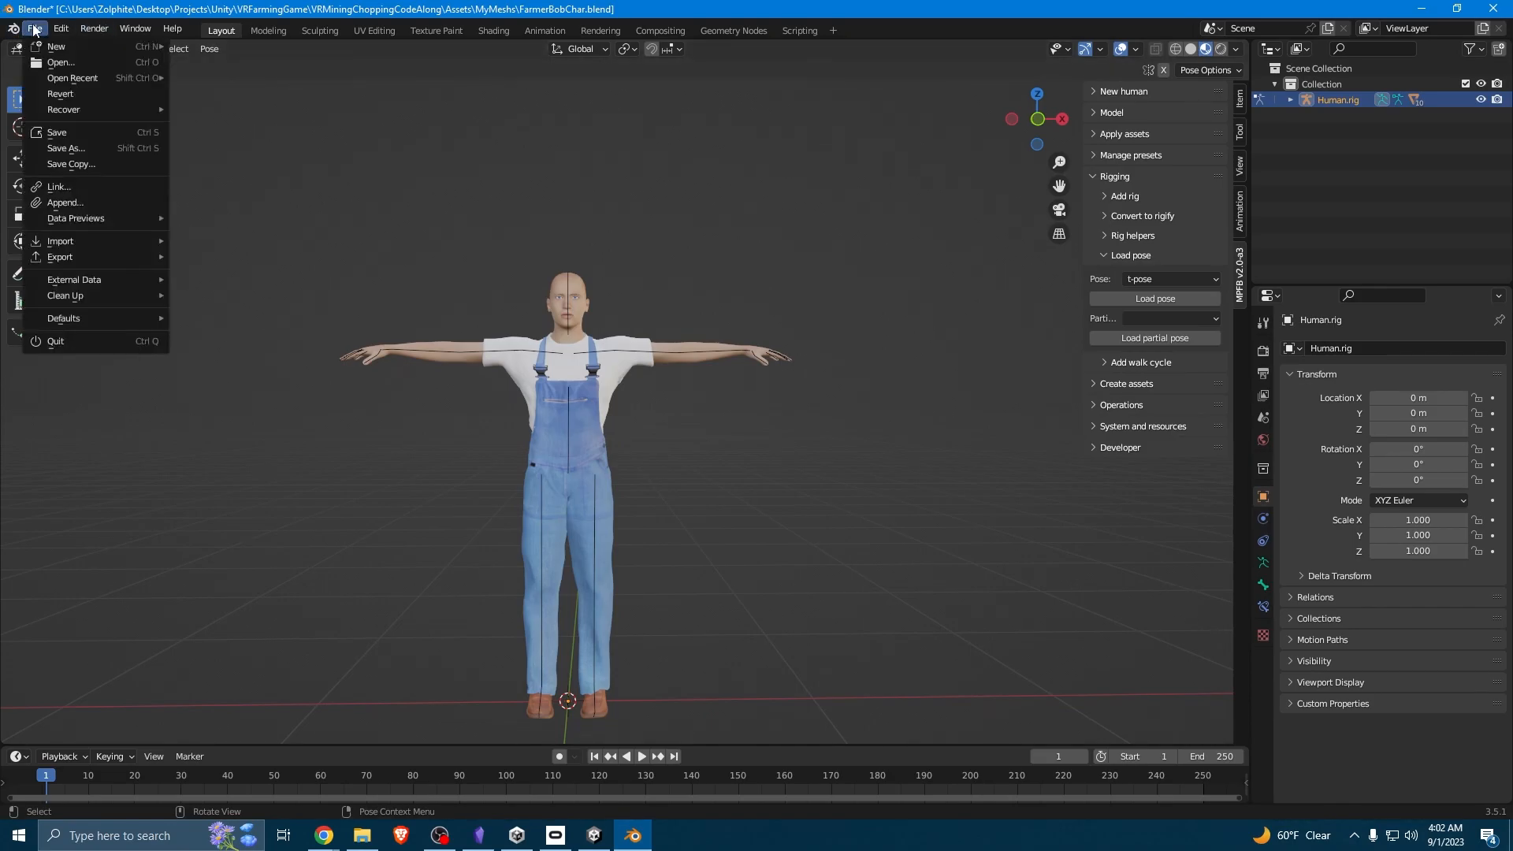
click(107, 131)
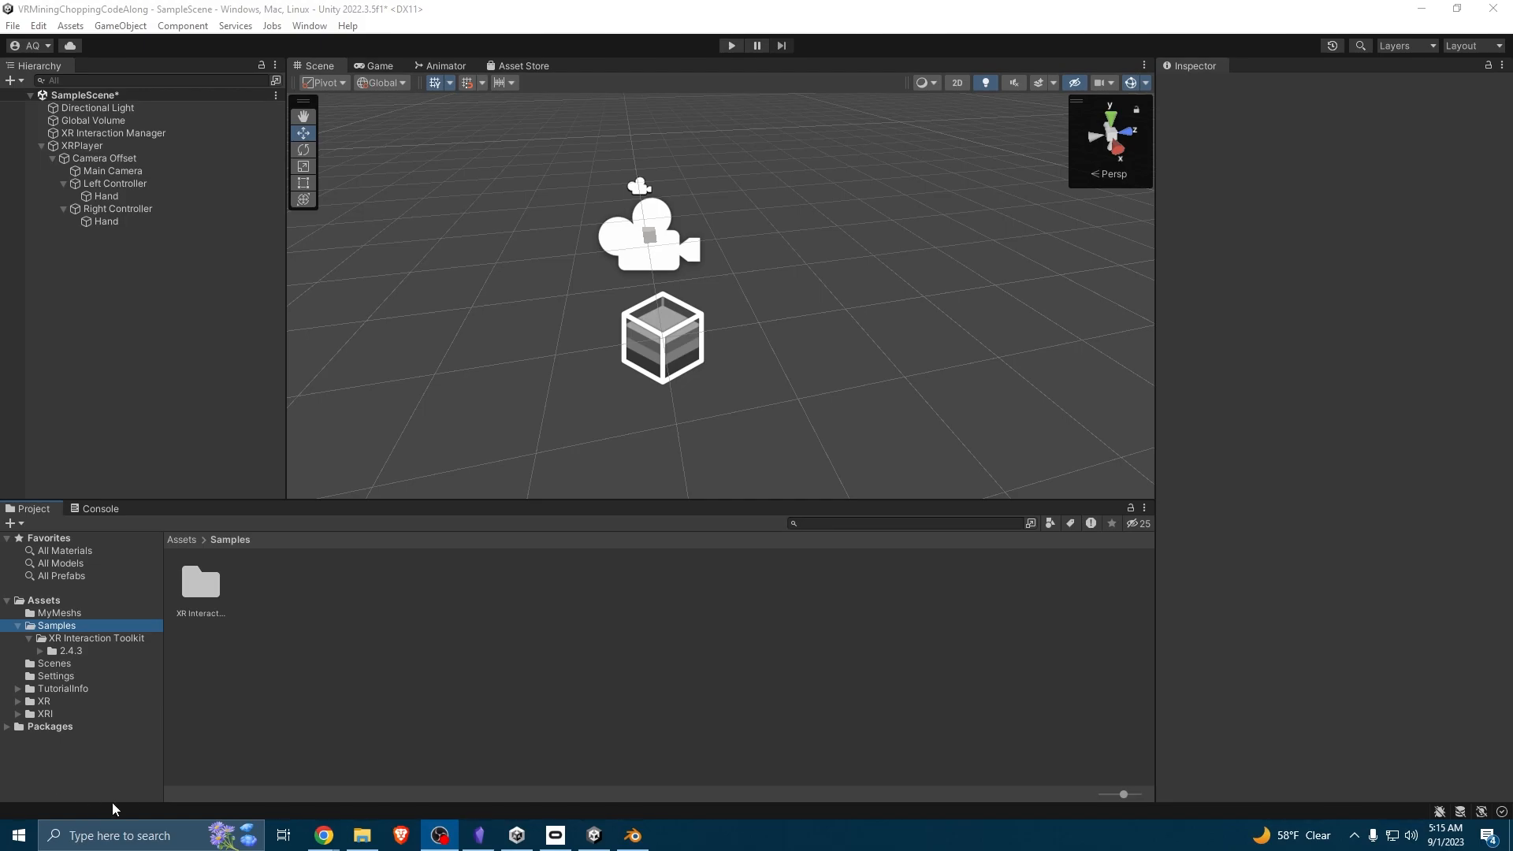
Open the MyMeshs folder in the Unity project and select the FarmerBobCharExport.fbx asset.
click(69, 619)
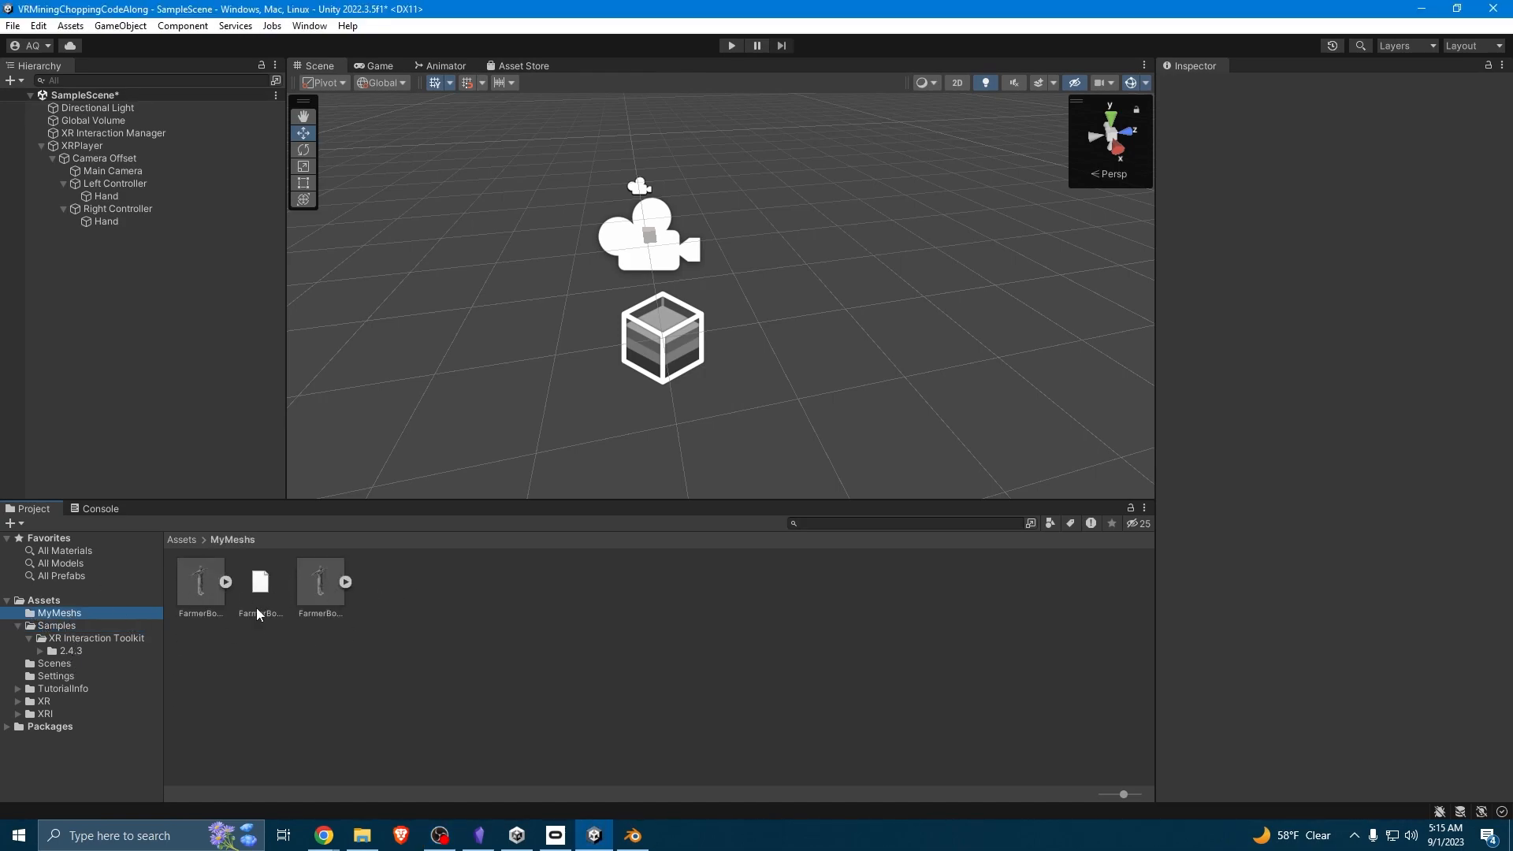
click(197, 596)
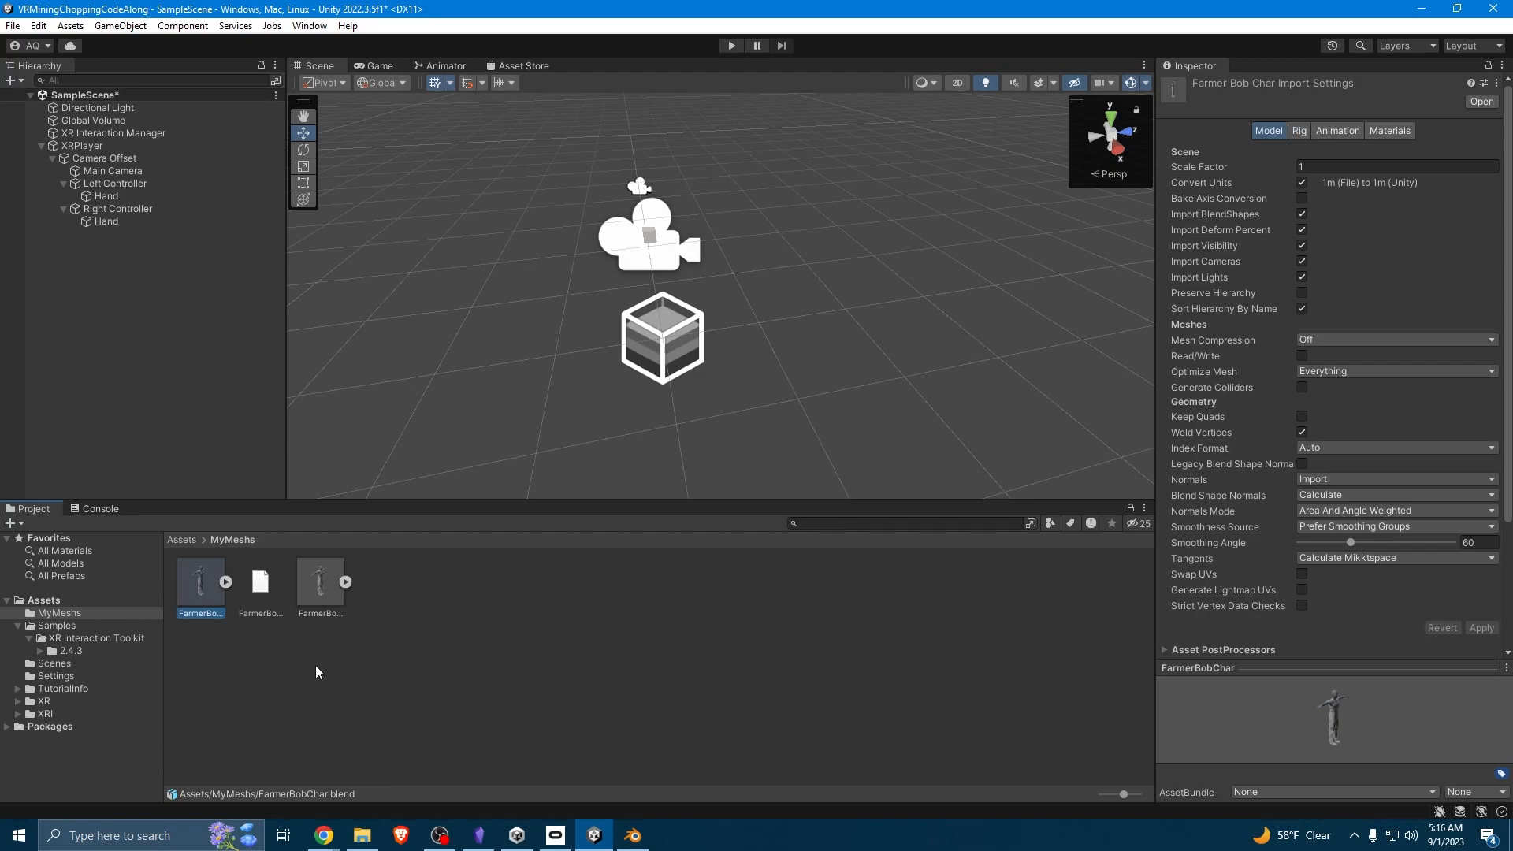
click(319, 597)
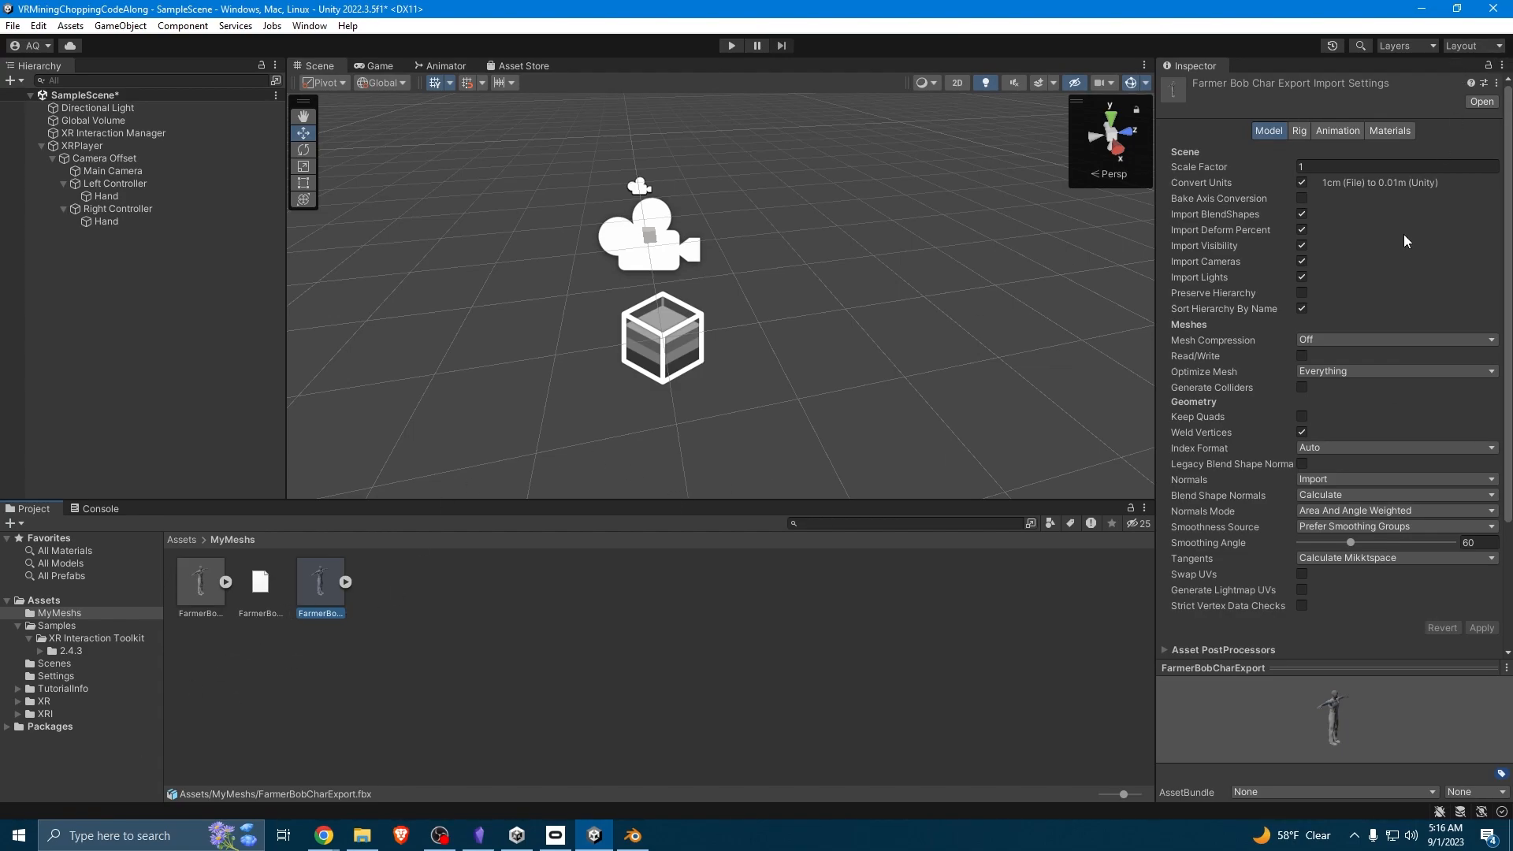
click(416, 676)
click(316, 593)
click(395, 688)
click(326, 583)
Set the model's rig animation type to Humanoid and apply the import settings.
click(1302, 133)
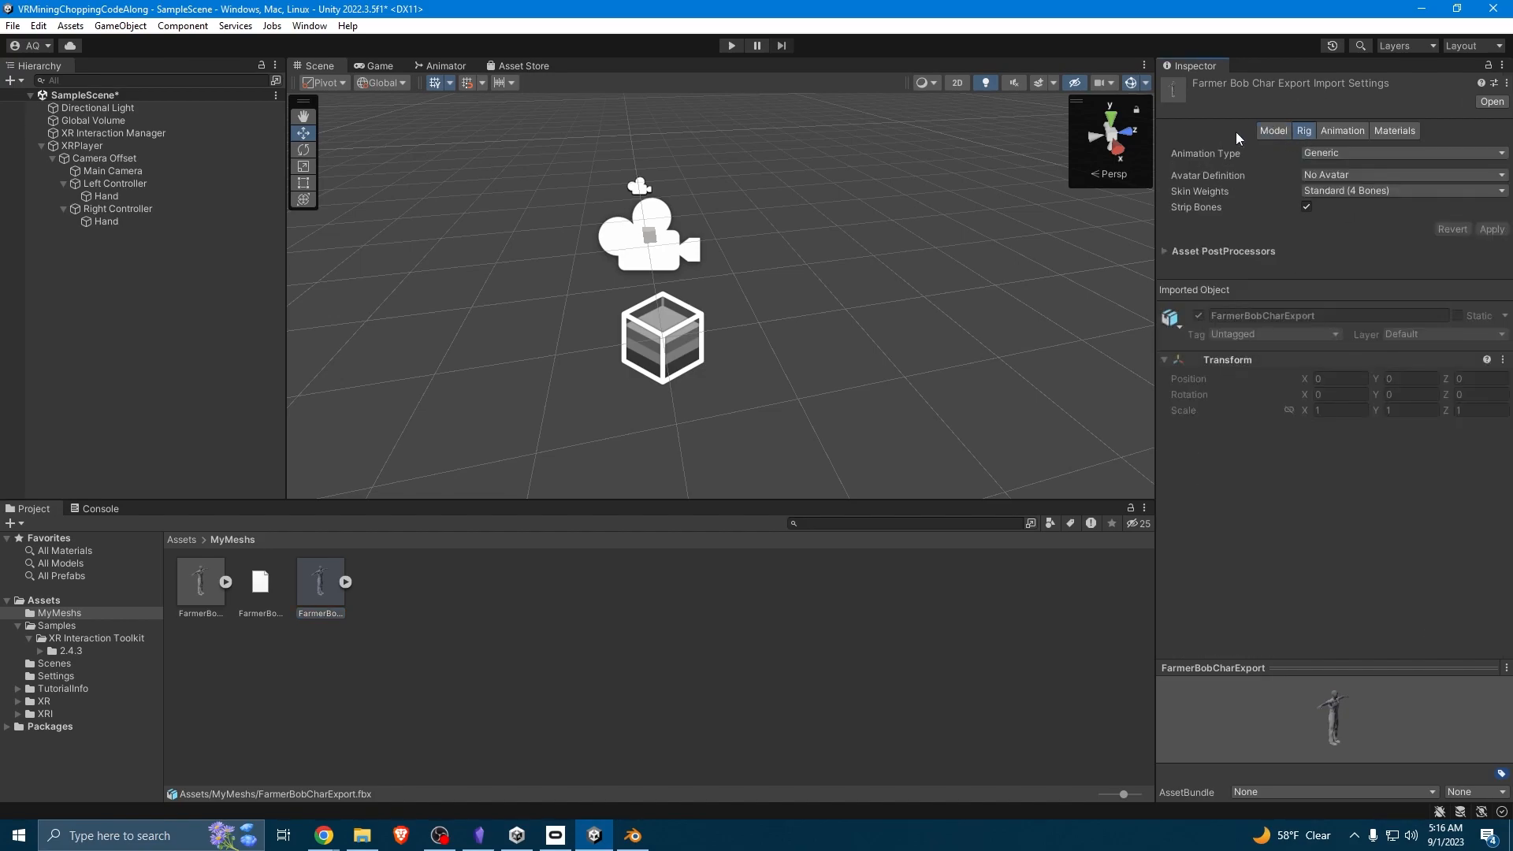
click(1329, 154)
click(1363, 223)
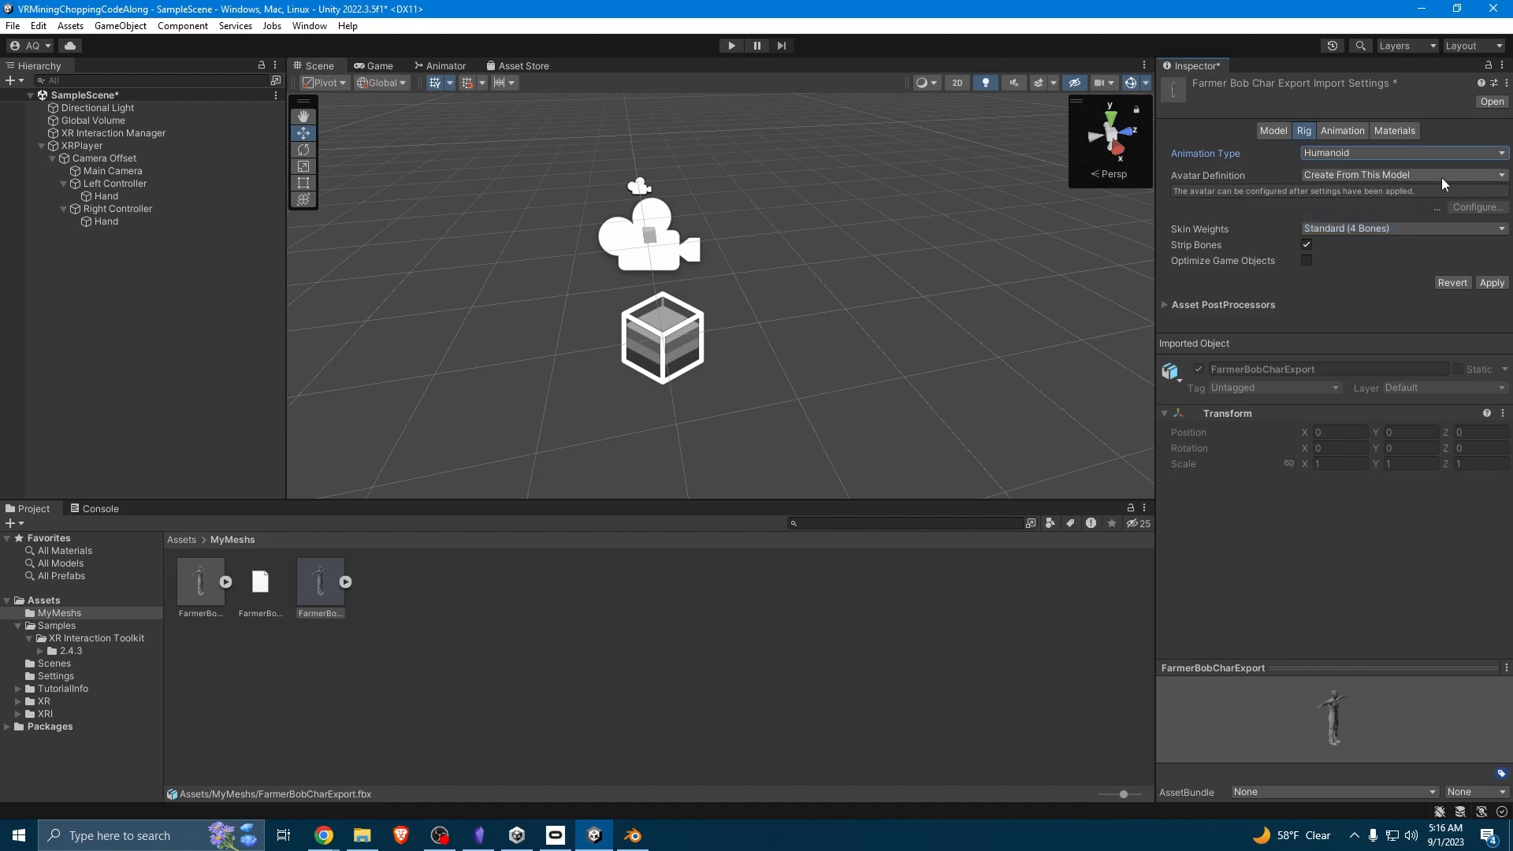
click(1492, 284)
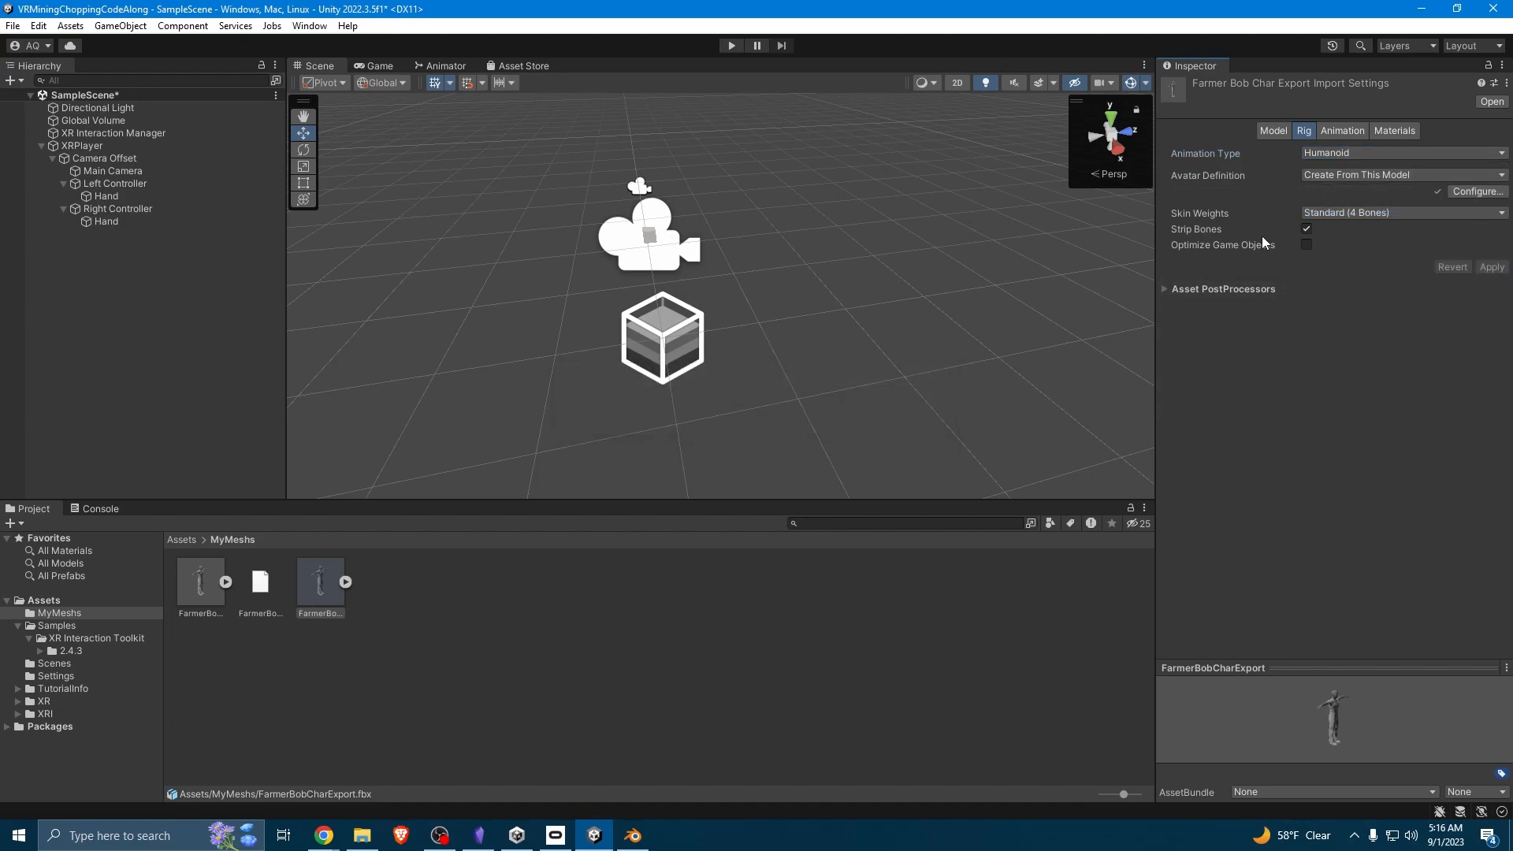
Extract the model's embedded textures into a new BobTextures folder inside MyMeshs.
click(1342, 131)
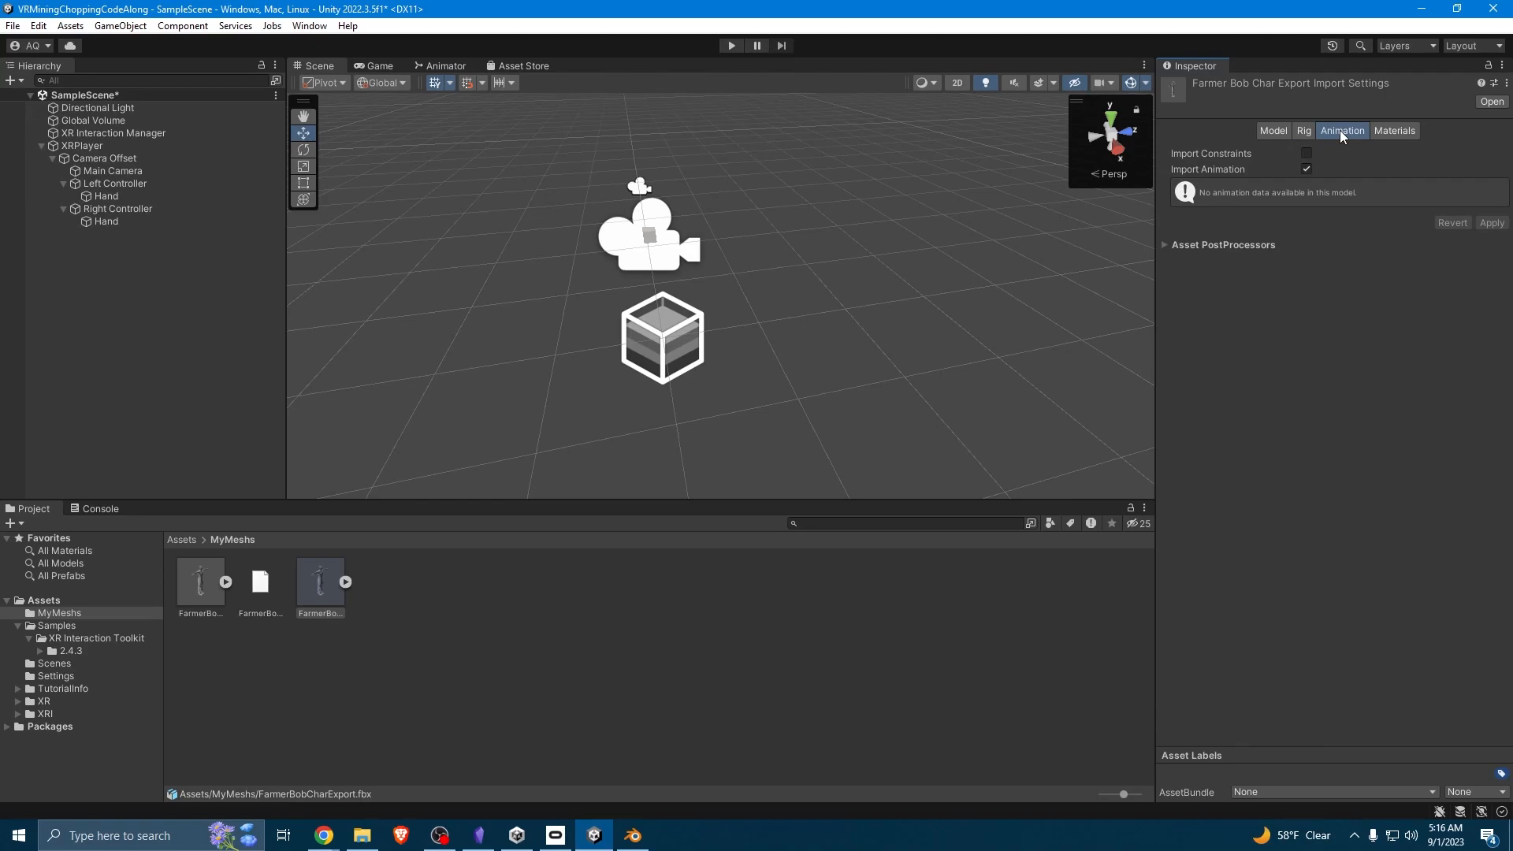
click(1386, 133)
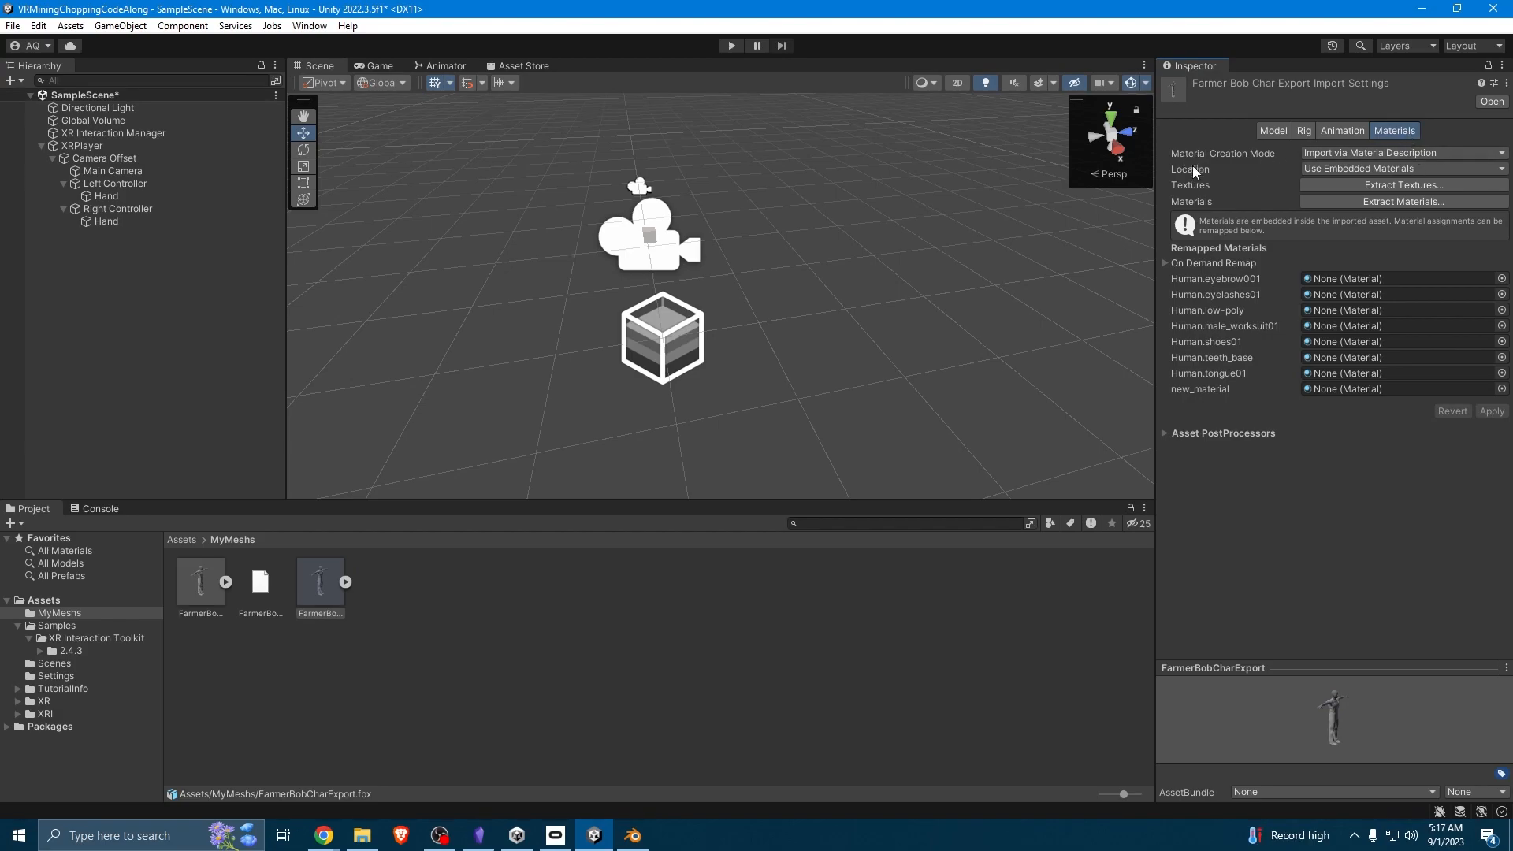
click(1376, 186)
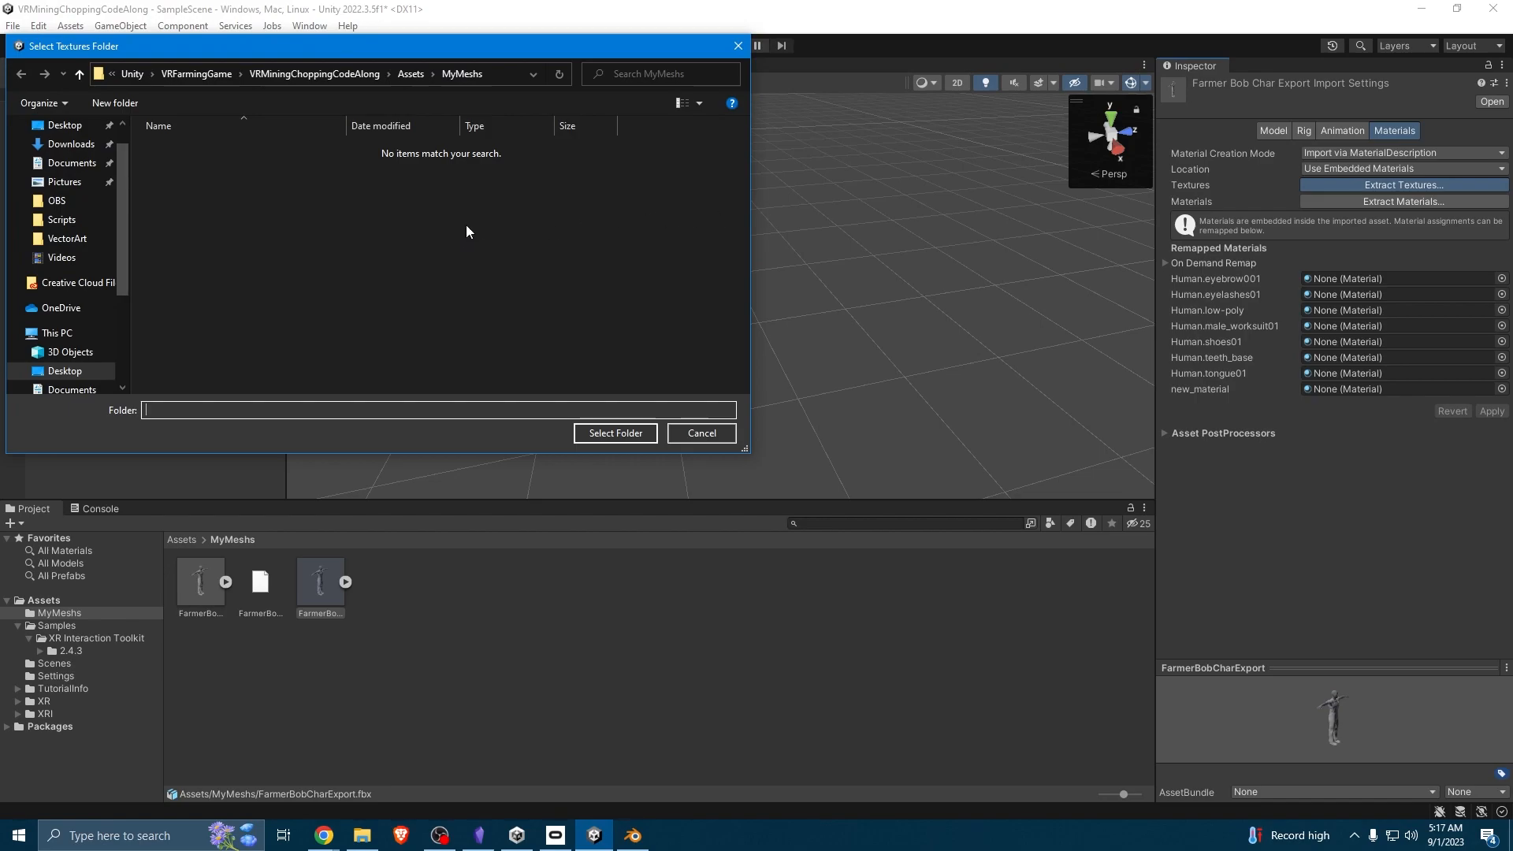
right_click(476, 281)
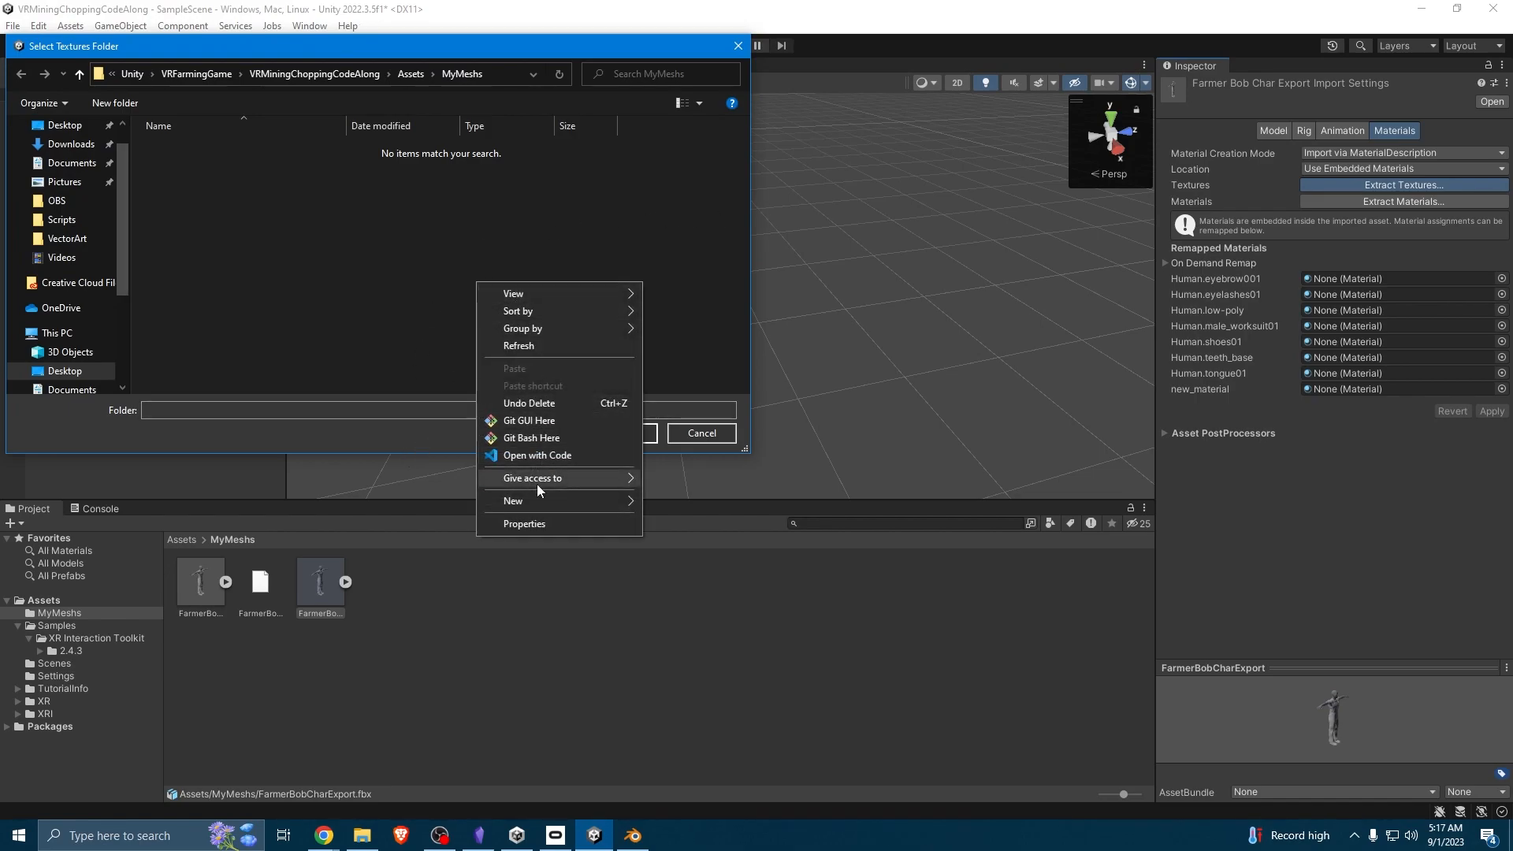
mouse_move(536, 500)
click(702, 500)
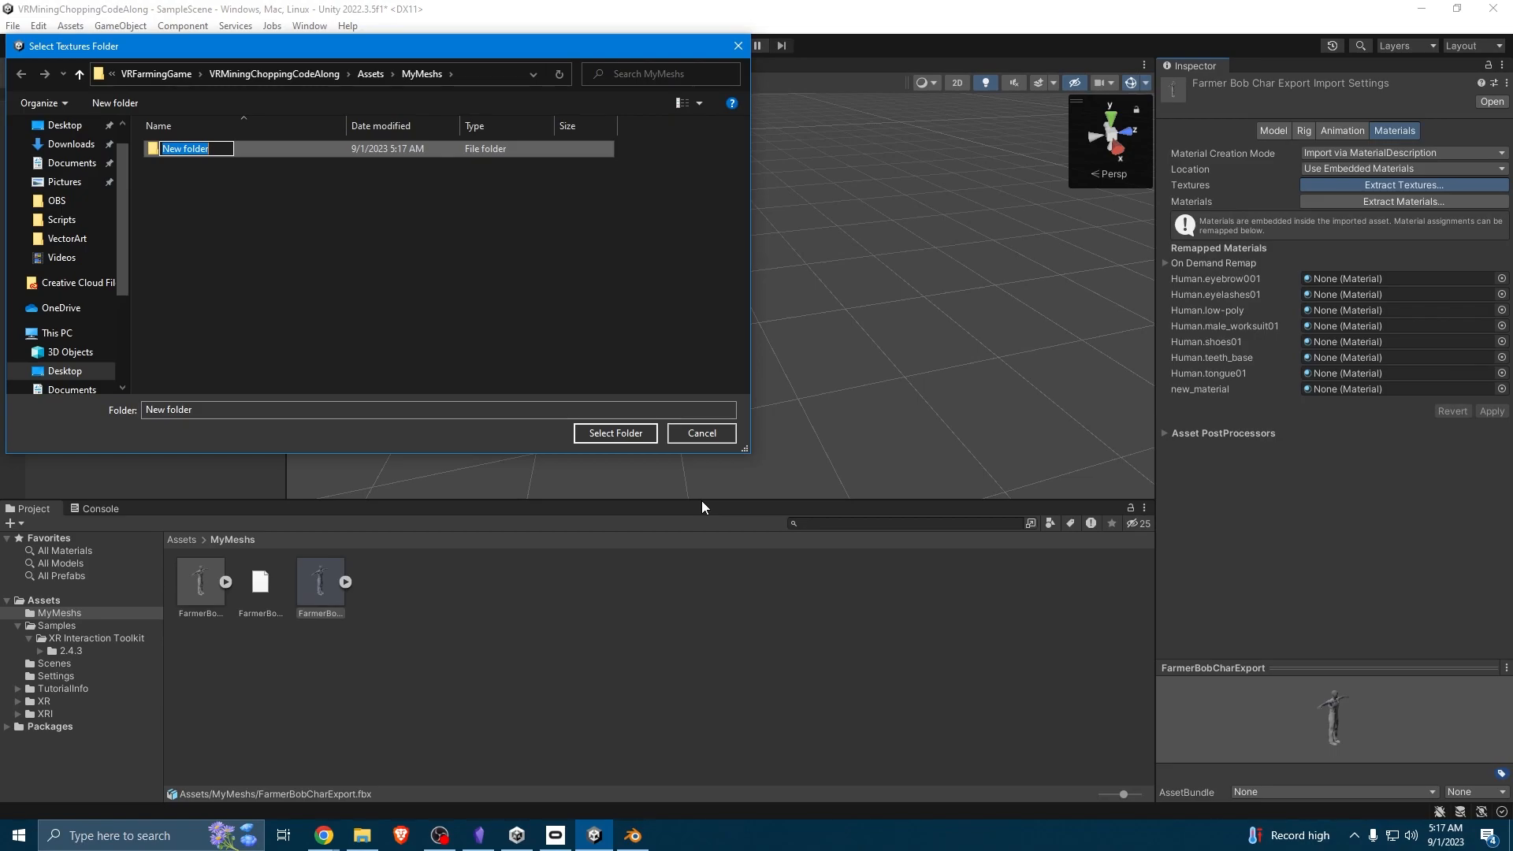
text(BobTextures)
key(Return)
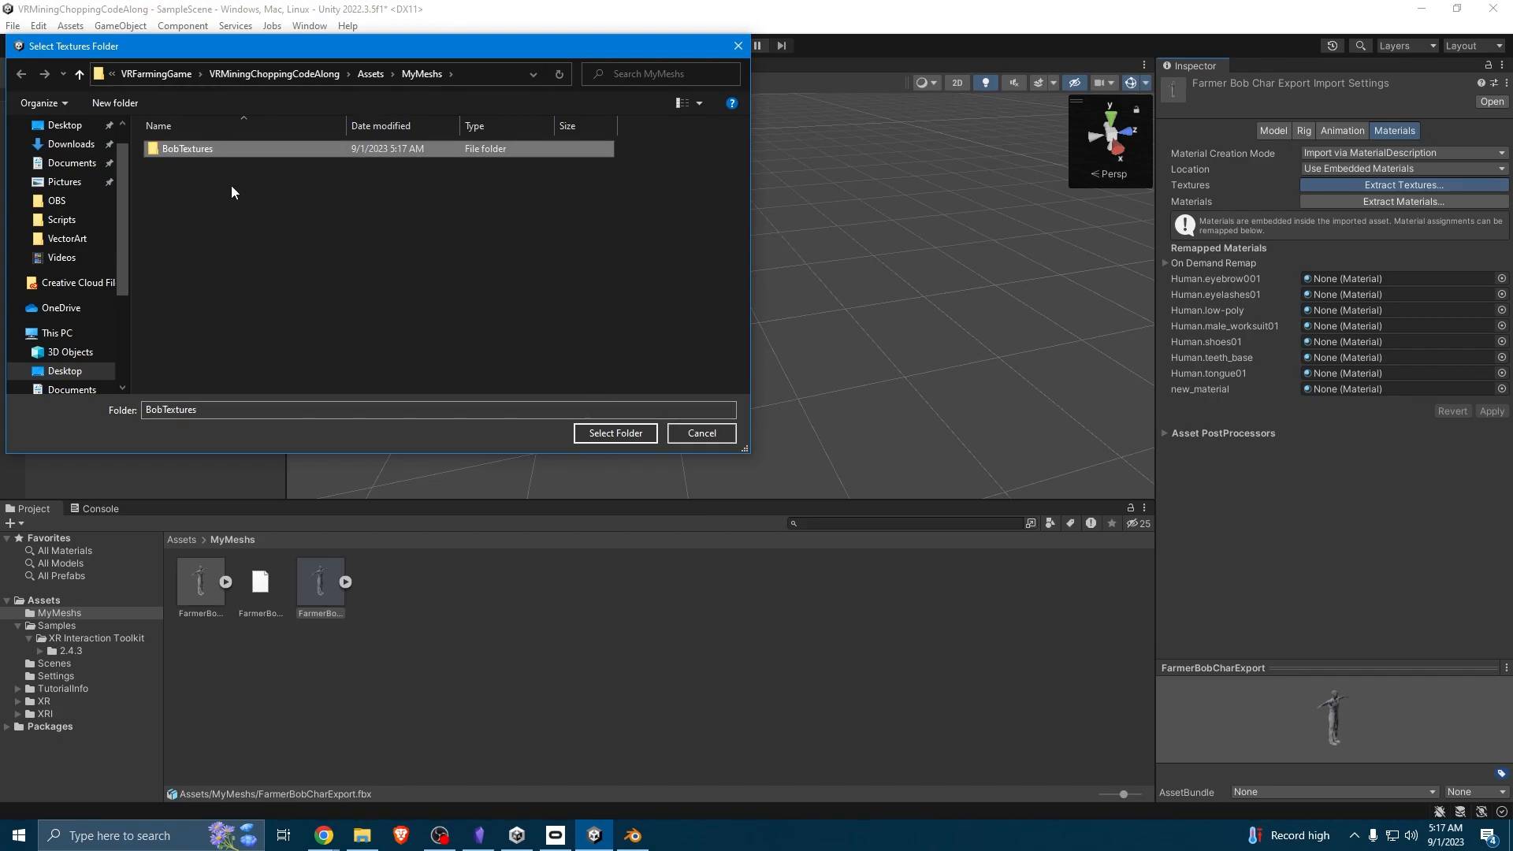
double_click(194, 148)
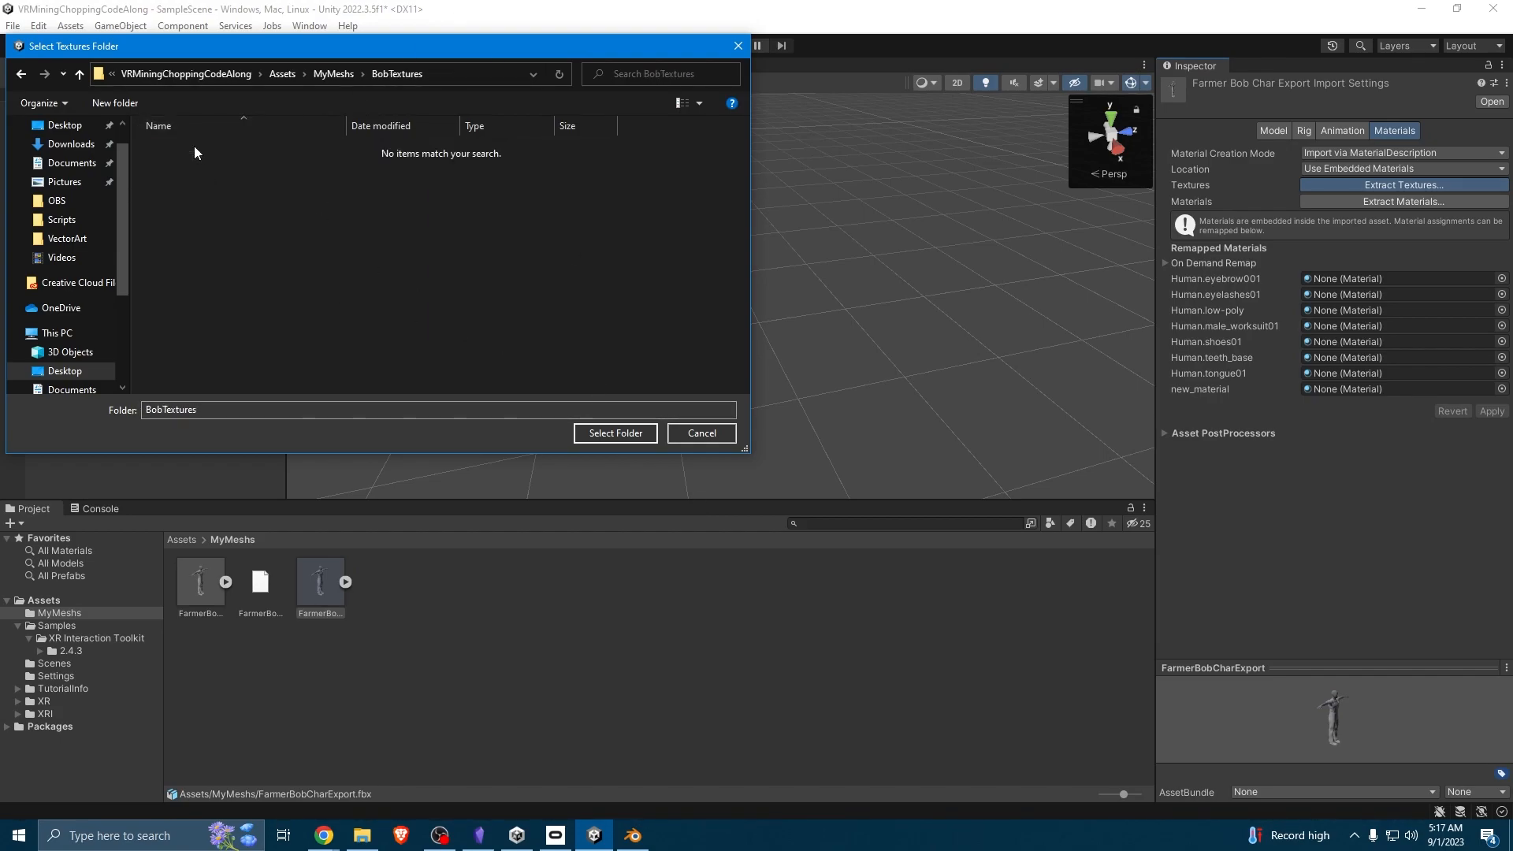
click(634, 435)
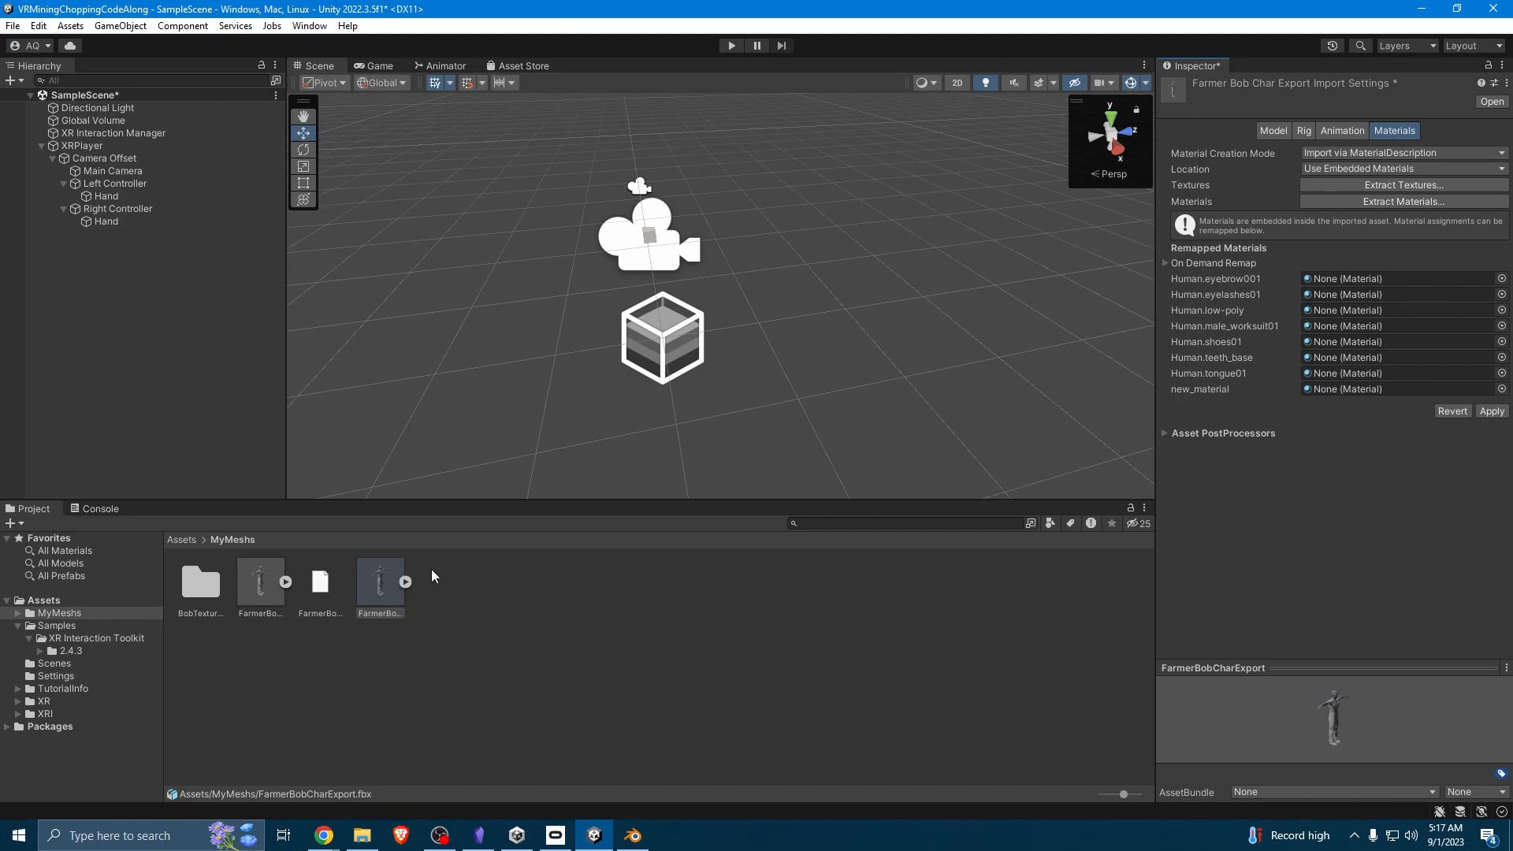
Save the model's pending import settings, view the extracted textures in BobTextures, and return to the MyMeshs folder.
click(204, 597)
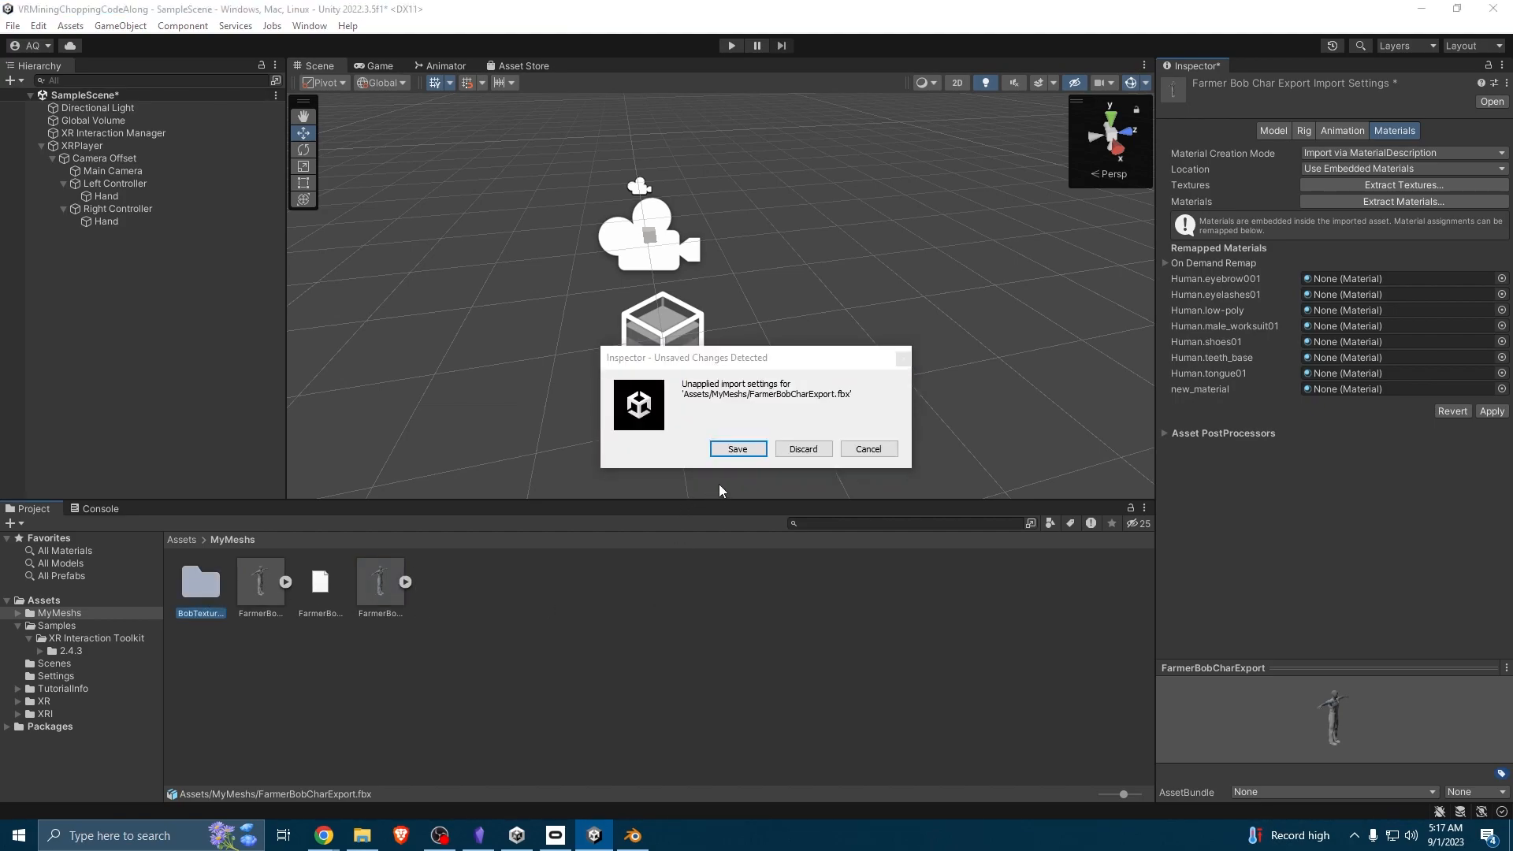
click(757, 448)
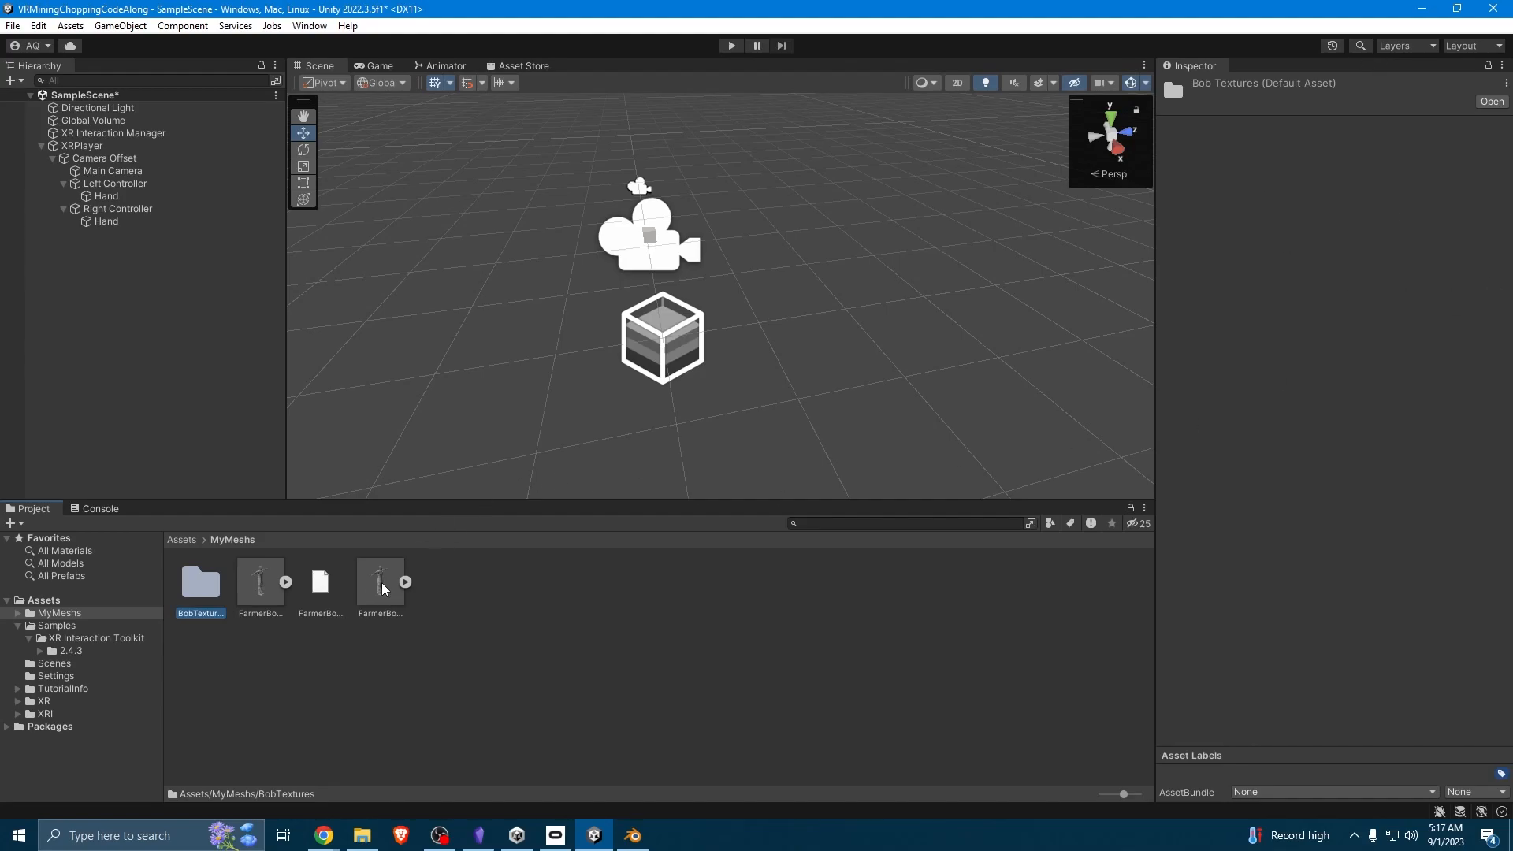
double_click(202, 587)
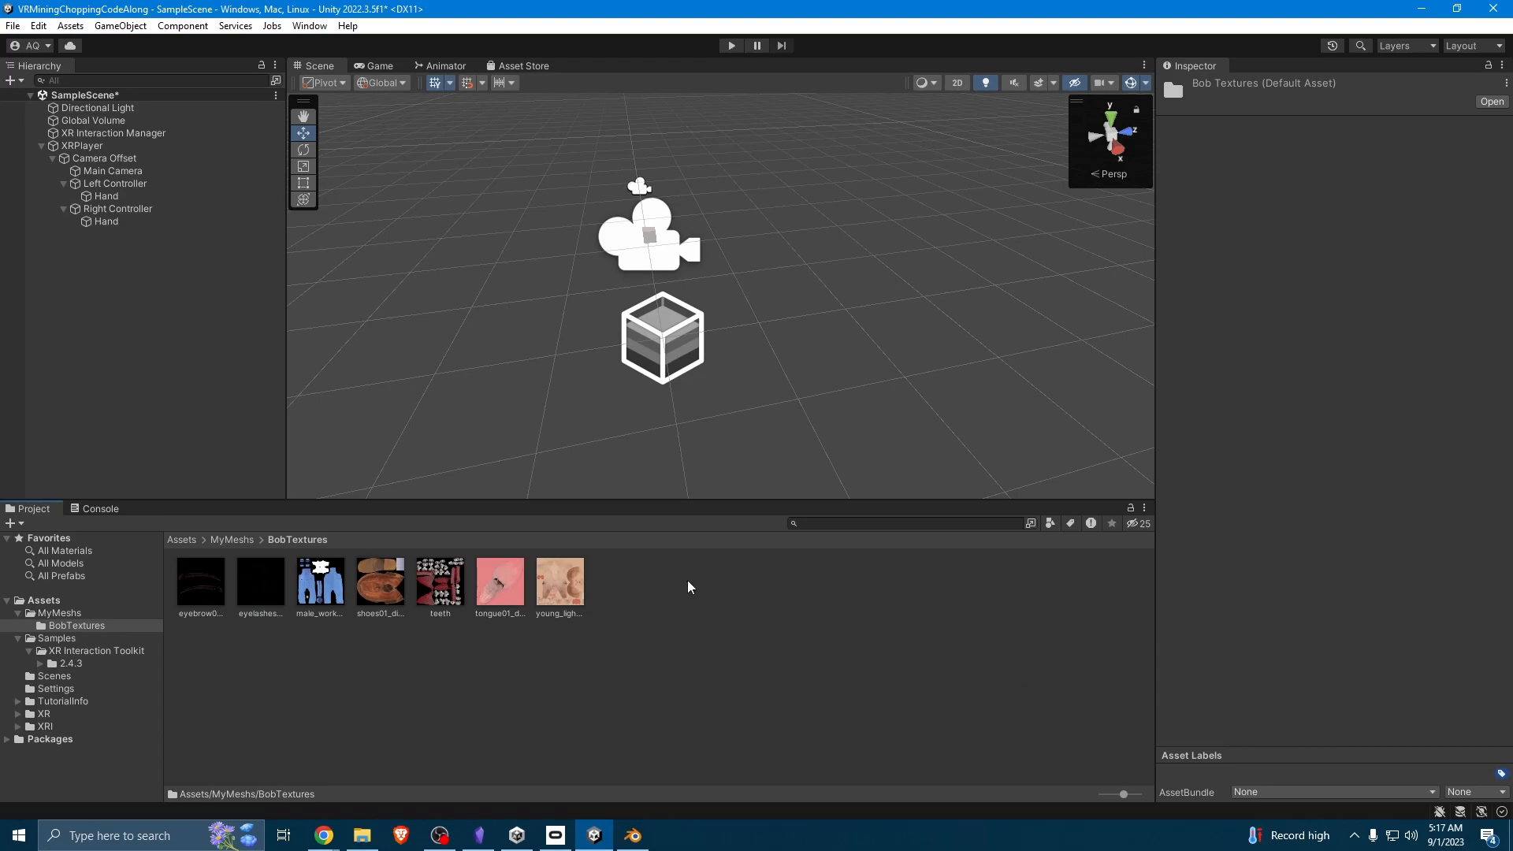
click(55, 615)
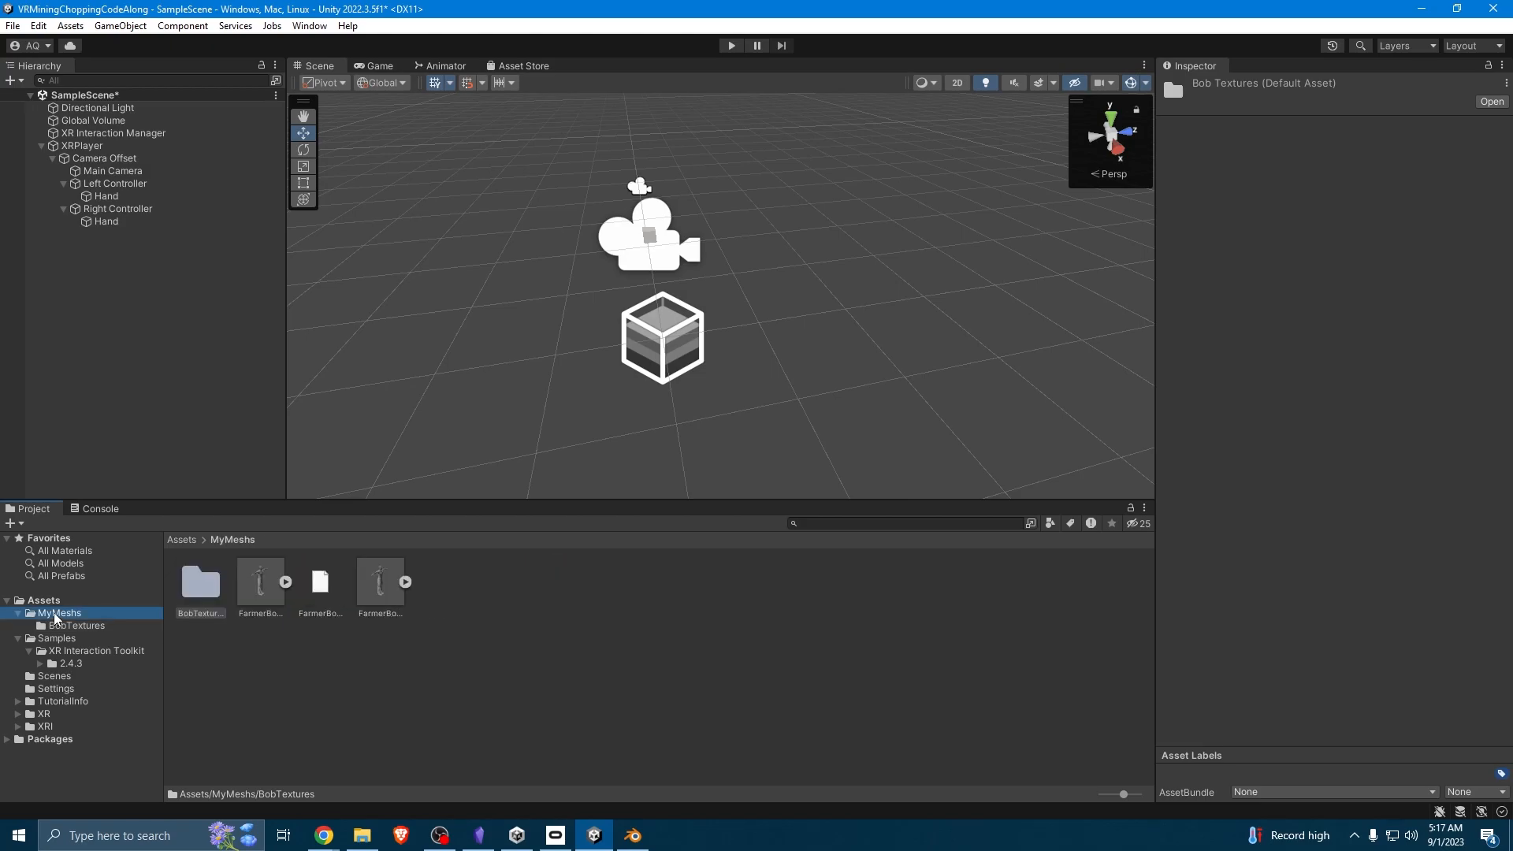
Extract the embedded materials of the FarmerBobCharExport model into the BobTextures folder.
click(379, 603)
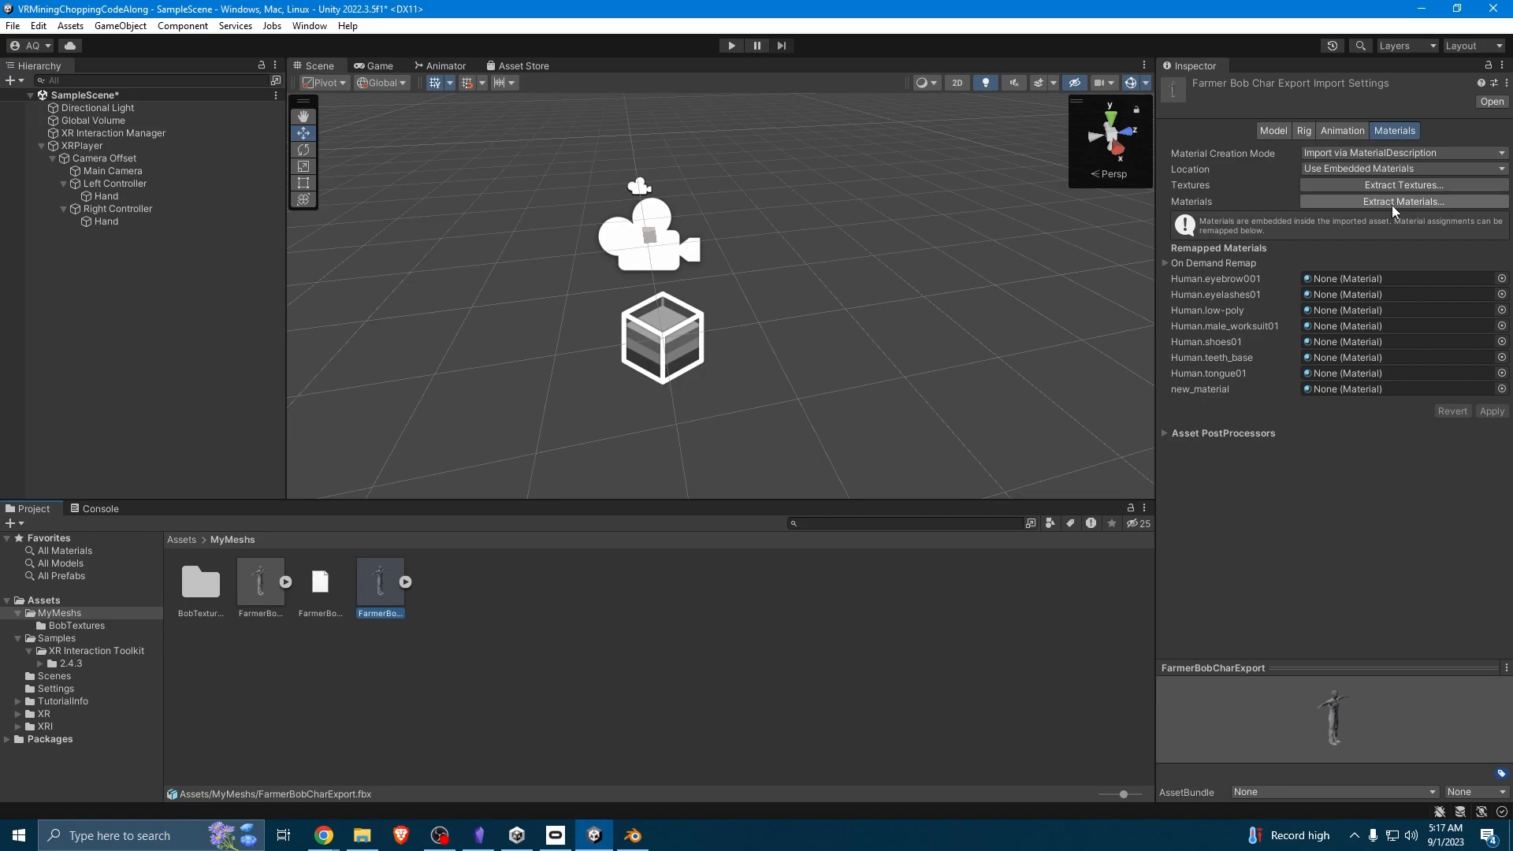
click(1426, 205)
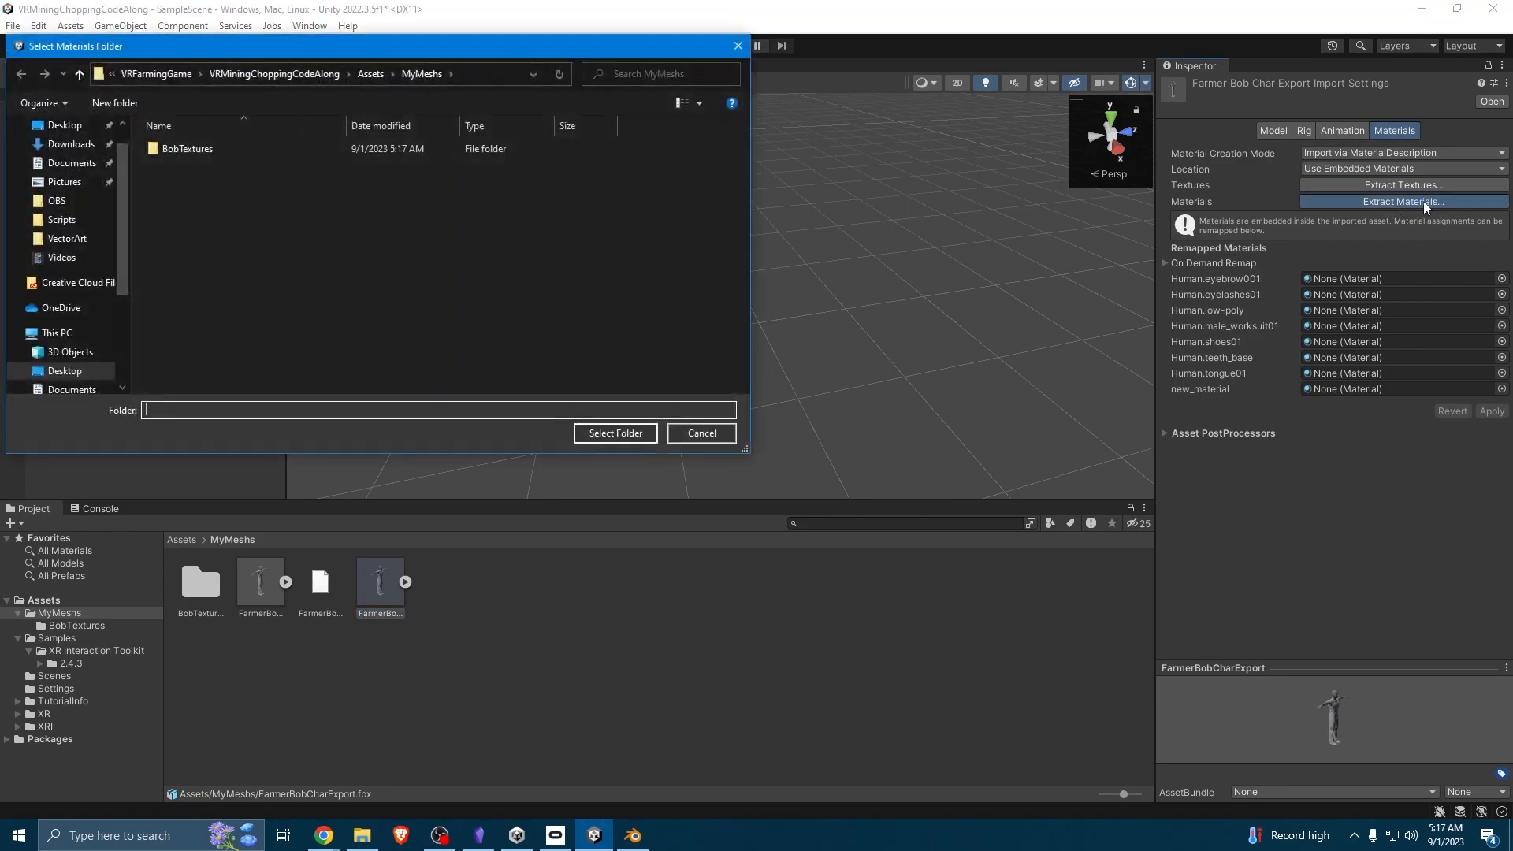
double_click(156, 148)
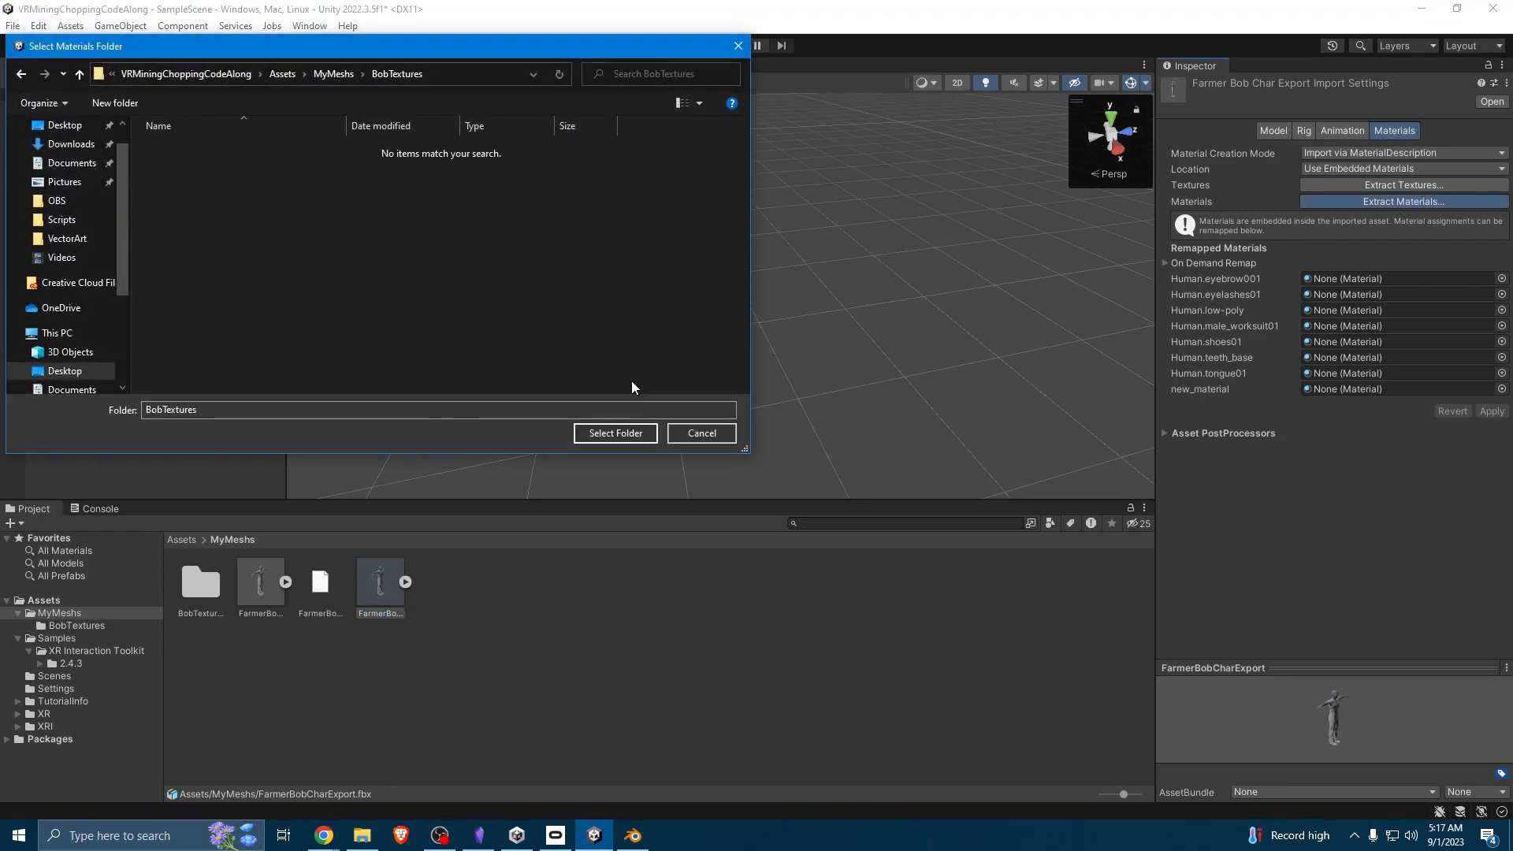
click(613, 431)
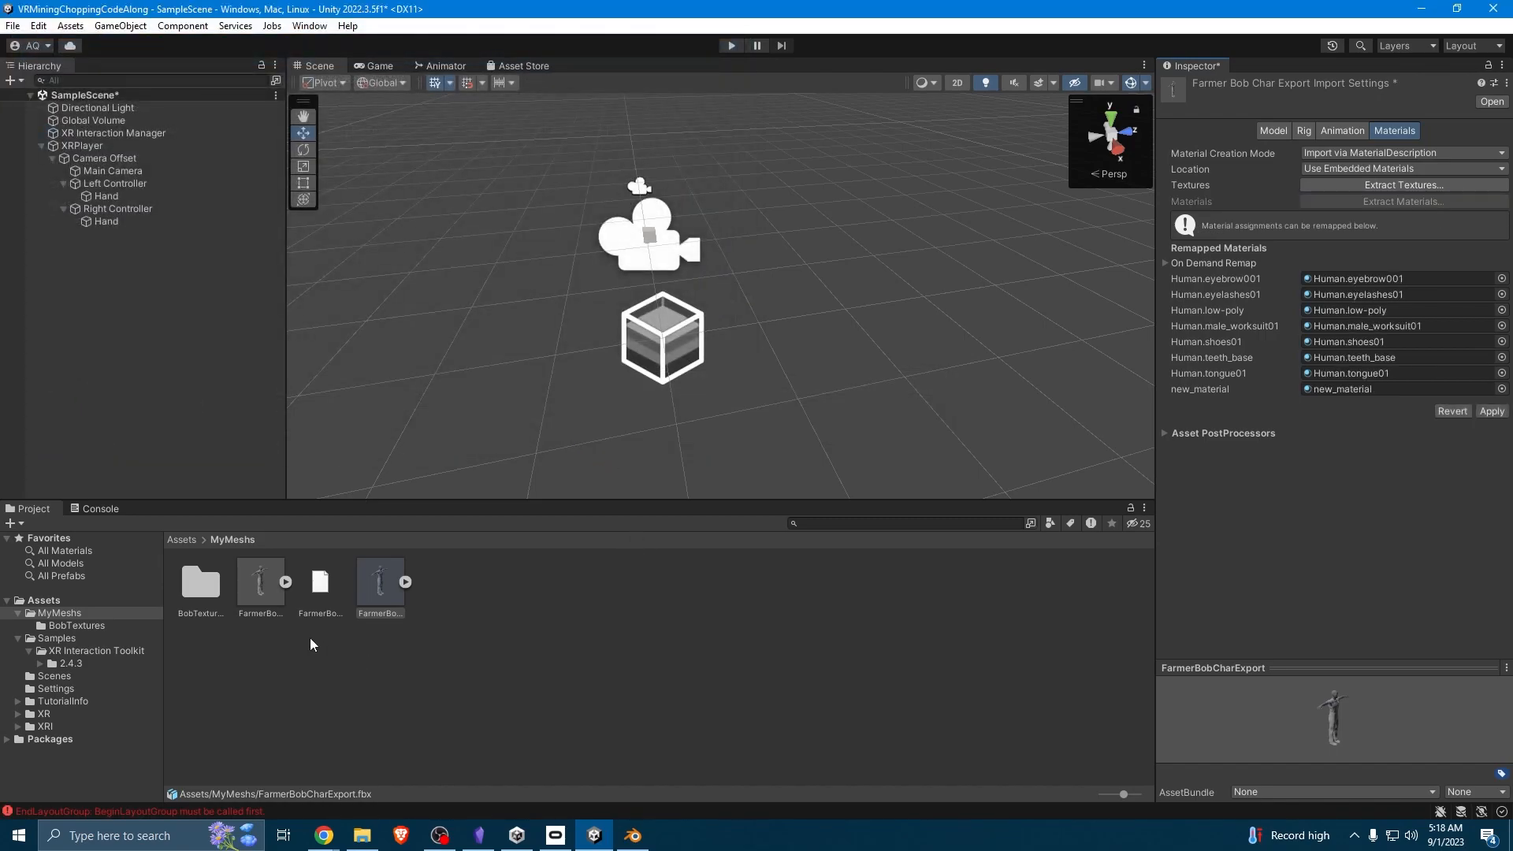
Save the model's unapplied import settings and open the BobTextures folder to view the extracted materials.
click(200, 587)
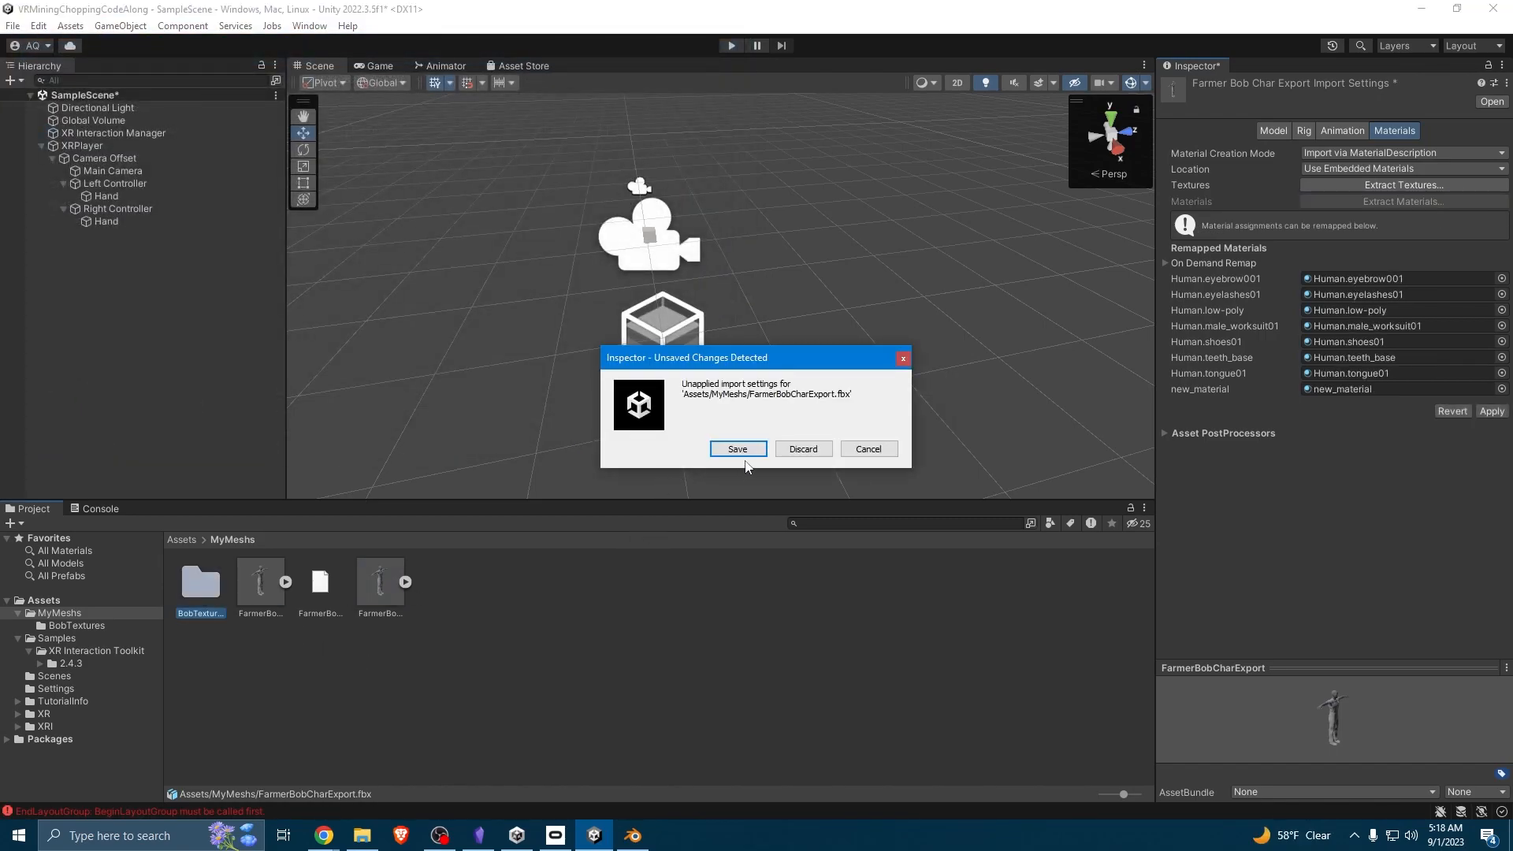
click(744, 451)
double_click(190, 618)
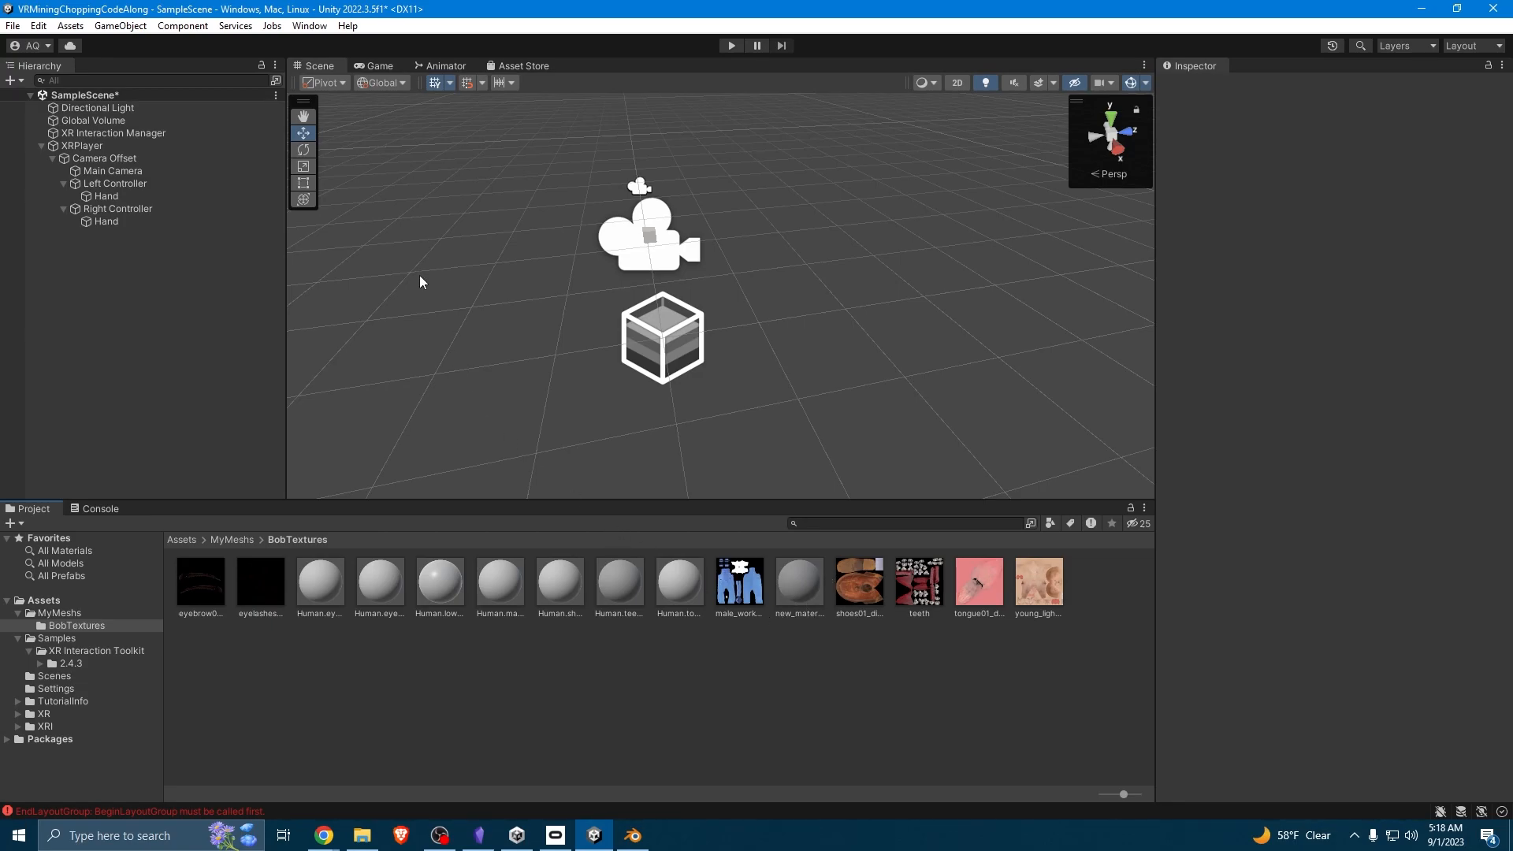
Place the FarmerBobCharExport model from MyMeshs at the root of the scene hierarchy and reset its transform.
click(237, 541)
drag(382, 590, 114, 249)
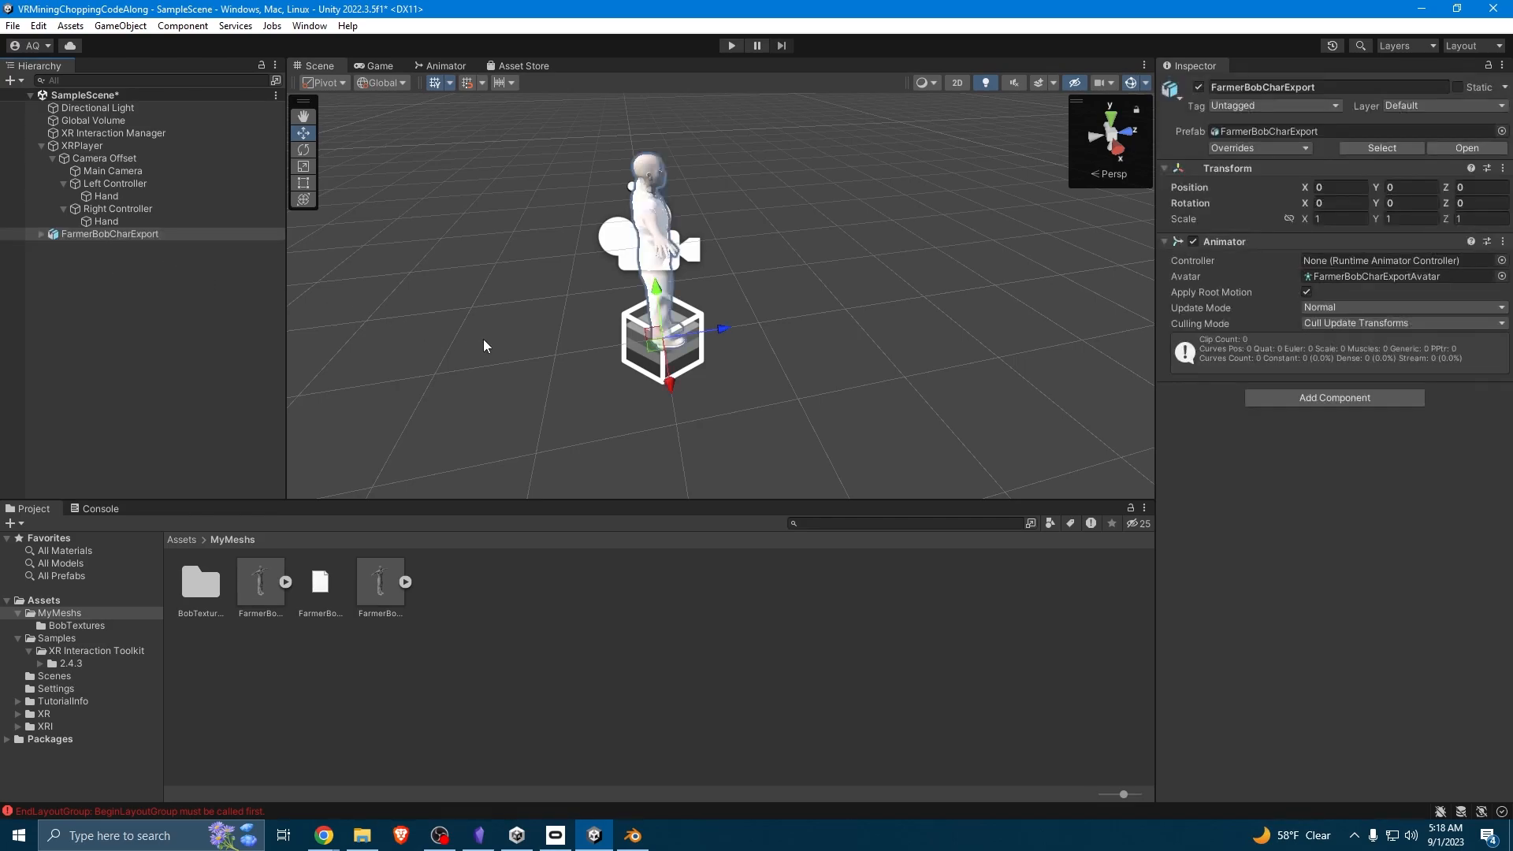
right_click(1277, 171)
click(1308, 177)
right_drag(792, 420, 242, 363)
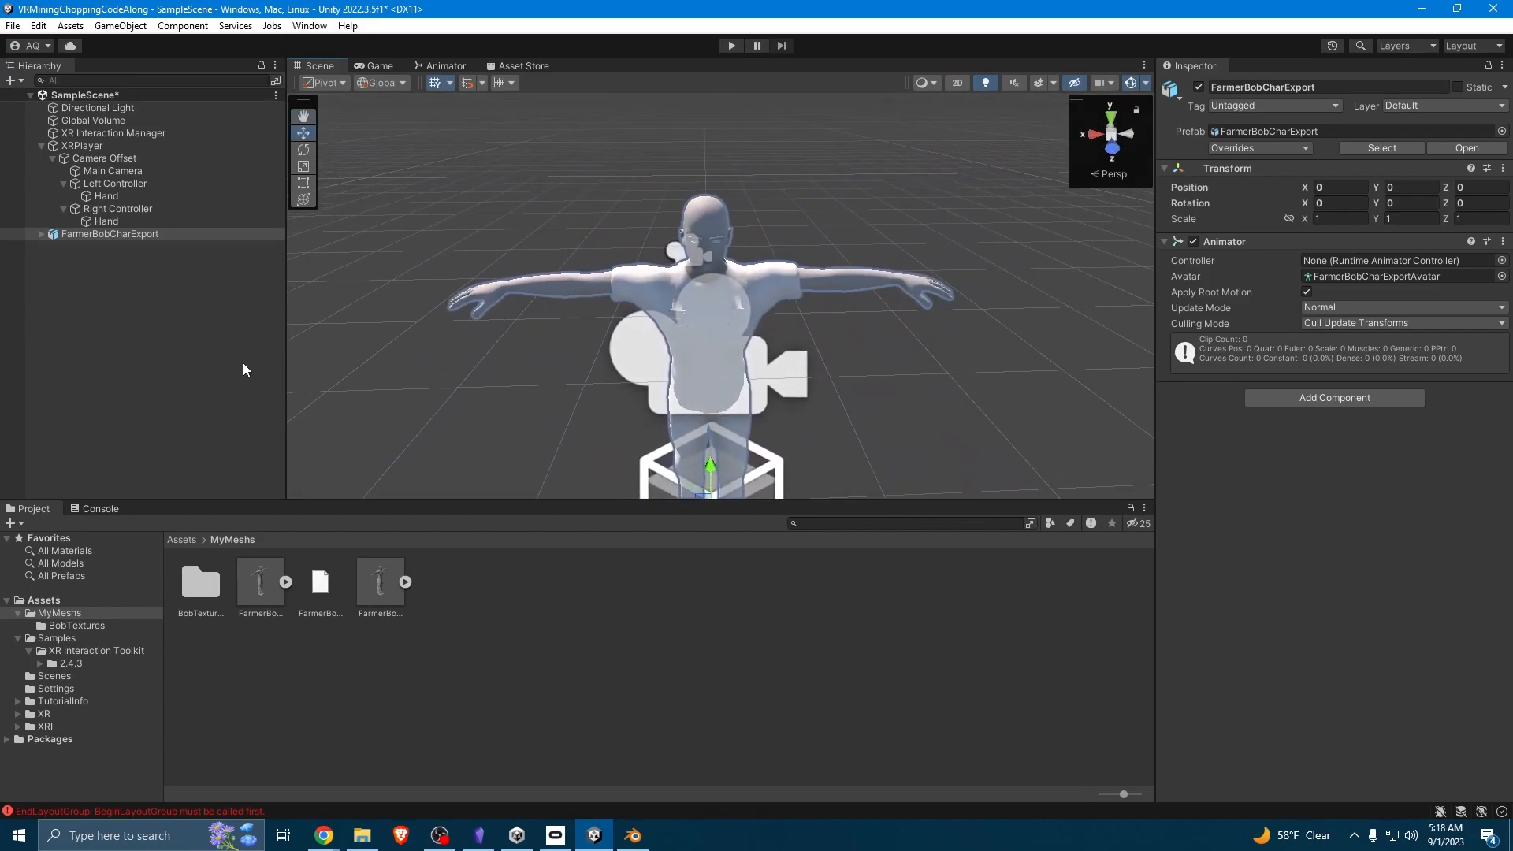
In BobTextures, assign the eyebrow and eyelashes textures as base maps of the Human.eyebrow001 and Human.eyelashes01 materials.
double_click(199, 606)
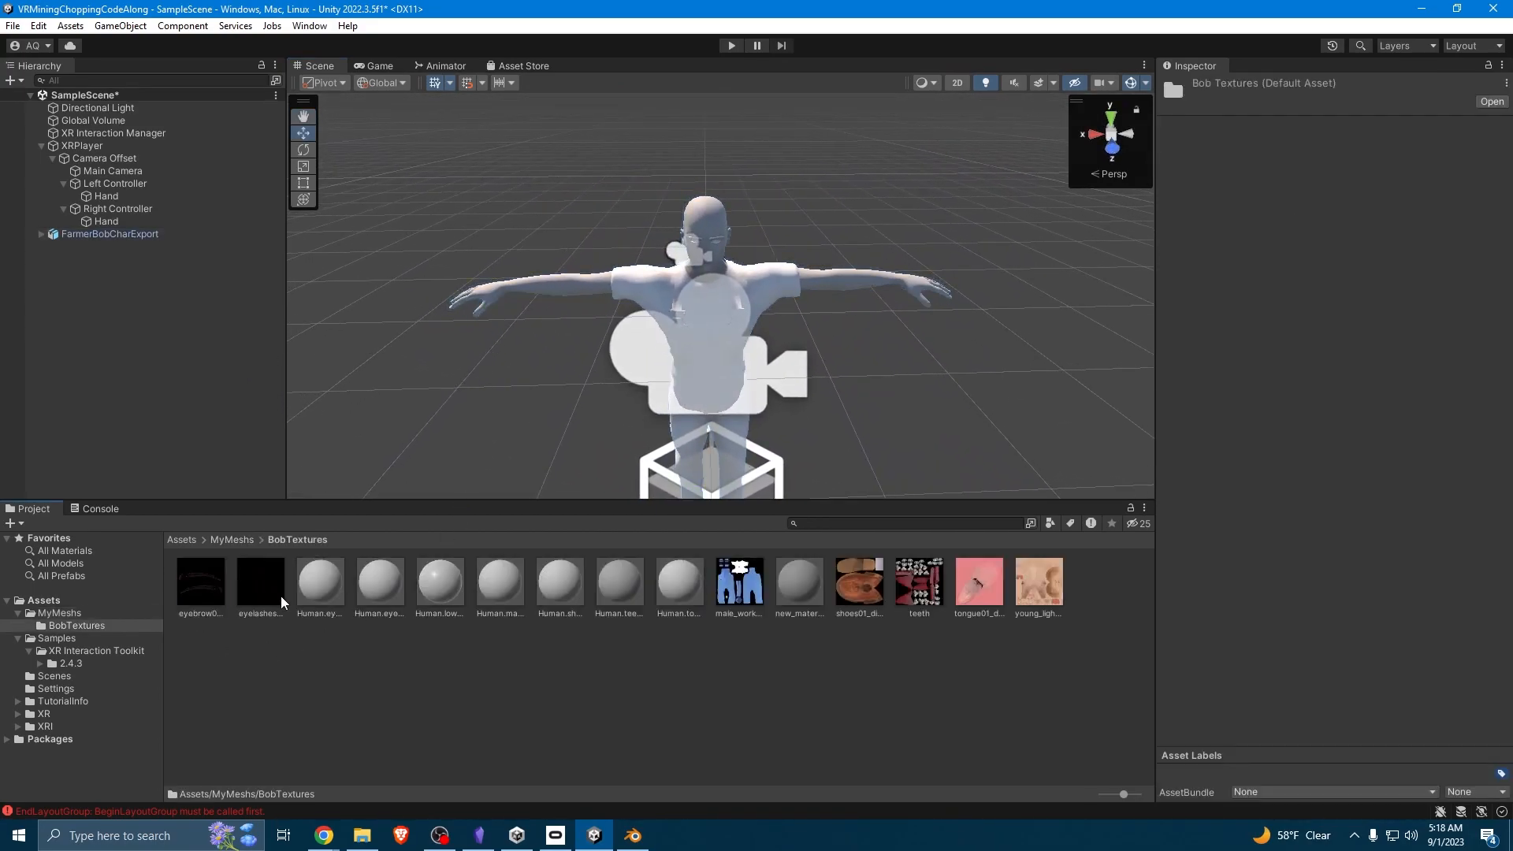
click(328, 606)
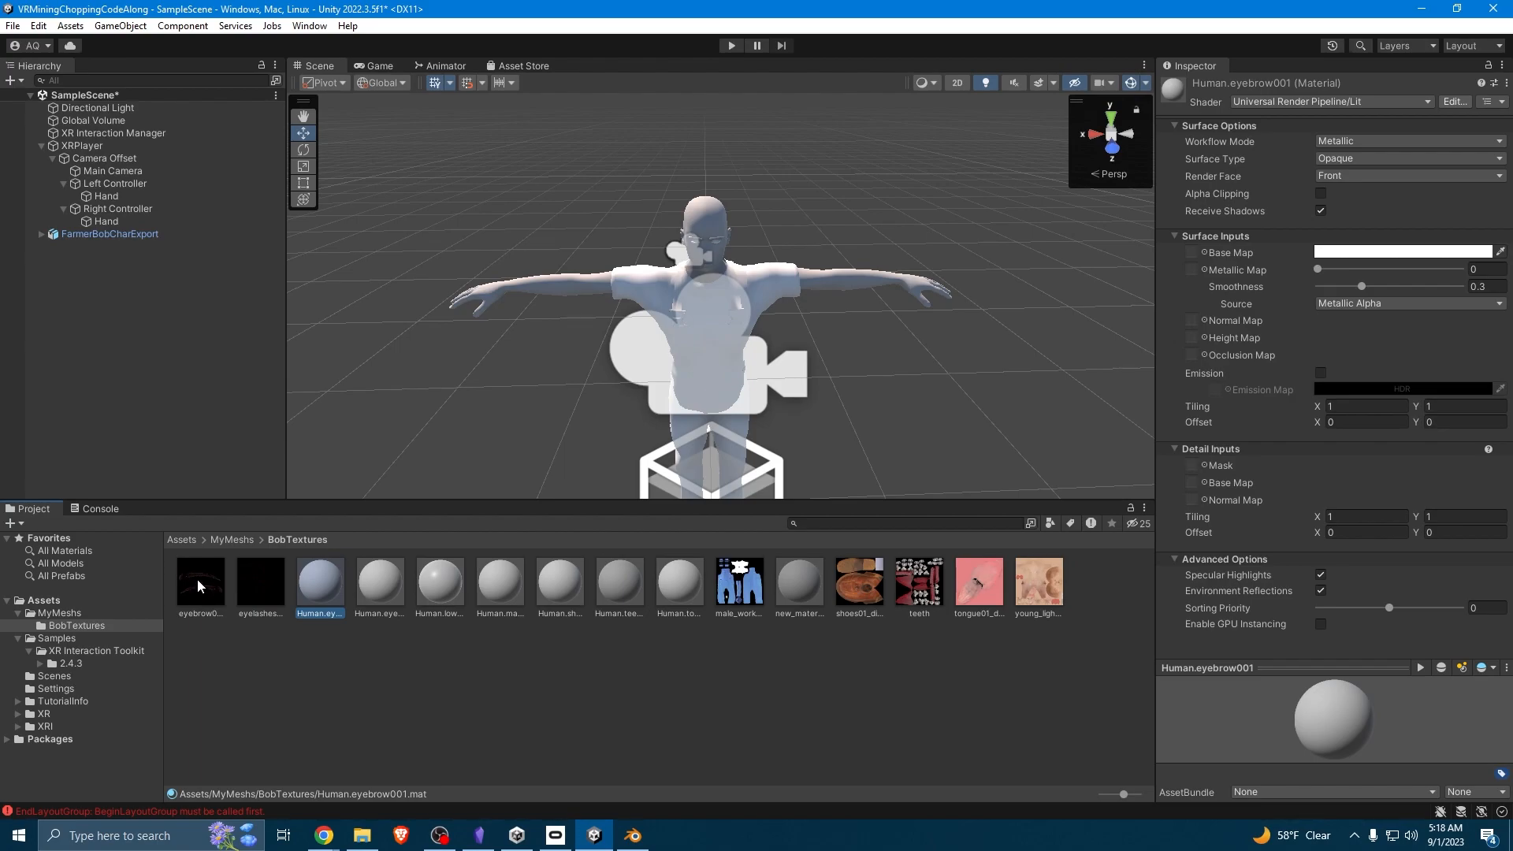
drag(191, 622, 1191, 254)
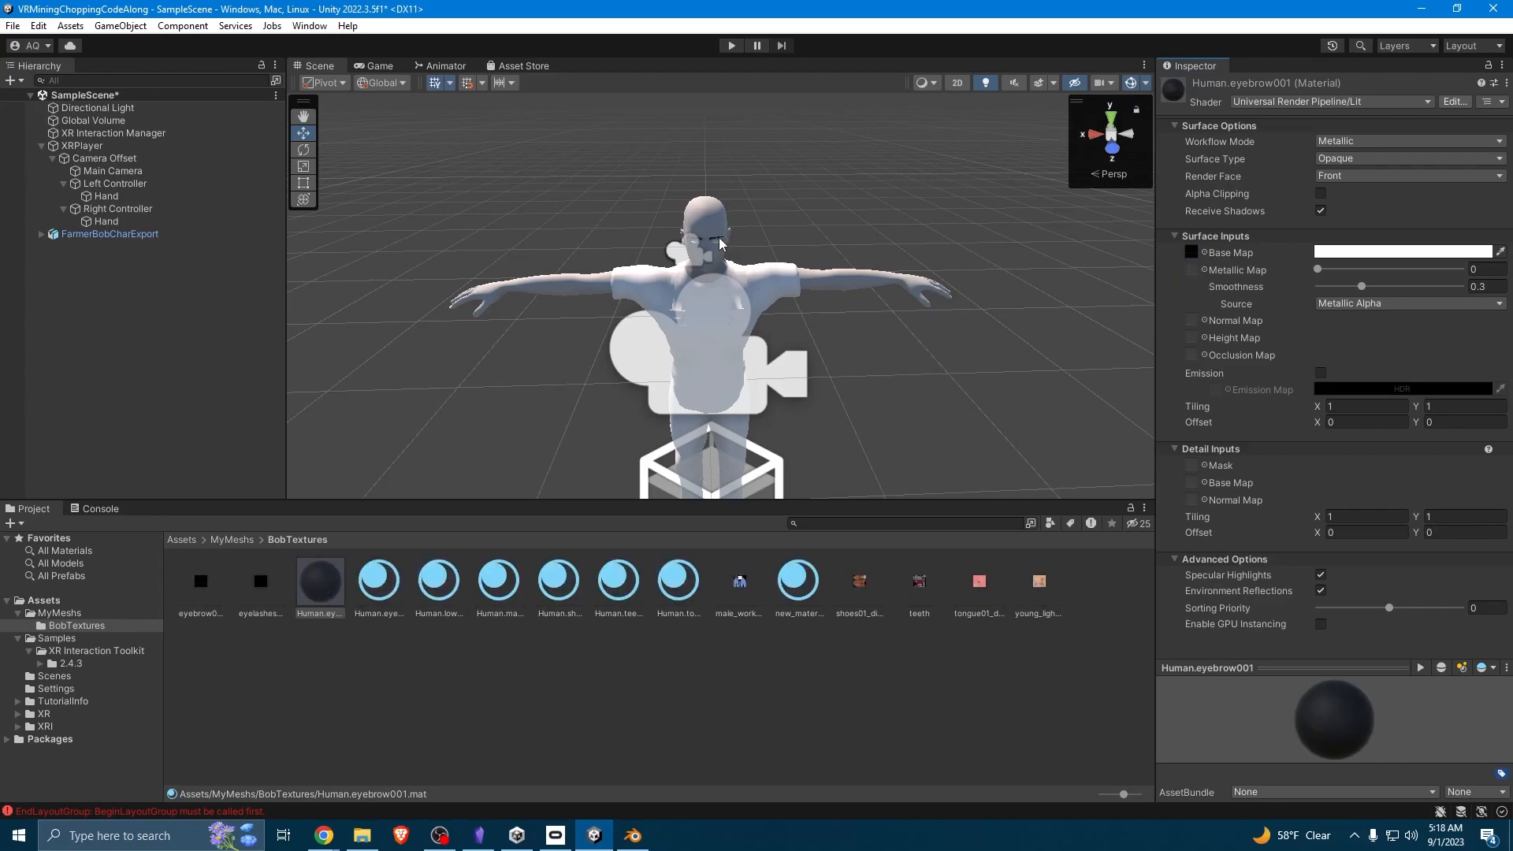
click(376, 581)
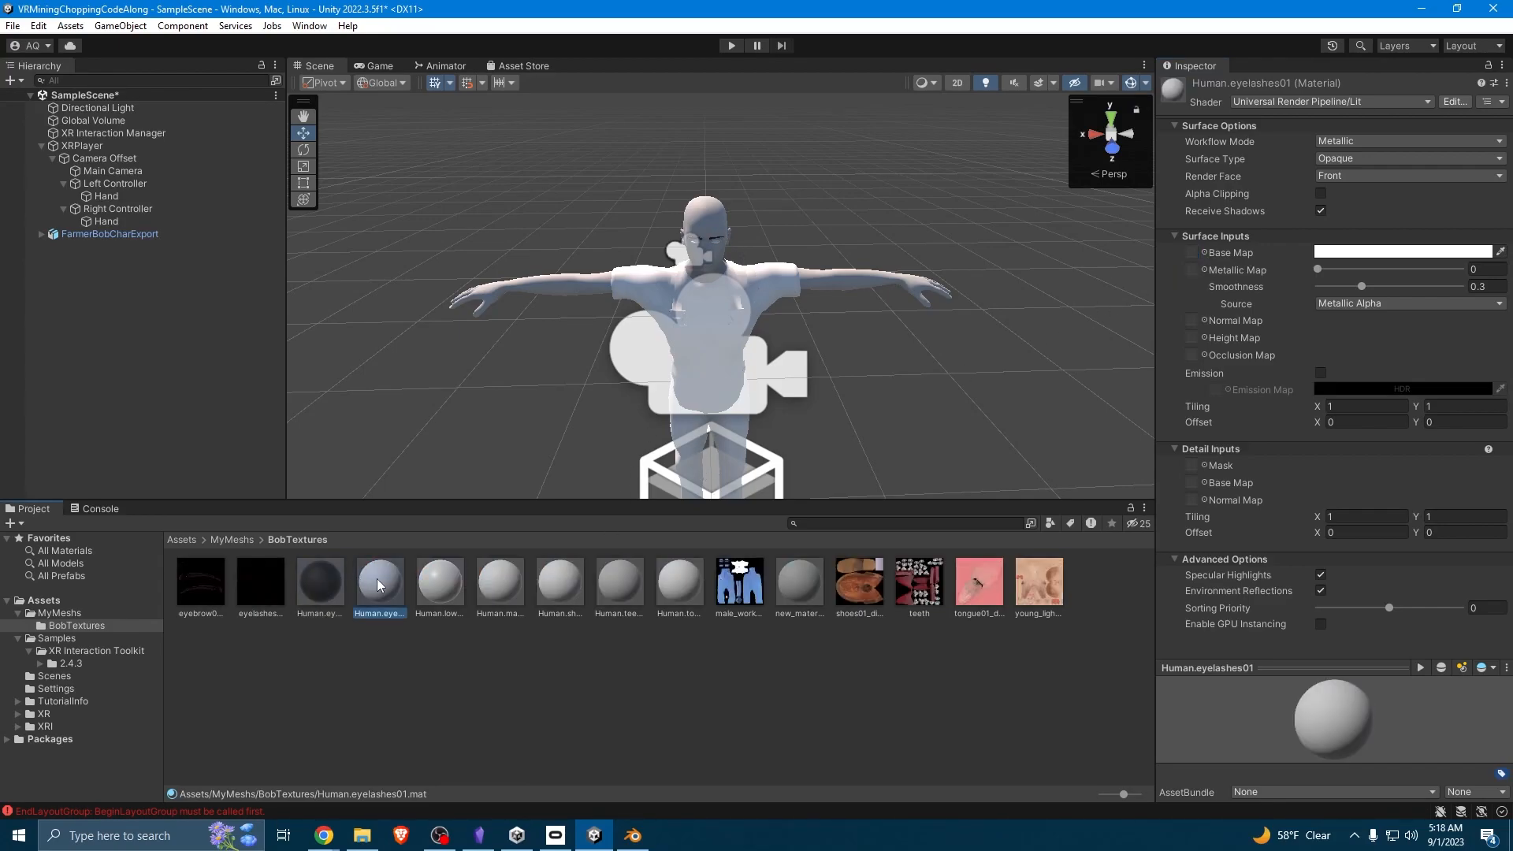
drag(273, 588, 1204, 260)
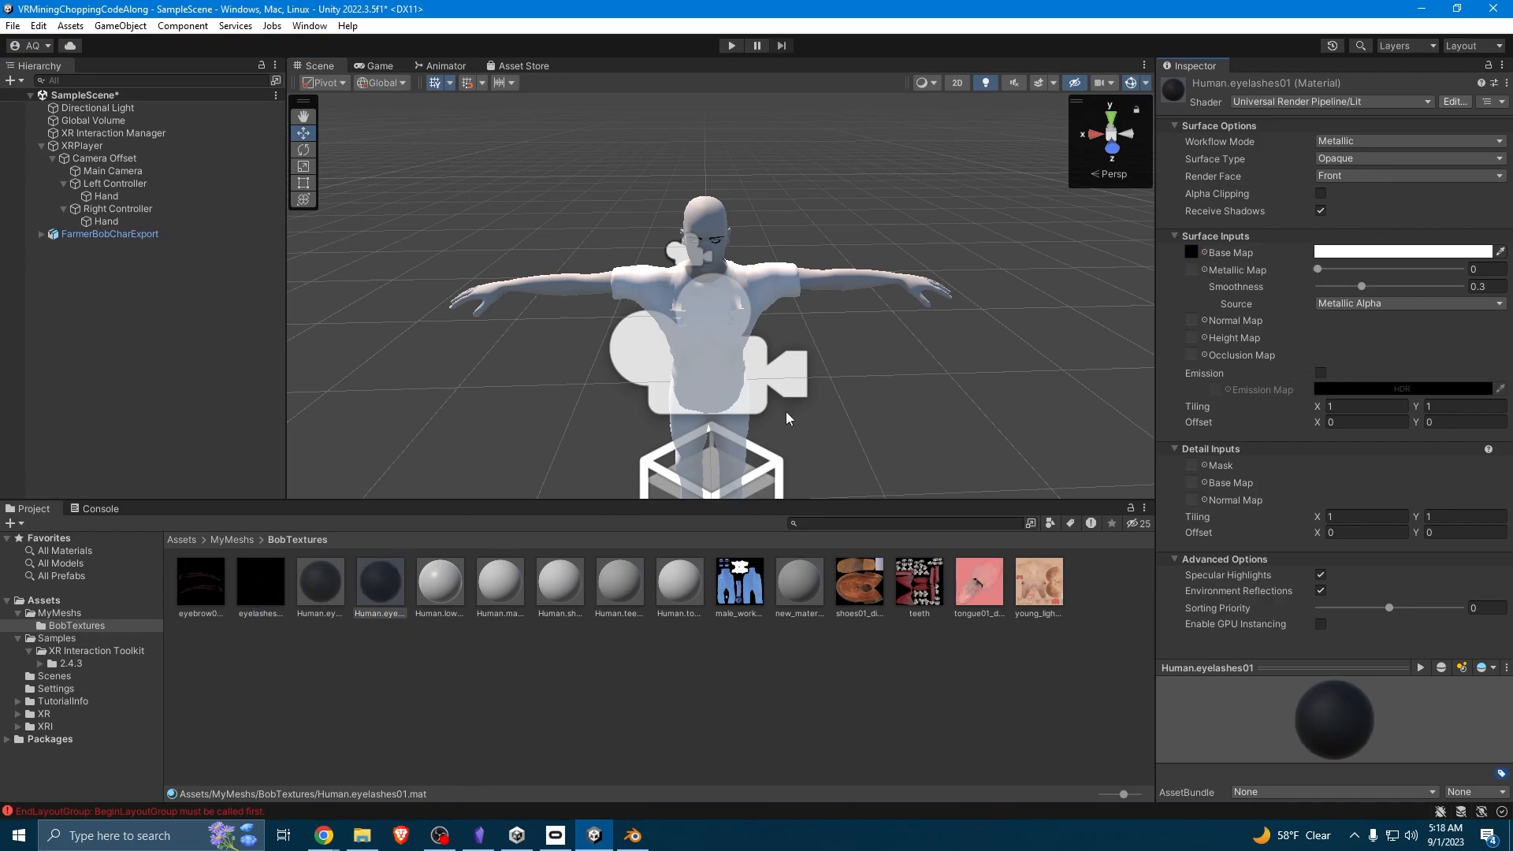
Set the surface type of the Human.eyebrow001 and Human.eyelashes01 materials to Transparent.
scroll(706, 228, up, 5)
right_drag(808, 396, 775, 149)
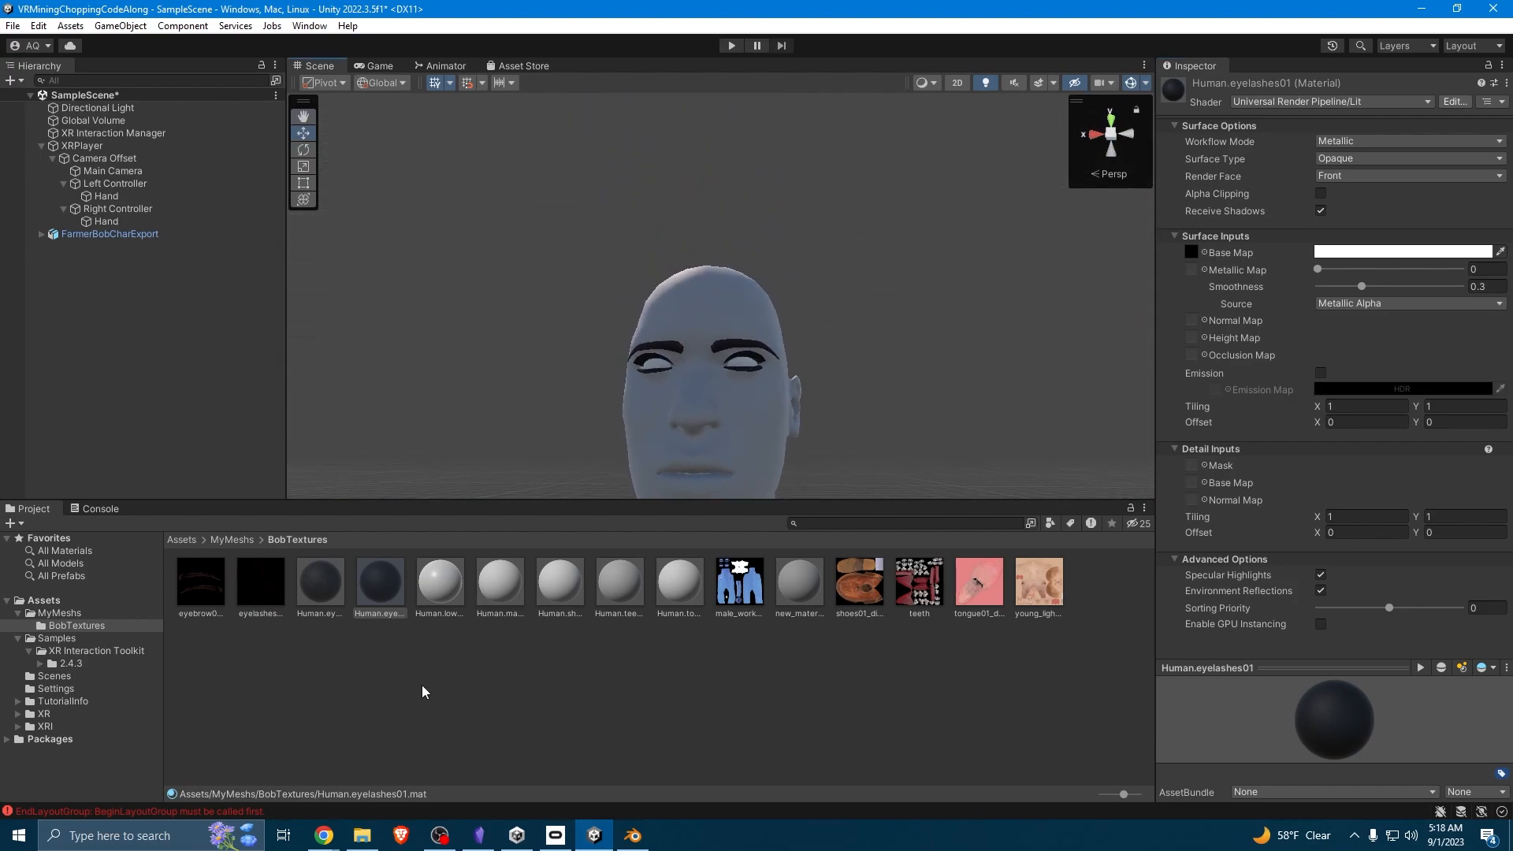
click(333, 597)
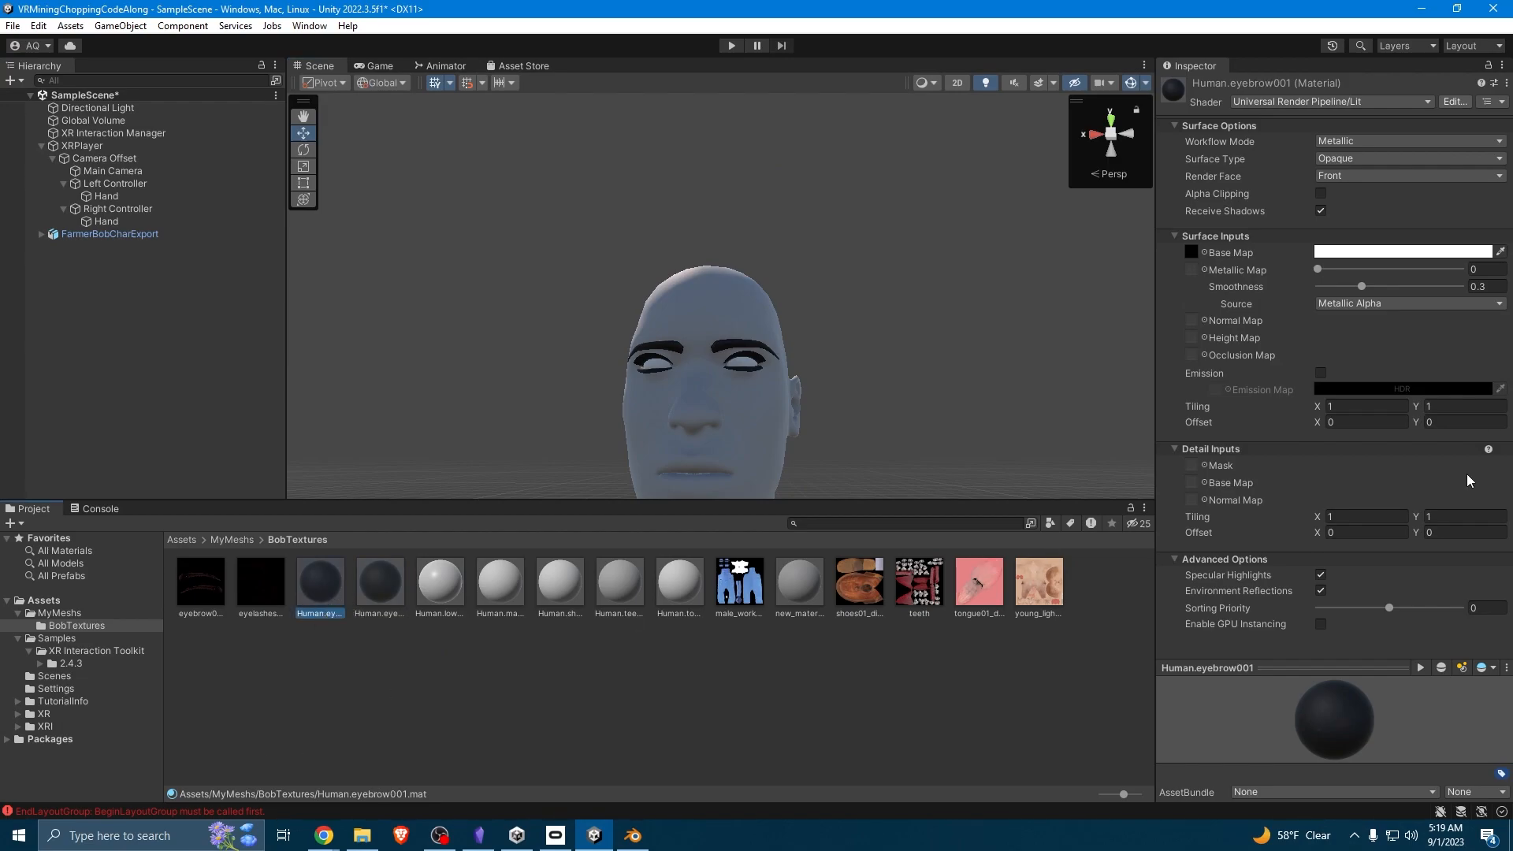
click(1354, 158)
click(1360, 201)
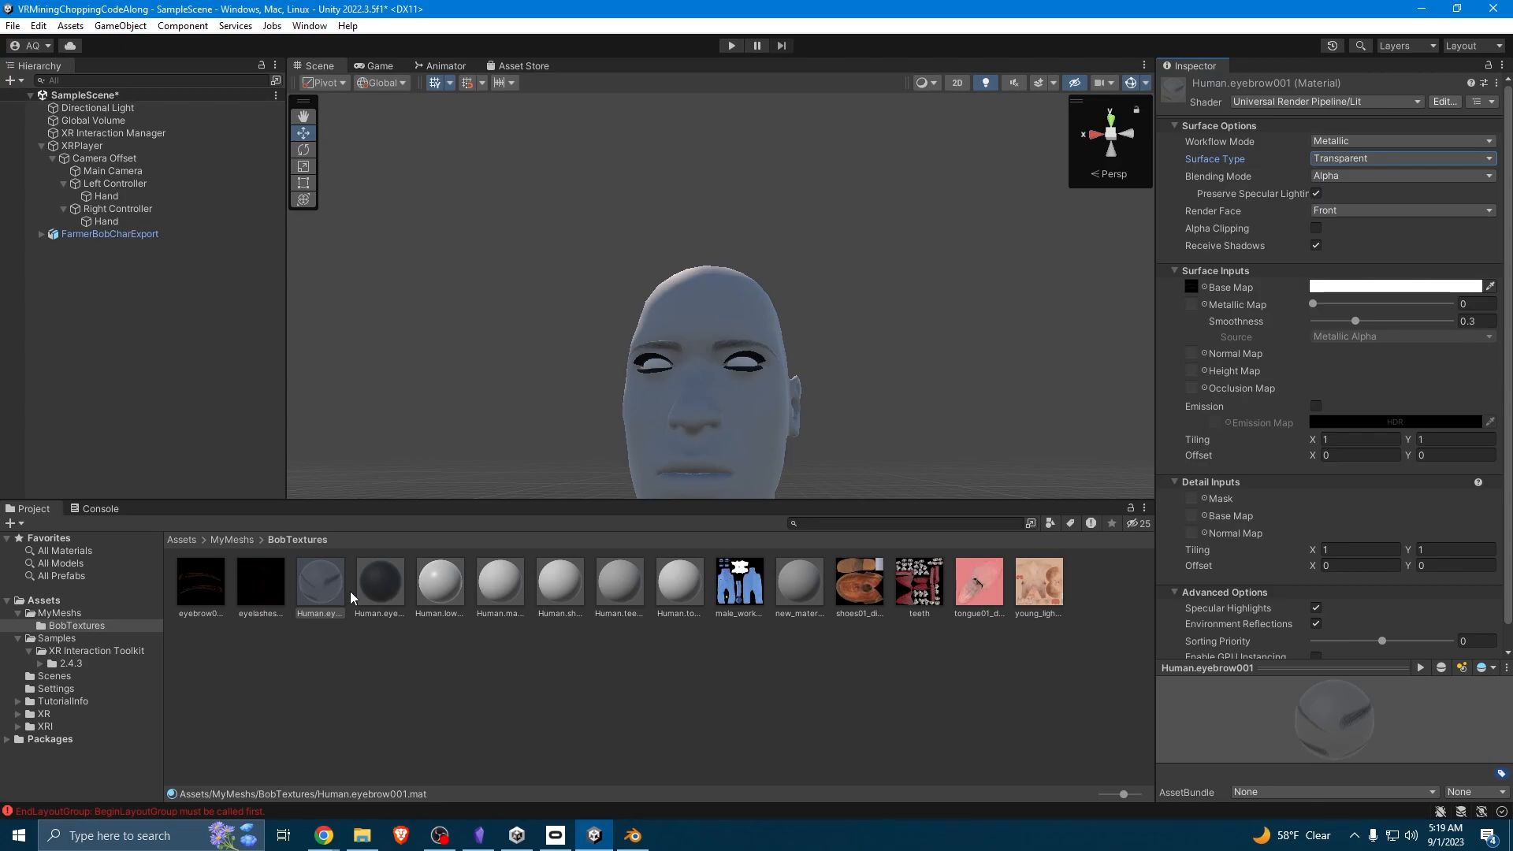
click(381, 592)
click(1375, 157)
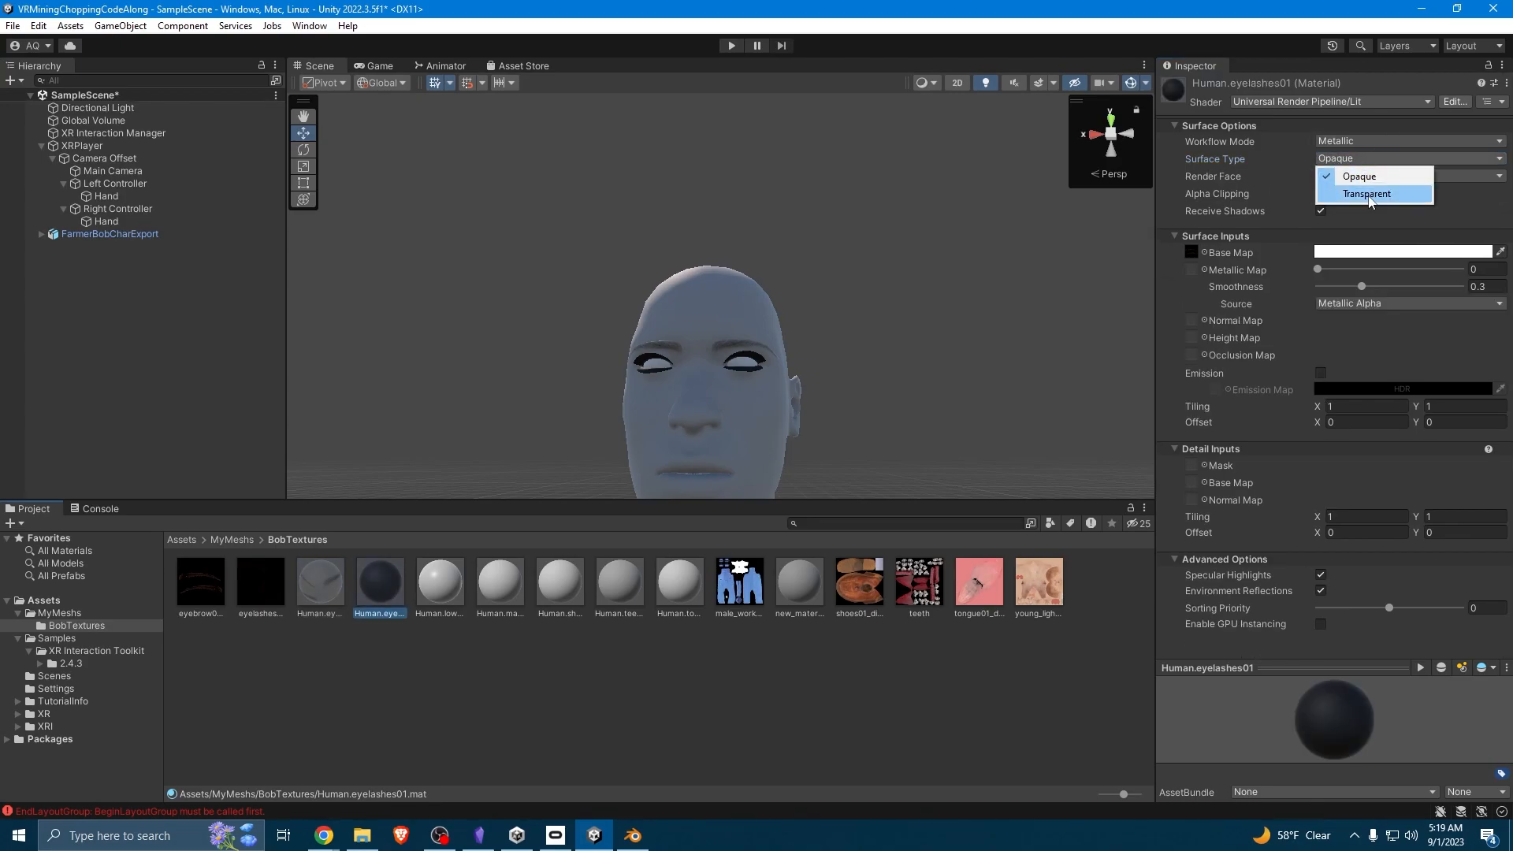
click(1370, 193)
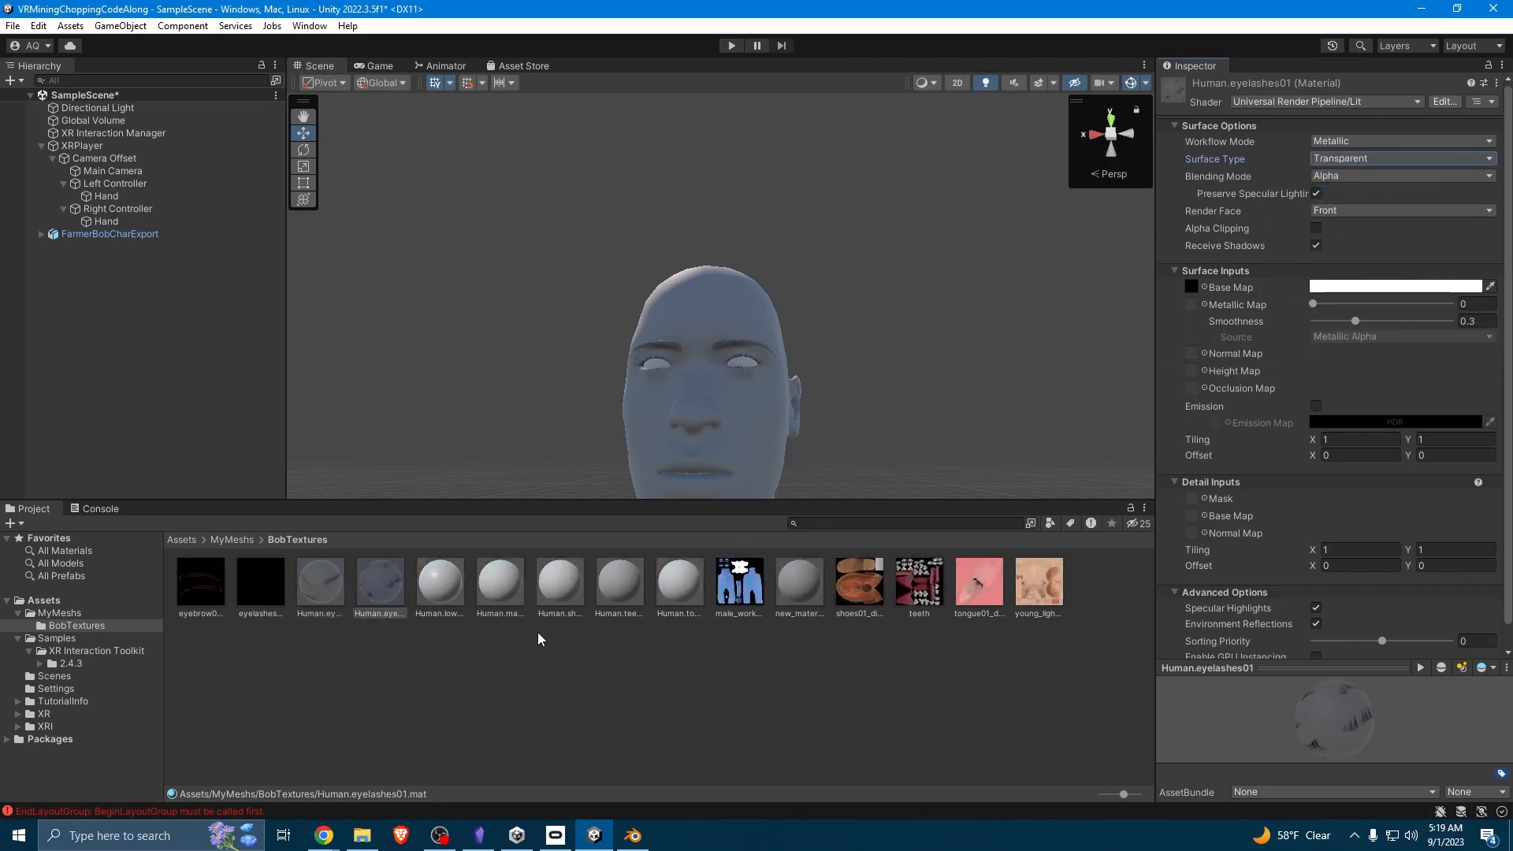
Inspect the Human.low-poly material and examine the character's head and body from several angles in the scene.
click(438, 593)
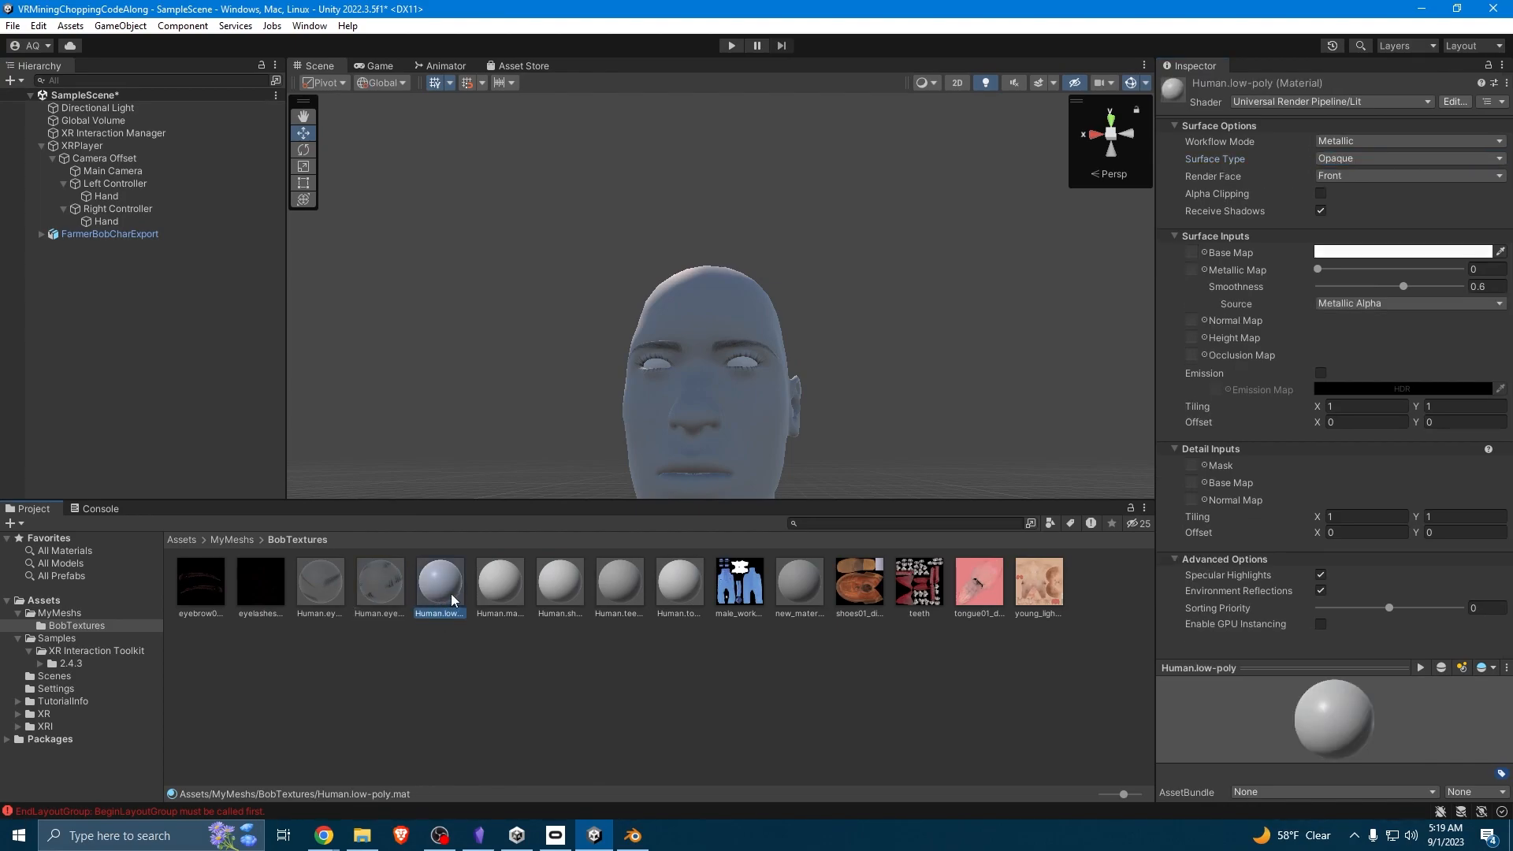
scroll(820, 331, down, 5)
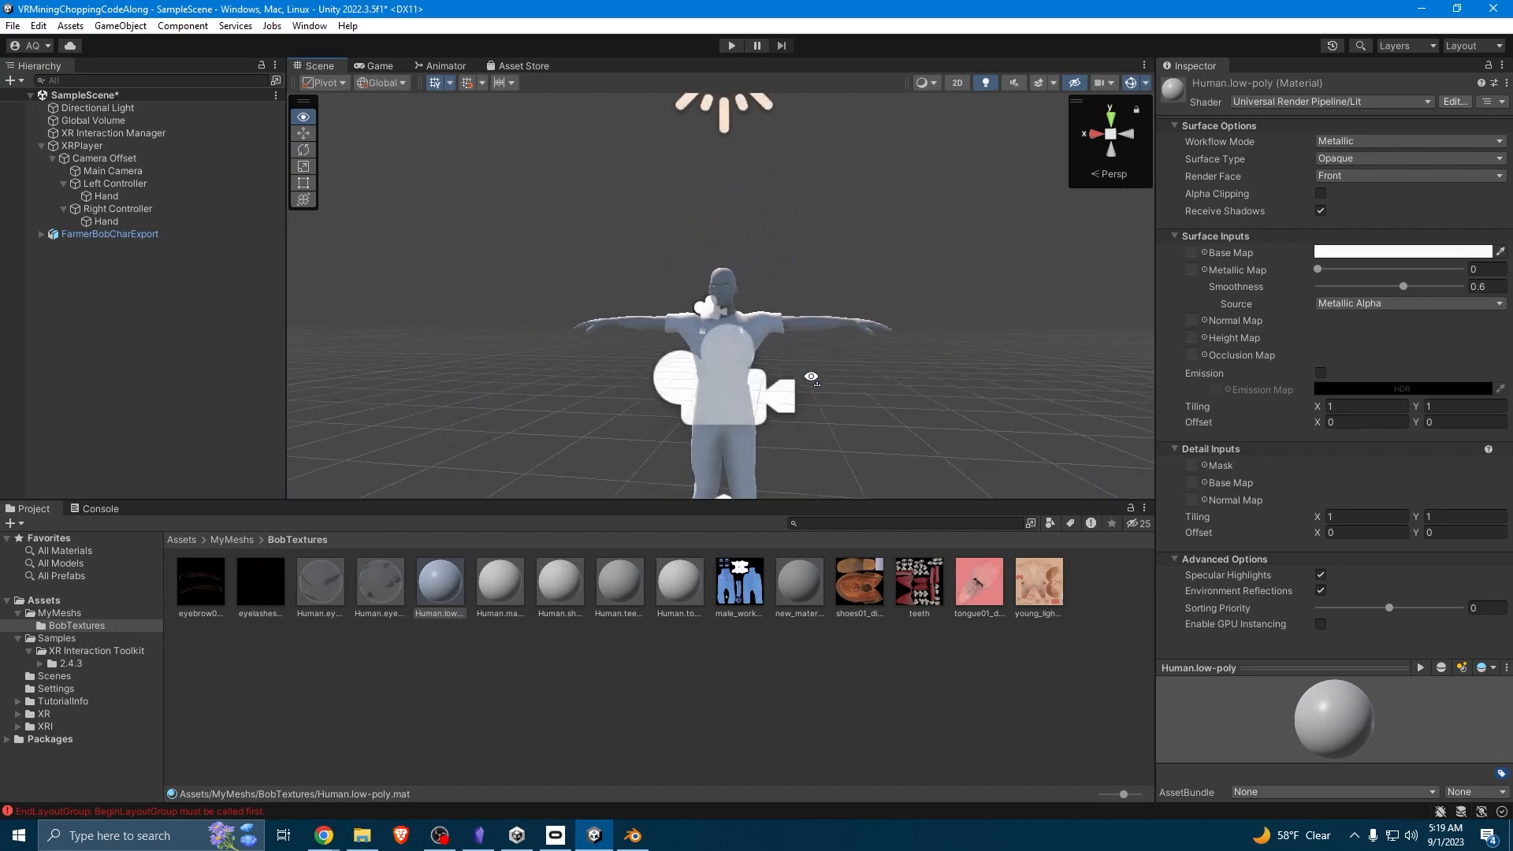
scroll(822, 355, up, 5)
right_drag(797, 382, 802, 413)
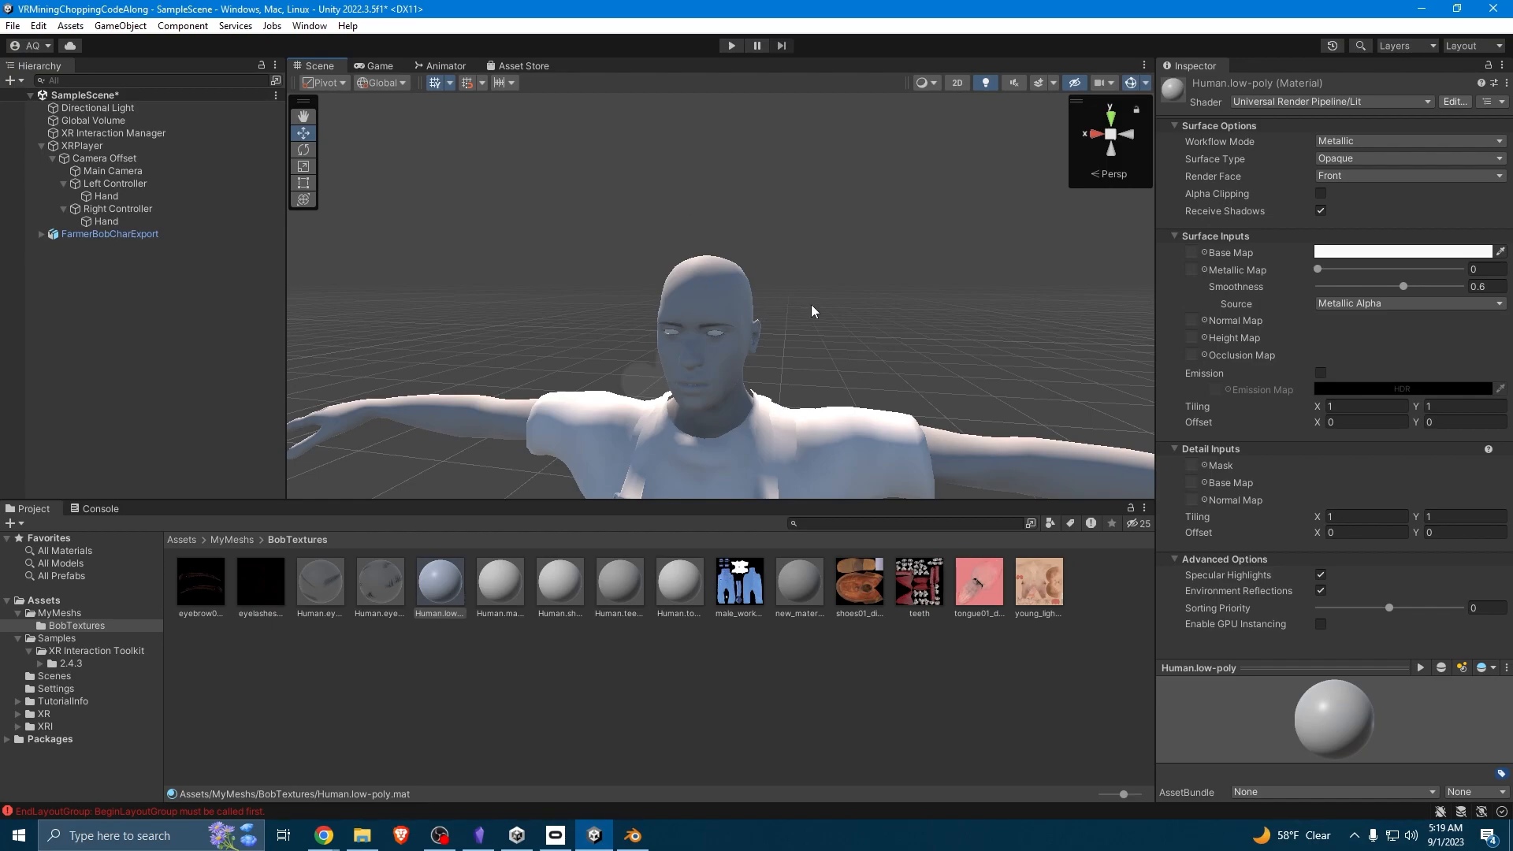
alt+drag(811, 311, 811, 363)
key(s)
mouse_move(811, 363)
right_down()
mouse_move(874, 372)
mouse_move(598, 404)
mouse_move(602, 320)
mouse_move(709, 270)
mouse_move(793, 480)
mouse_move(891, 528)
mouse_move(864, 552)
mouse_move(881, 447)
mouse_move(821, 478)
mouse_move(788, 374)
right_up()
key(d)
key(s)
key(a)
key(w)
key(s)
key(w)
key(s)
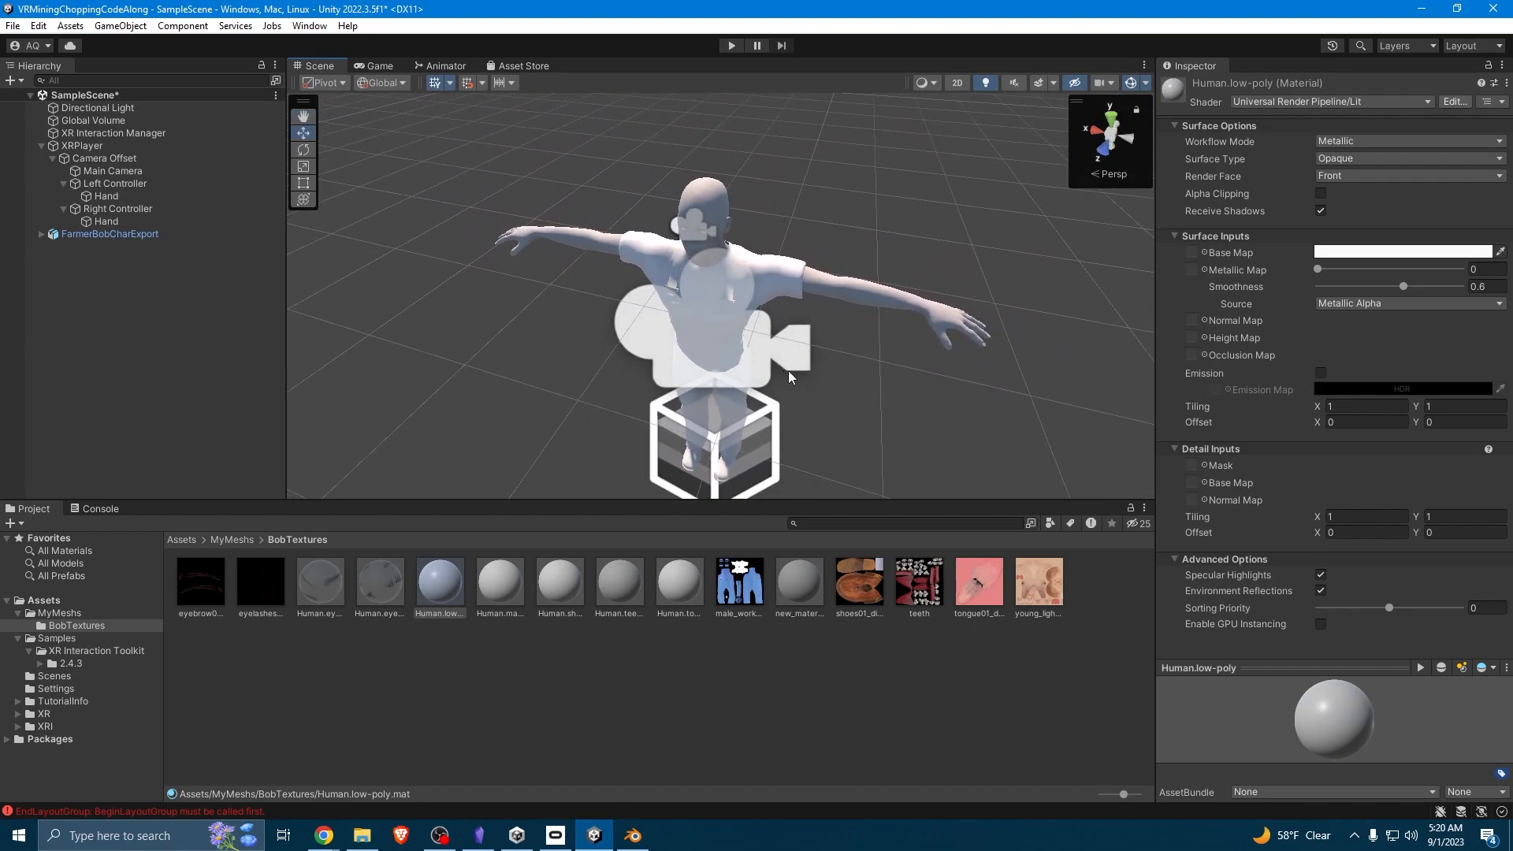
Assign the worksuit texture as the base map of the Human.male_worksuit01 material and check the clothing on the character.
click(501, 599)
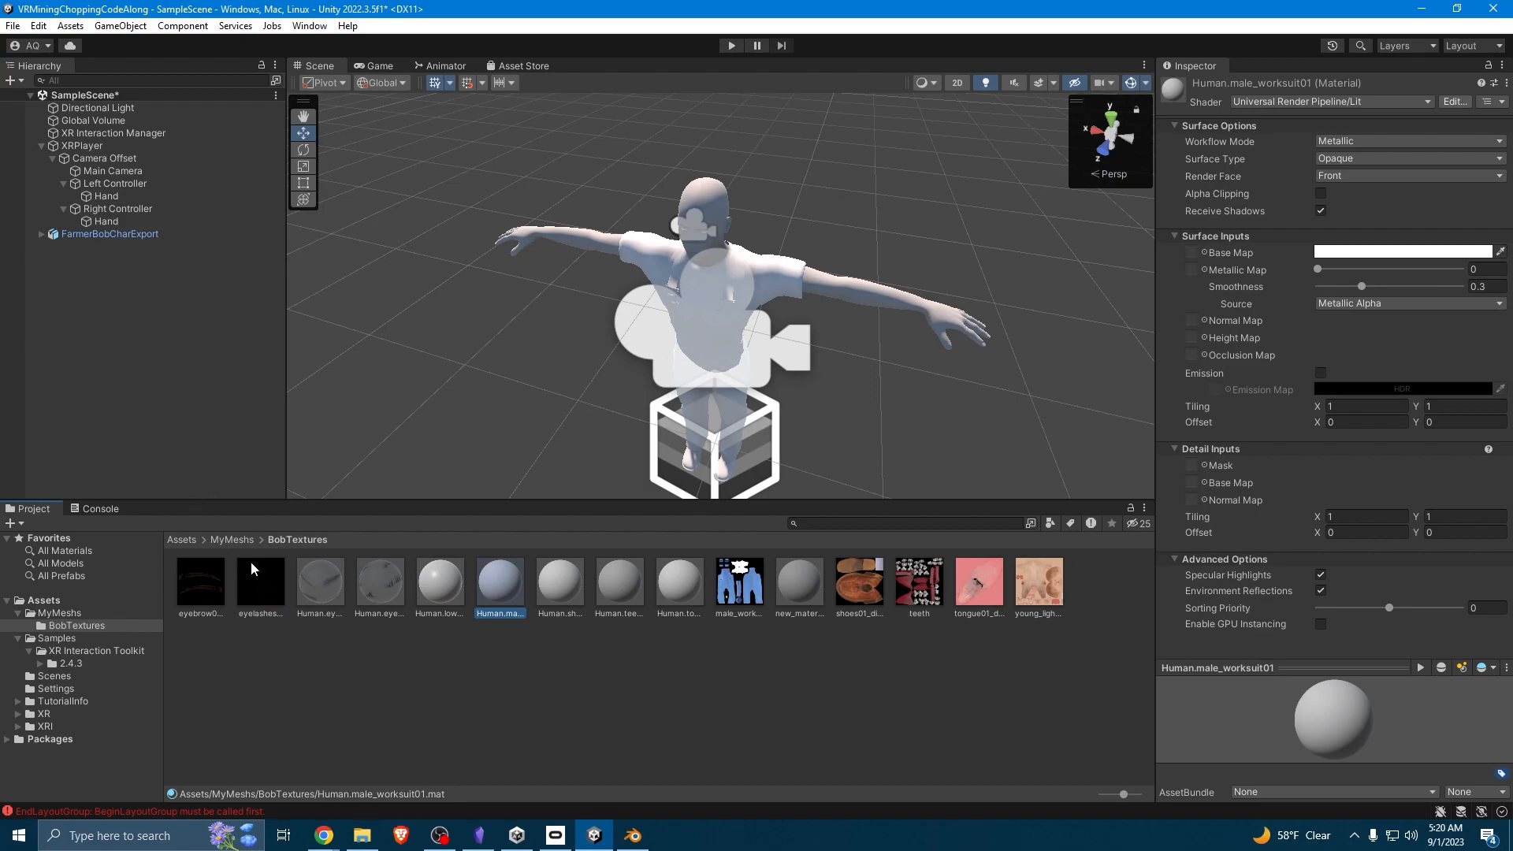
drag(741, 582, 1192, 263)
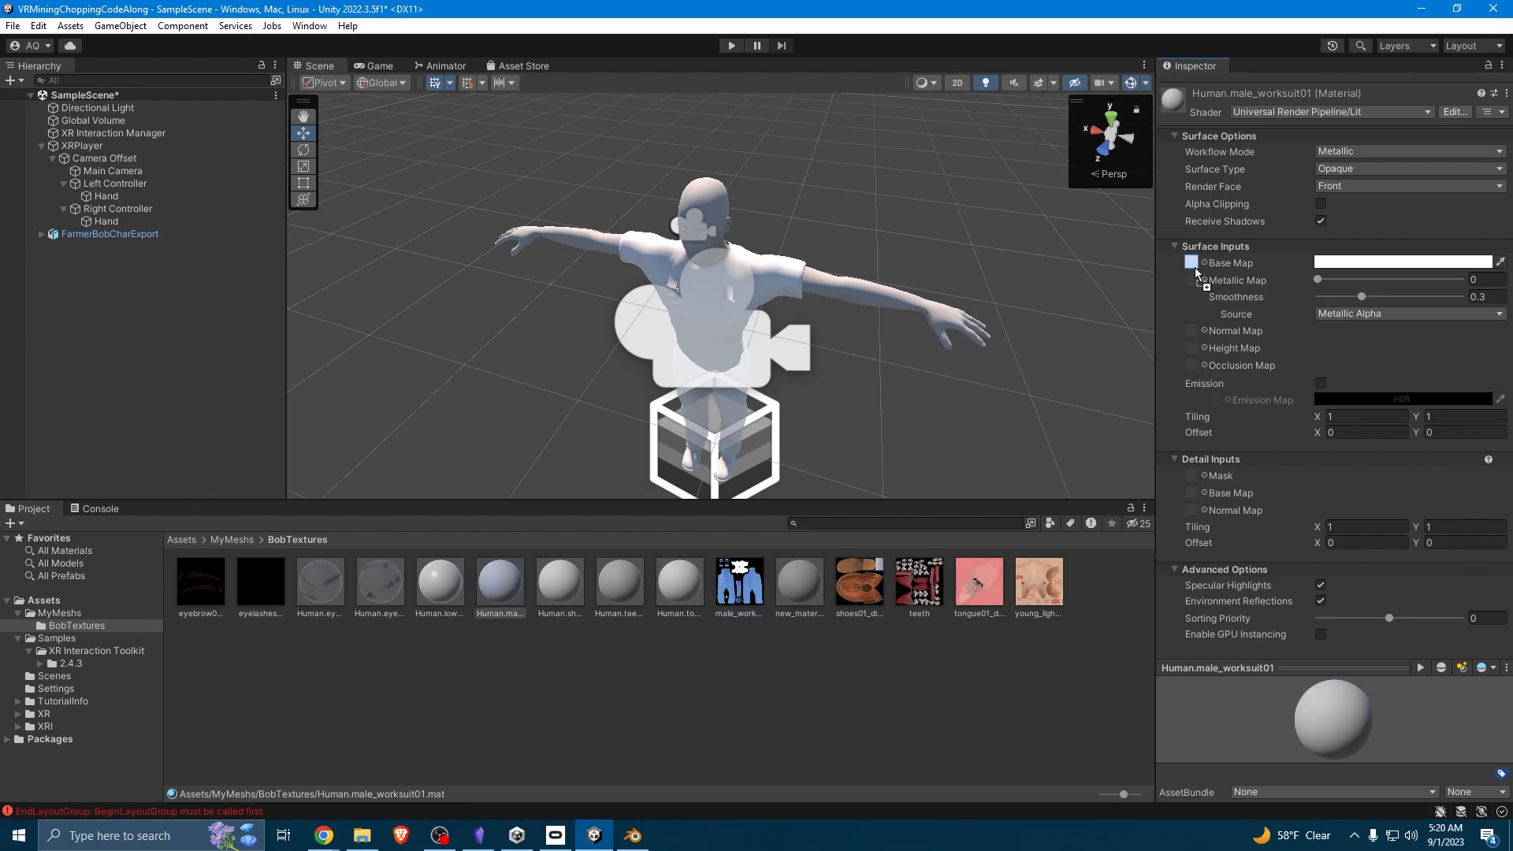
alt+drag(906, 308, 840, 356)
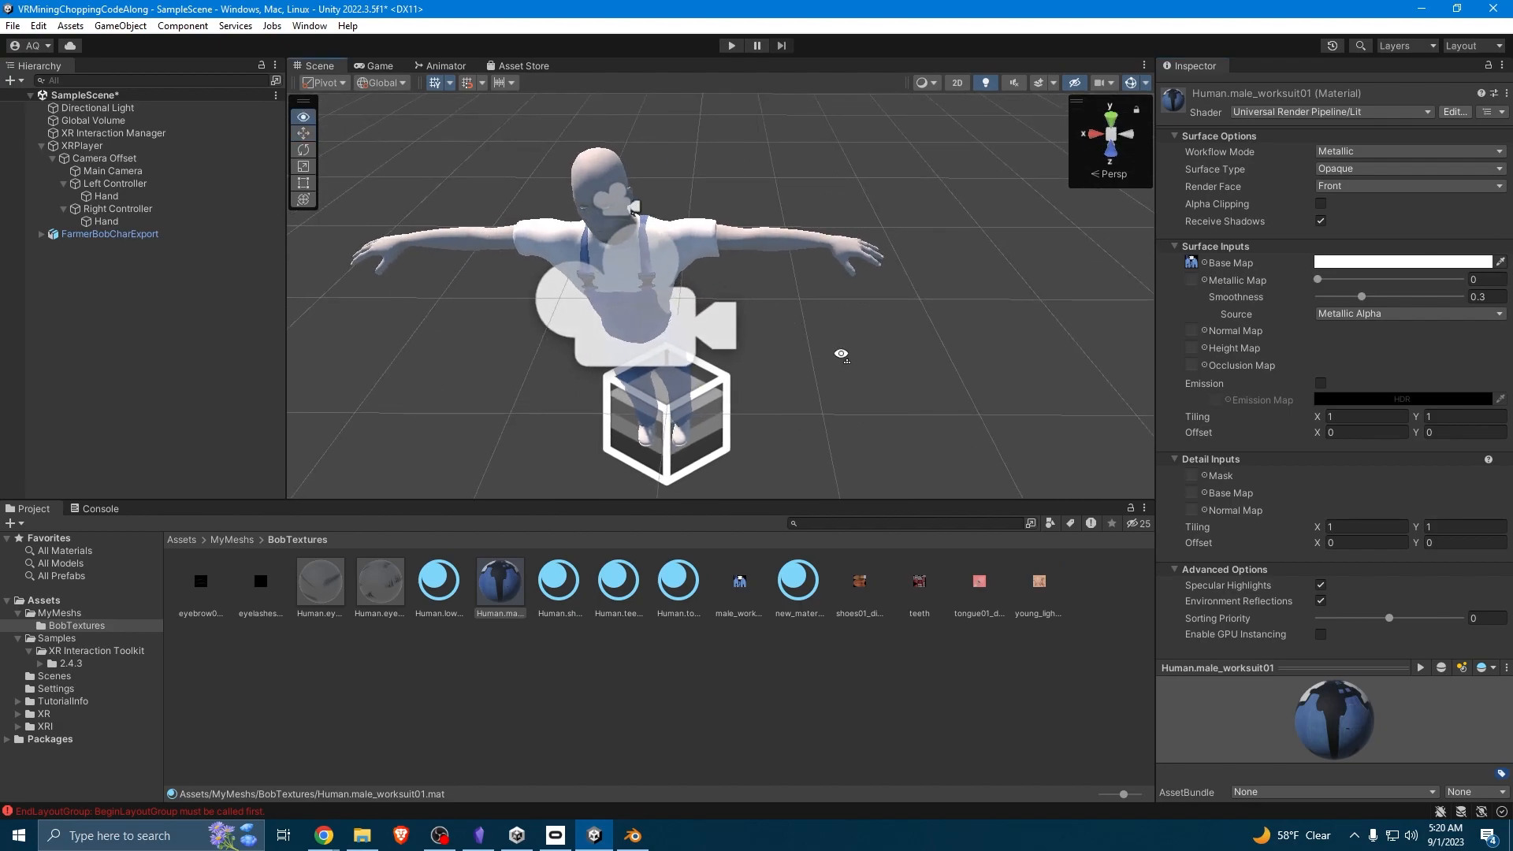
Assign the shoes and teeth textures as base maps of the Human.shoes01 and Human.teeth_base materials.
click(567, 599)
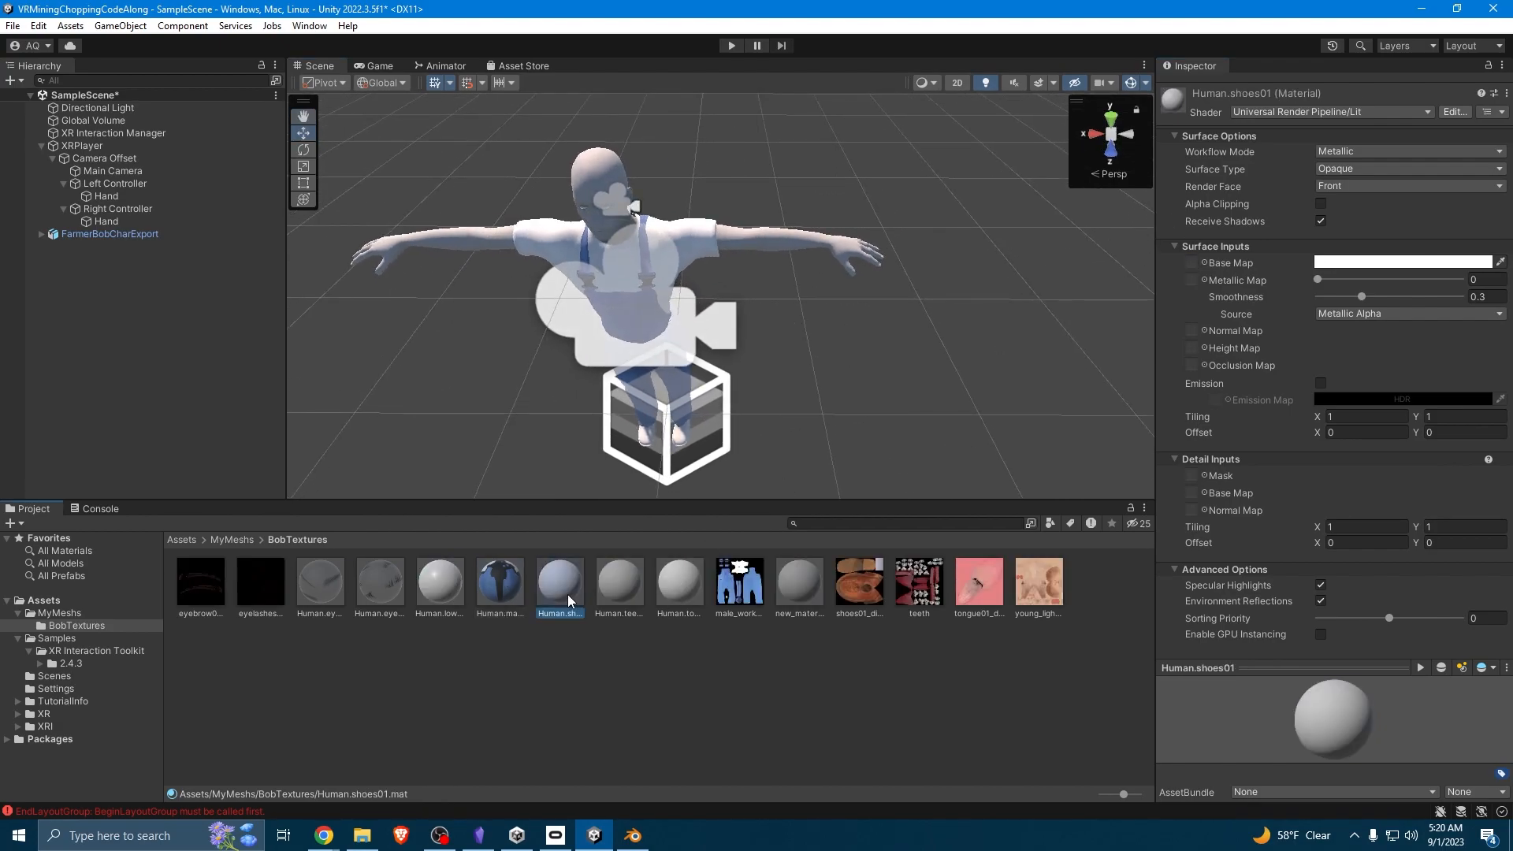
drag(868, 592, 1198, 264)
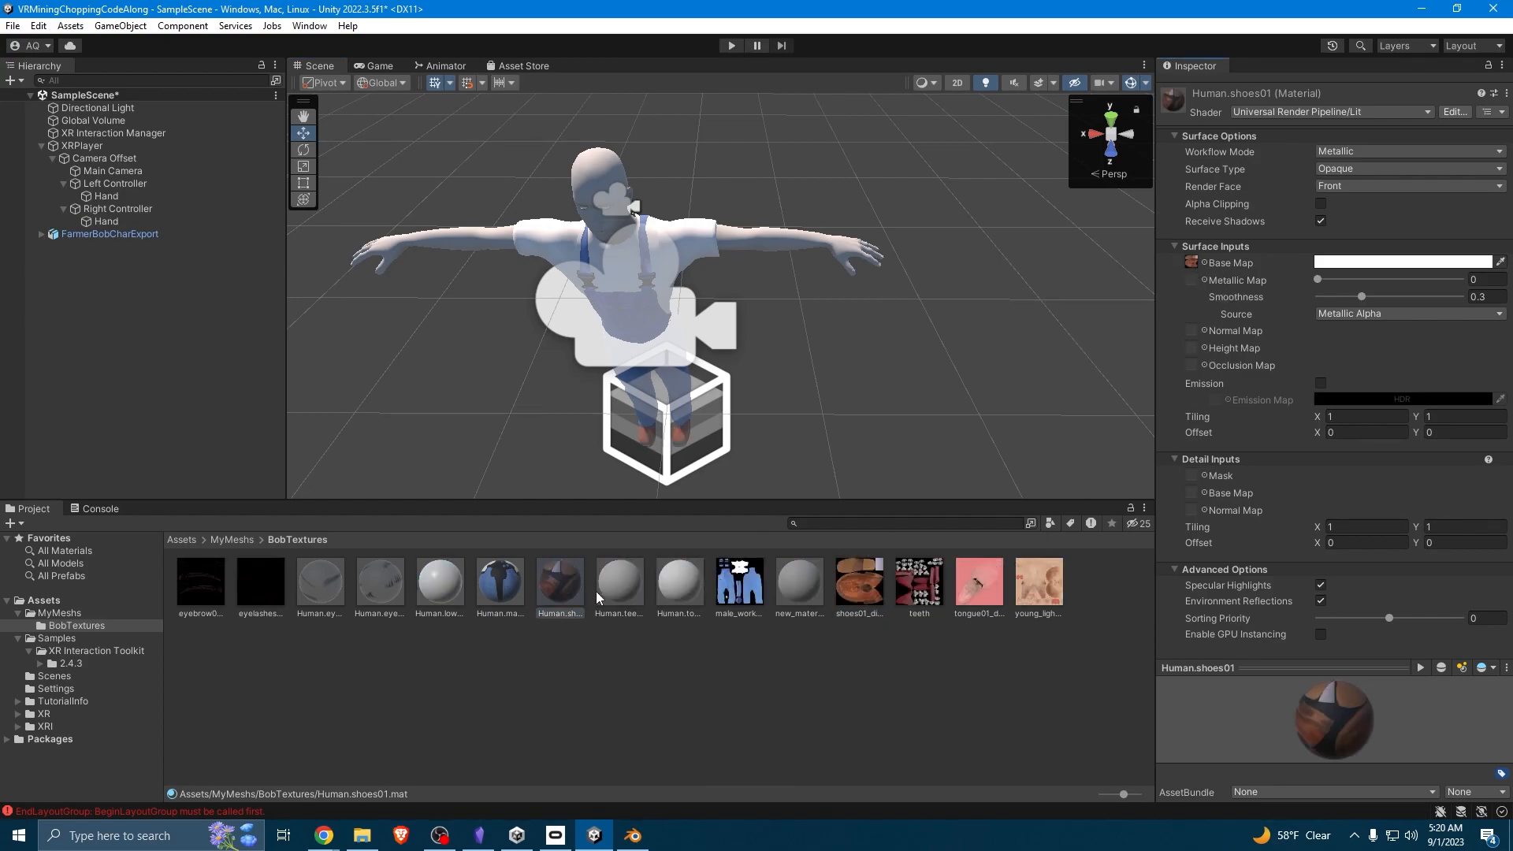
click(624, 592)
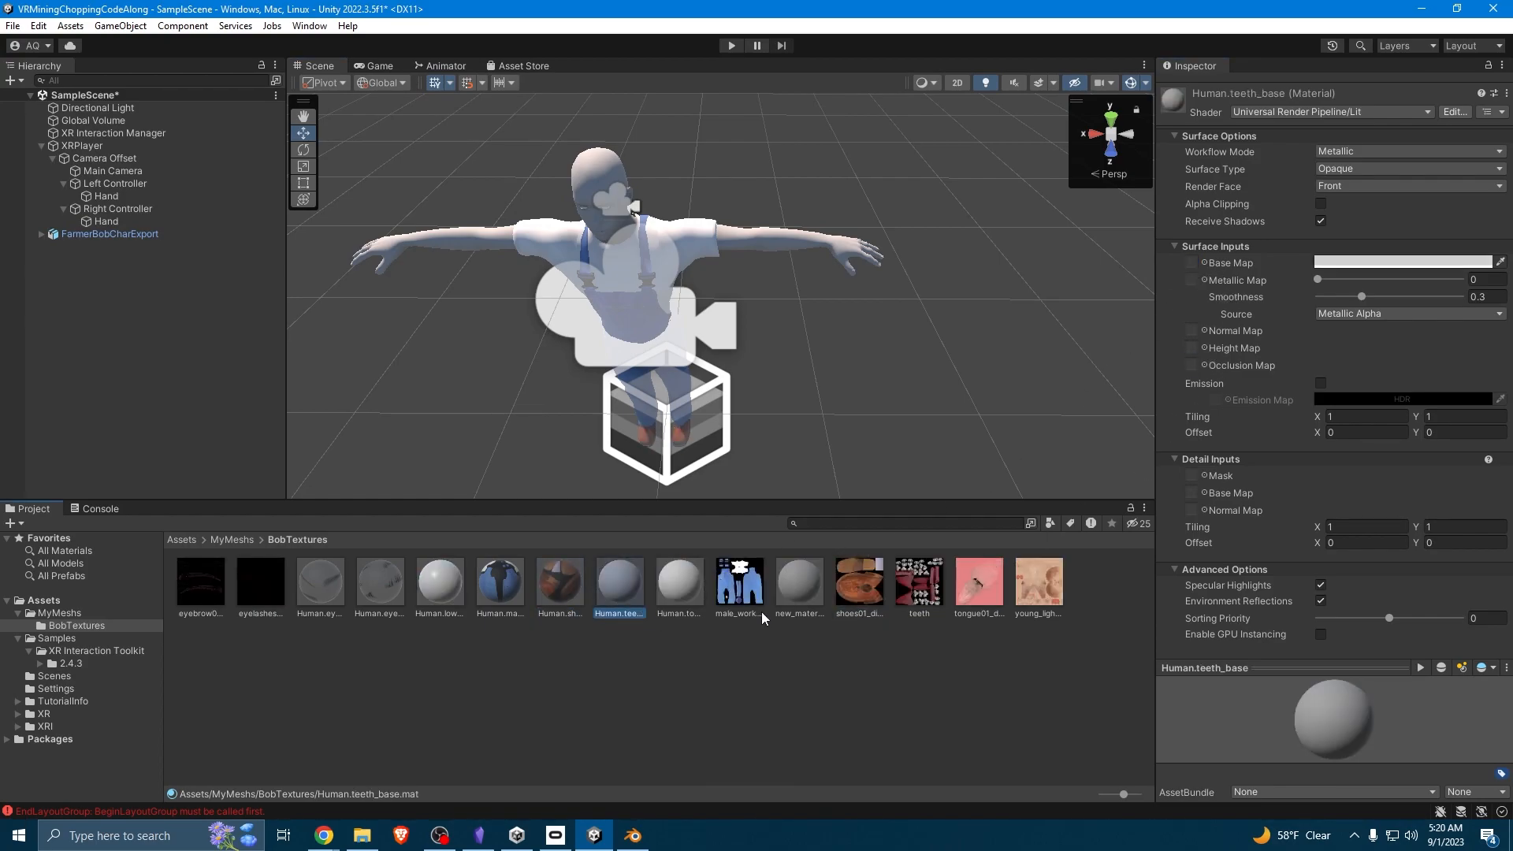
drag(920, 592, 1198, 265)
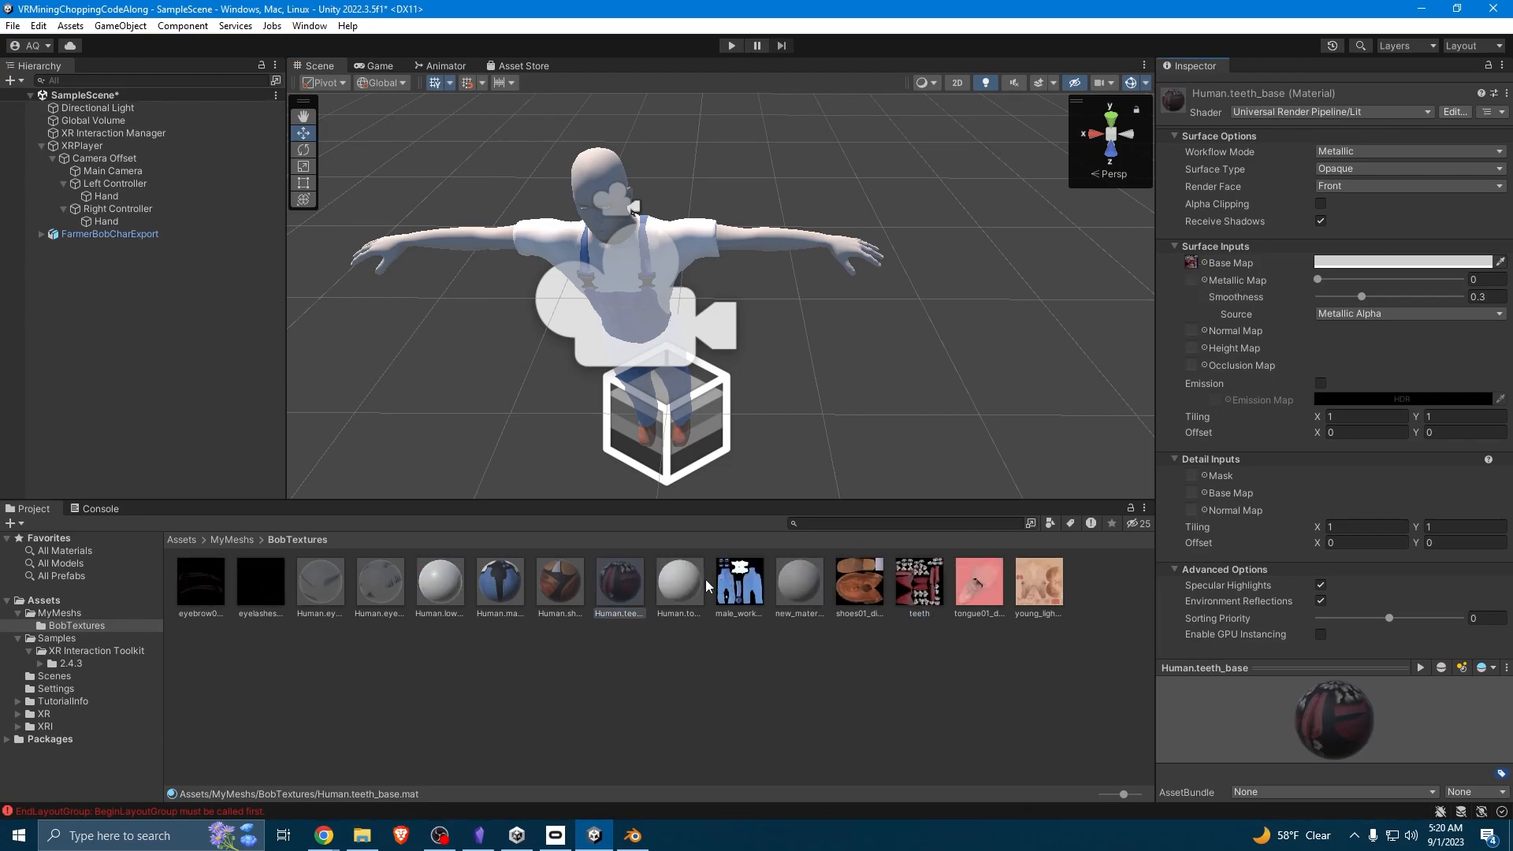
Assign the tongue texture to the Human.tongue01 base map and the skin texture to the new_material base map.
click(678, 587)
drag(981, 587, 1186, 267)
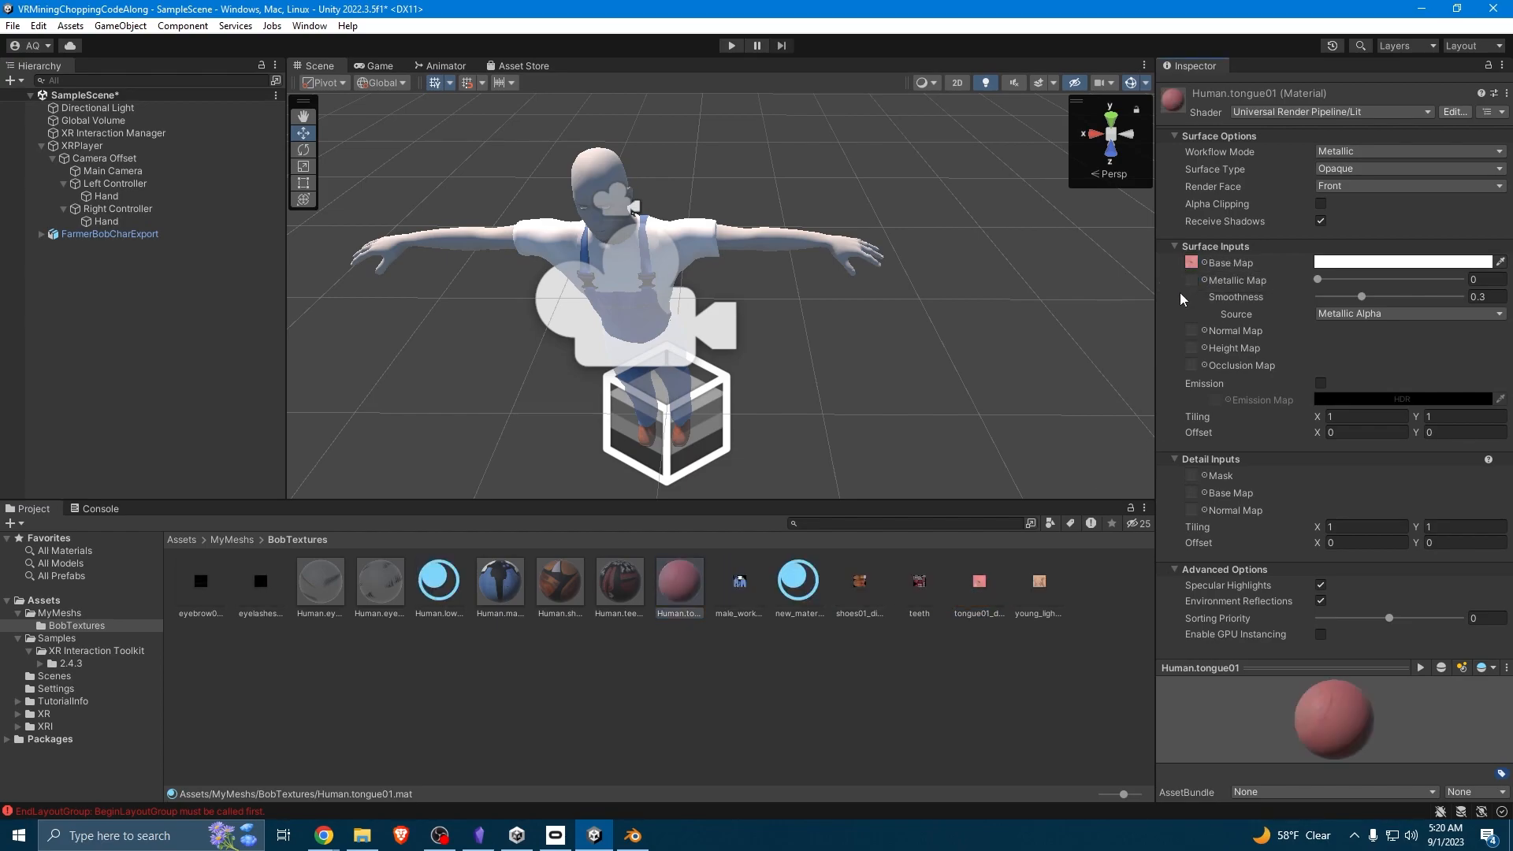
click(815, 590)
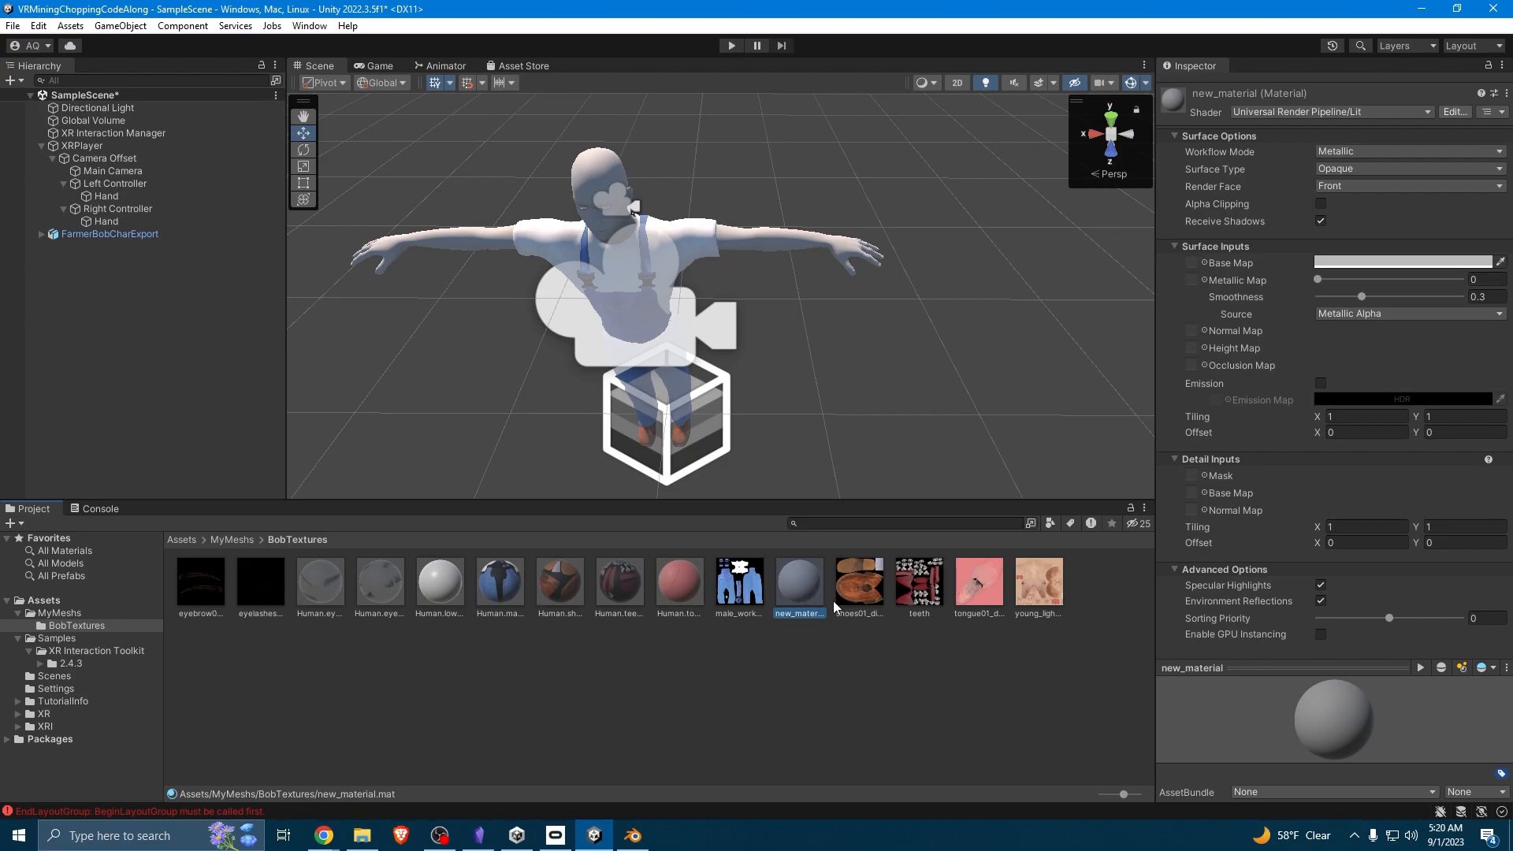
drag(1031, 592, 1214, 272)
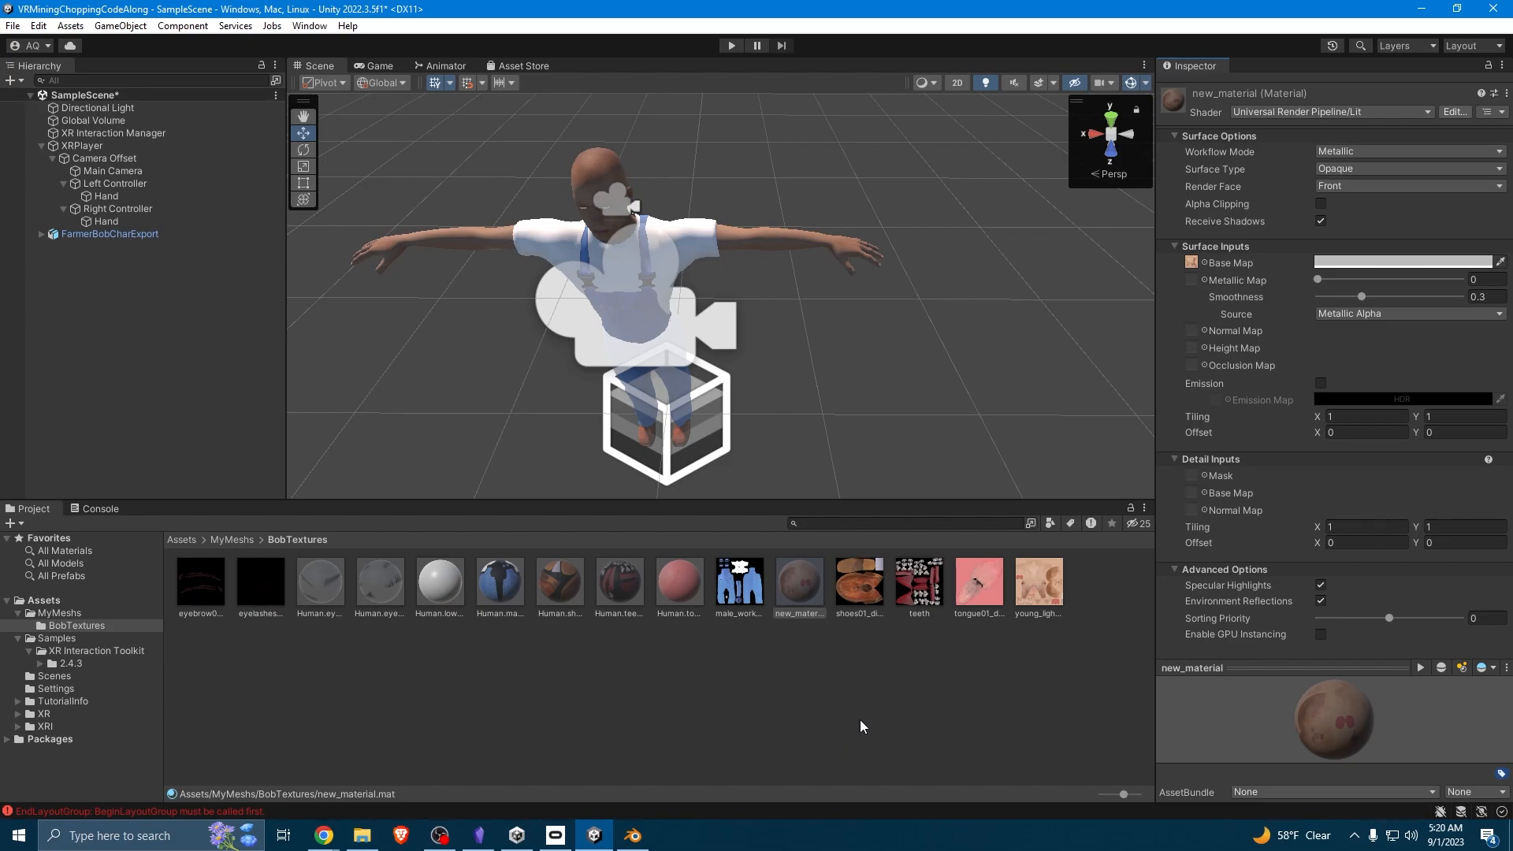
Expand FarmerBobCharExport and toggle the Human mesh off and back on to check which body parts it covers.
click(41, 234)
click(66, 249)
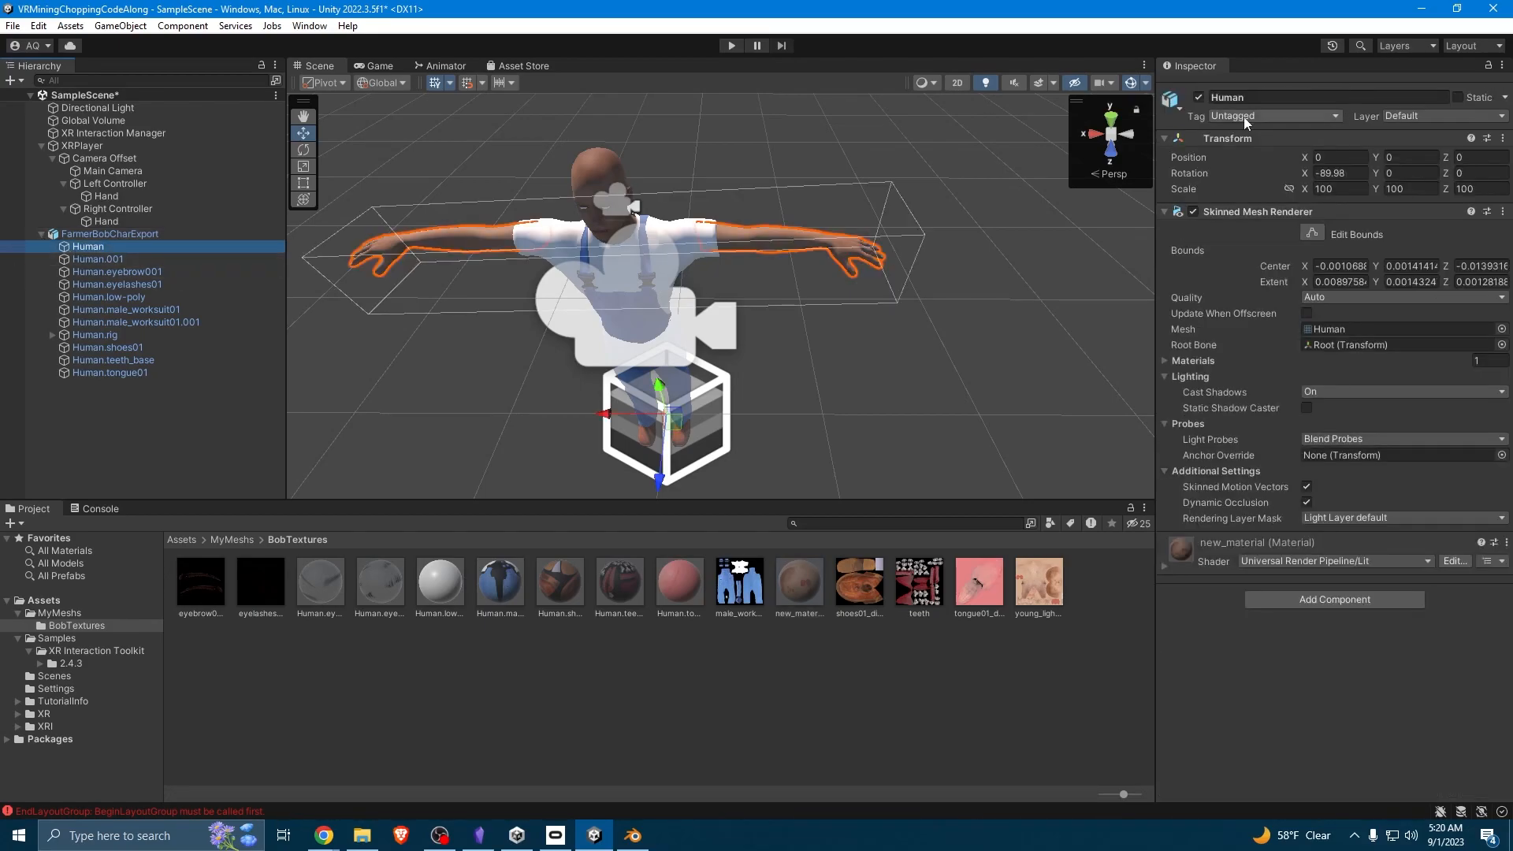
click(1203, 93)
click(1203, 93)
click(1203, 93)
click(1204, 93)
click(117, 255)
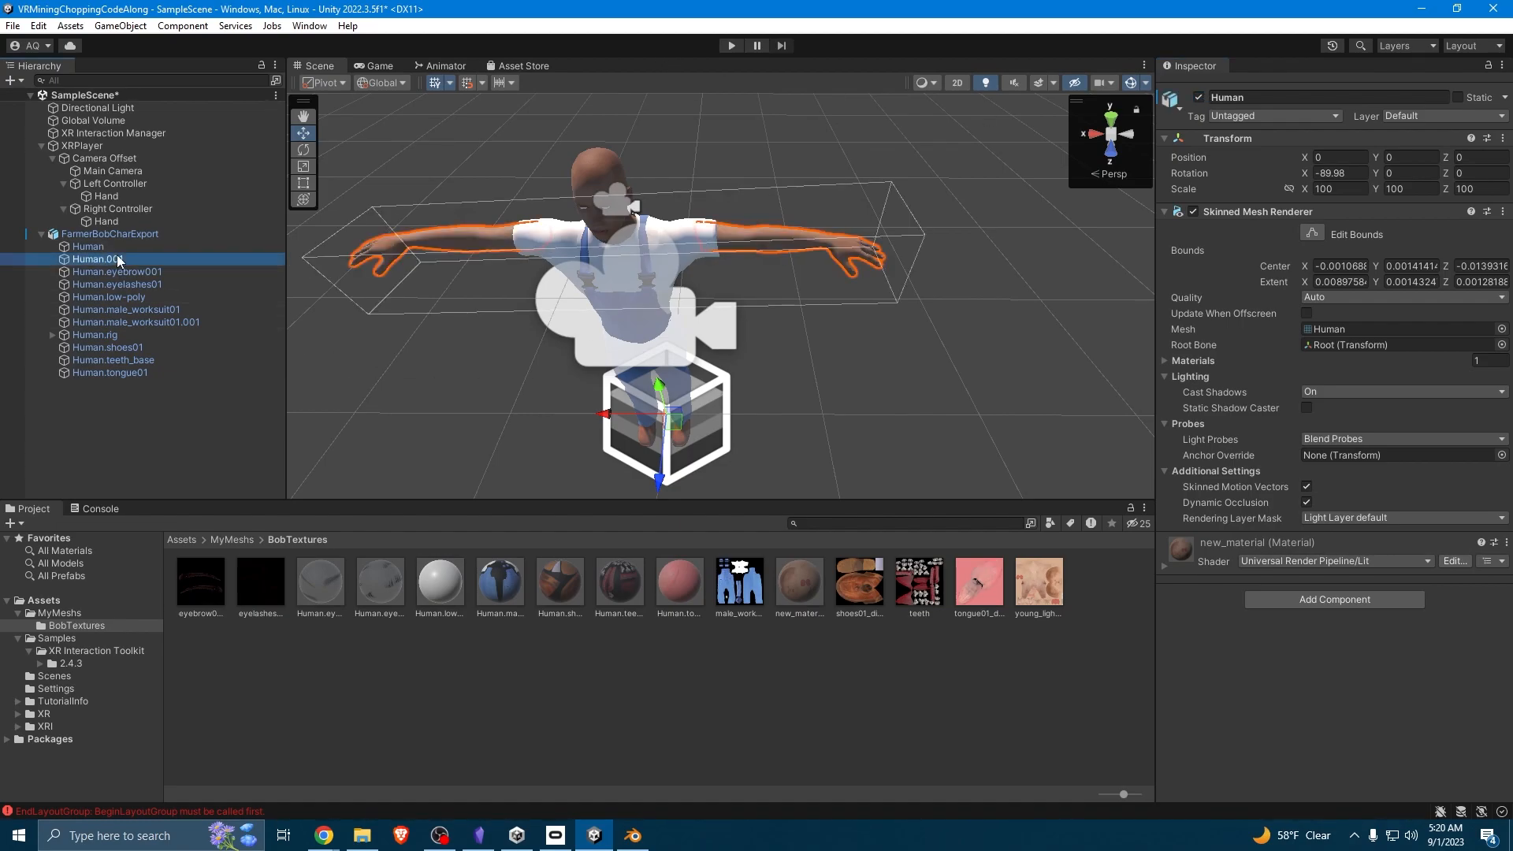
Check the character's remaining head and face meshes, and toggle Human.male_worksuit01 off and back on to identify its clothing part.
click(116, 272)
click(120, 285)
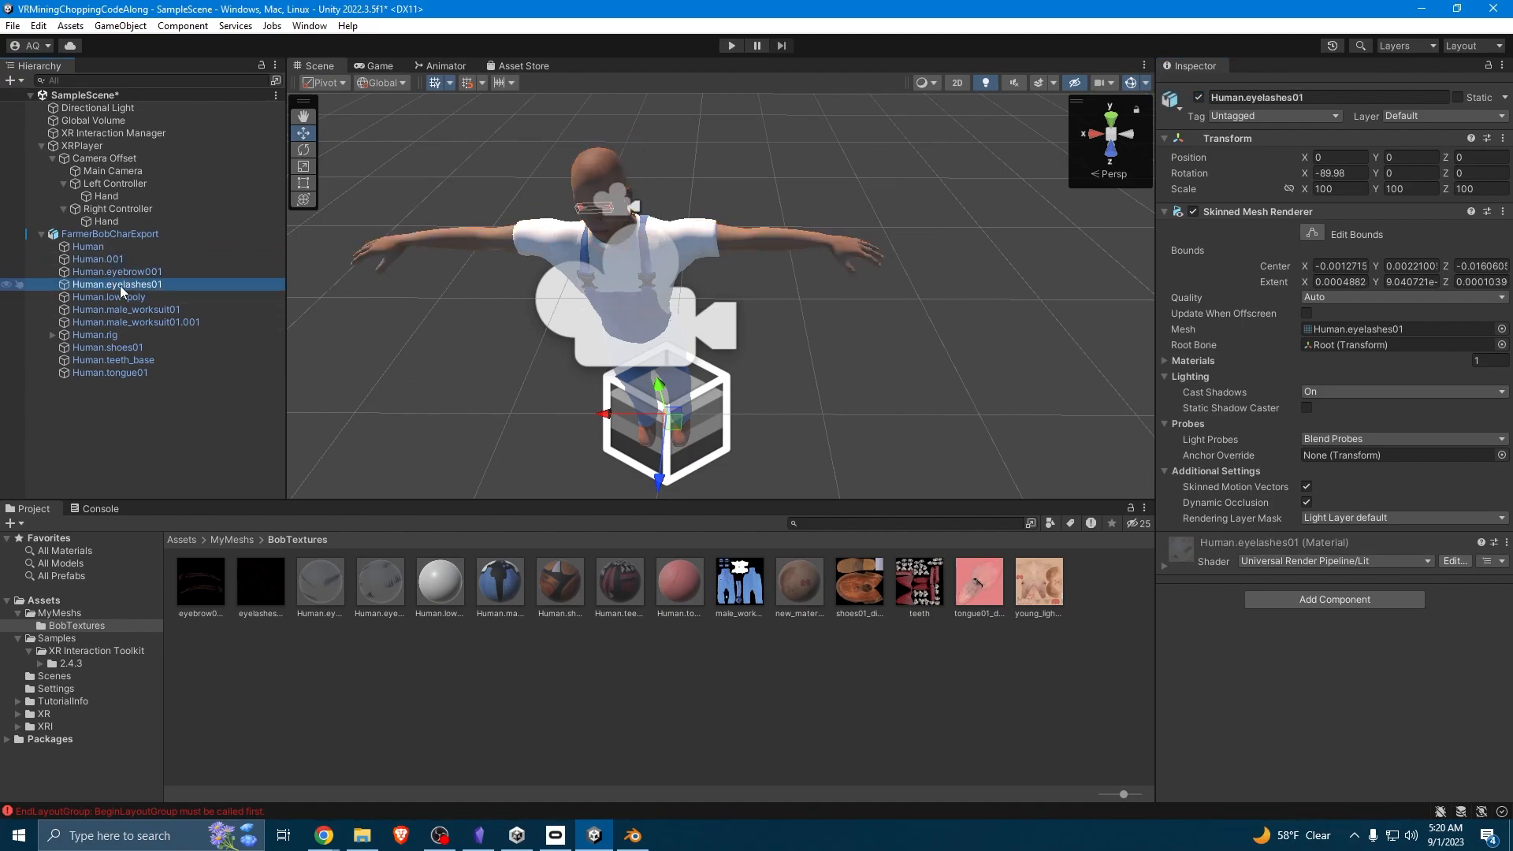
click(113, 307)
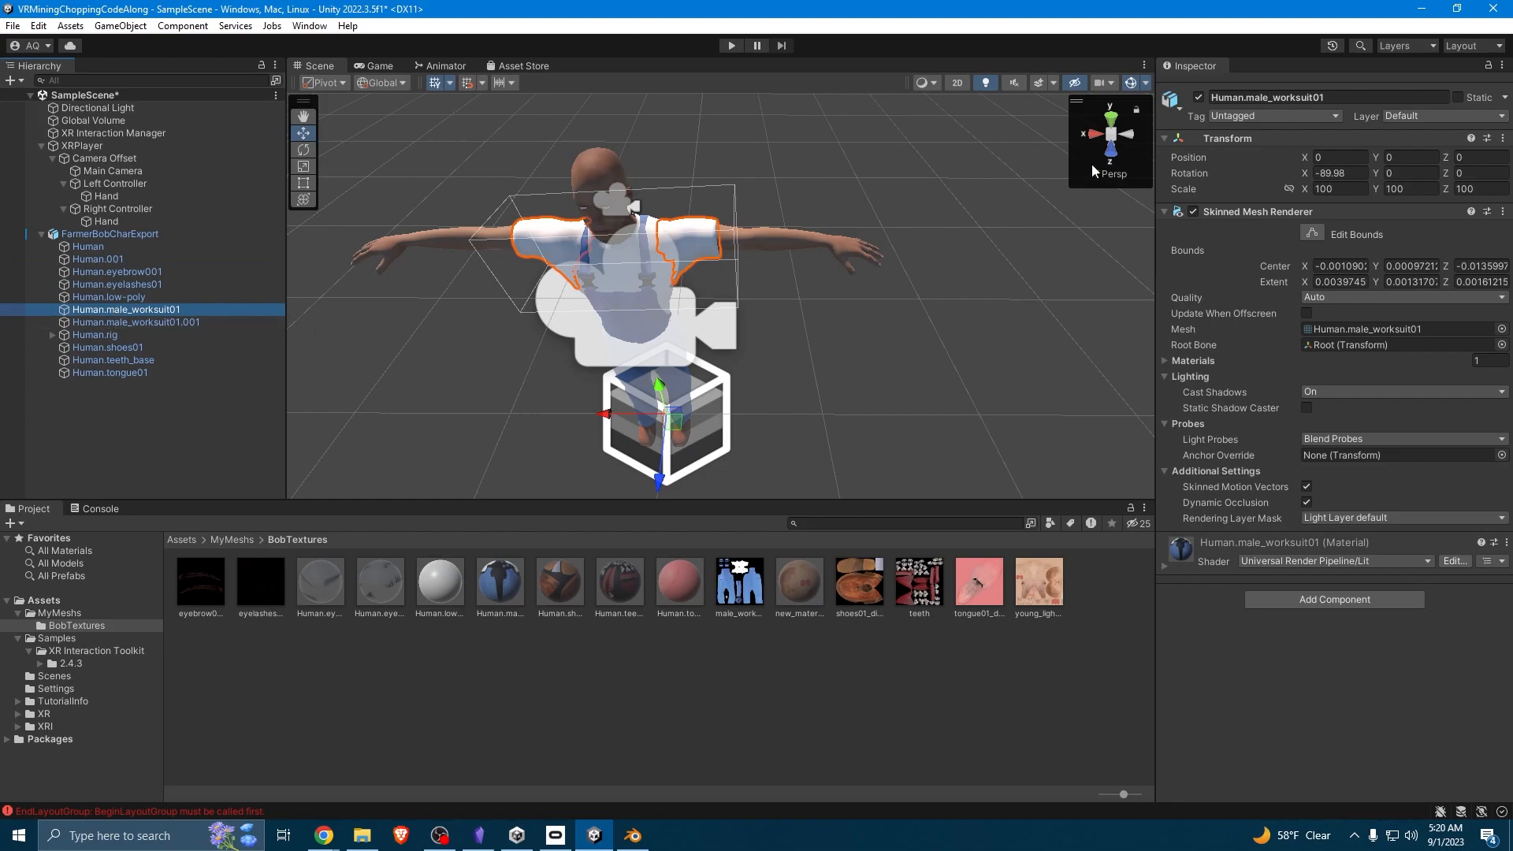
click(1199, 97)
click(1198, 97)
click(1199, 97)
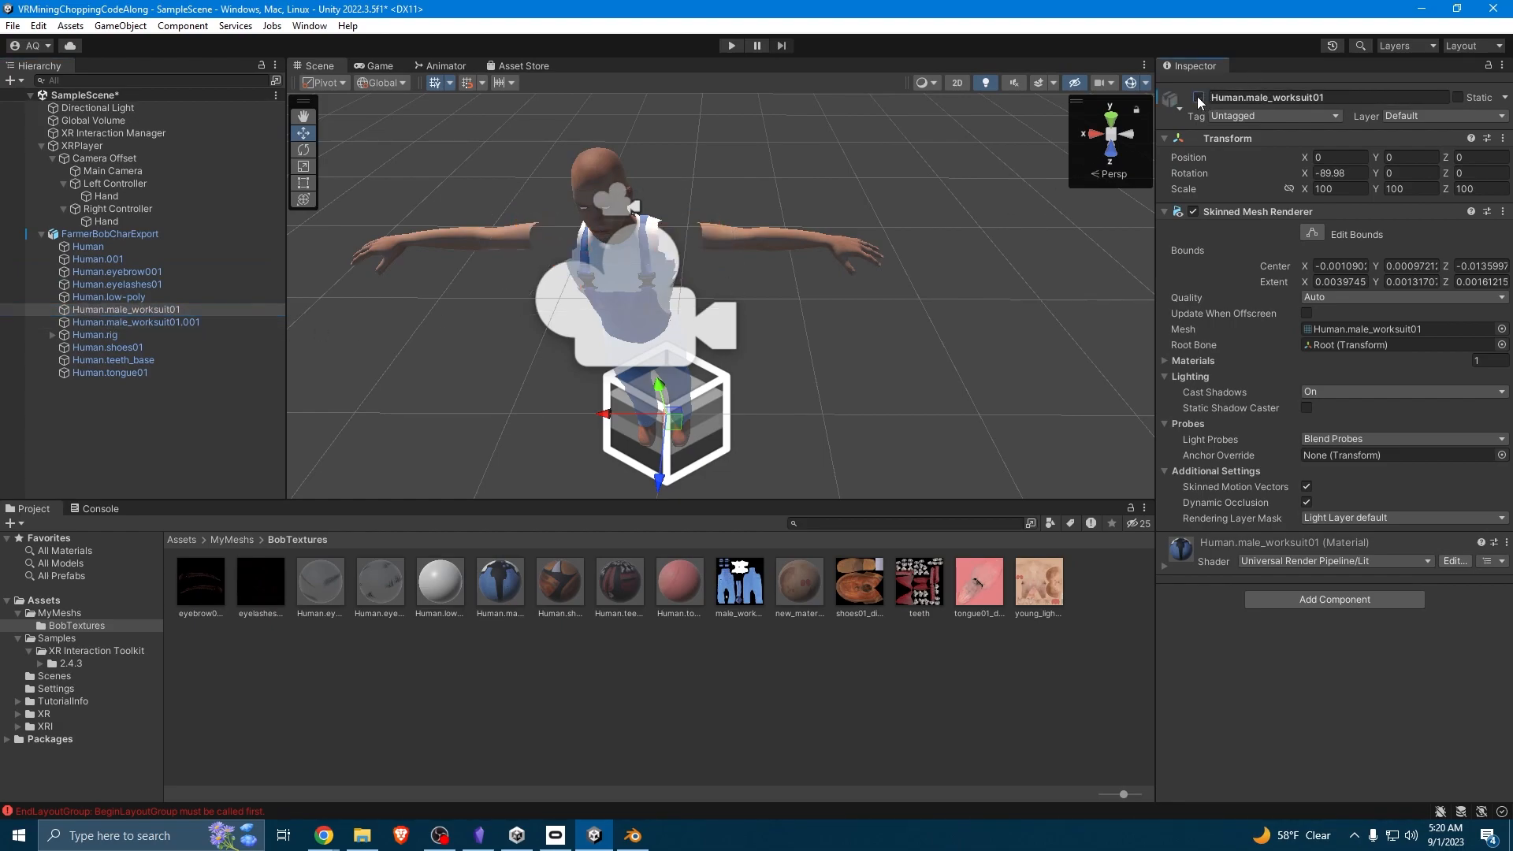
click(1198, 97)
click(112, 259)
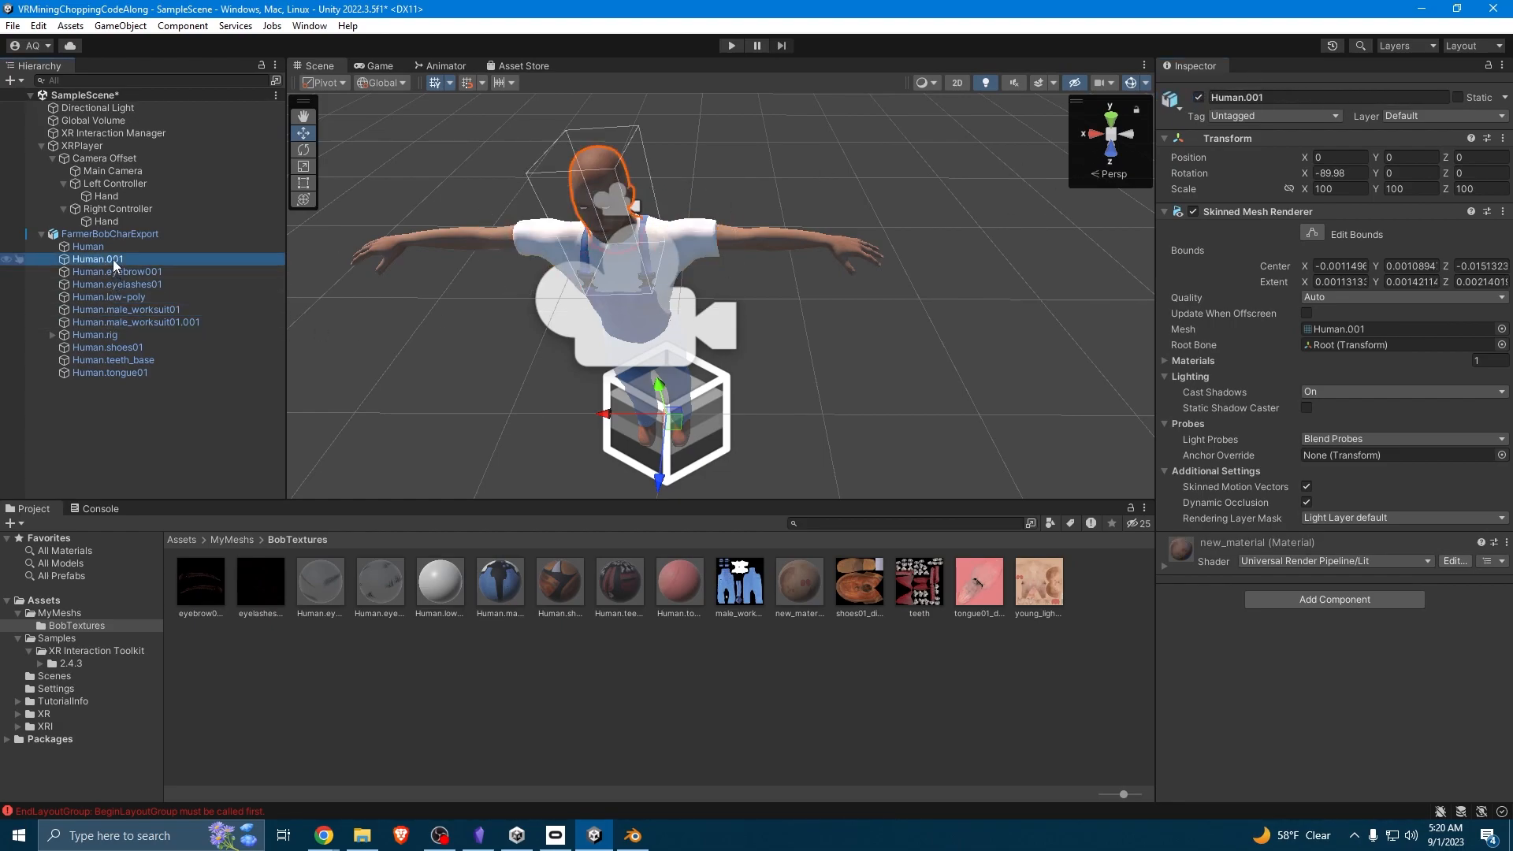
click(145, 297)
Hide the scene gizmos and examine the full character from the front.
right_drag(613, 320, 678, 323)
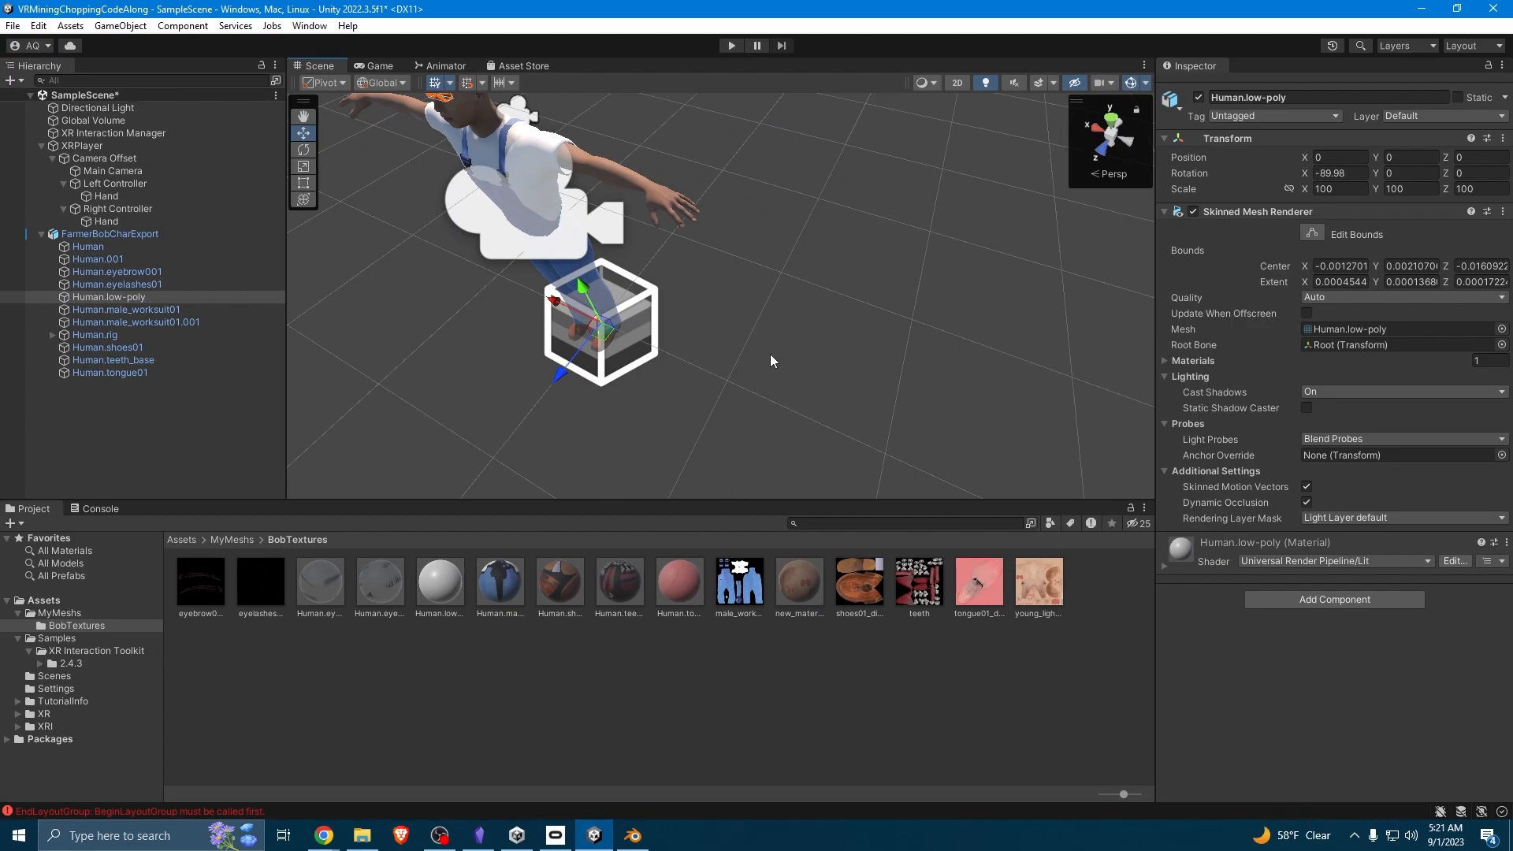
right_drag(771, 361, 750, 150)
key(s)
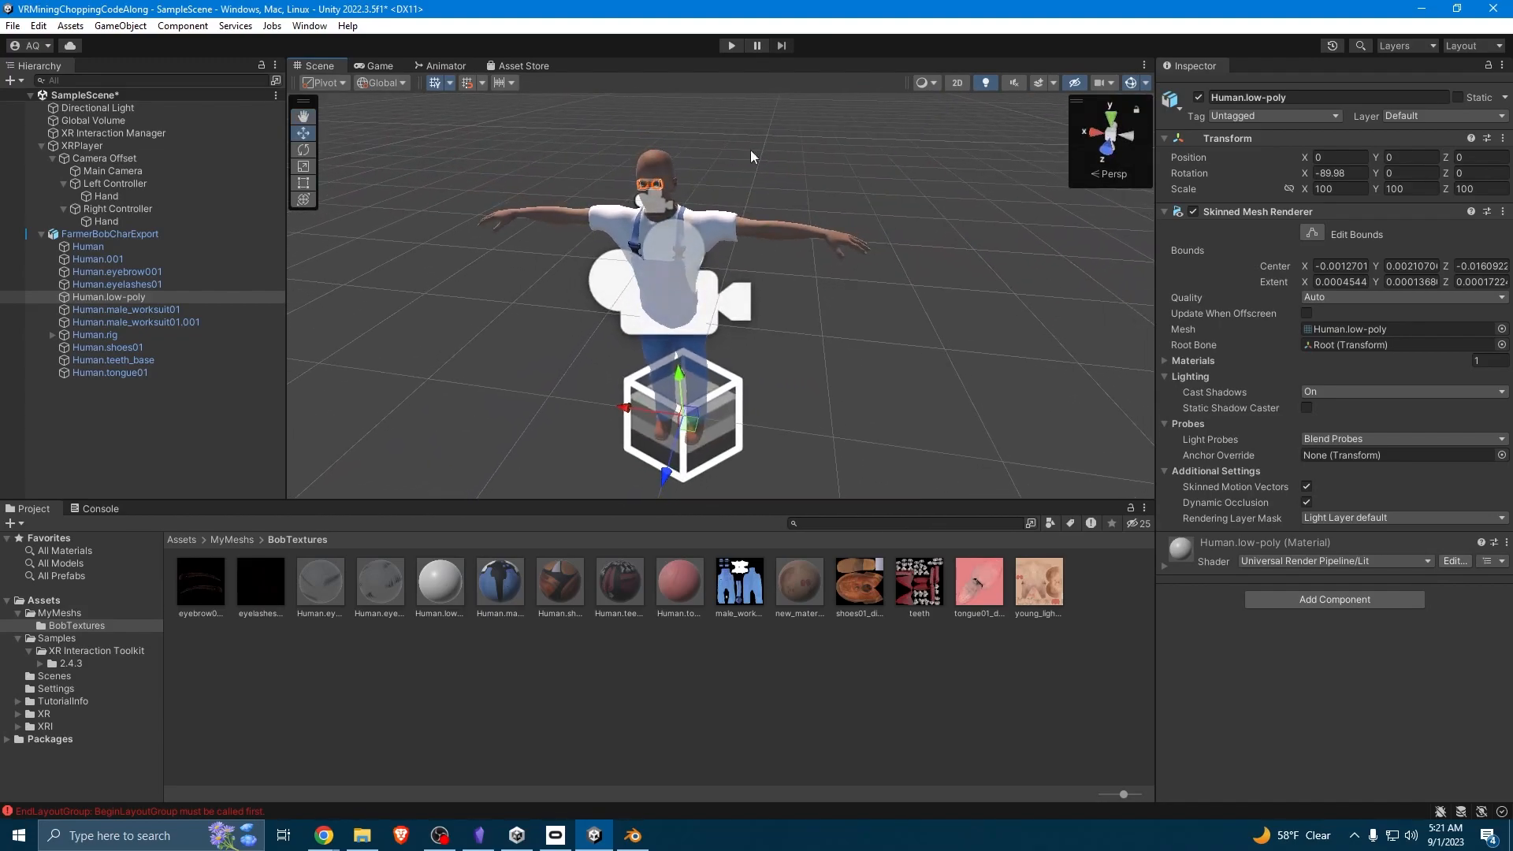
click(1133, 85)
alt+drag(771, 356, 775, 346)
right_drag(776, 346, 486, 262)
key(a)
key(w)
key(d)
alt+drag(487, 262, 790, 228)
scroll(790, 228, down, 8)
right_drag(810, 254, 809, 257)
key(s)
key(w)
right_drag(949, 291, 953, 312)
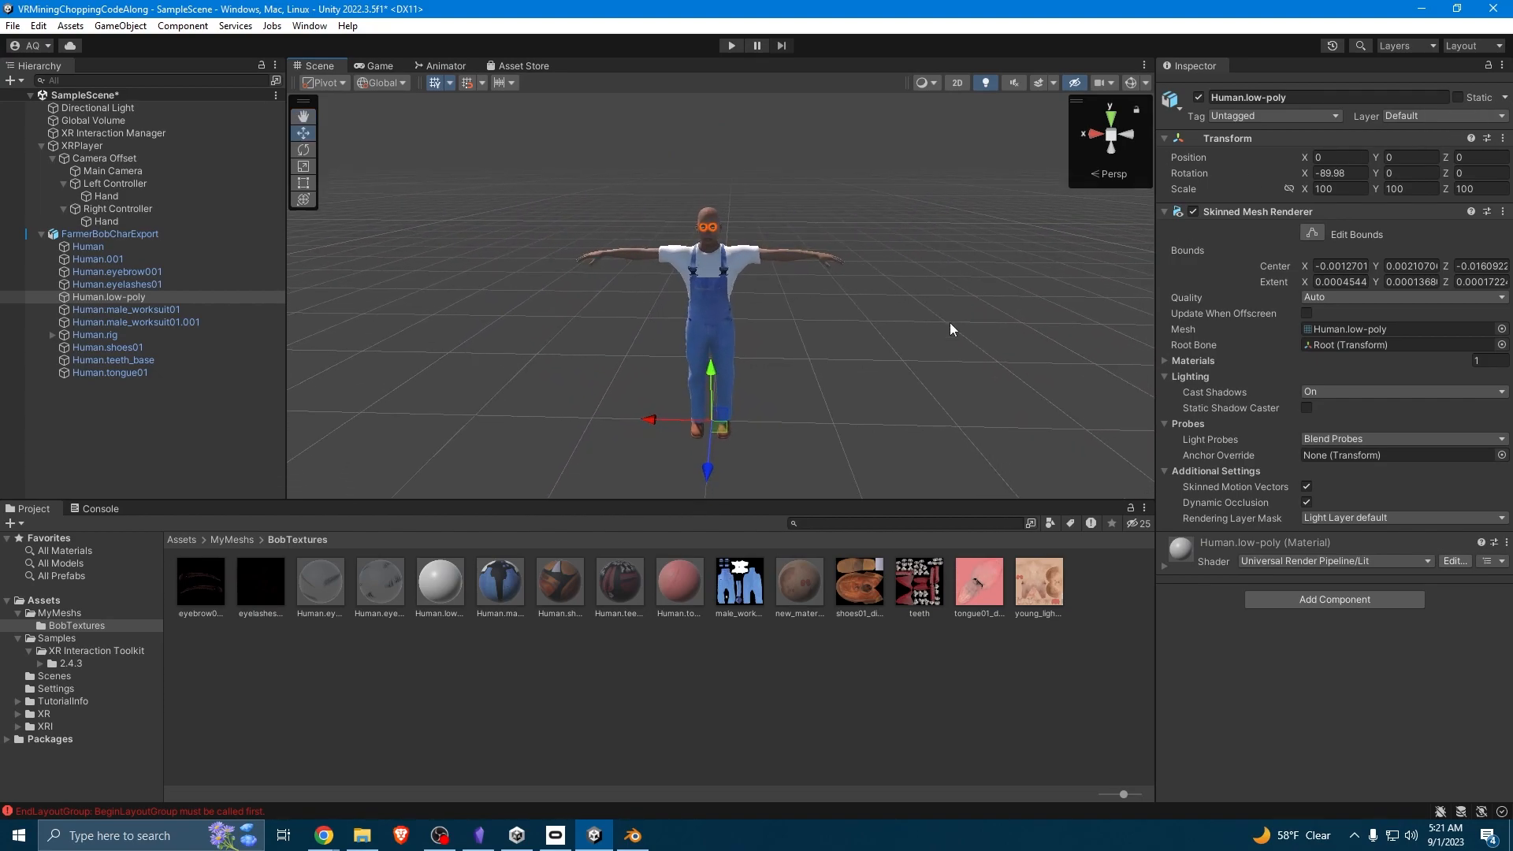
Collapse FarmerBobCharExport and add a 3D cube named Ground at the scene's root level.
right_click(173, 435)
click(49, 235)
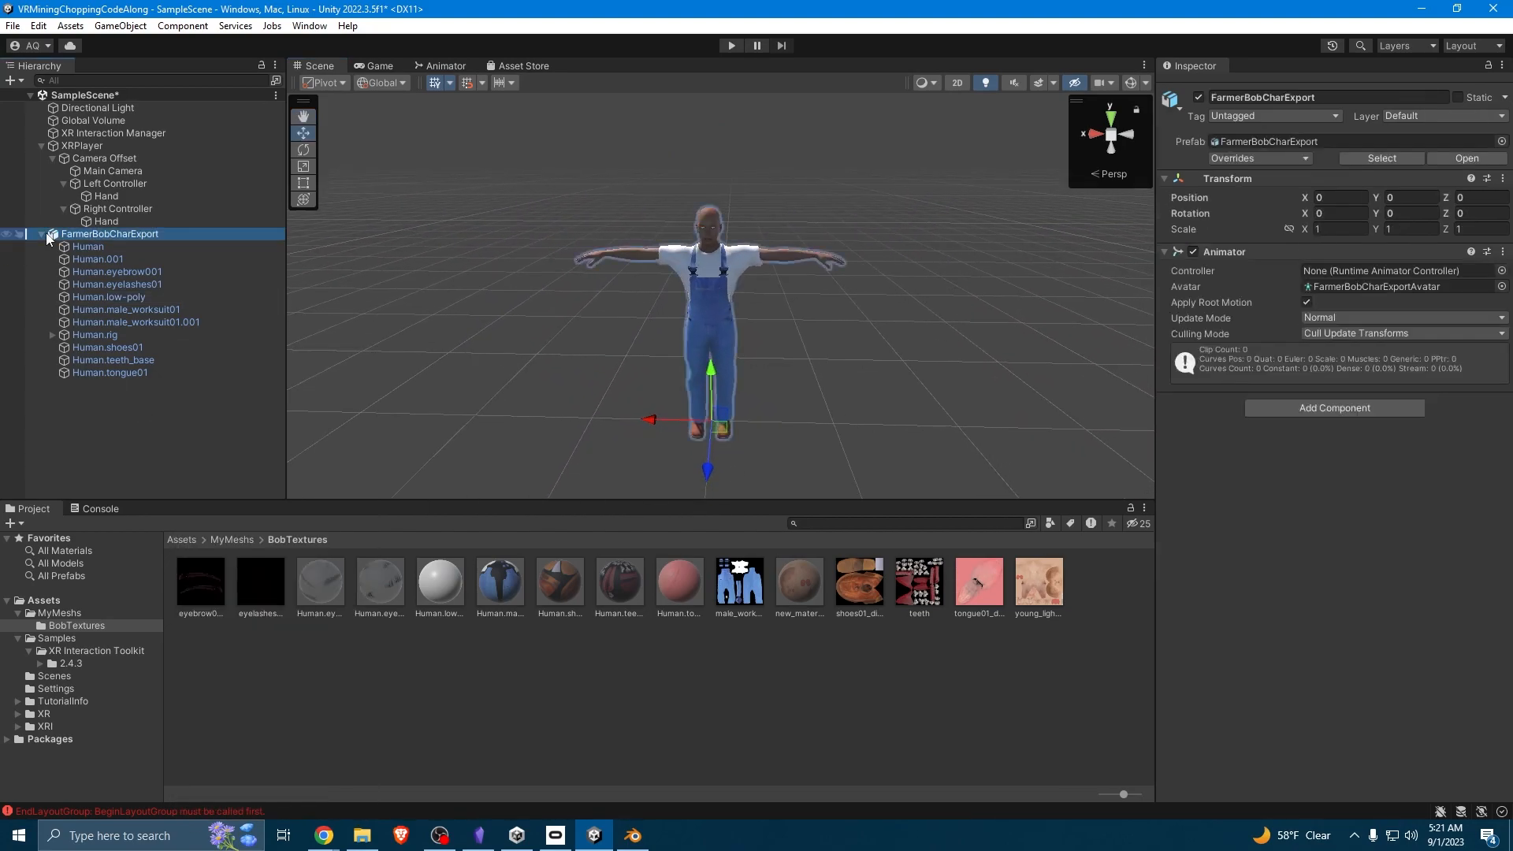
click(43, 234)
click(63, 323)
right_click(102, 280)
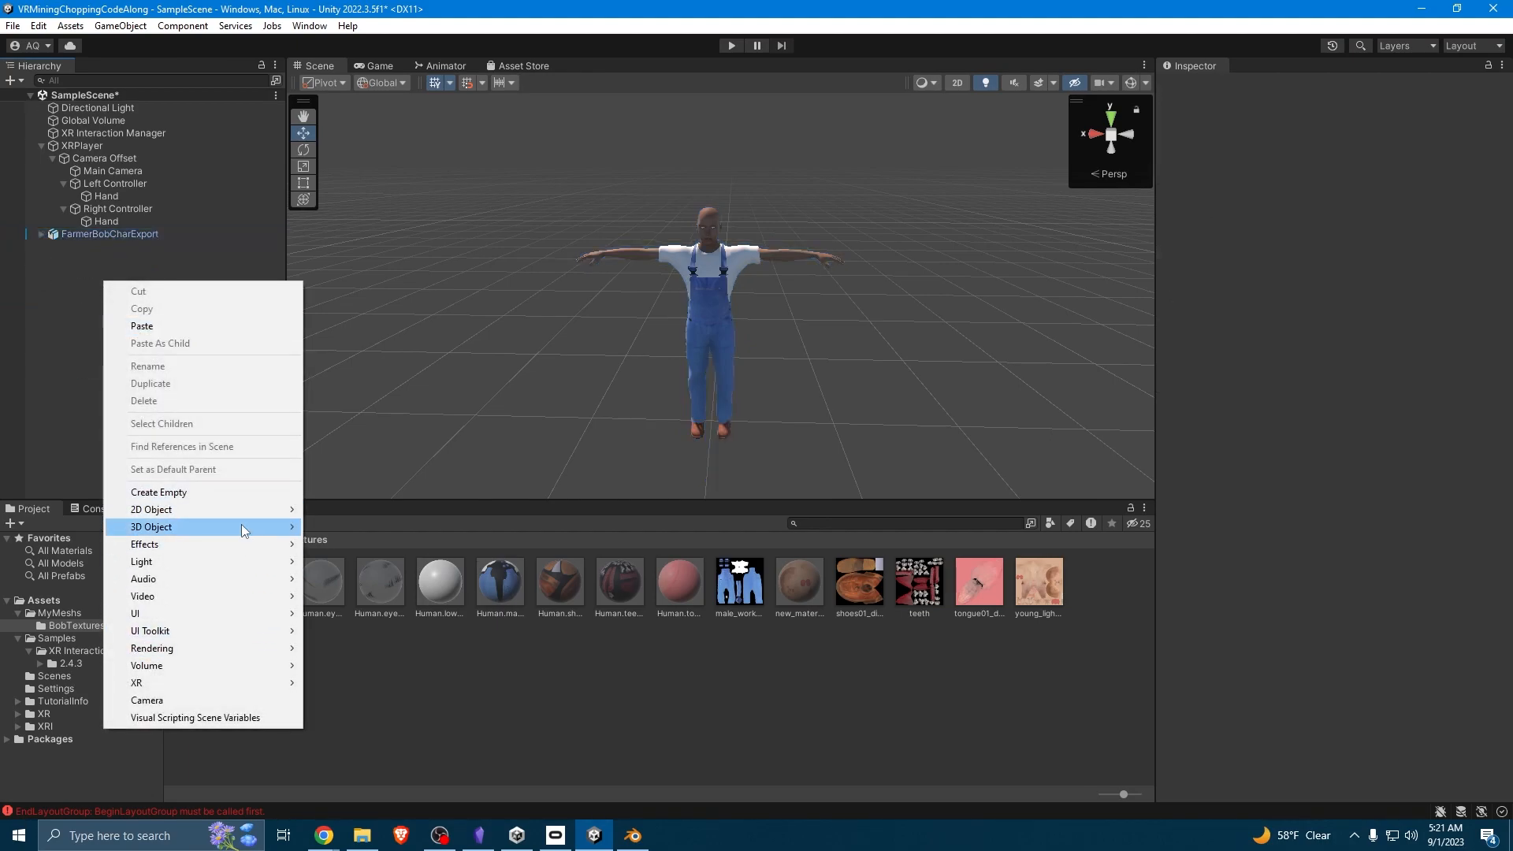
mouse_move(242, 527)
click(329, 524)
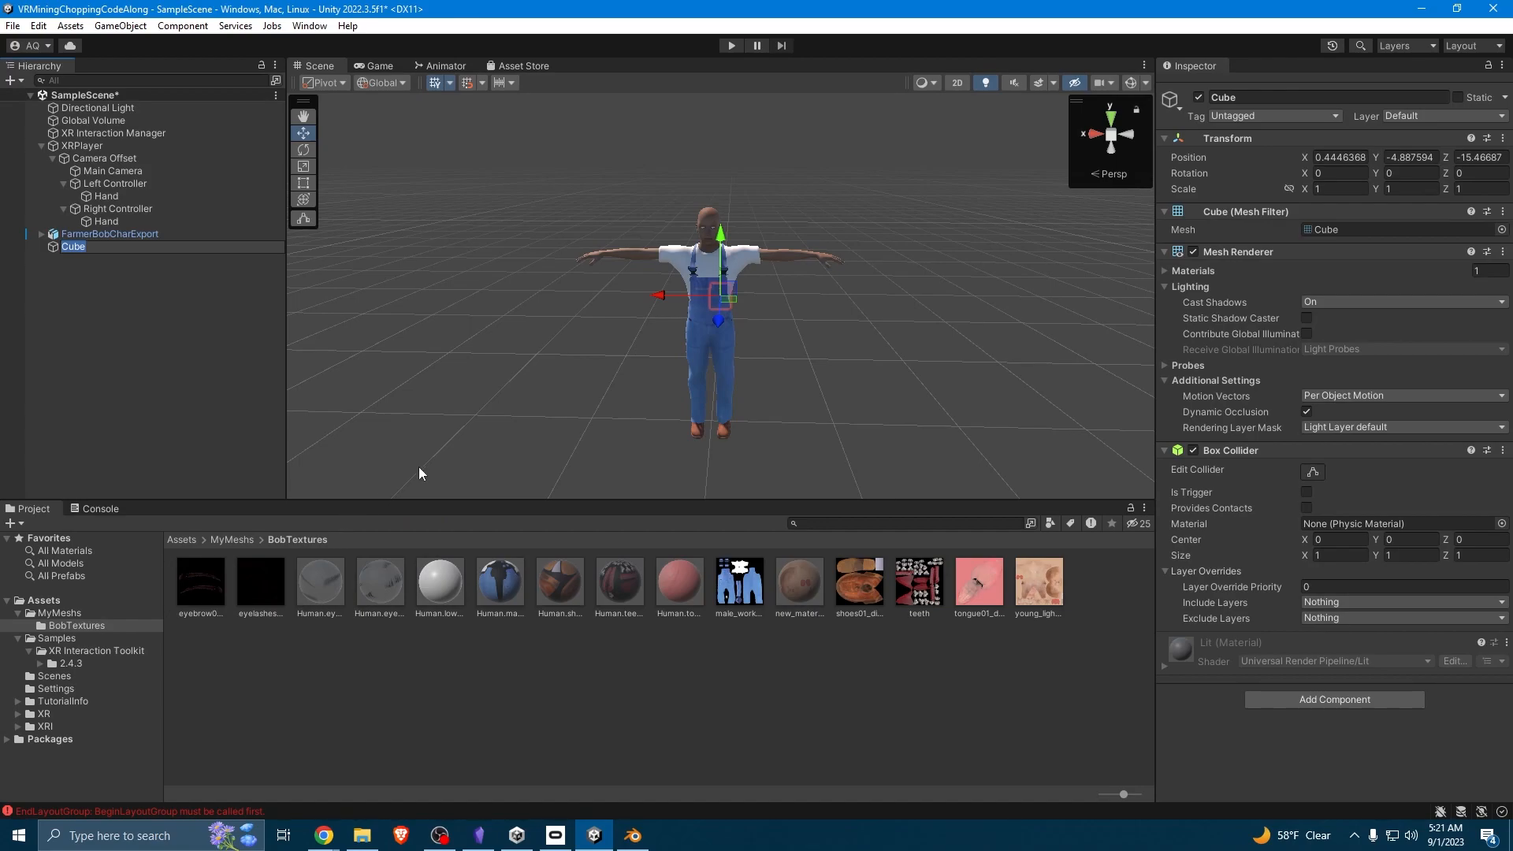
text(Ground)
key(Return)
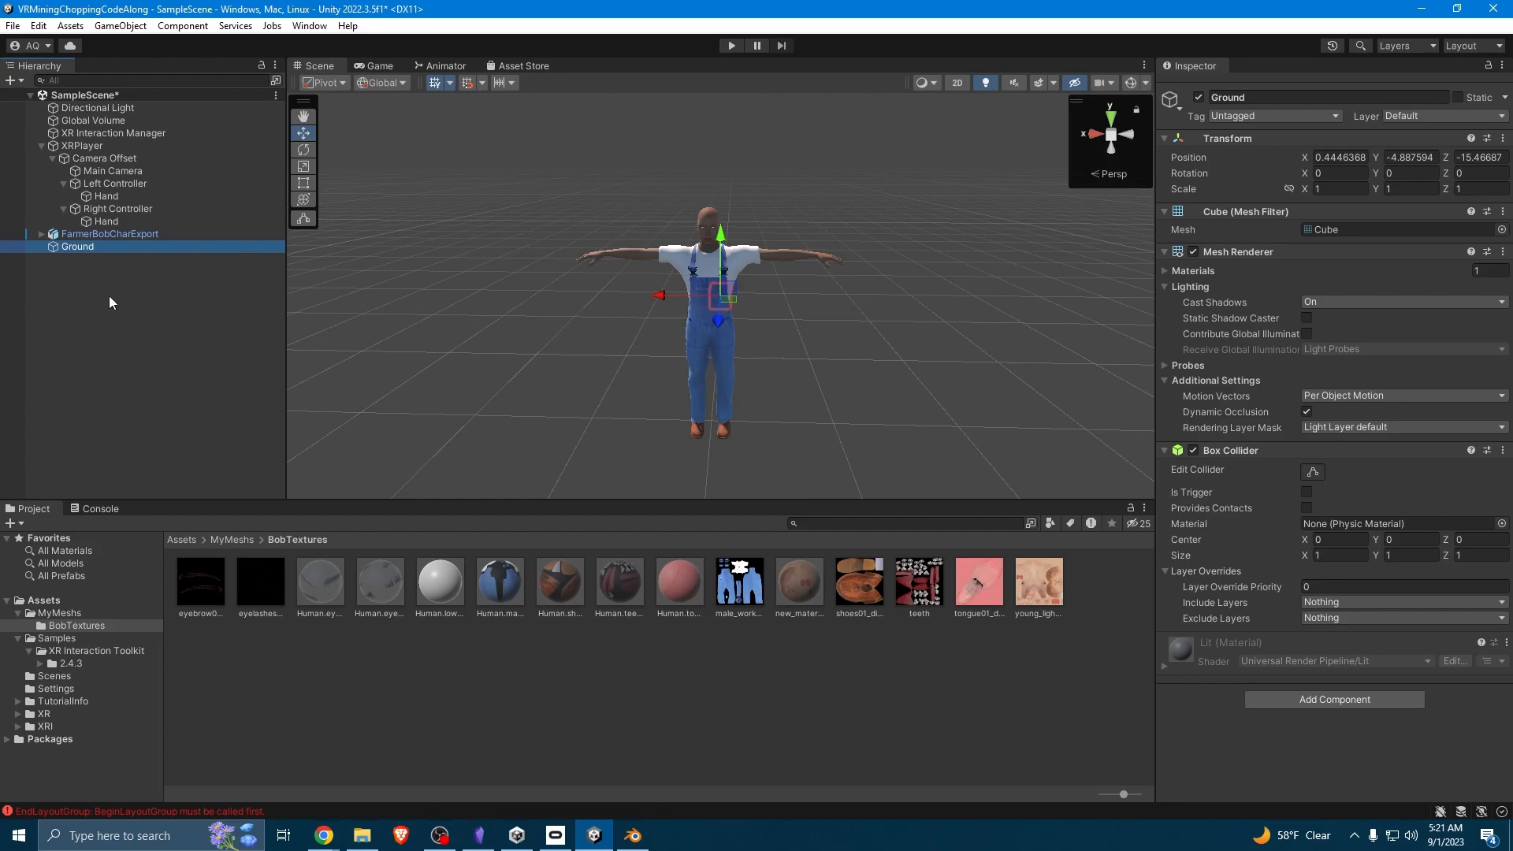
Set the Ground cube's scale to 100 on X, 1 on Y and 100 on Z.
click(1327, 189)
text(100)
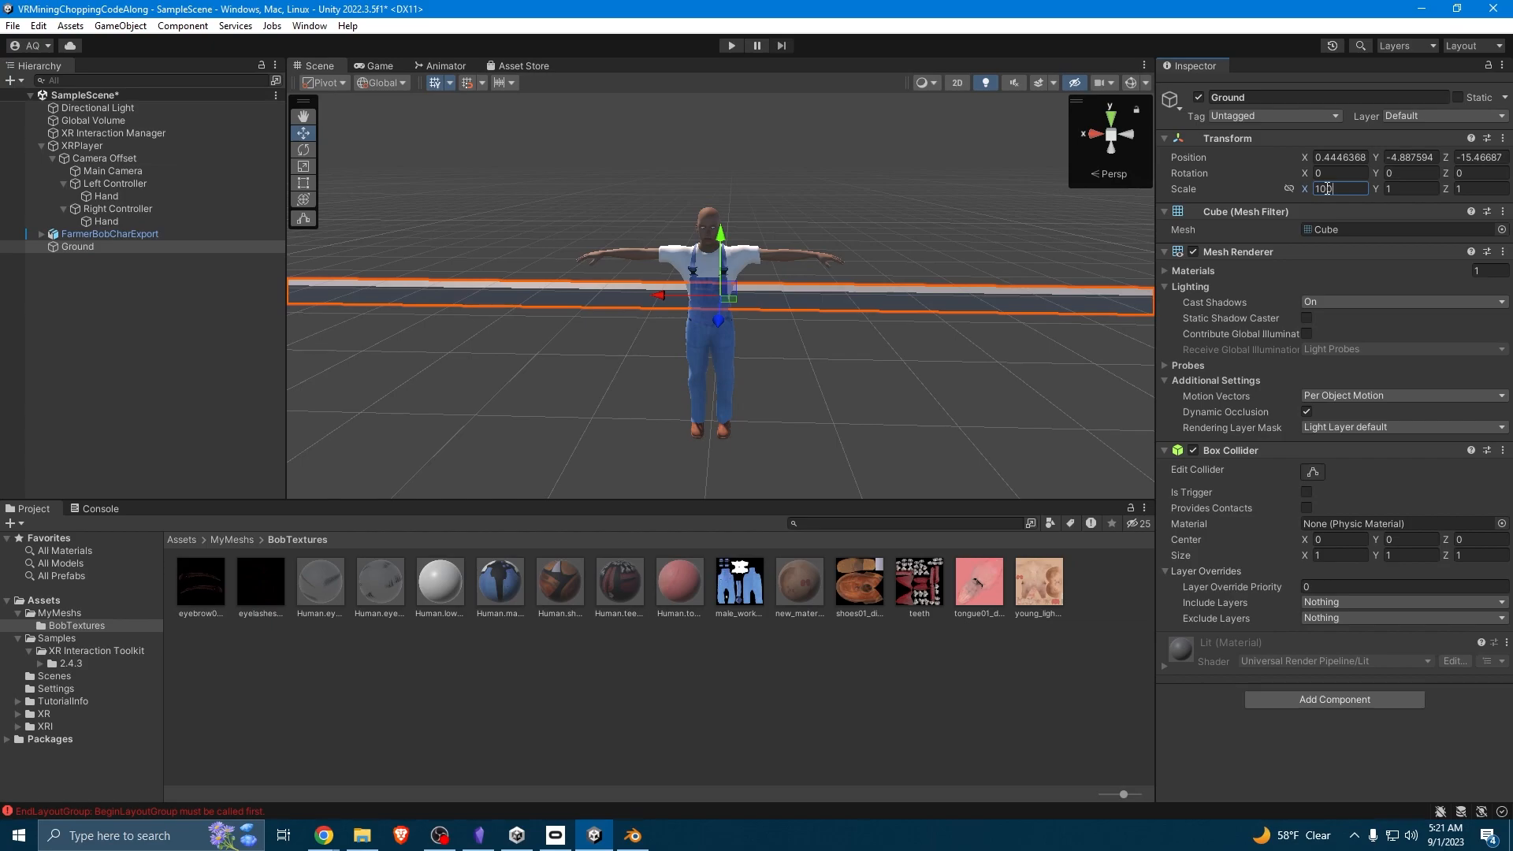
click(1402, 188)
text(100)
key(Return)
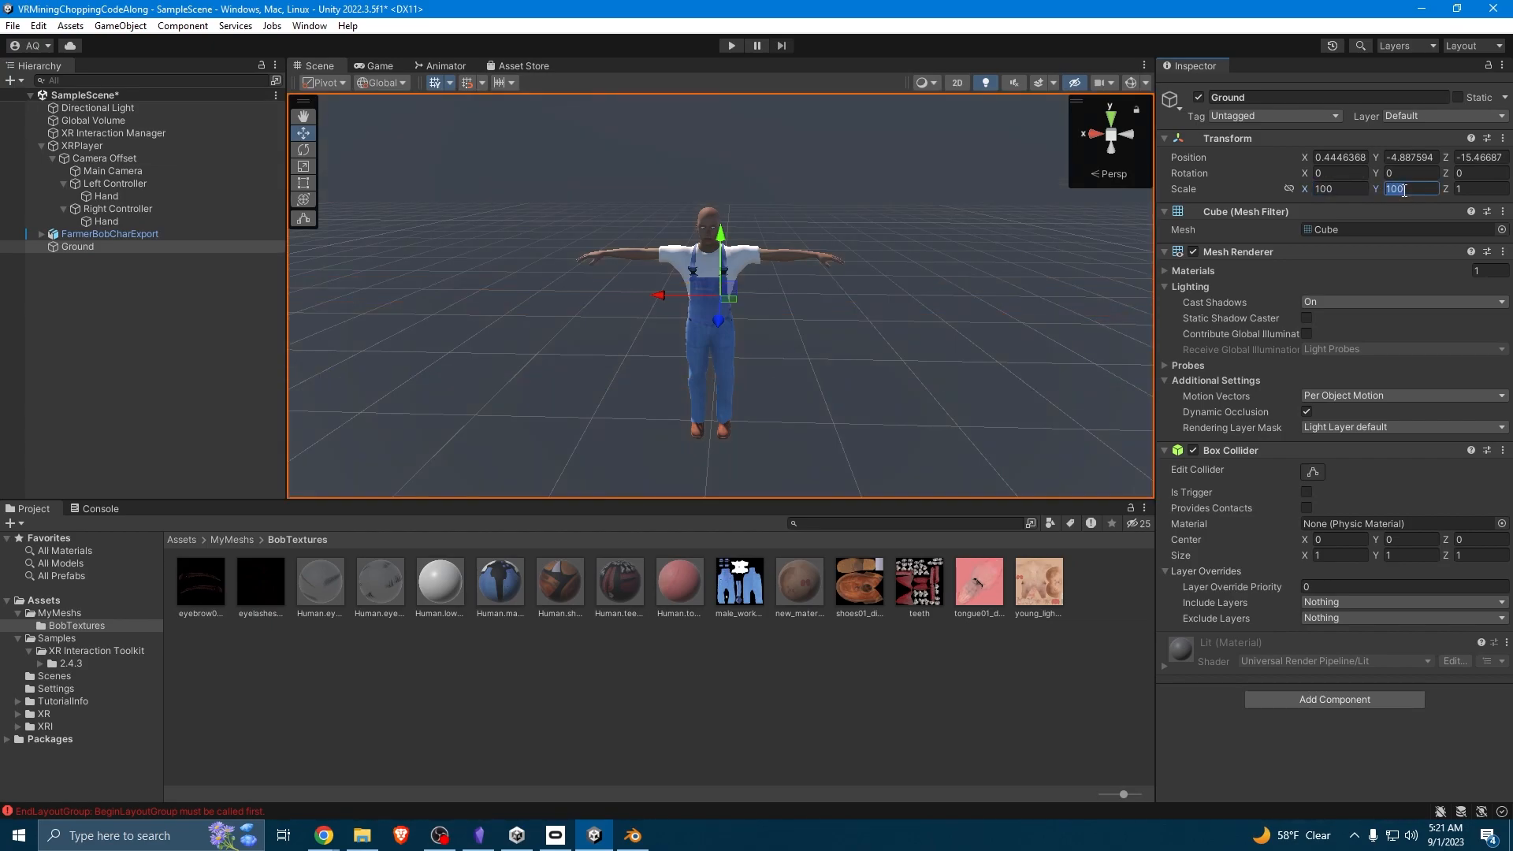
text(1)
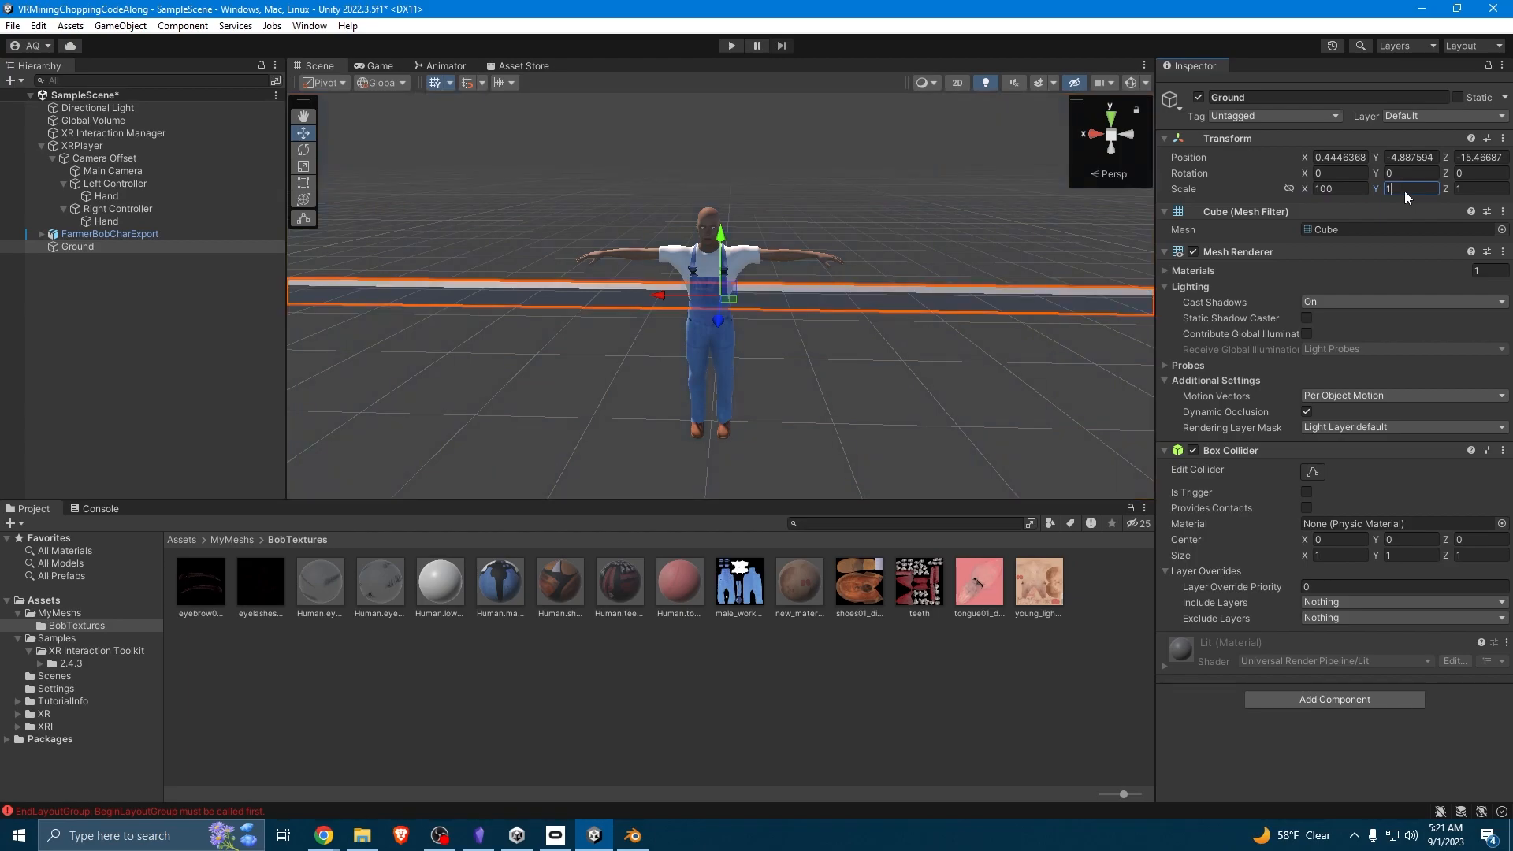
click(1475, 189)
text(100)
right_click(1390, 138)
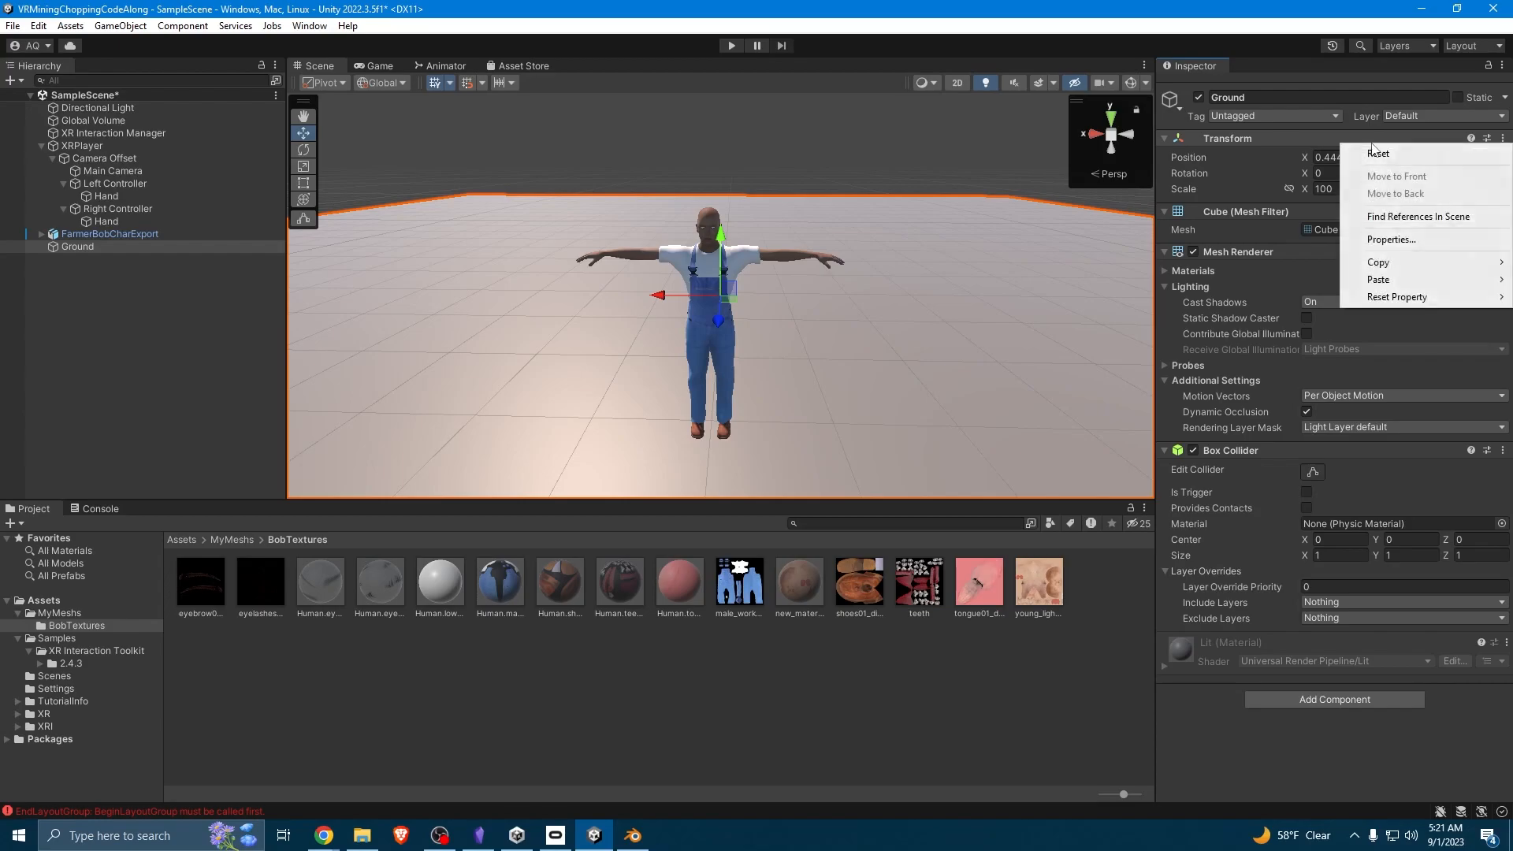
click(1391, 158)
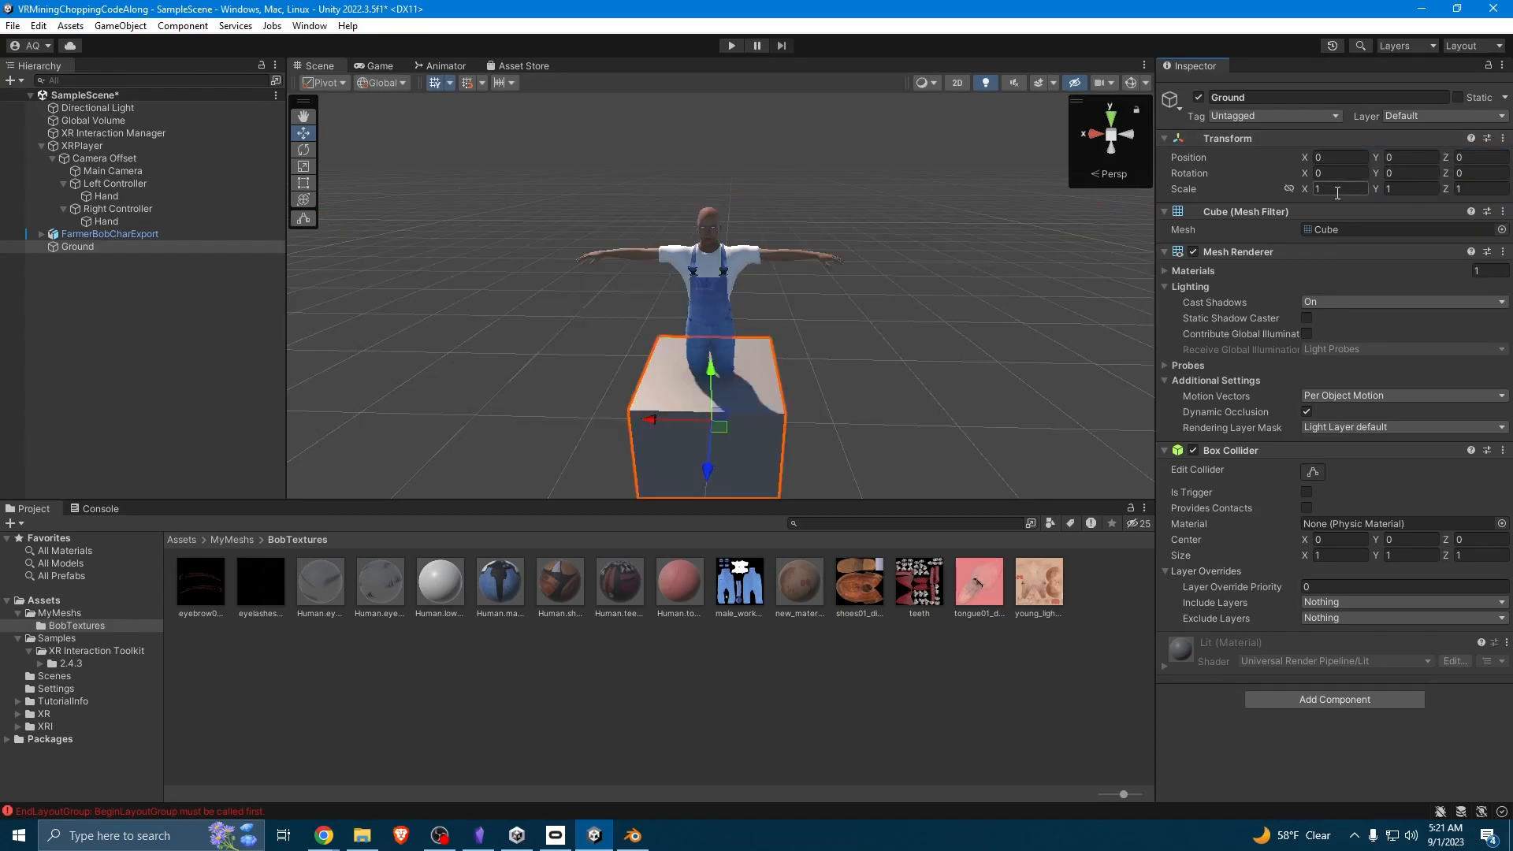
key(ctrl+z)
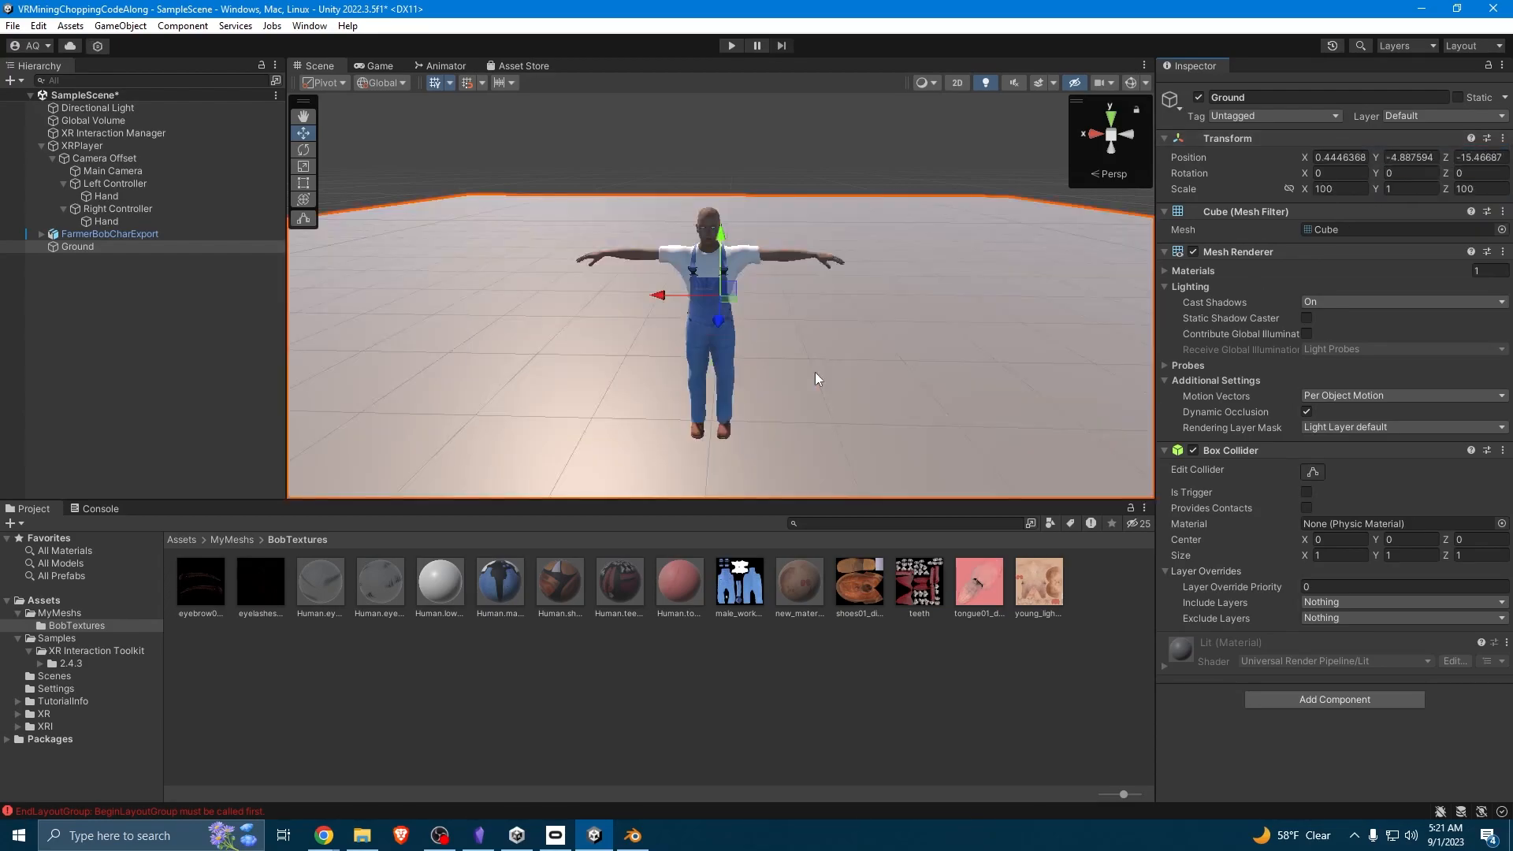
click(1345, 142)
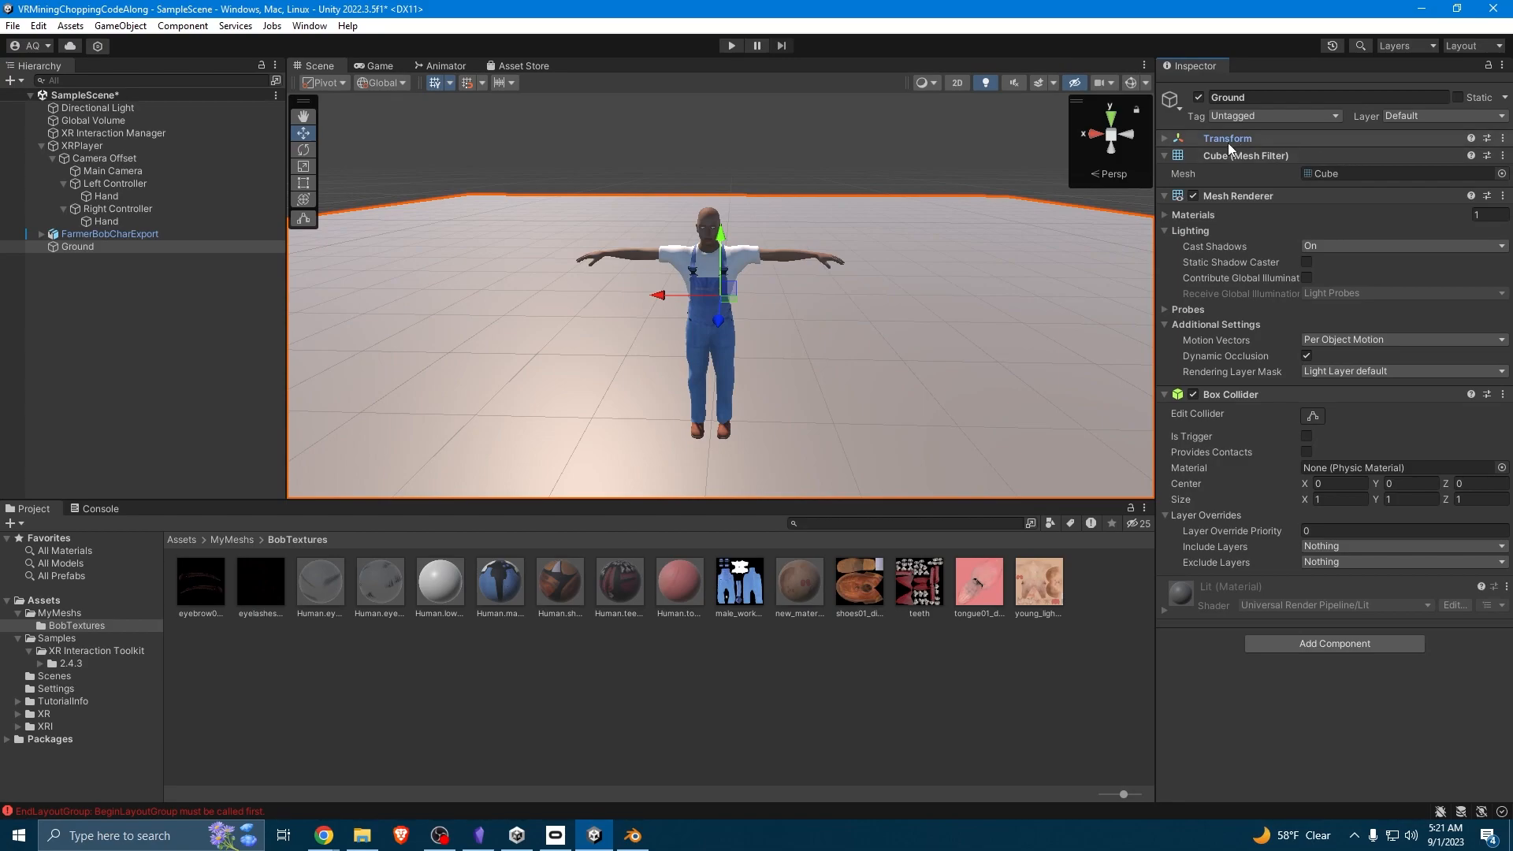
click(1165, 138)
Set the Ground cube's position to 0 on the X, Y and Z axes.
click(1343, 156)
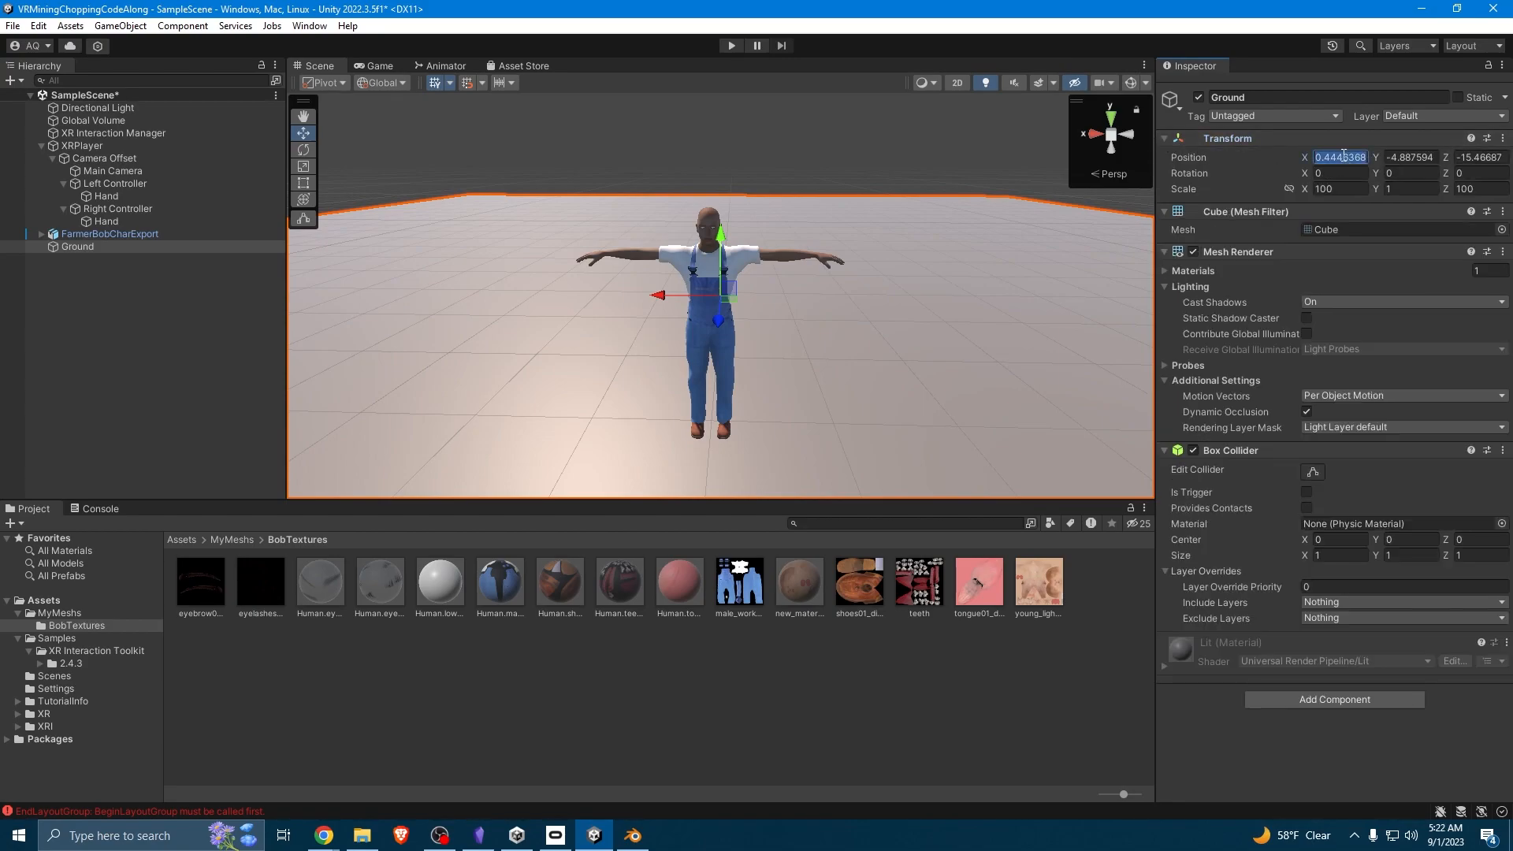
text(0)
key(Tab)
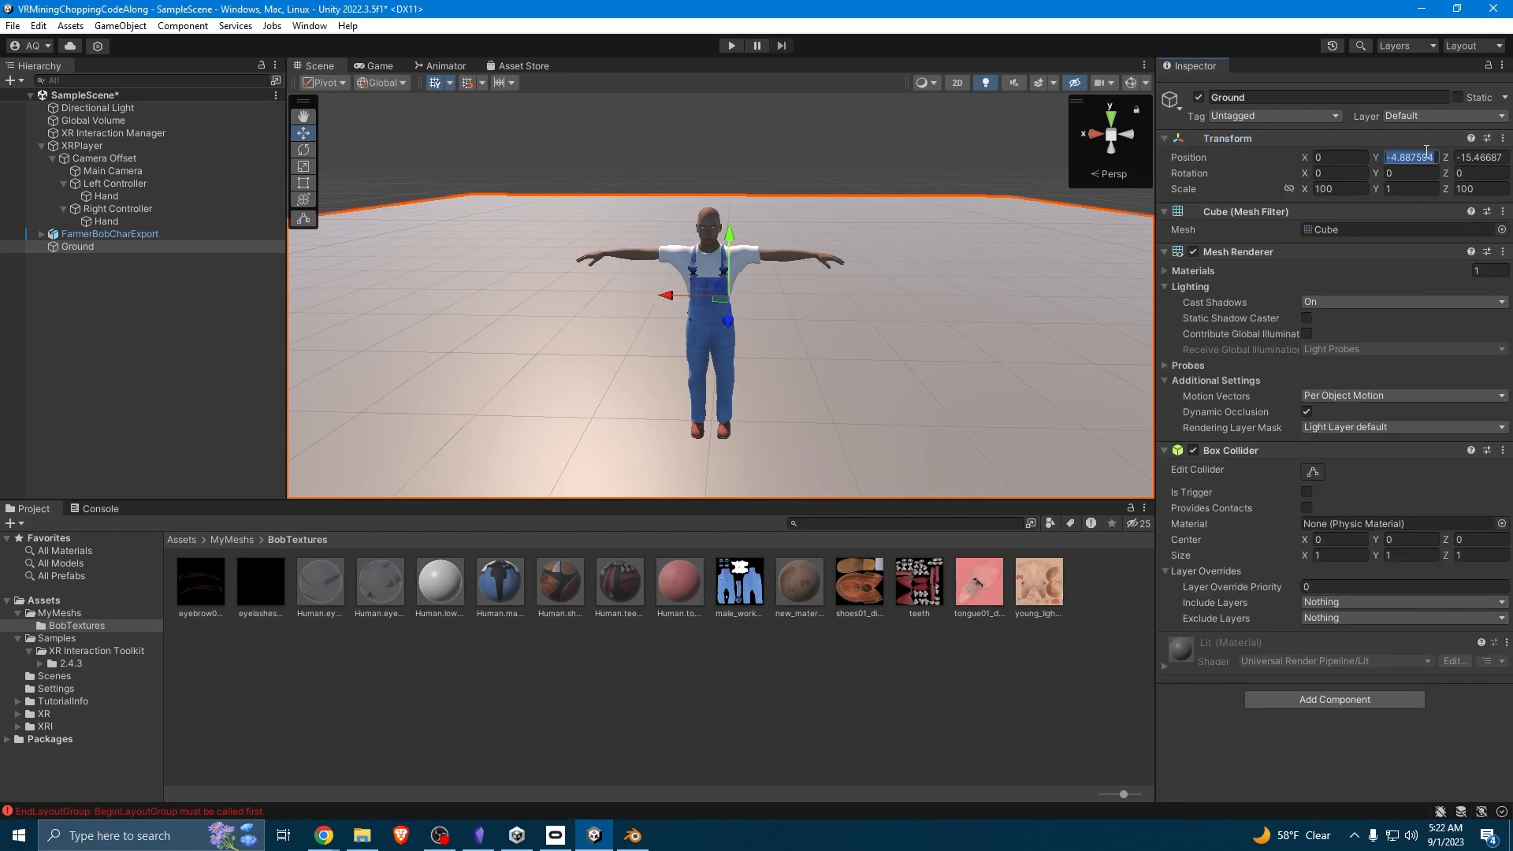
text(0)
click(1471, 159)
text(0)
Lower the Ground cube to a Y position of -0.5 and check the character's feet against its surface.
click(1399, 161)
double_click(1399, 158)
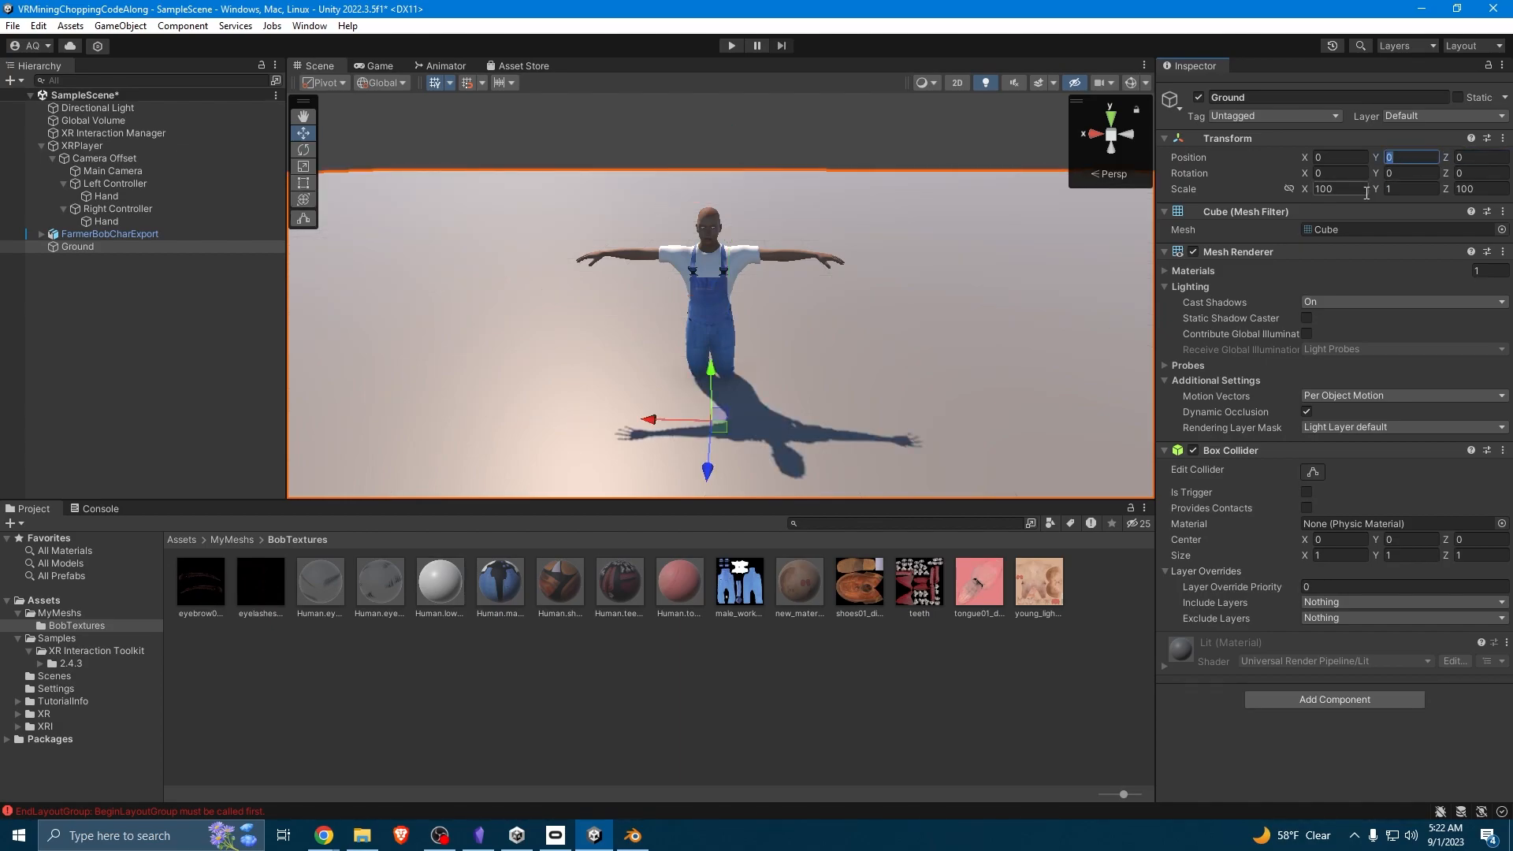
text(-1)
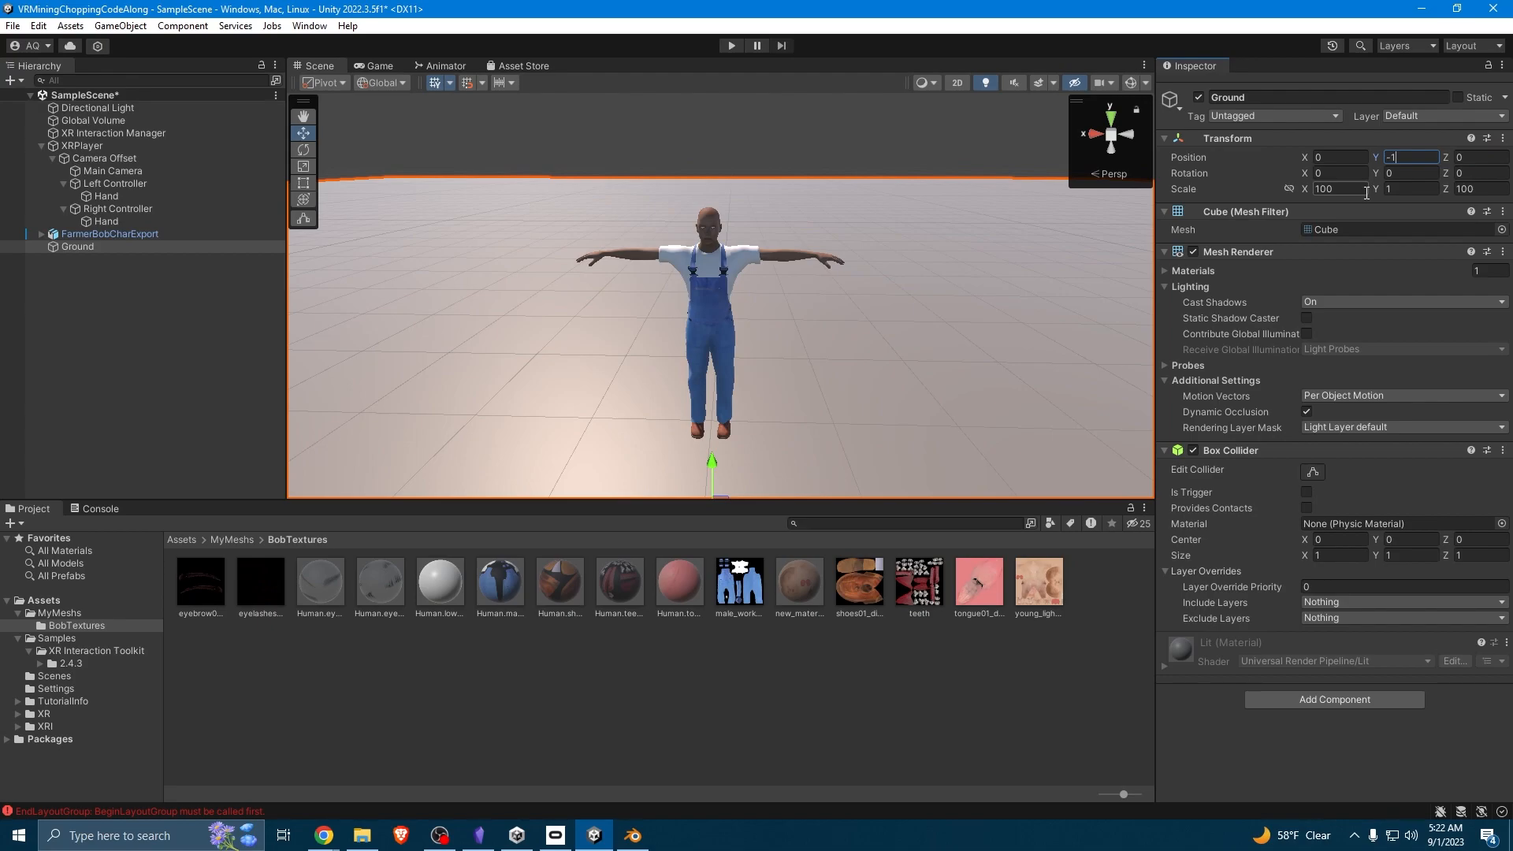
key(BackSpace)
text(0.5)
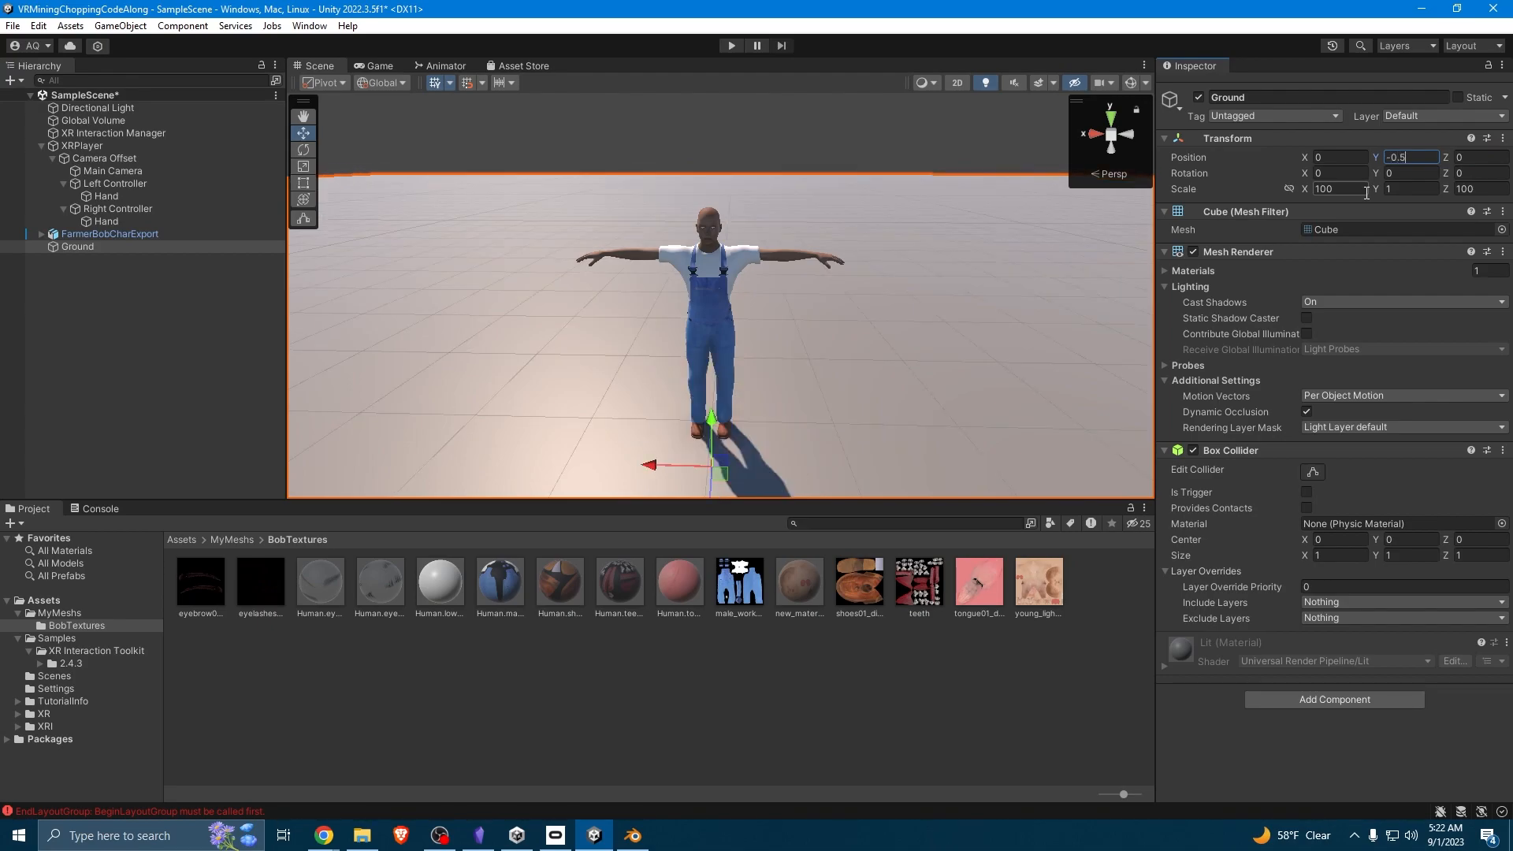
click(836, 118)
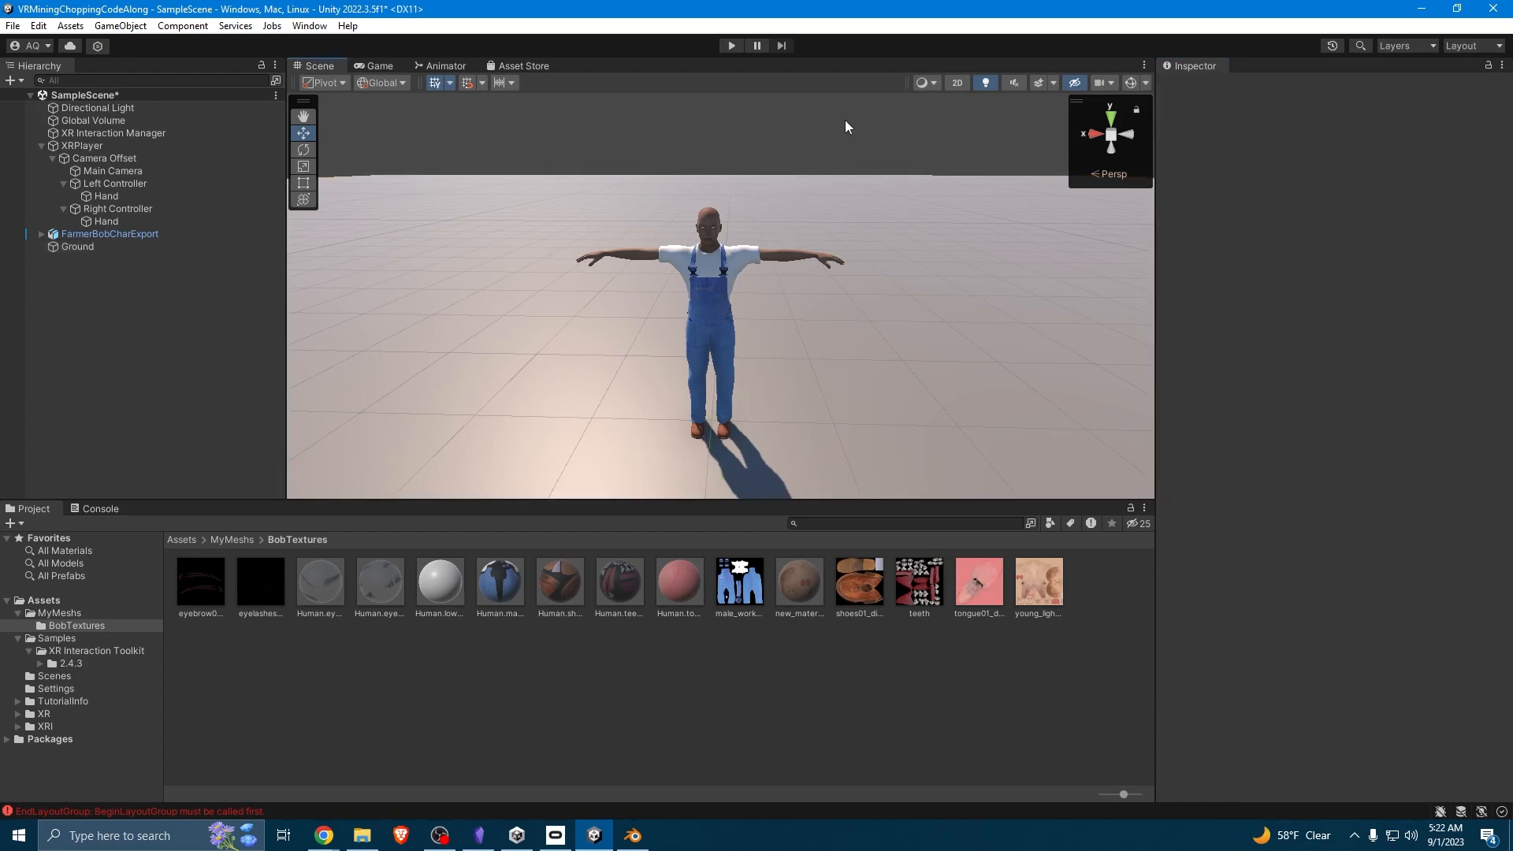
right_drag(845, 351, 794, 386)
key(w)
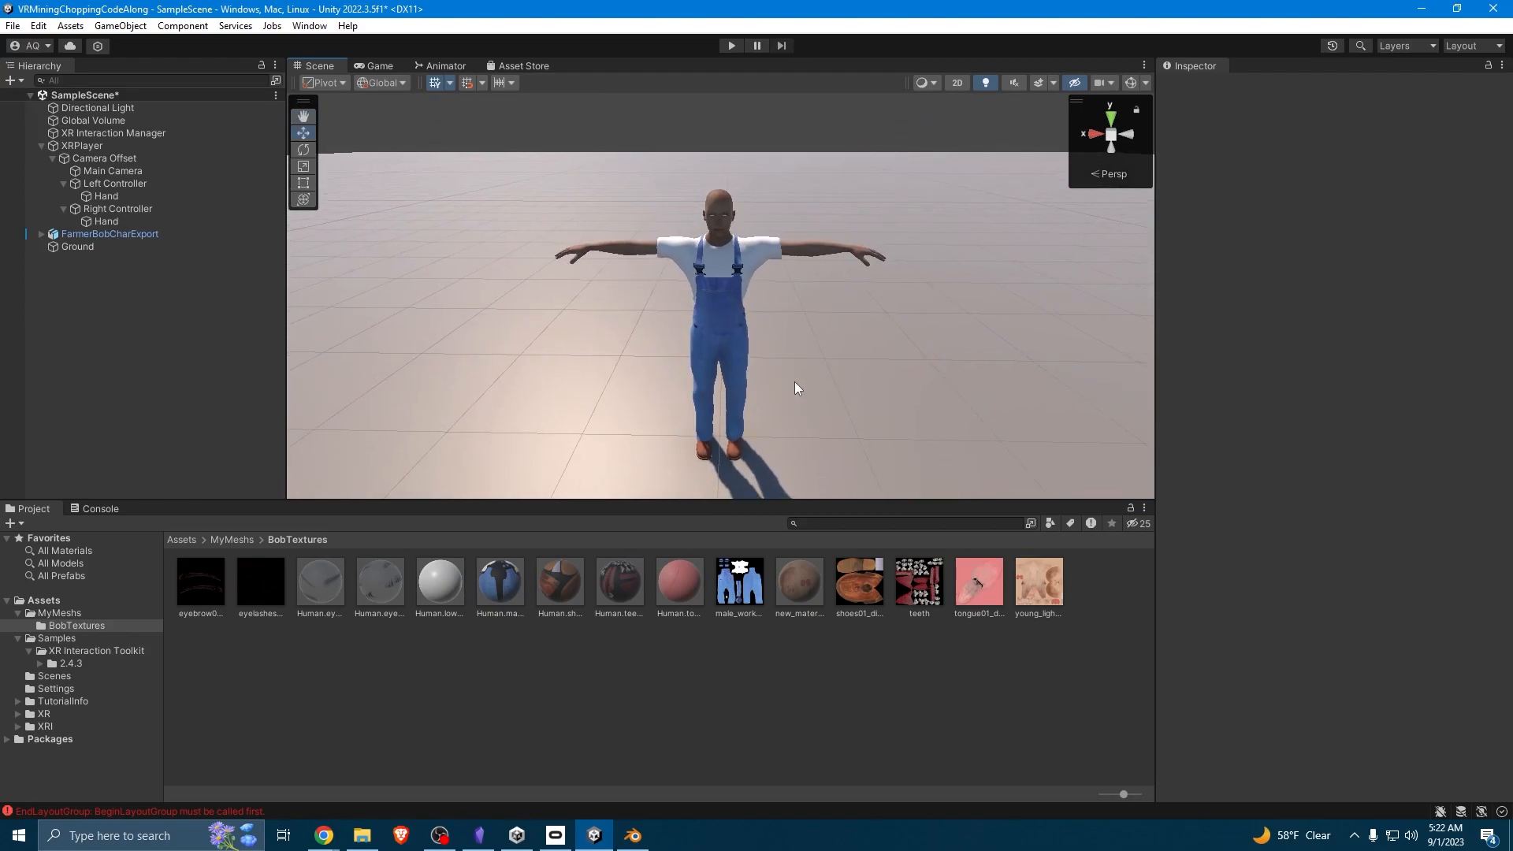